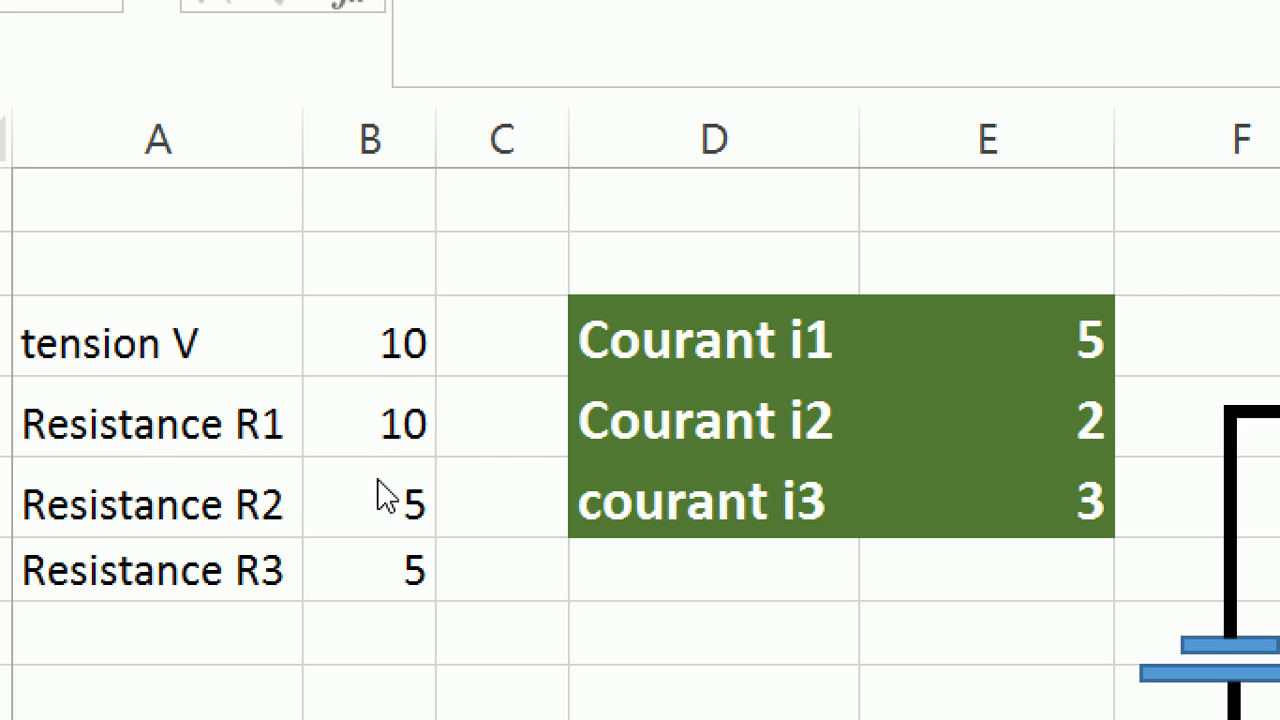
Step: Name the Resistance R3 value cell B6 _R3, then select the Courant i1 value cell E3
left_click(378, 566)
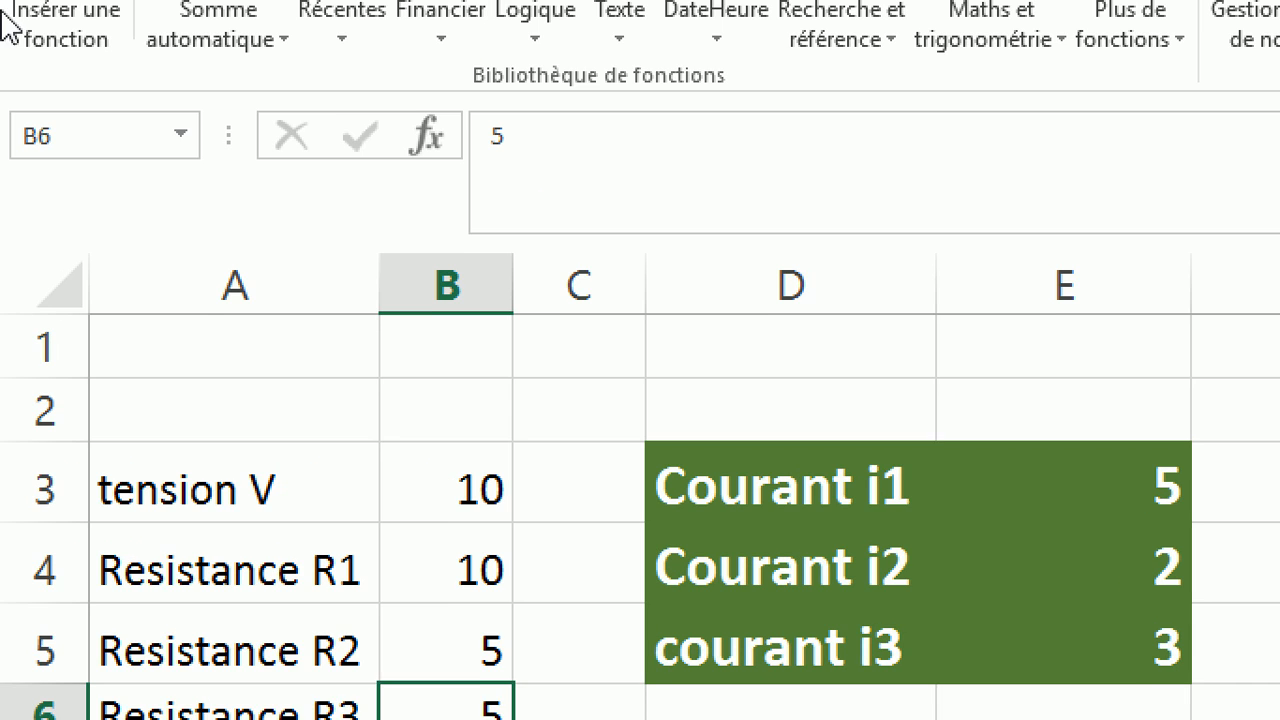
left_click(75, 130)
type("8R")
key("BackSpace")
key("BackSpace")
type("_R3")
key("Return")
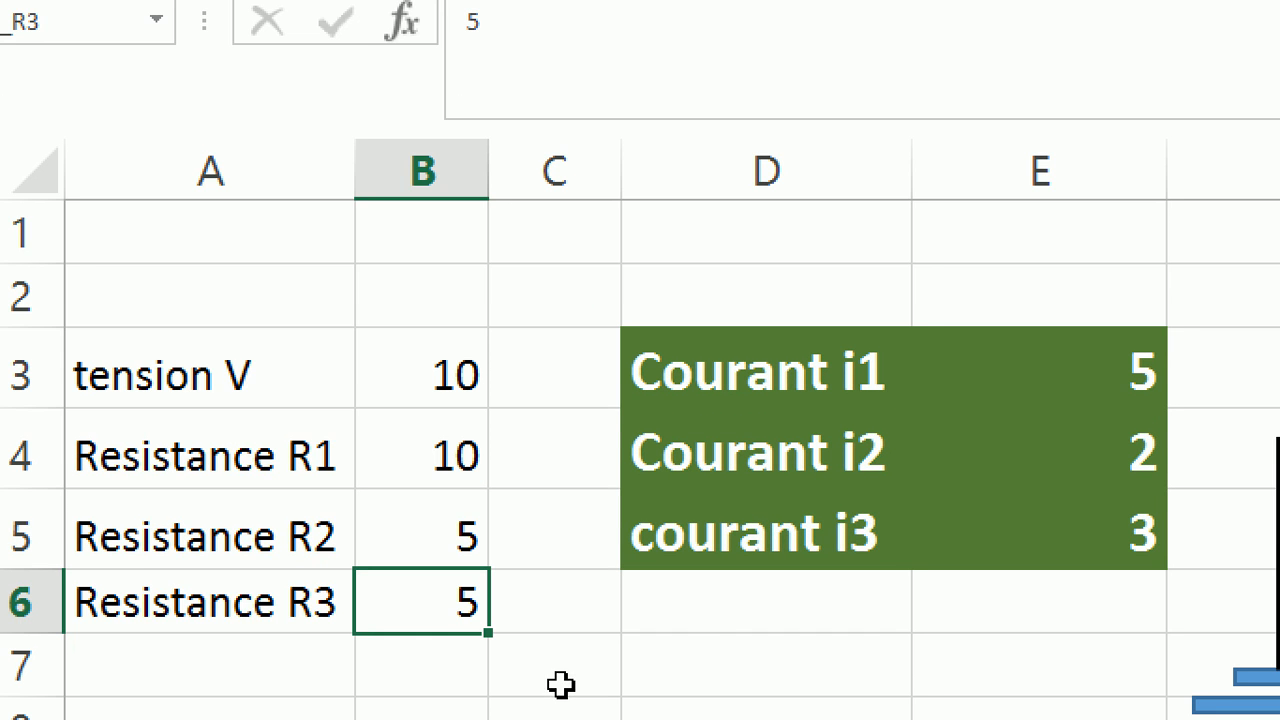
left_click(1132, 369)
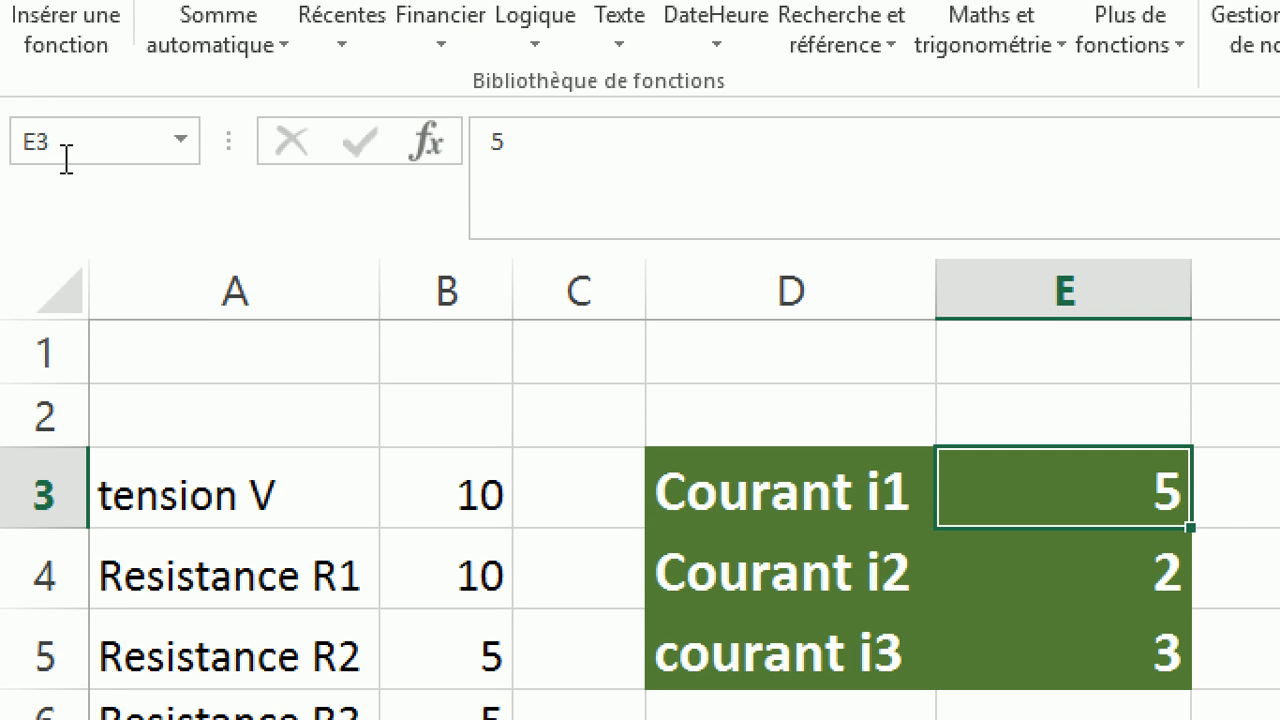
left_click(38, 27)
type("_")
type("I1")
key("F1")
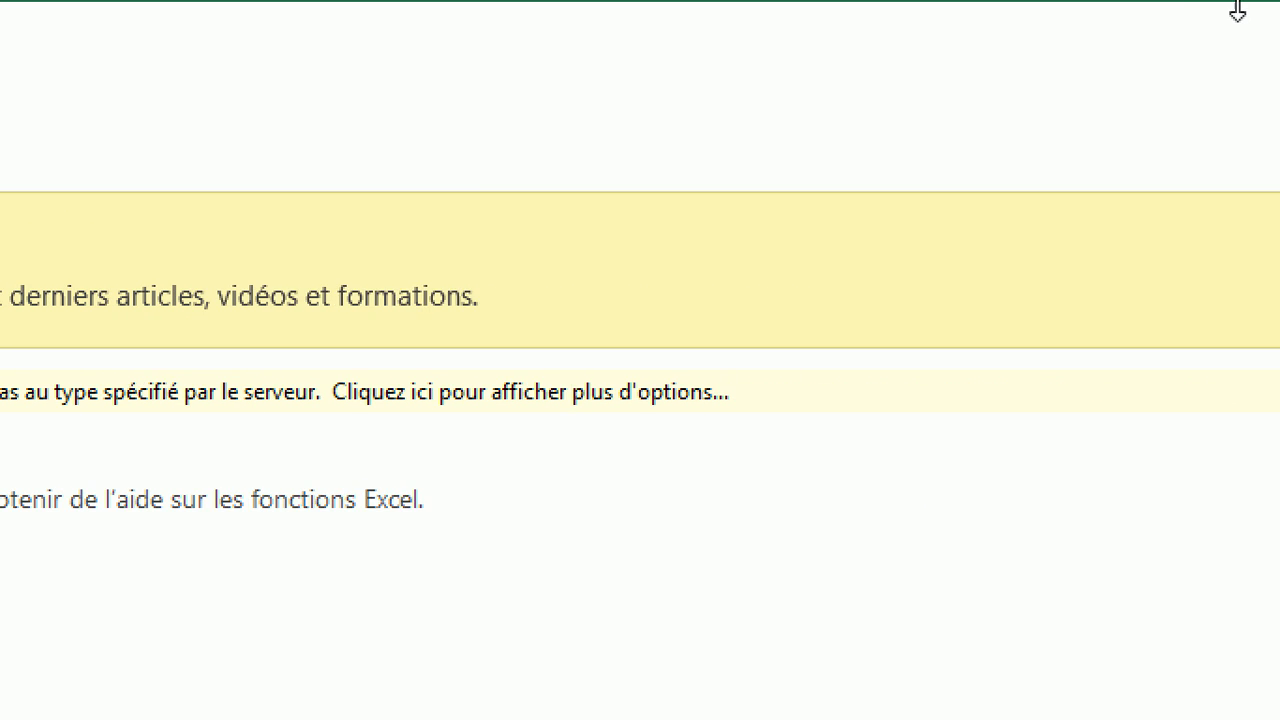
left_click(1272, 32)
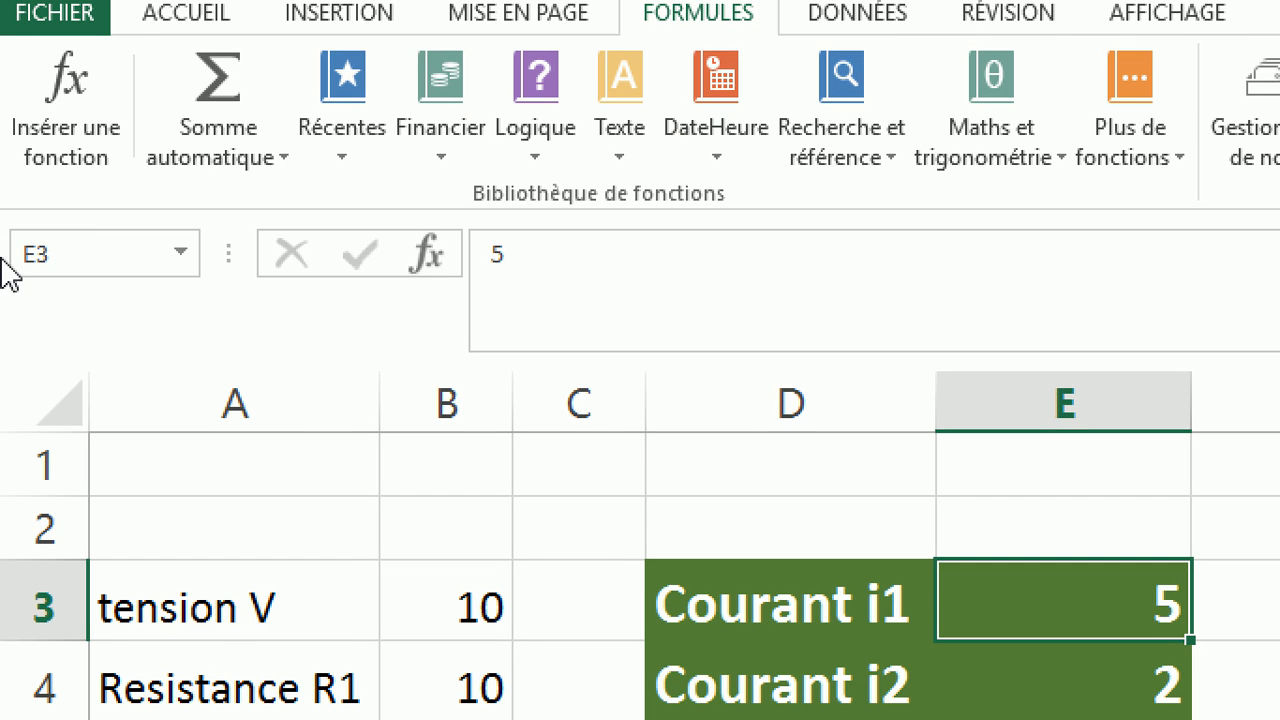
Step: Define the name _I1 for the Courant i1 value cell E3
left_click(45, 255)
type("_")
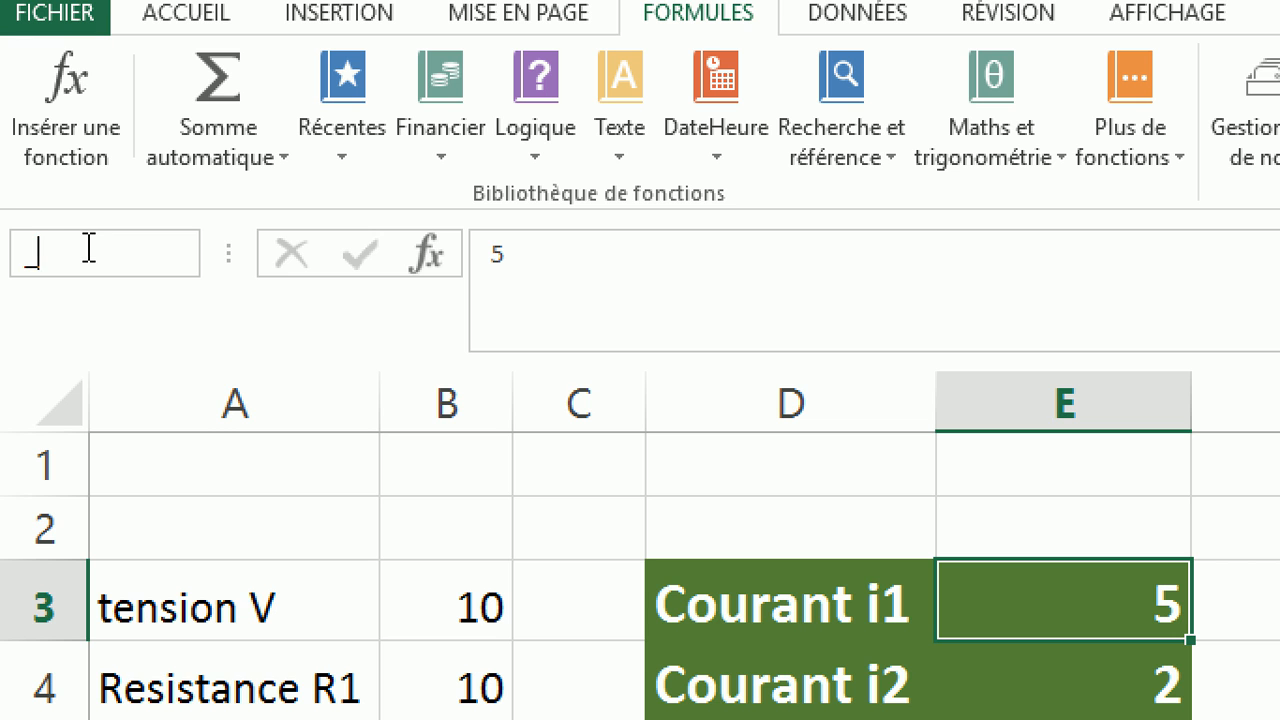
type("I11")
key("BackSpace")
key("Return")
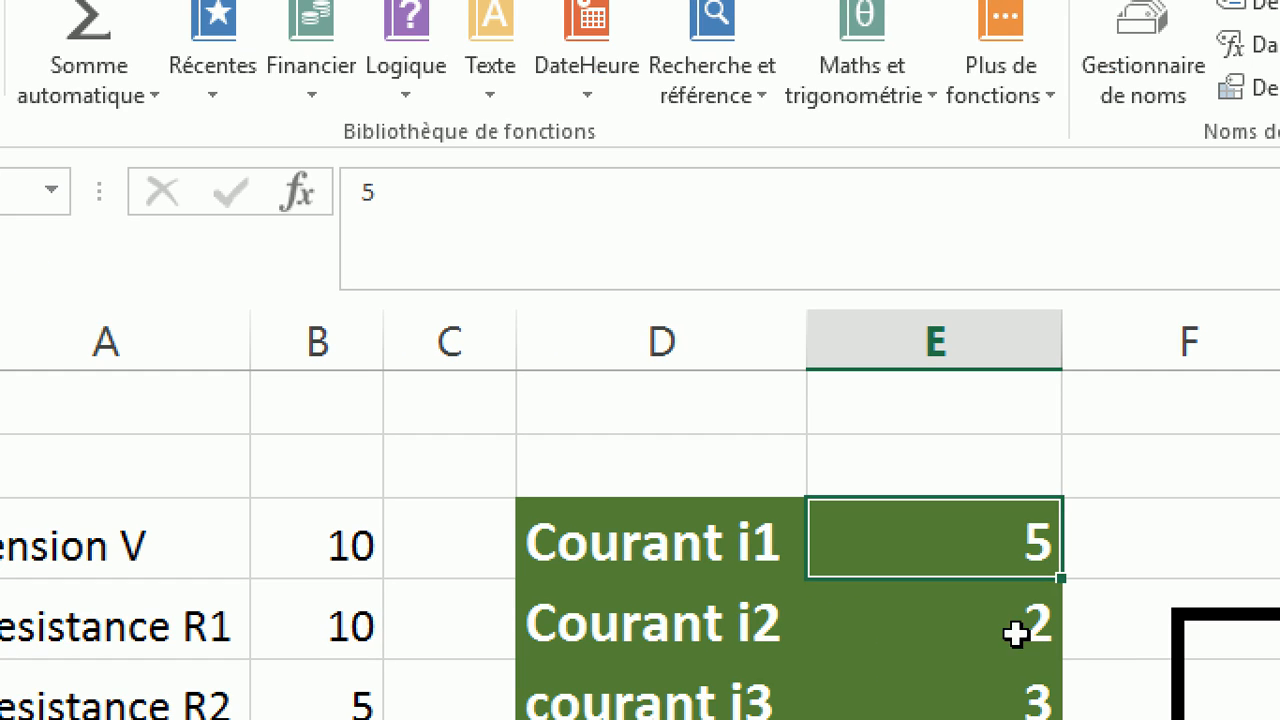
Step: Define the name _I2 for the Courant i2 value cell E4
left_click(1122, 698)
left_click(68, 305)
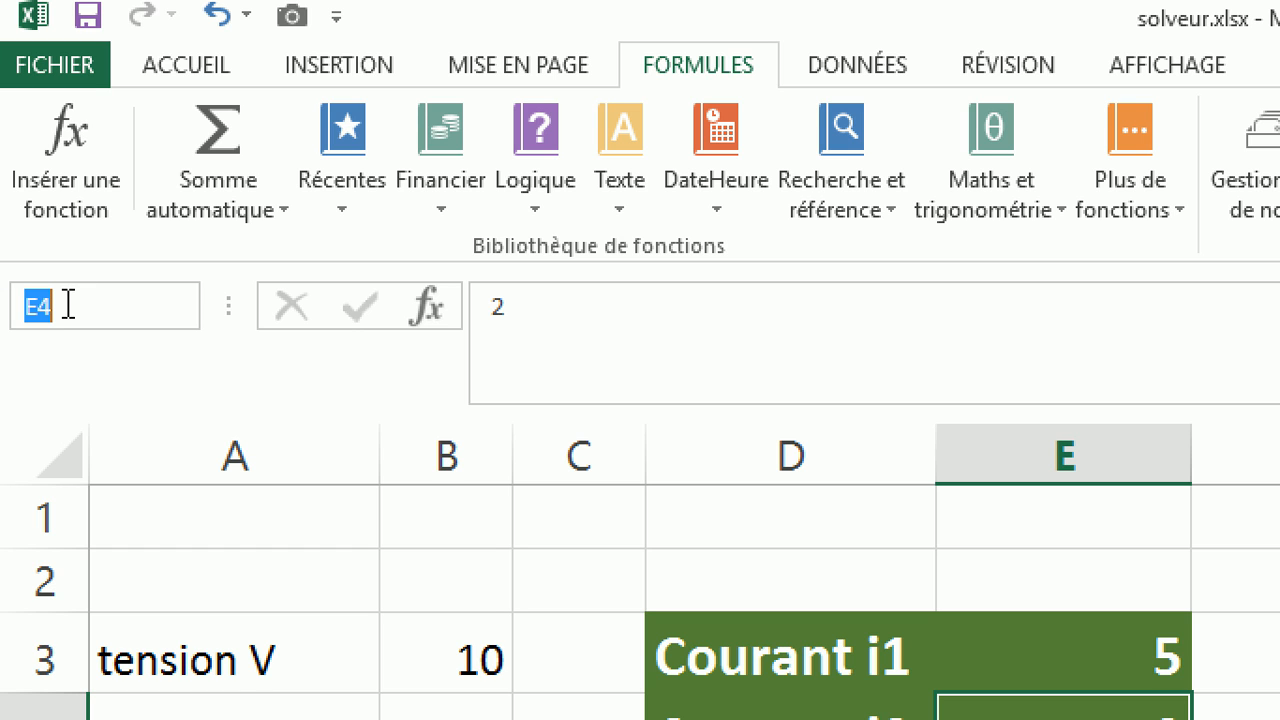
type("_I")
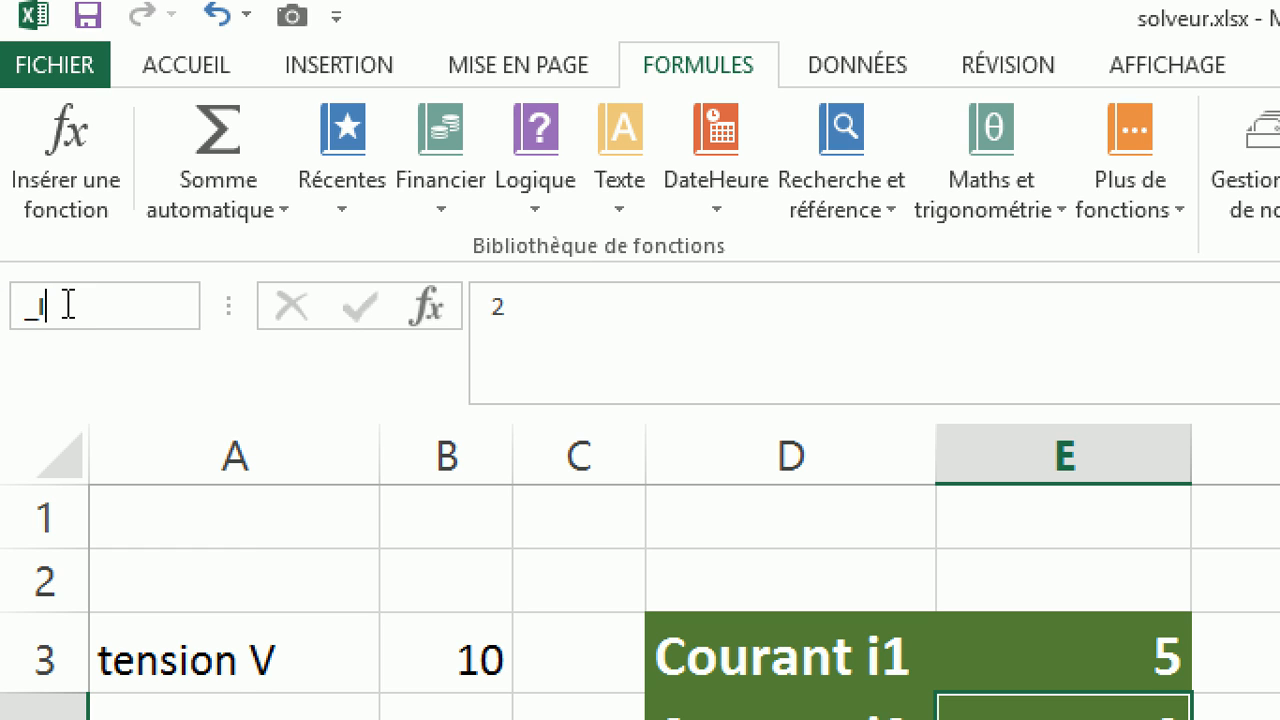
type("2")
key("Return")
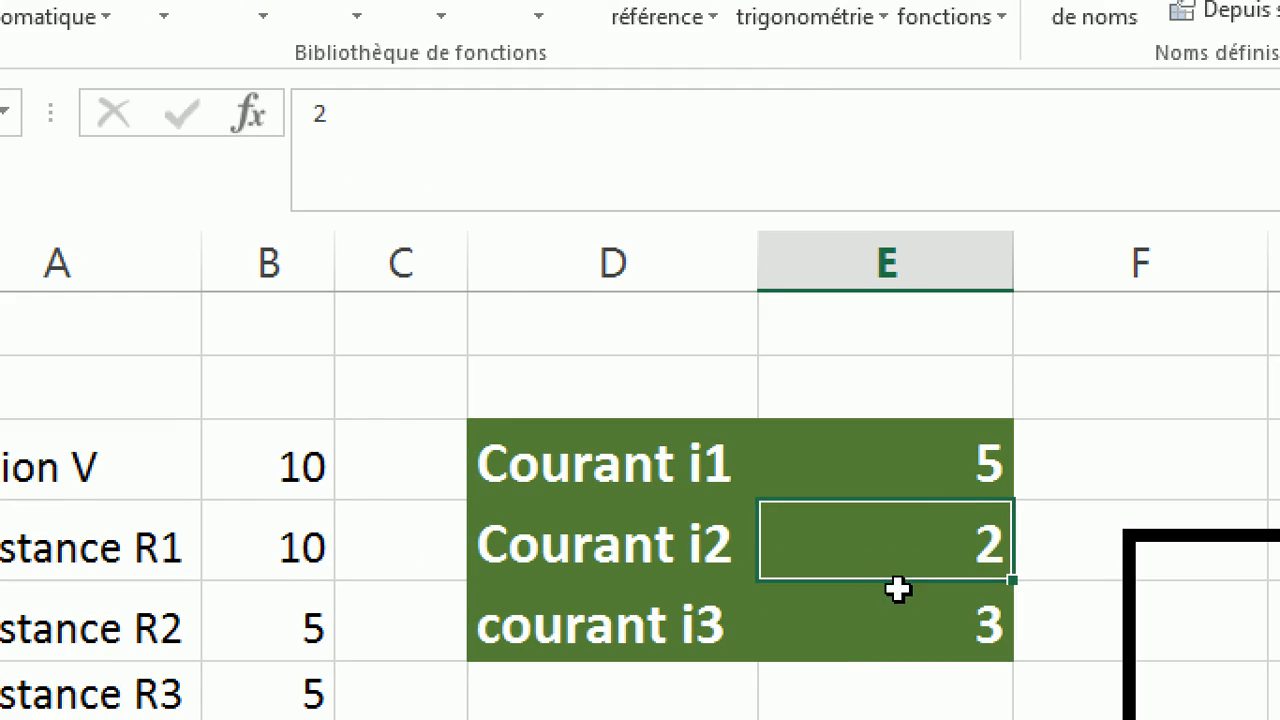
Step: Define the name _I3 for the courant i3 value cell E5
left_click(1052, 719)
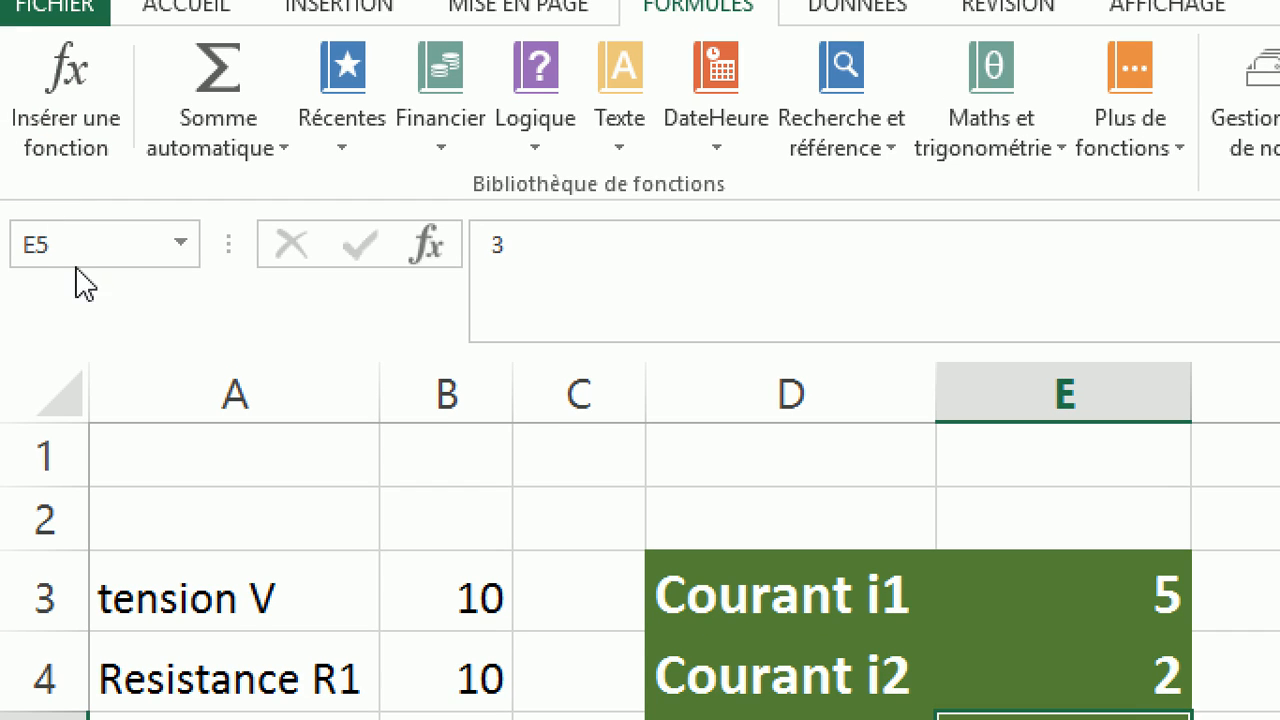
left_click(73, 250)
type("_I")
type("3")
key("Return")
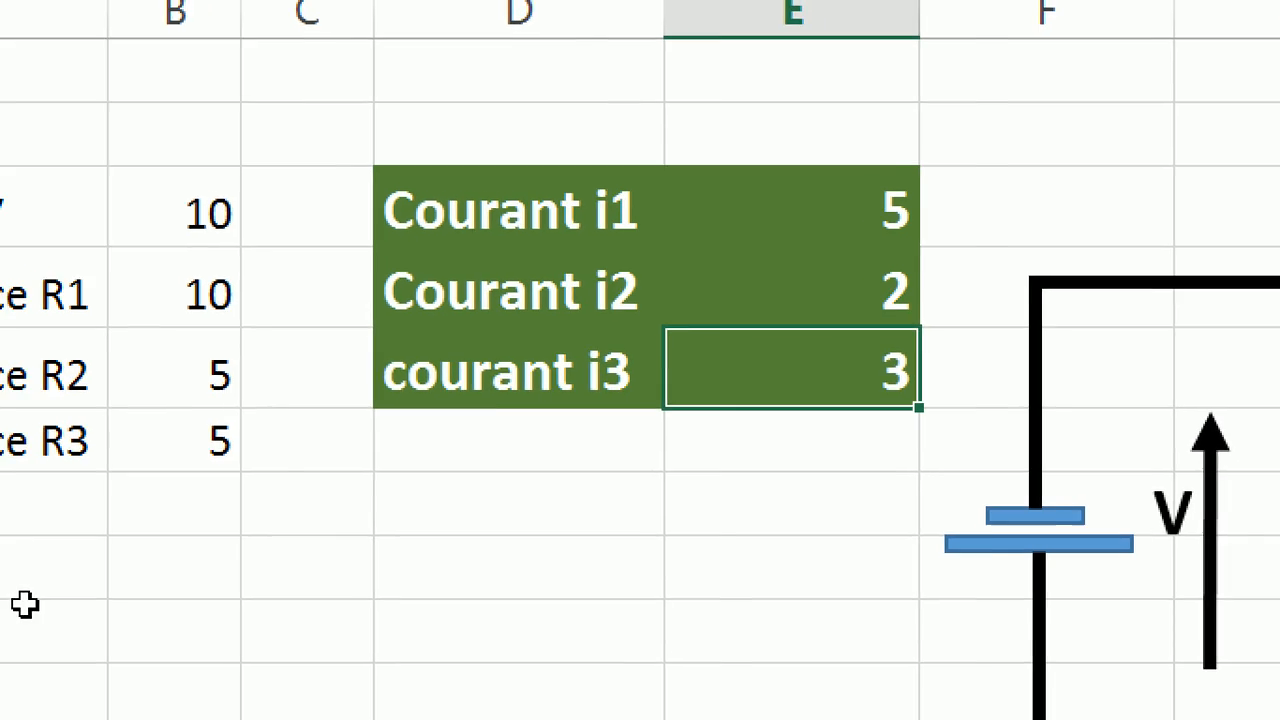
Step: Enter the labels f1, f2 and f3 in cells A8, A9 and A10 below the resistance table
left_click(245, 561)
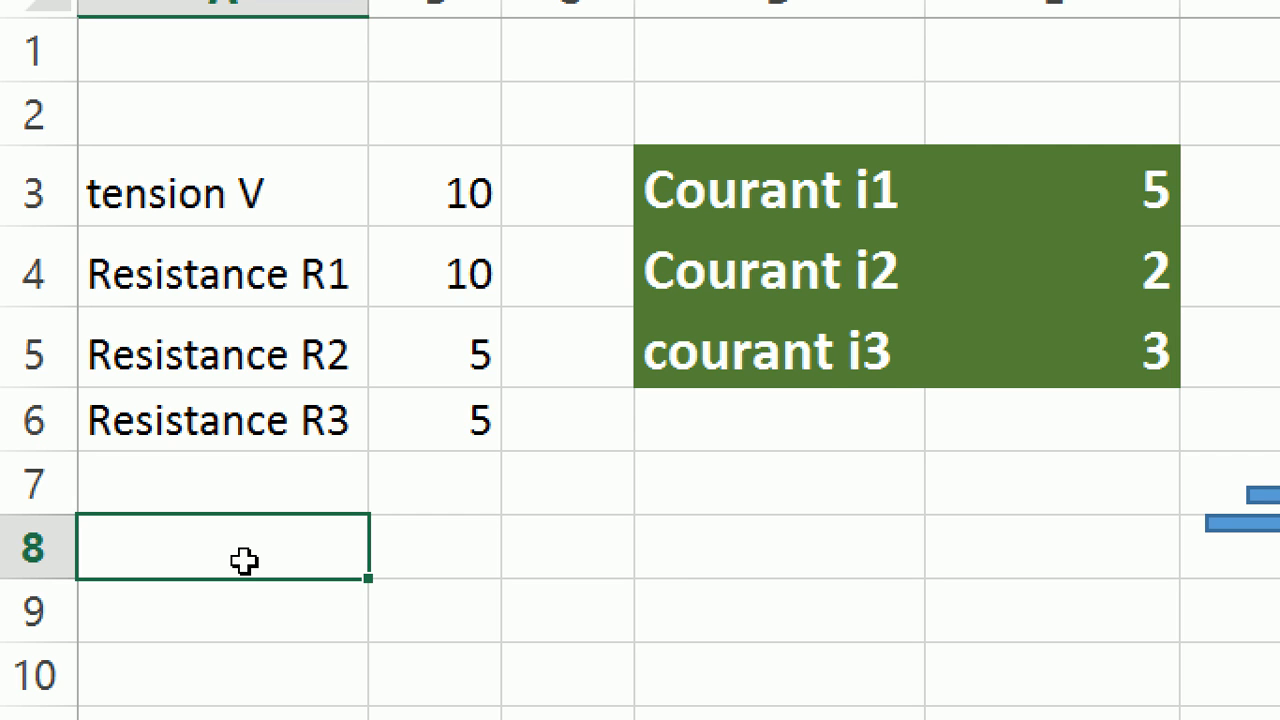
type("f1")
key("Return")
type("f2")
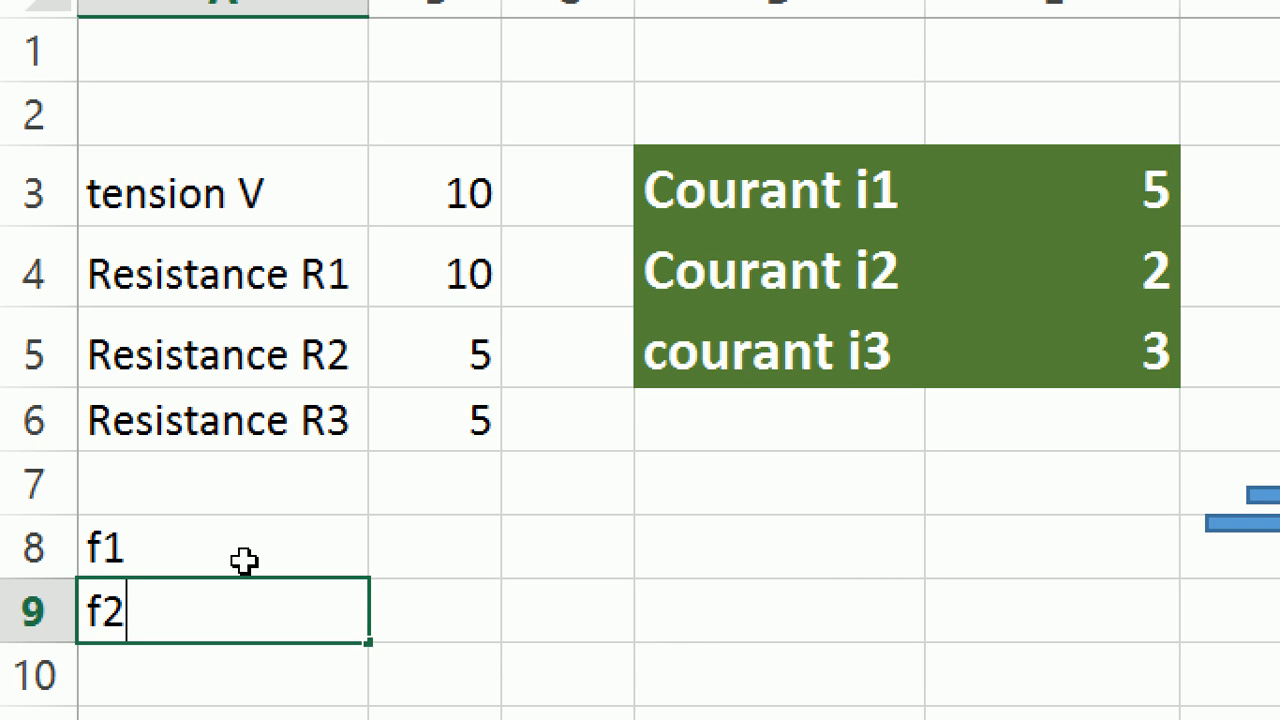
key("Return")
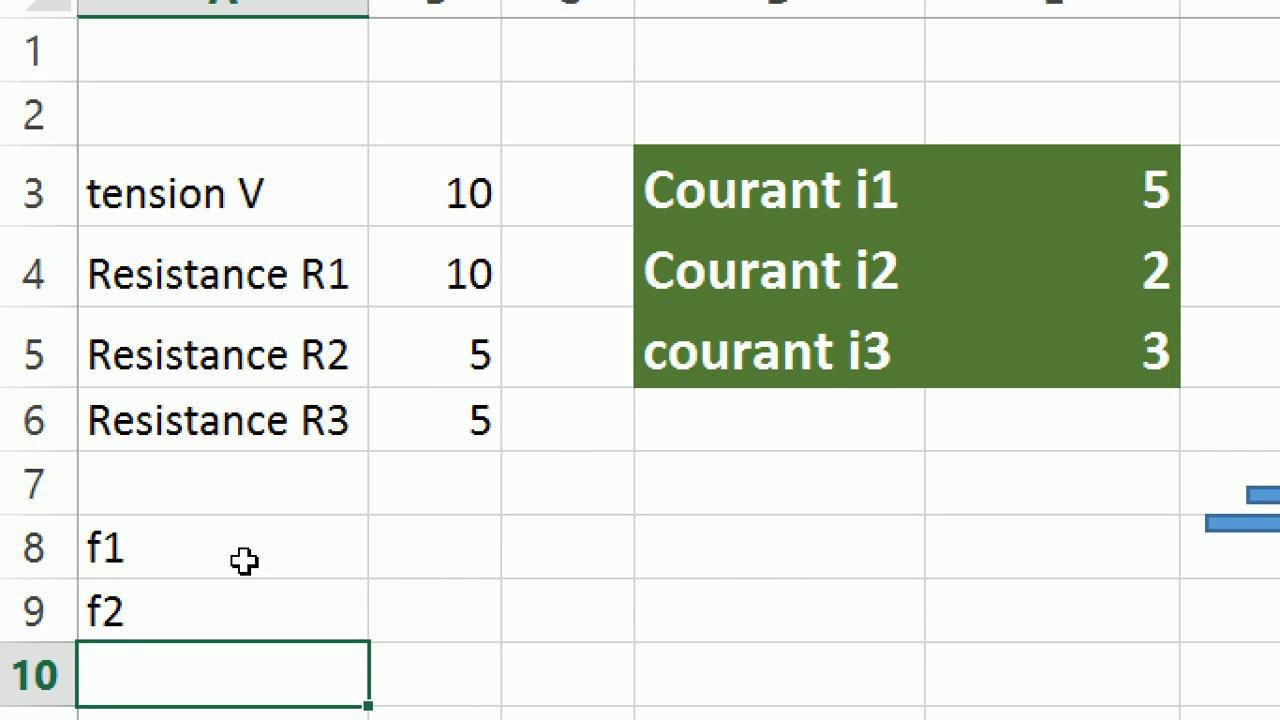
type("f3")
Step: Enter the formula =_I1-_I2-_I3 in cell B8 beside f1, using the defined current names
left_click(245, 561)
key("Right")
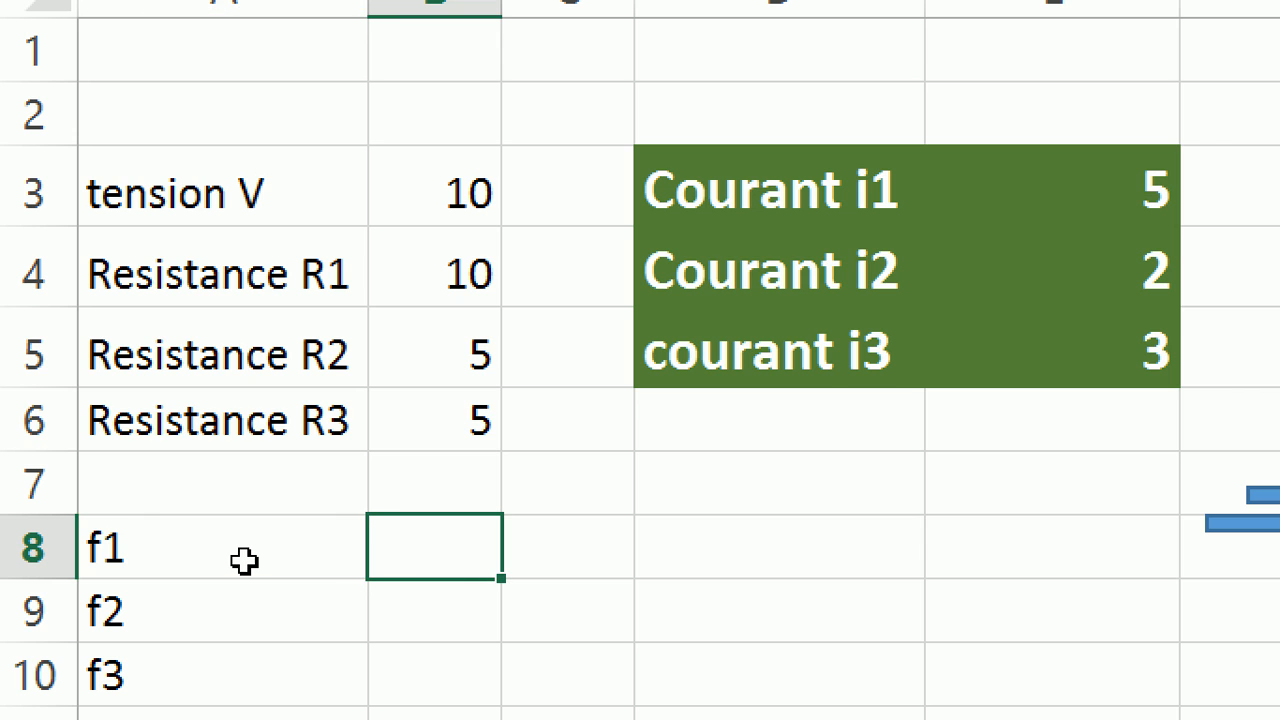
type("=")
key("F3")
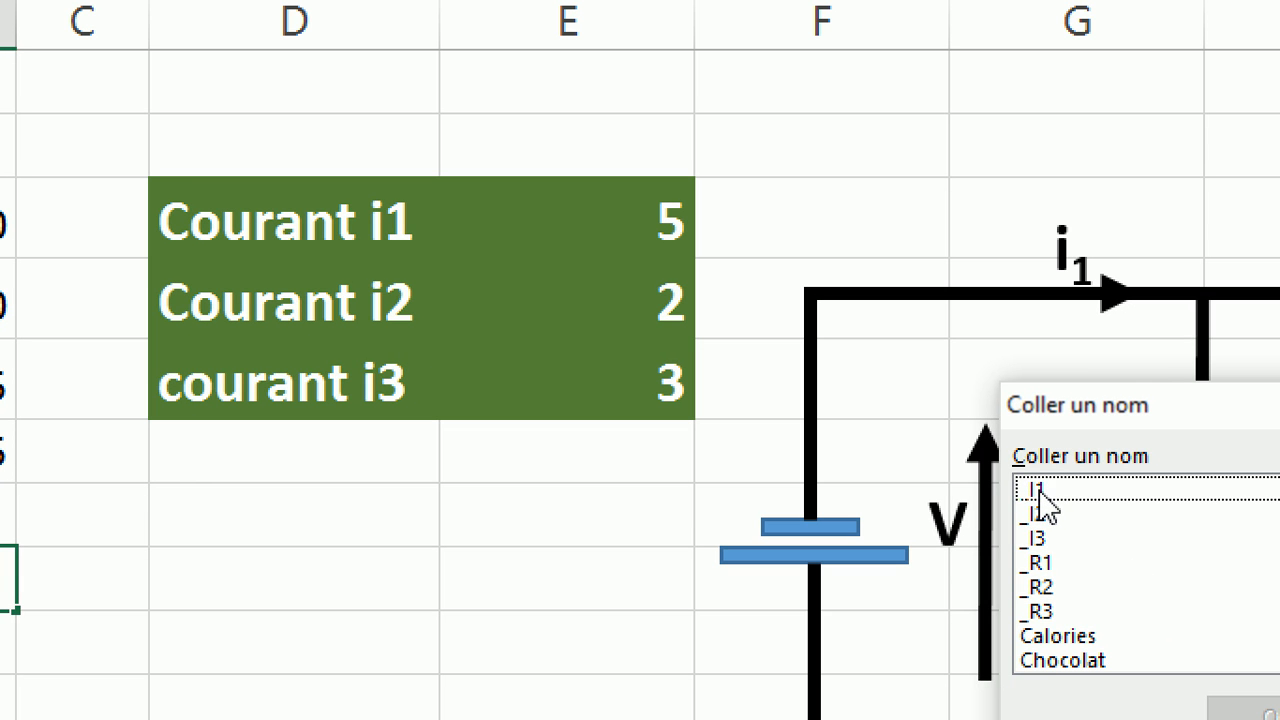
double_click(1042, 492)
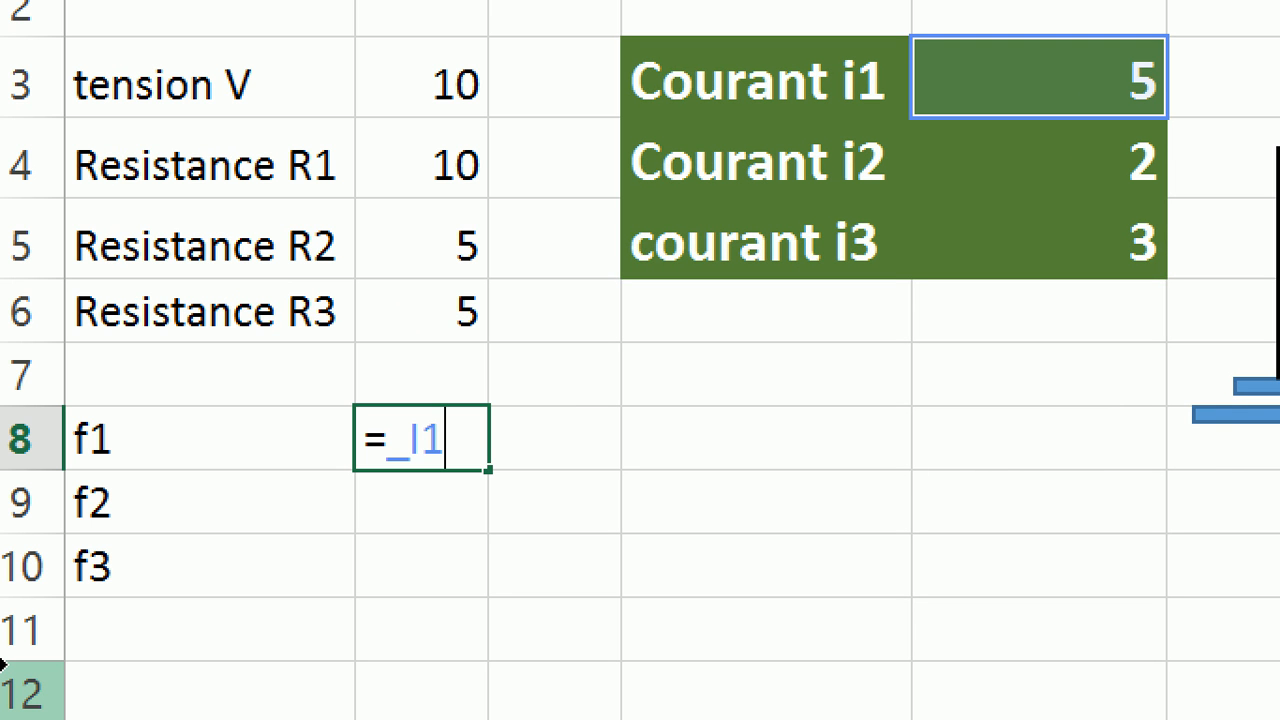
type("-_")
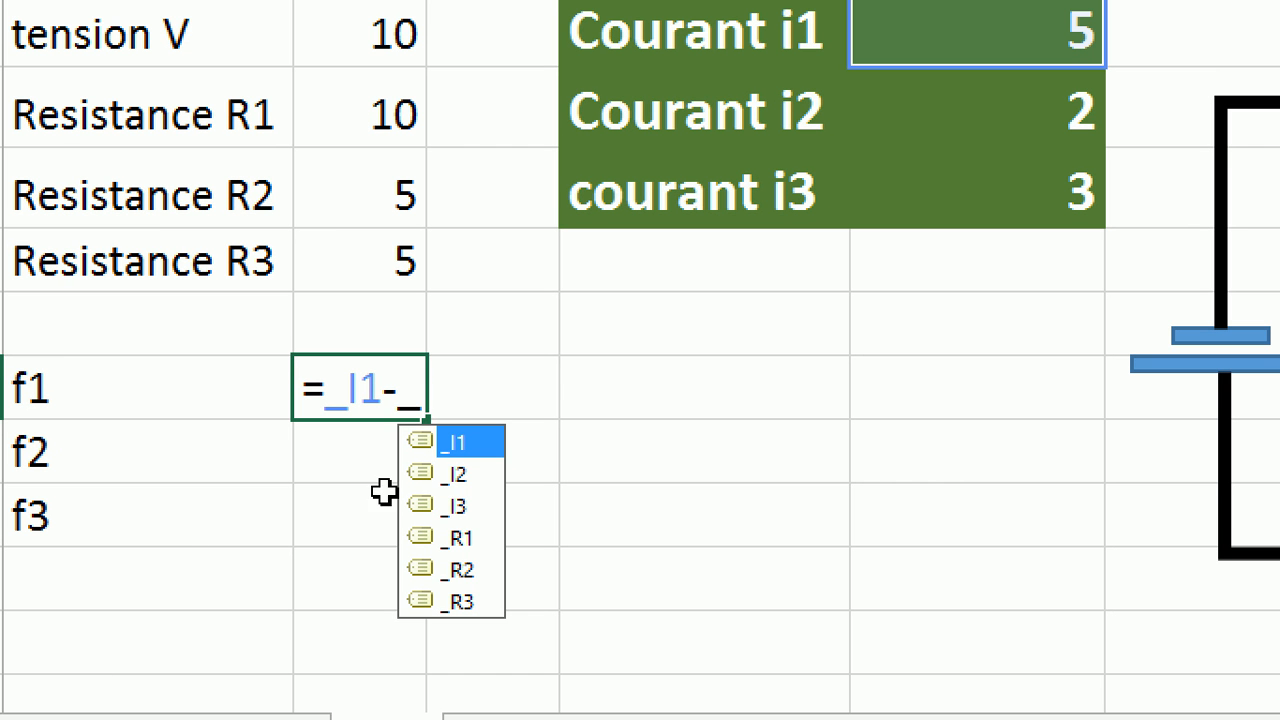
double_click(446, 470)
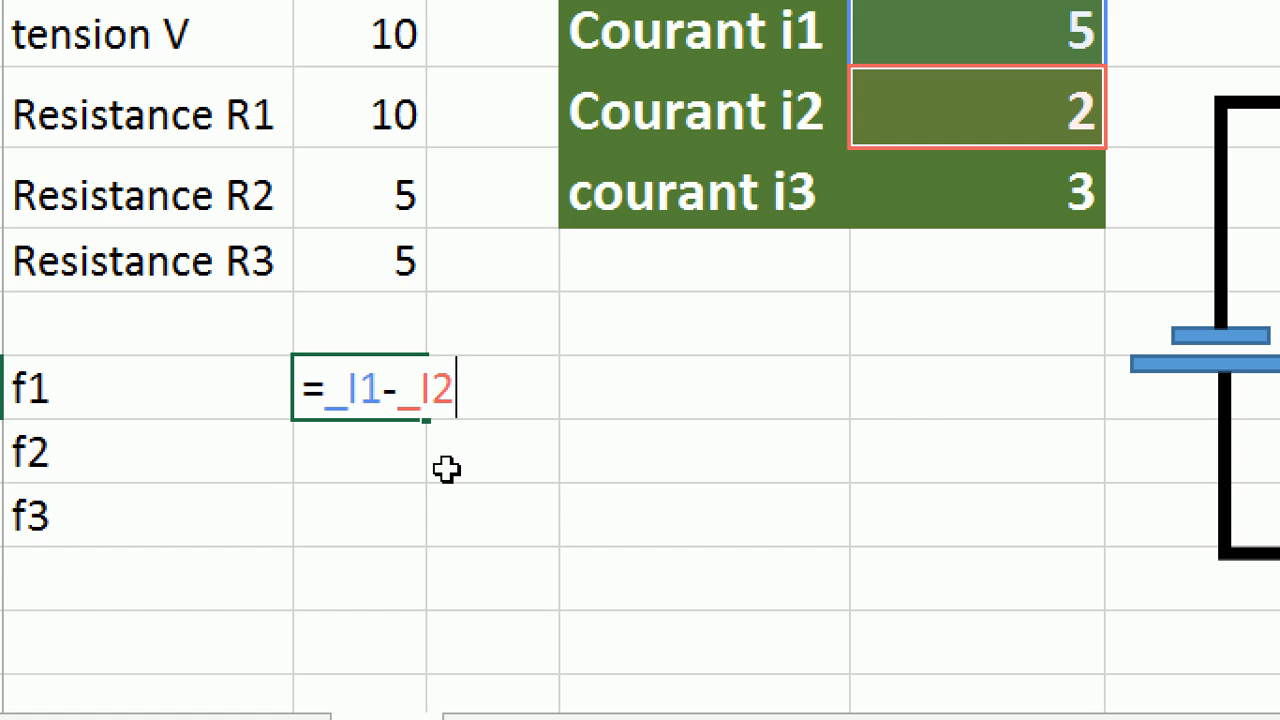
type("-_")
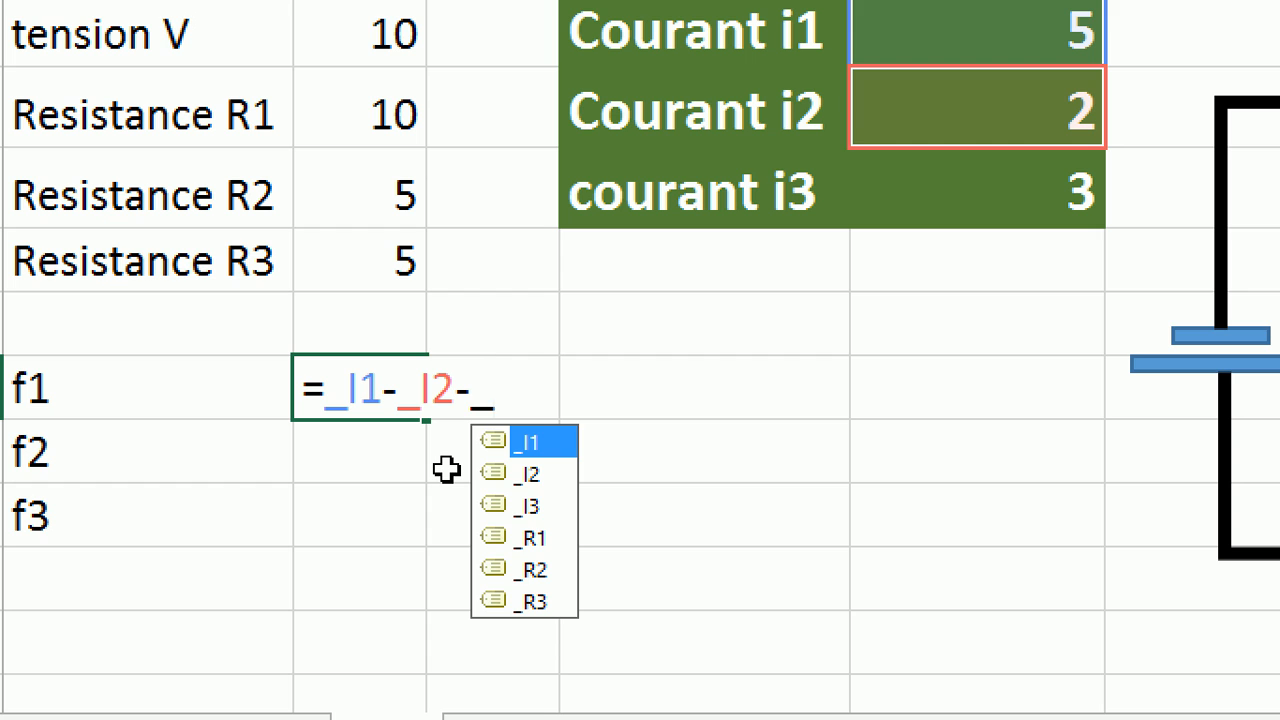
key("BackSpace")
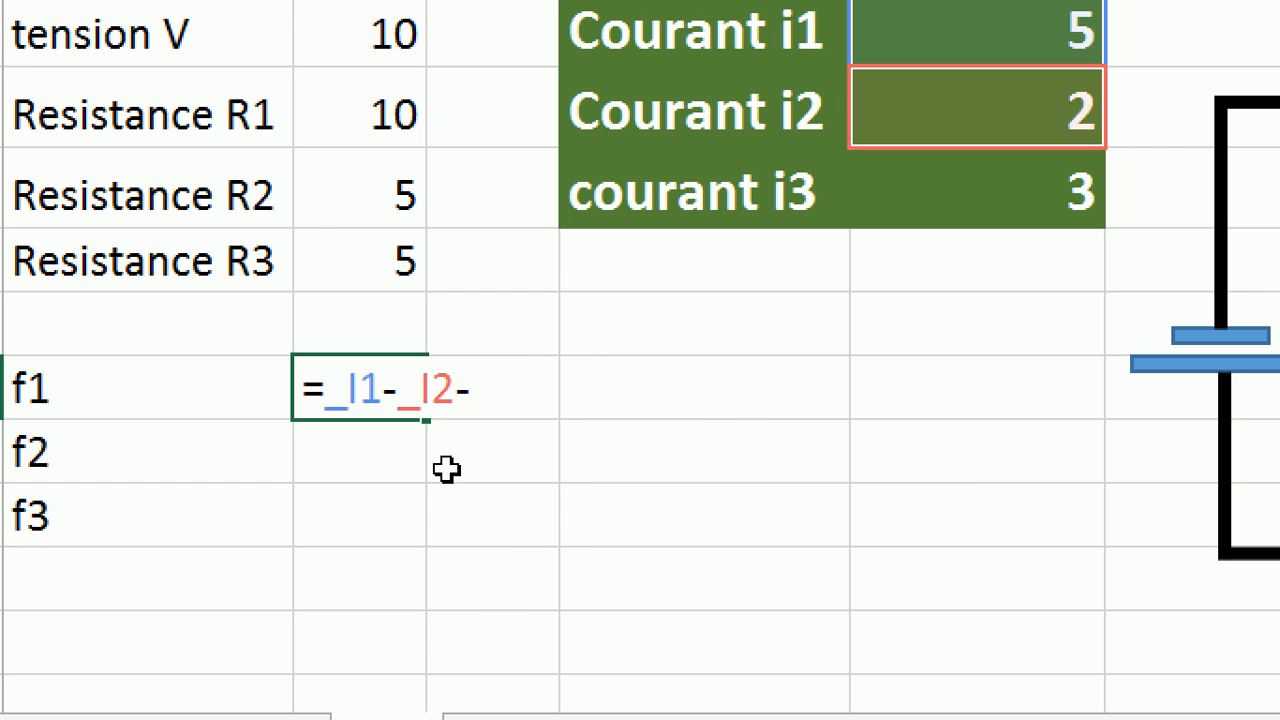
type("_i")
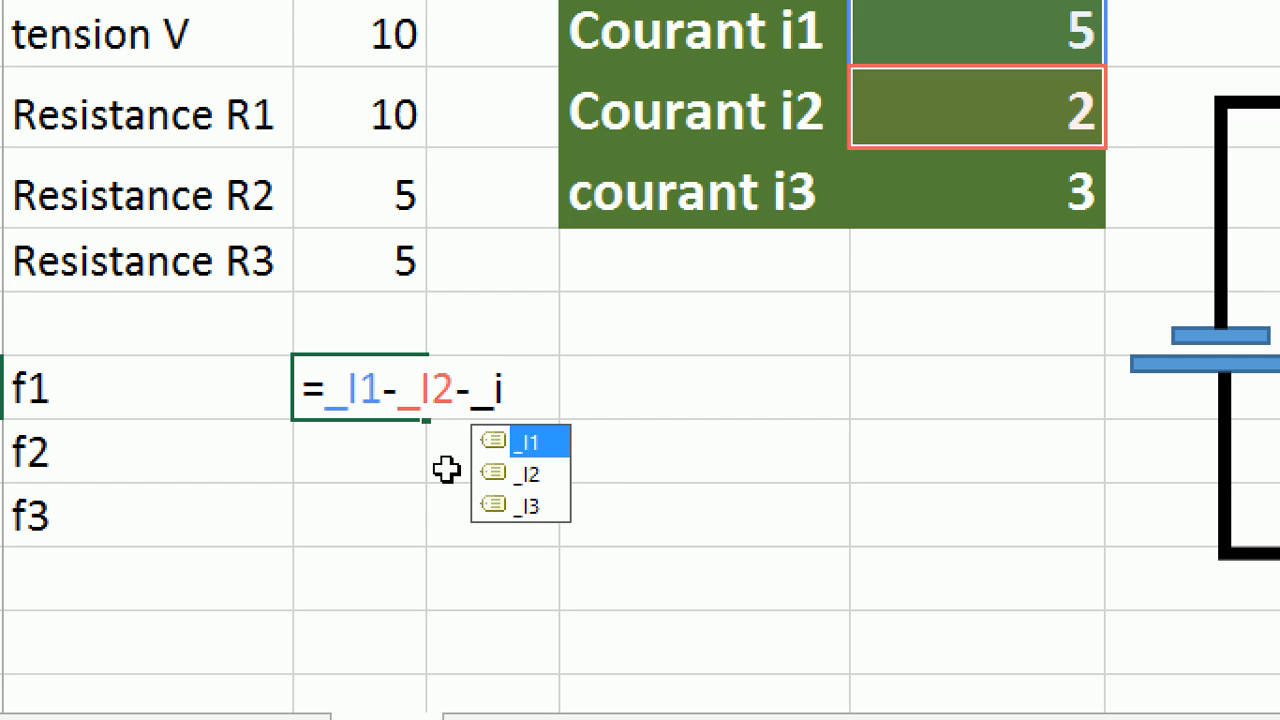
type("3")
key("Return")
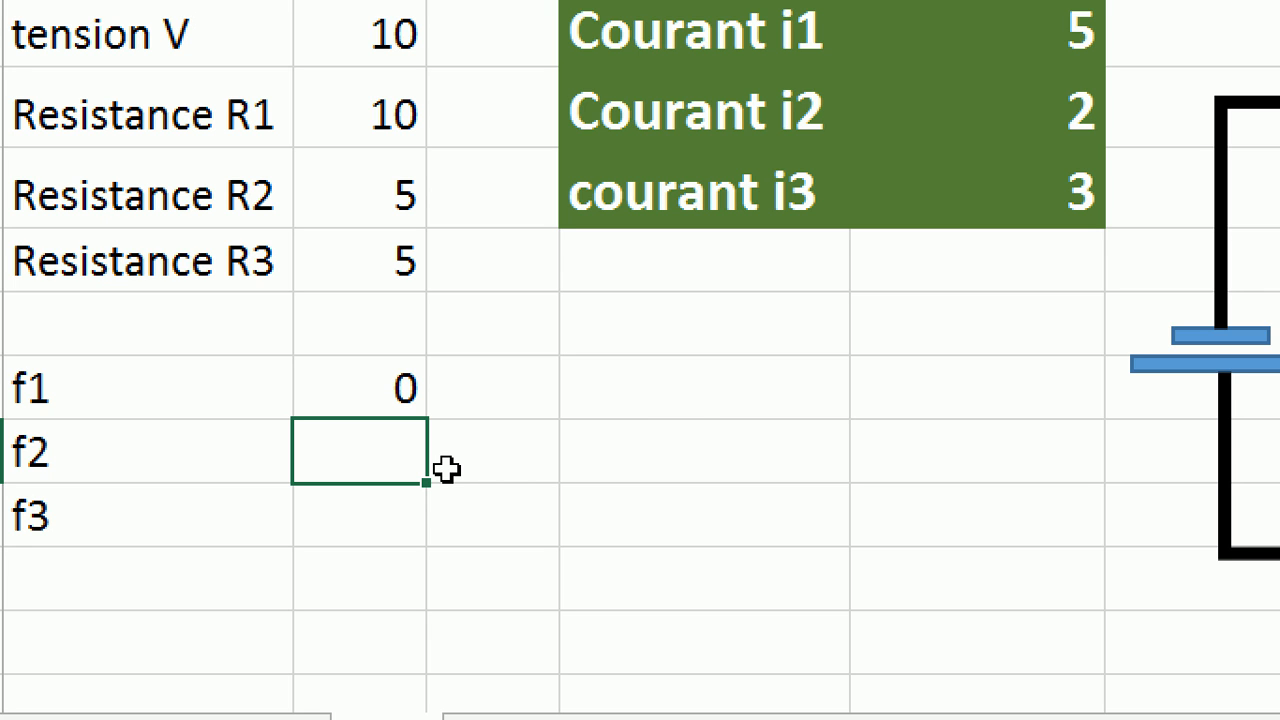
Step: Enter the formula =_R1*_I3+V in cell B9 beside f2, using the defined names
type("_")
key("BackSpace")
type("=_")
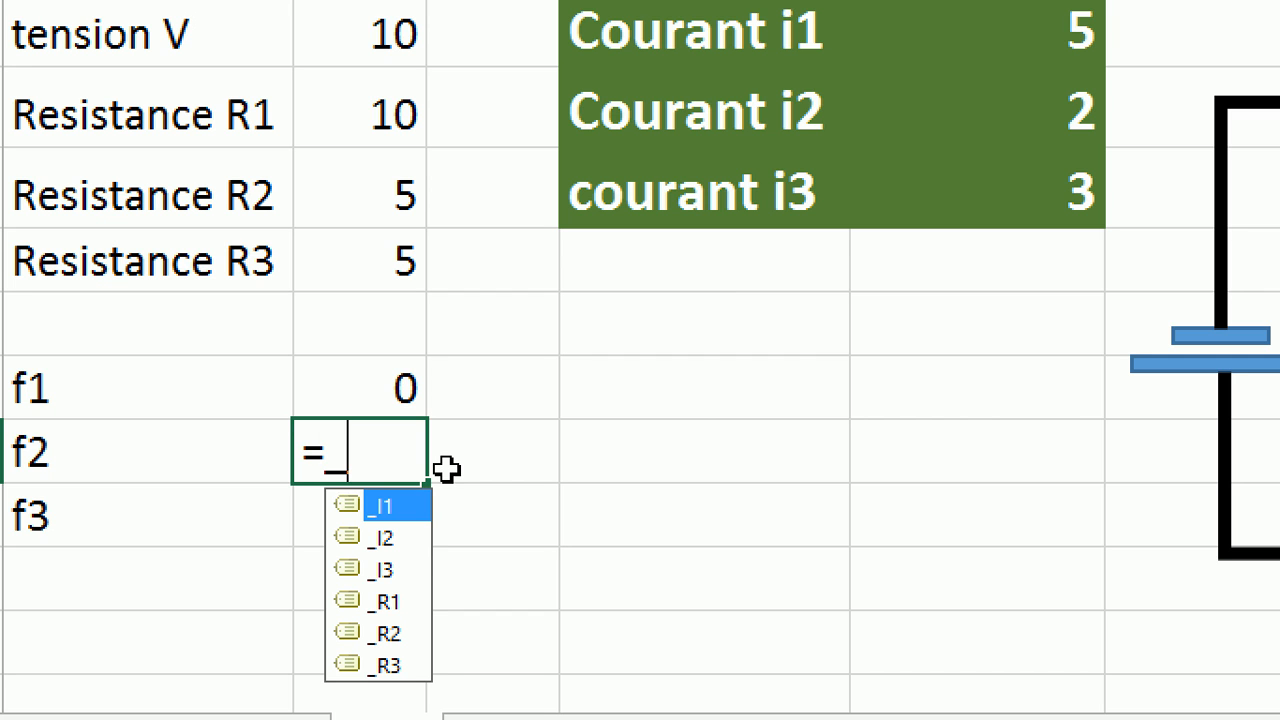
double_click(388, 604)
type("*")
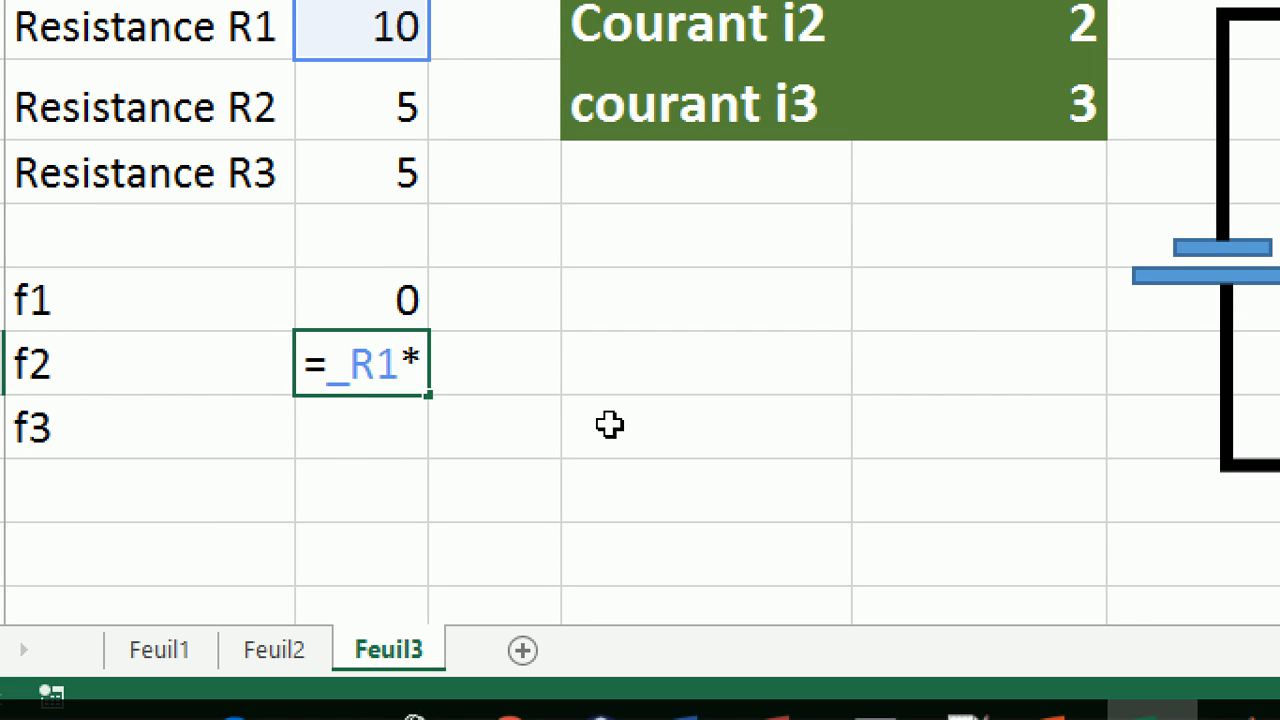
type("_i")
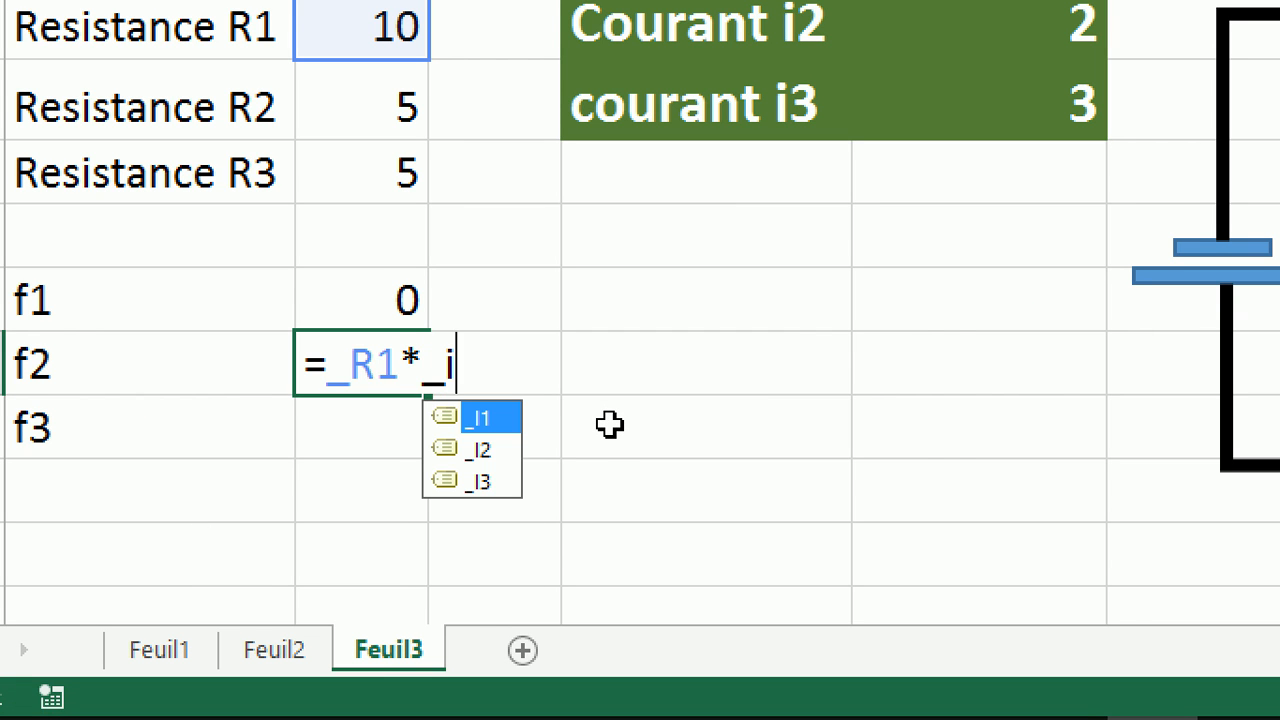
double_click(478, 482)
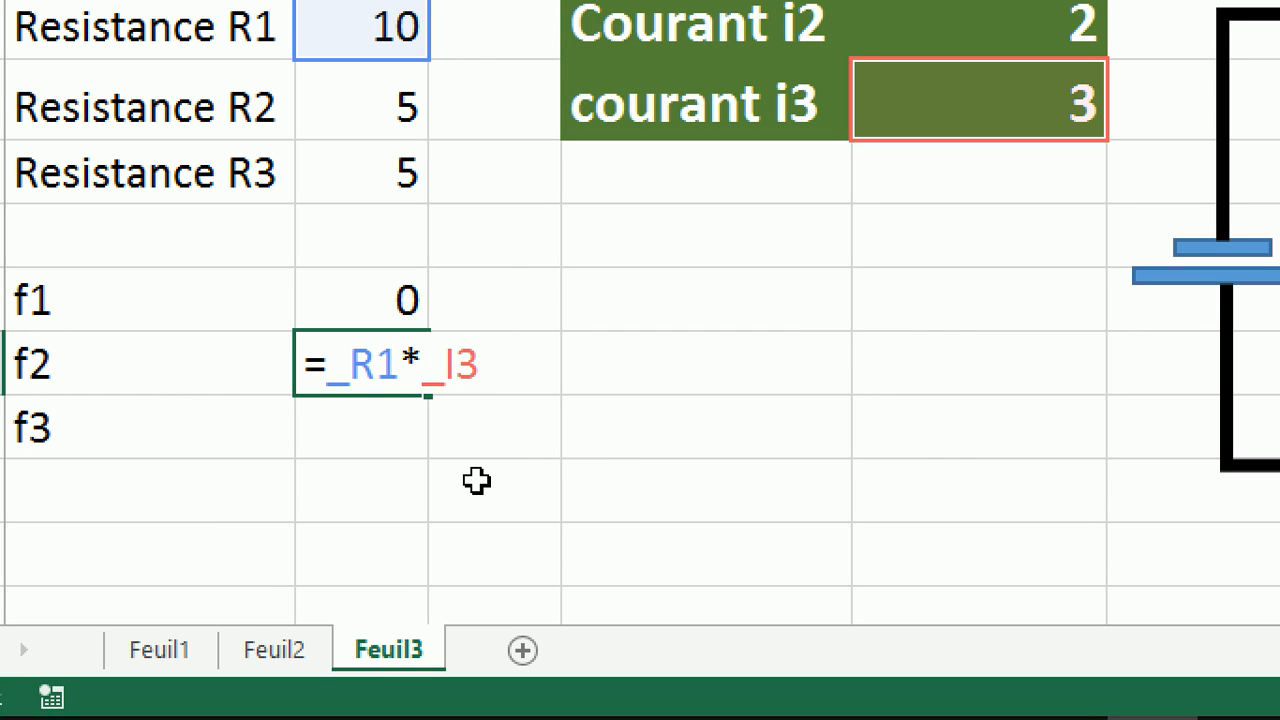
type("+V")
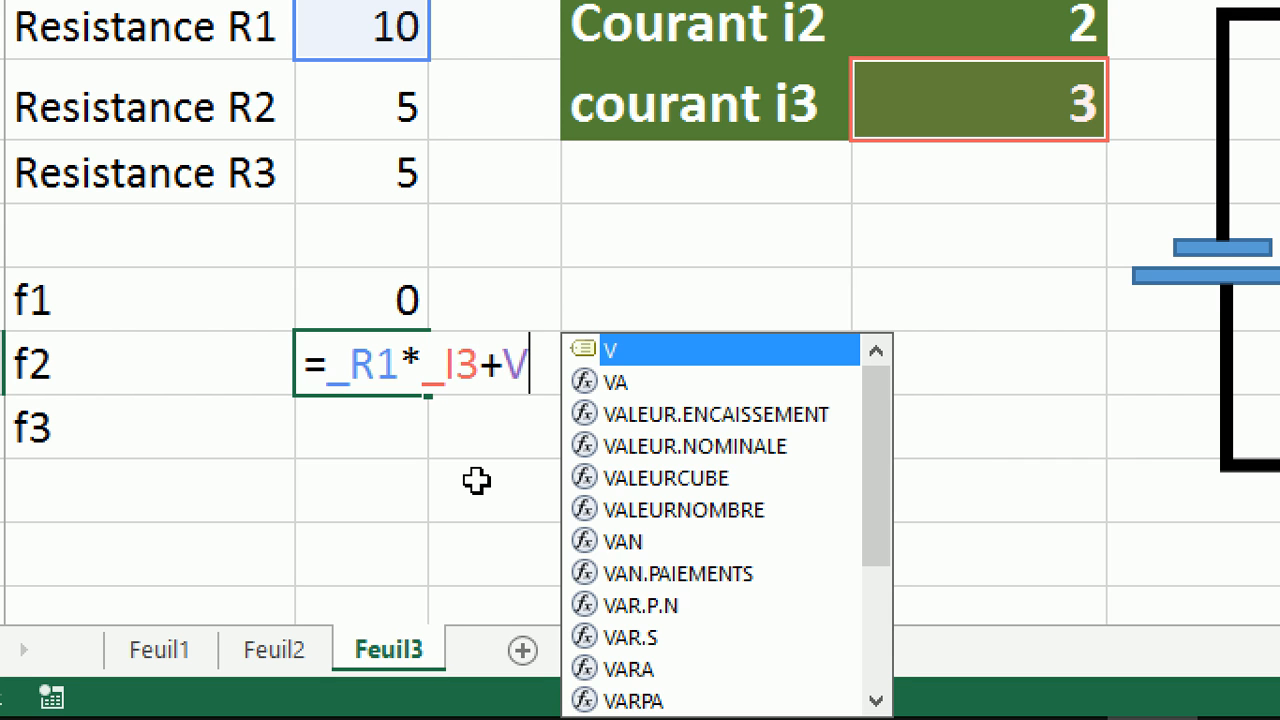
key("Return")
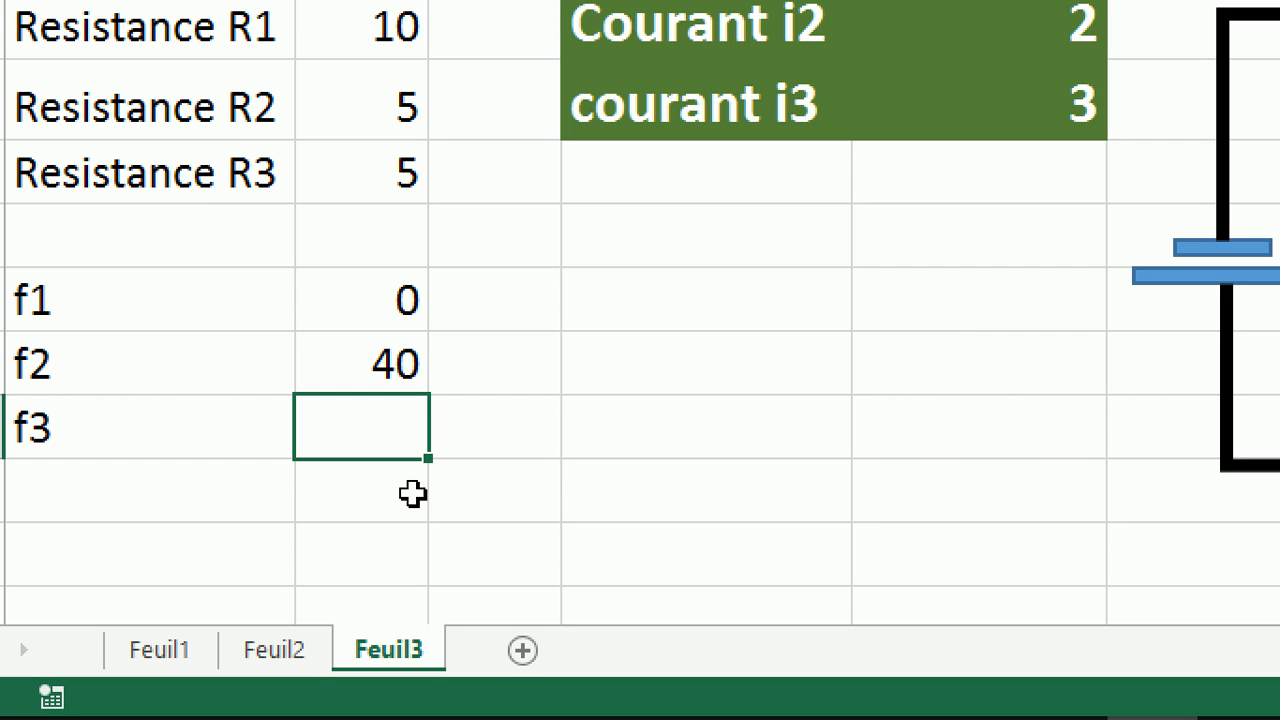
Step: Enter the formula =(_R2+_R3)*_I2+V in cell B10 beside f3, using the defined names
type("=(-")
key("BackSpace")
type("_r")
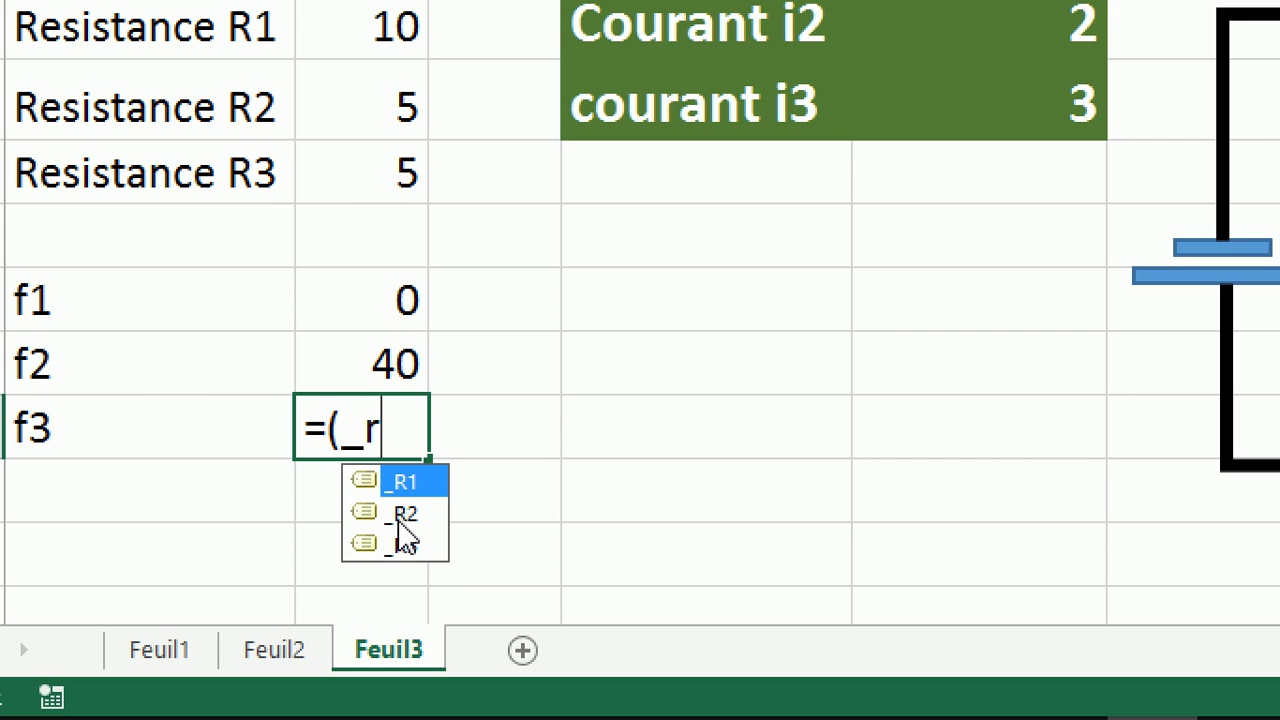
double_click(400, 514)
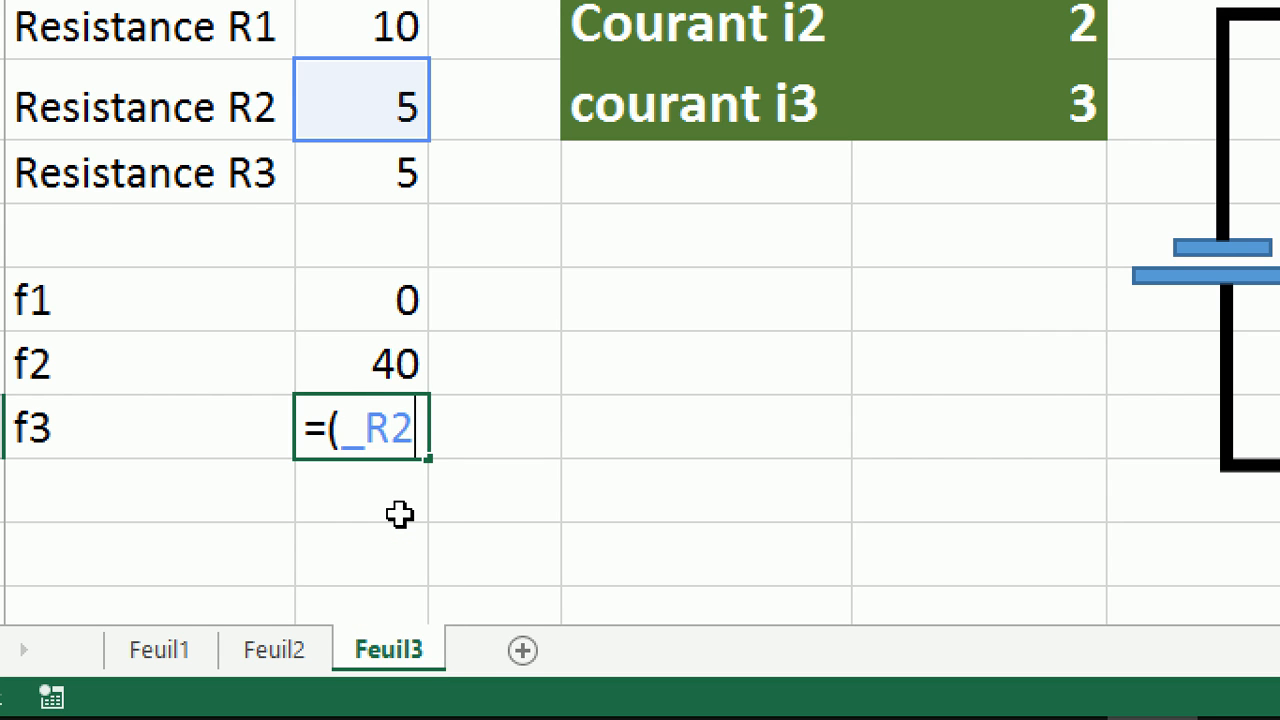
type("+_r")
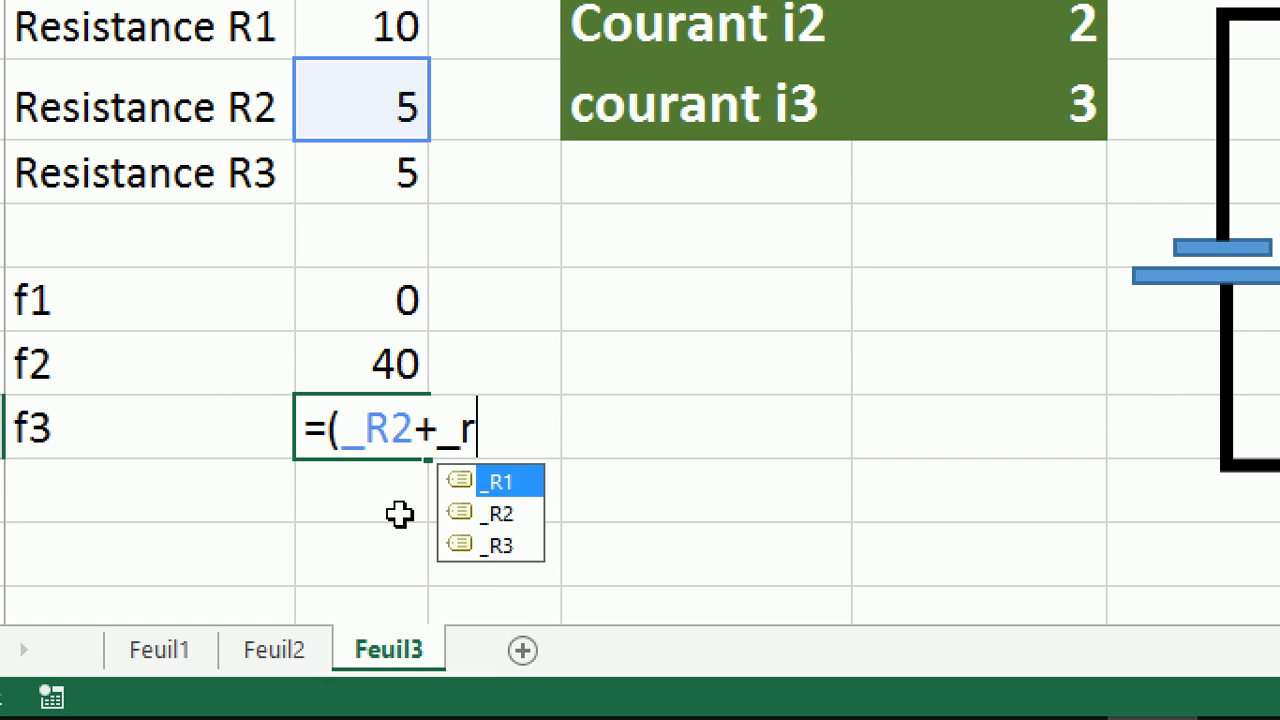
double_click(498, 545)
type(")")
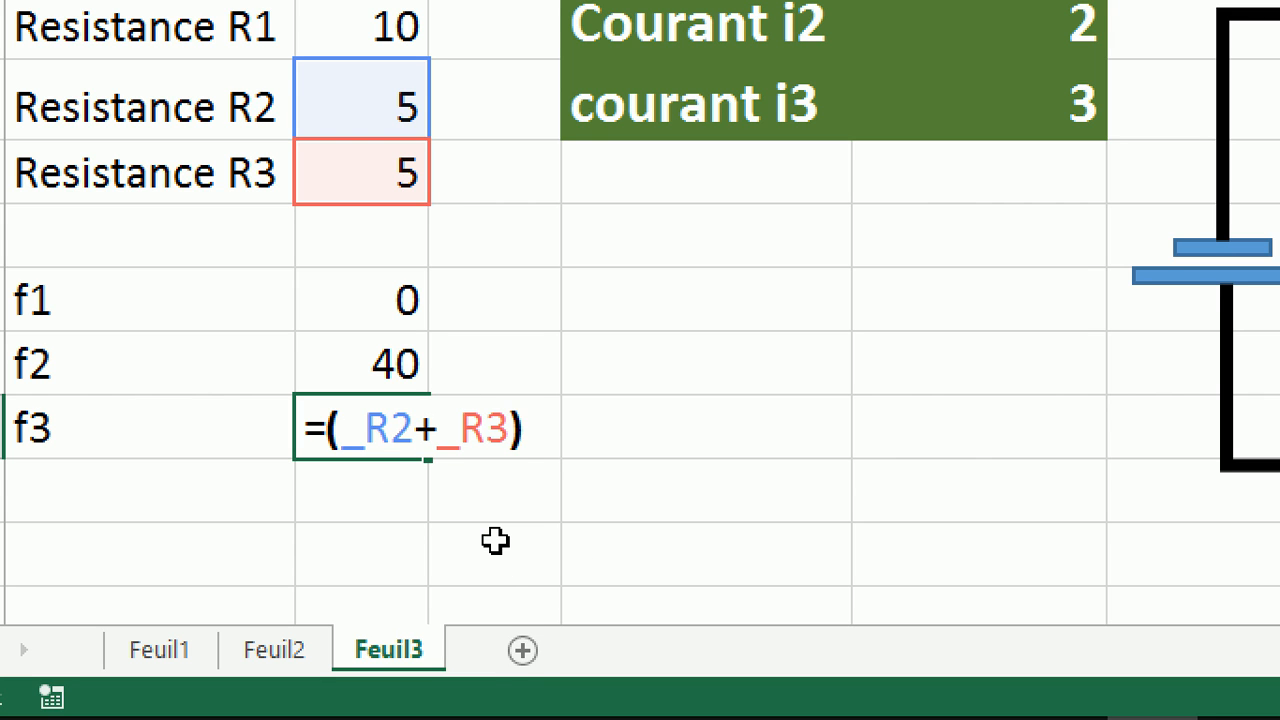
type("*_")
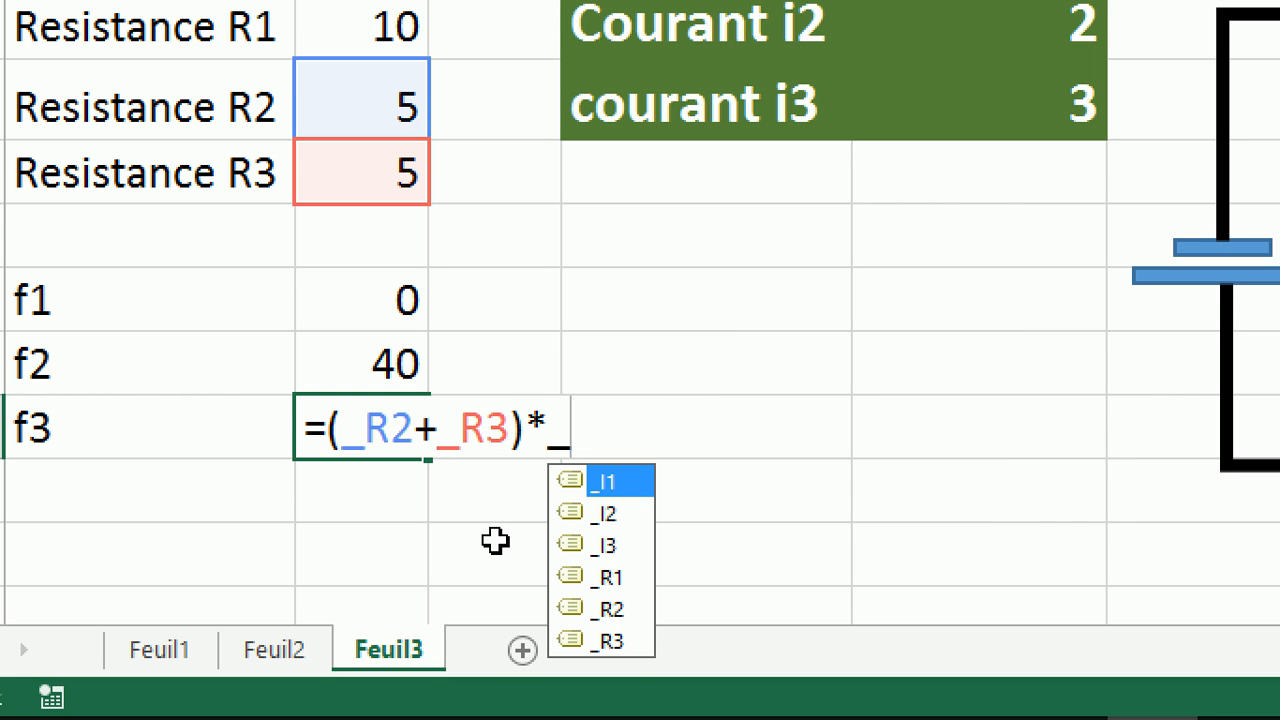
type("i2")
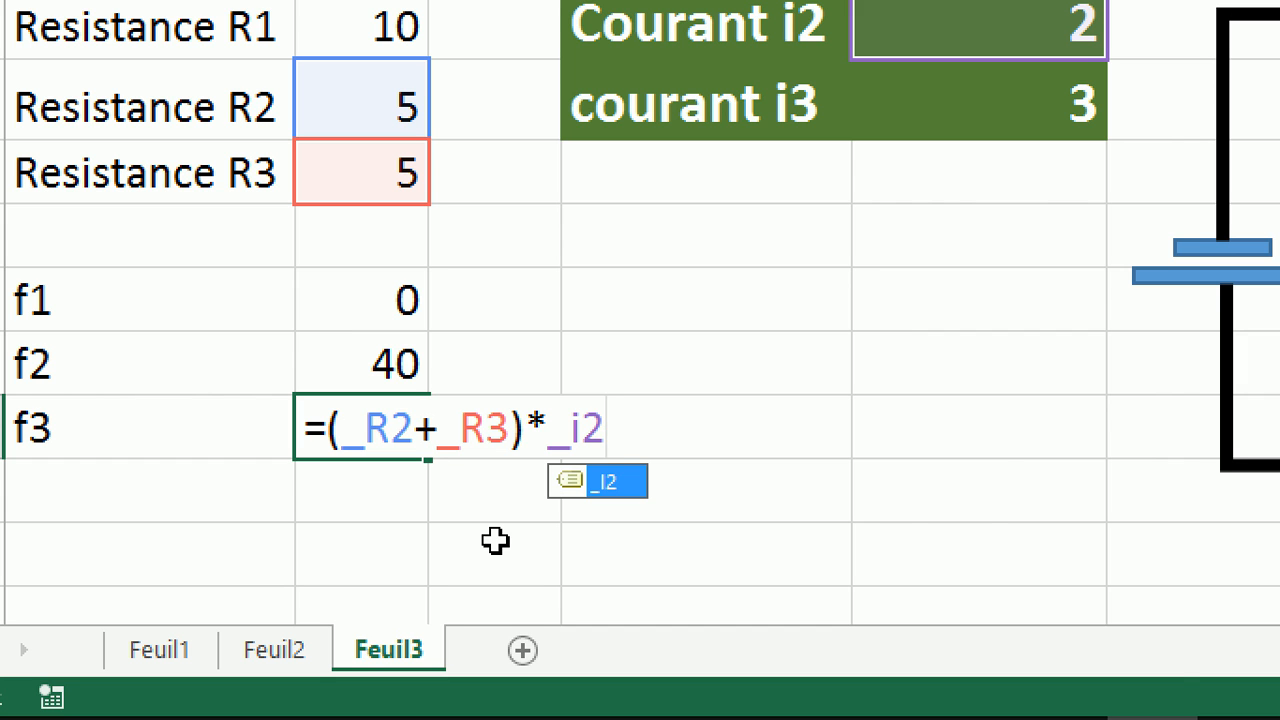
type("+V")
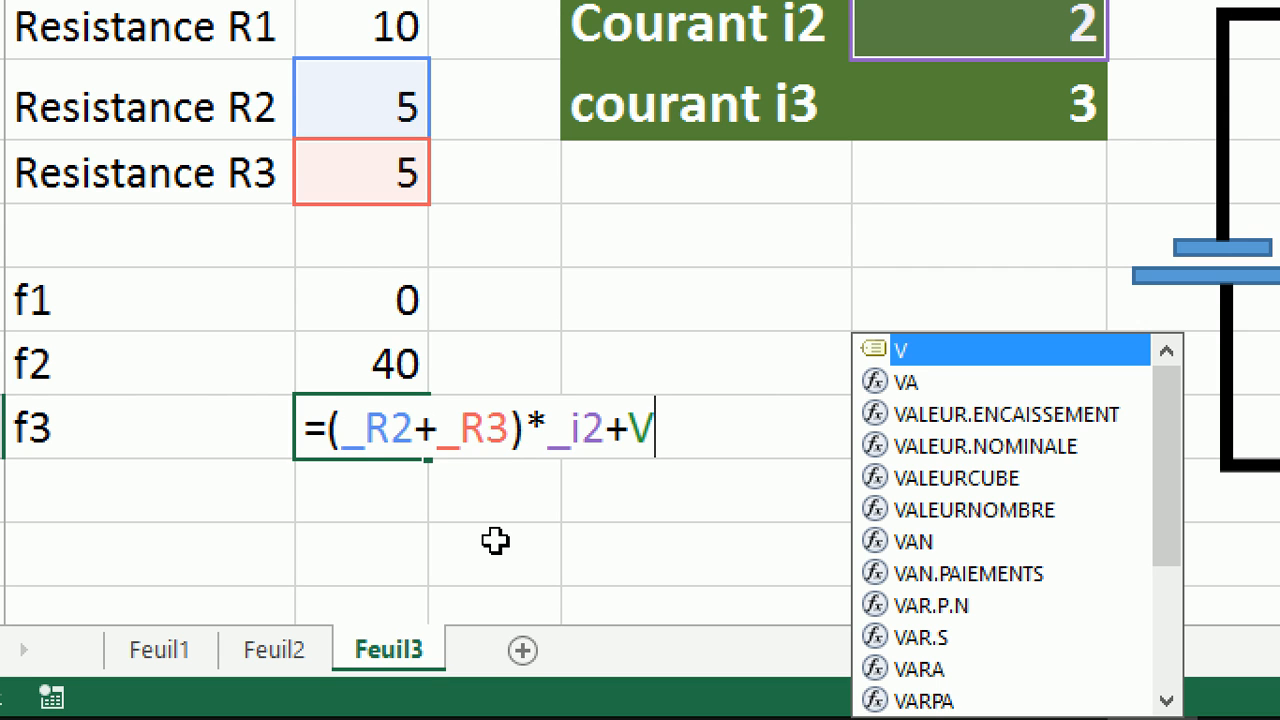
key("Return")
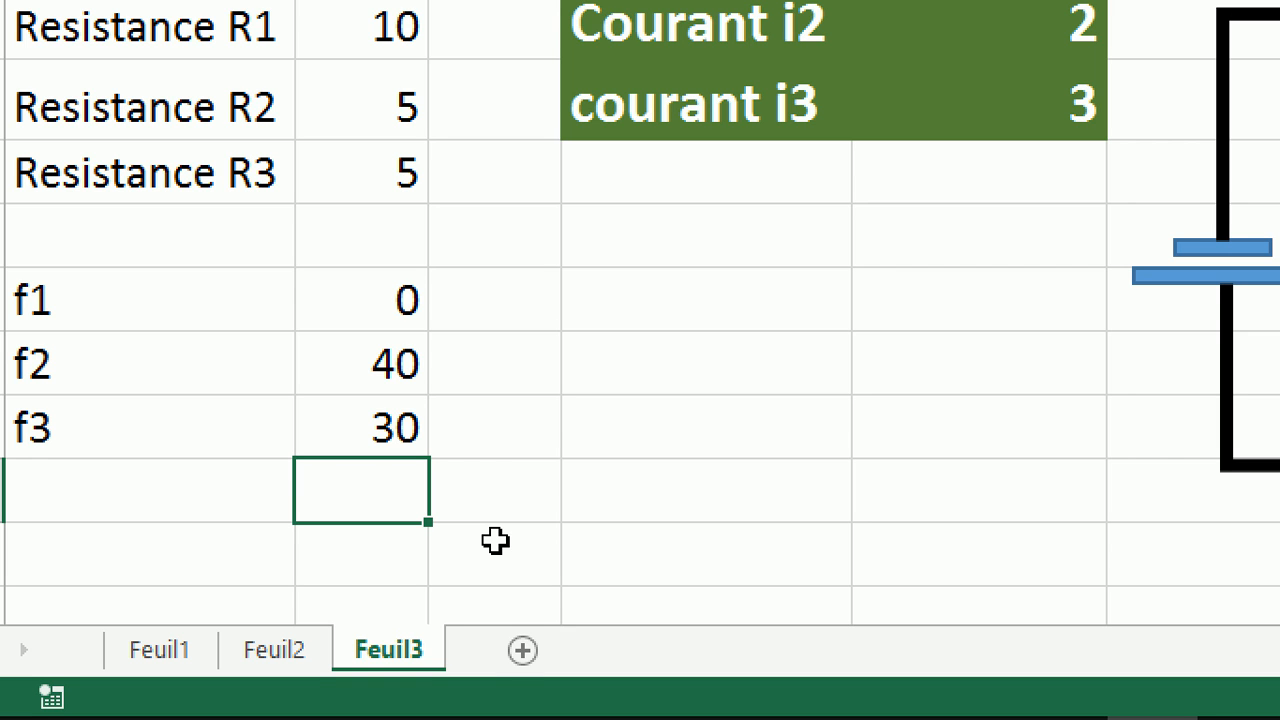
Step: Enter the label Erreur Total in cell A12 below the f3 row and select the adjacent cell B12
key("Down")
key("Left")
type("Err")
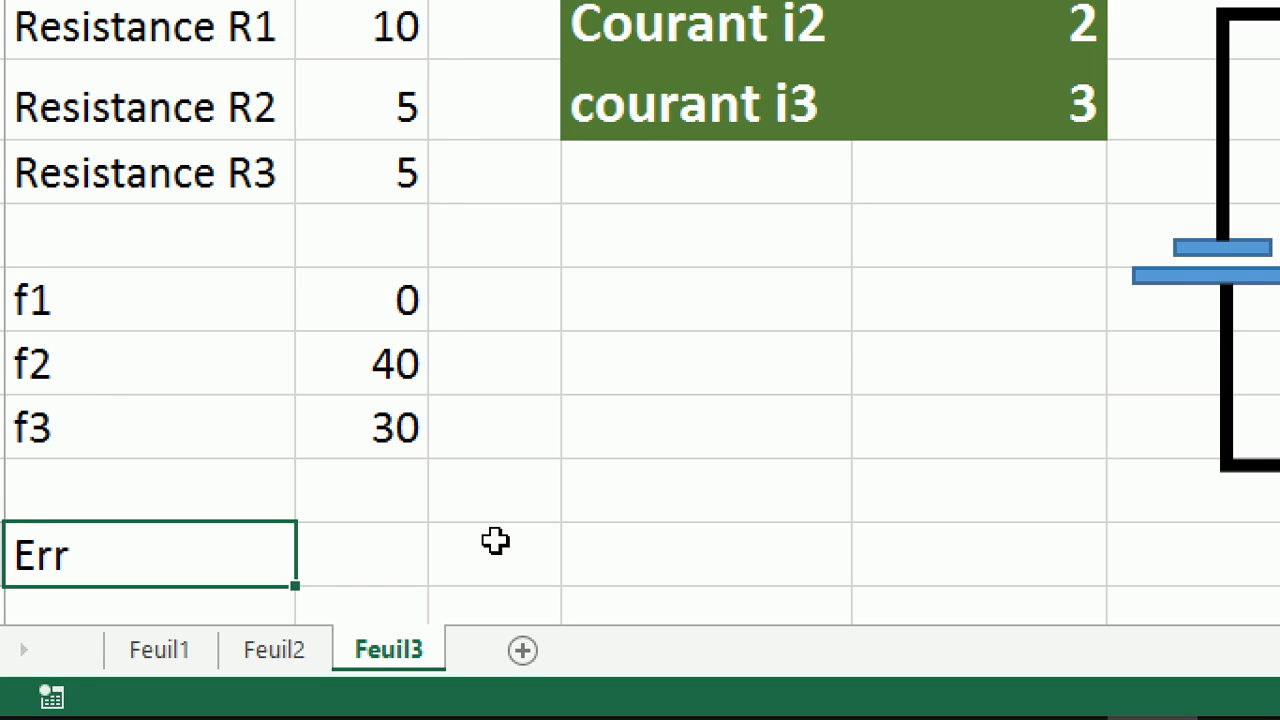
double_click(105, 562)
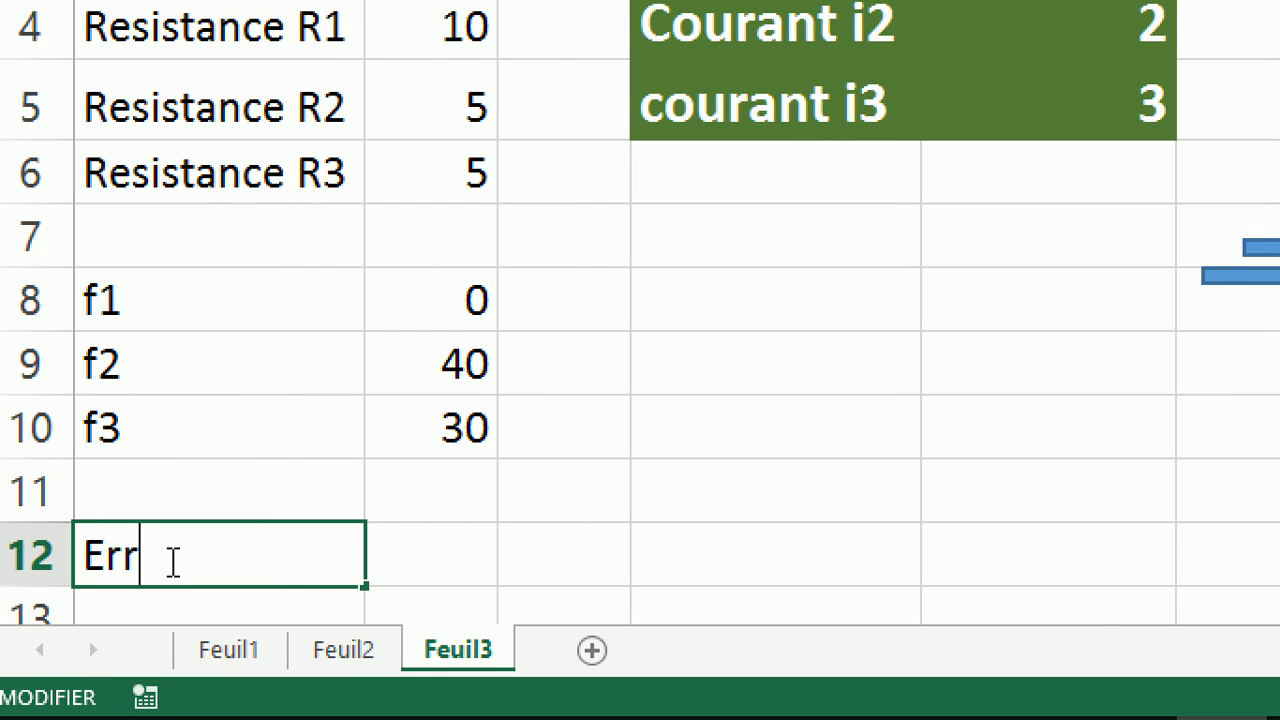
type("eur ")
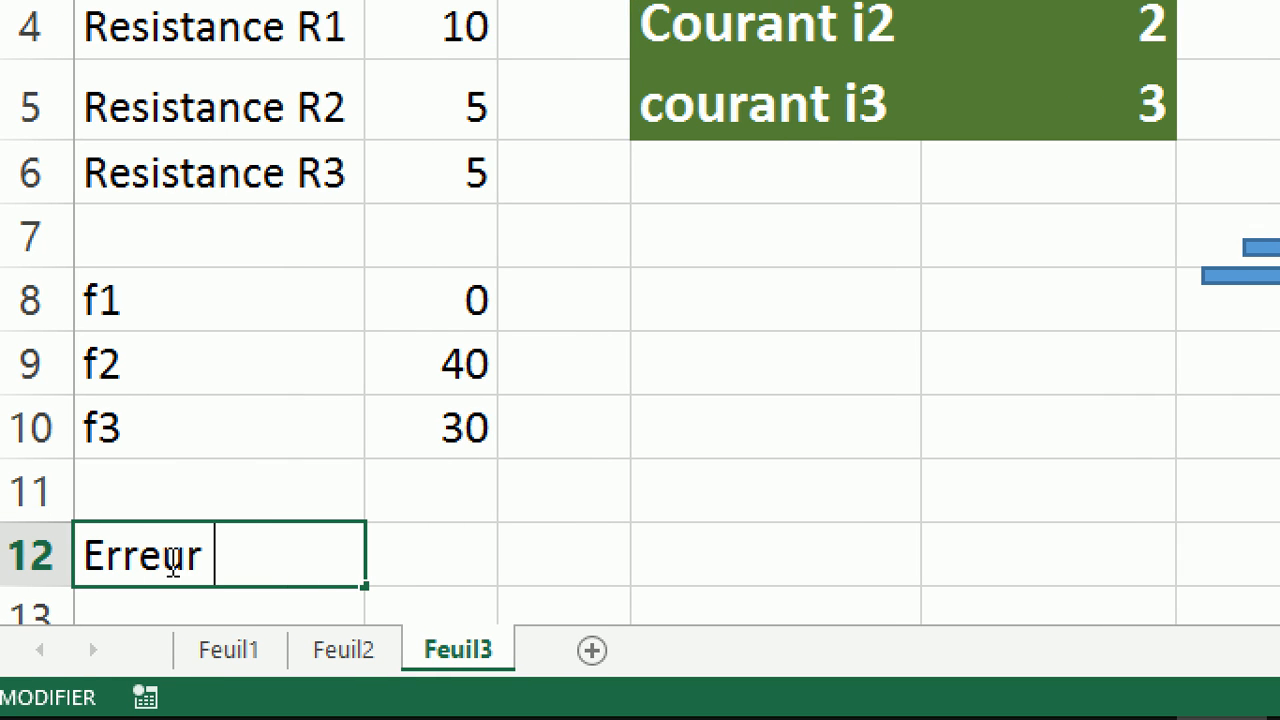
type("Total")
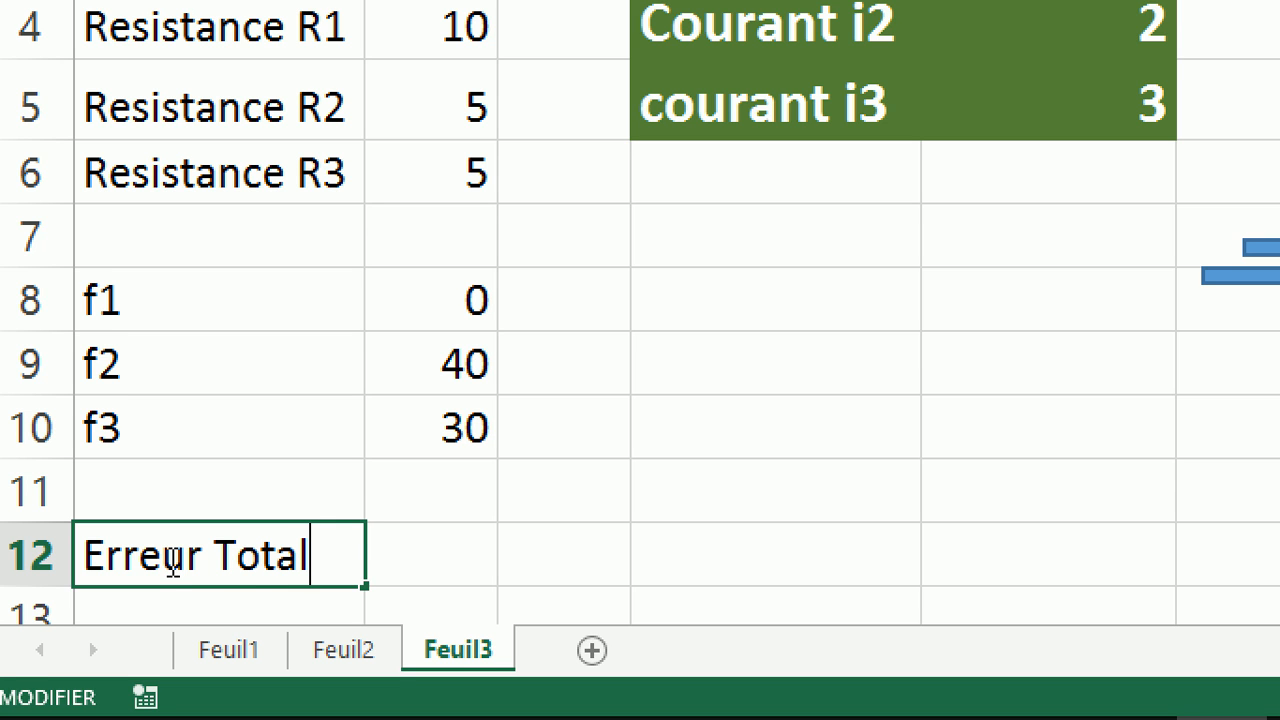
key("Return")
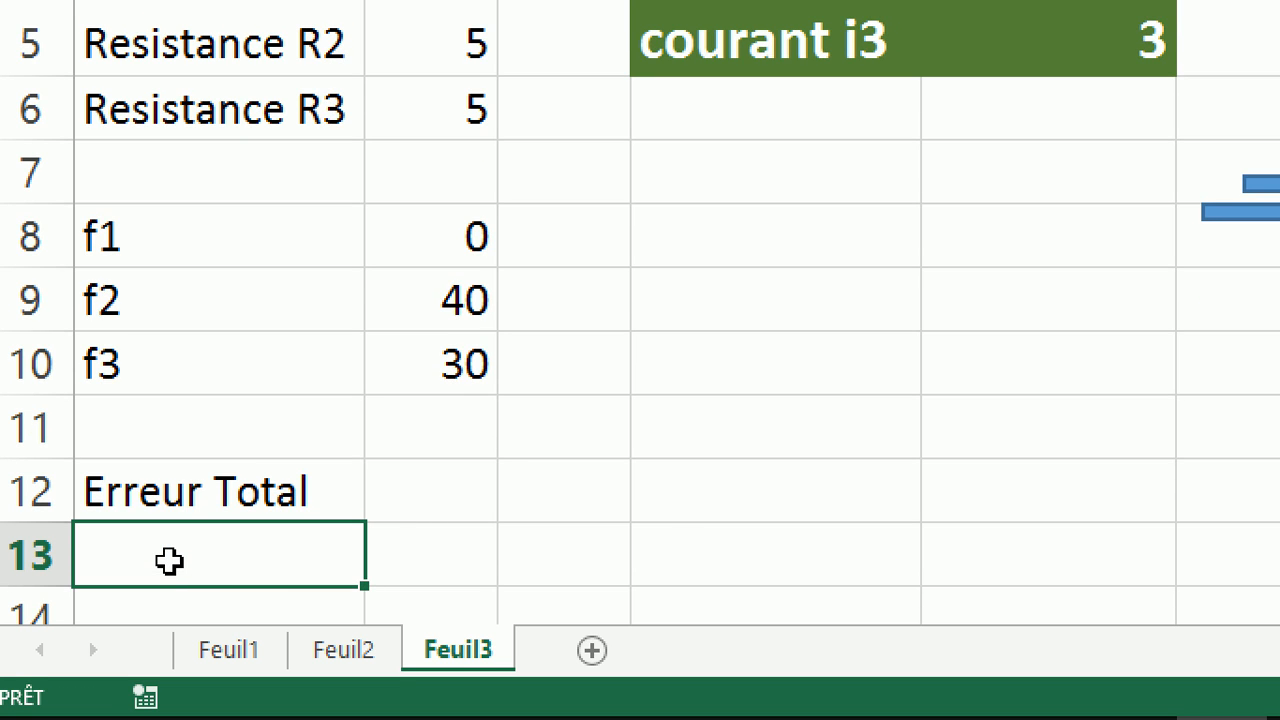
key("Up")
key("Right")
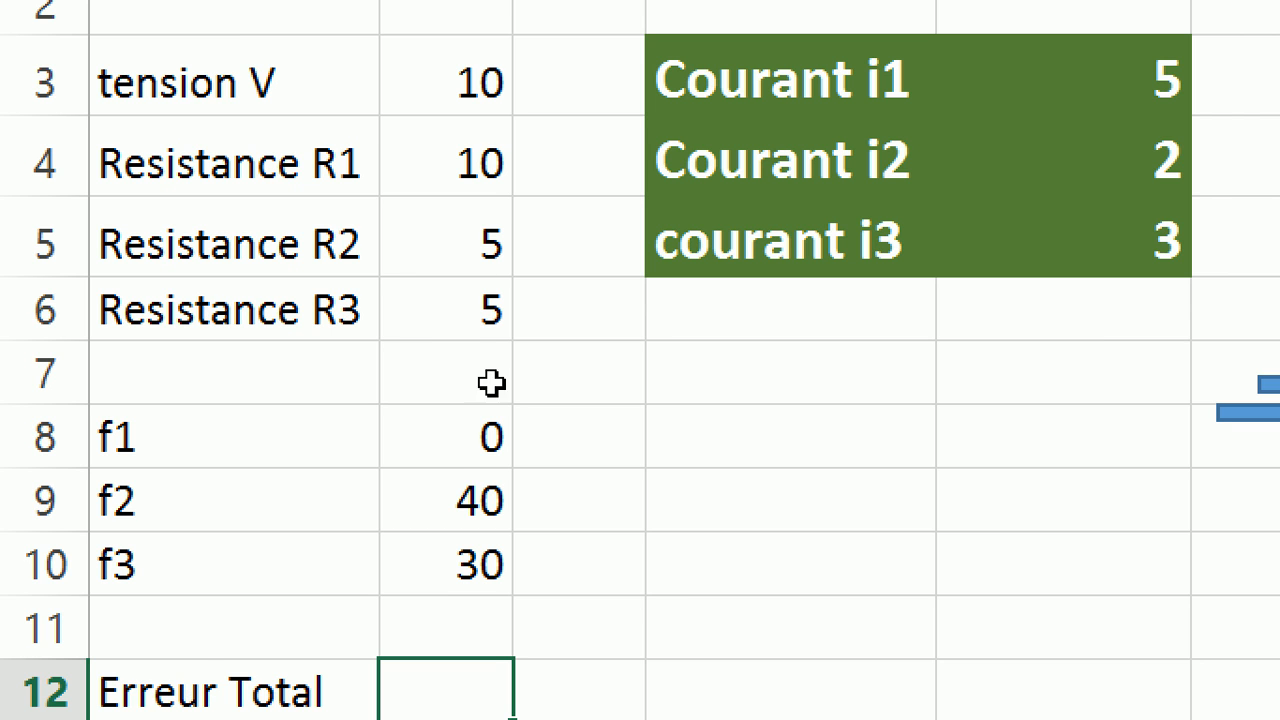
Step: Review the formulas for f1, f2 and f3 in cells B8, B9 and B10 against their referenced cells
left_click(460, 452)
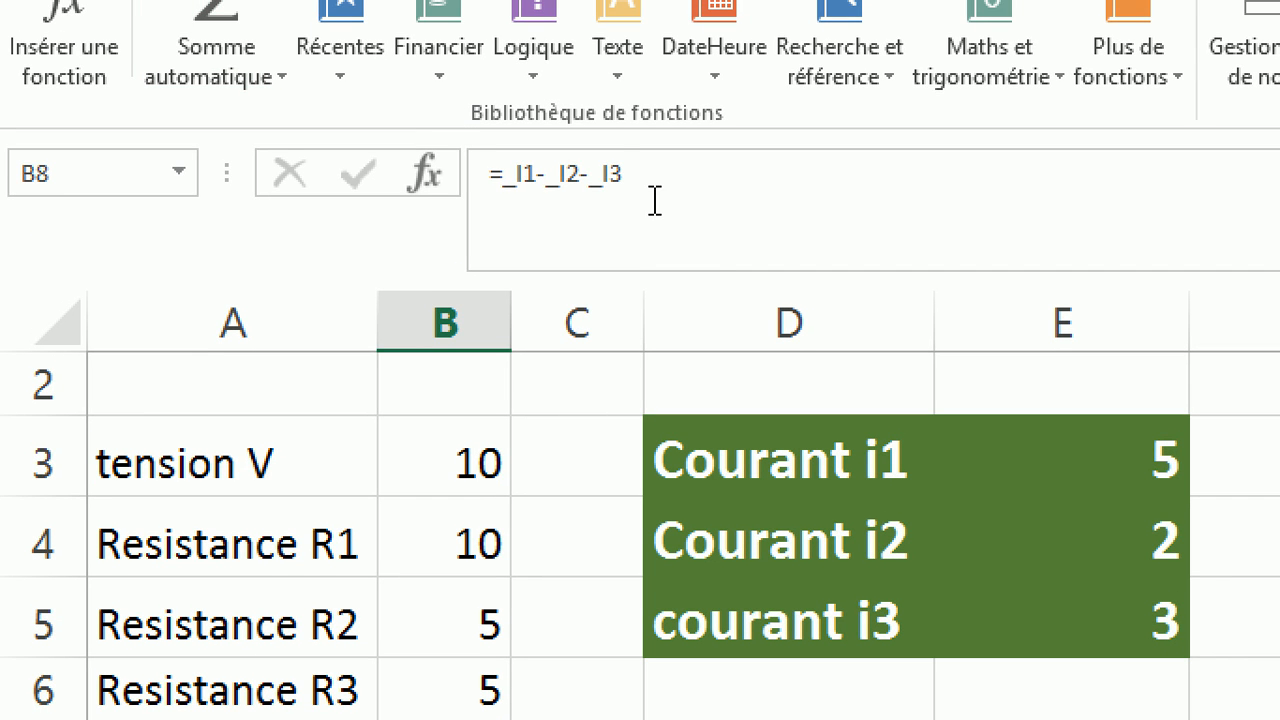
left_click(652, 196)
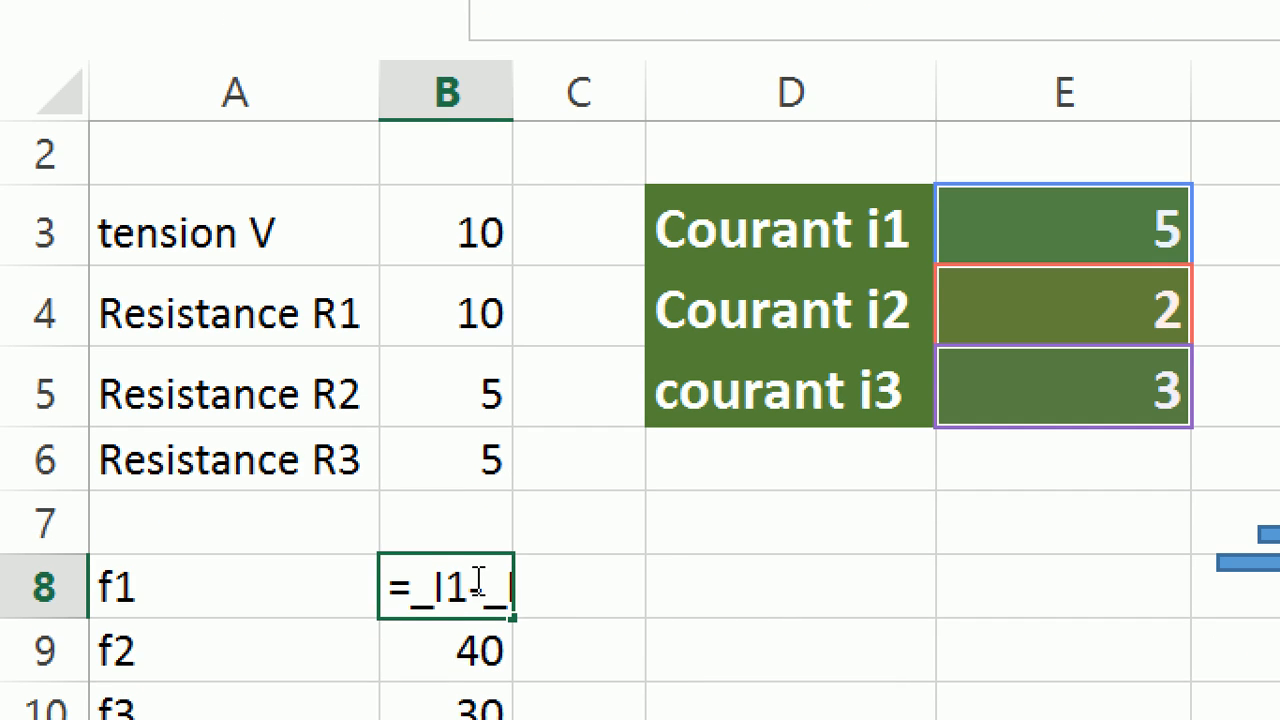
left_click(478, 581)
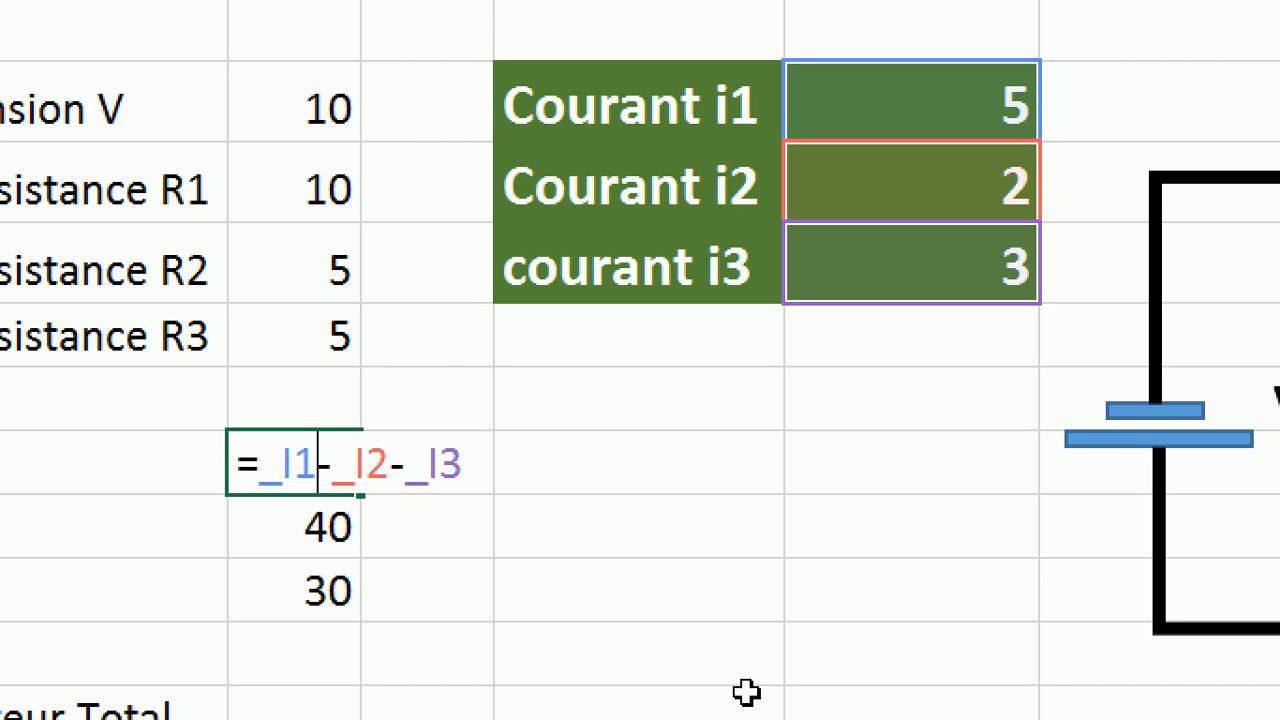
key("ctrl+Return")
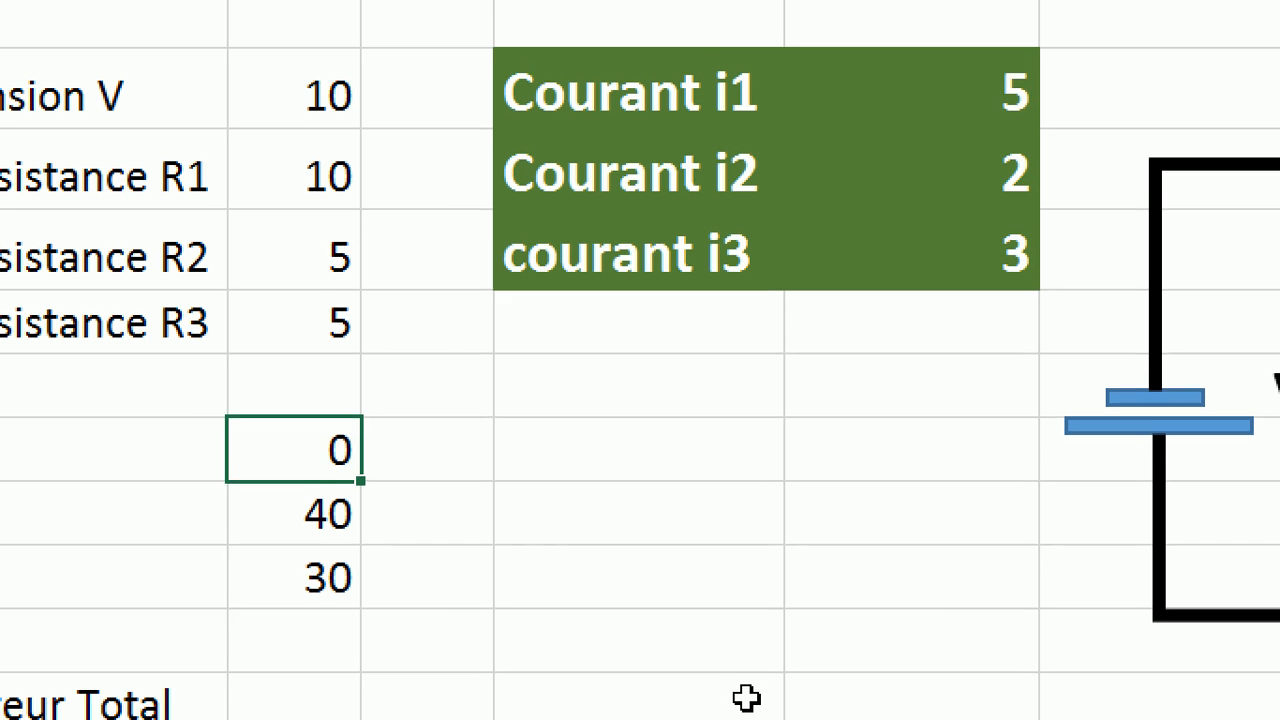
left_click(308, 534)
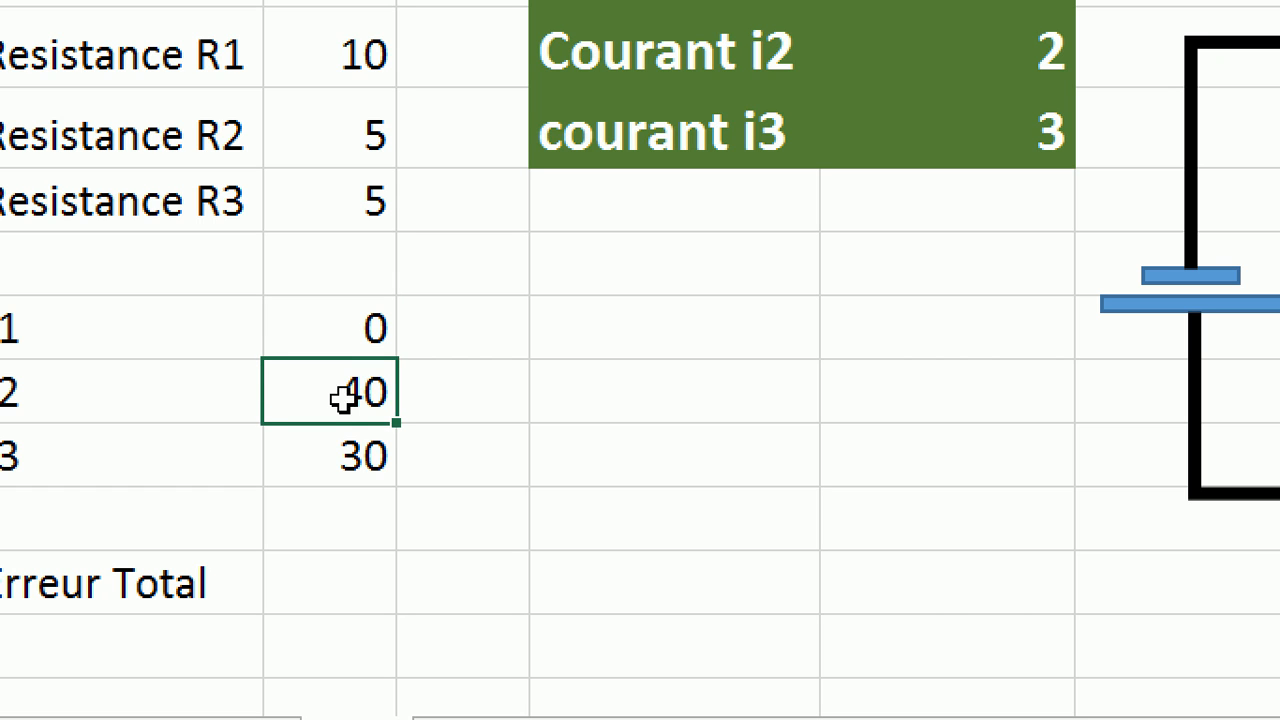
double_click(343, 398)
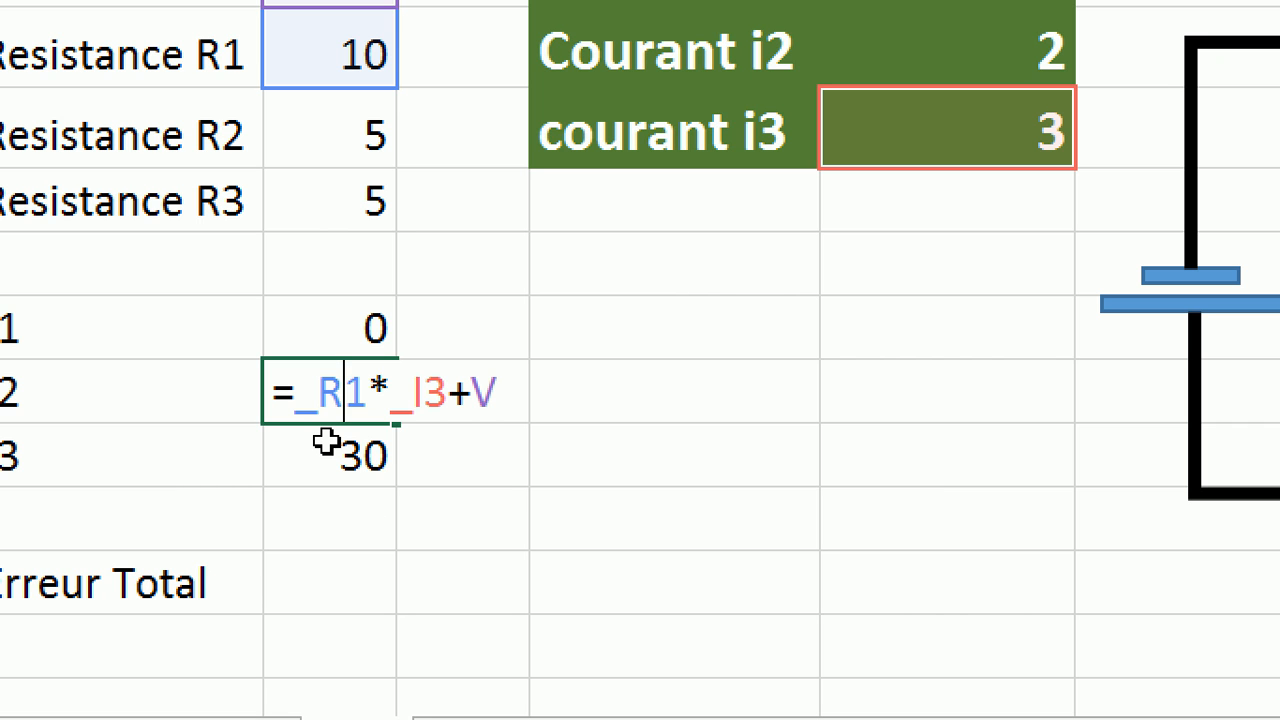
key("ctrl+Return")
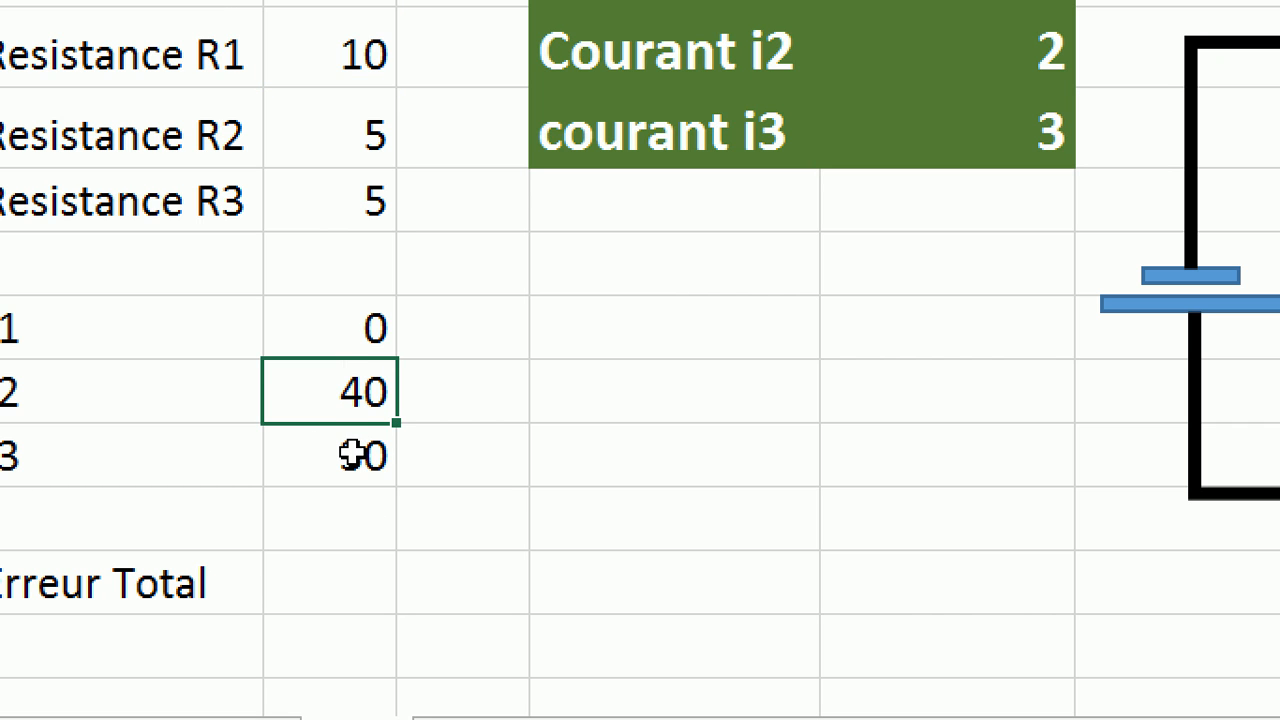
double_click(330, 447)
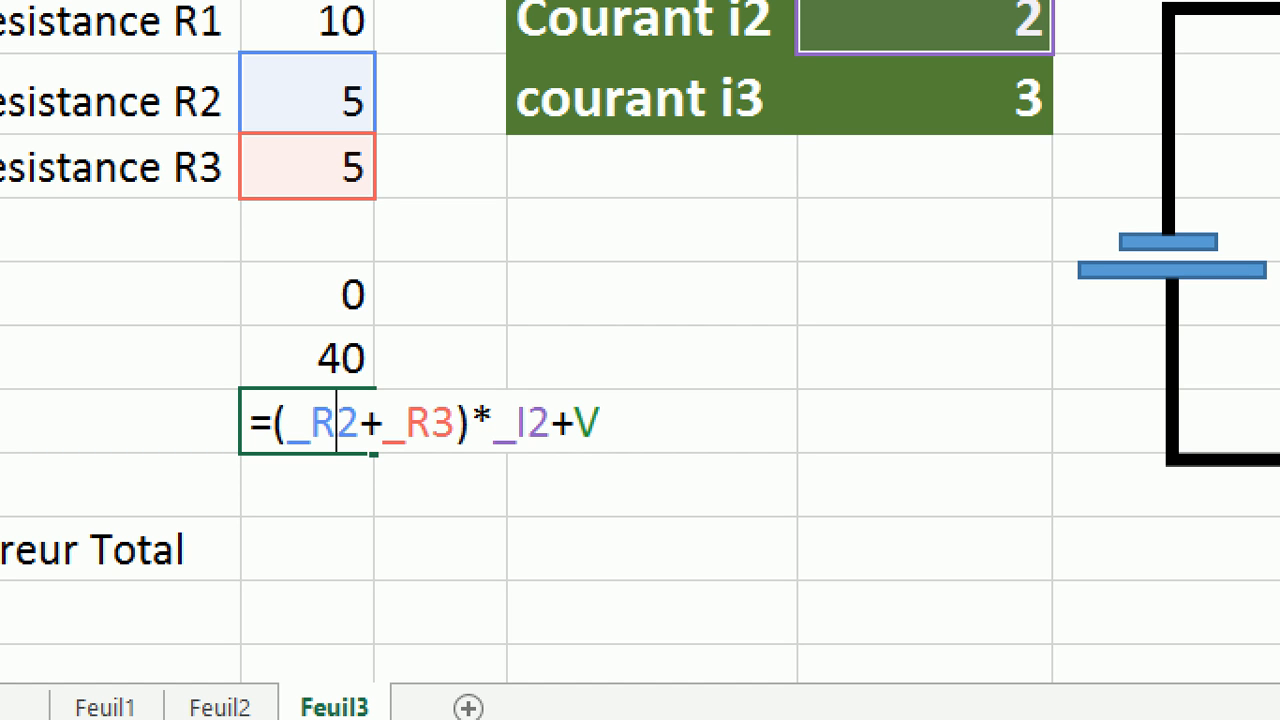
Step: Switch to the running PowerPoint slideshow and show the slide with the circuit's reference equations
key("alt+Tab")
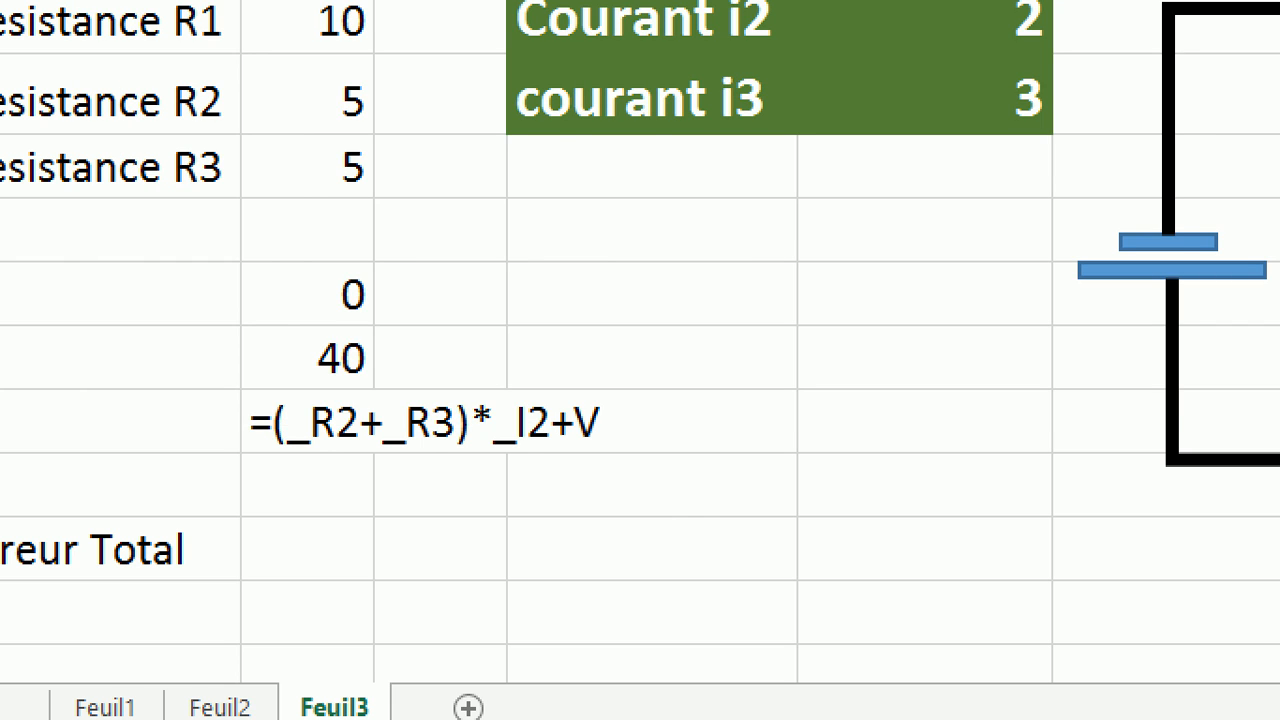
key("alt+Tab")
key("Tab")
key("Tab")
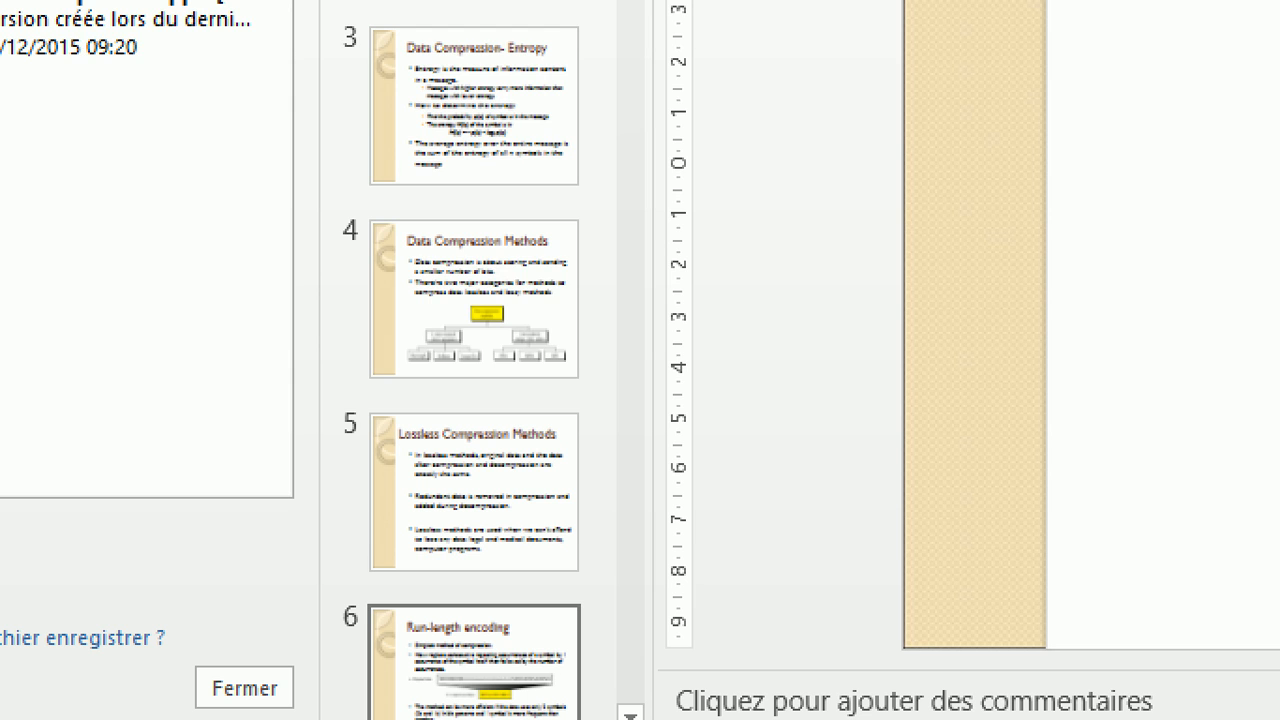
key("alt+Tab")
key("Tab")
key("Tab")
key("Tab")
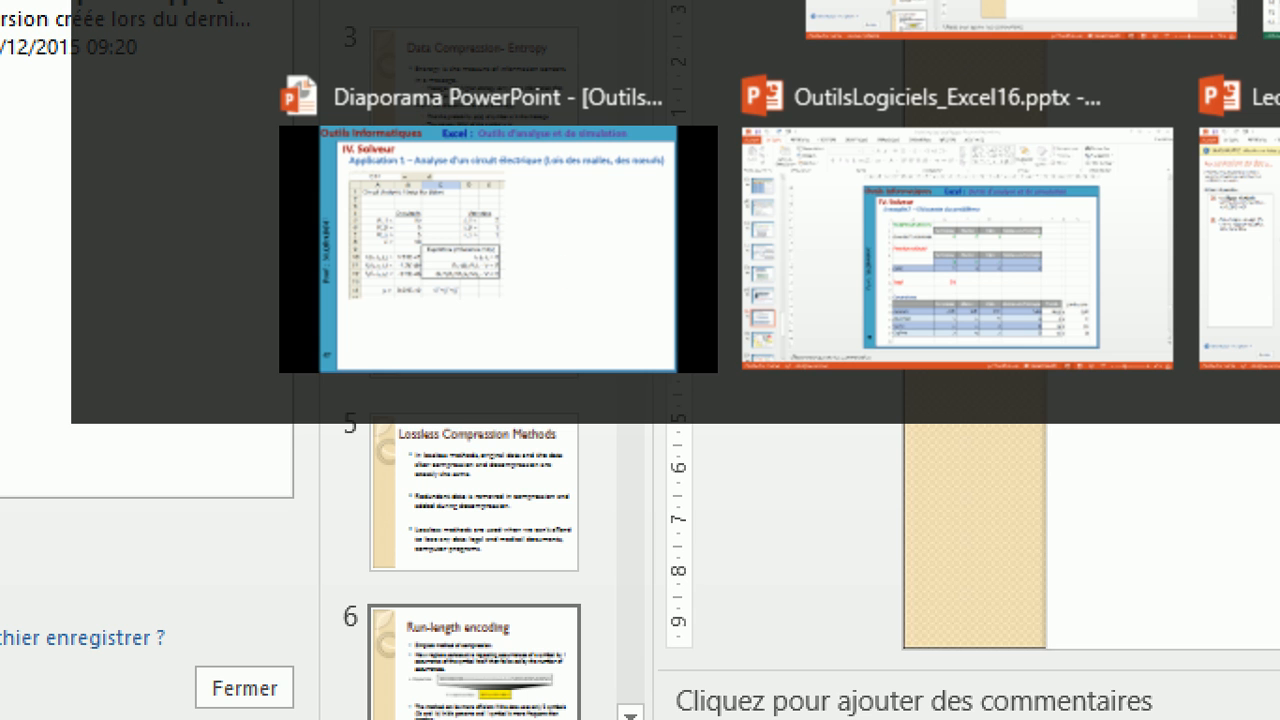
key("Tab")
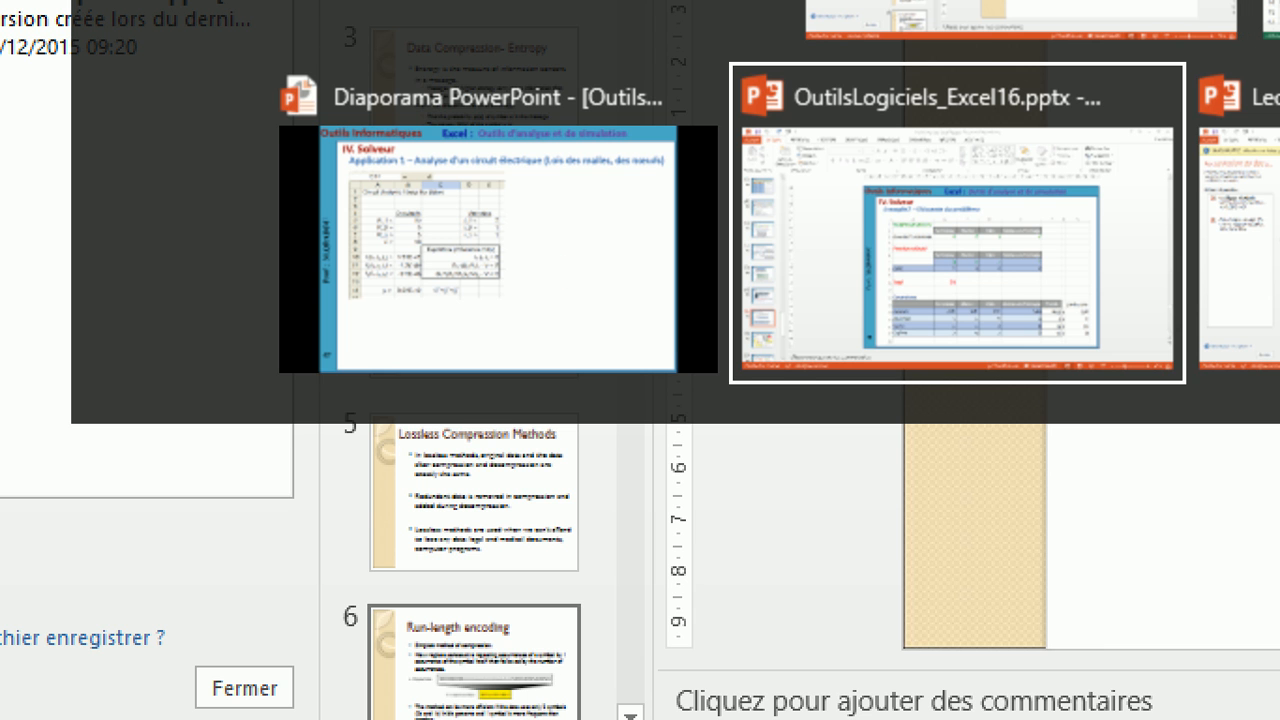
key("alt+shift+Tab")
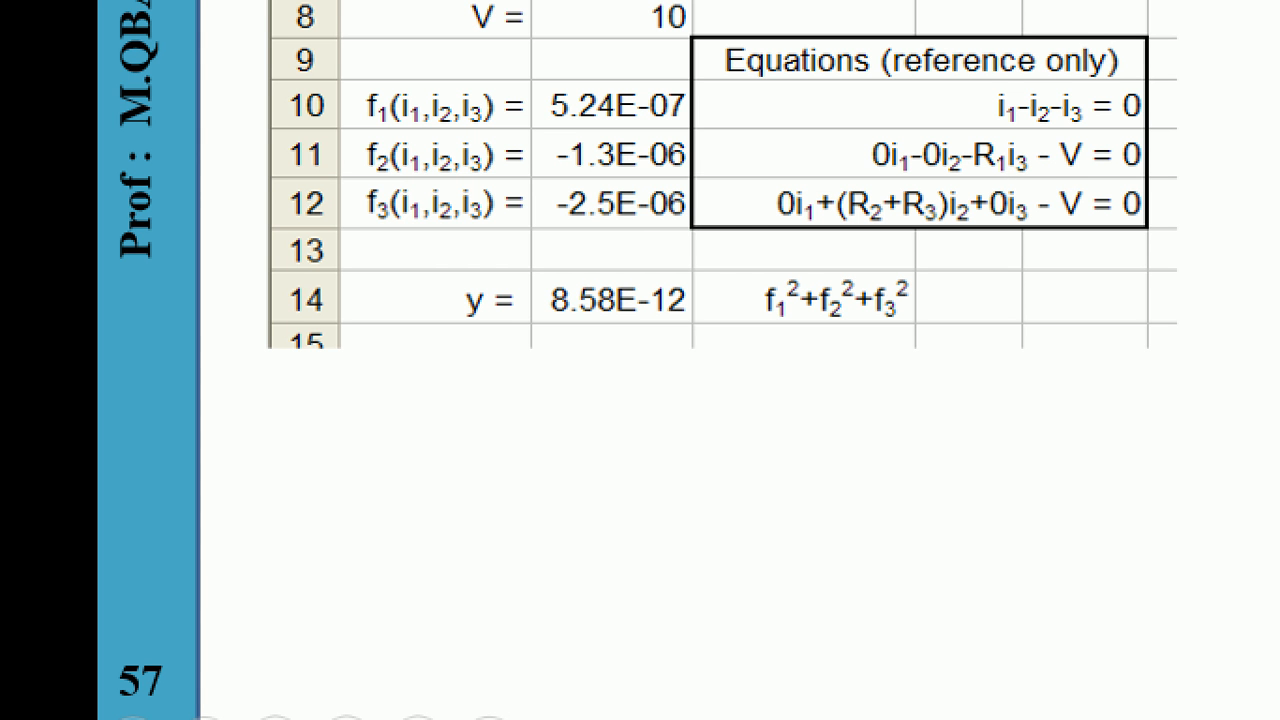
Step: Advance the slideshow past the circuit equations to the next IV. Solveur slide
key("Right")
key("Right")
key("Right")
key("Right")
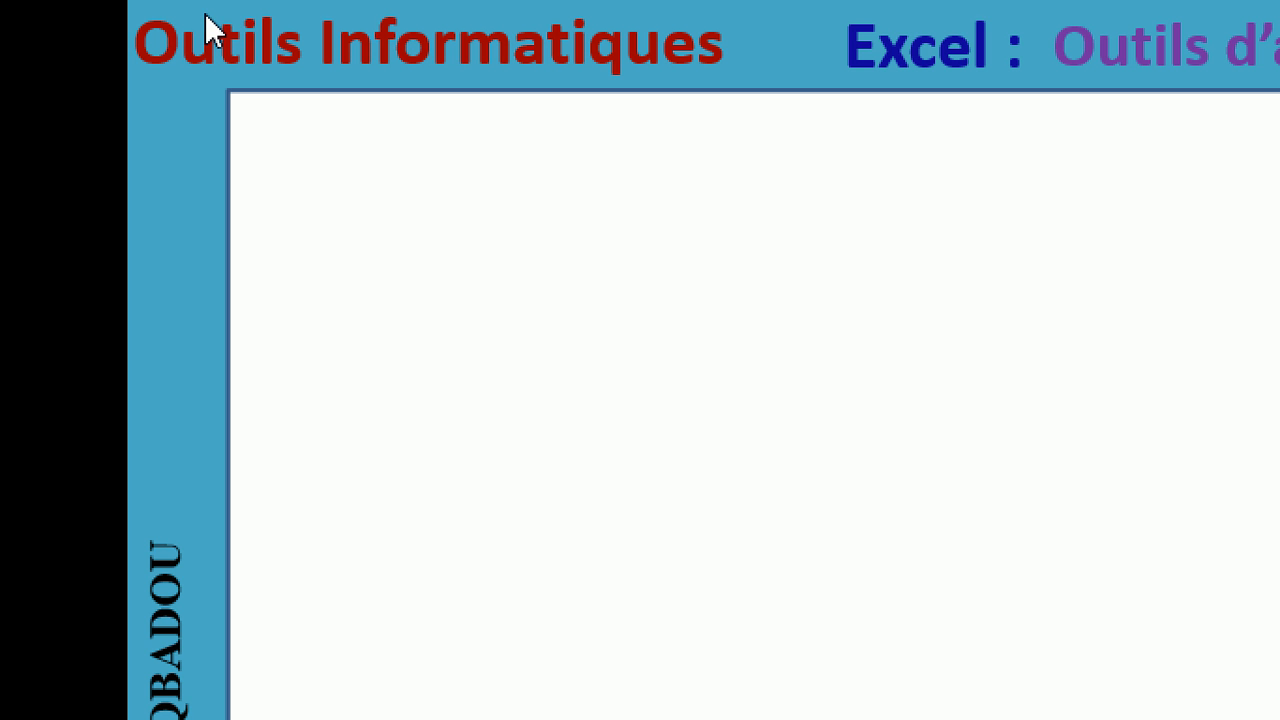
key("Right")
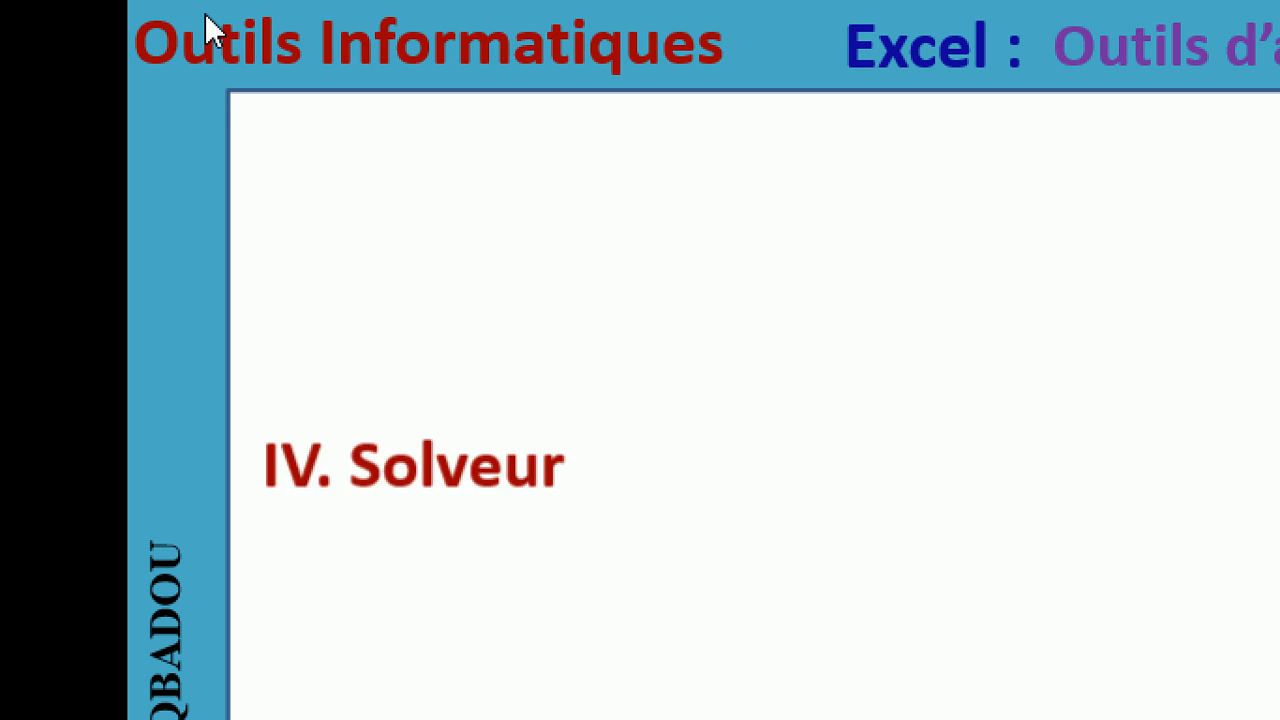
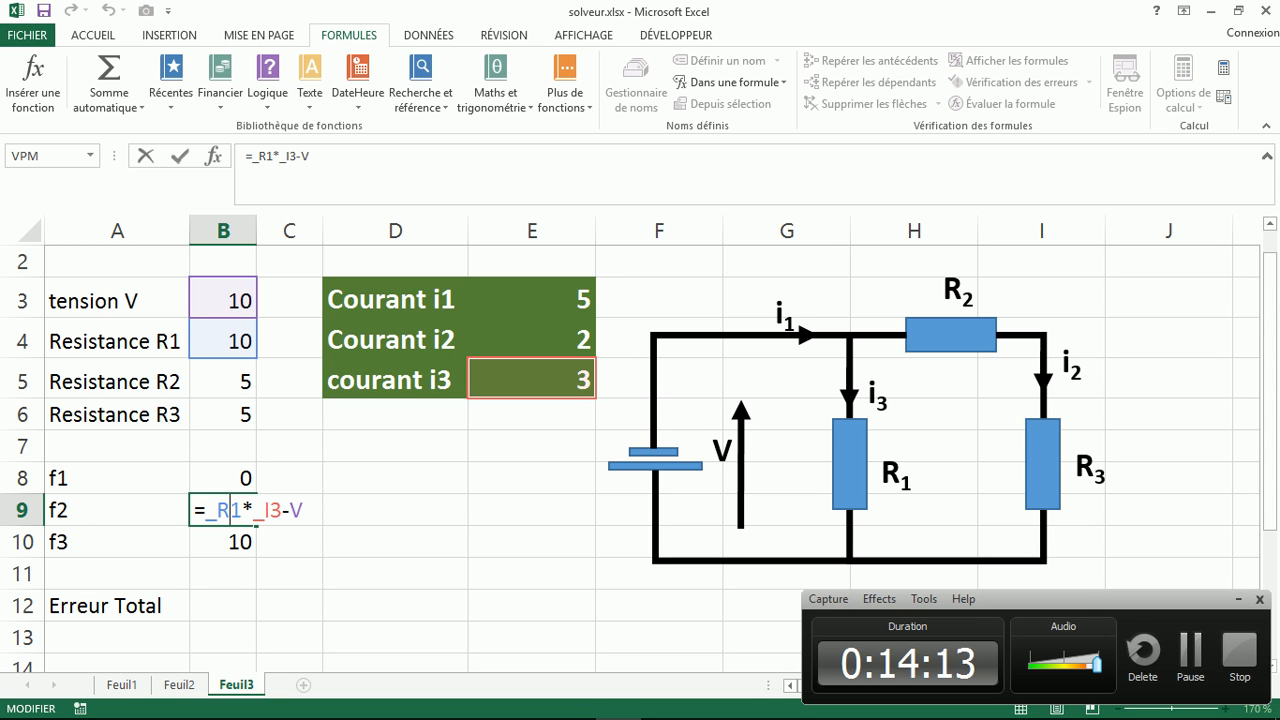
key("Escape")
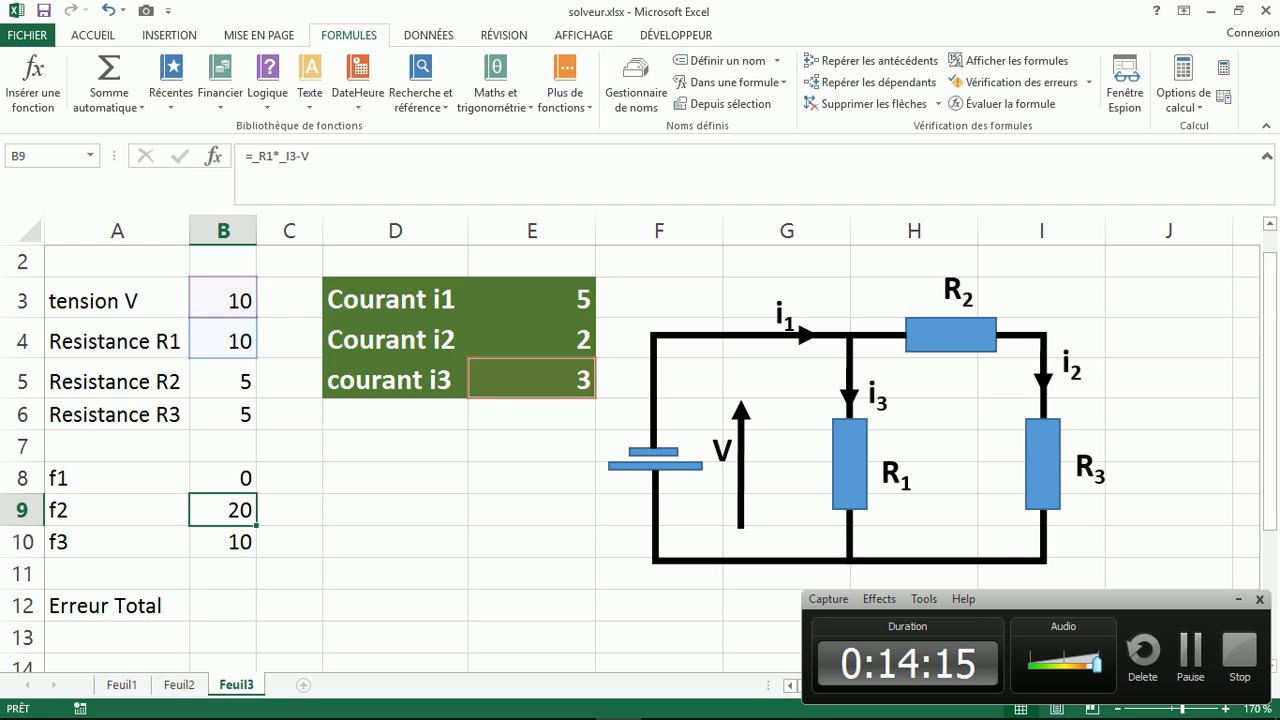
key("Down")
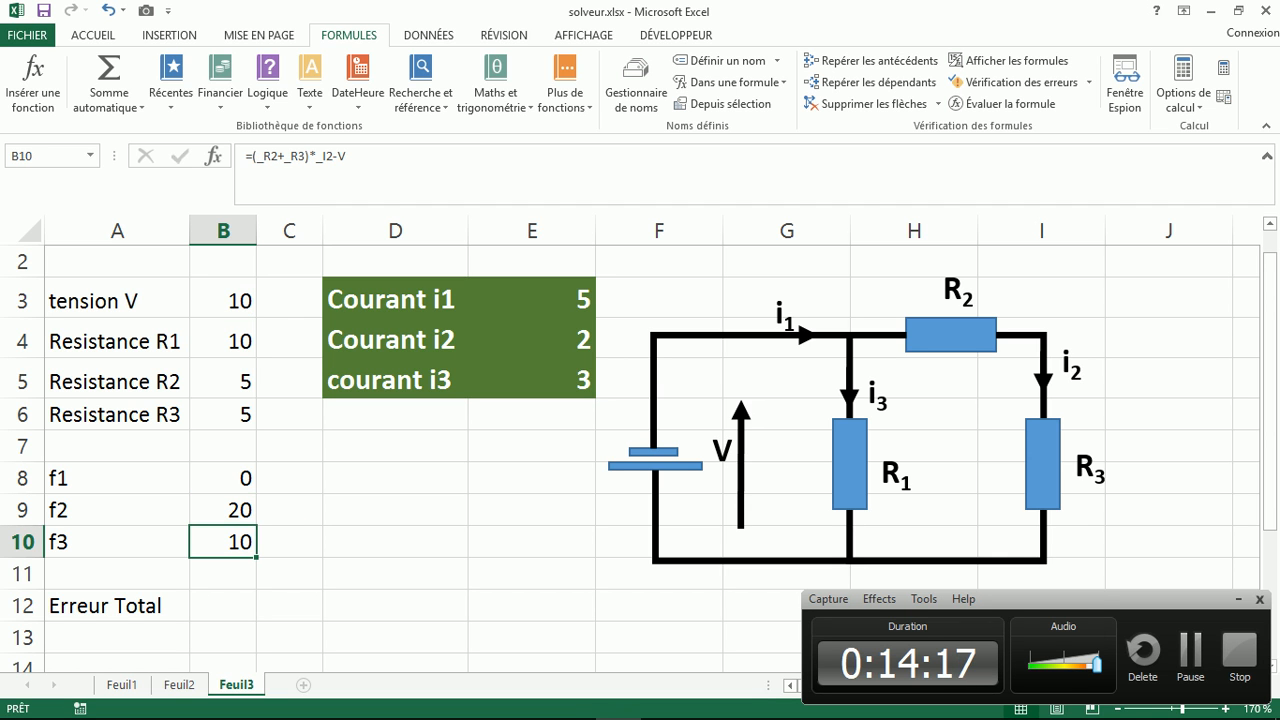
key("Down")
key("Down")
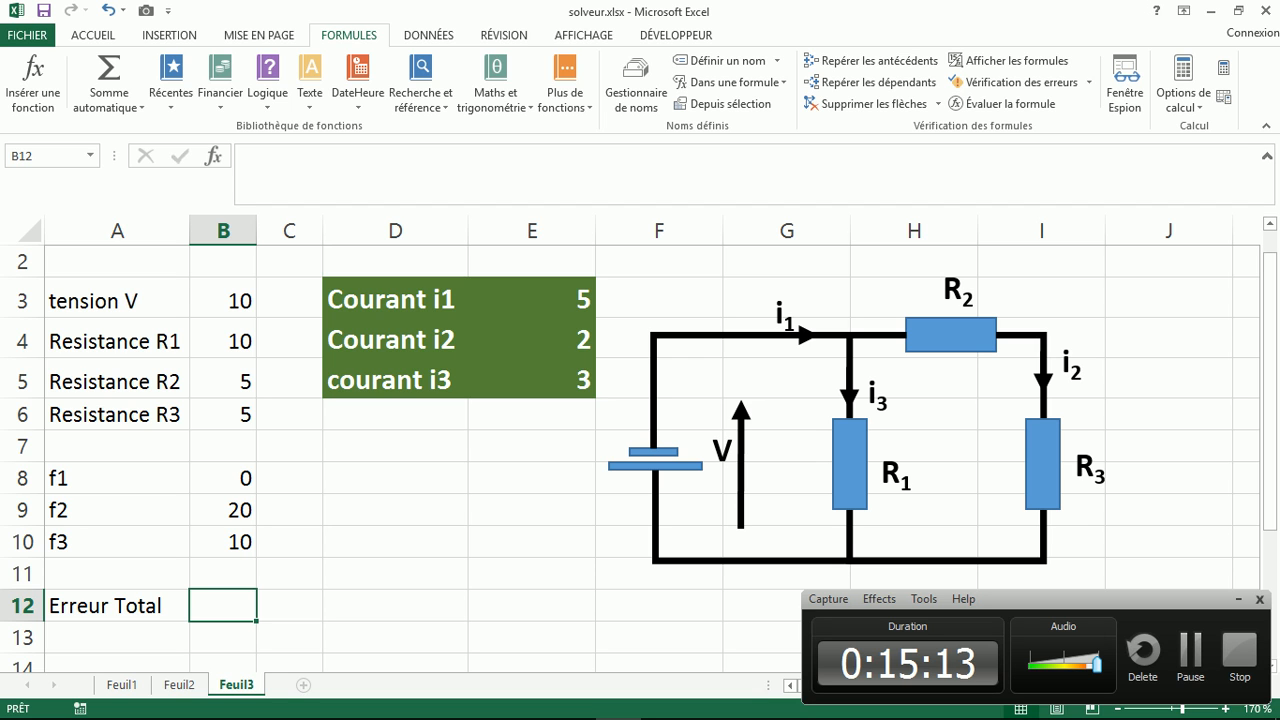
type("=")
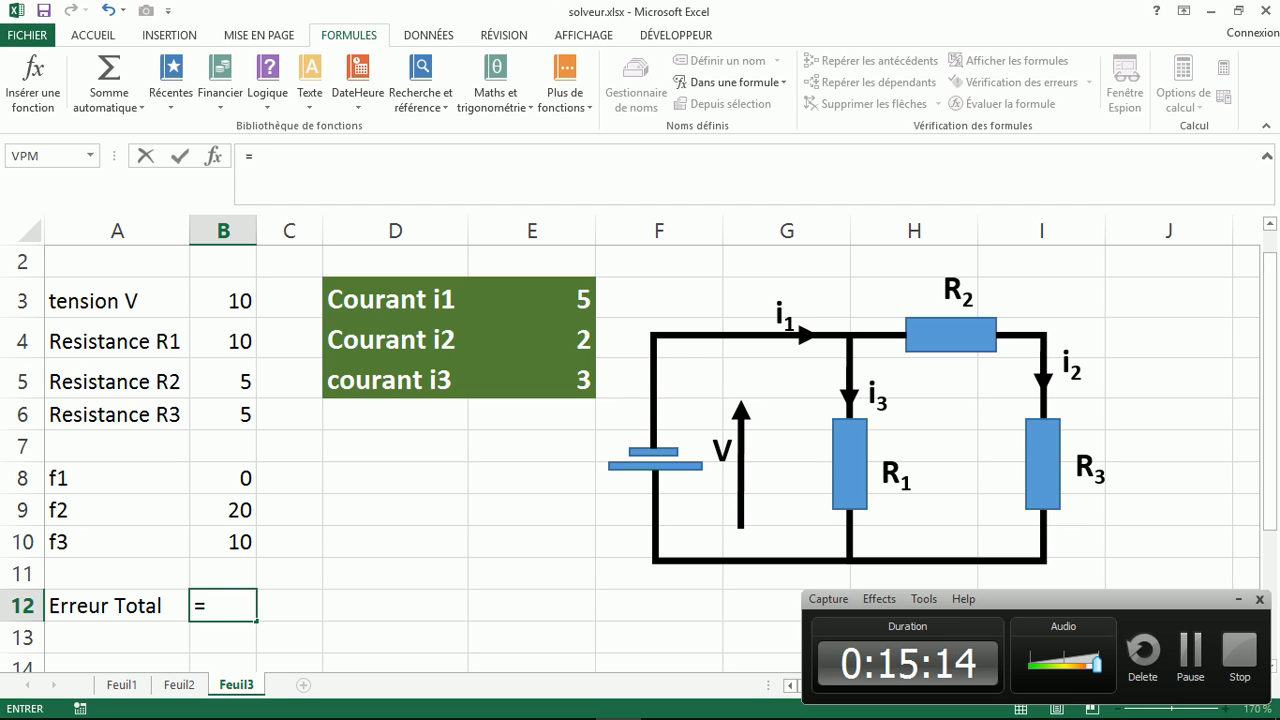
key("BackSpace")
Step: Assign the name _f1 to cell B8, which holds the f1 formula
key("Up")
key("Up")
key("Up")
key("Up")
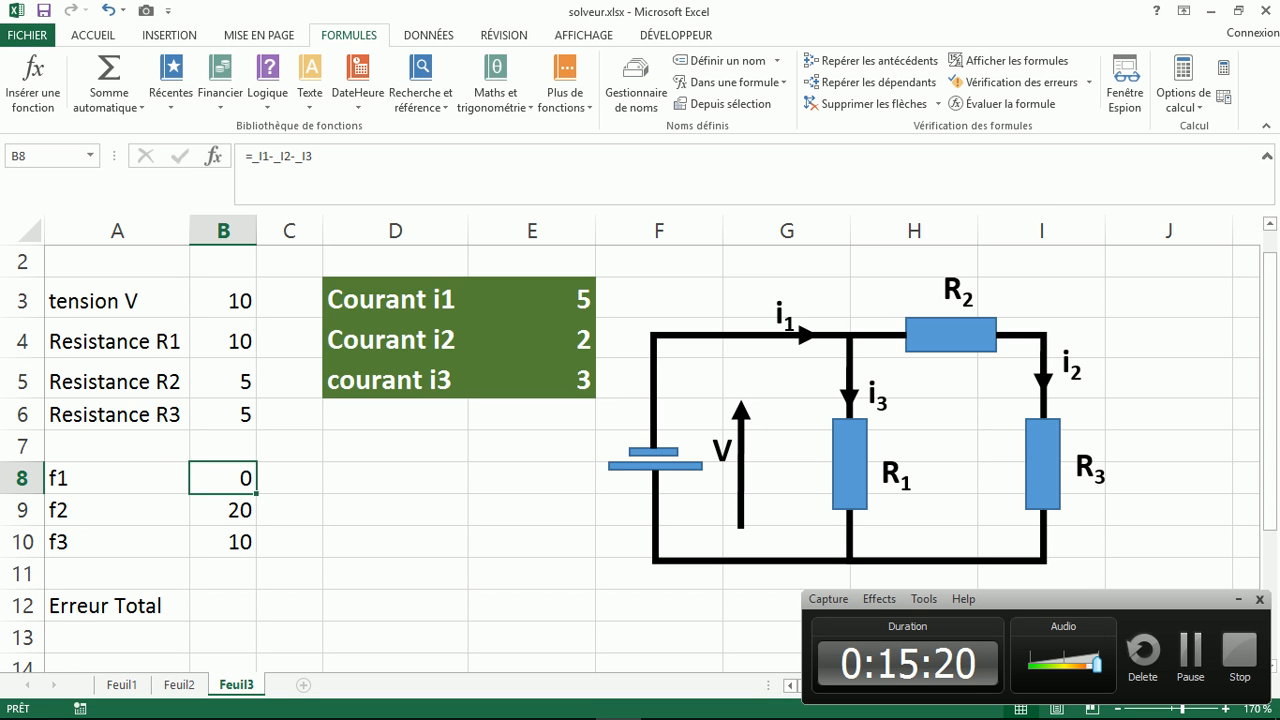
left_click(46, 156)
type("_f1")
key("Return")
Step: Assign the name _f2 to cell B9, which holds the f2 formula
left_click(223, 510)
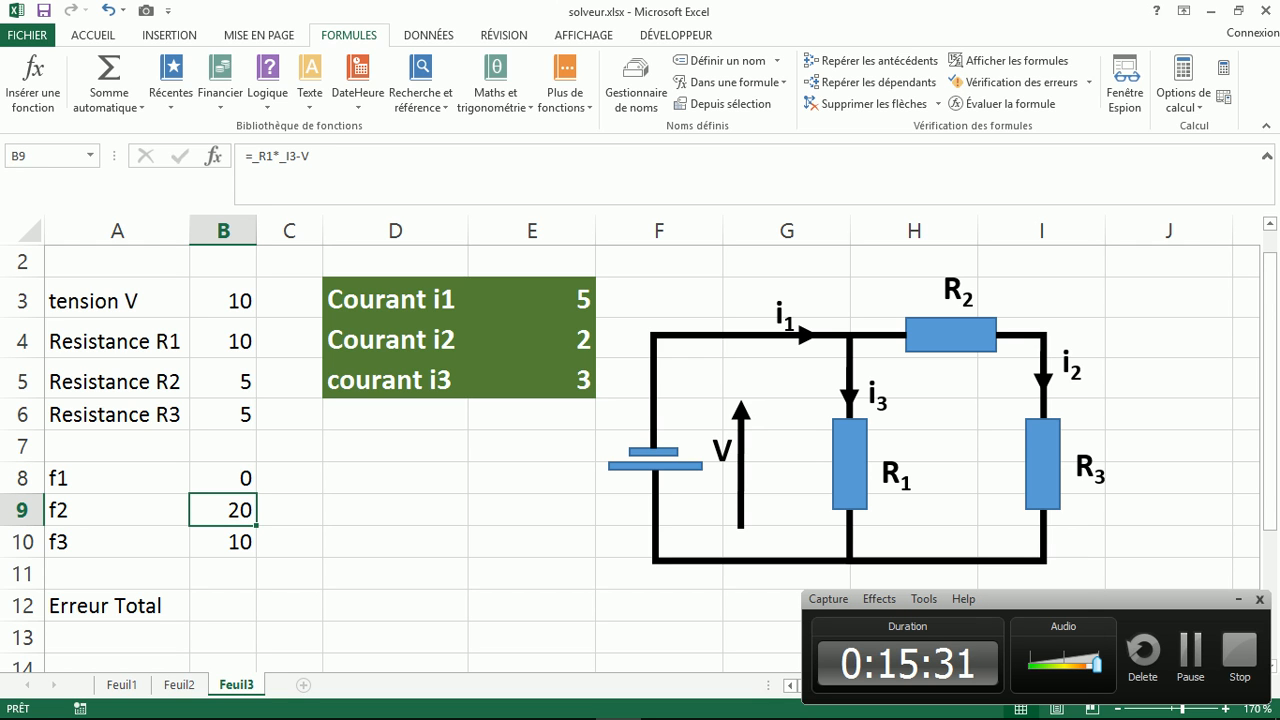
left_click(45, 156)
type("_f2")
key("Return")
Step: Assign the name _f3 to cell B10, which holds the f3 formula
left_click(223, 542)
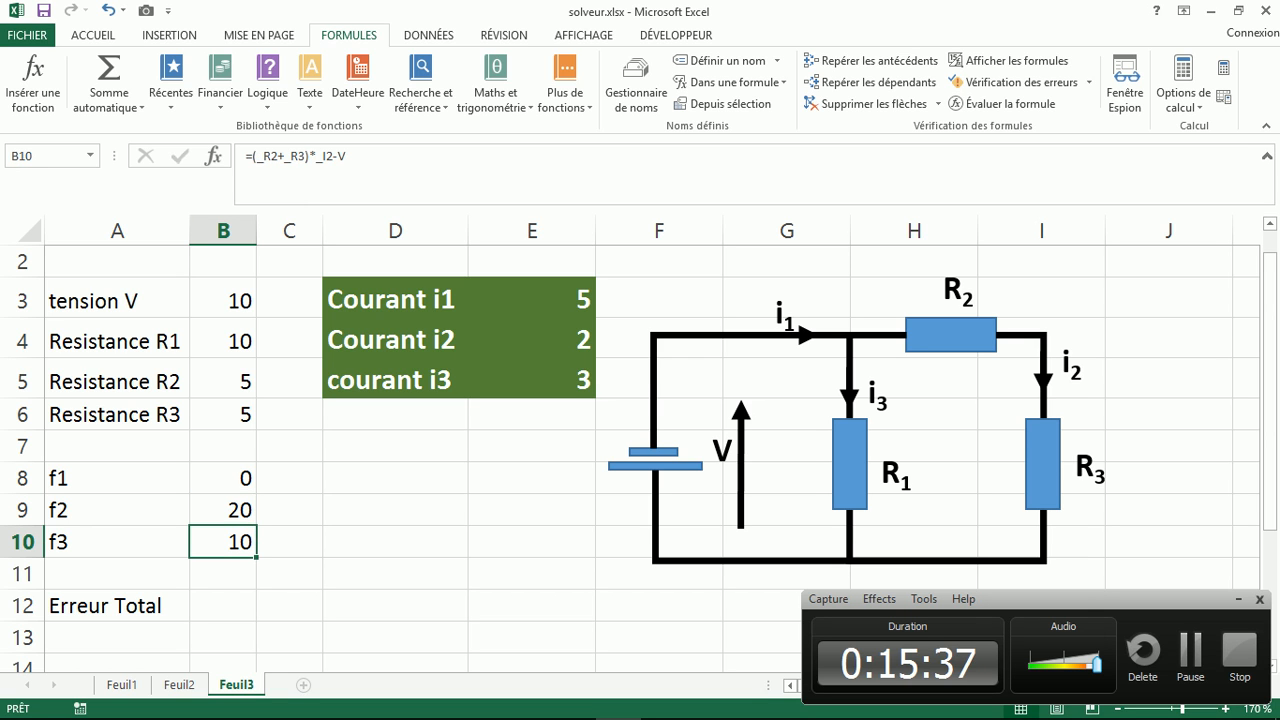
left_click(45, 156)
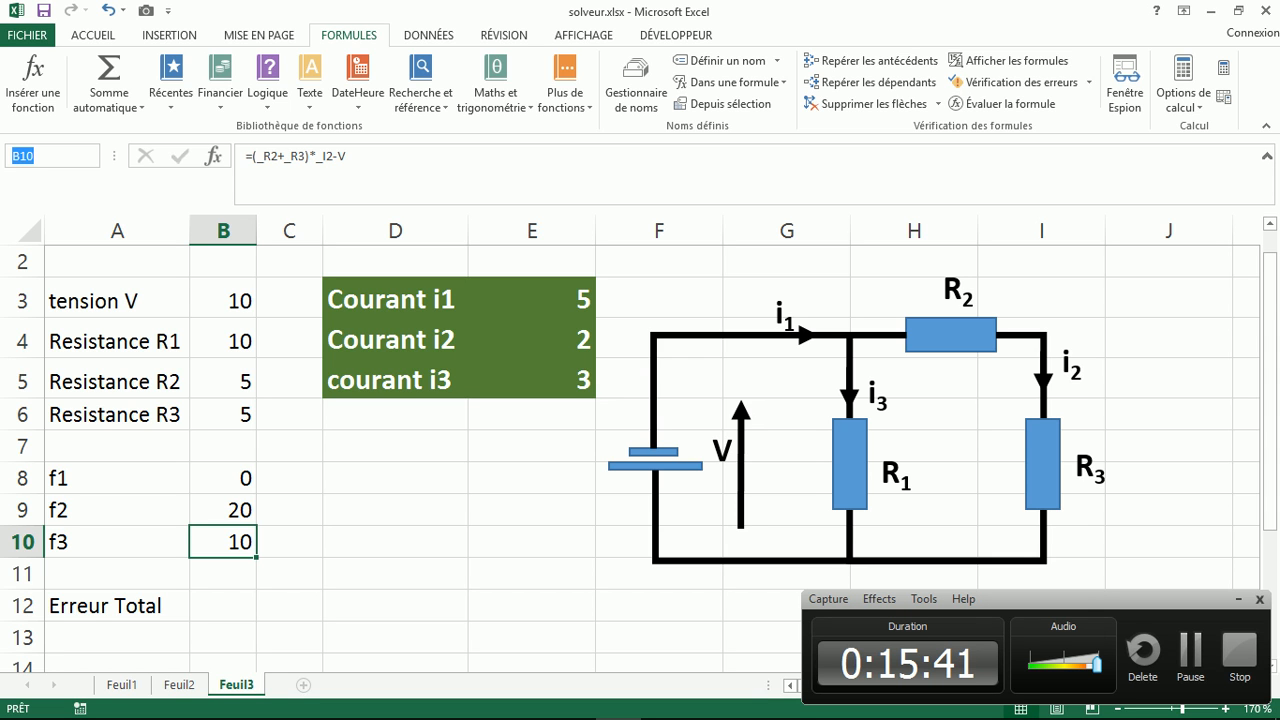
type("_f3")
key("Return")
Step: Enter the total error formula =racine(_f1^2+_f2^2+_f3^2) in cell B12 beside Erreur Total
left_click(223, 606)
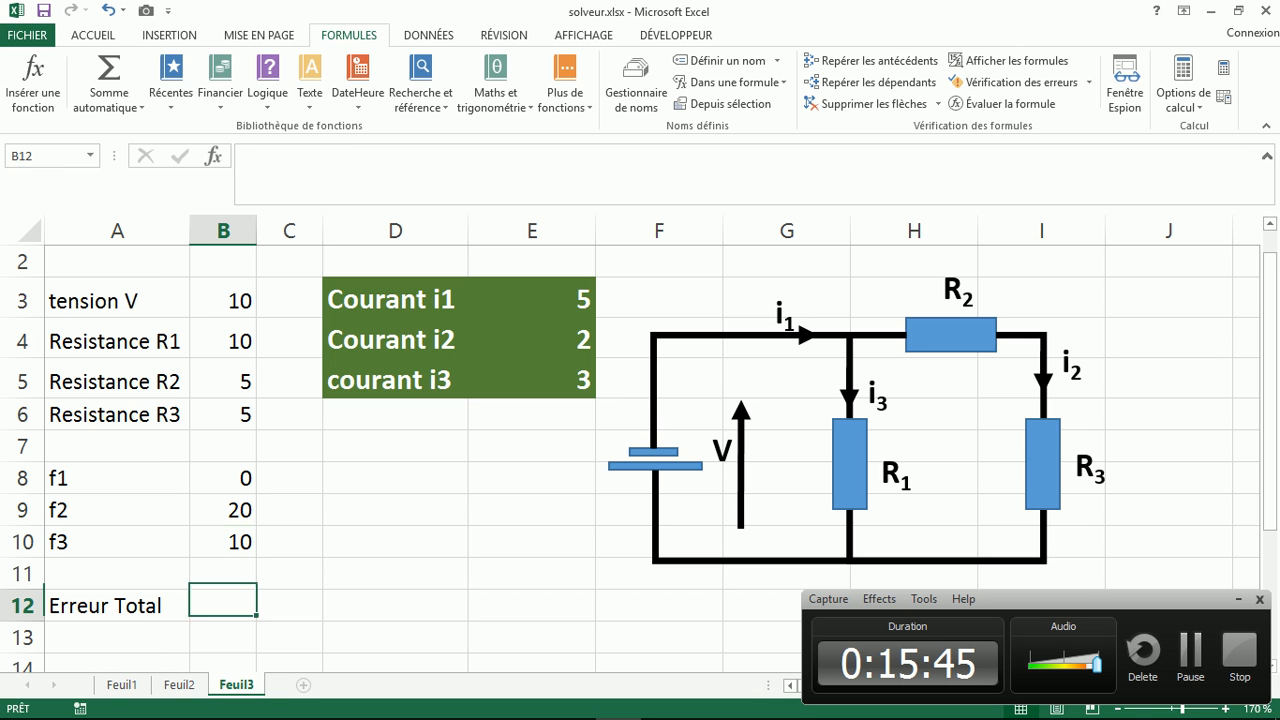
type("=racine(")
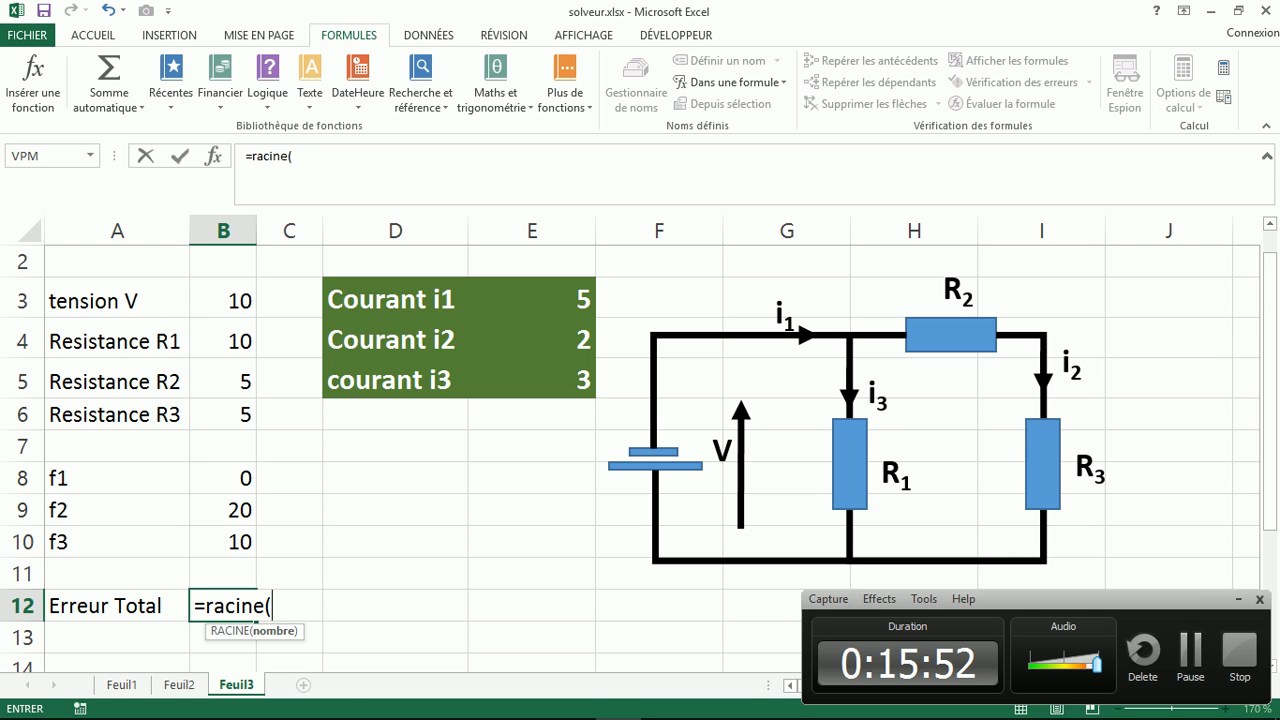
type("_f")
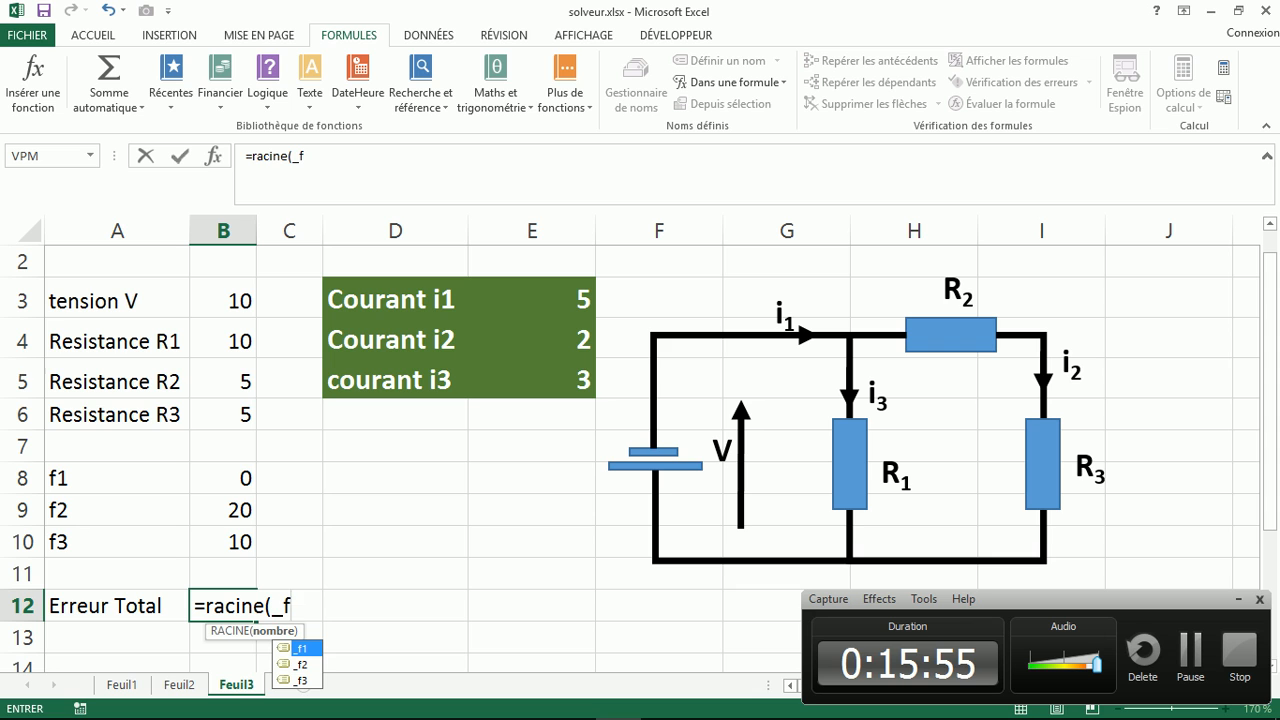
type("1")
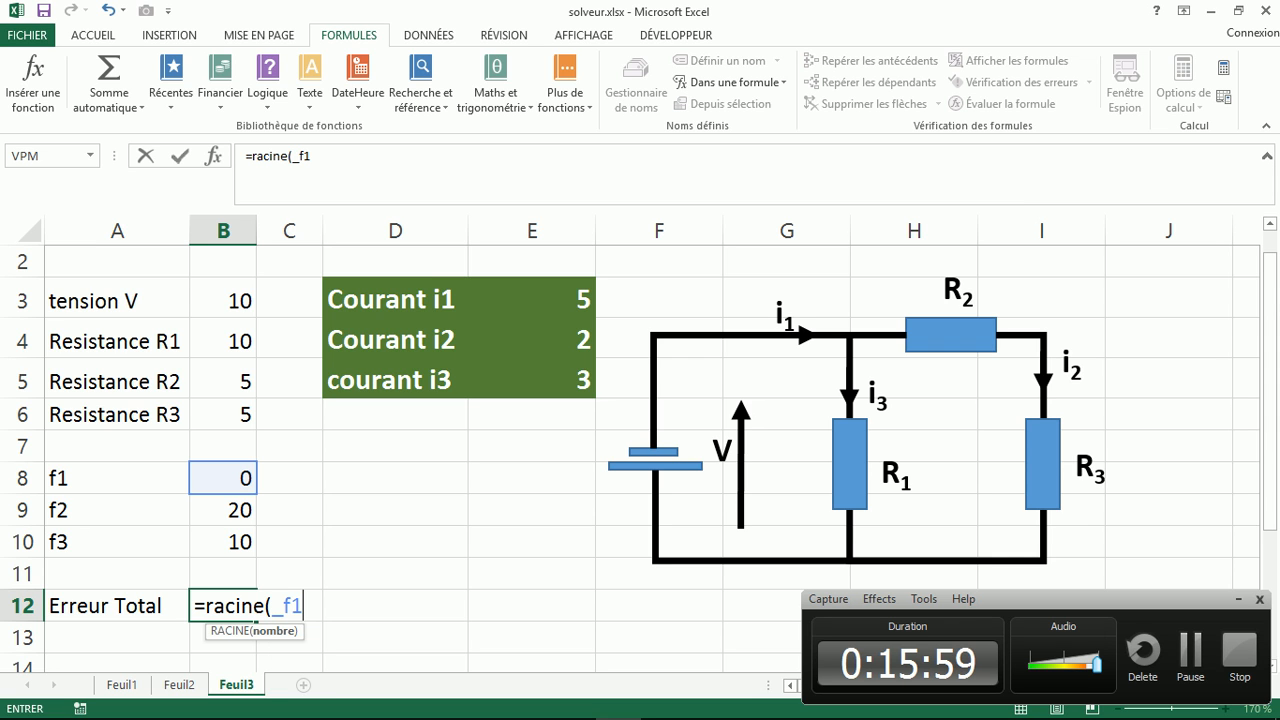
type("^2+")
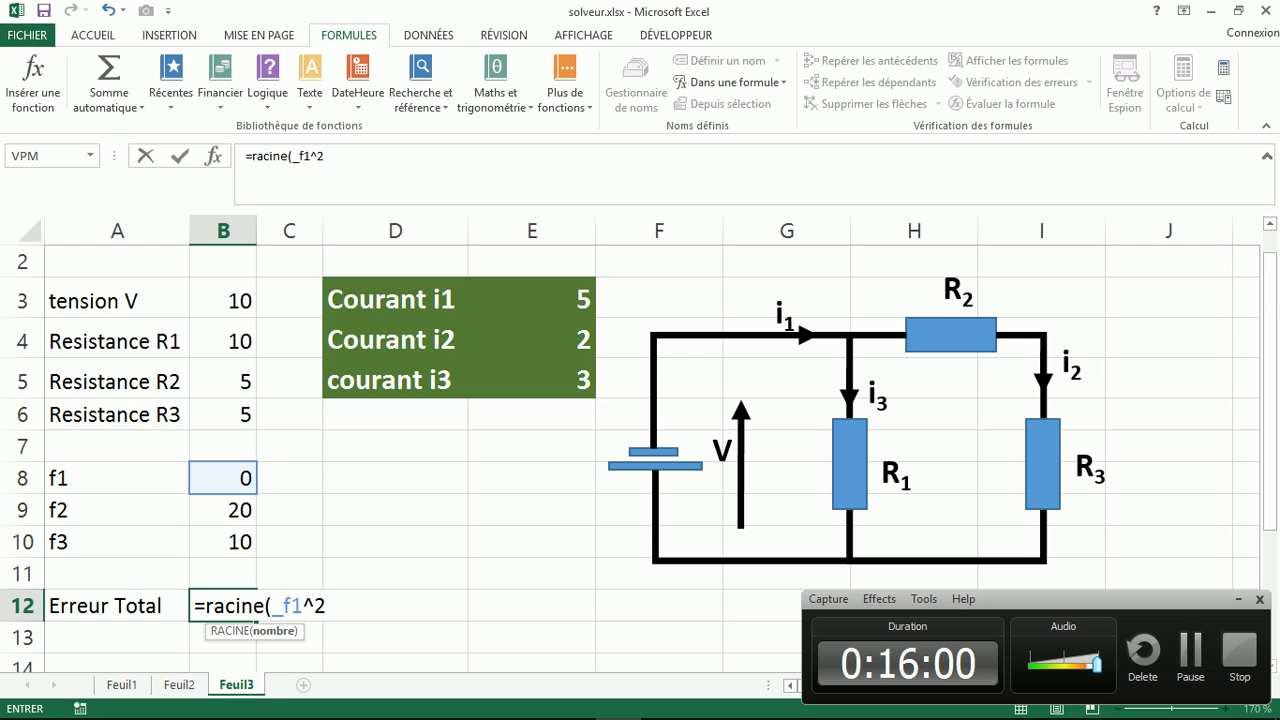
type("_f")
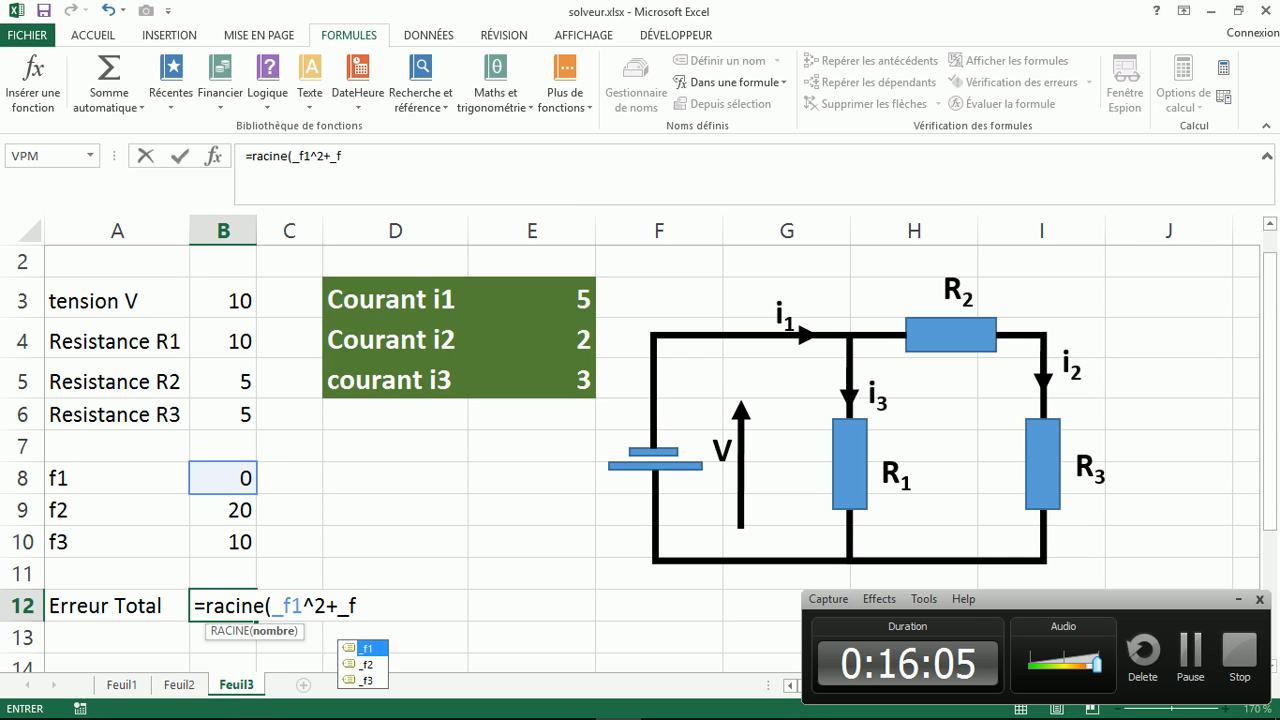
type("2")
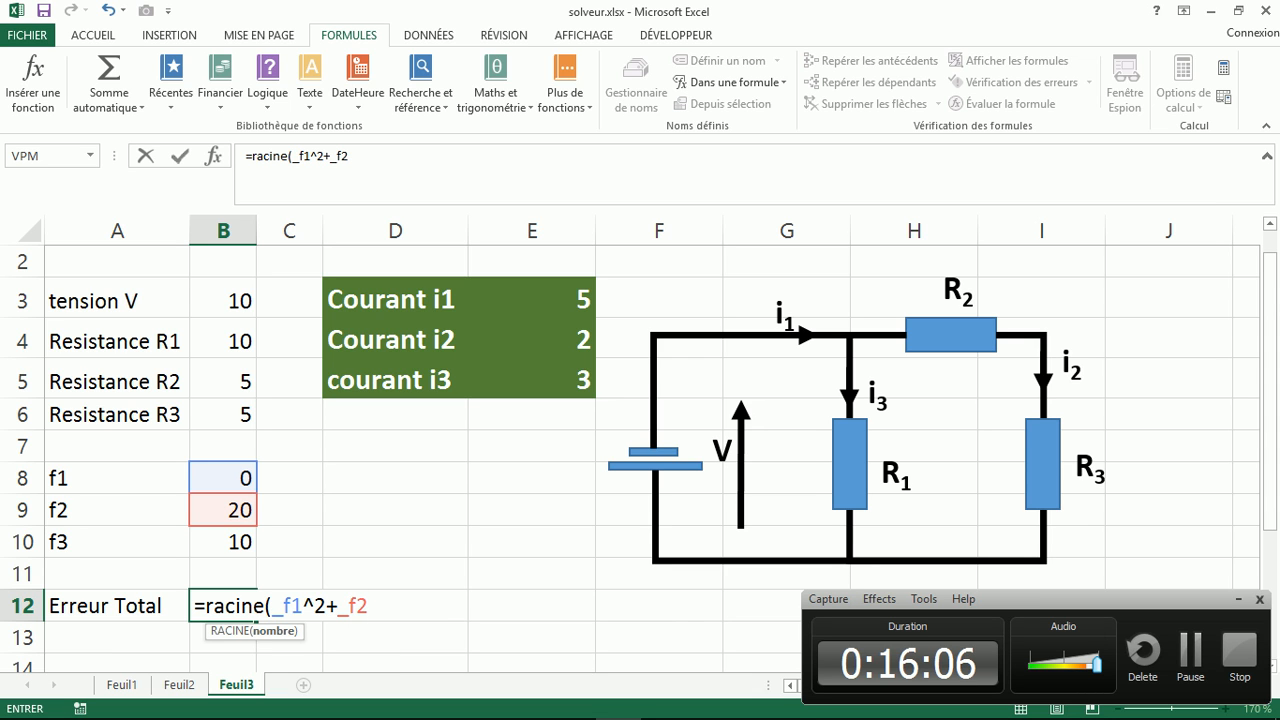
type("^2+_f")
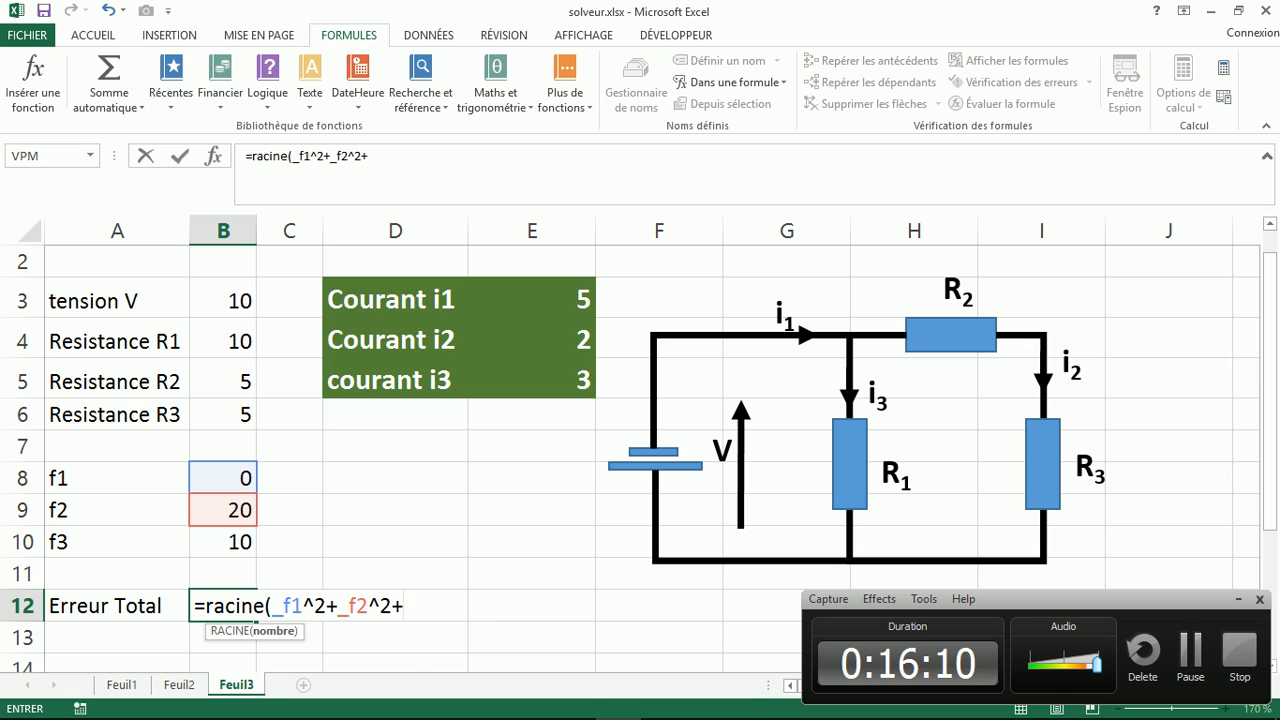
type("3")
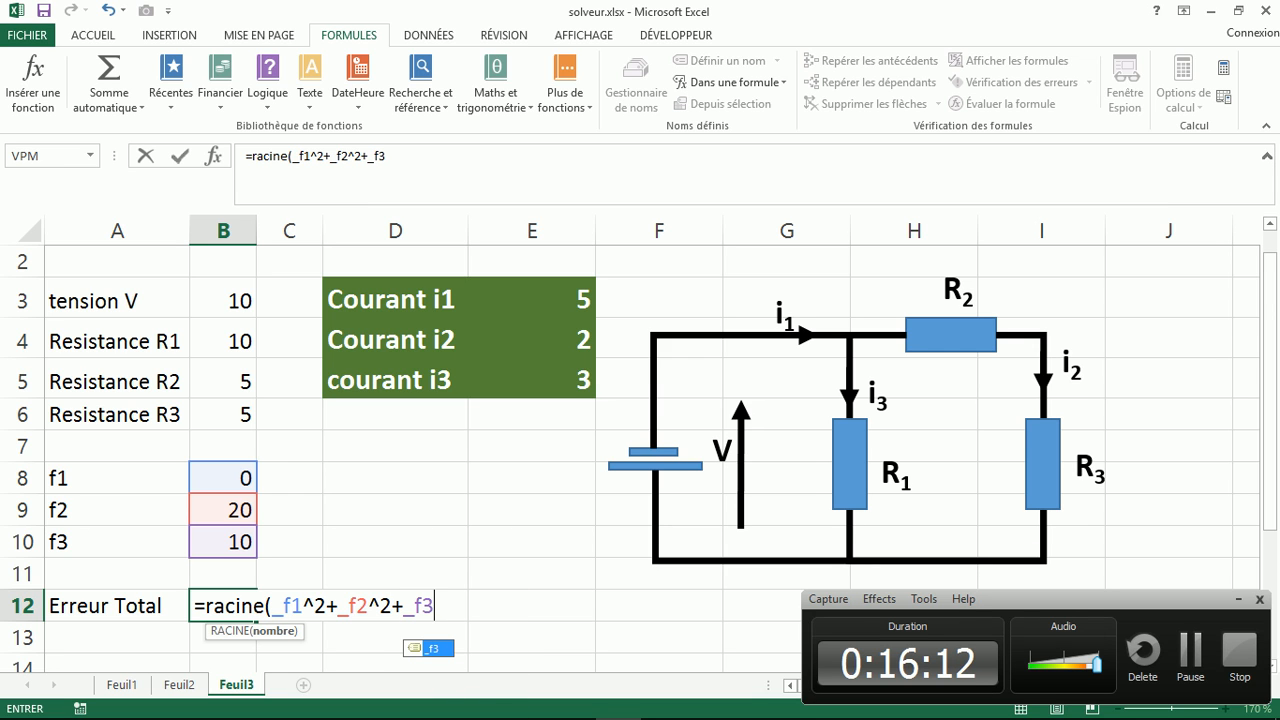
type("^2")
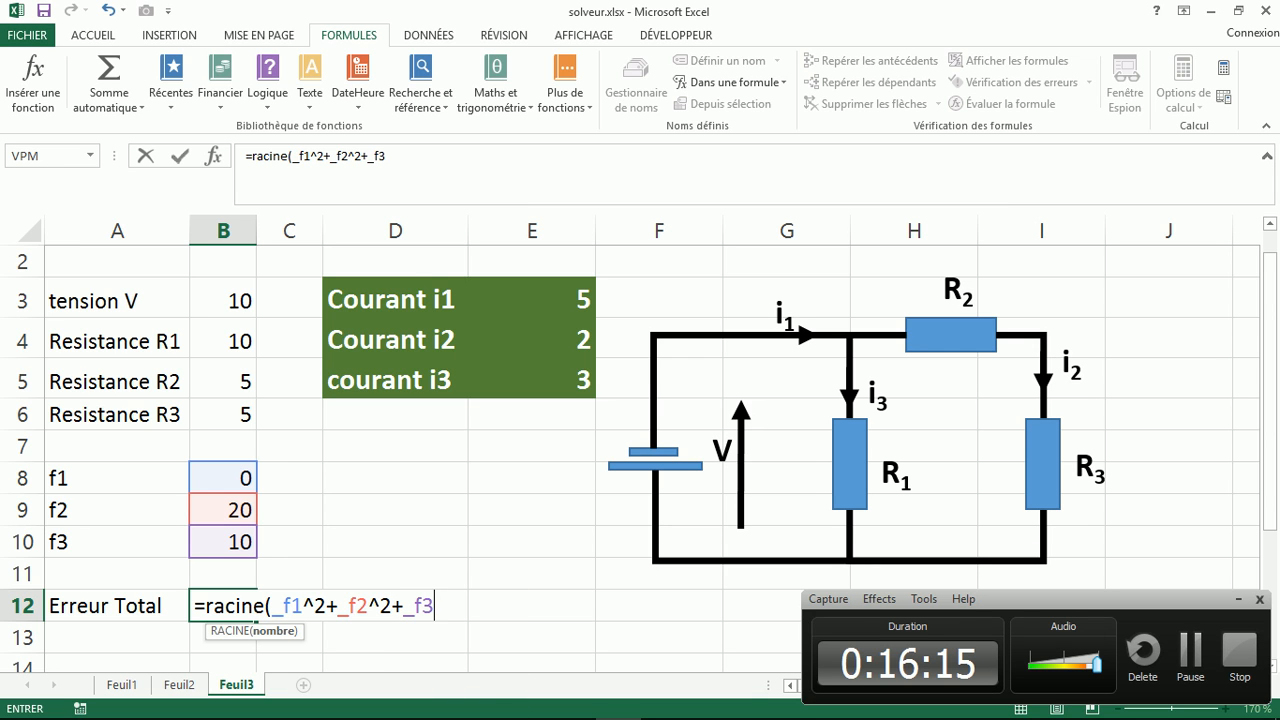
type(")")
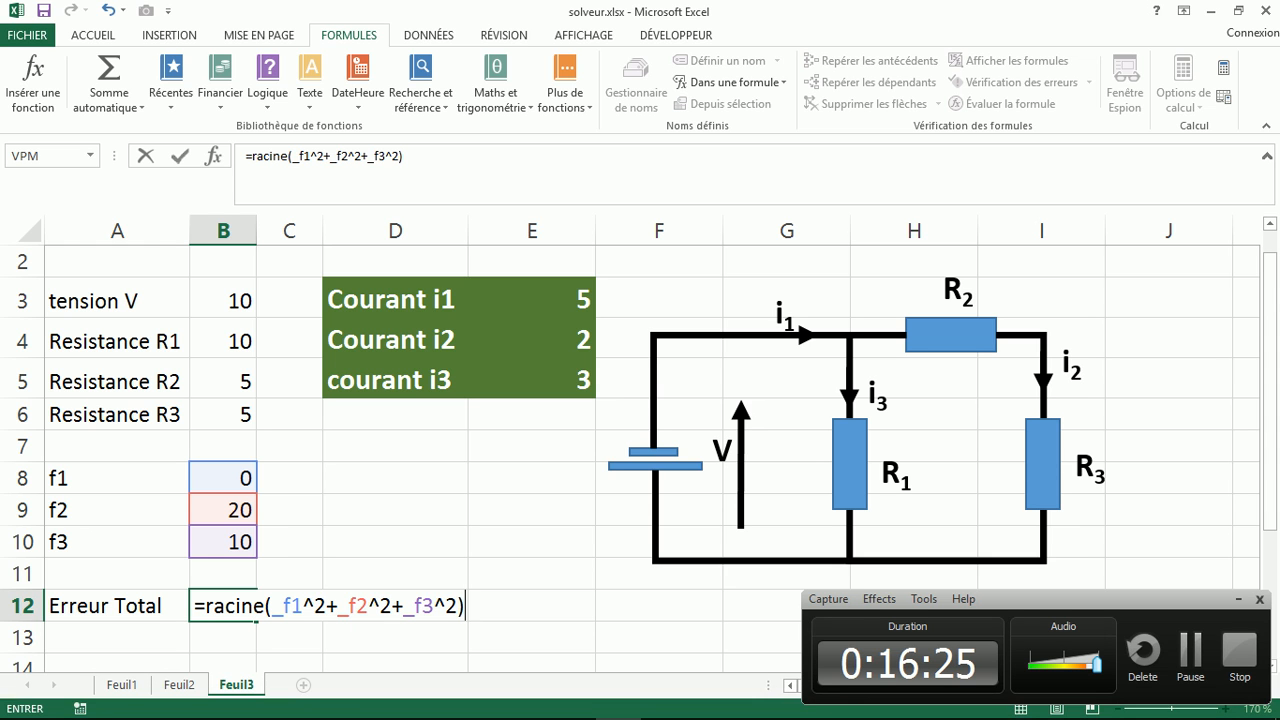
left_click(1239, 600)
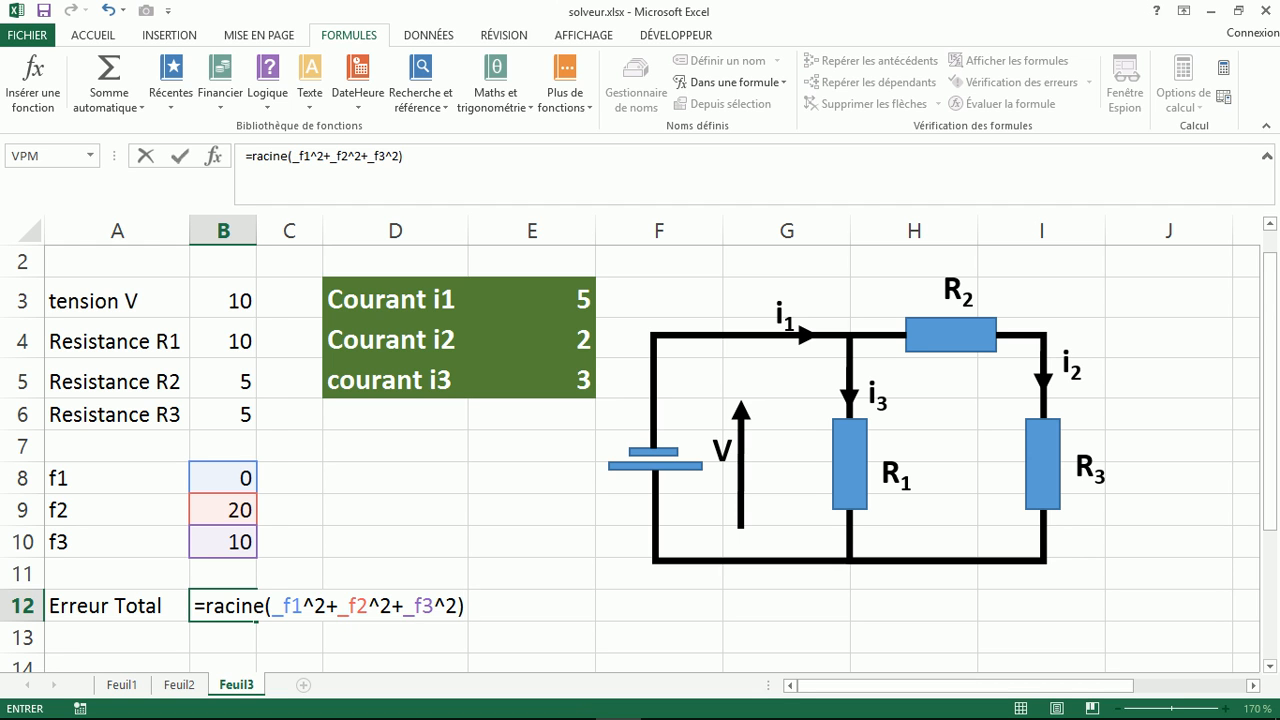
left_click(395, 478)
Step: Format the Erreur Total value in B12 with a red fill and bold white text
left_click(223, 606)
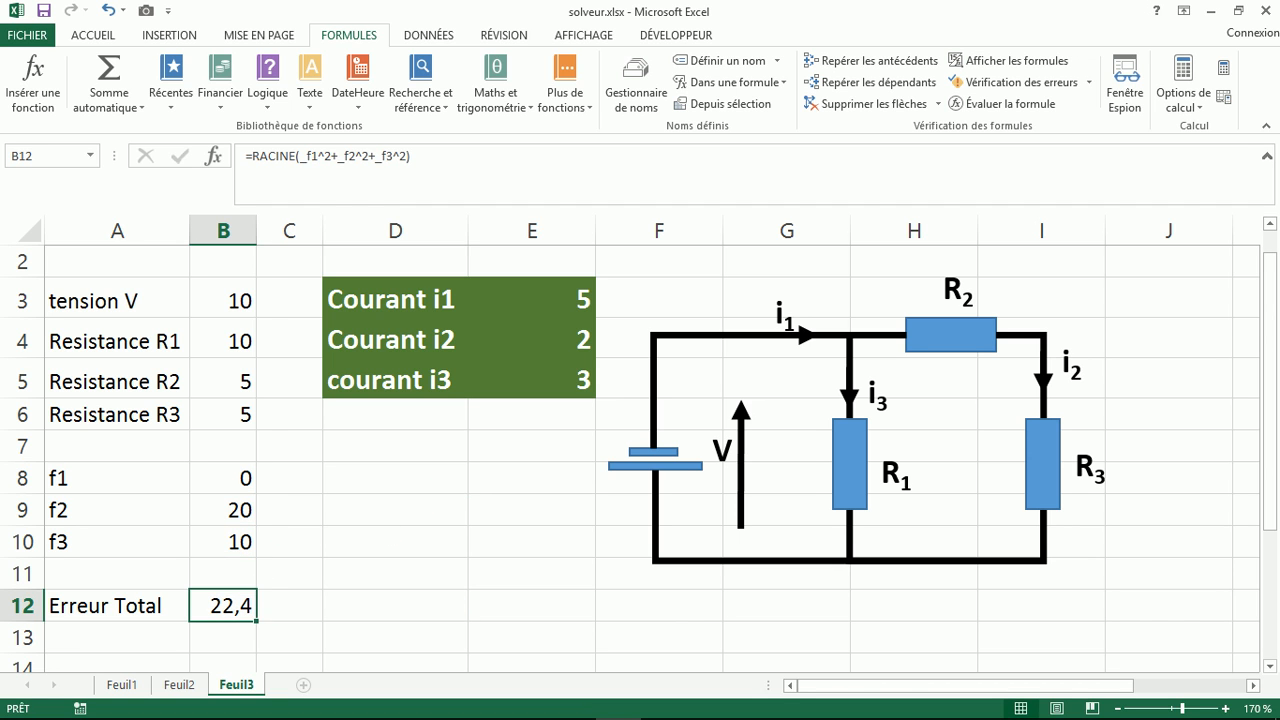
left_click(93, 35)
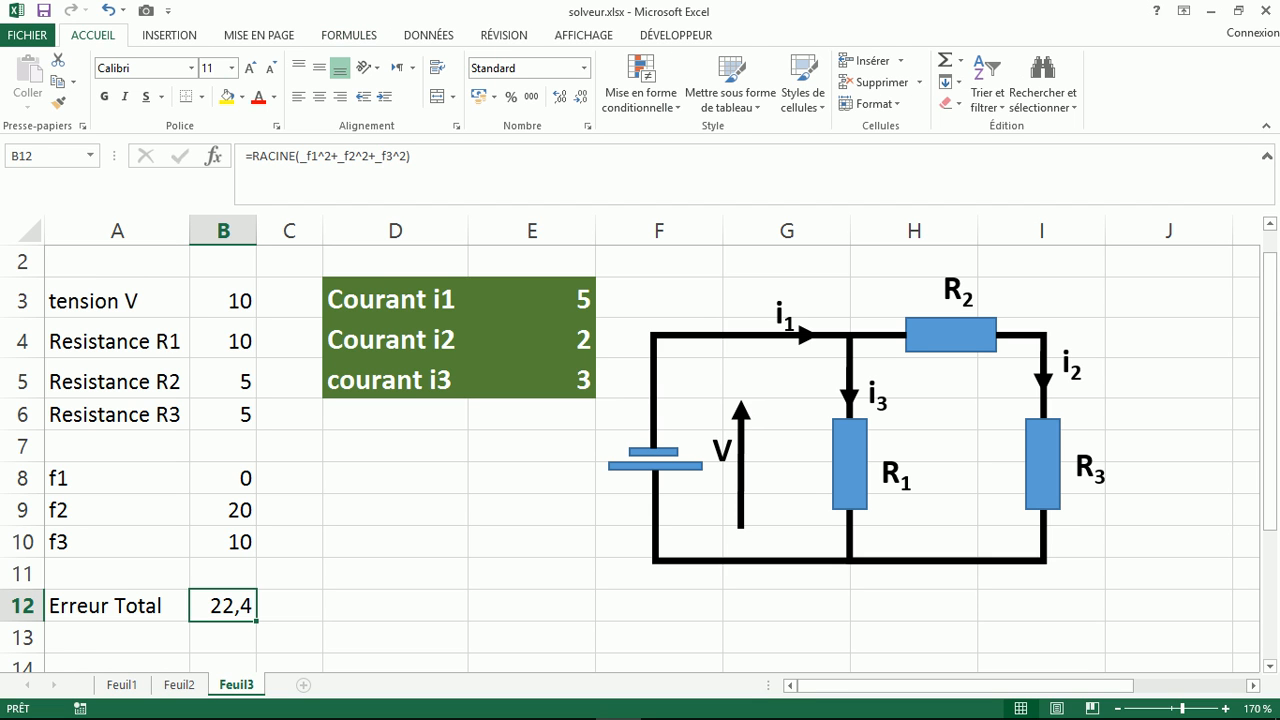
left_click(242, 97)
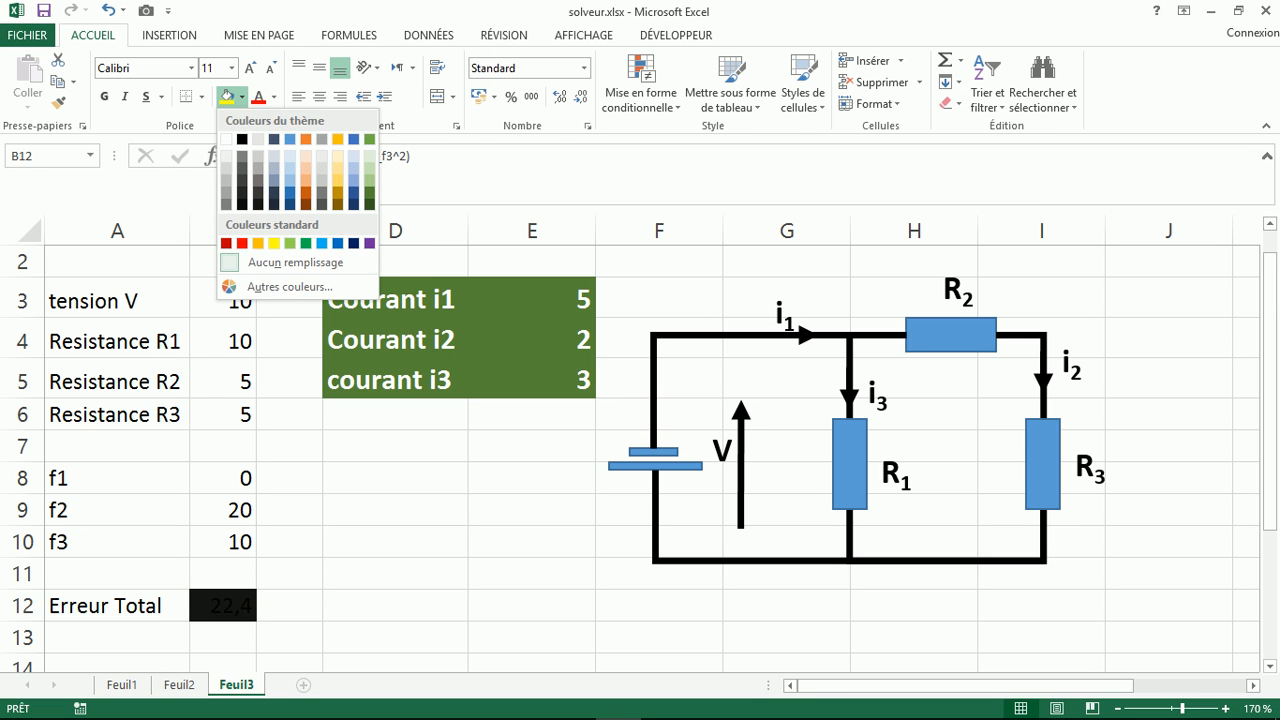
left_click(227, 243)
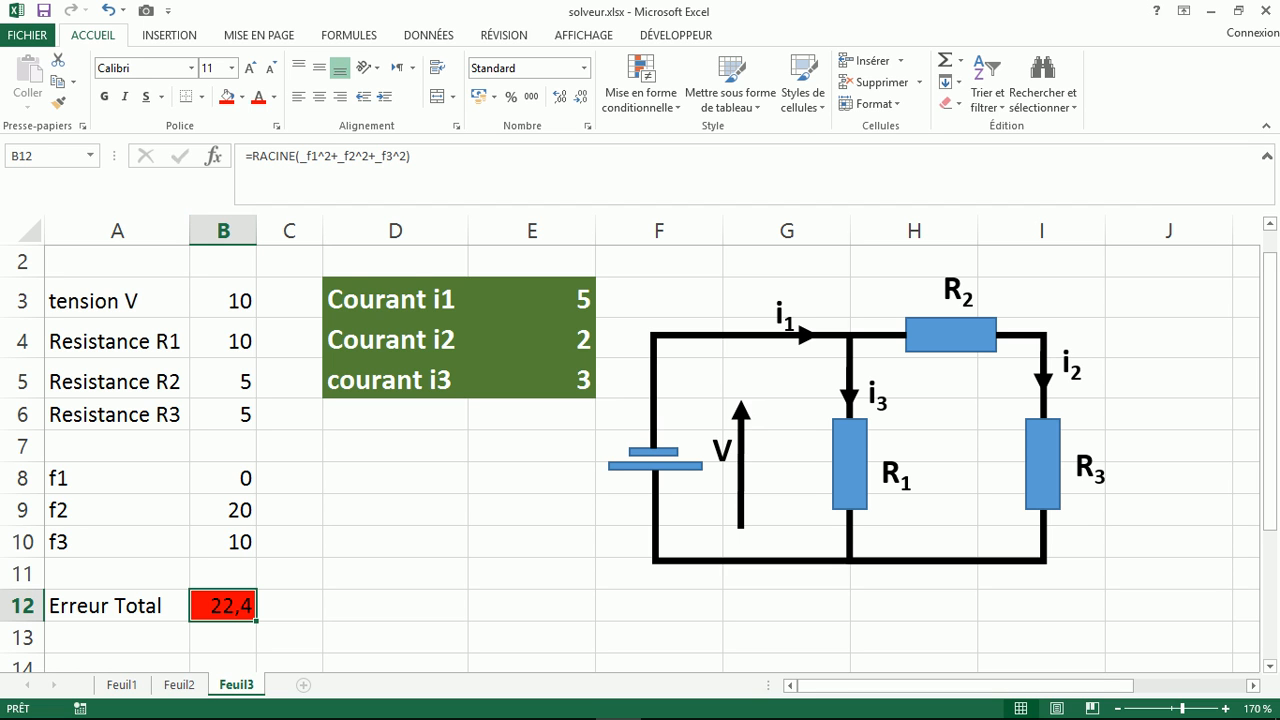
left_click(273, 97)
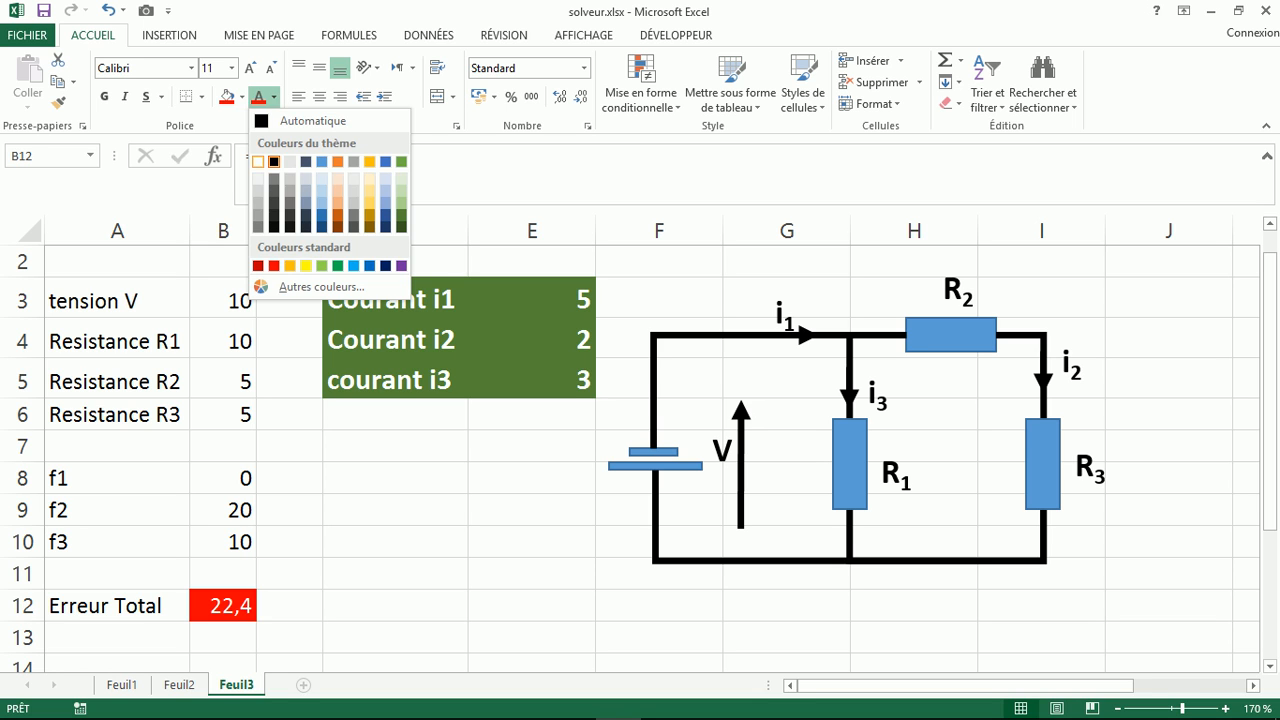
left_click(258, 161)
left_click(105, 97)
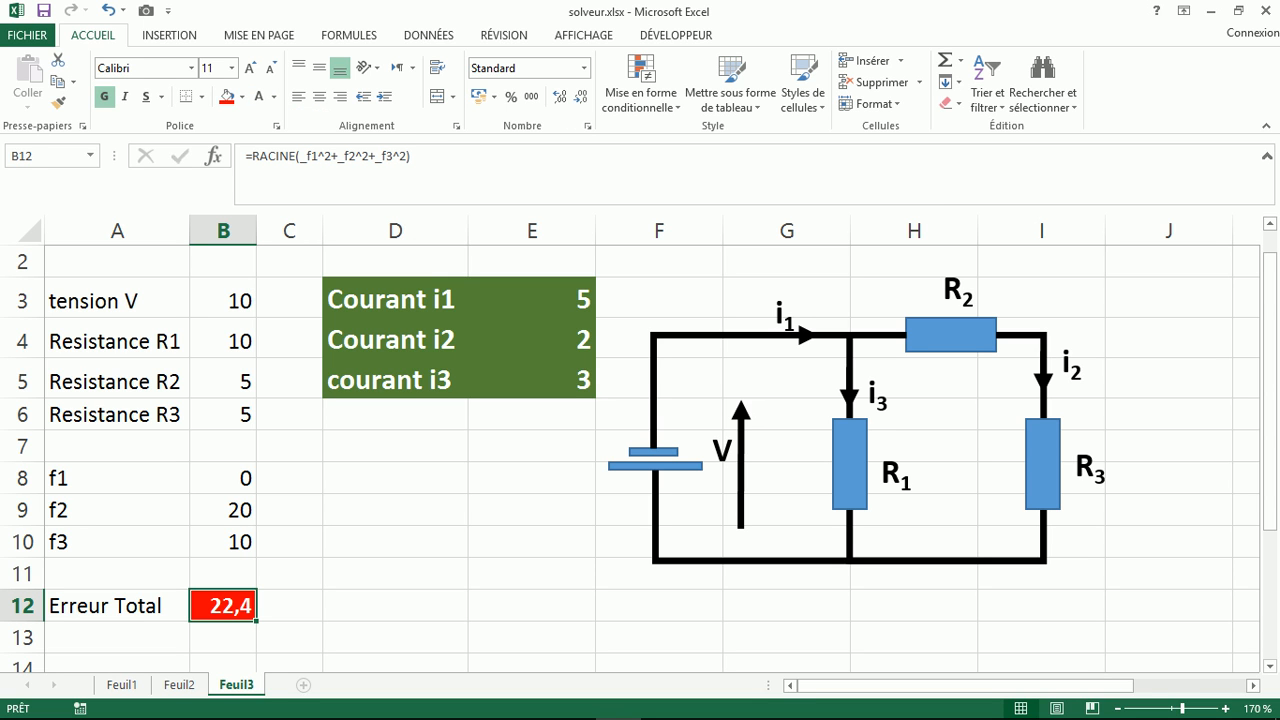
Step: Enter the heading Contraintes in cell D9
left_click(395, 510)
type("Co")
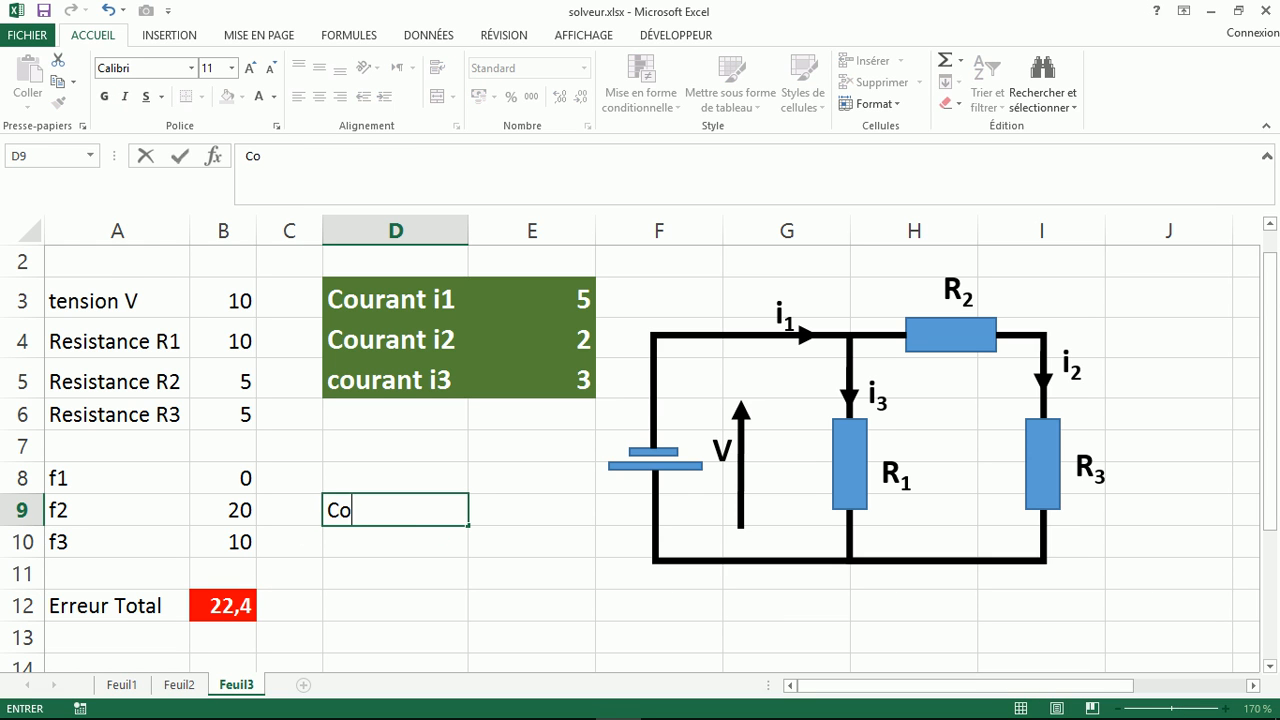
type("ntraintes")
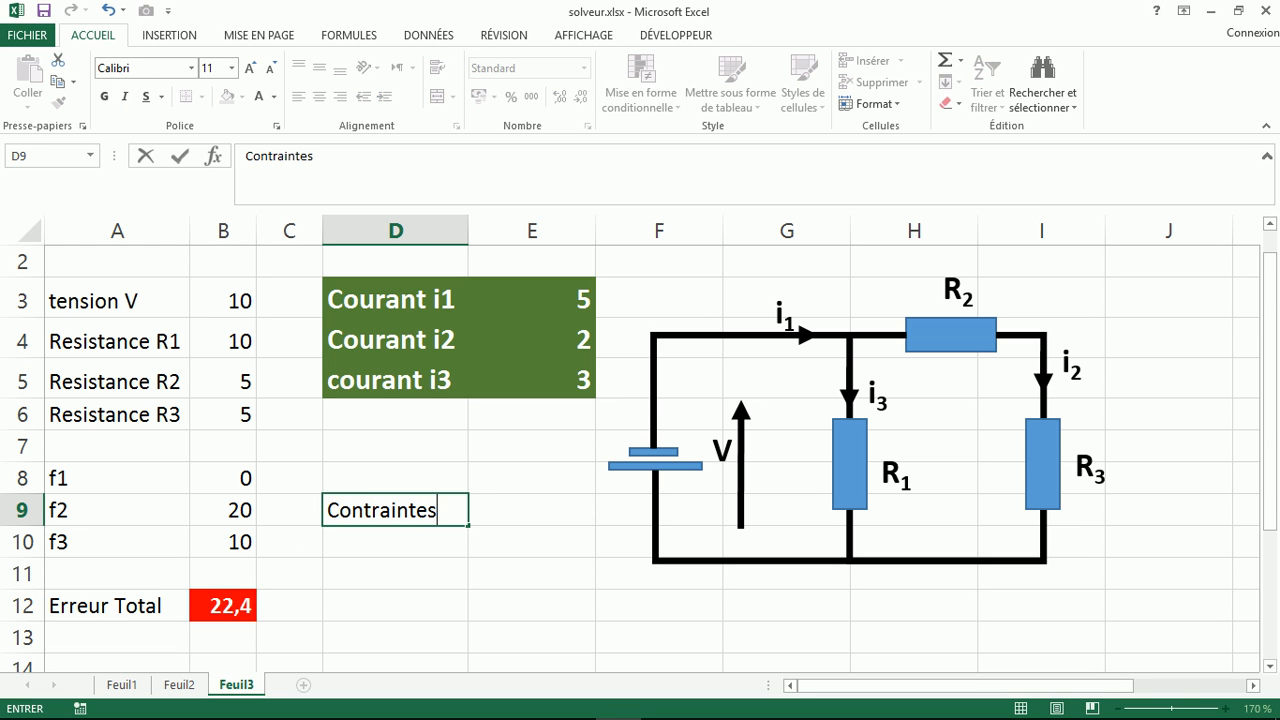
key("Return")
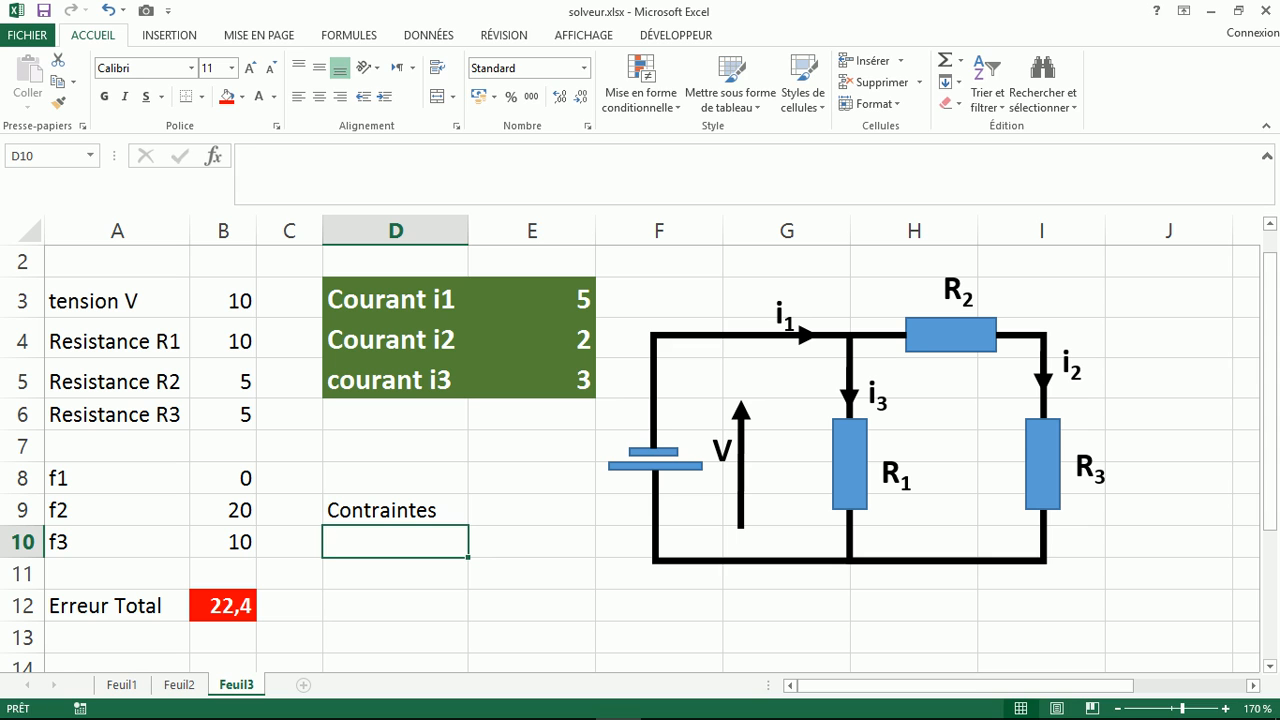
Step: Enter the constraint i1 >0 in cell D10, inserting the > character from the Symbol font's special characters
type("i1")
key("Tab")
key("Left")
key("F2")
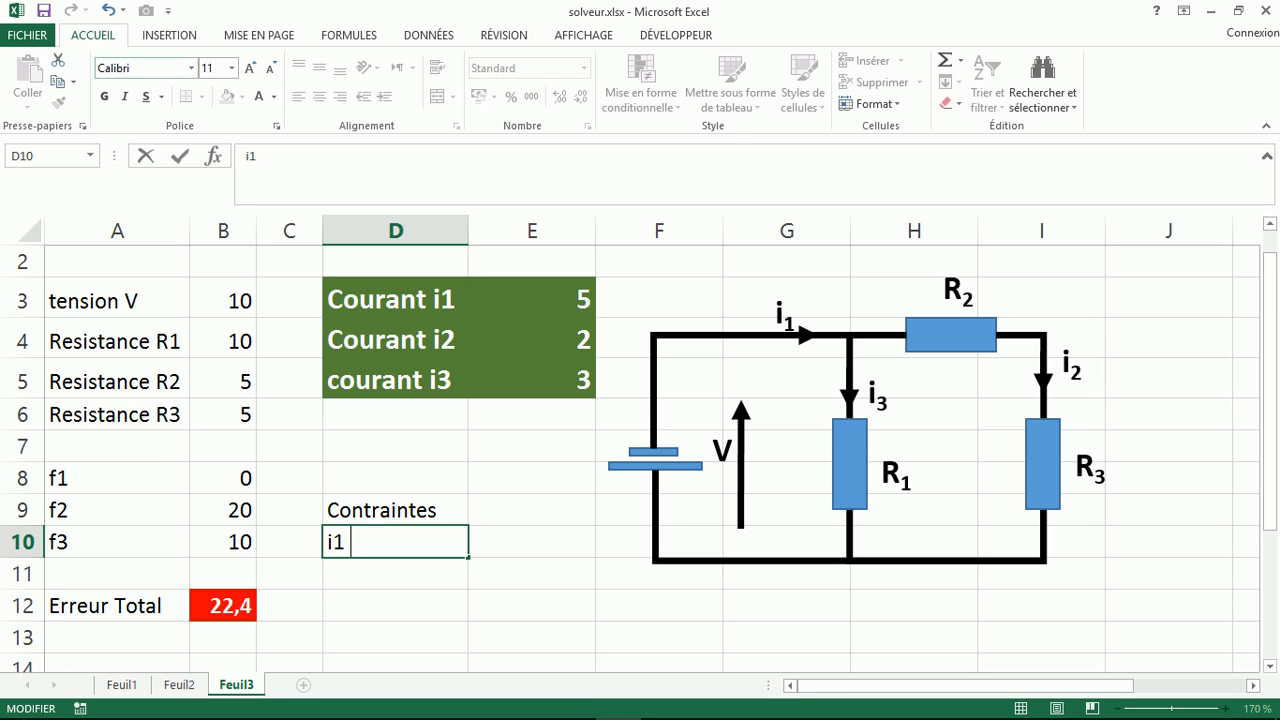
left_click(169, 35)
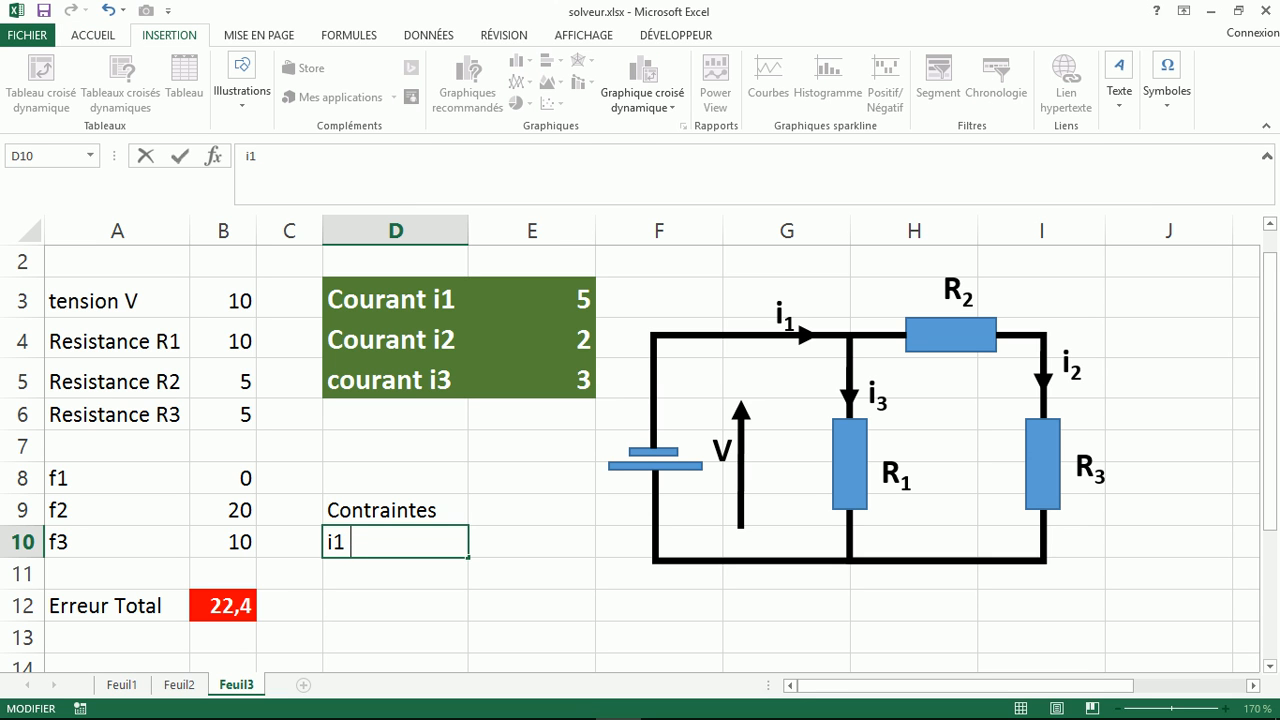
left_click(1166, 90)
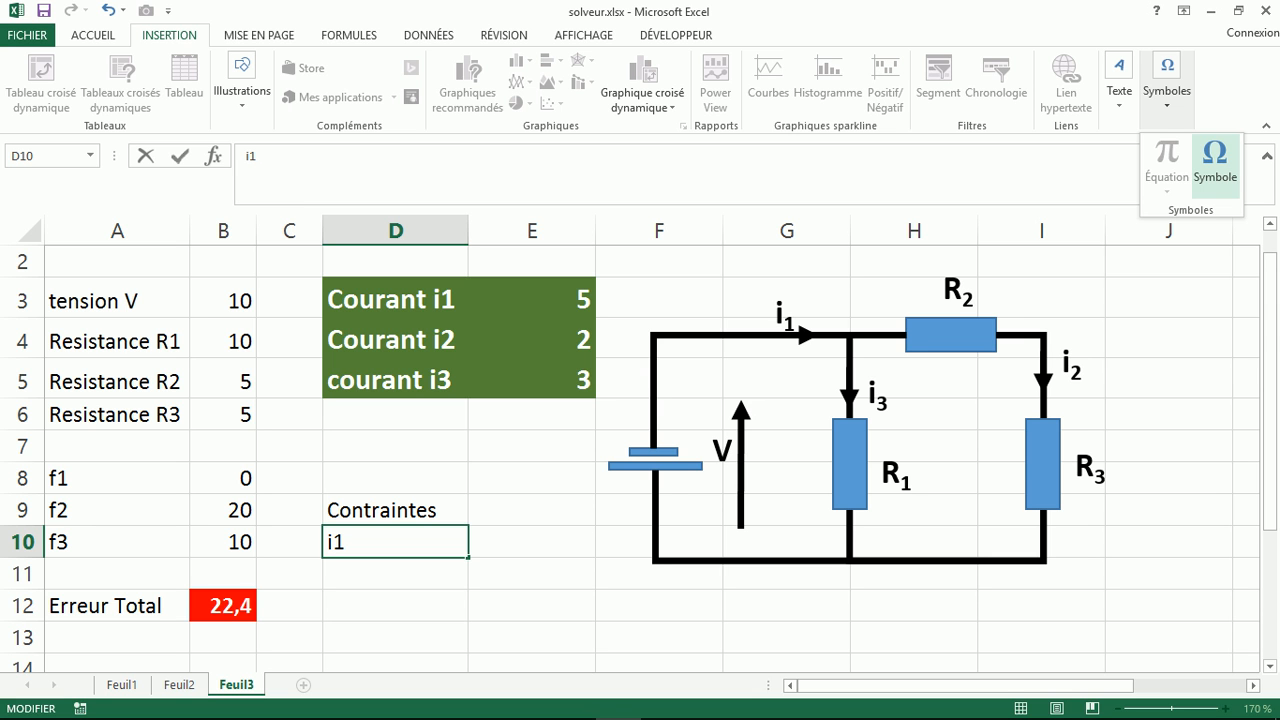
left_click(1215, 162)
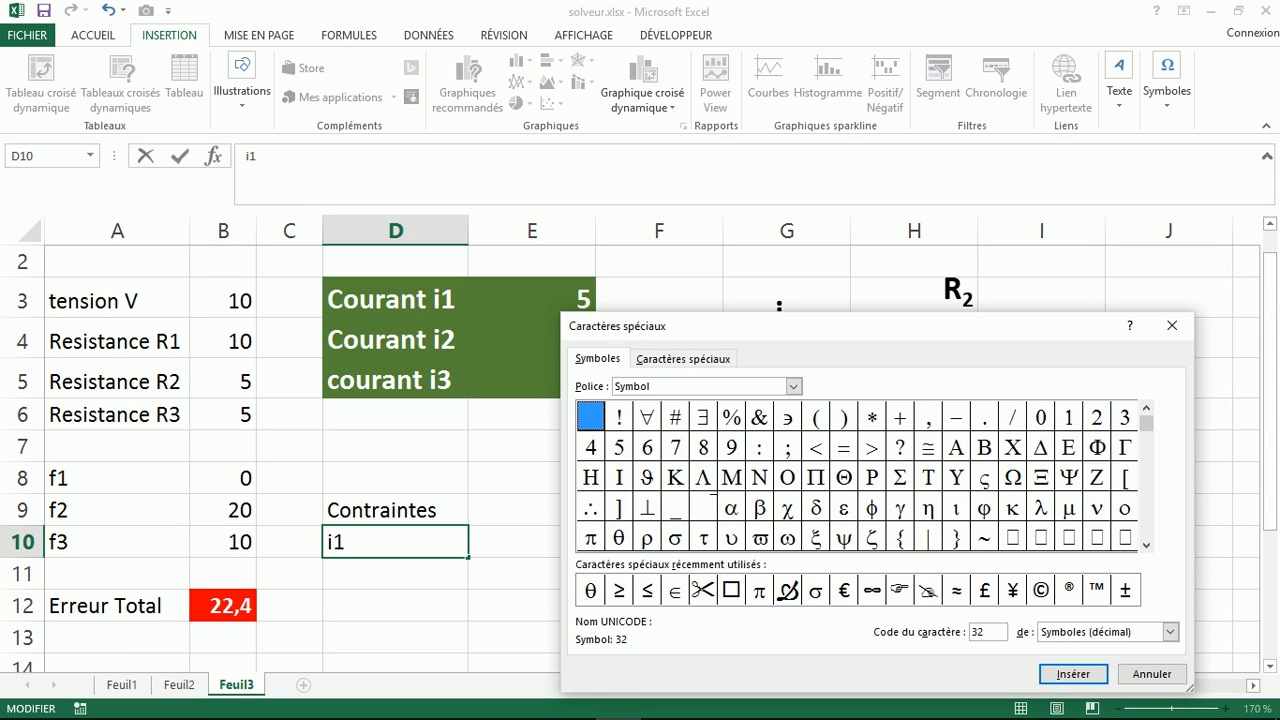
double_click(872, 447)
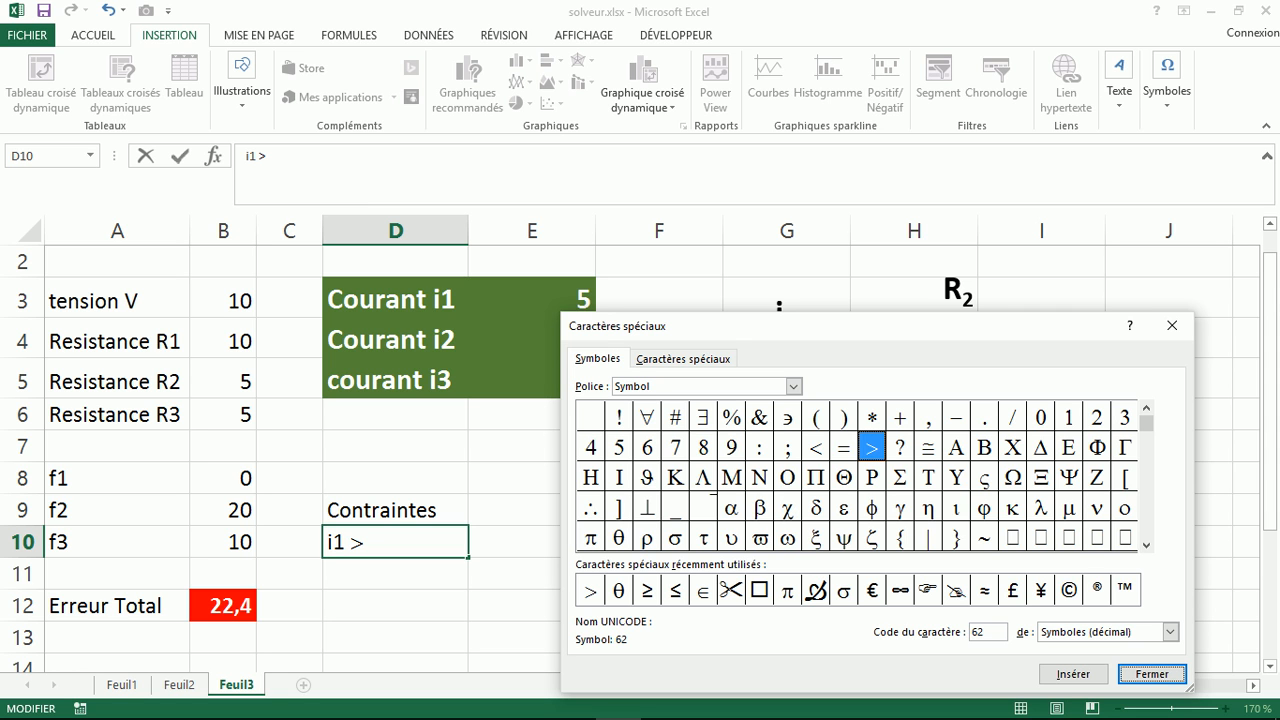
left_click(1152, 674)
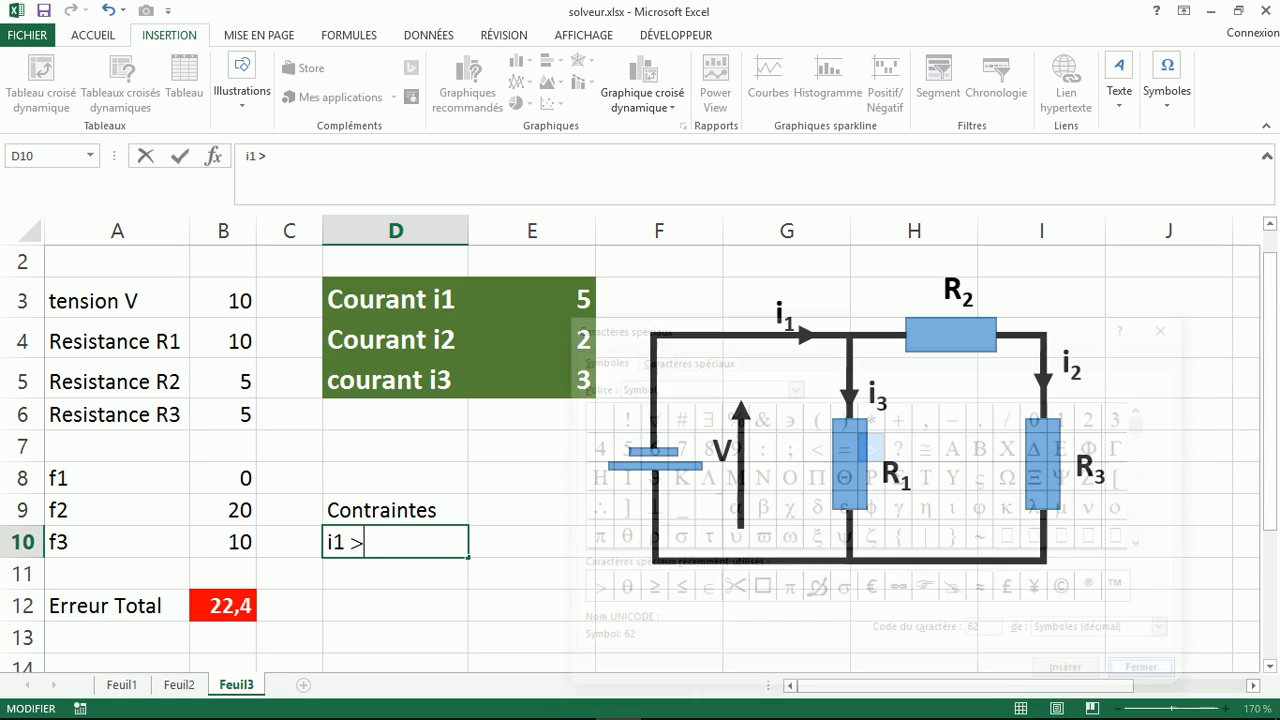
type("0")
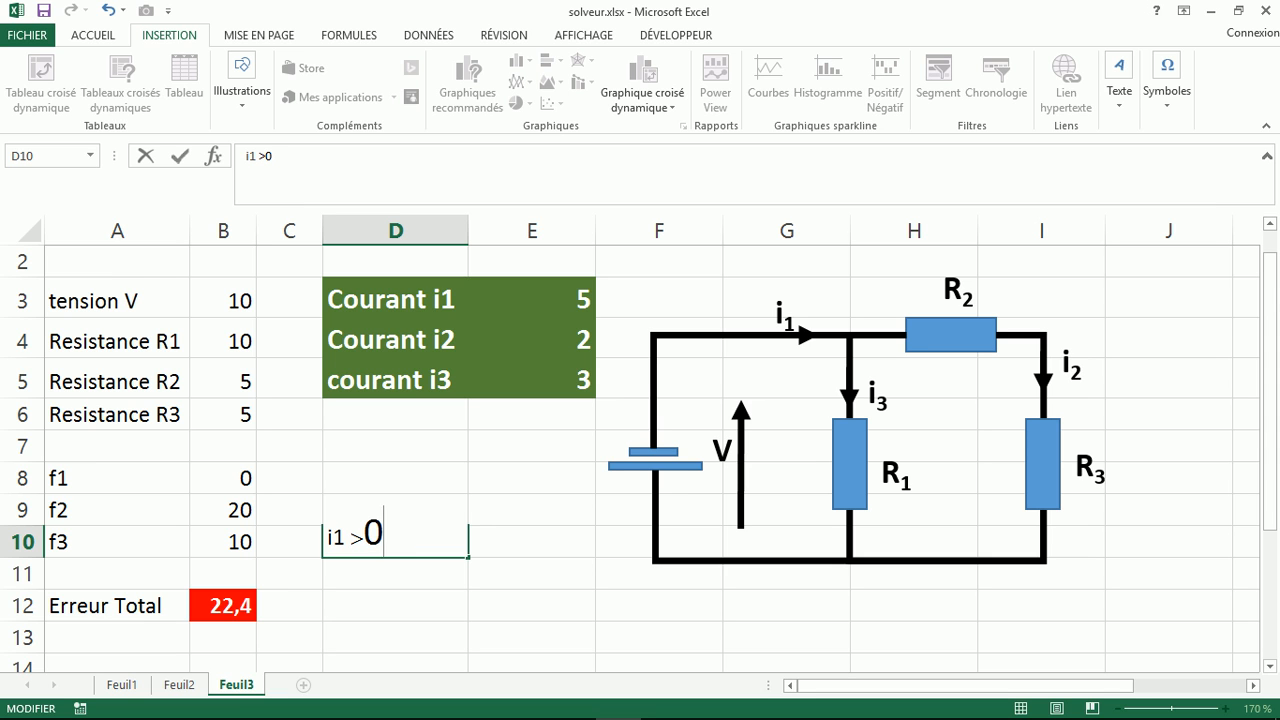
key("Return")
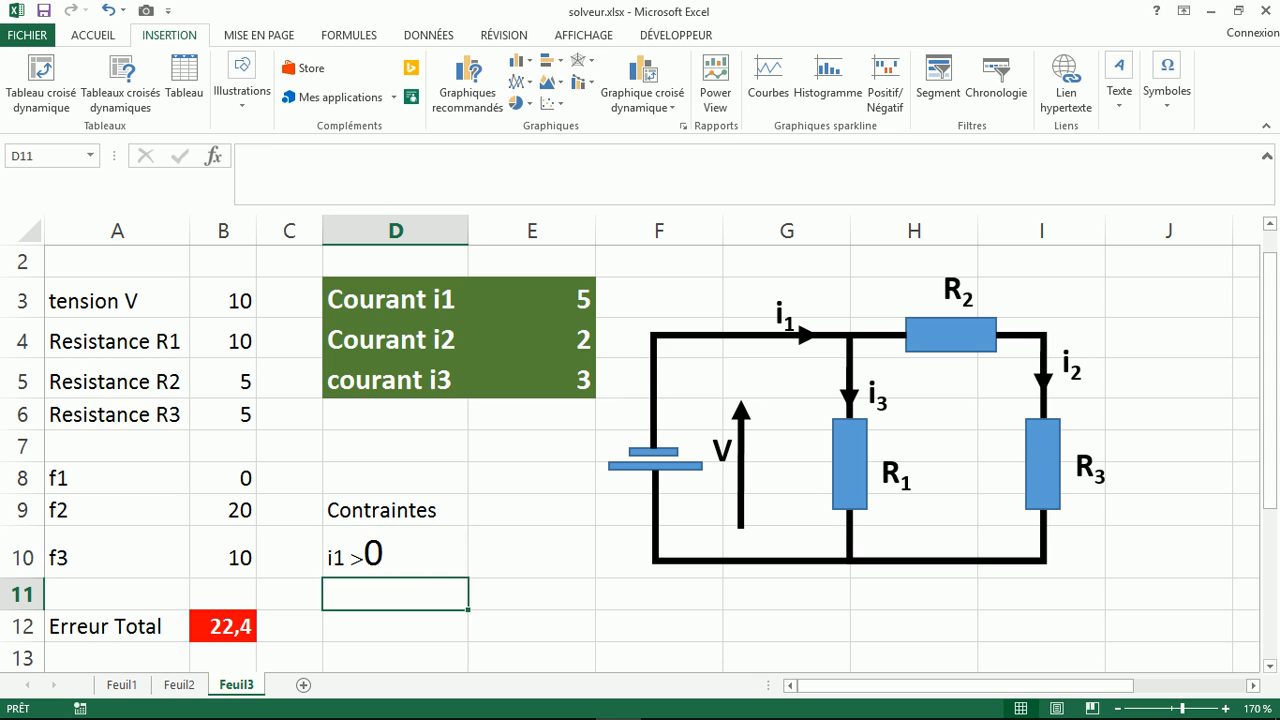
Step: Fill the i1 constraint from cell D10 down through D12
left_click(395, 553)
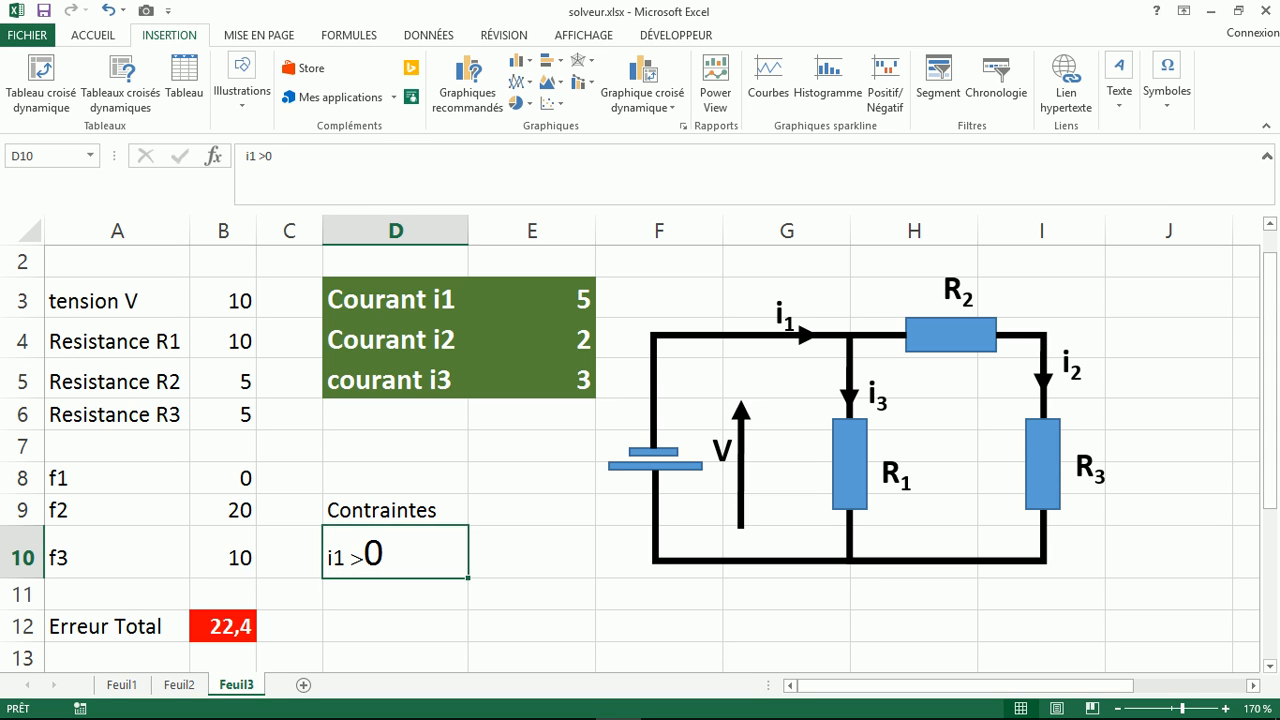
left_click_drag(468, 578, 470, 632)
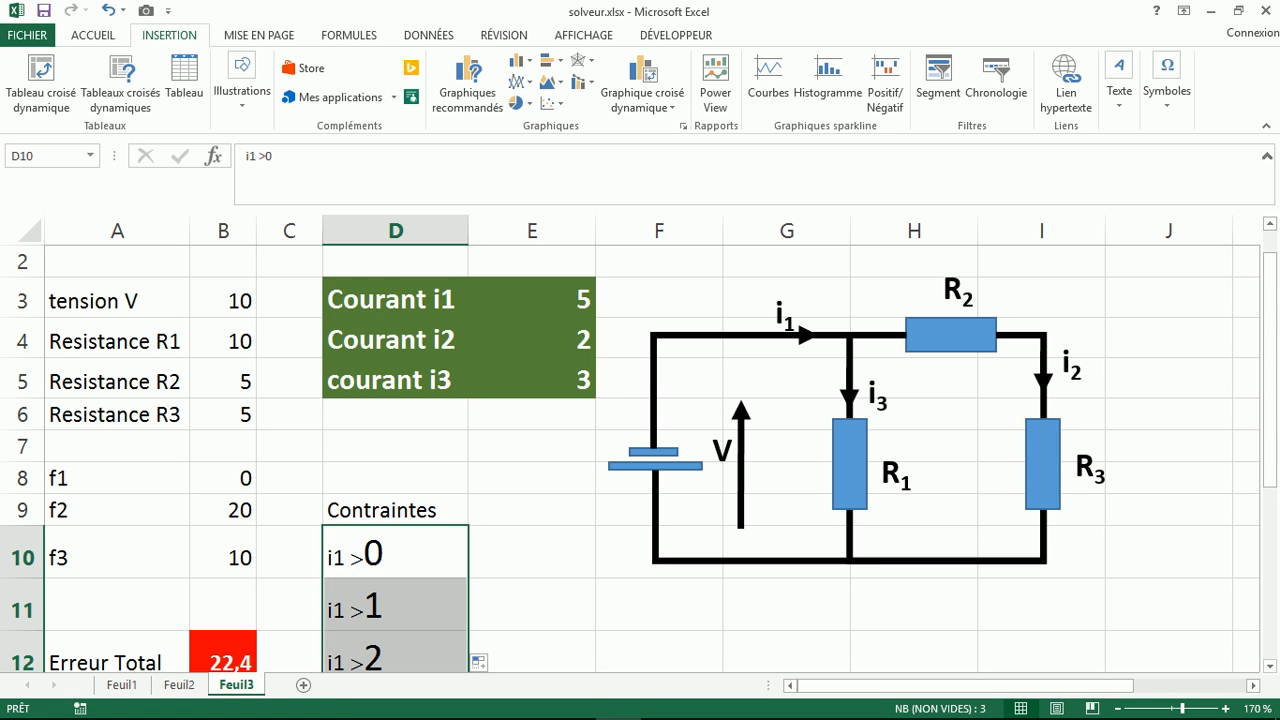
Step: Reduce the height of rows 10 to 12 slightly, giving all three rows the same height
left_click(395, 605)
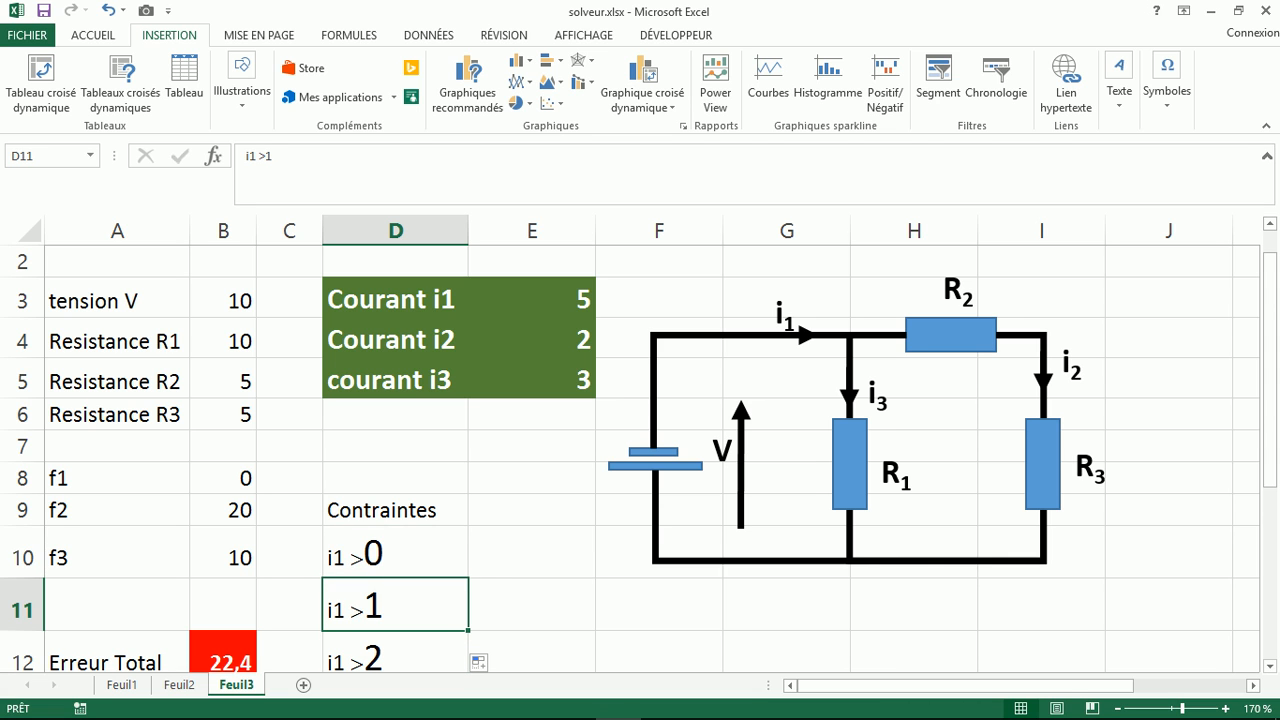
left_click_drag(22, 557, 22, 657)
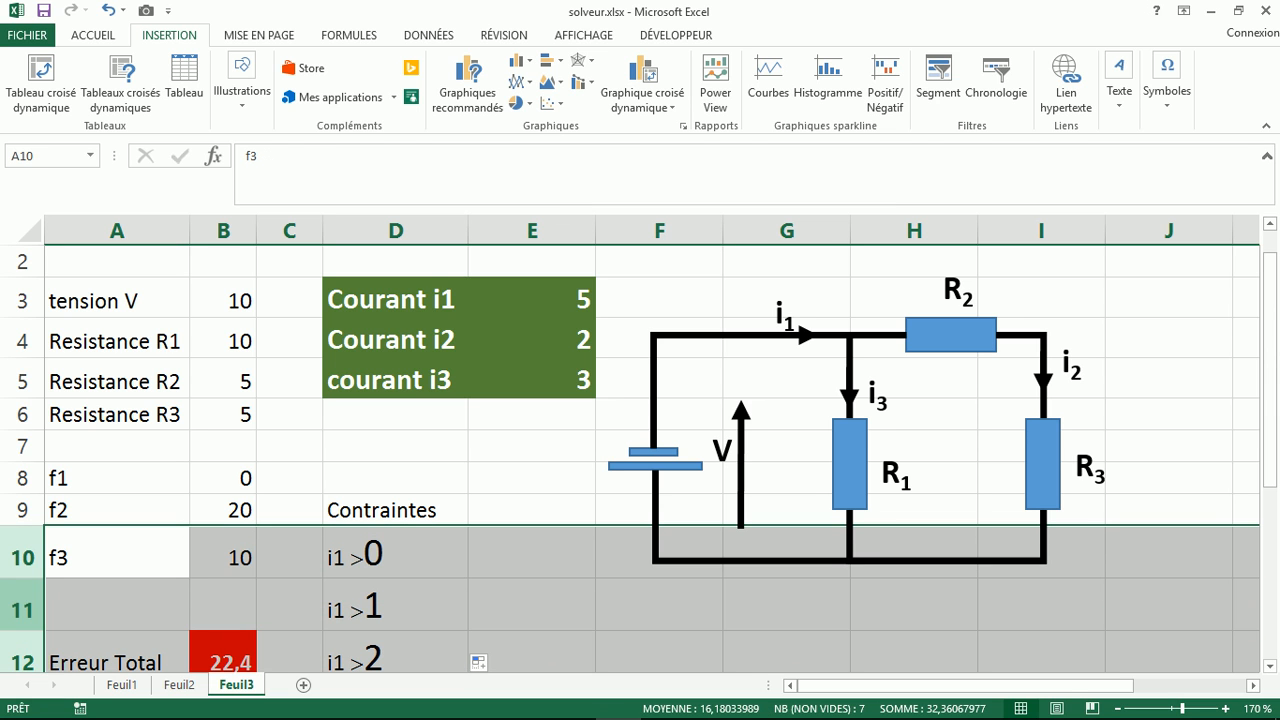
left_click_drag(22, 583, 22, 570)
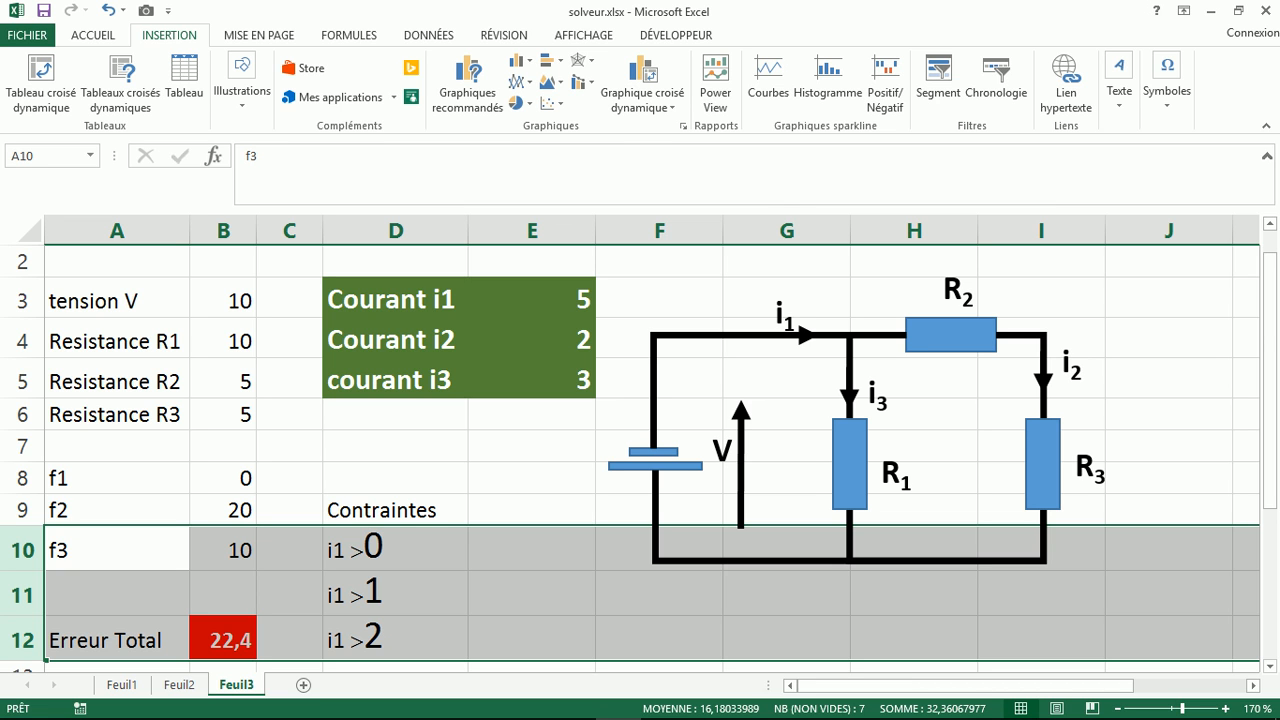
Step: Change the current names in the copied constraints to i2 in cell D11 and i3 in cell D12
double_click(345, 596)
key("BackSpace")
type("2")
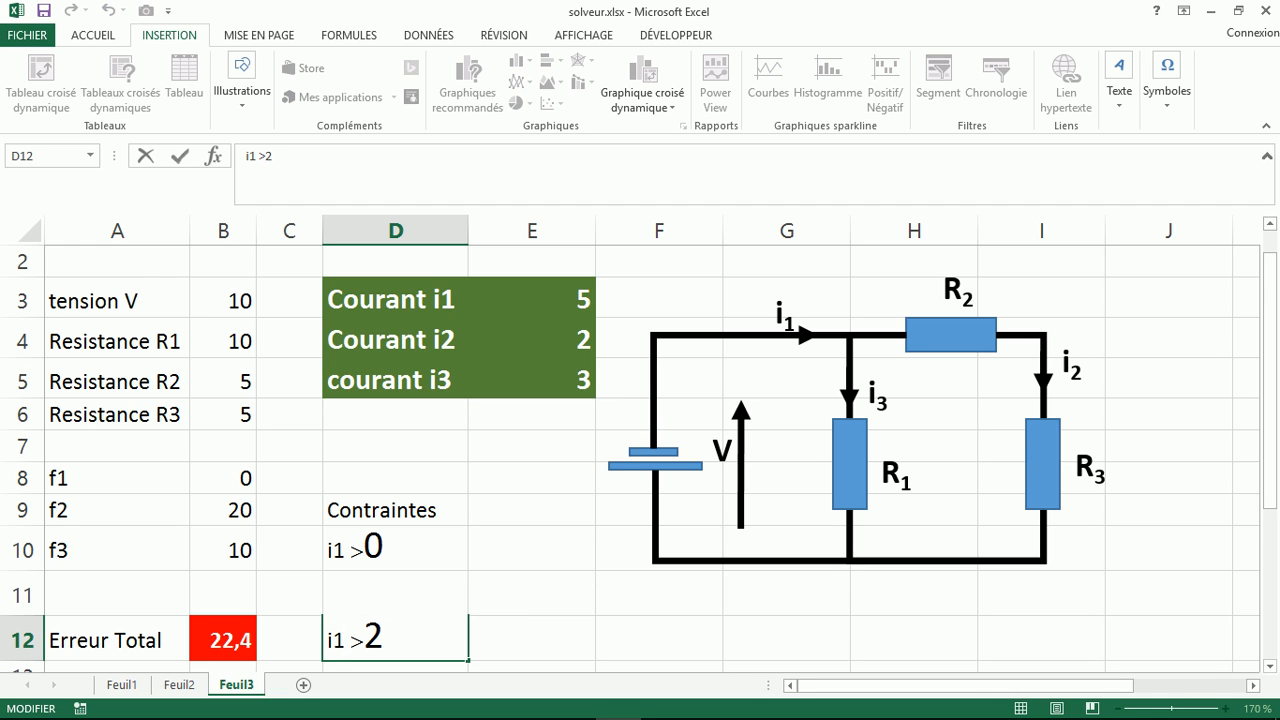
key("BackSpace")
type("3")
left_click(328, 638)
key("Return")
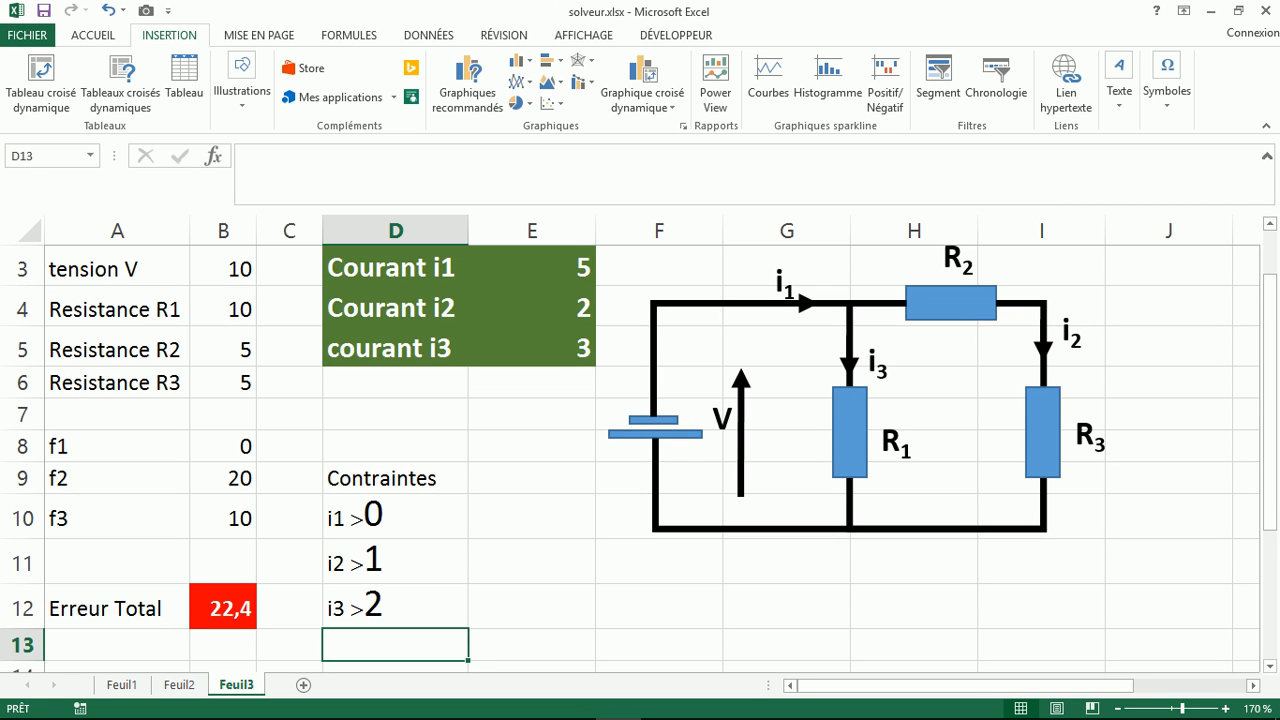
Step: Retype the limit as 0 in the i2, i3 and i1 constraints in cells D10 to D12
double_click(390, 563)
key("BackSpace")
type("0")
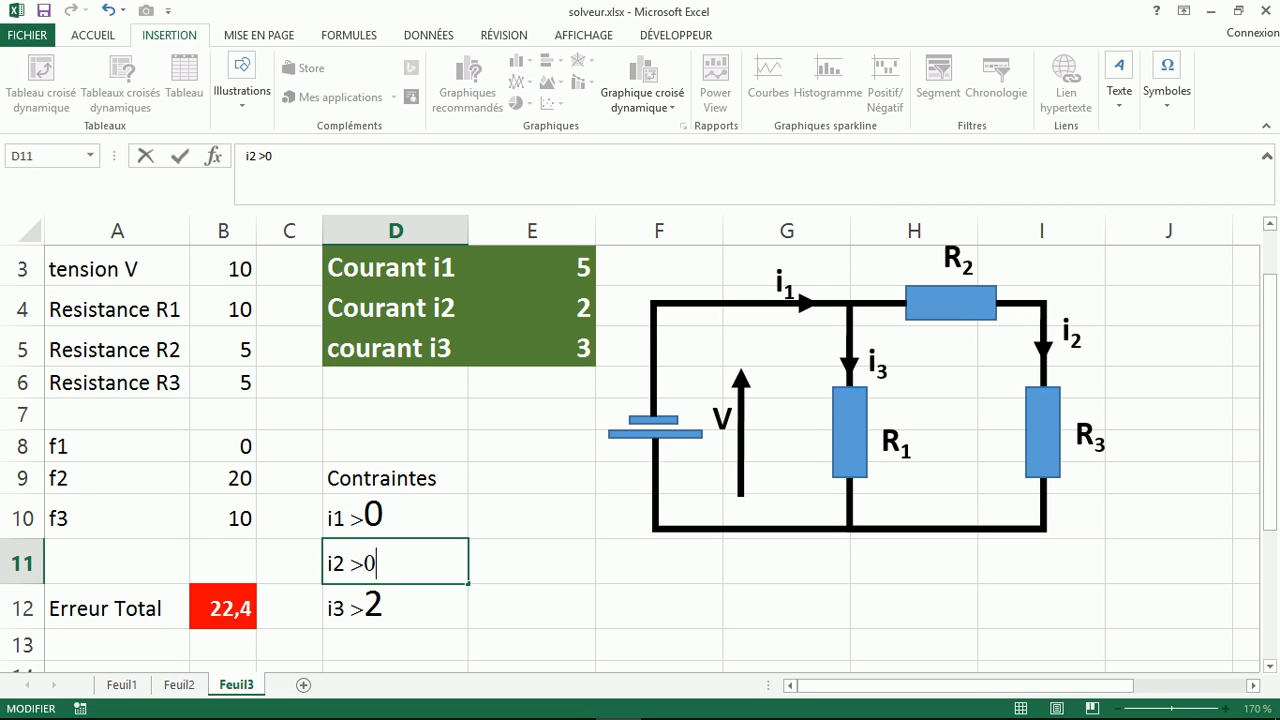
key("Return")
key("F2")
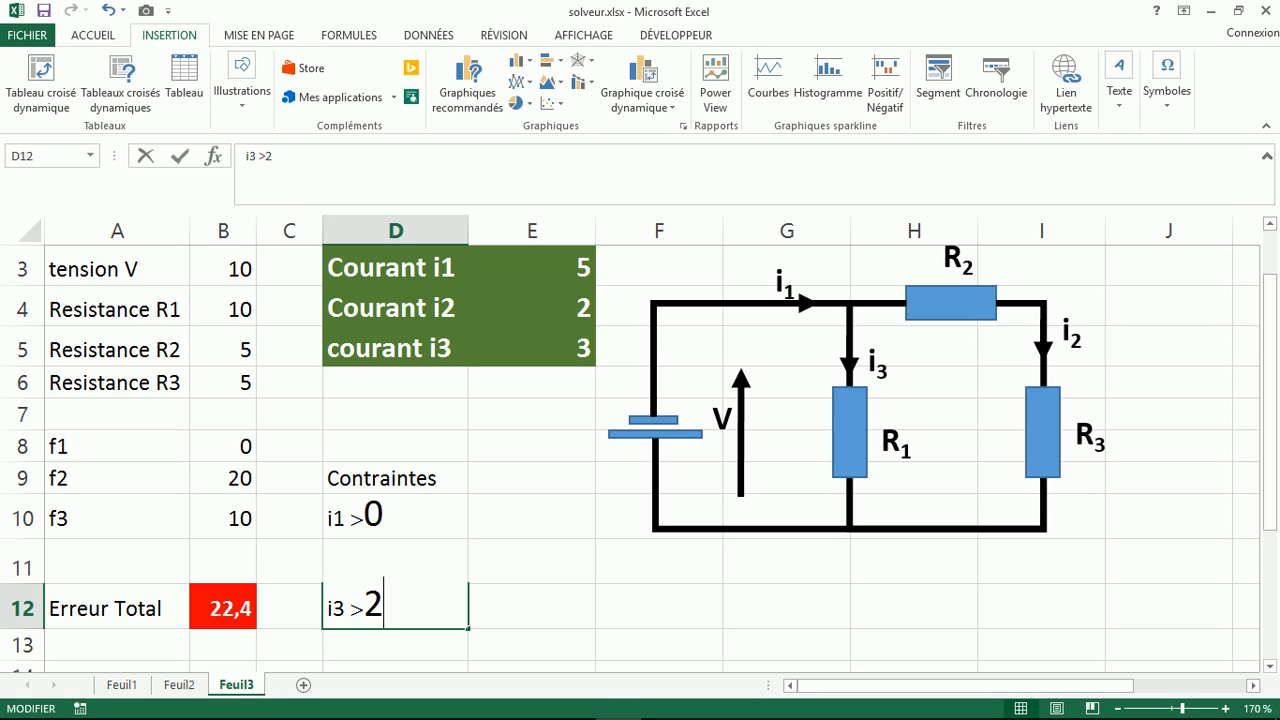
key("BackSpace")
type("0")
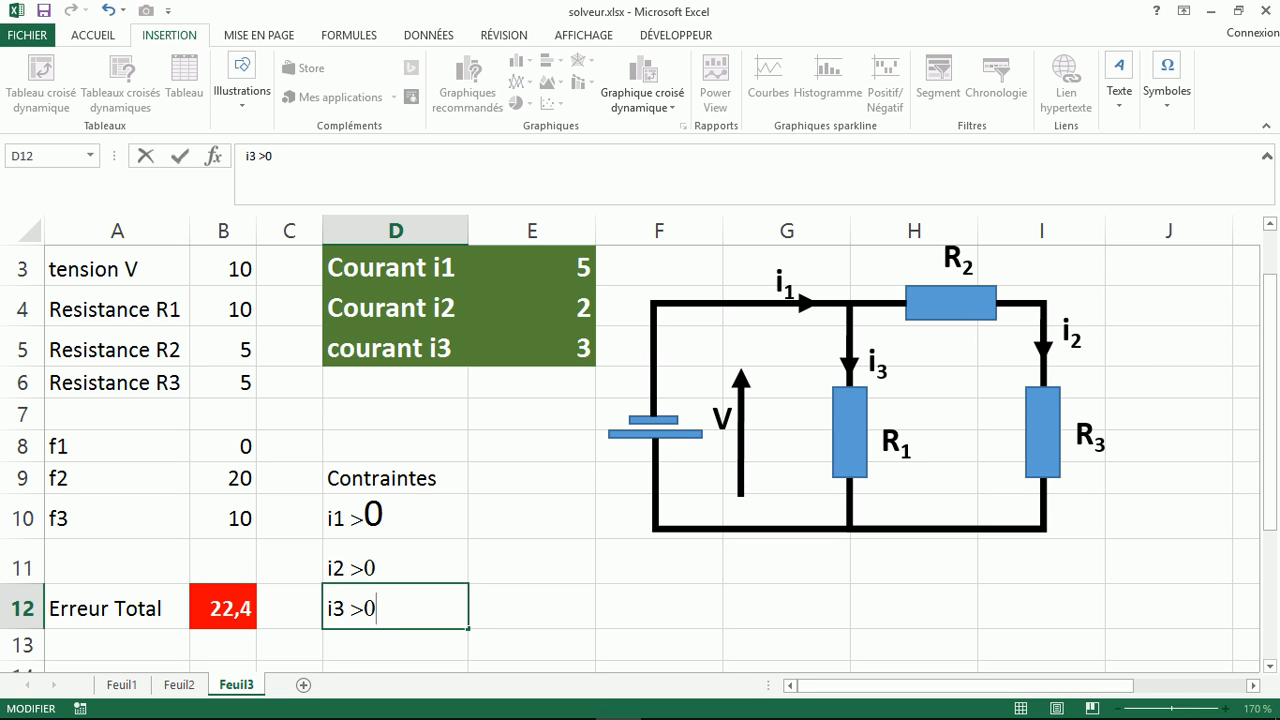
double_click(390, 518)
key("BackSpace")
type("0")
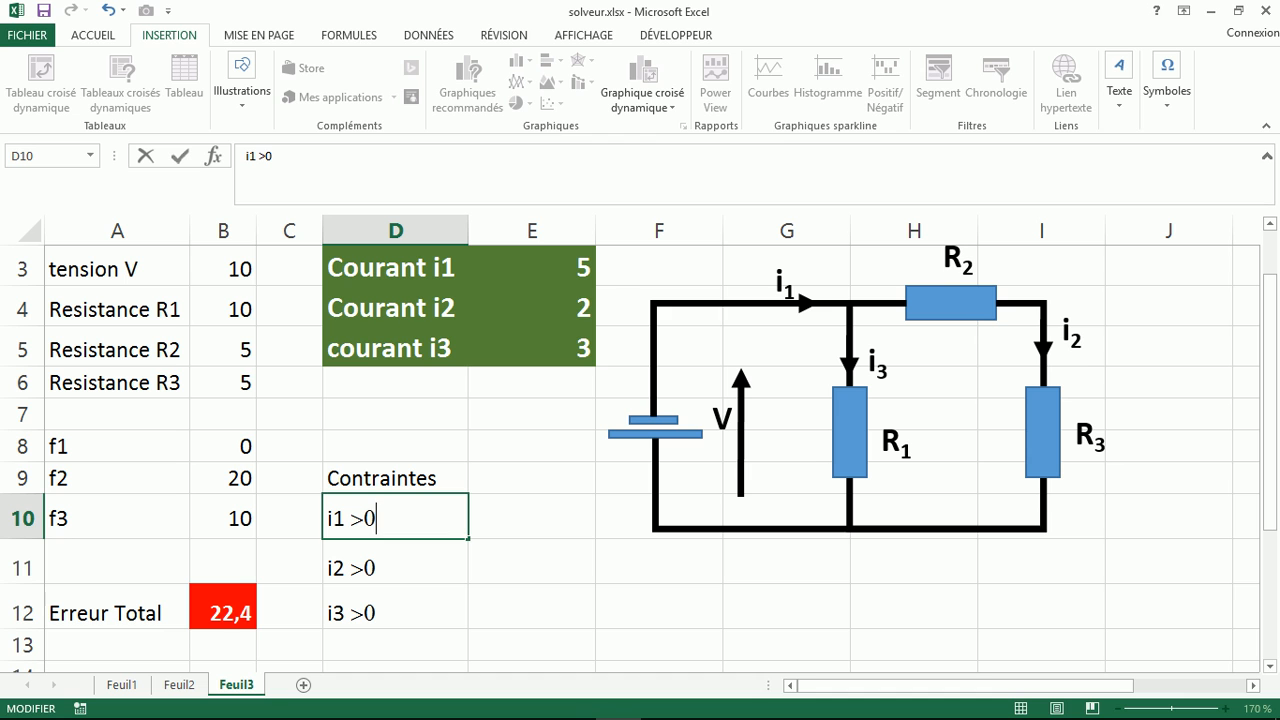
key("Return")
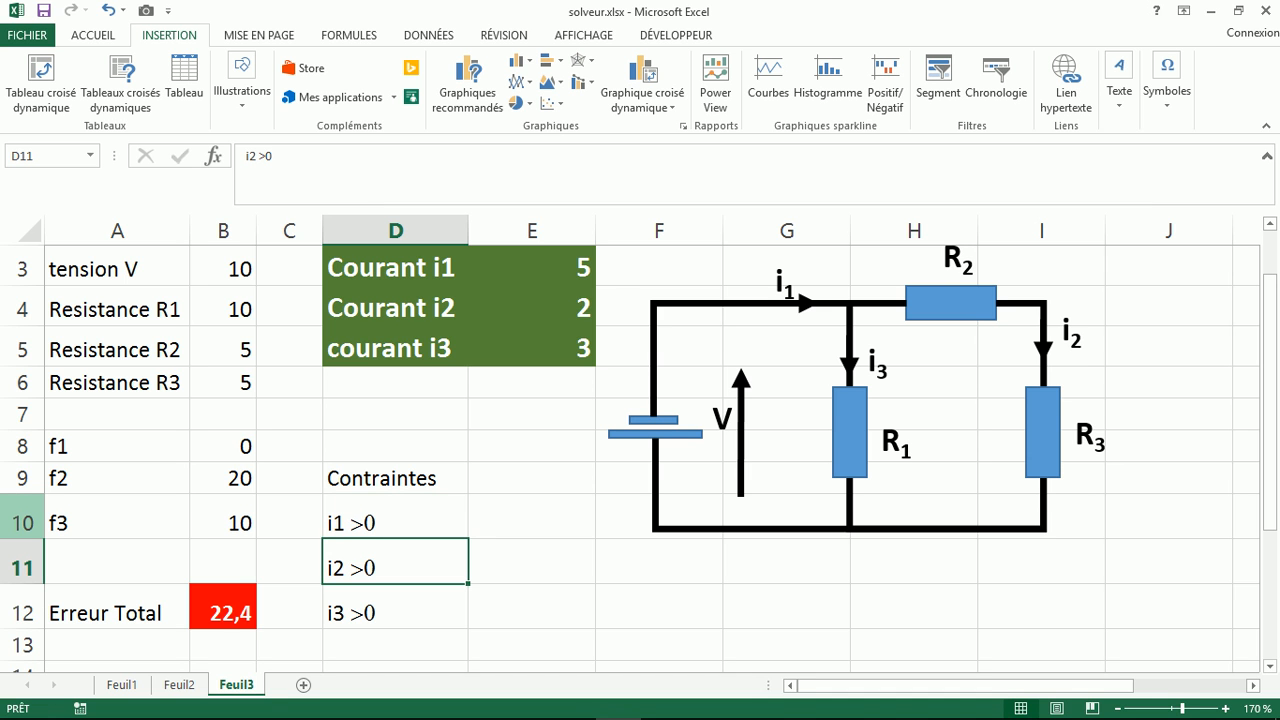
Step: Format the Contraintes block D9:D12 with a purple fill and bold white text, like the constraint totals on sheet Feuil2
left_click_drag(22, 522, 22, 615)
left_click(396, 522)
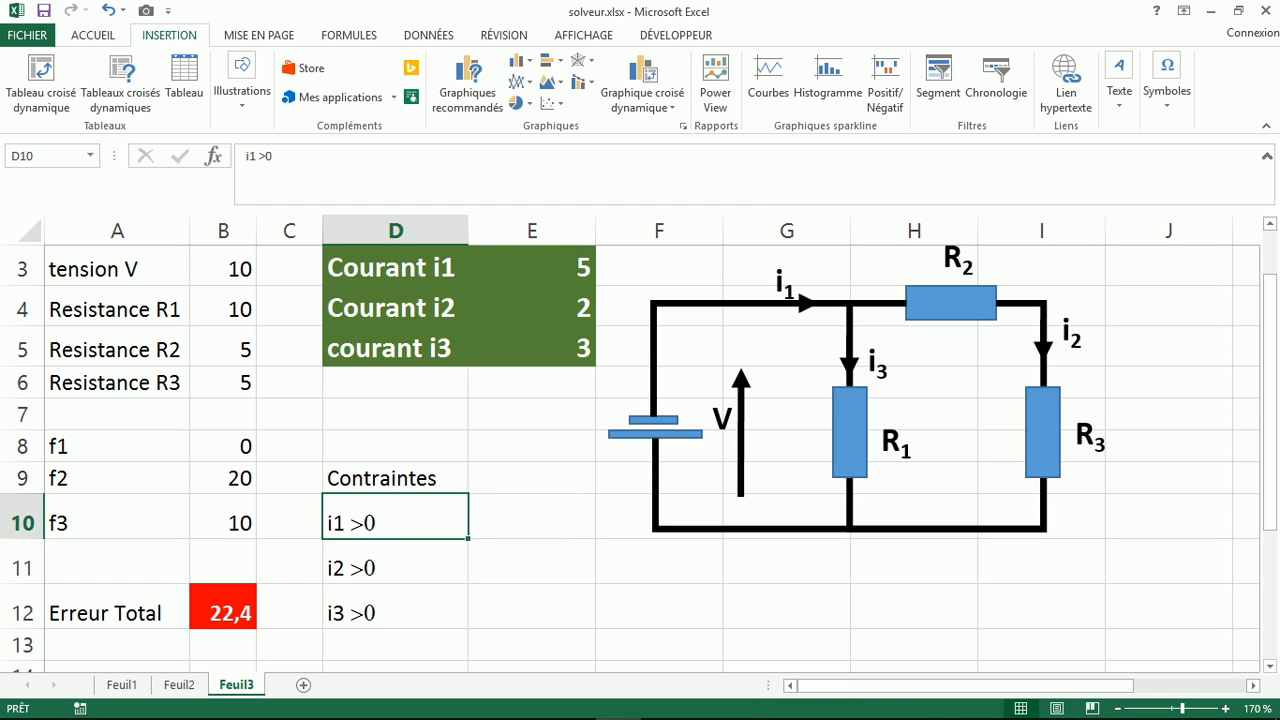
left_click_drag(396, 478, 396, 612)
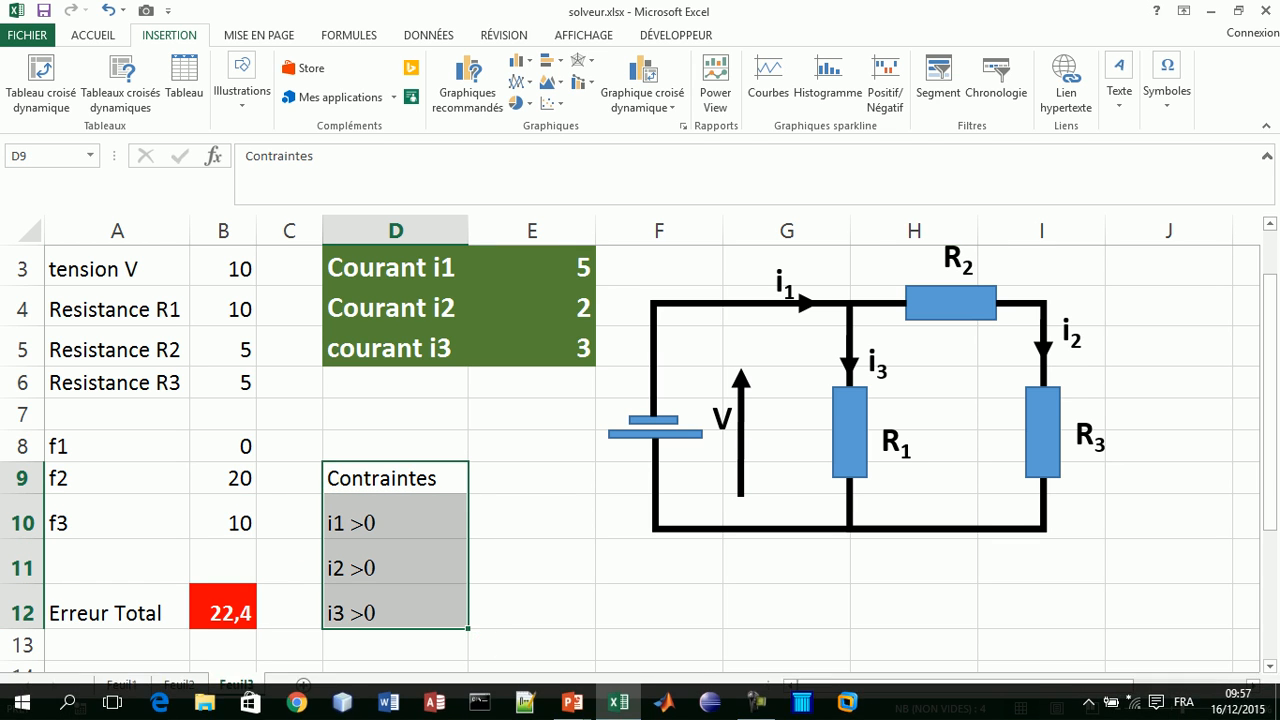
left_click(122, 685)
left_click(179, 685)
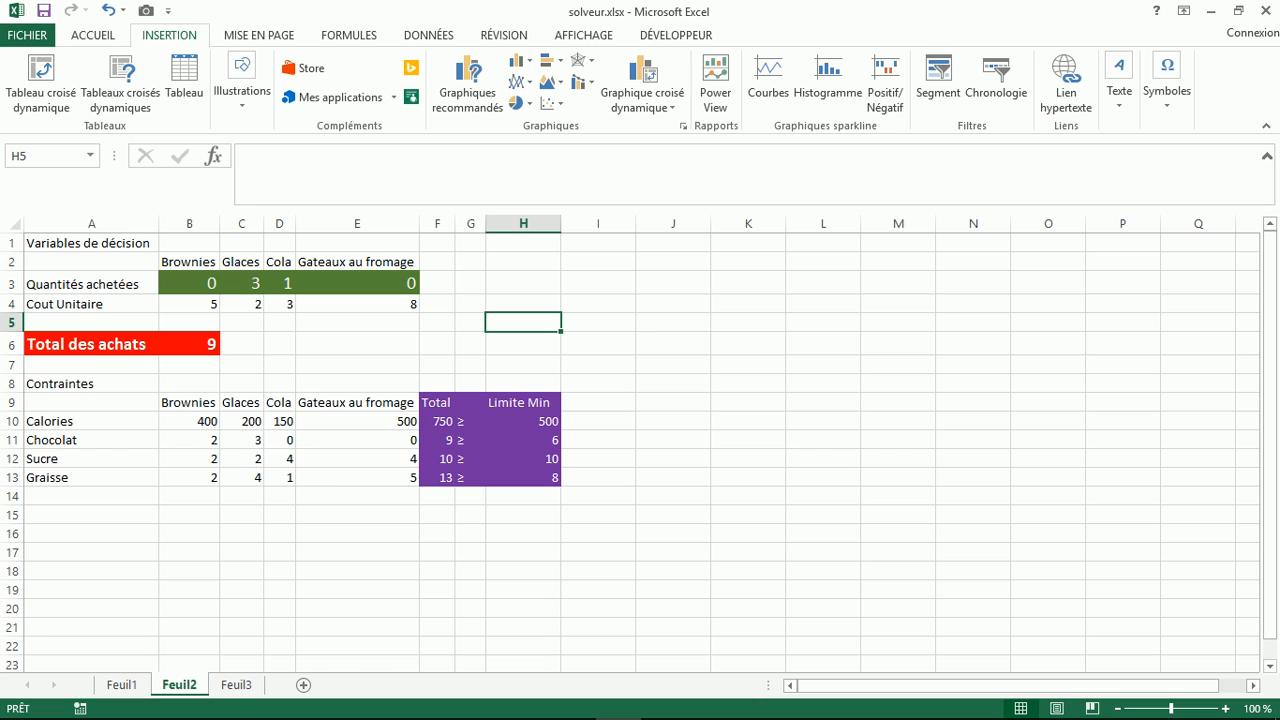
left_click(237, 685)
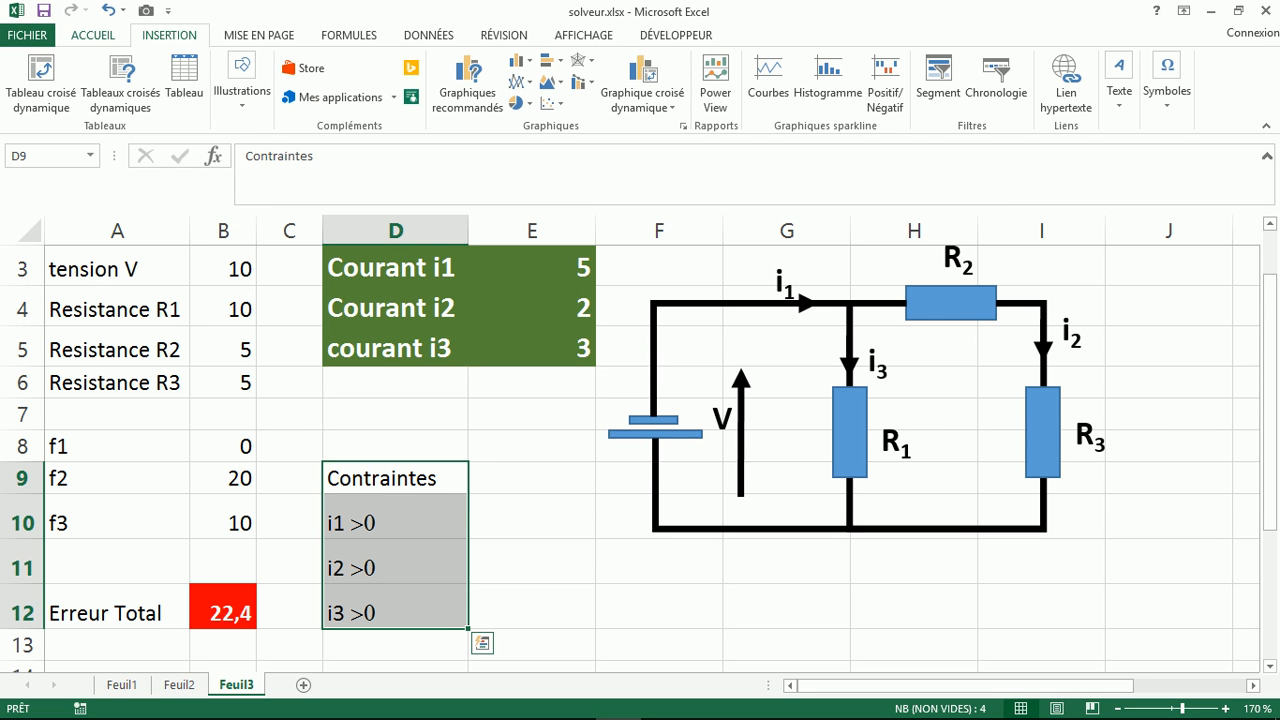
left_click(93, 35)
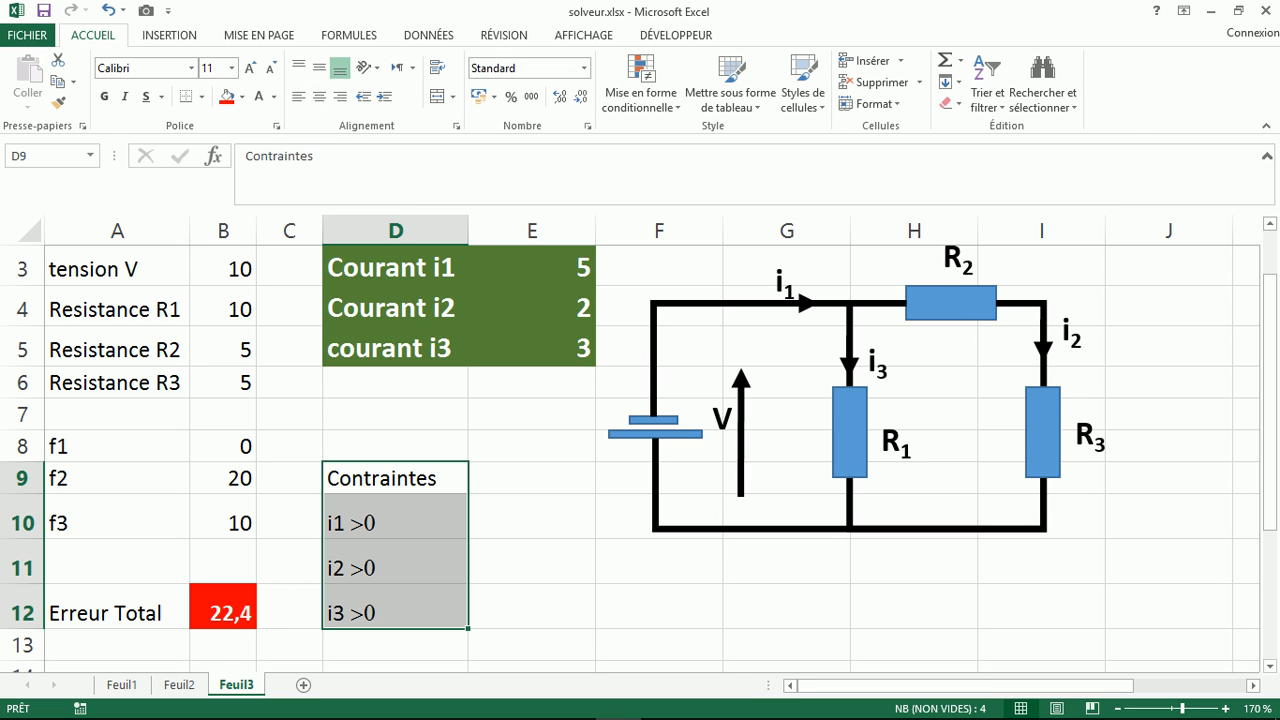
left_click(242, 97)
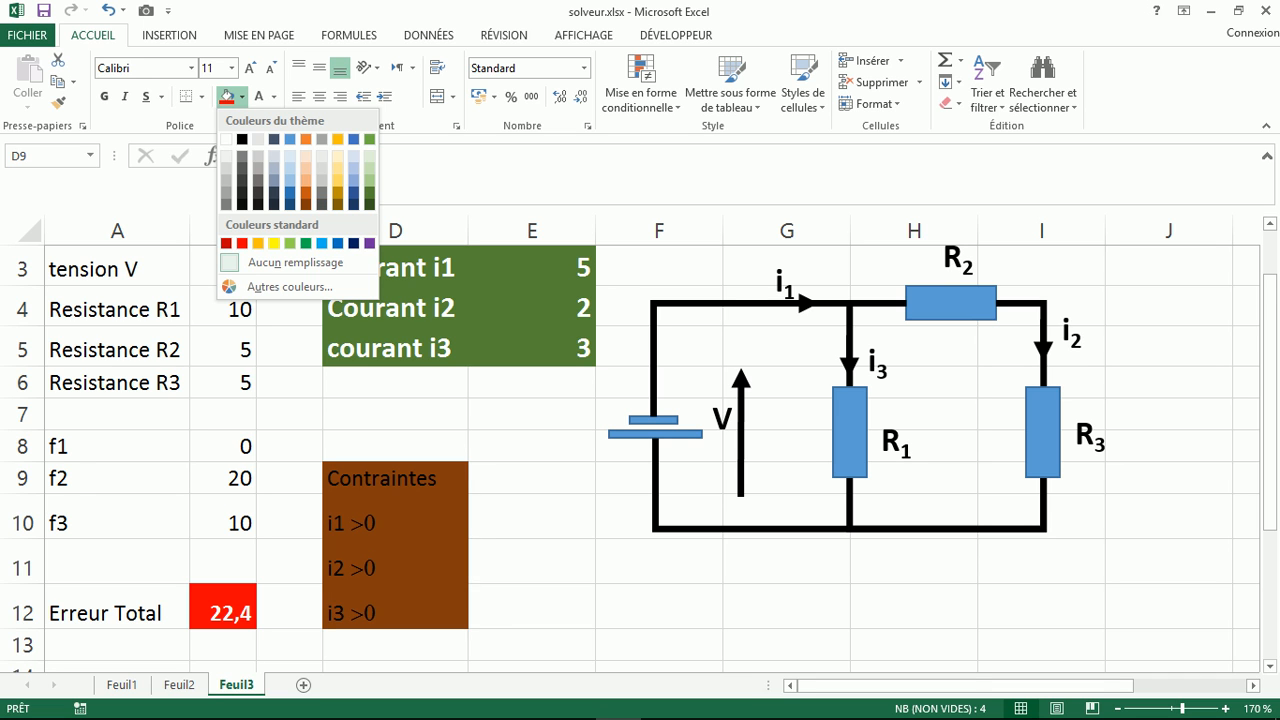
left_click(369, 243)
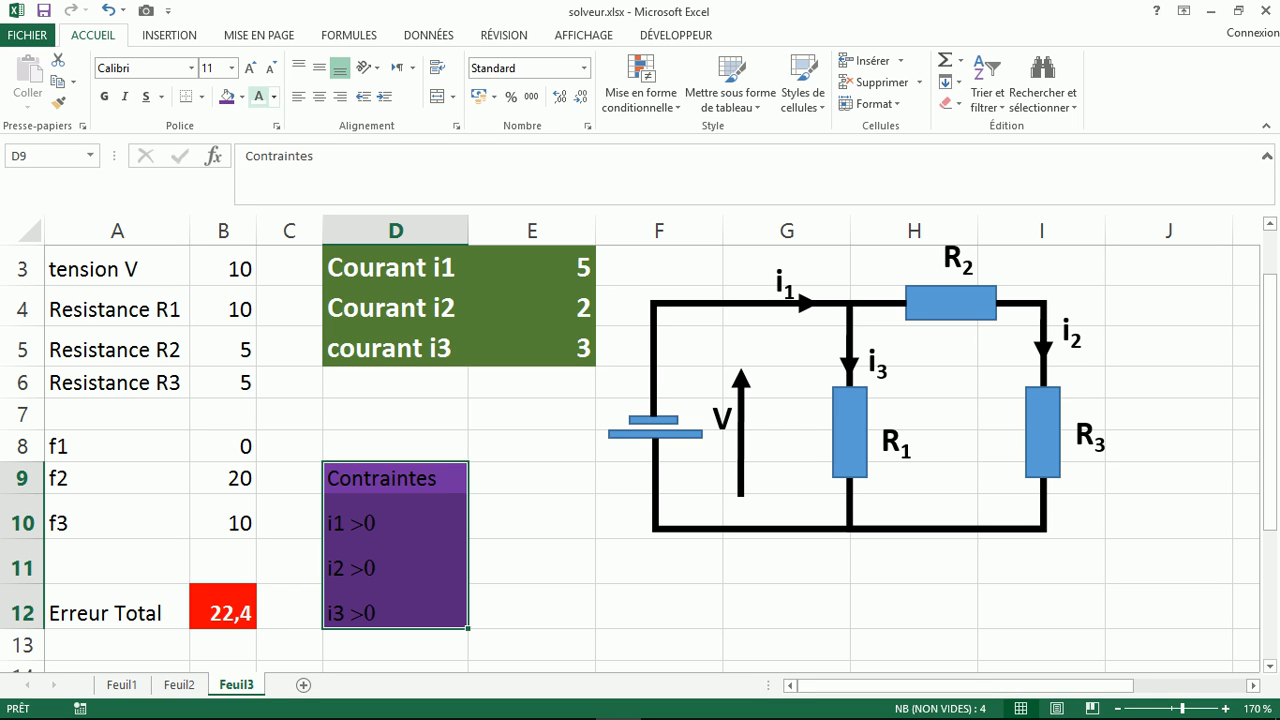
left_click(259, 96)
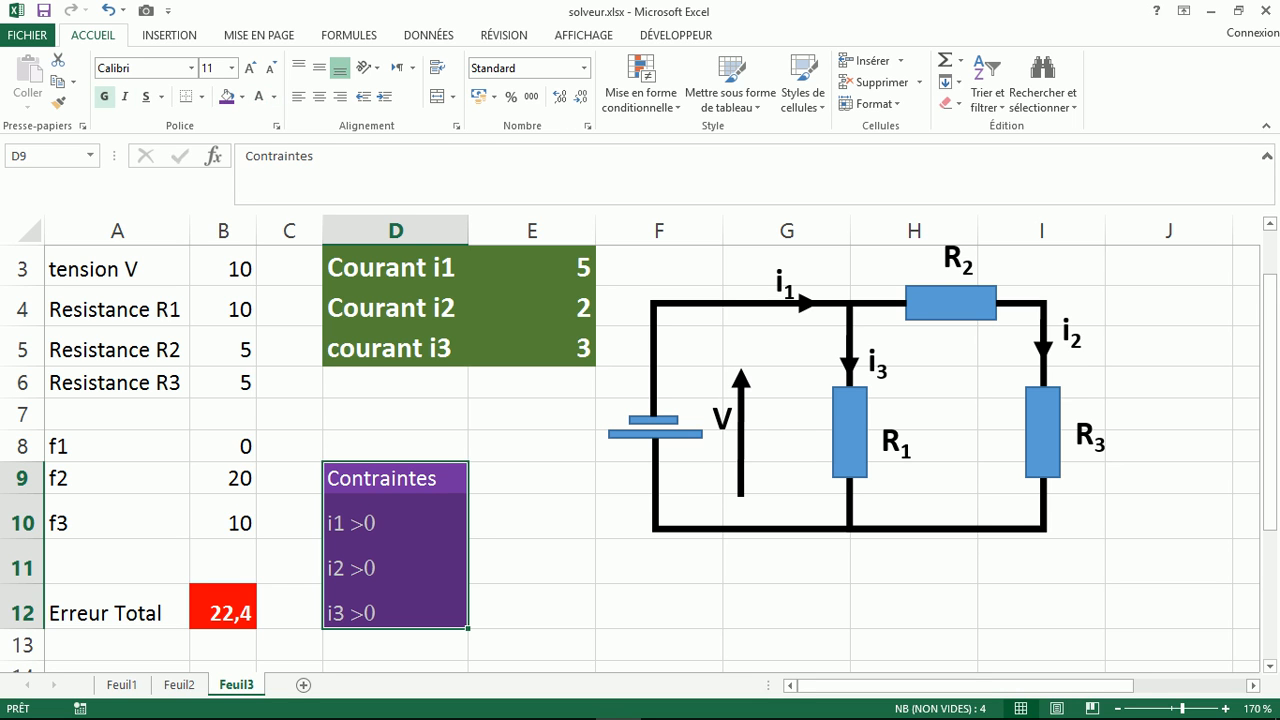
left_click(104, 96)
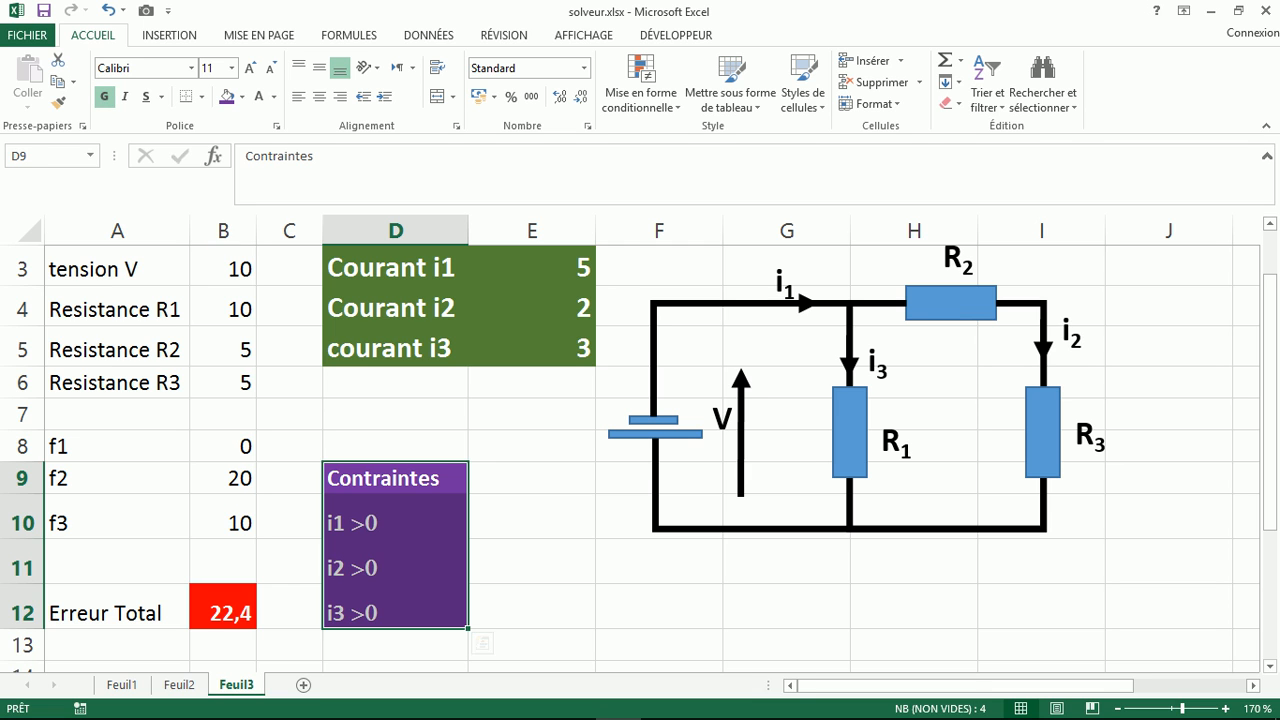
Step: Format the Erreur Total label in A12 with a red fill and bold white text
left_click(117, 607)
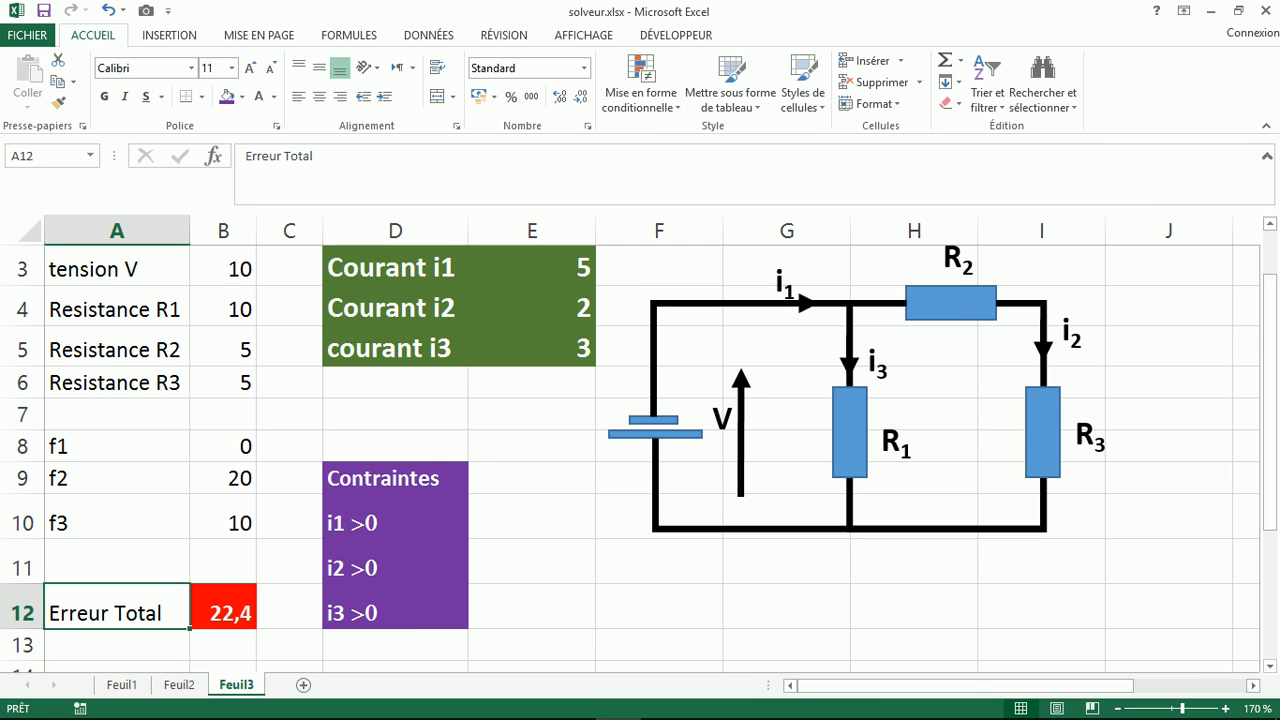
left_click(242, 97)
left_click(241, 243)
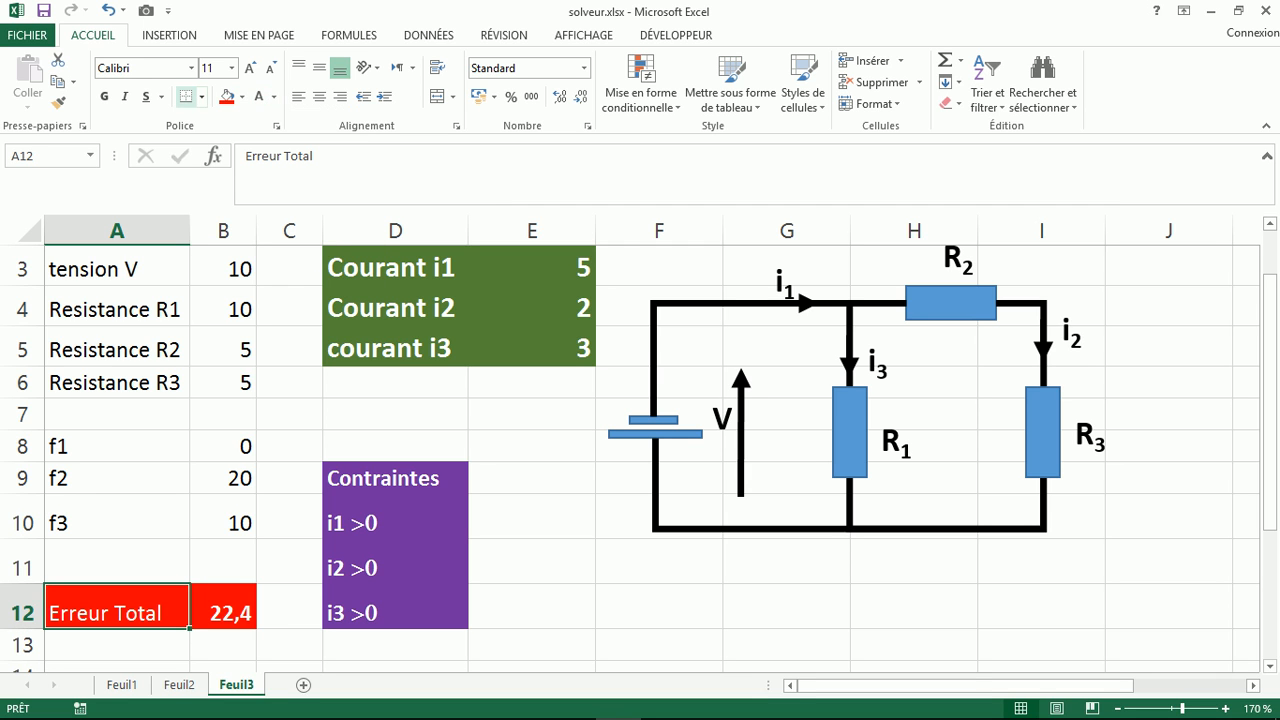
left_click(104, 97)
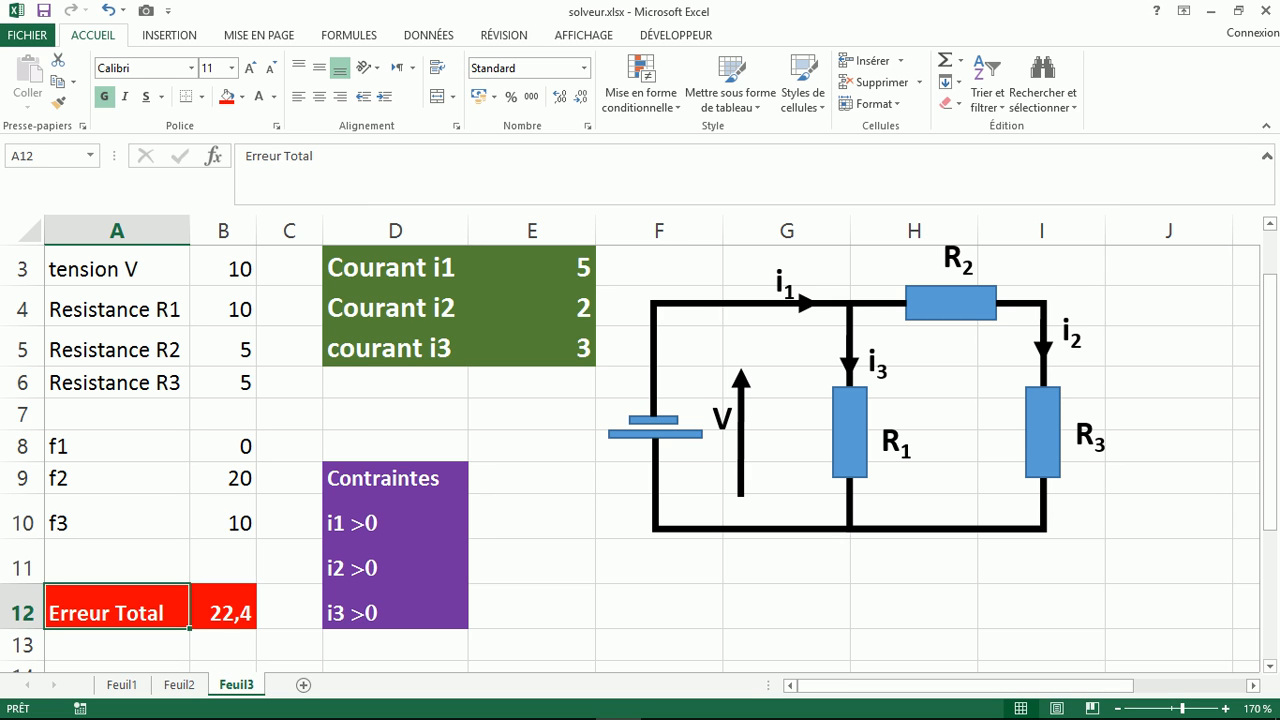
Step: Merge and center cells D2:E2 above the currents and enter the heading Variables de décision
left_click(1270, 224)
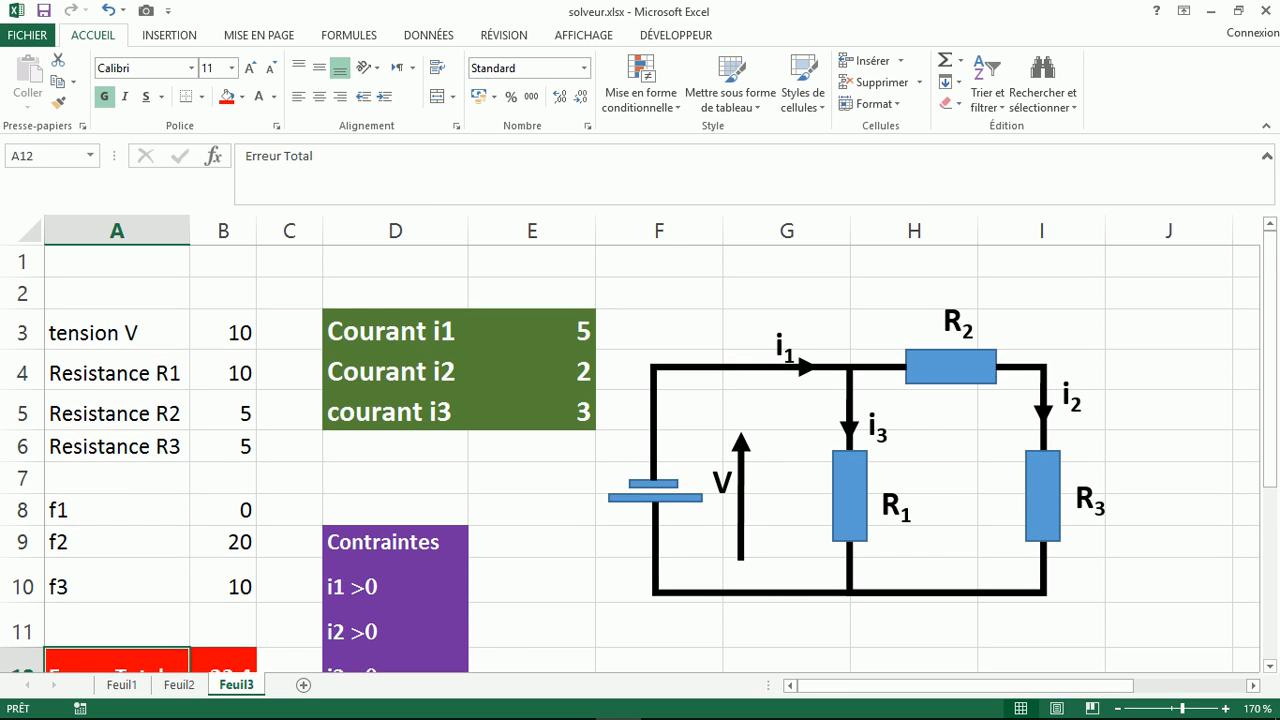
left_click(395, 293)
left_click_drag(395, 293, 532, 293)
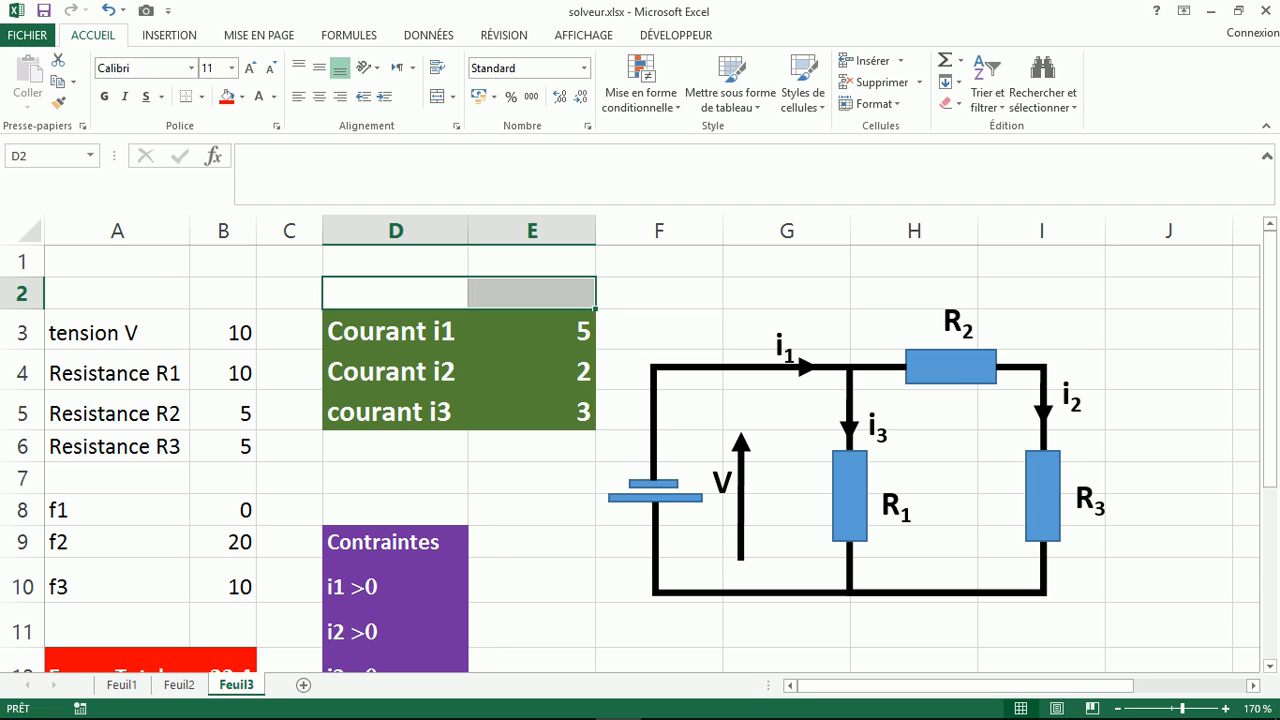
left_click(437, 97)
type("Var")
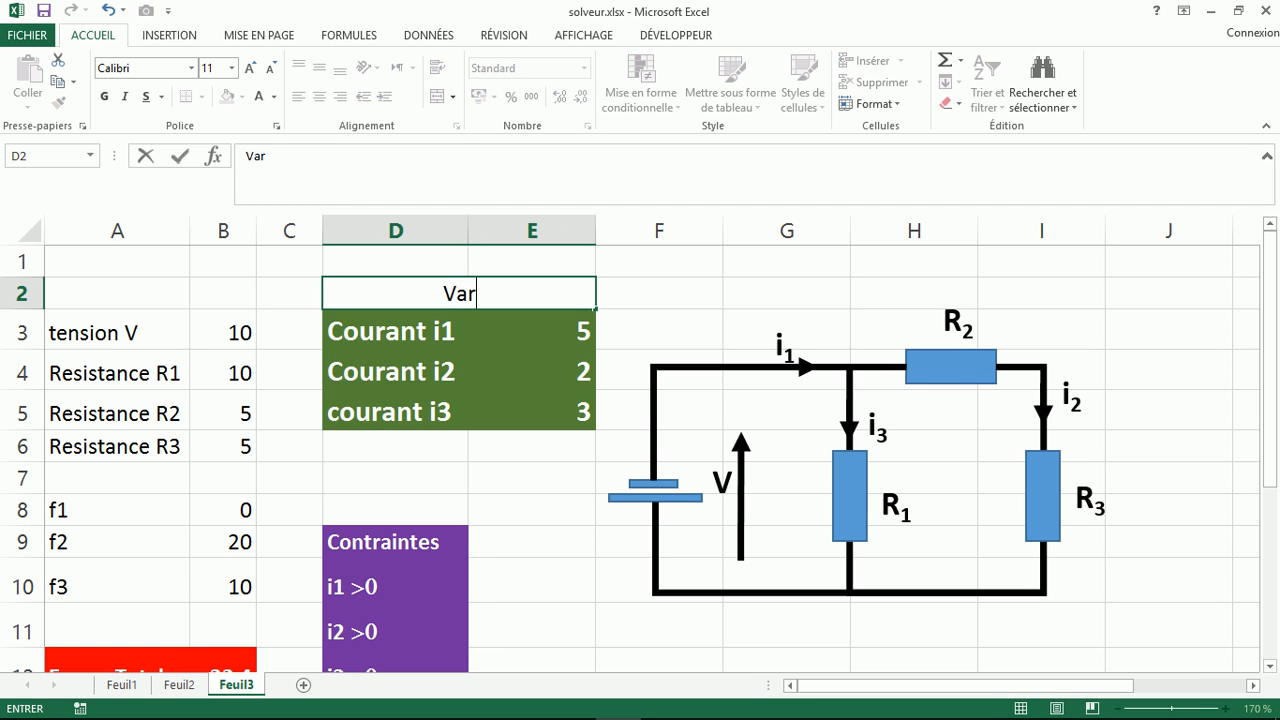
type("iables")
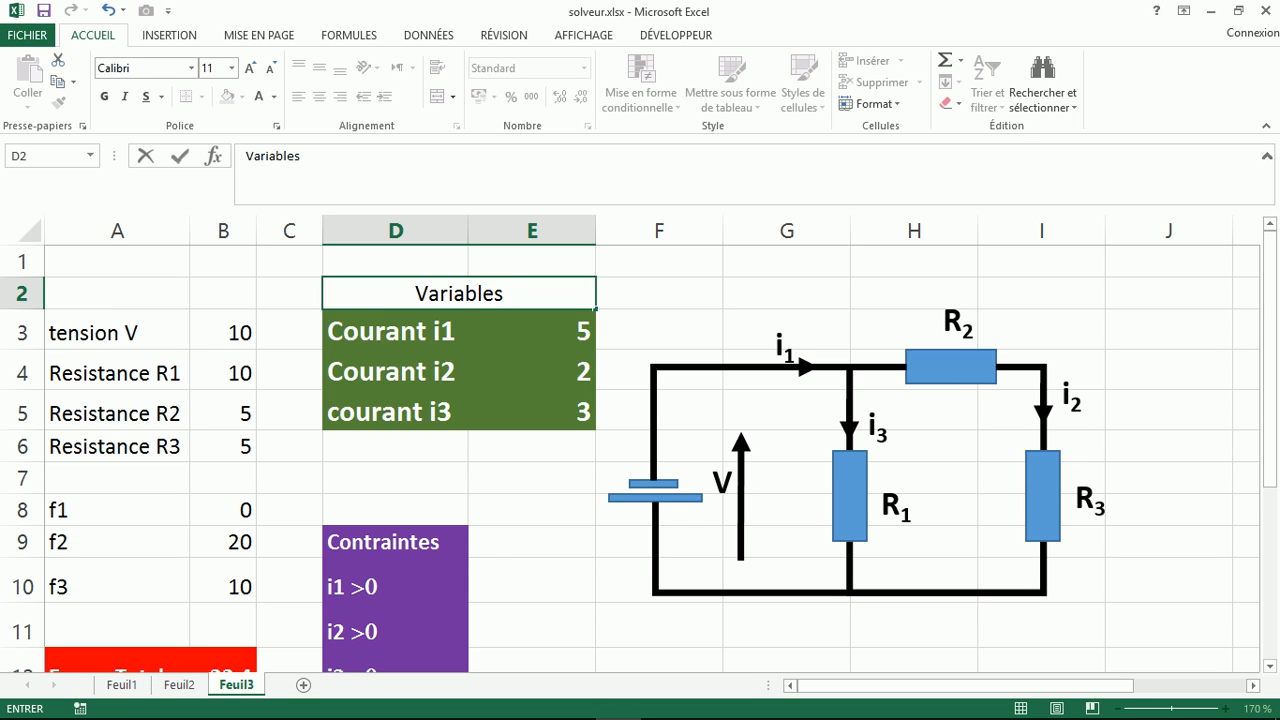
type(" de")
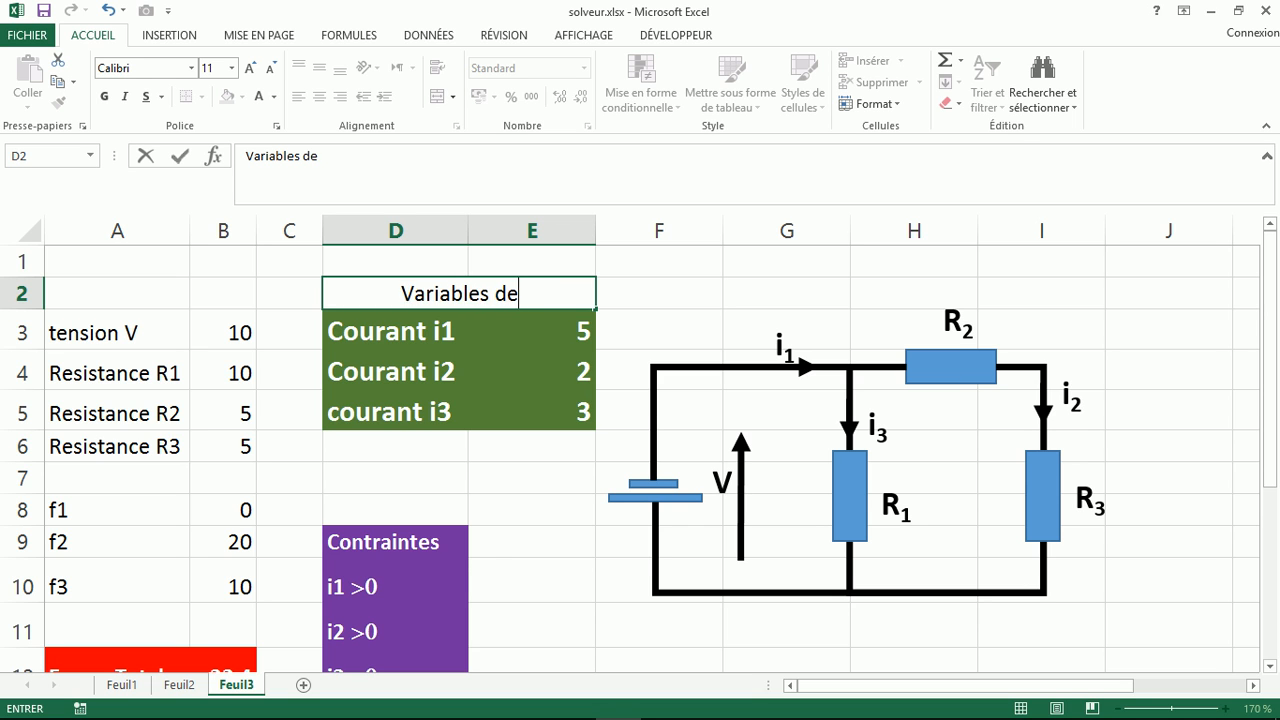
type(" décision")
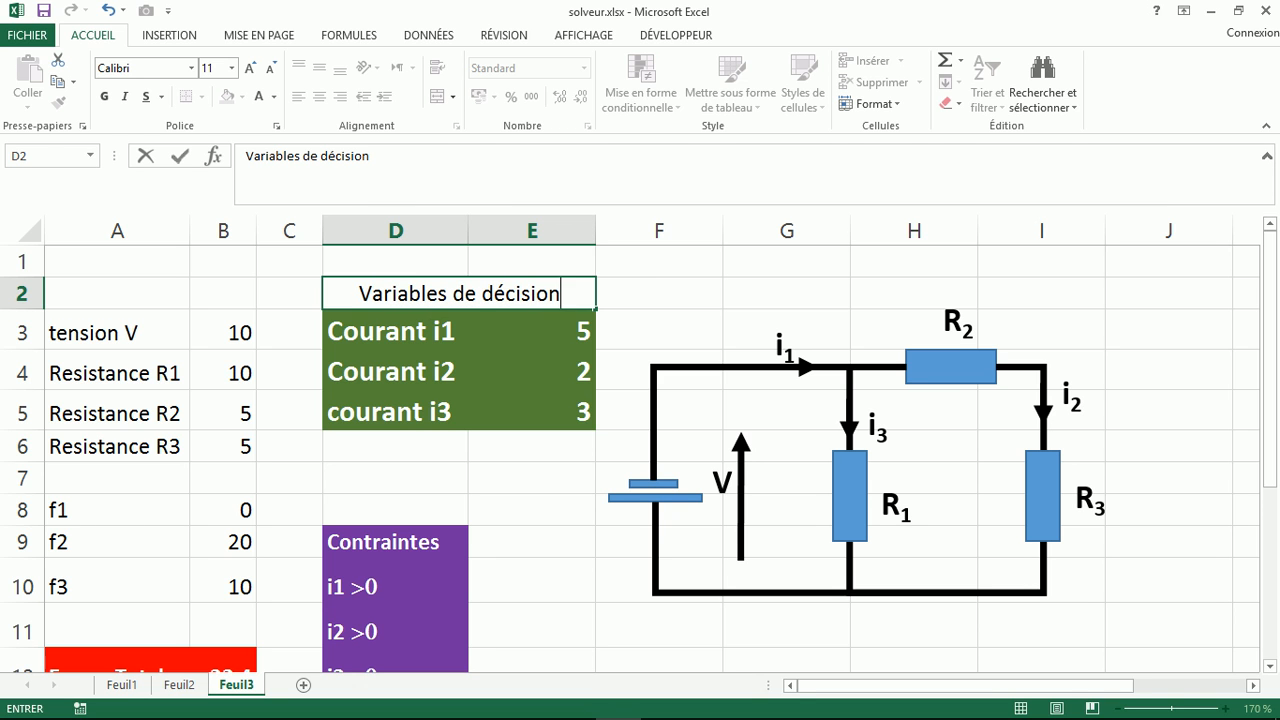
key("Return")
Step: Format the variables block D2:E5 with a dark green fill and bold white text at font size 12
left_click_drag(459, 294, 532, 411)
left_click(241, 96)
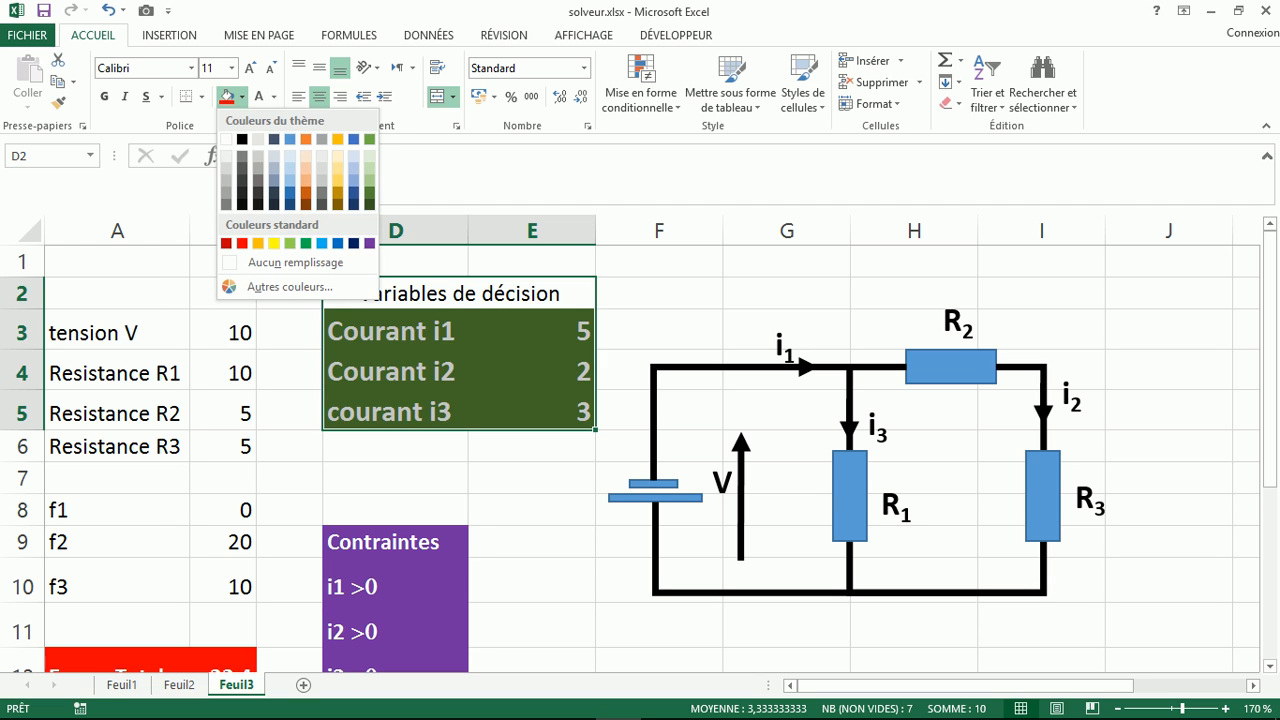
left_click(369, 193)
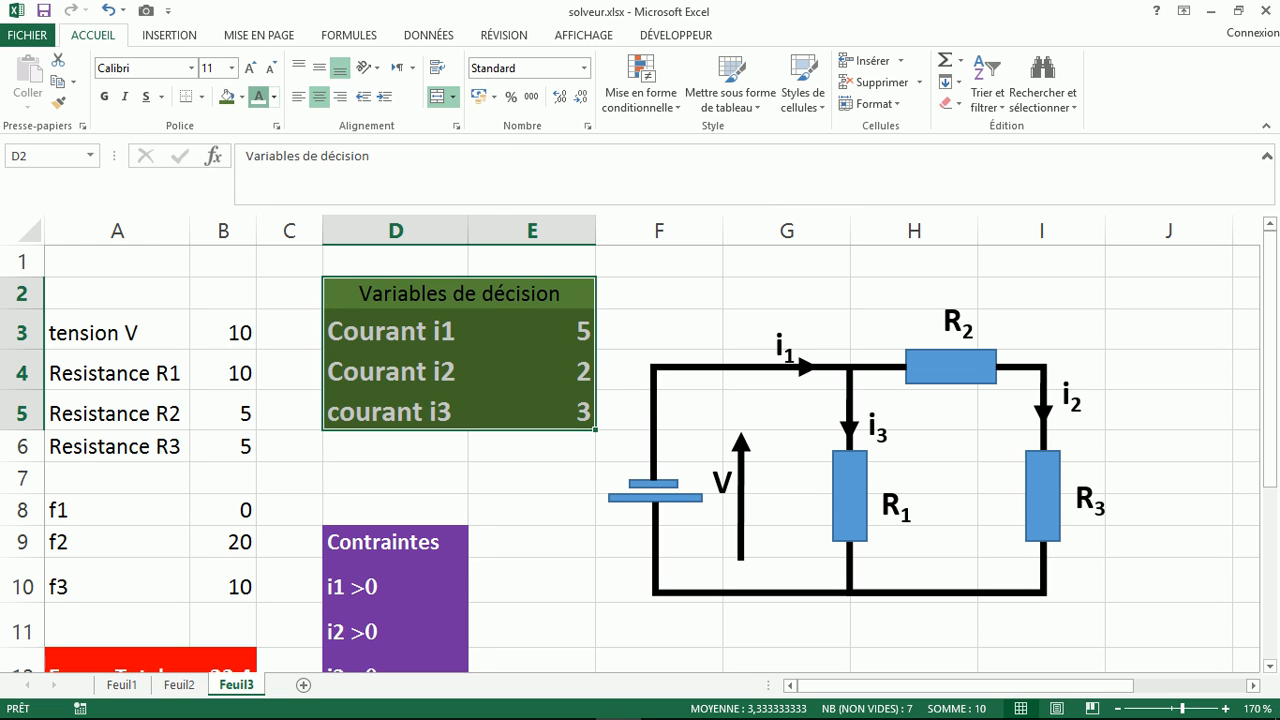
left_click(258, 96)
left_click(104, 96)
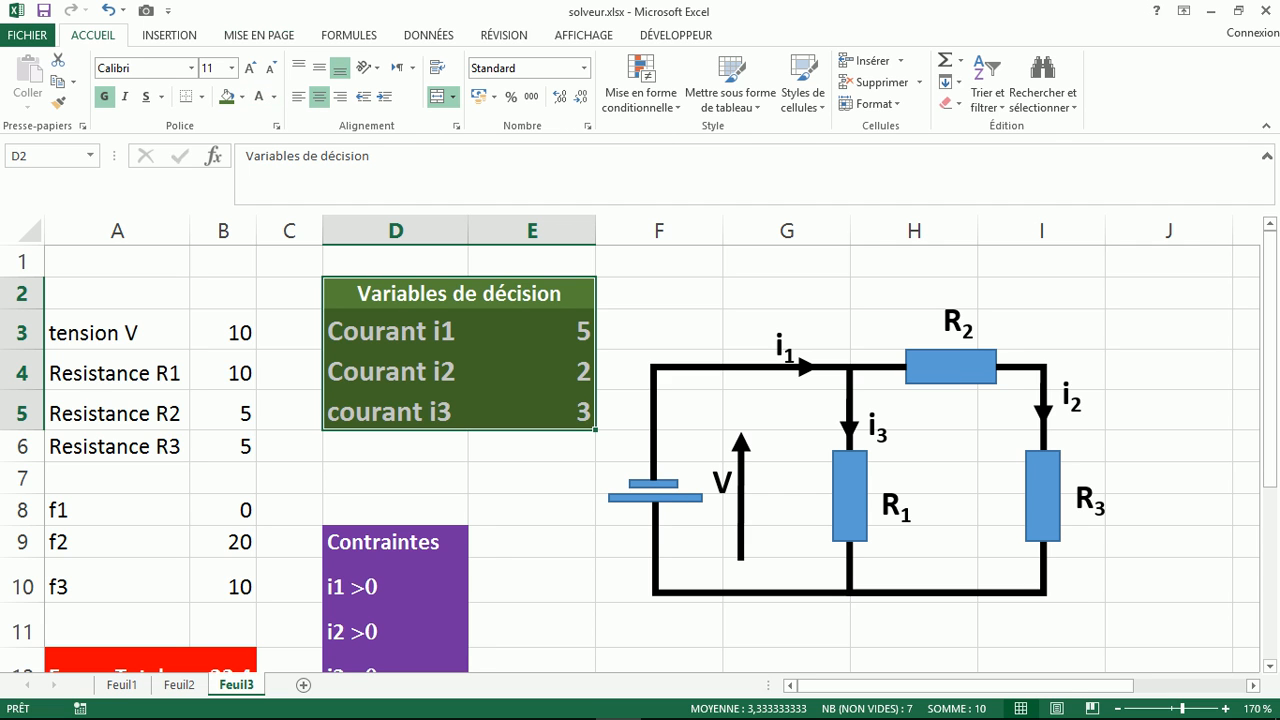
left_click(250, 68)
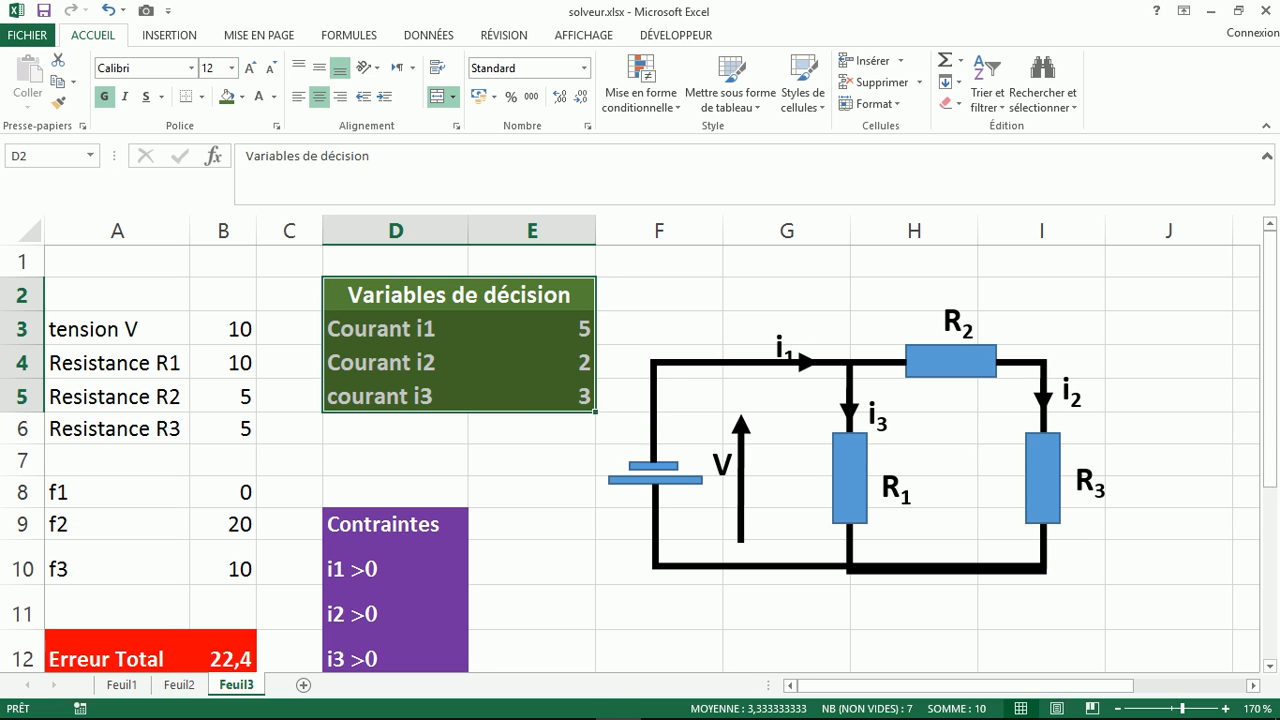
Step: Deselect the variables block and collapse the ribbon to show more of the sheet
left_click(395, 396)
left_click(532, 607)
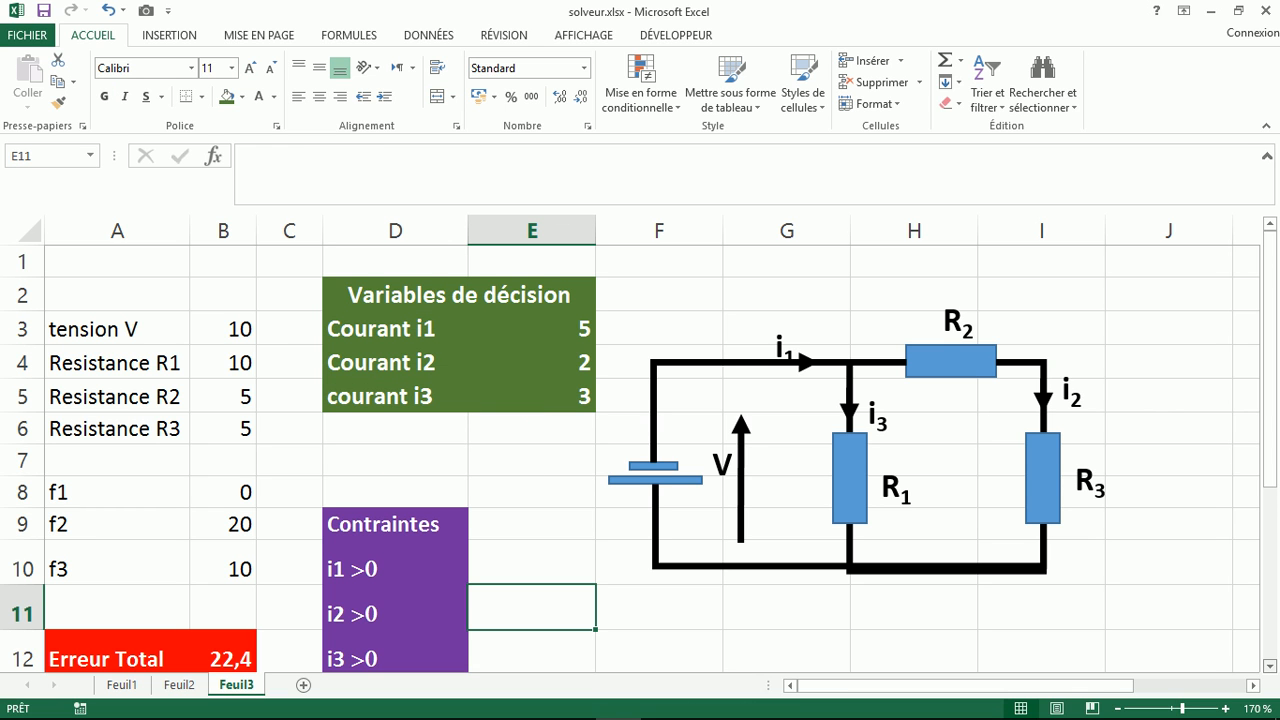
scroll(640, 450, "down", 1)
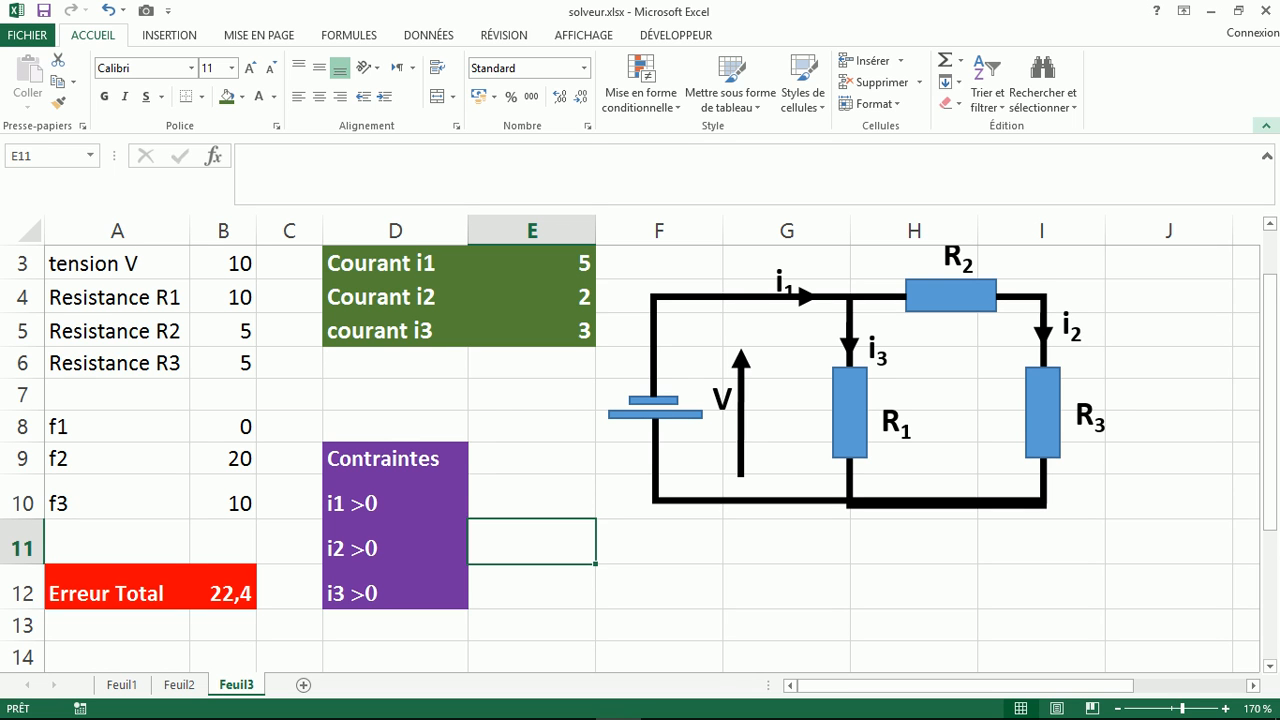
left_click(1266, 126)
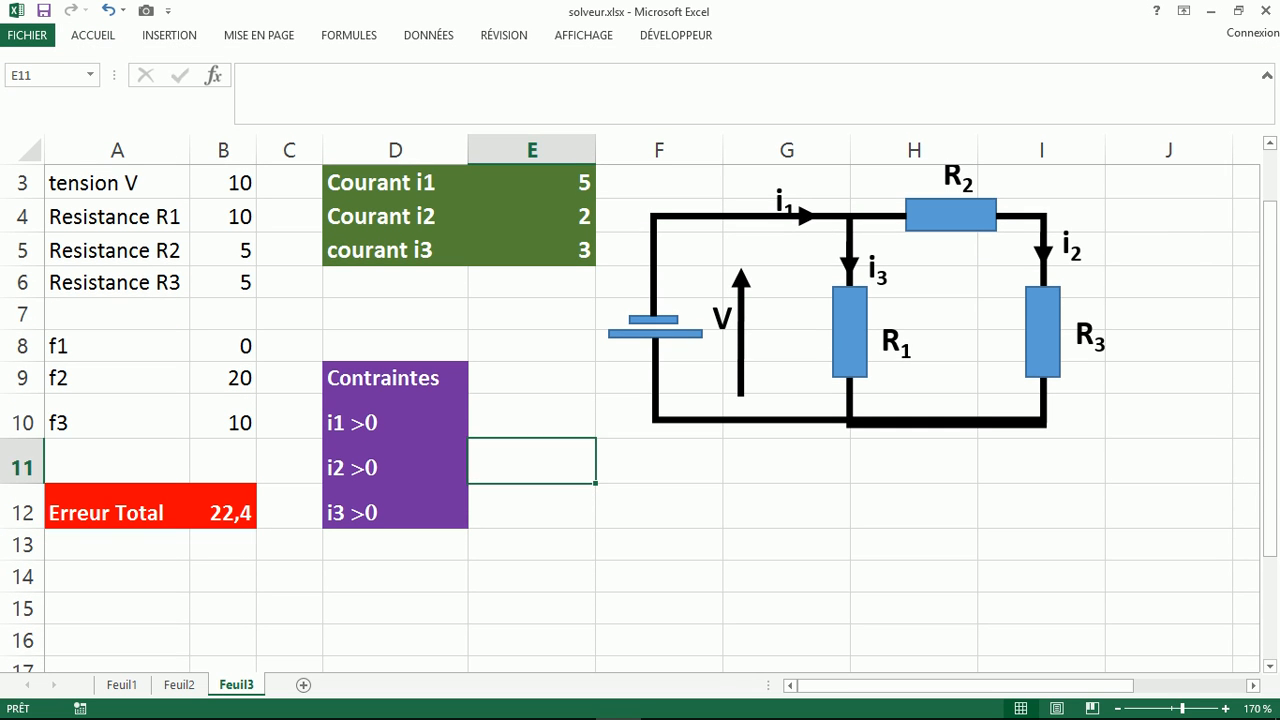
Step: Open the Solver with the Erreur Total cell B12 as the objective and set its goal to Min
left_click(1168, 250)
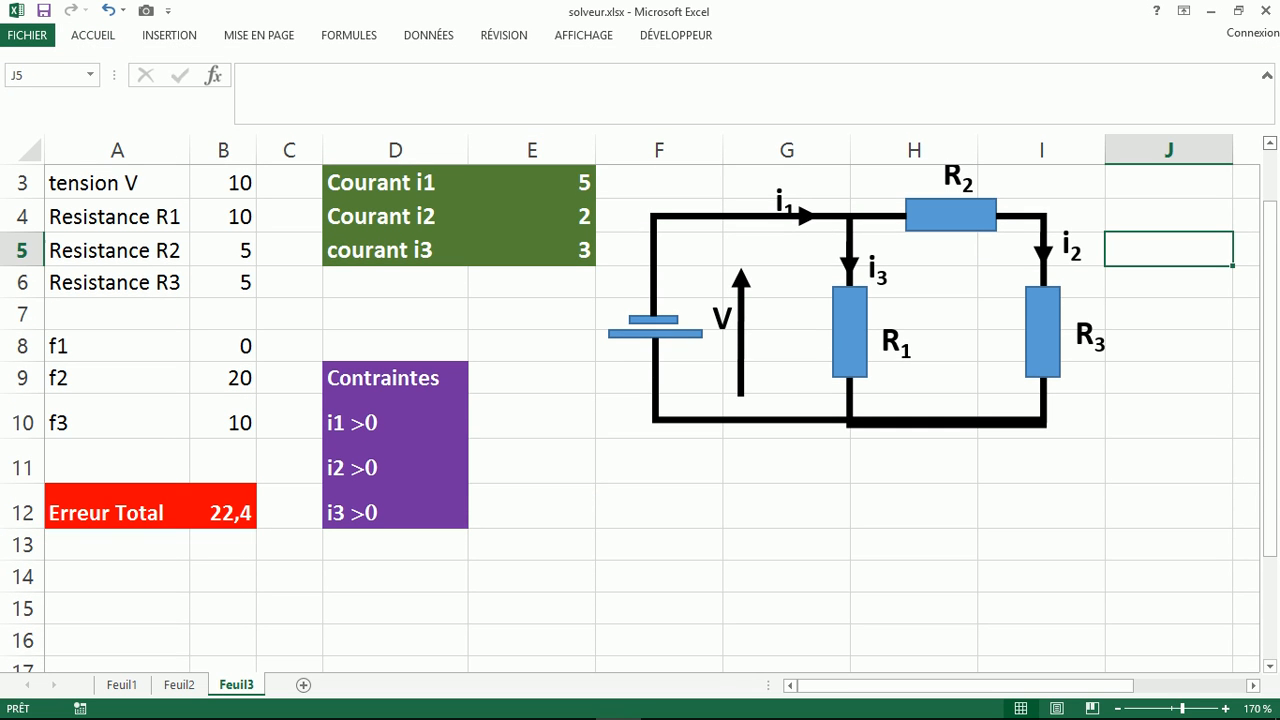
left_click(1270, 143)
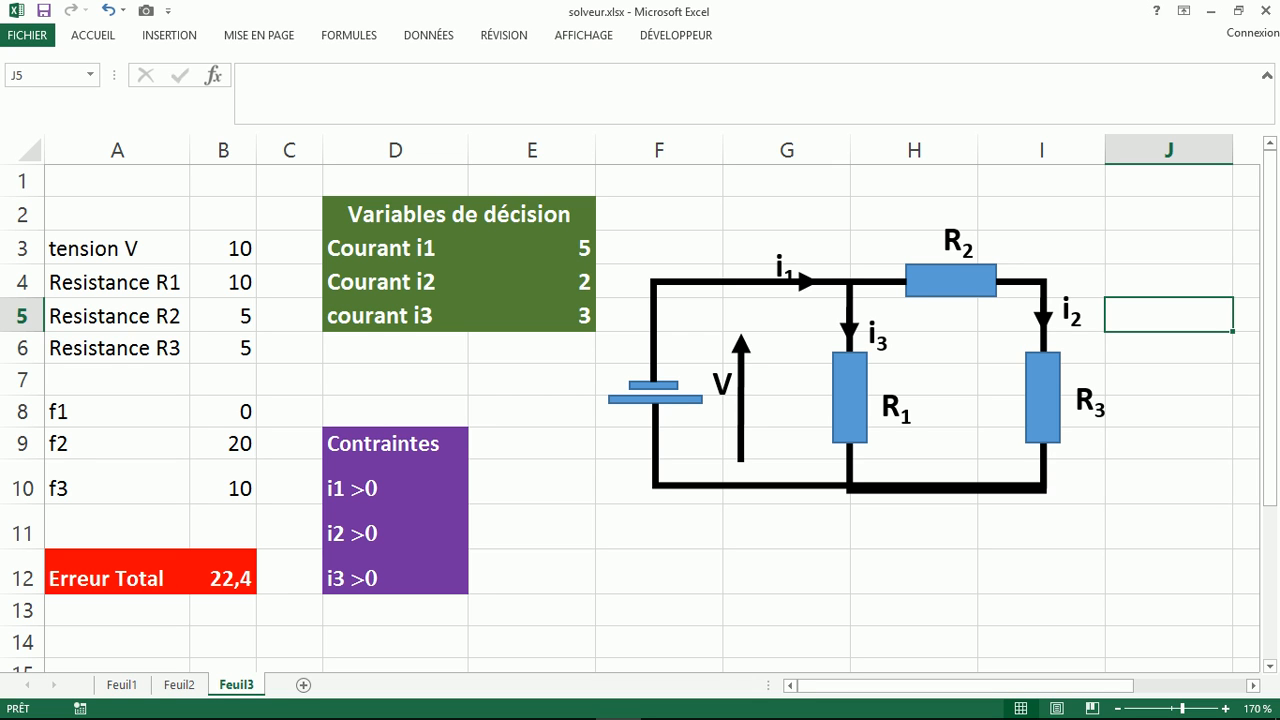
left_click(428, 35)
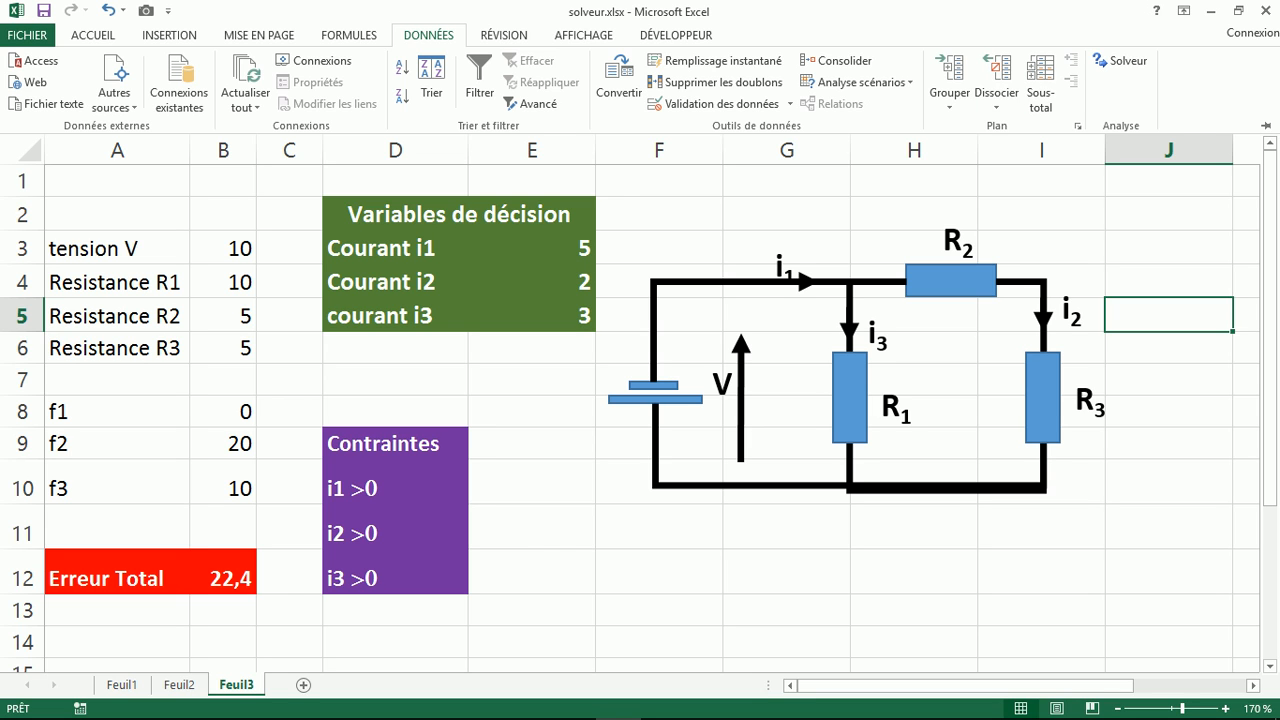
left_click(1121, 61)
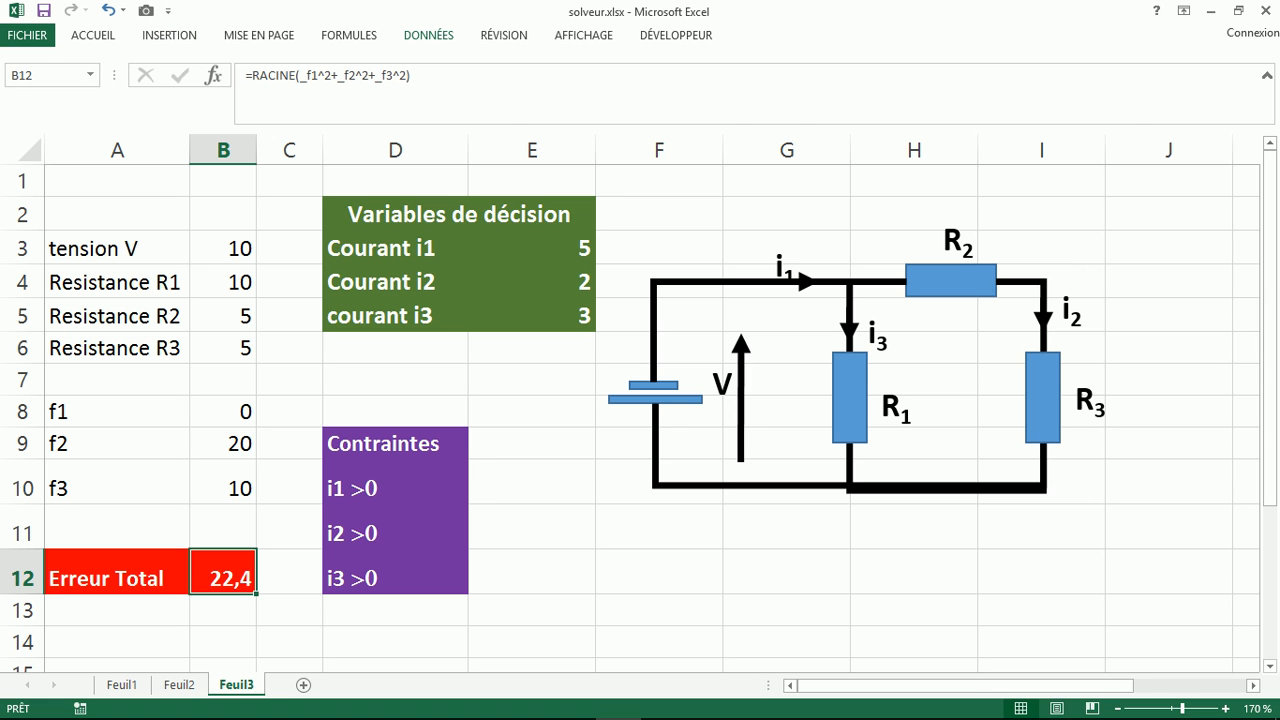
left_click(428, 35)
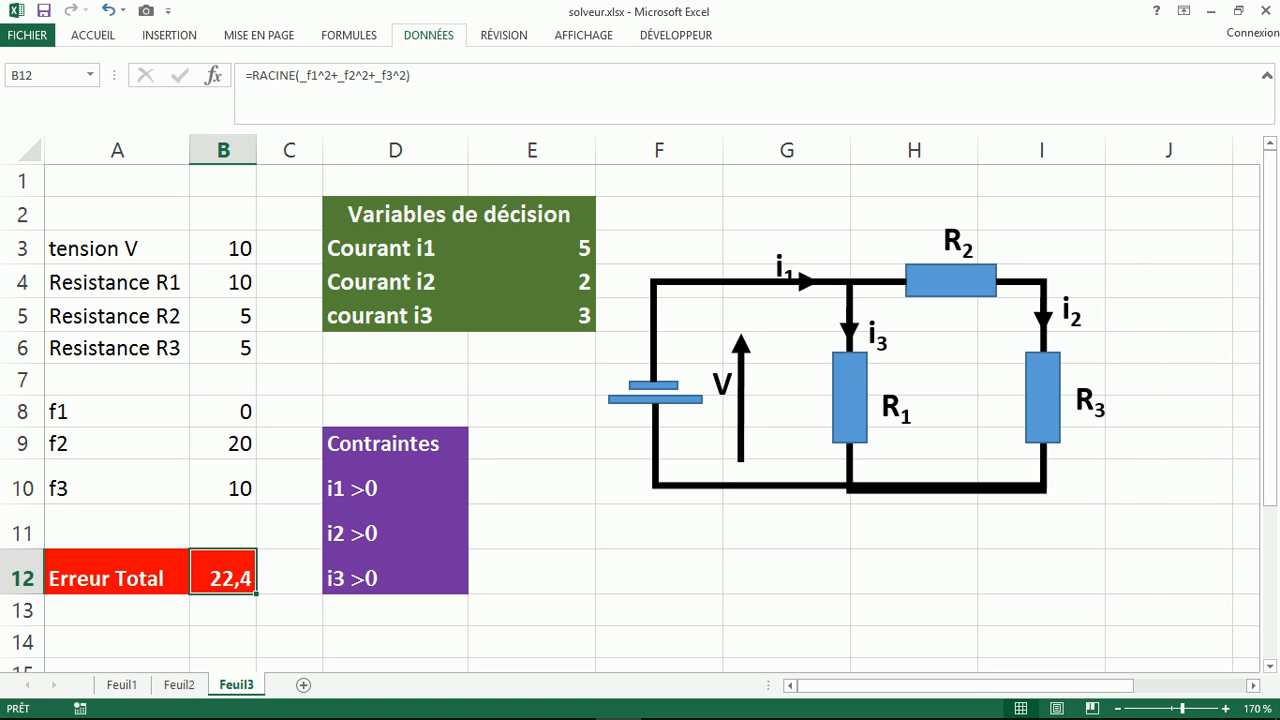
left_click(1122, 61)
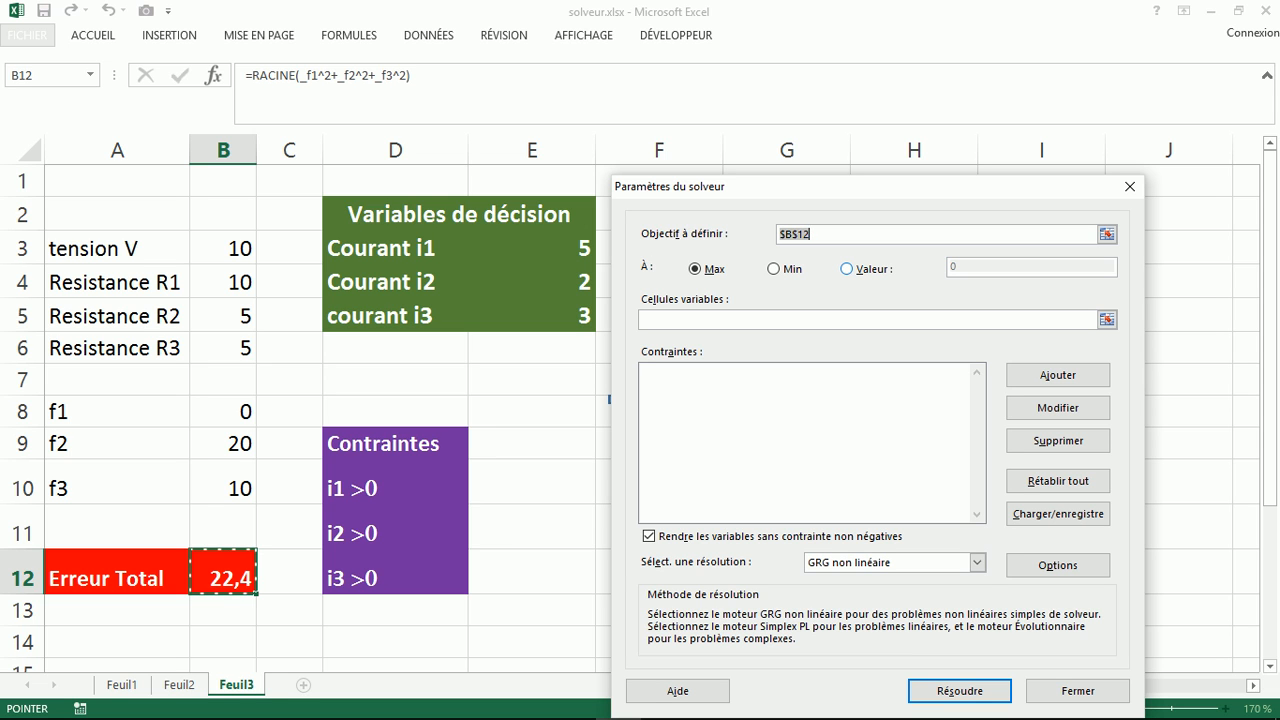
left_click(847, 268)
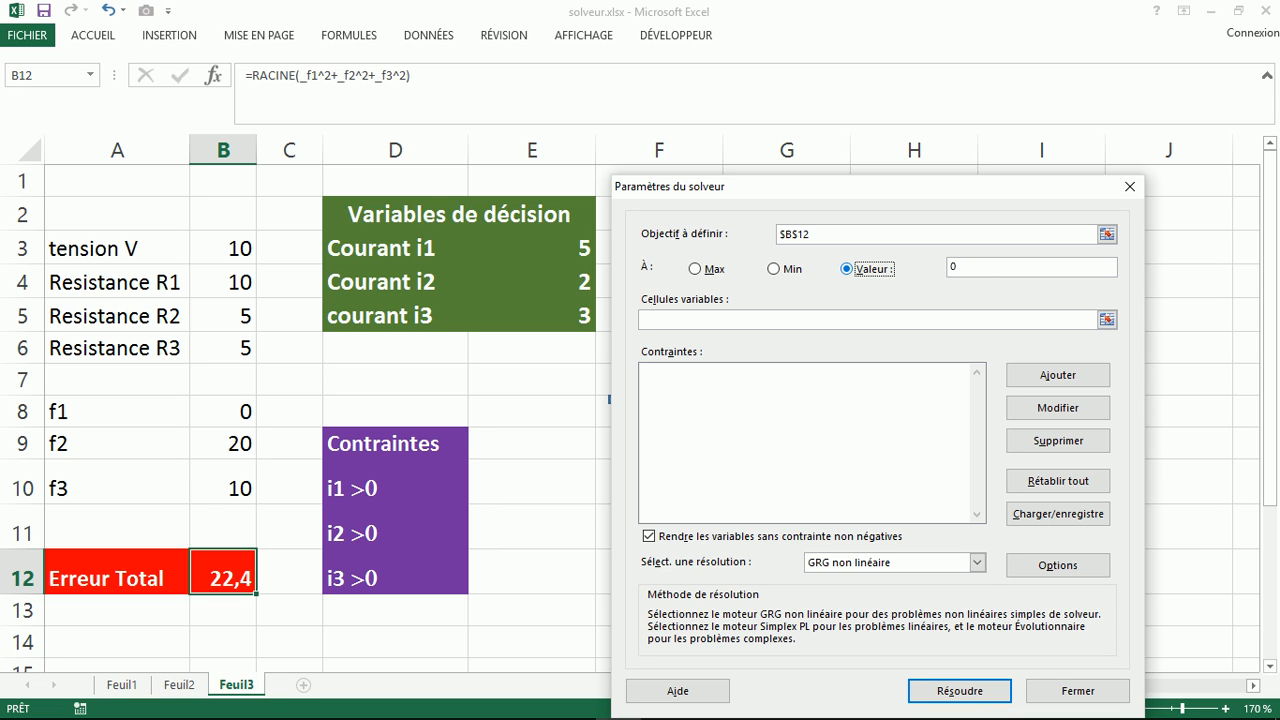
left_click(773, 268)
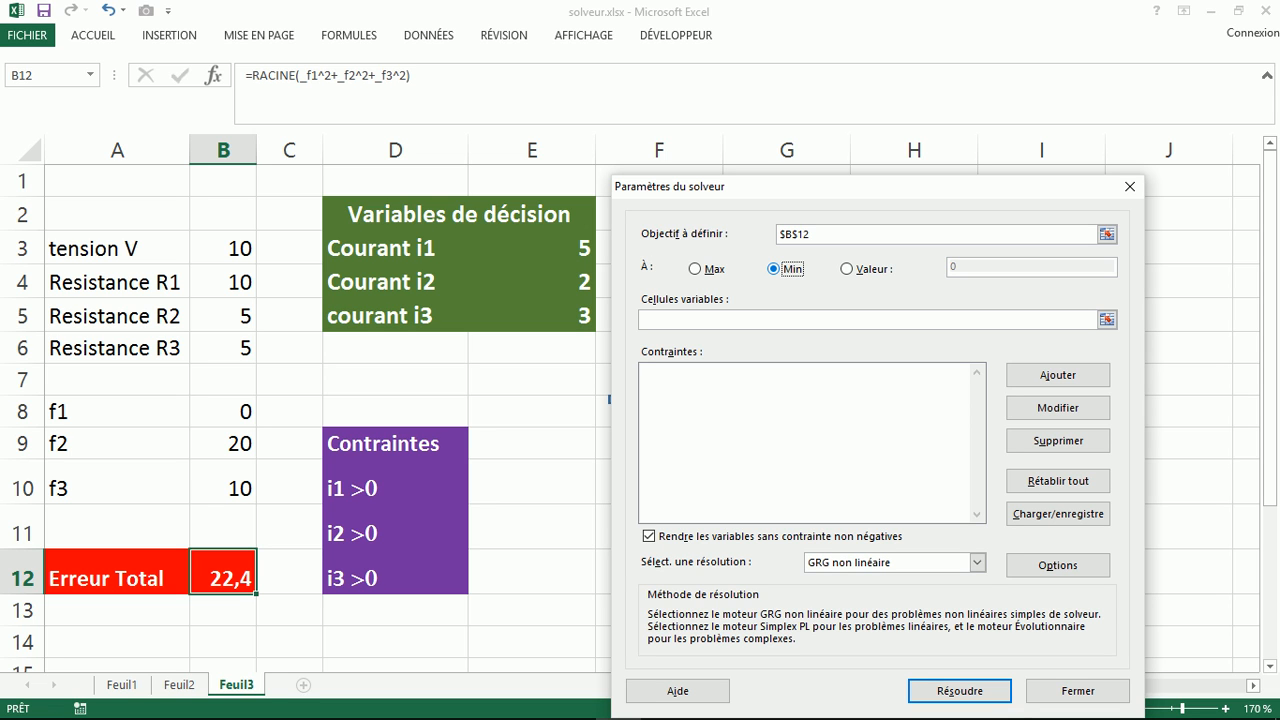
Step: Set the Solver's variable cells to the three current values in $E$3:$E$5
left_click(850, 320)
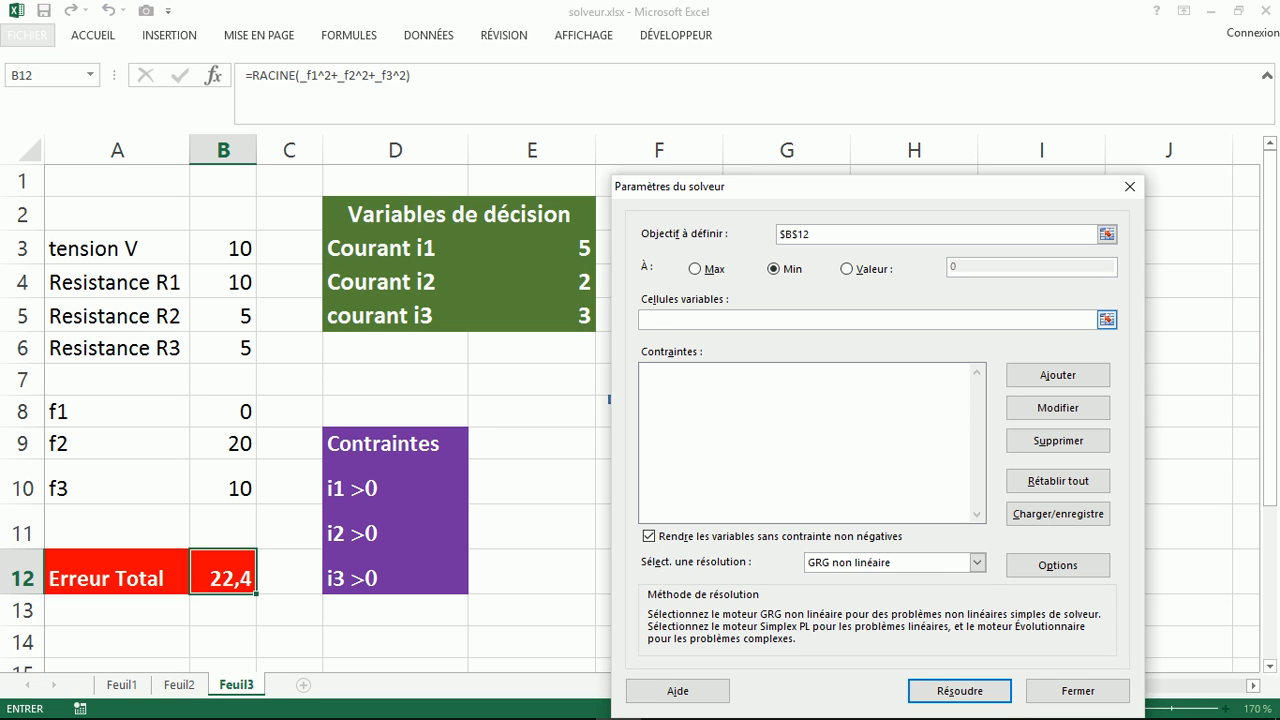
left_click_drag(530, 248, 580, 320)
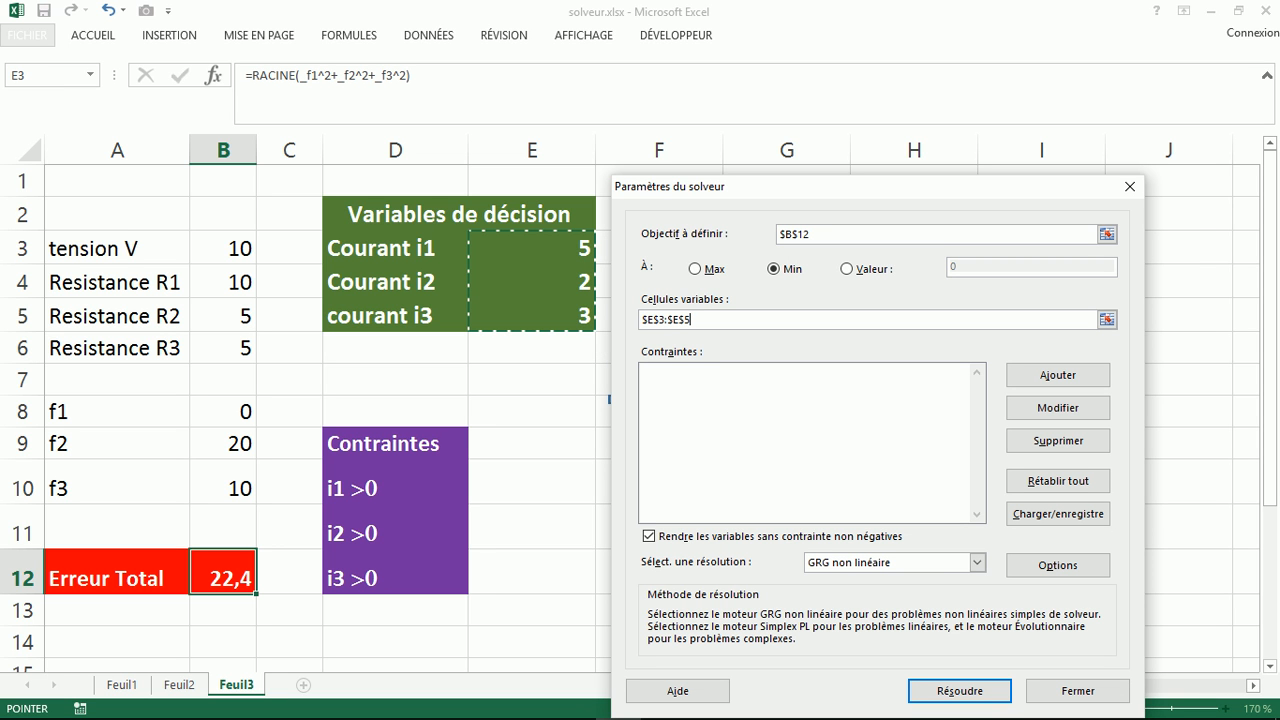
left_click(803, 385)
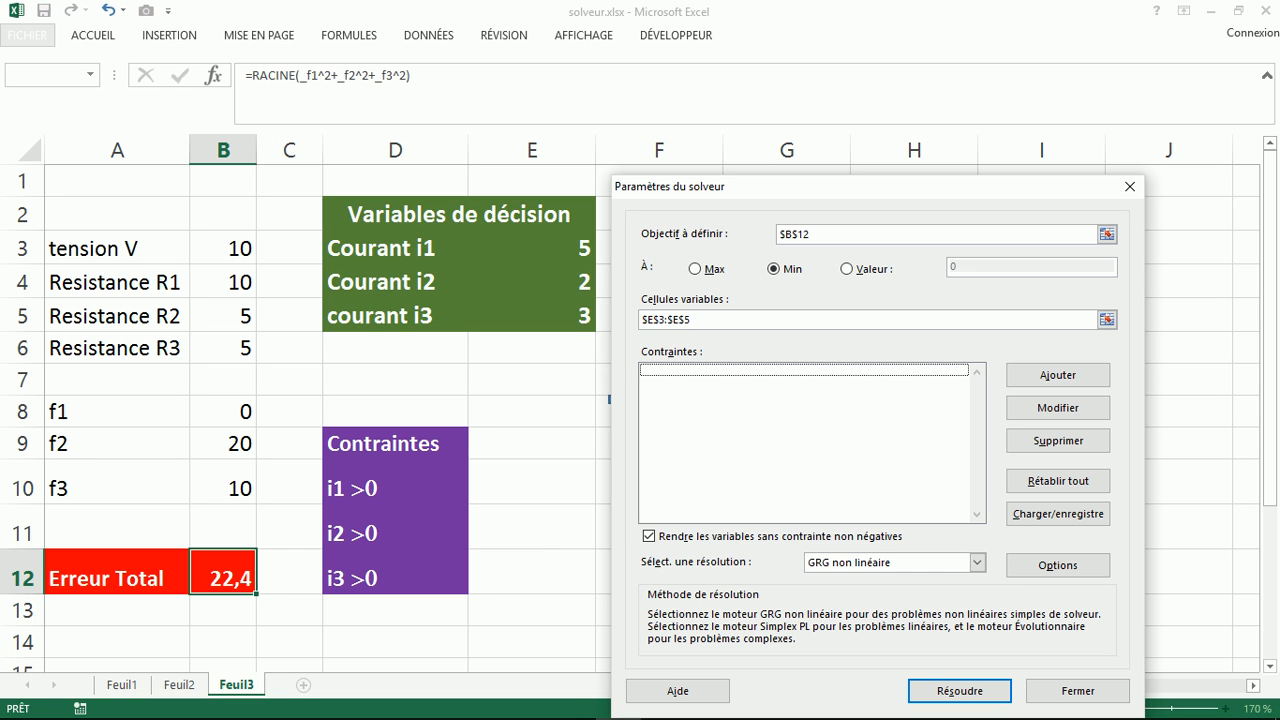
Step: Add the Solver constraint _I1 >= 0, choosing the cell reference from the list of defined names
left_click(1058, 375)
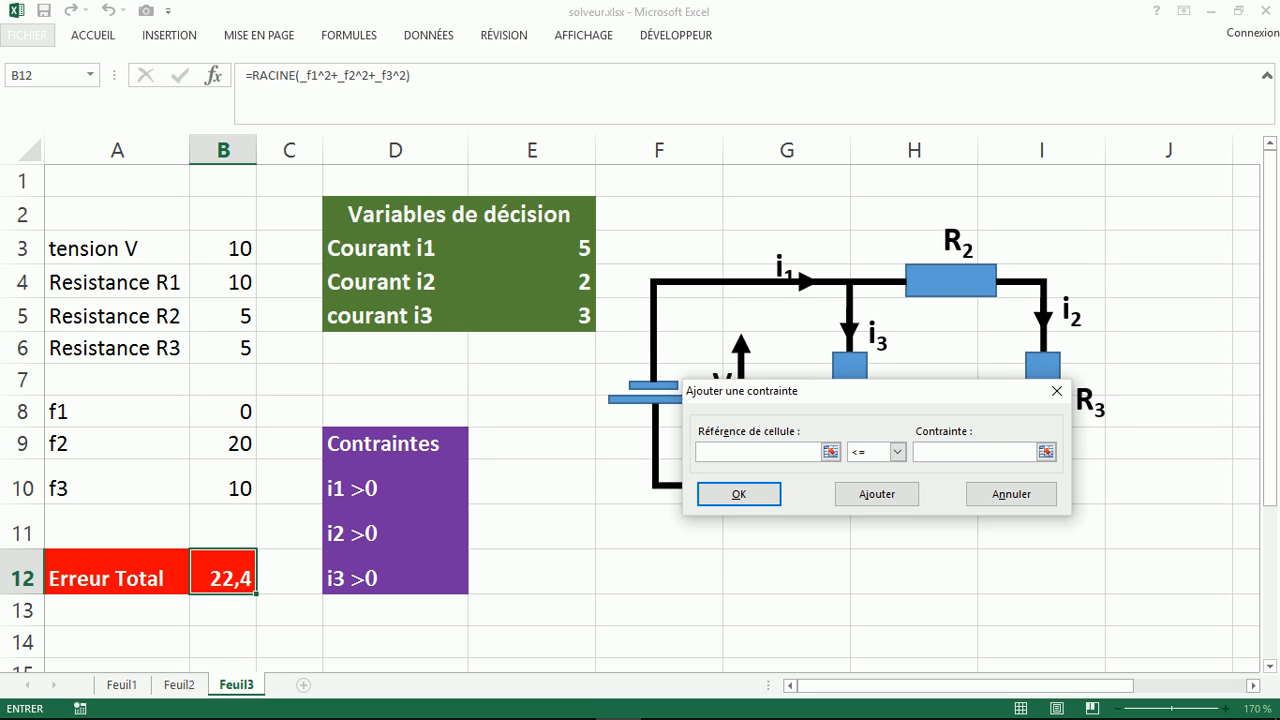
key("F3")
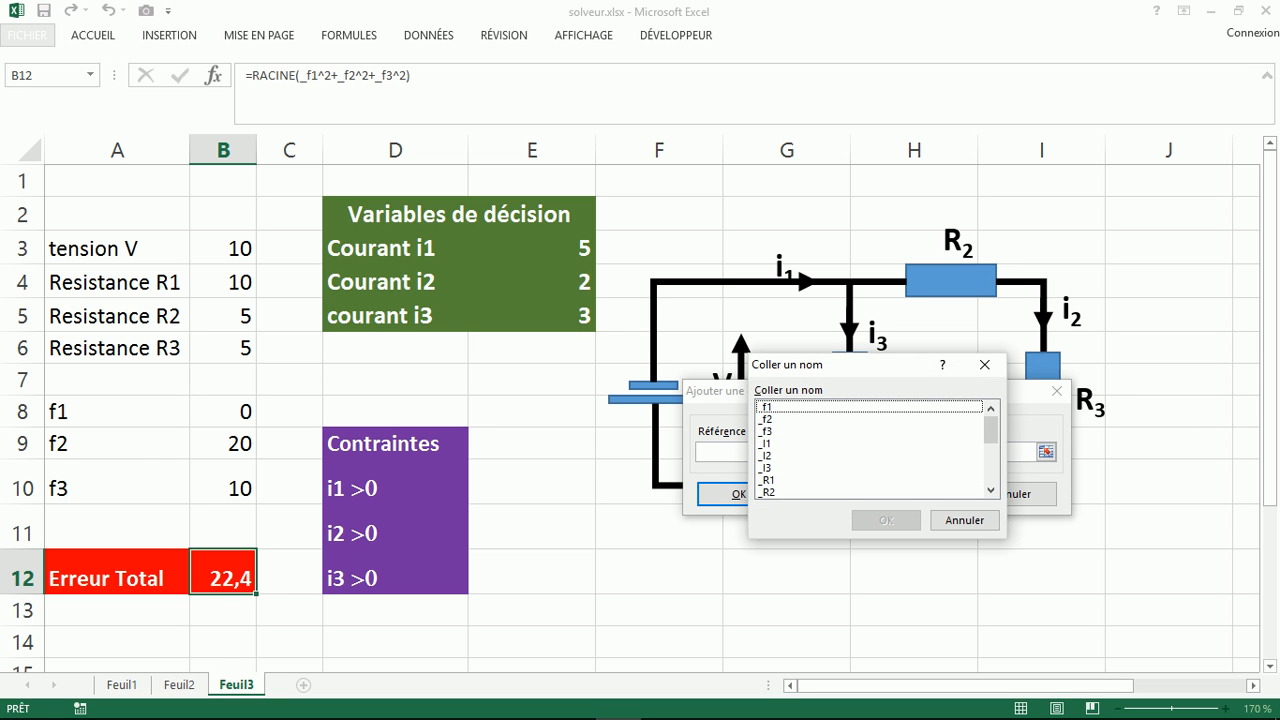
key("Down")
key("Down")
key("Down")
key("Return")
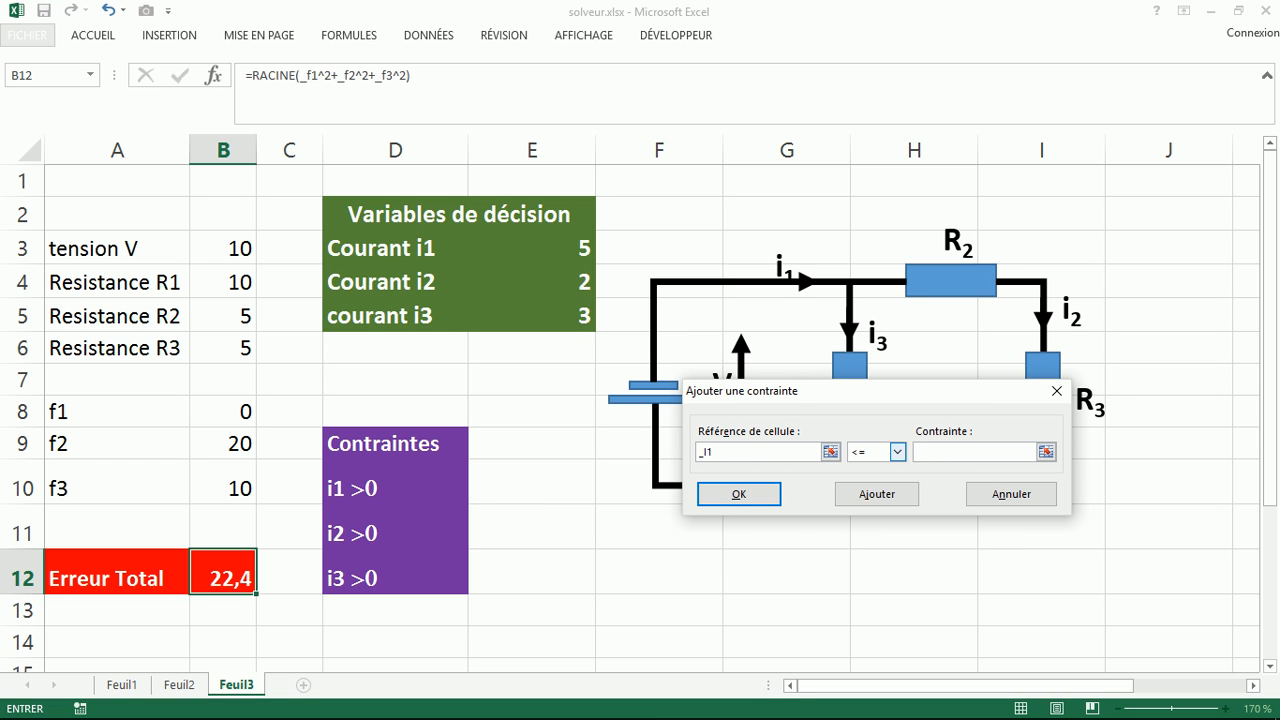
left_click(897, 452)
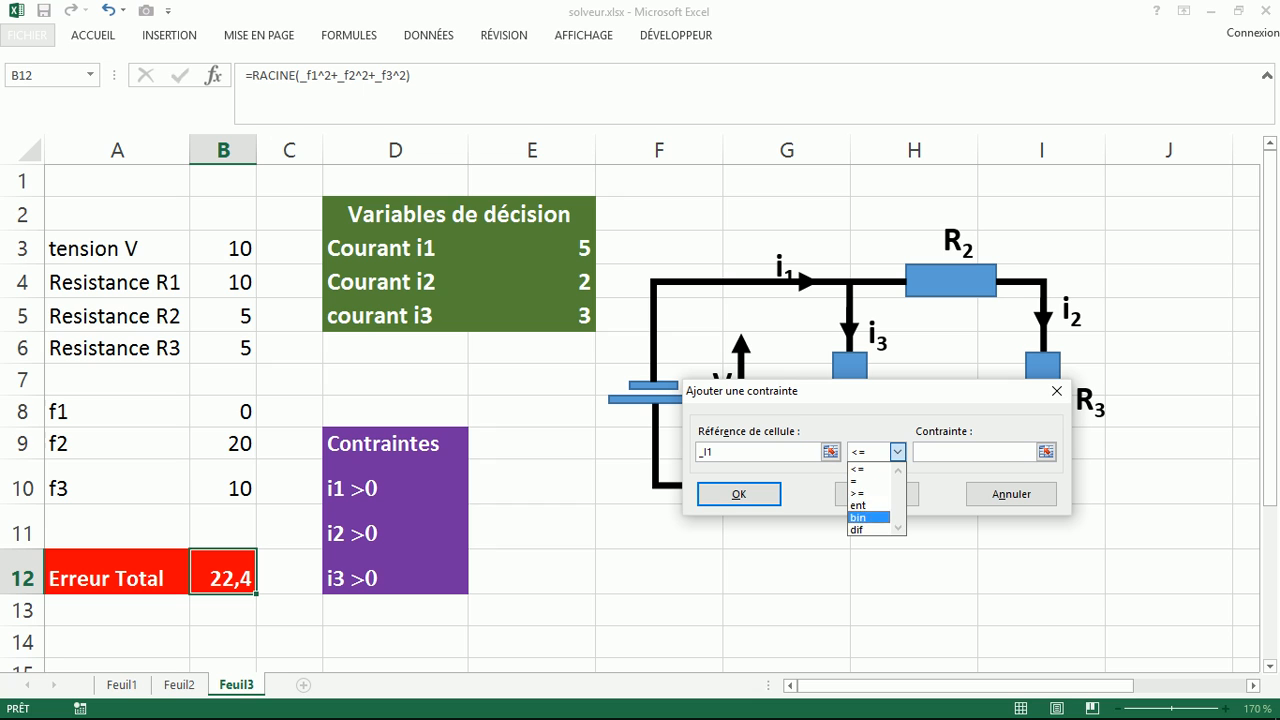
left_click(897, 452)
left_click(897, 452)
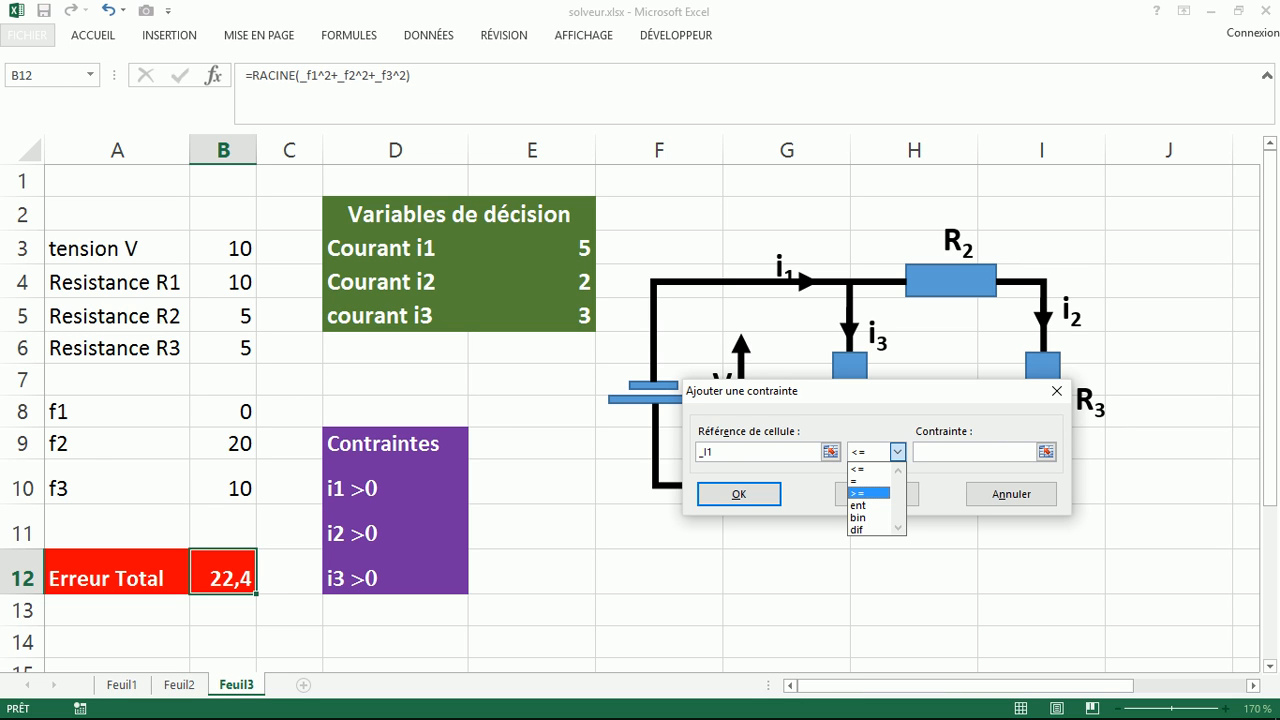
key("Return")
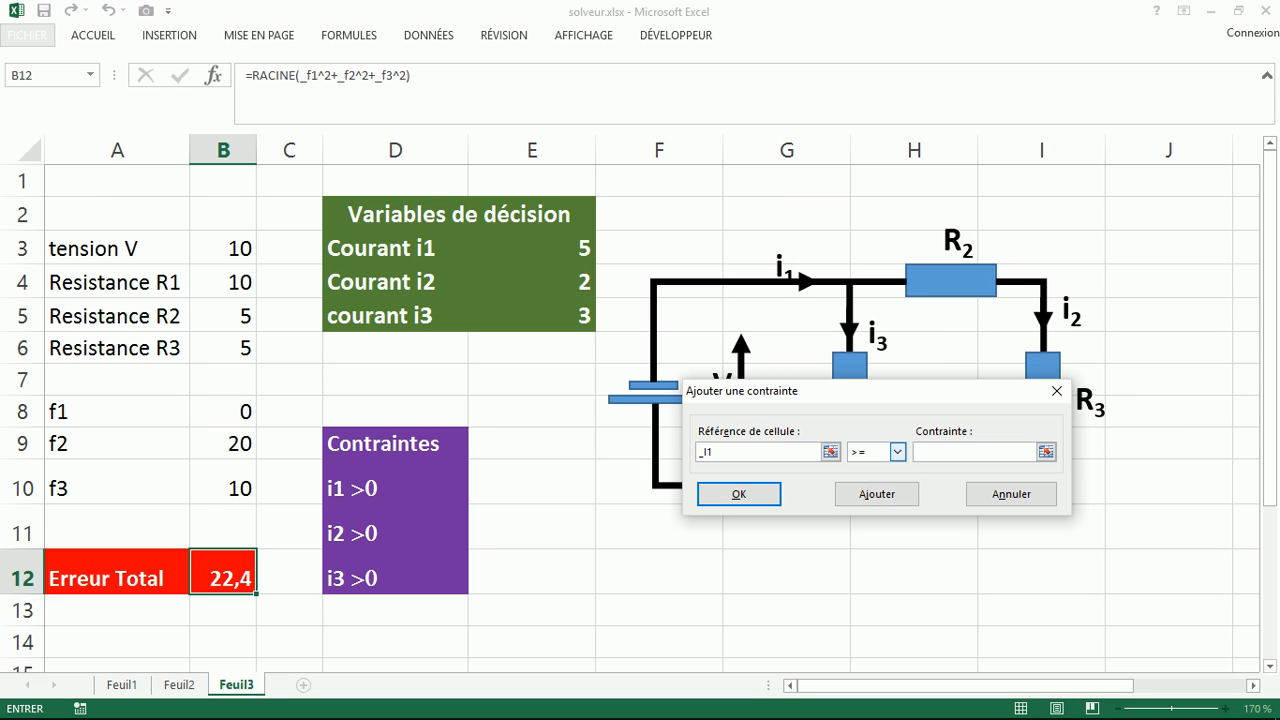
left_click(898, 452)
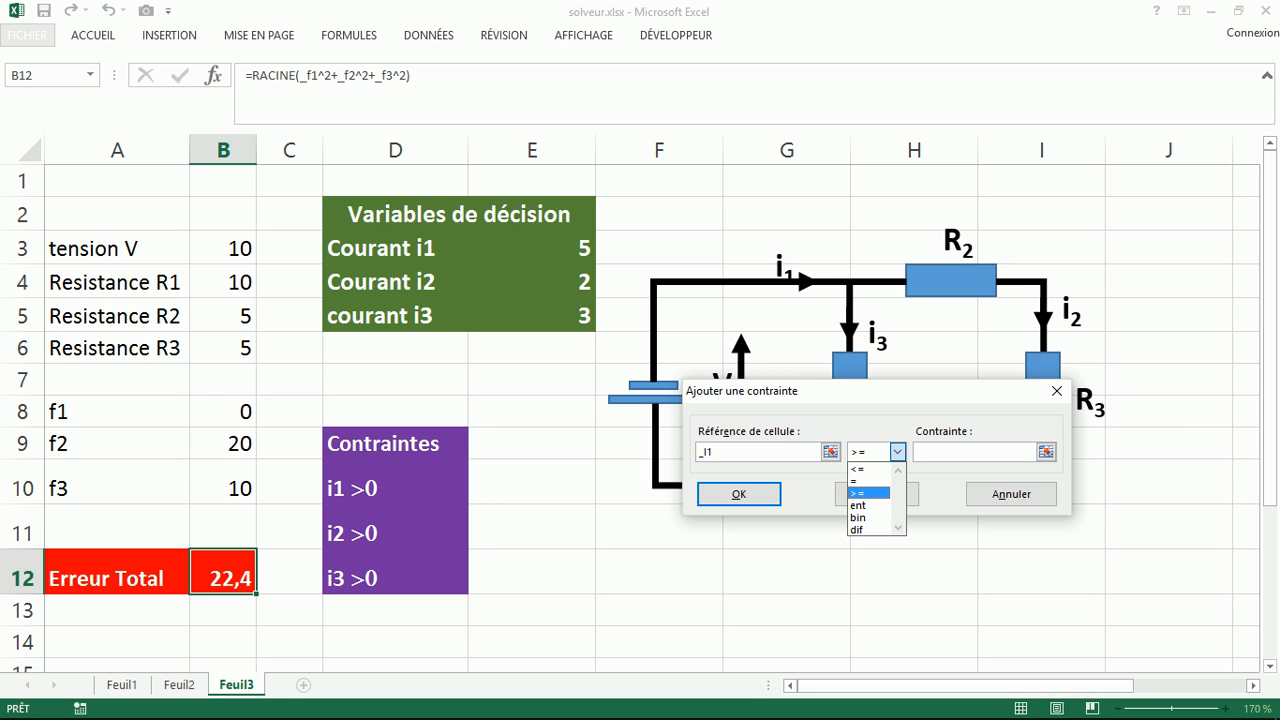
key("Return")
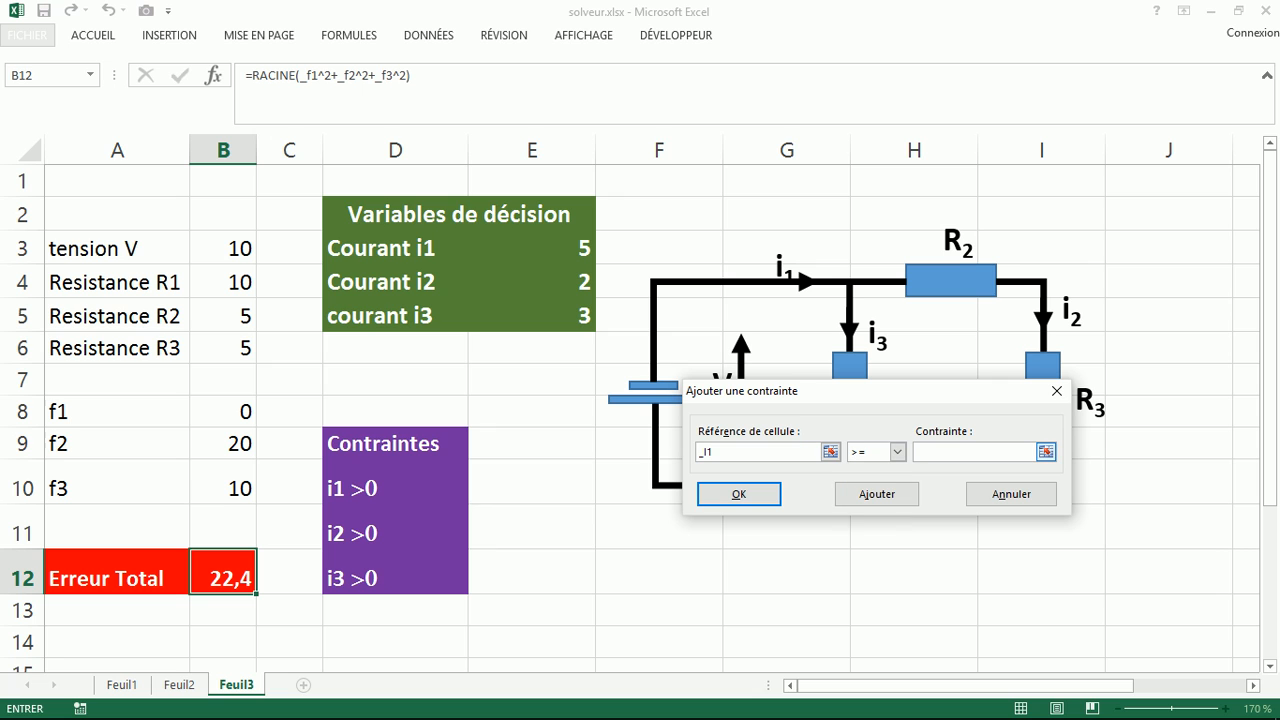
type("0")
left_click(877, 494)
Step: Start a second constraint with the defined name _I1 as cell reference and the dif operator
key("F3")
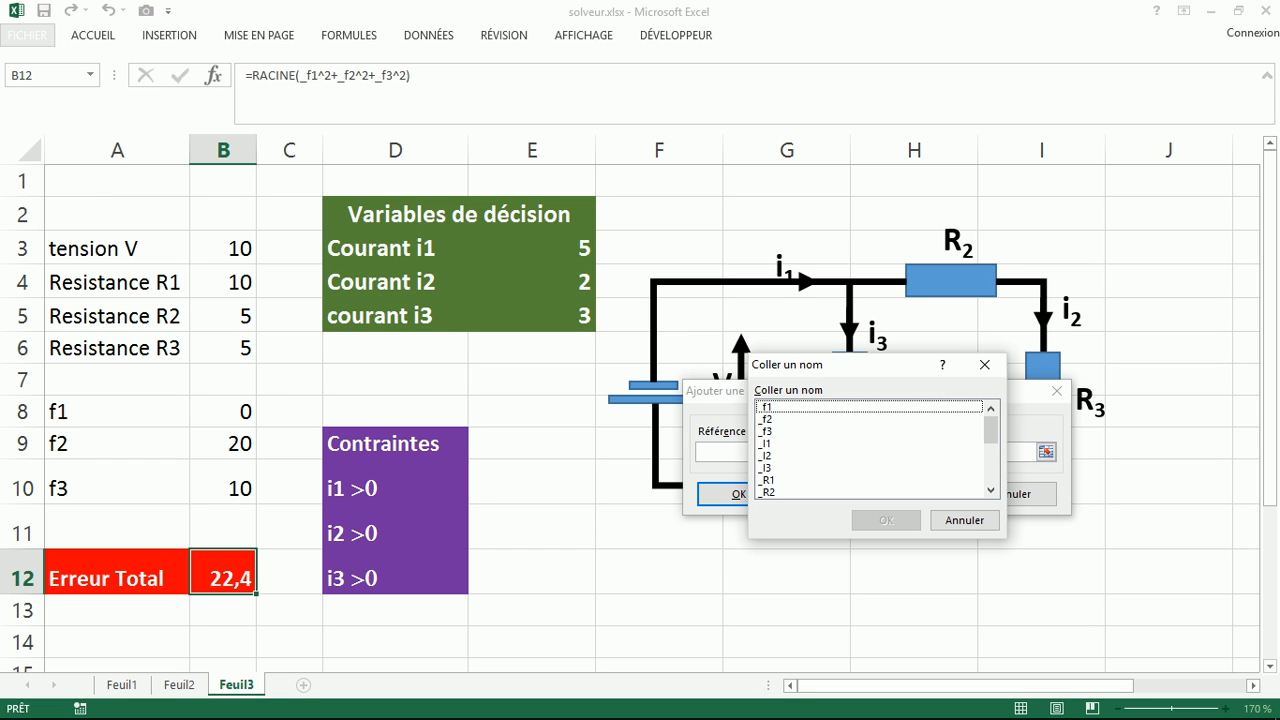
key("Down")
key("Down")
key("Down")
key("Return")
key("Tab")
key("alt+Down")
key("Down")
key("Down")
key("Down")
key("Down")
key("Down")
key("Return")
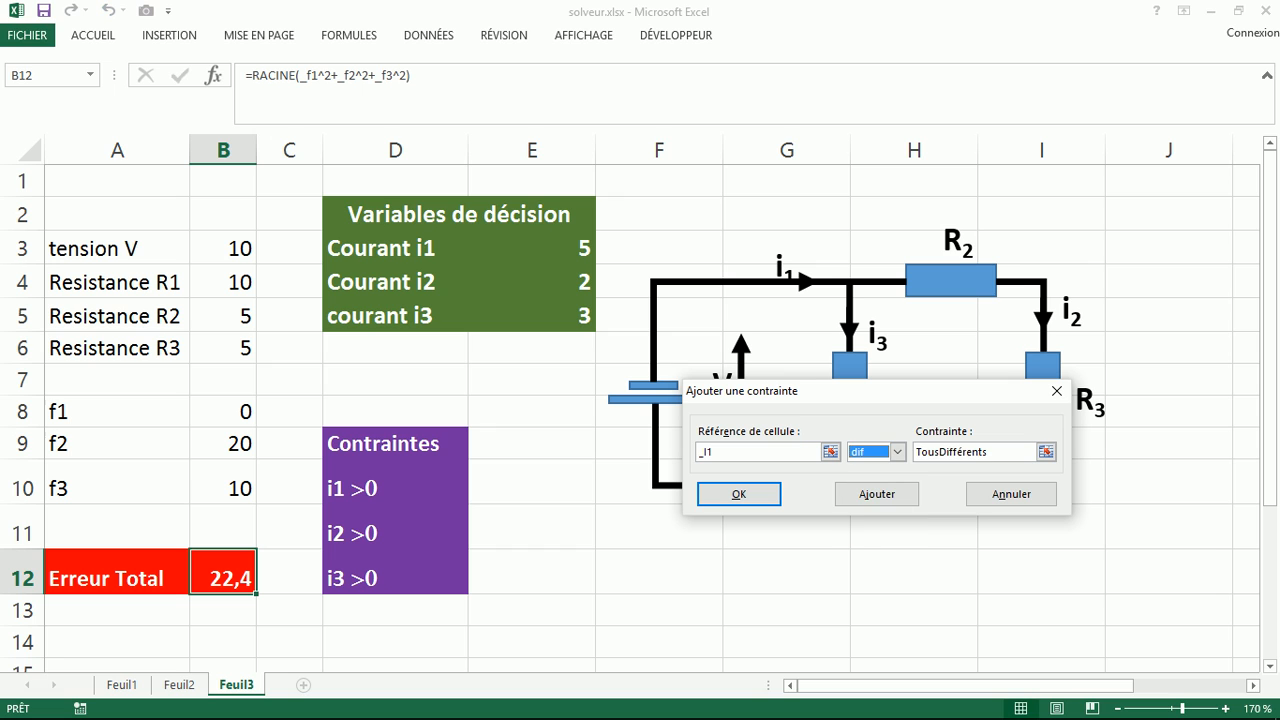
key("Tab")
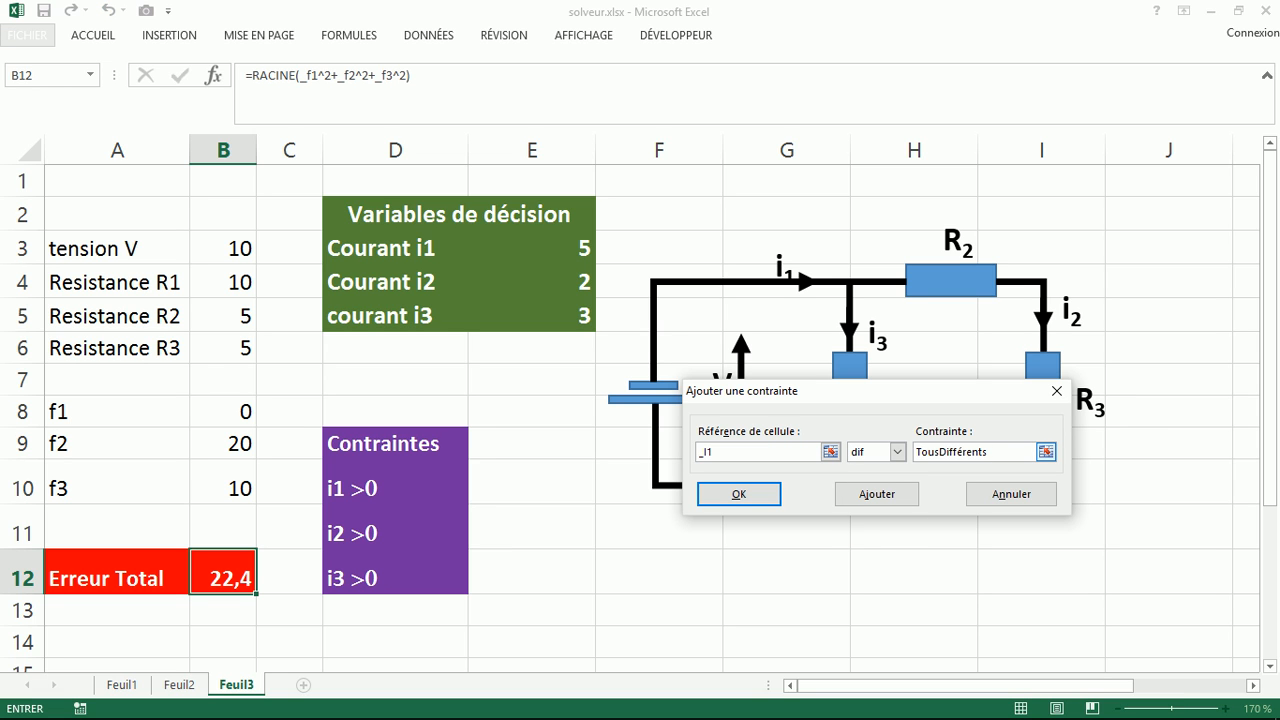
left_click_drag(1024, 452, 898, 452)
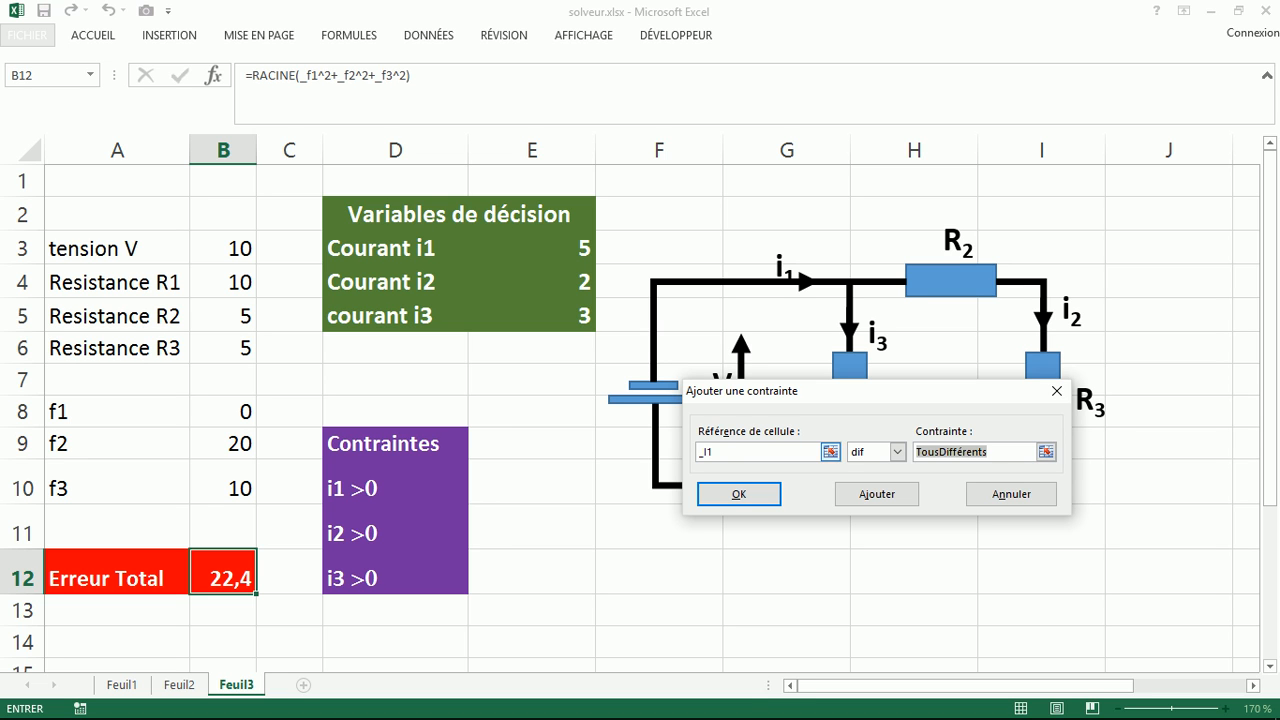
Step: Change the open constraint to _I2 >= 0 and add it to the Solver
left_click(716, 452)
key("BackSpace")
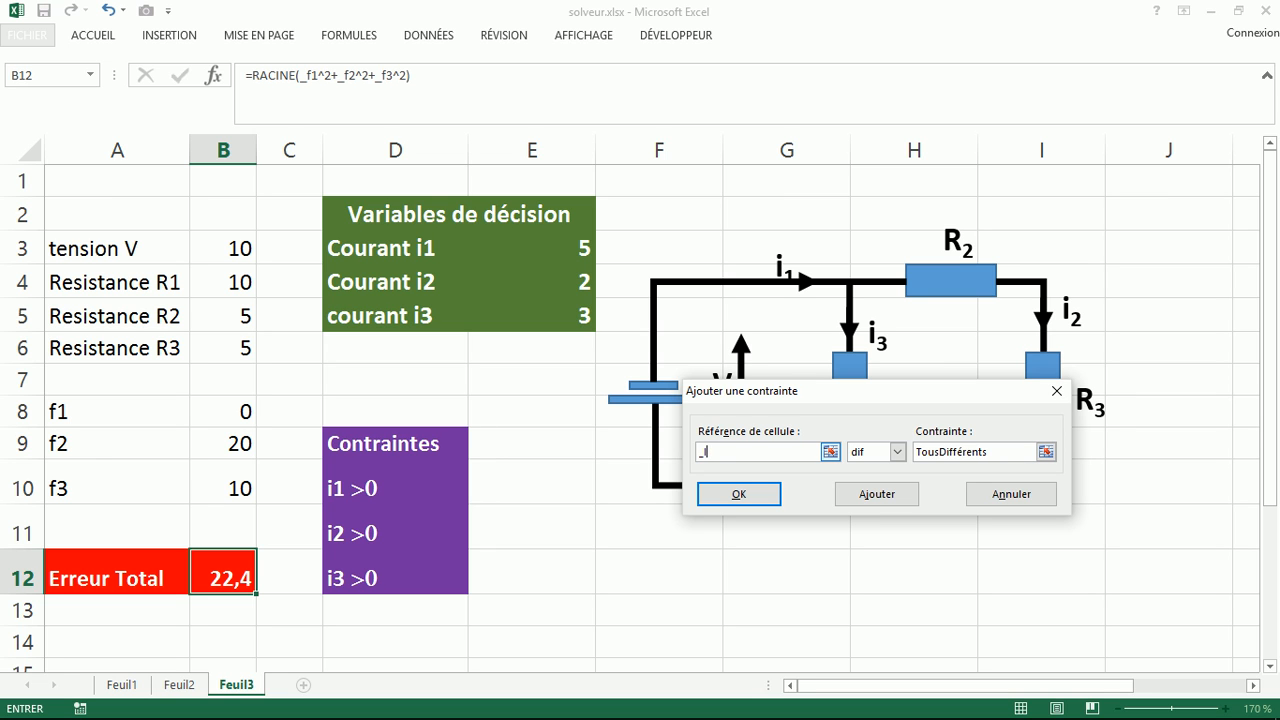
type("2")
left_click(897, 452)
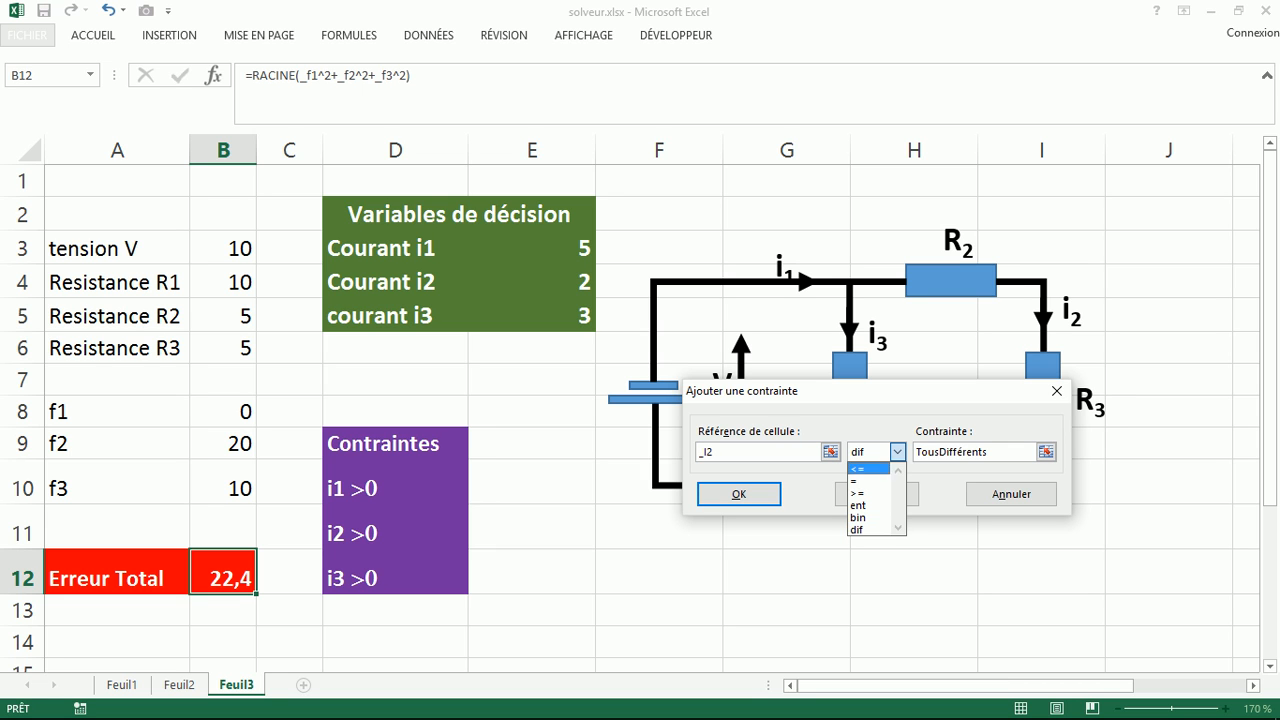
left_click(868, 493)
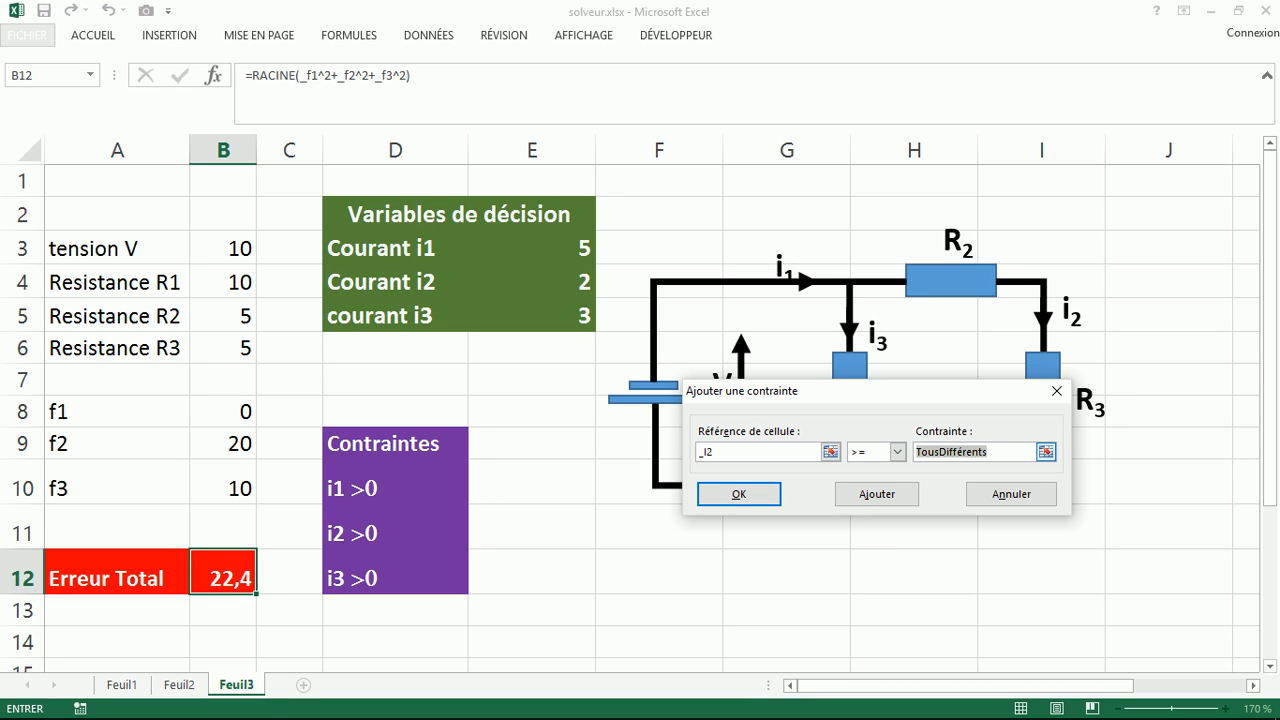
type("0")
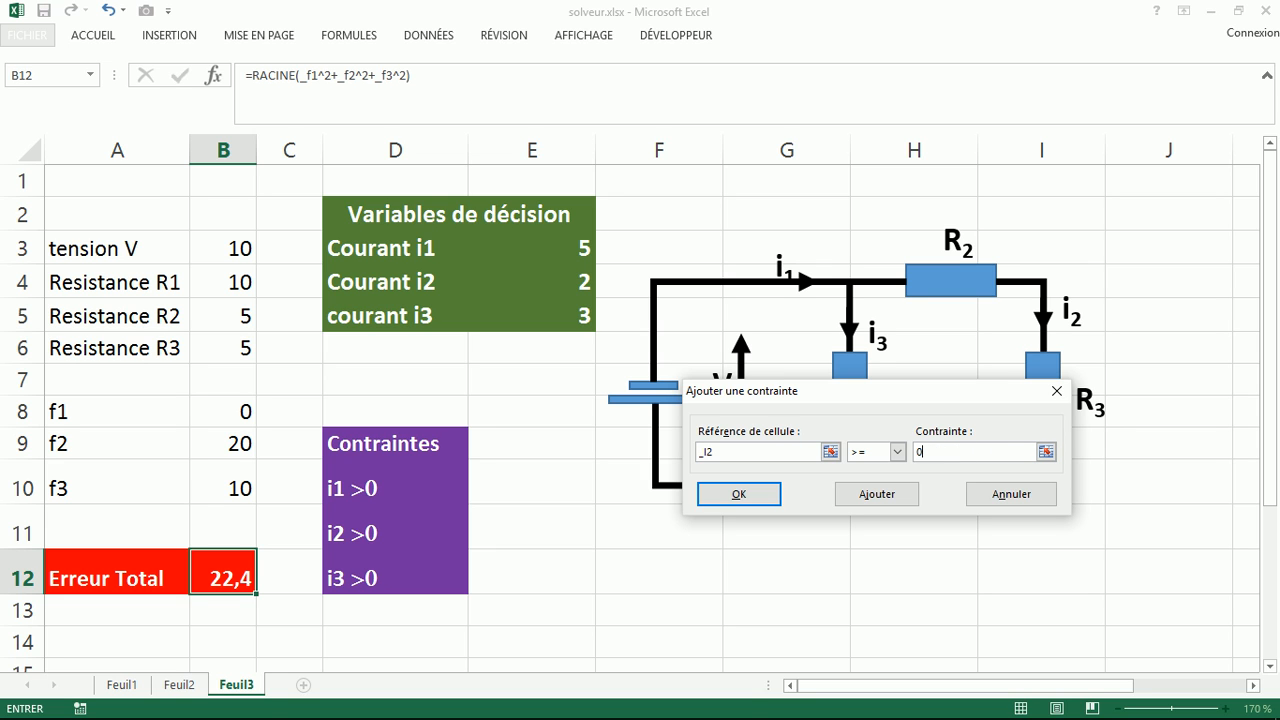
left_click(877, 494)
Step: Add the constraint _i3 >= 0 and return to the Solver parameters
type("_i3")
left_click(897, 452)
left_click(868, 492)
type("0")
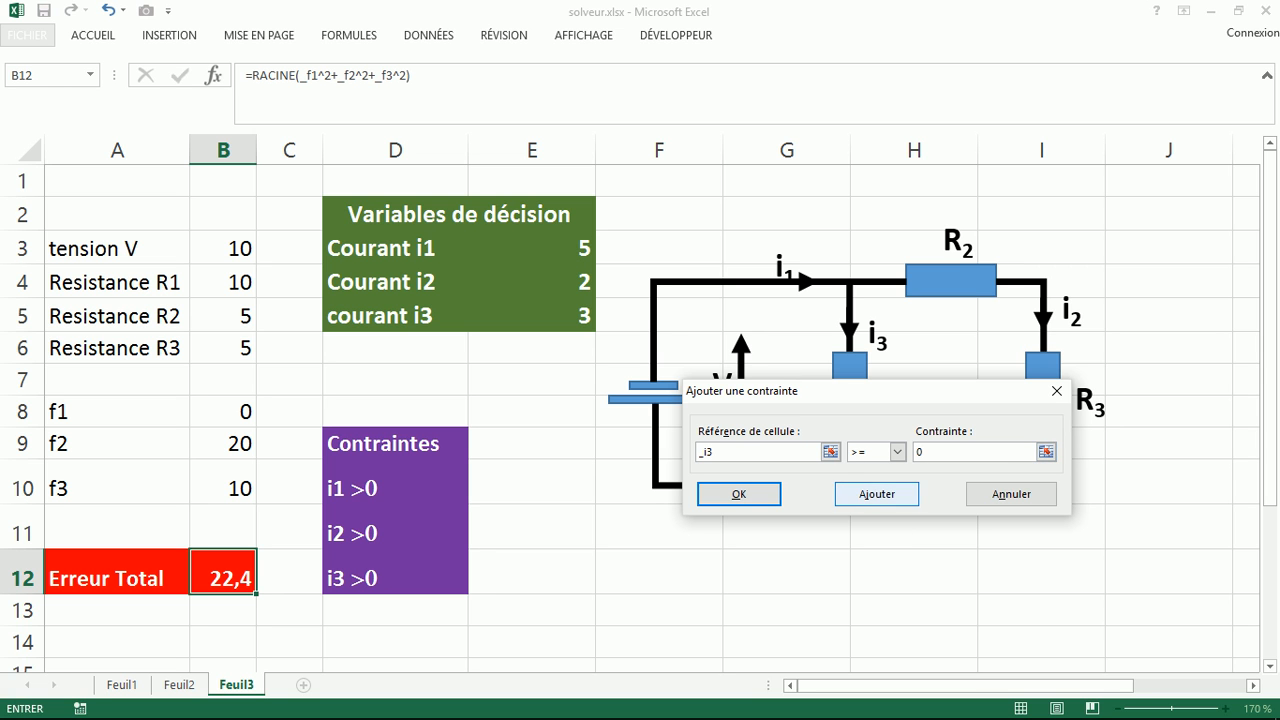
left_click(738, 494)
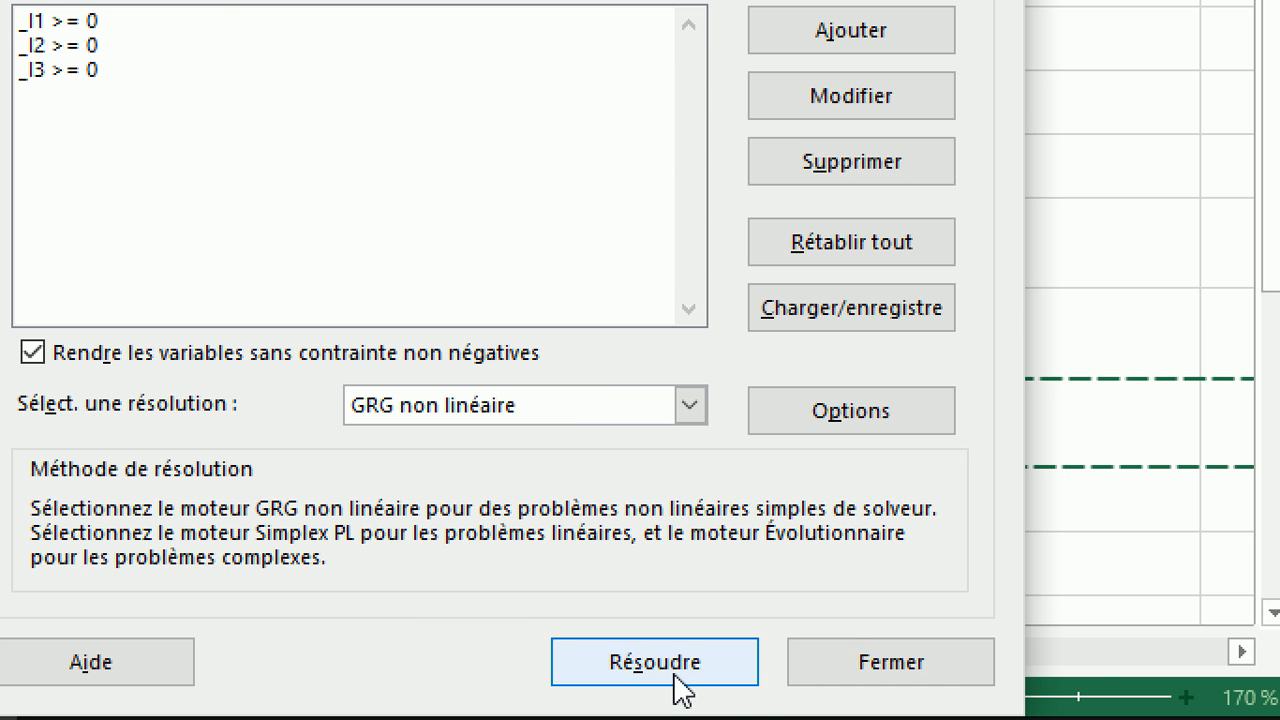
Step: Try to solve the model with the current Solver parameters
left_click(674, 676)
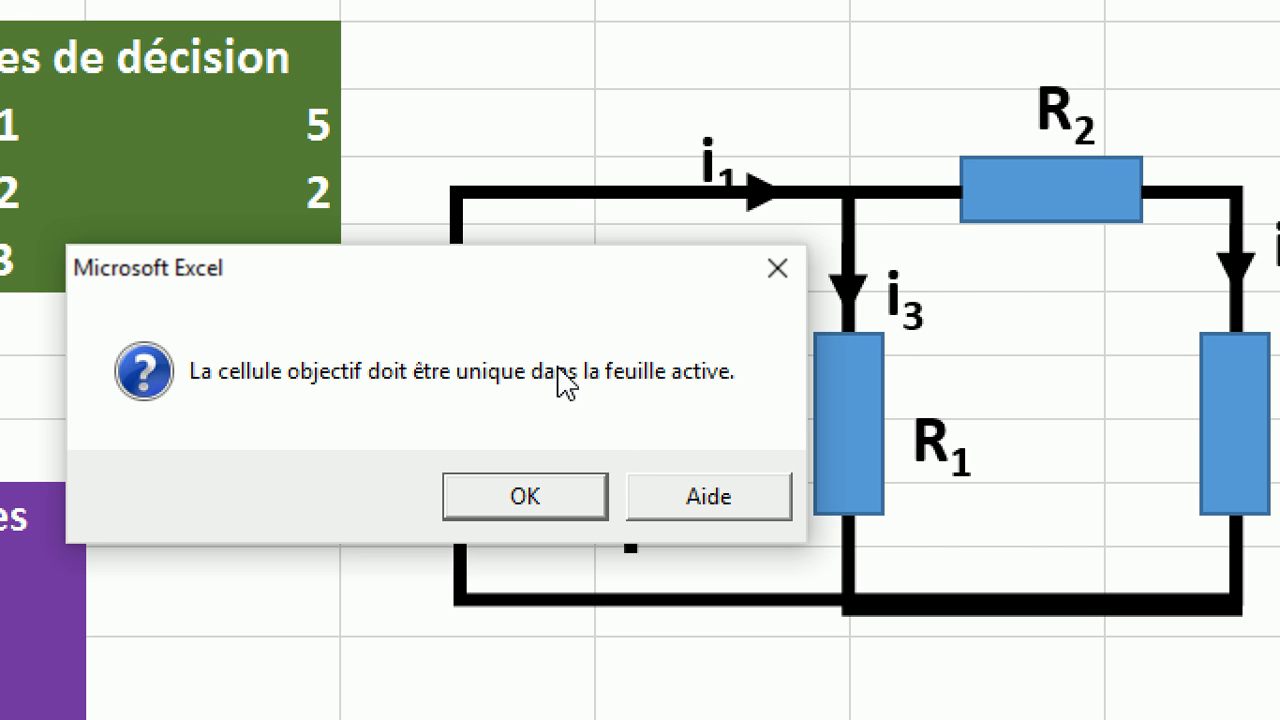
left_click(553, 503)
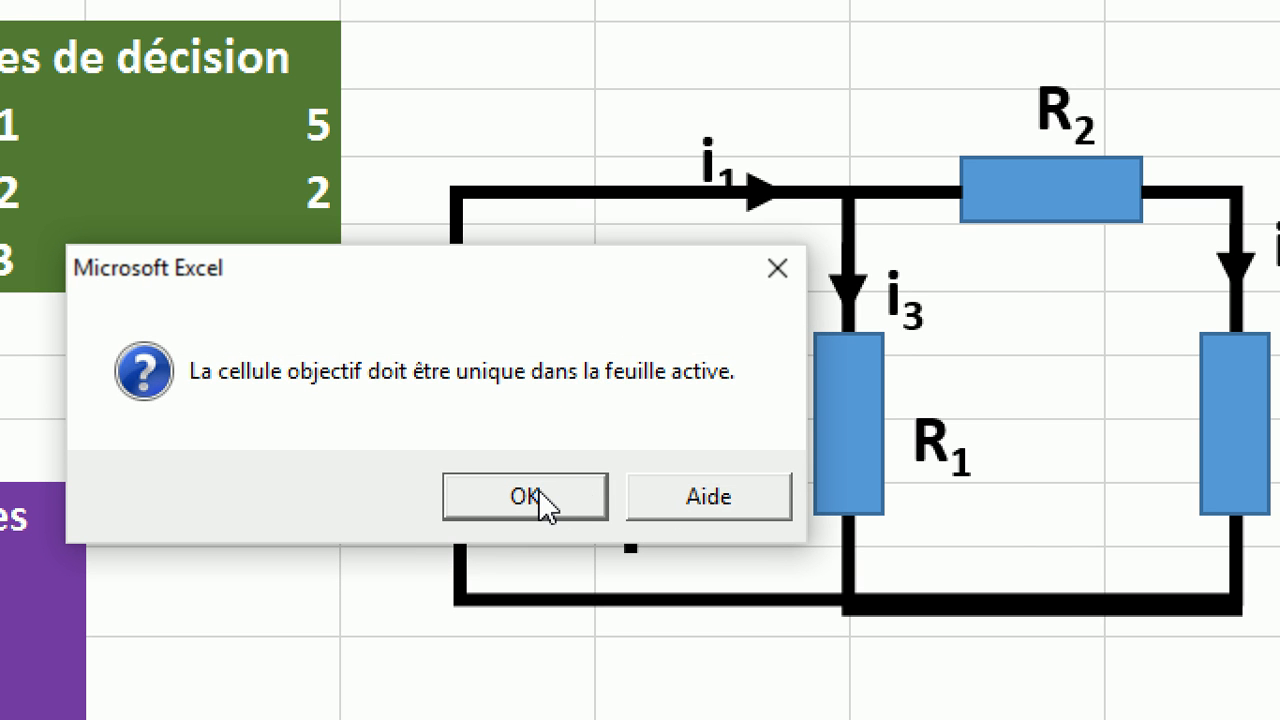
left_click(539, 494)
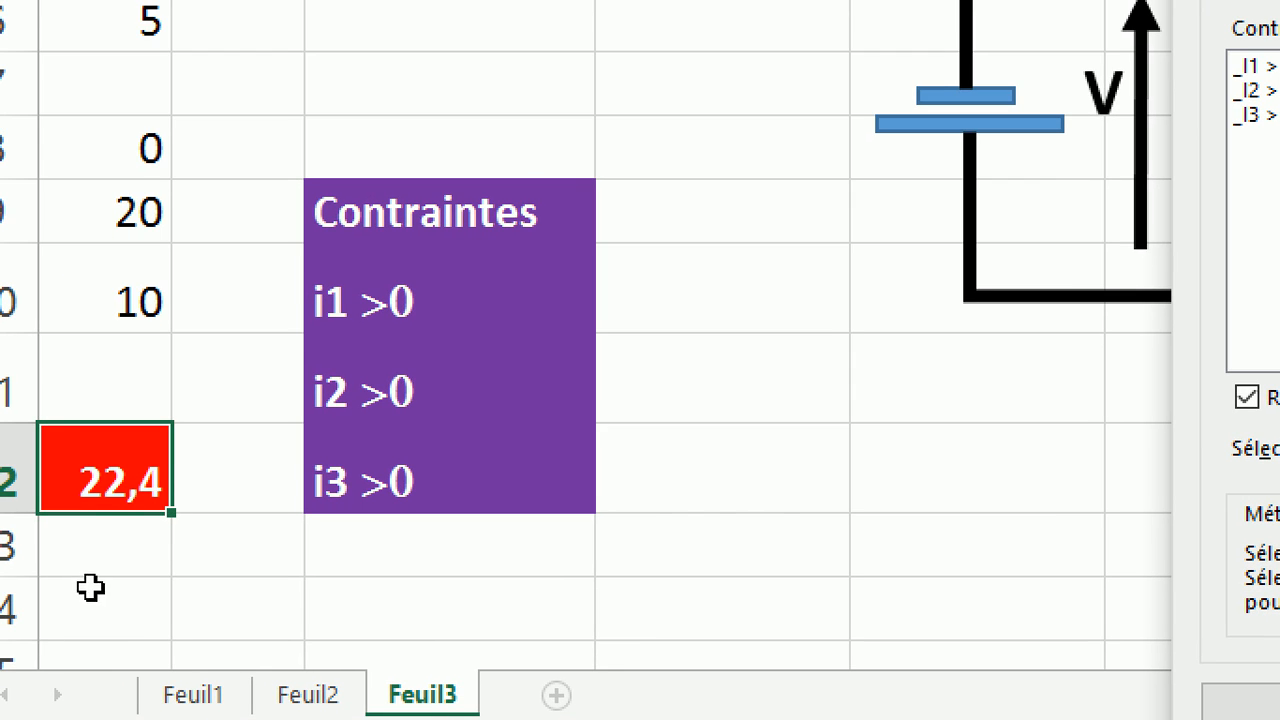
Step: Correct the Solver objective so it refers only to cell B12, and solve for the currents
left_click(115, 482)
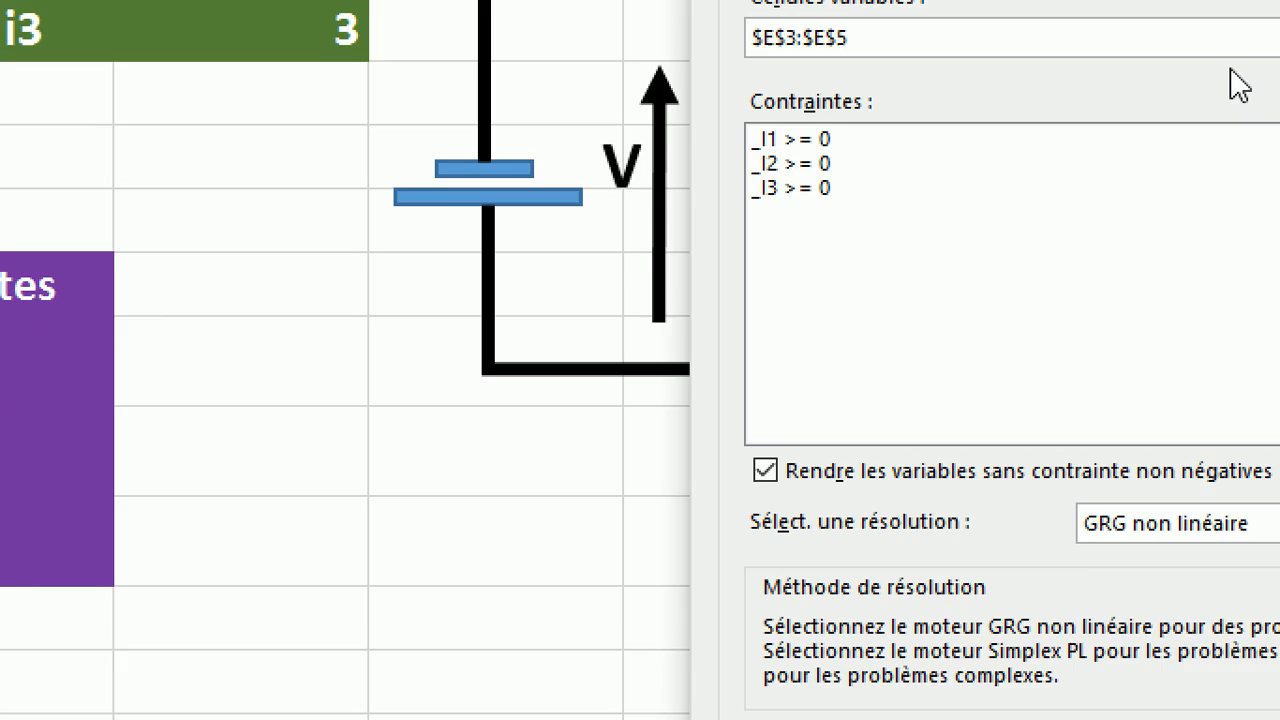
left_click(1197, 46)
key("BackSpace")
key("BackSpace")
key("BackSpace")
key("BackSpace")
key("BackSpace")
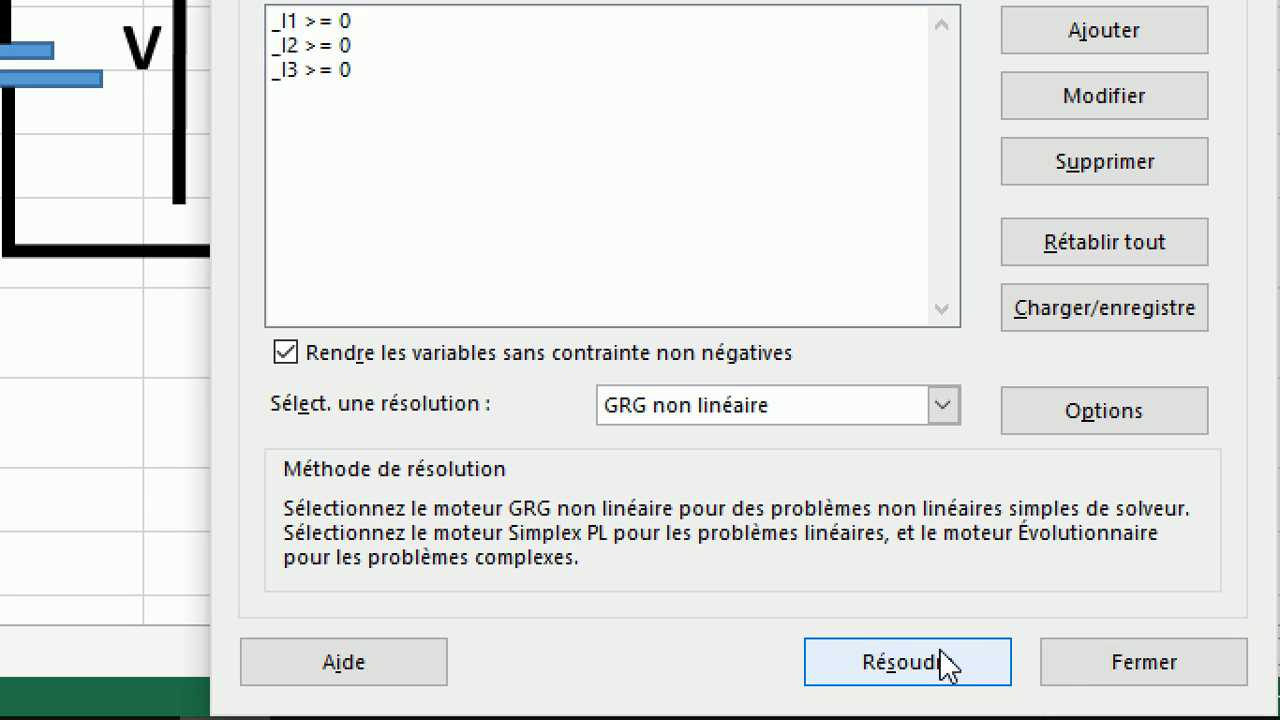
left_click(923, 714)
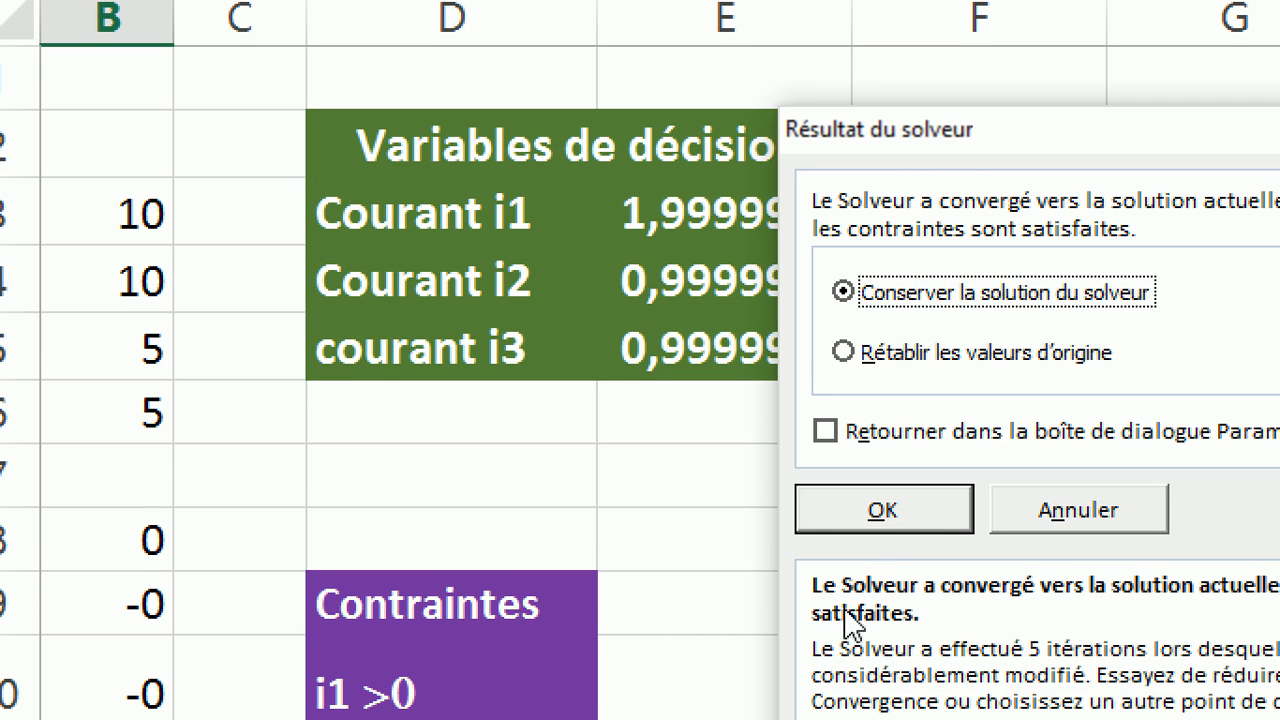
Step: Keep the Solver solution for the currents and return to the tension V entry in the constants list
left_click(882, 512)
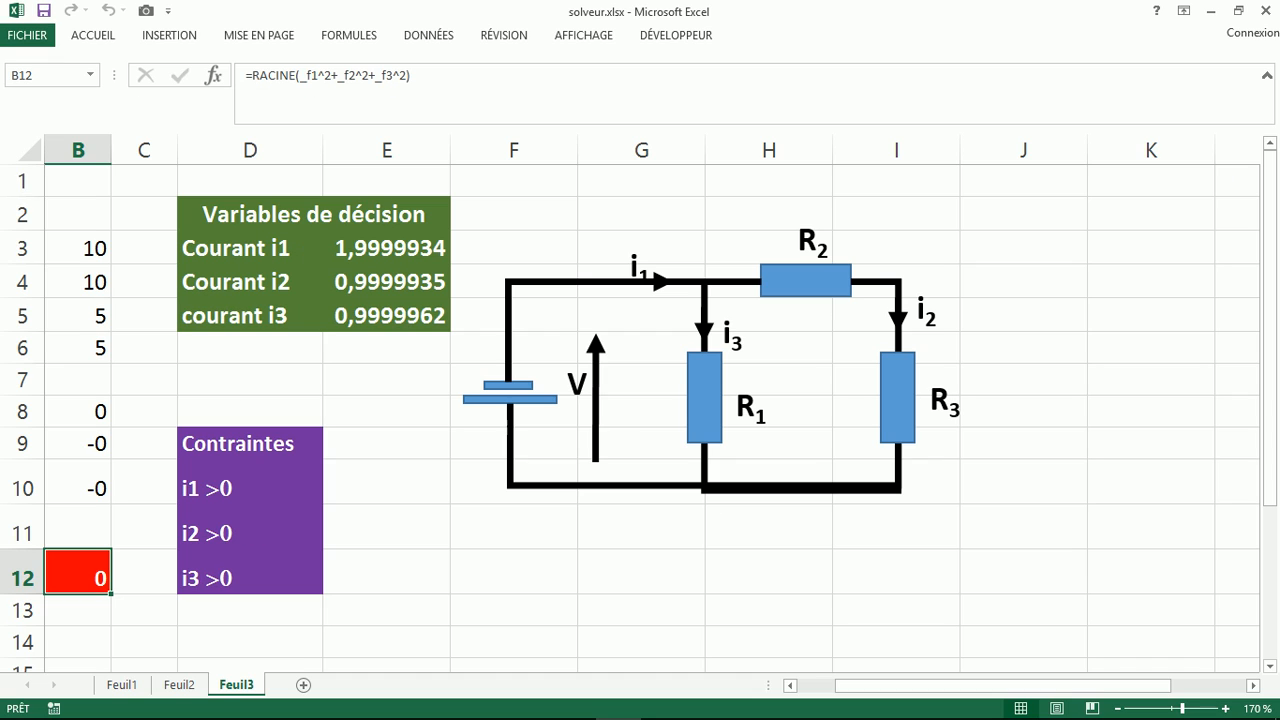
left_click(250, 248)
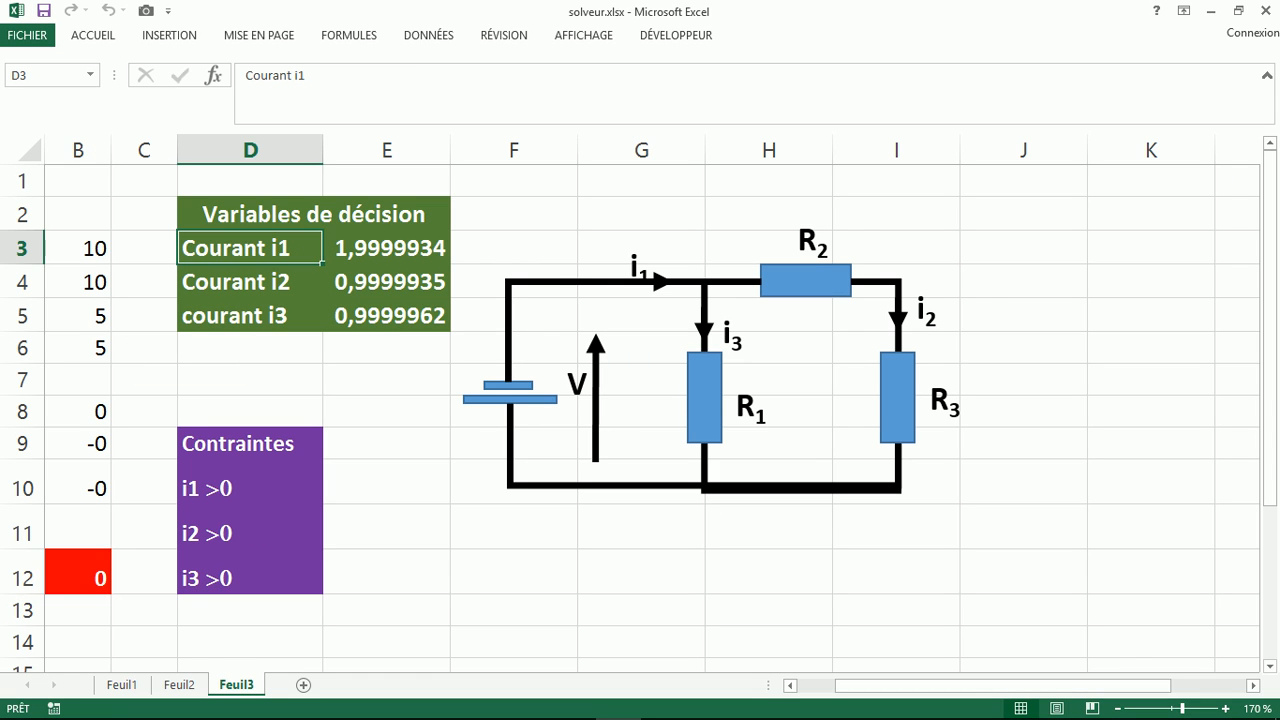
key("Left")
key("Left")
key("Left")
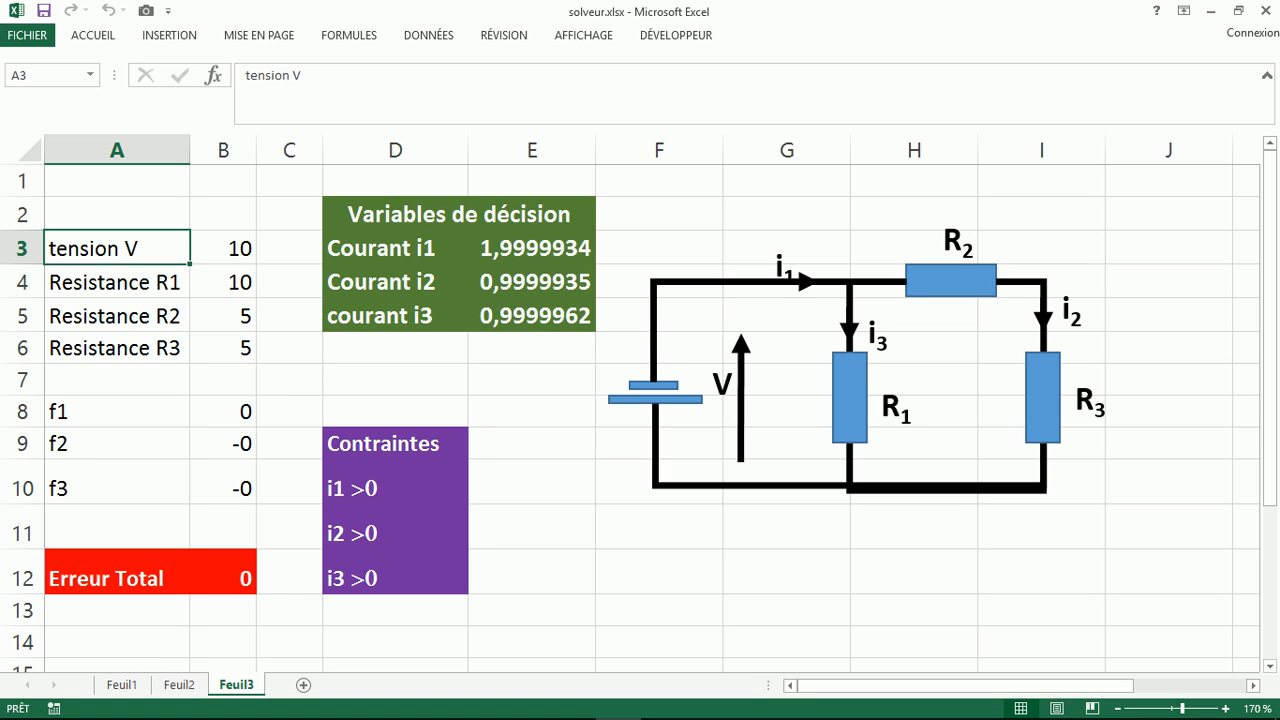
Step: Enter trial values of 5, 3 and 2 for currents i1, i2 and i3, and select the Erreur Total value
key("Right")
key("Right")
key("Right")
key("Right")
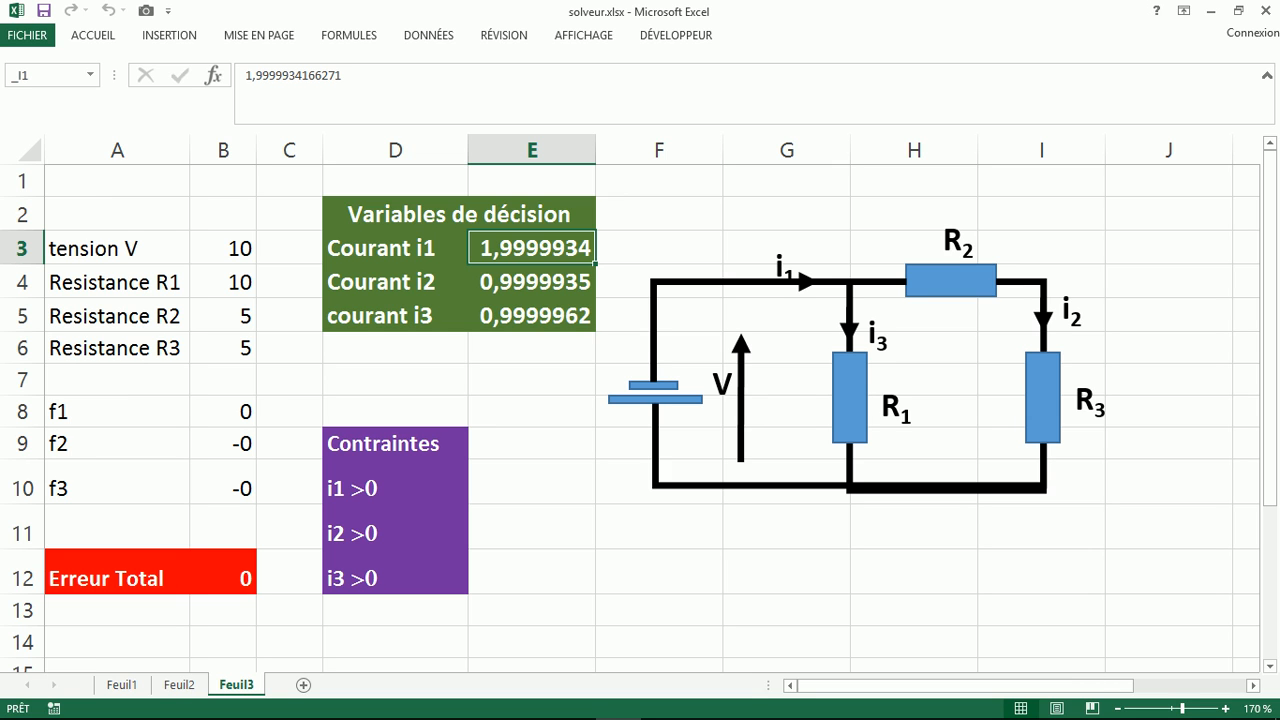
type("5")
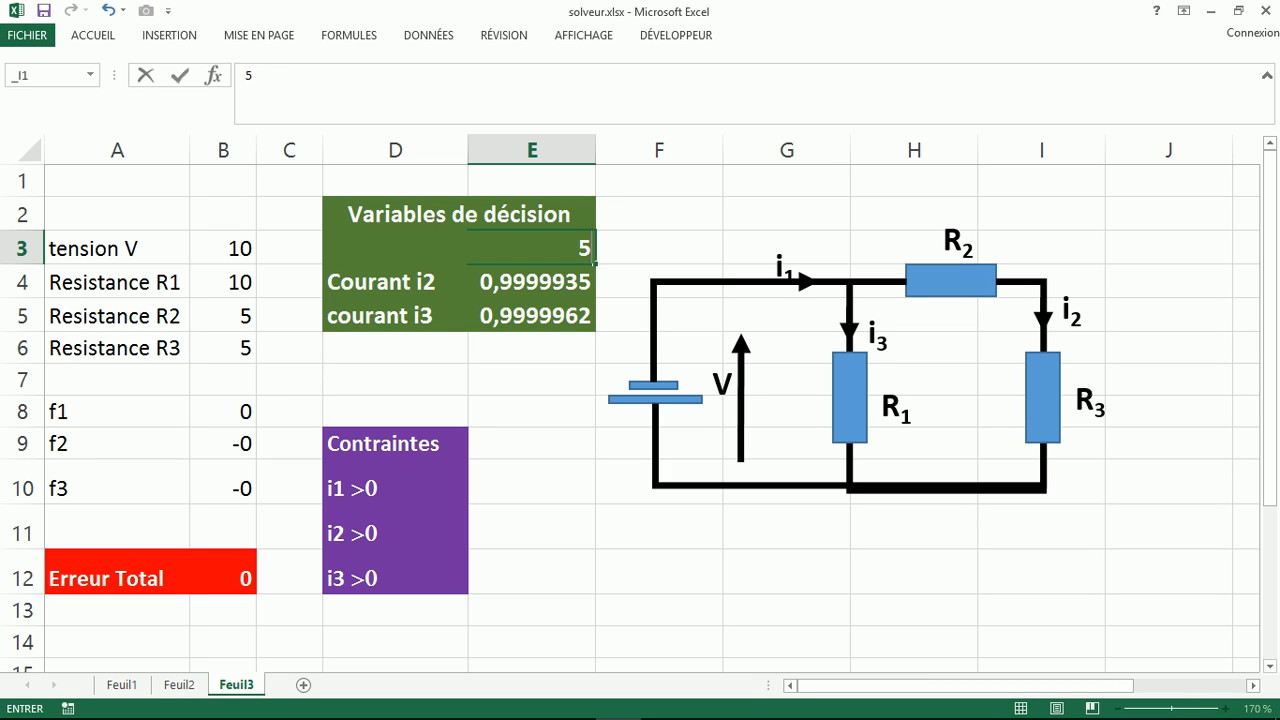
key("Return")
type("3")
key("Return")
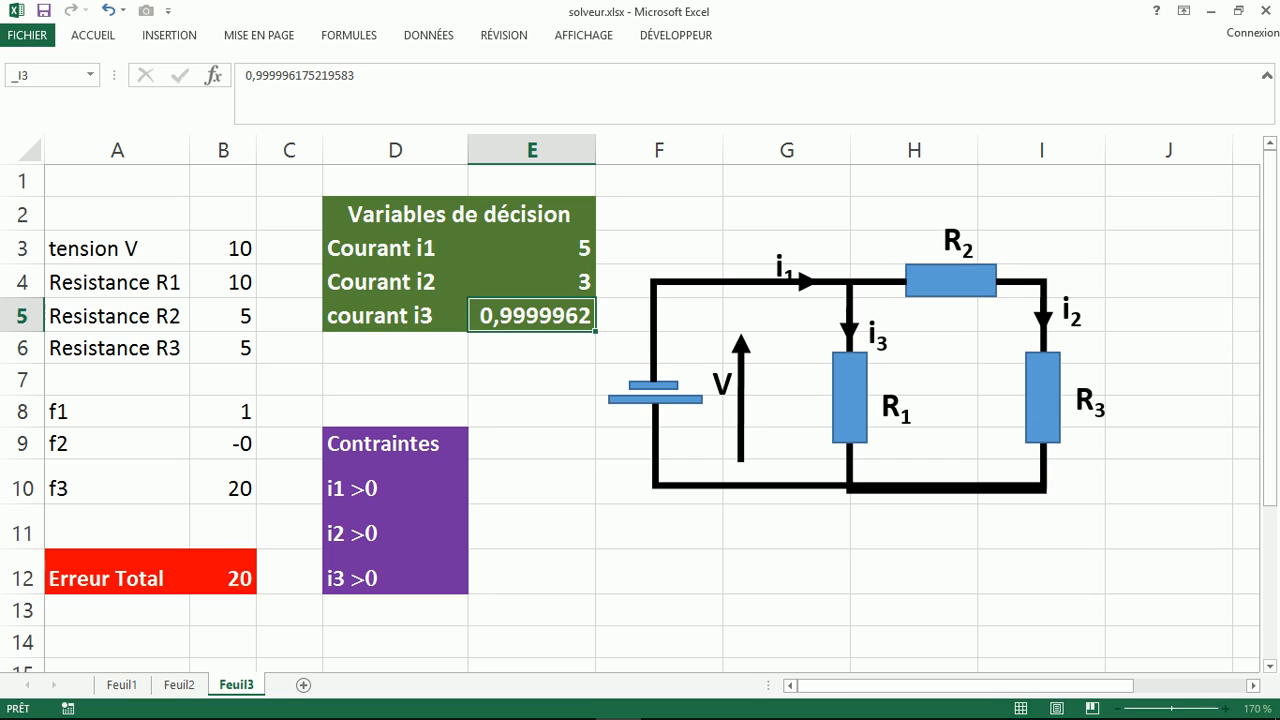
type("2")
key("Return")
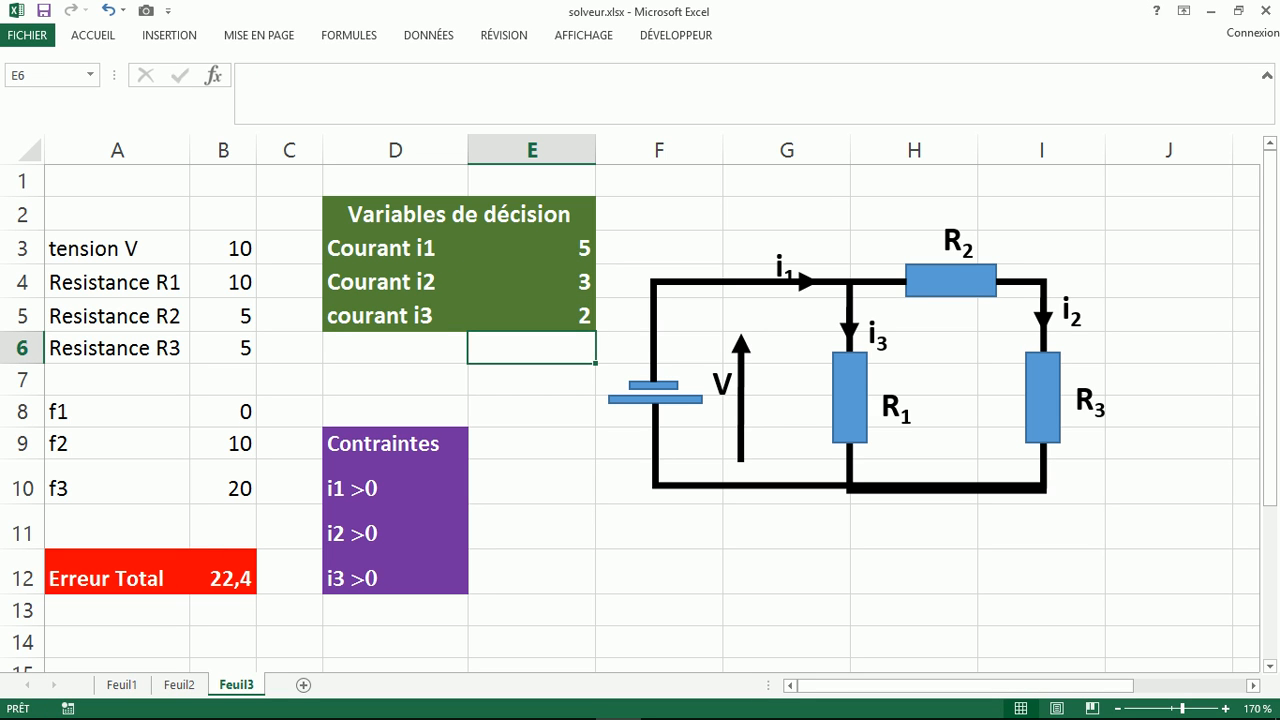
key("Up")
key("Up")
key("Up")
key("Up")
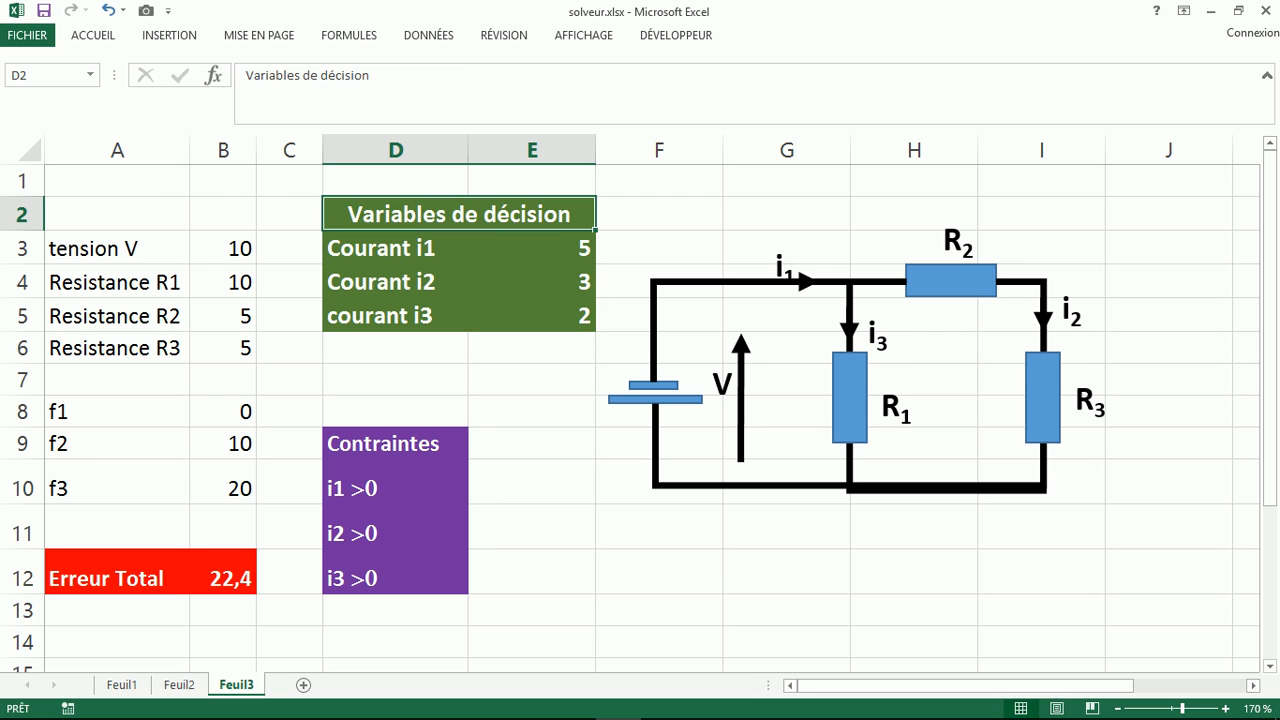
left_click(223, 572)
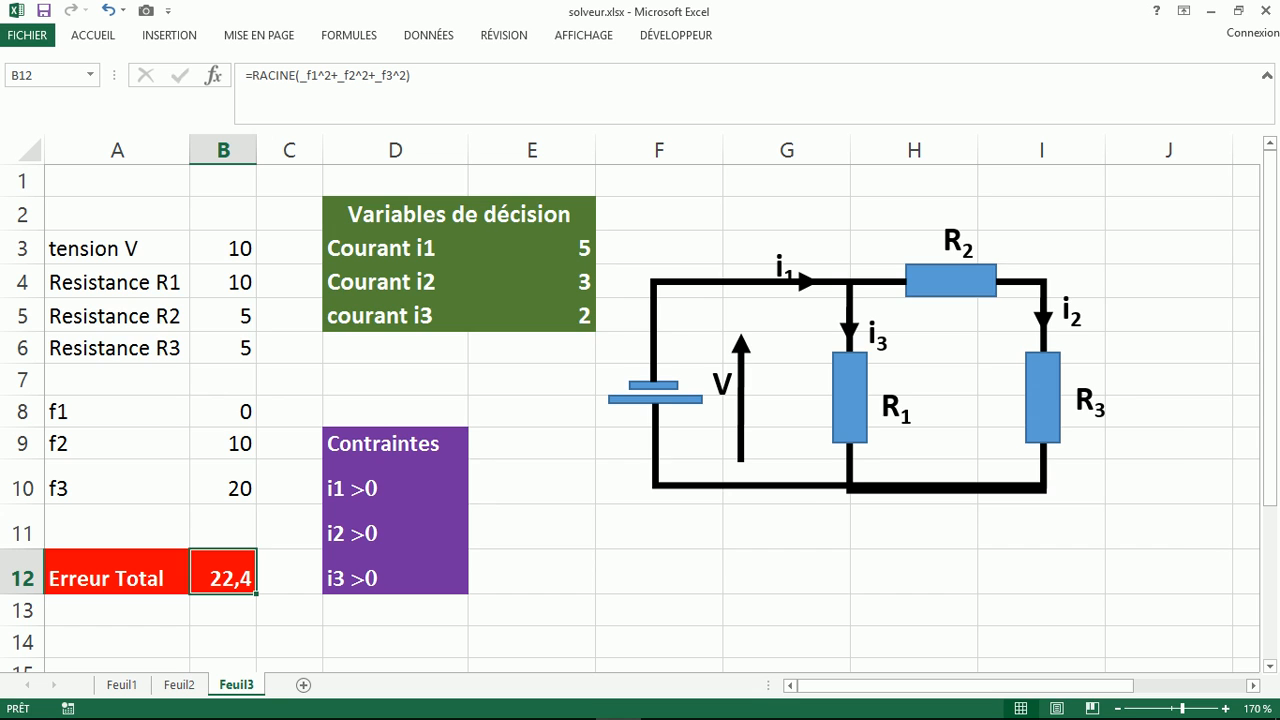
Step: Switch to the PowerPoint slide show, view the slide on electrical circuit analysis after the current one, and return to solveur.xlsx in Excel
key("alt+Tab")
key("alt+Tab")
key("alt+Tab")
key("alt+Tab")
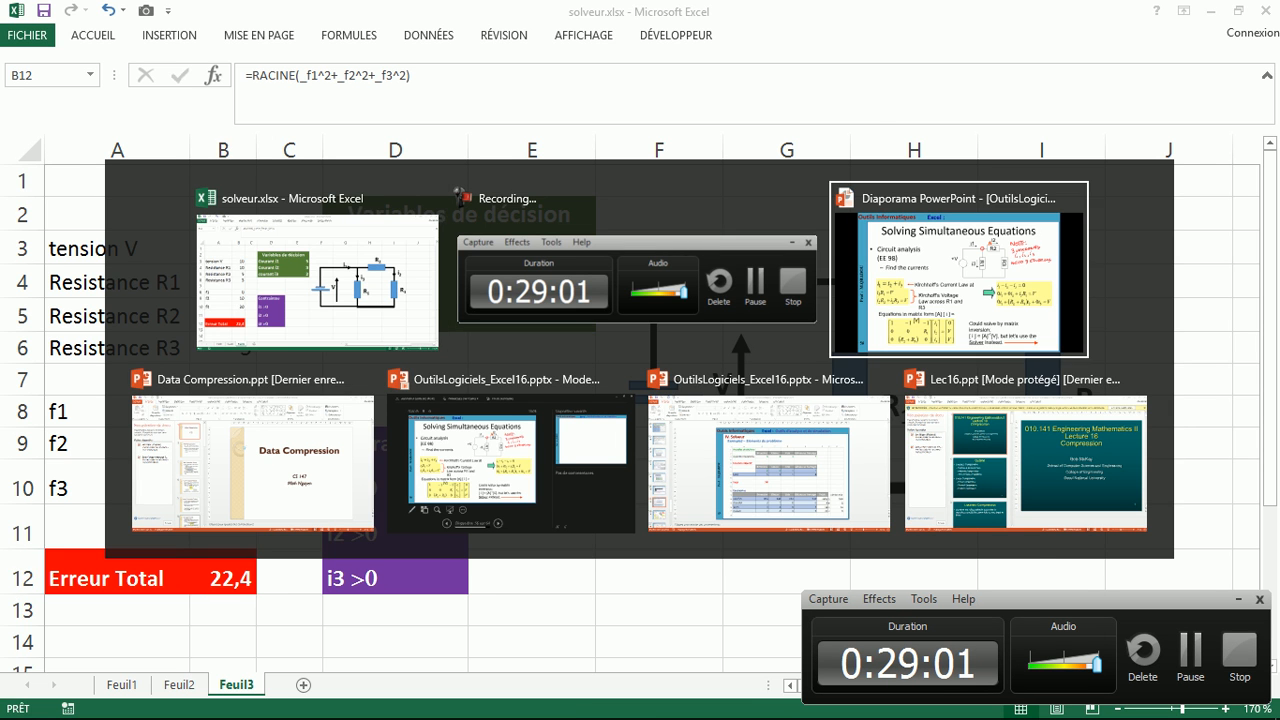
key("alt+Tab")
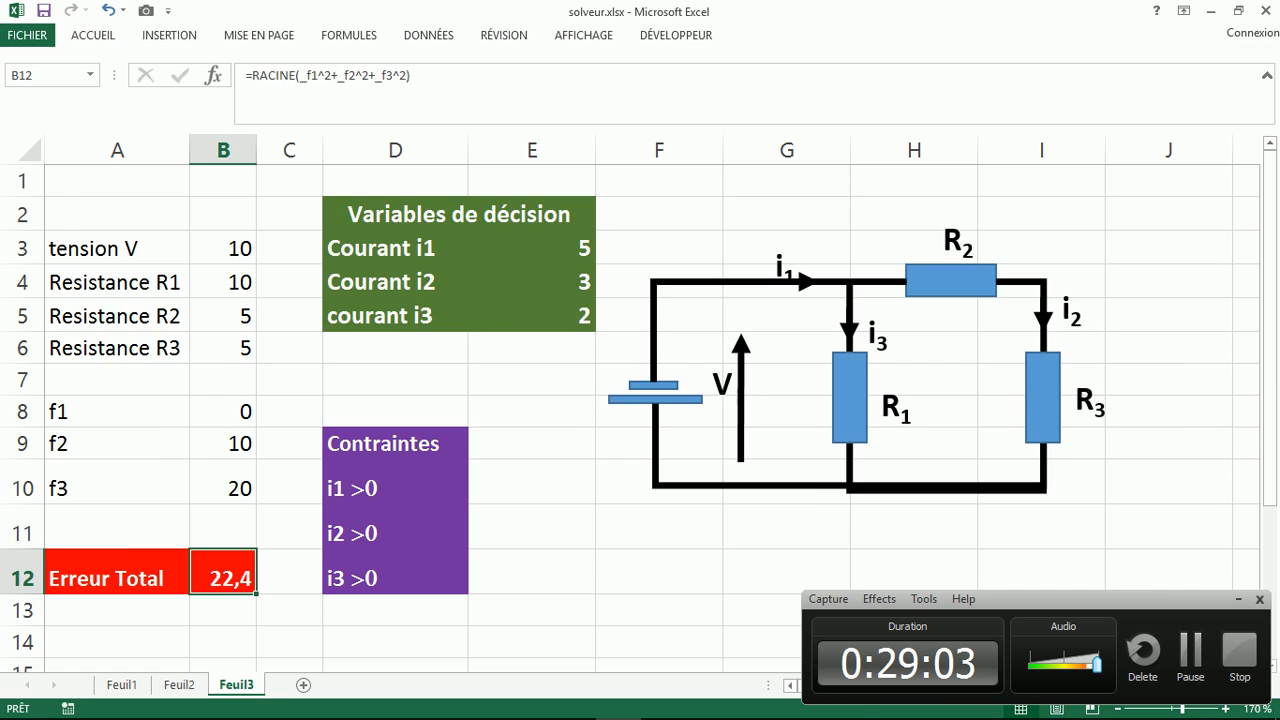
key("alt+Tab")
key("alt+Tab")
key("alt+Tab")
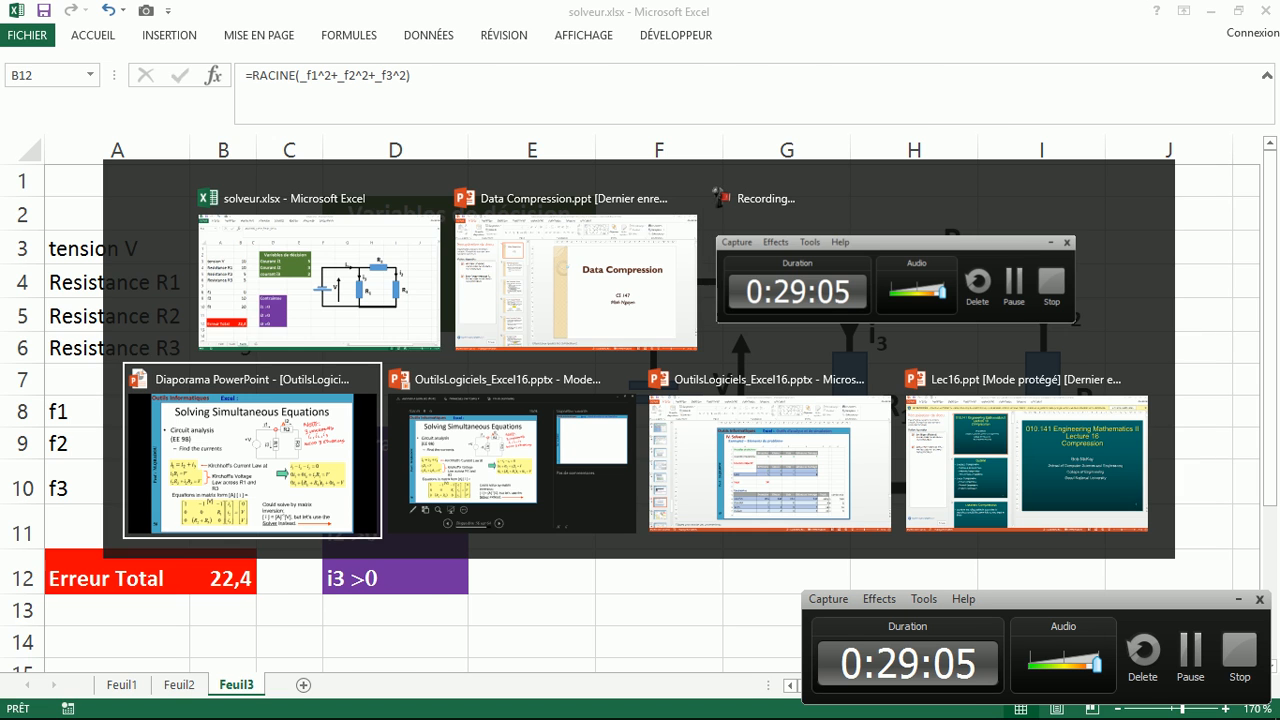
key("Right")
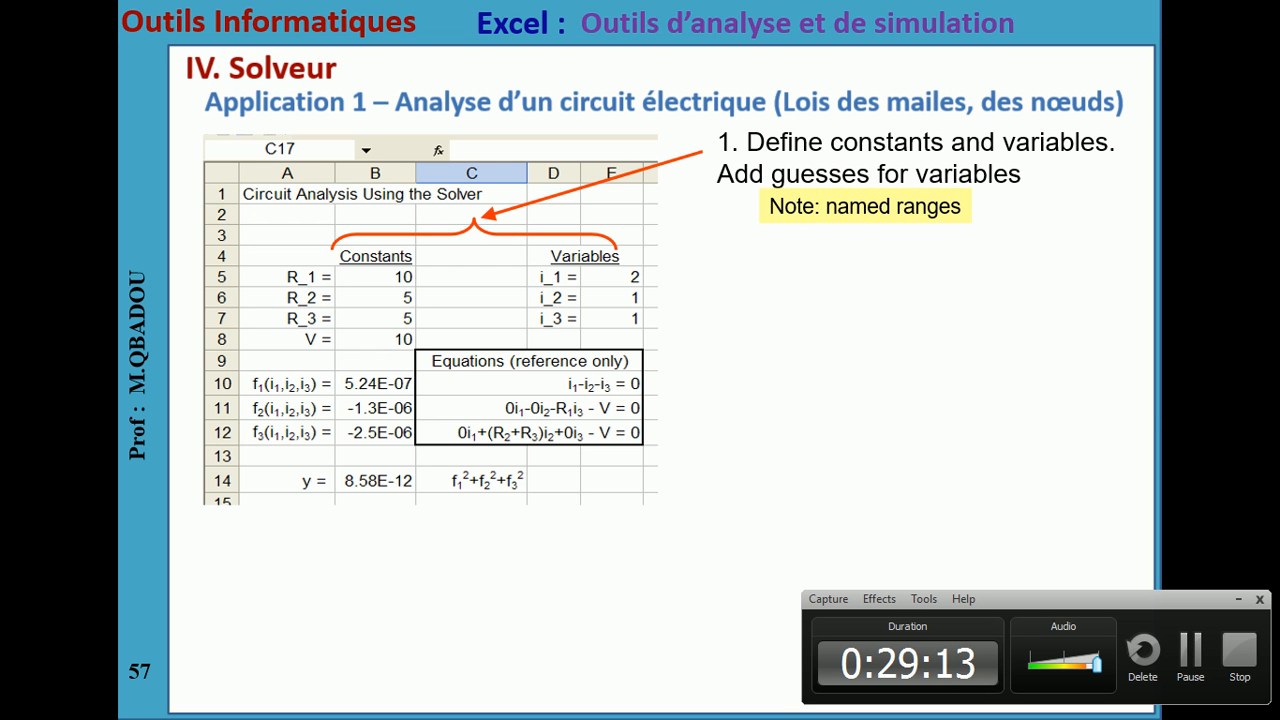
key("alt+Tab")
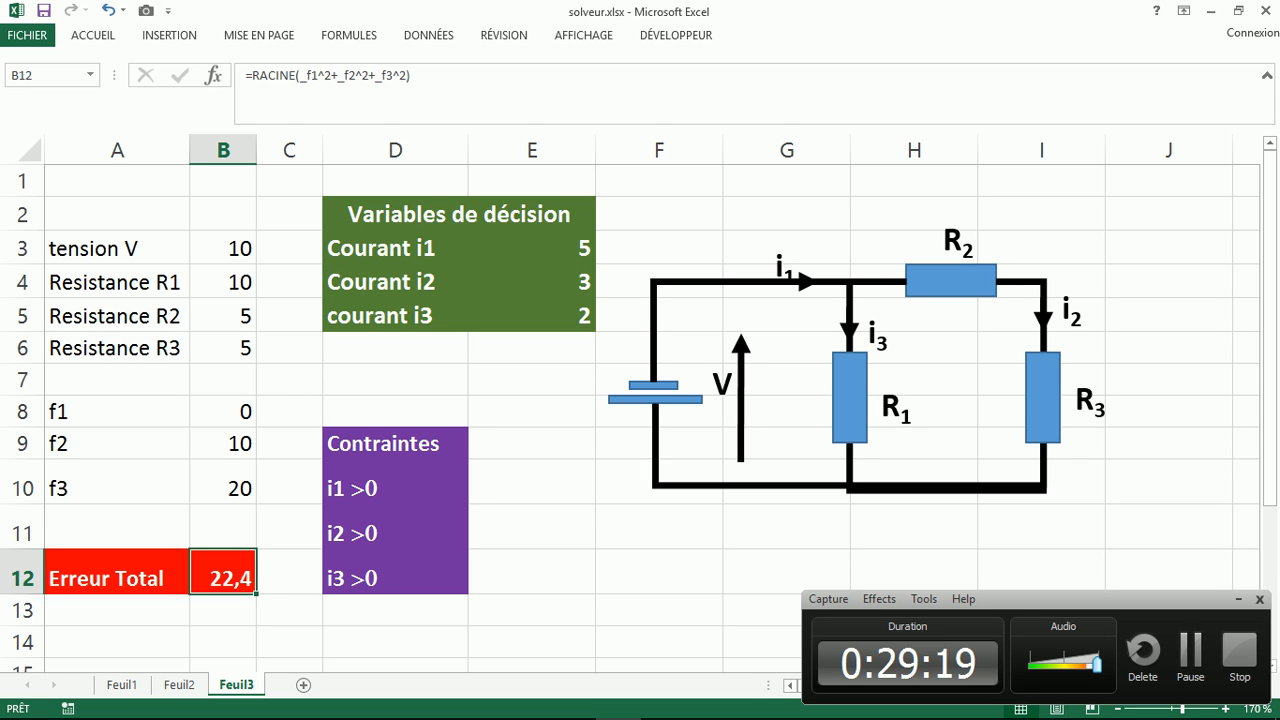
left_click(1238, 600)
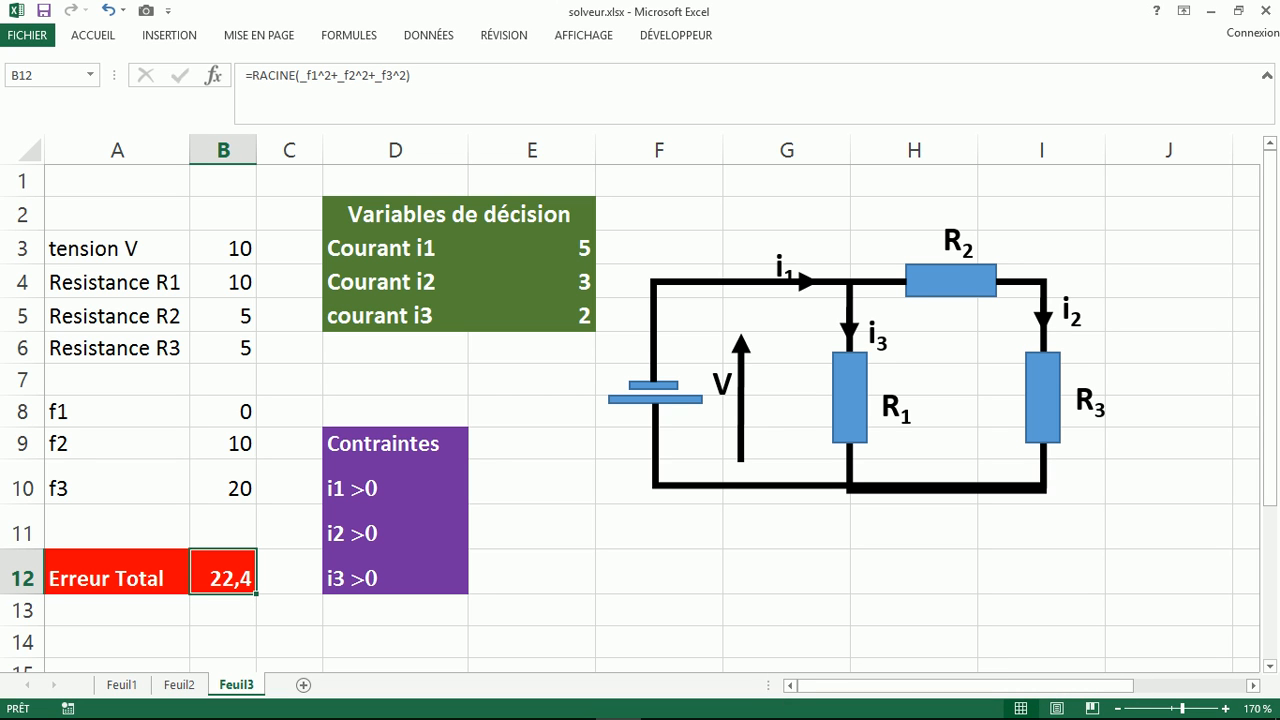
Step: Run the Solver again to minimise B12 by varying E3:E5, and keep the solution it finds
left_click(428, 35)
left_click(1121, 61)
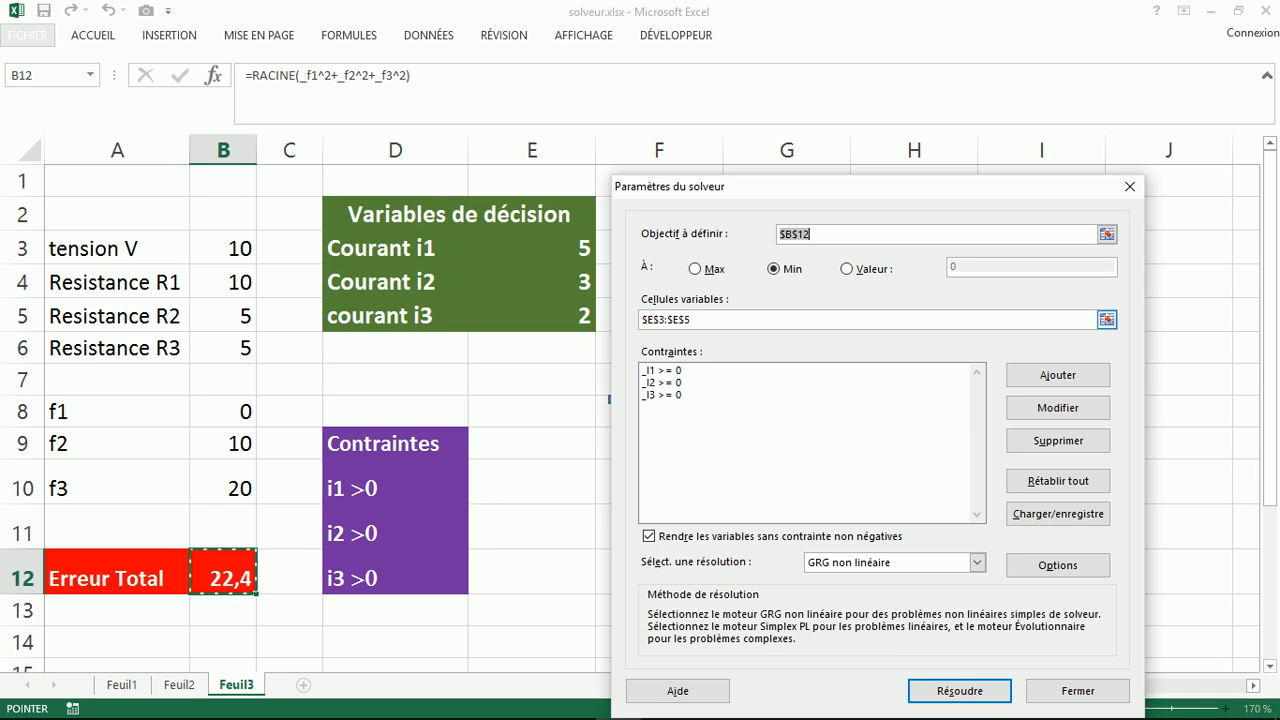
left_click(1107, 320)
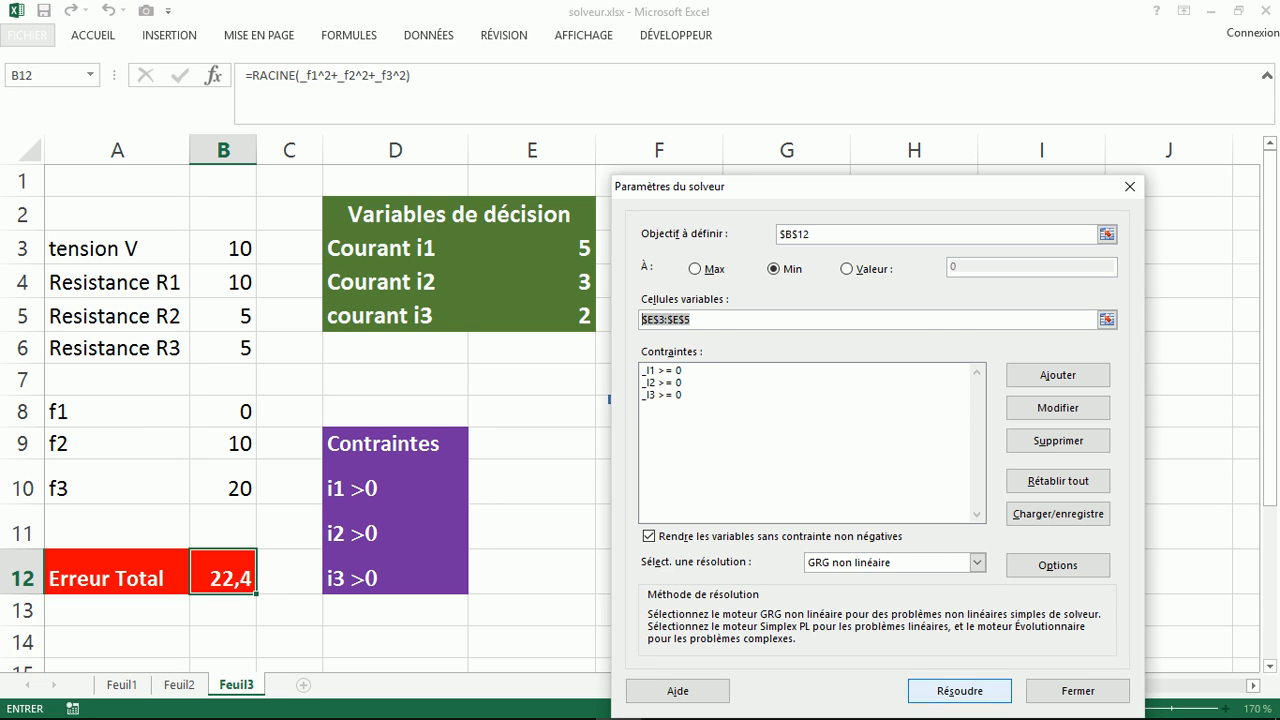
key("Return")
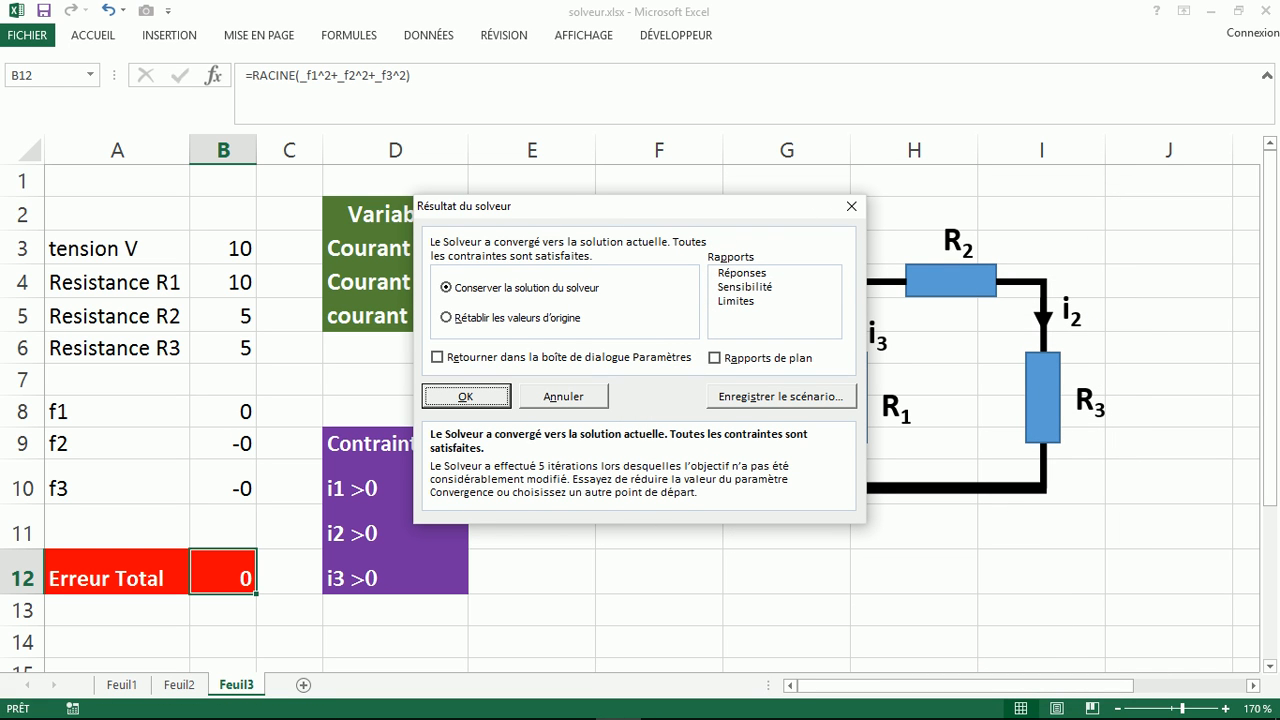
left_click_drag(520, 206, 763, 243)
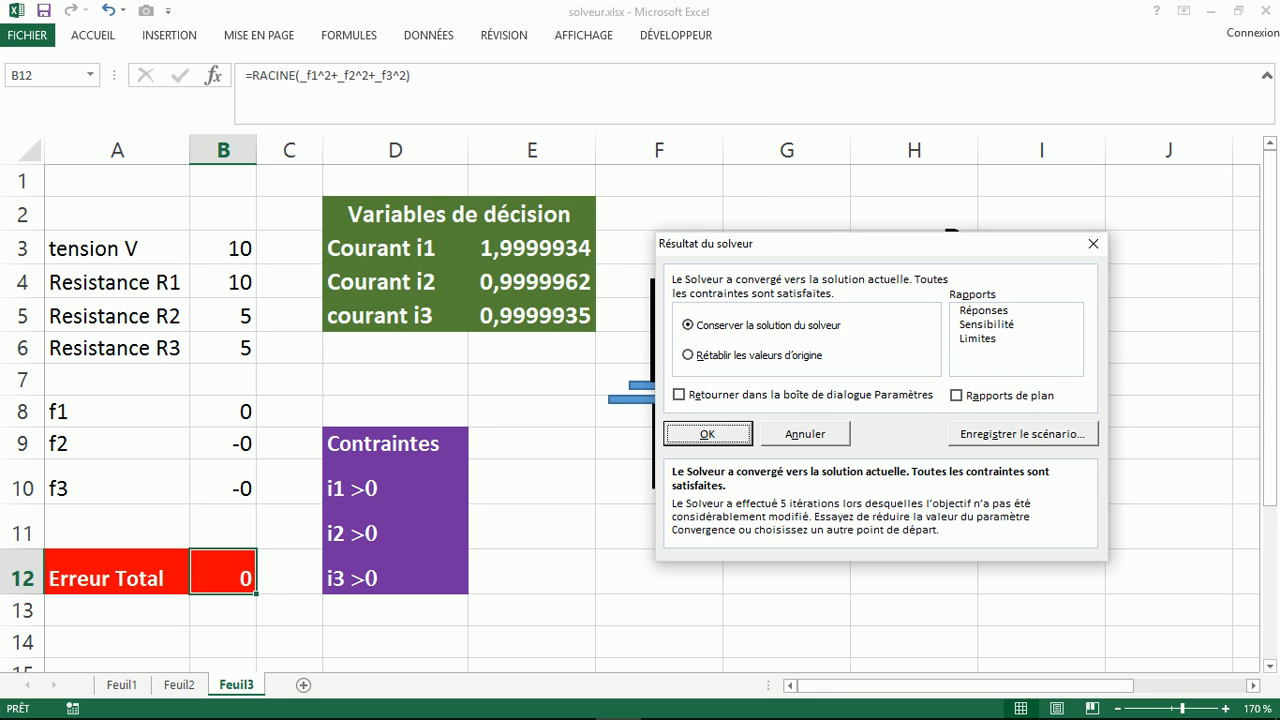
key("Return")
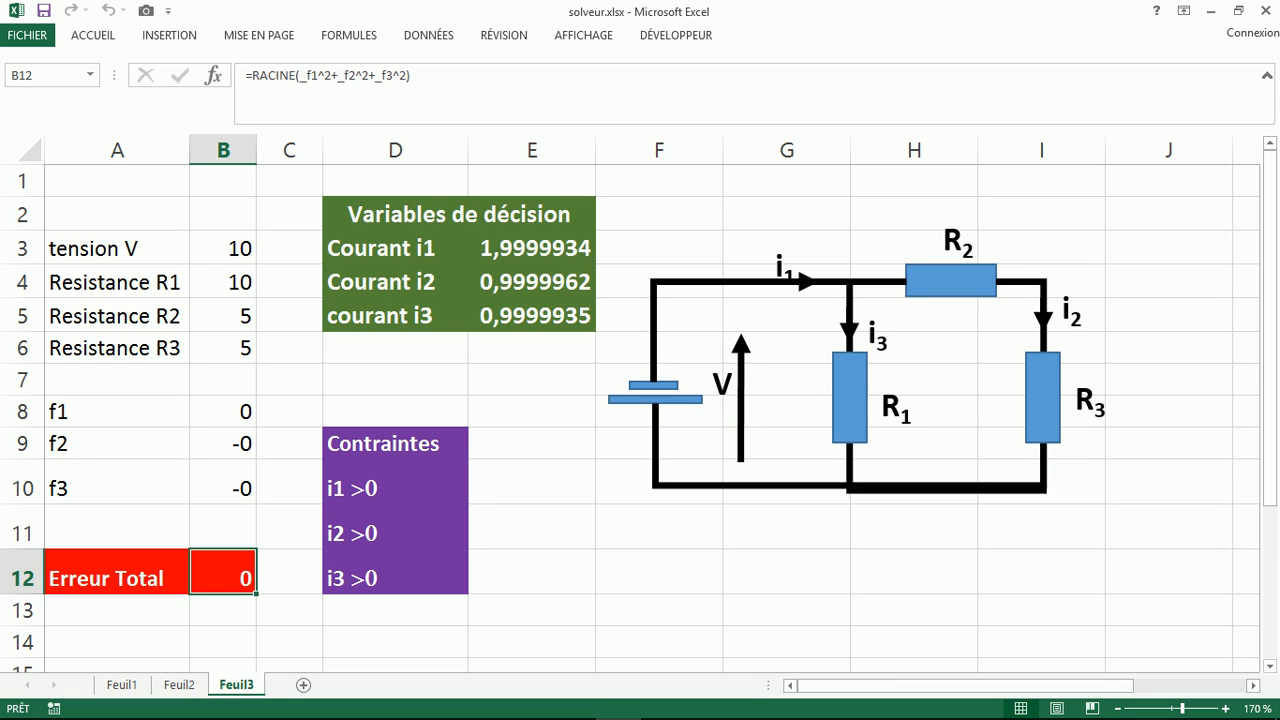
Step: Enter new trial values of 5, 2 and 3 for currents i1, i2 and i3
left_click(532, 248)
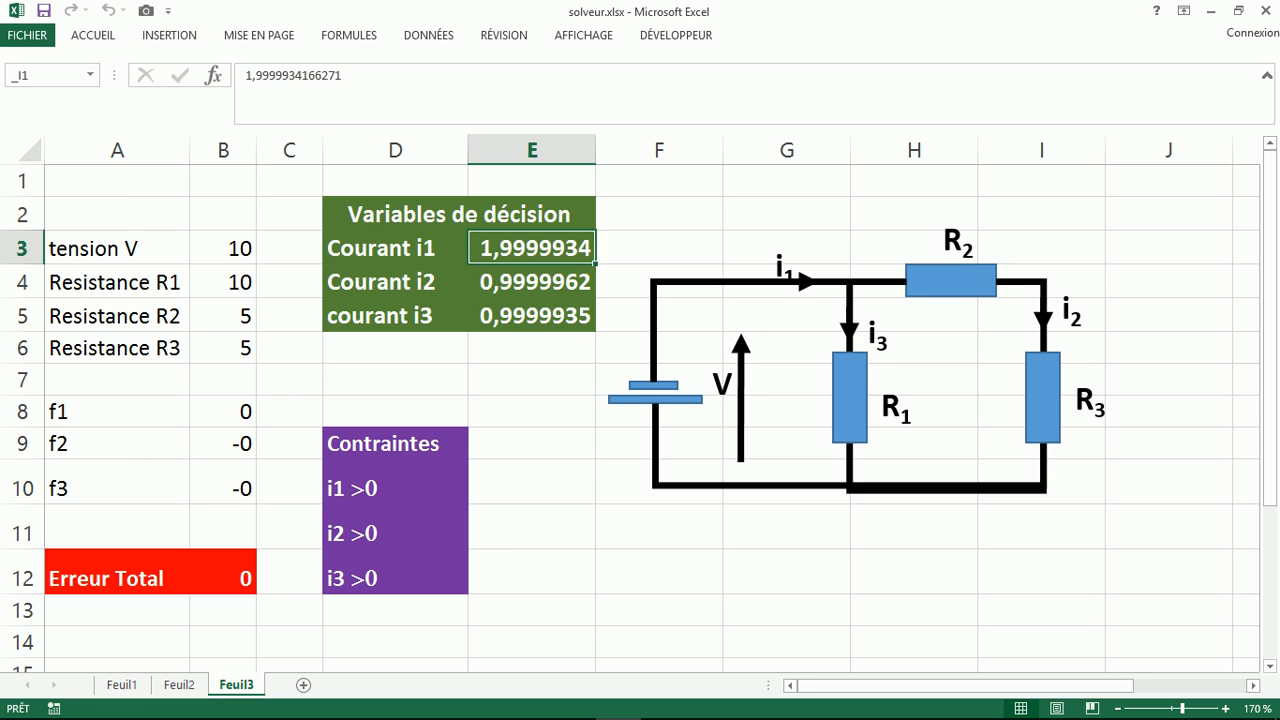
type("5")
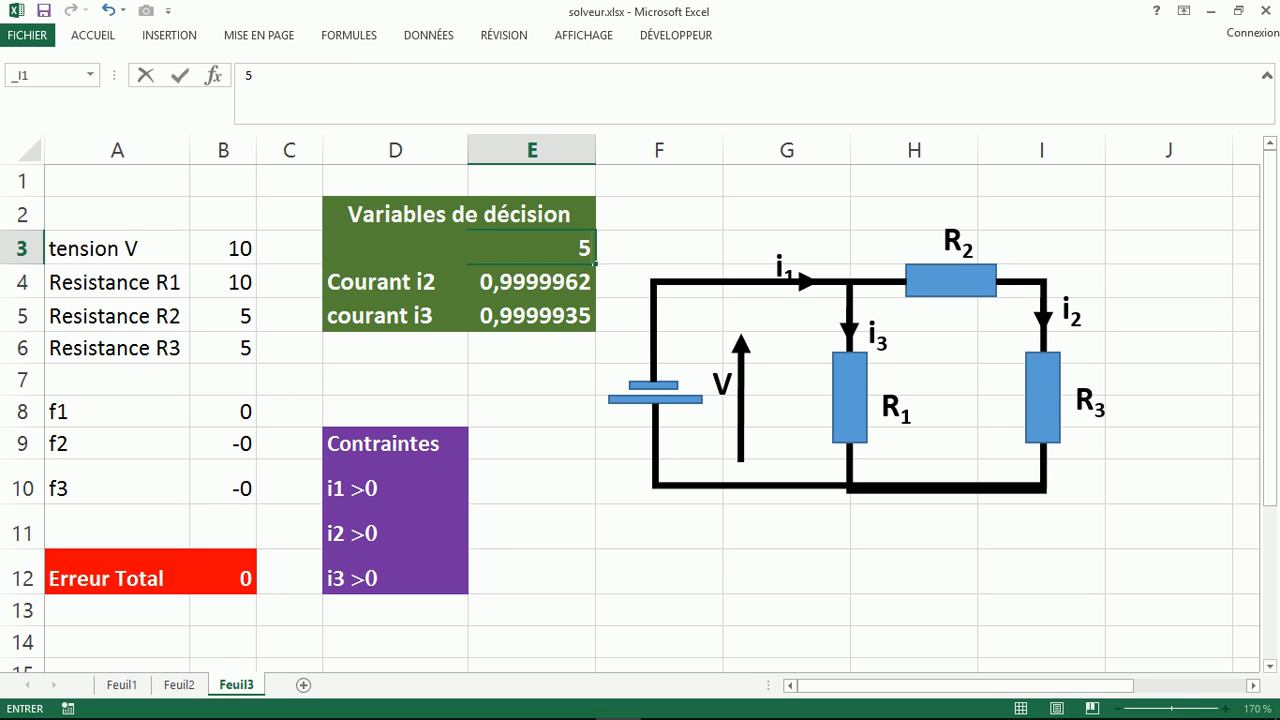
key("Return")
type("2")
key("Return")
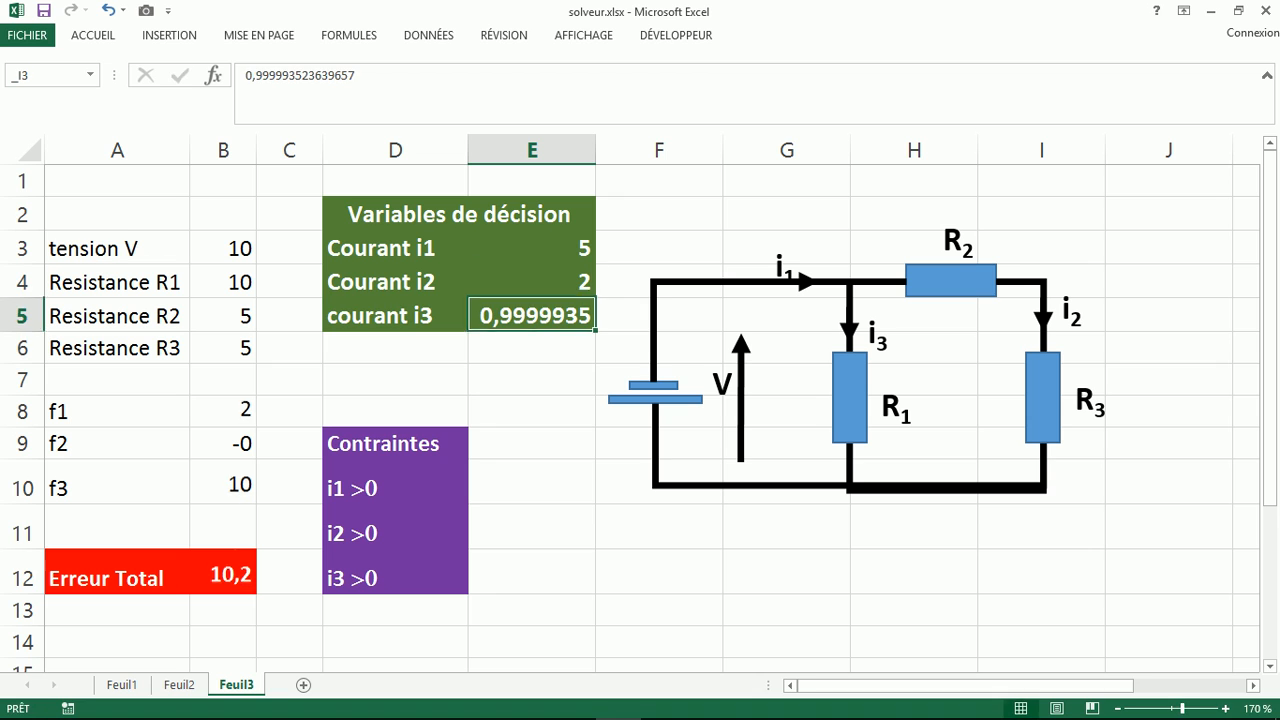
type("3")
key("Return")
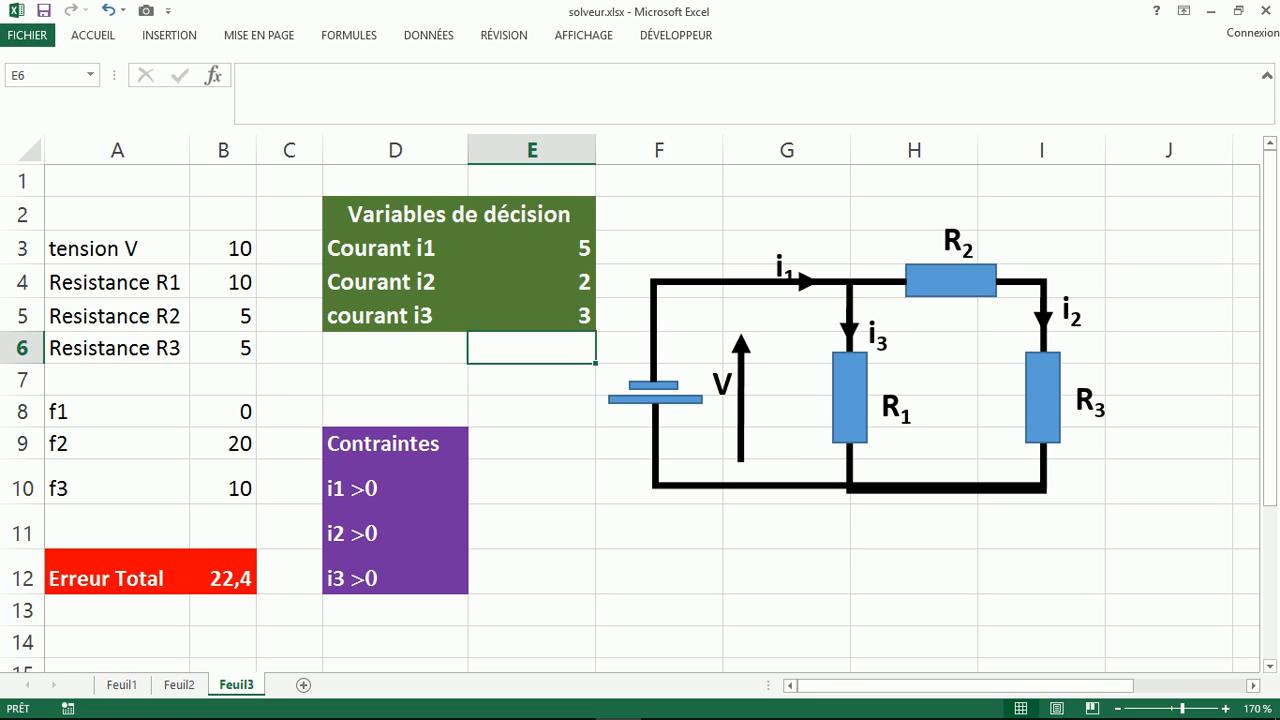
Step: Raise the lower wire between R1 and R3 so it lines up with the circuit's bottom wire
left_click(946, 489)
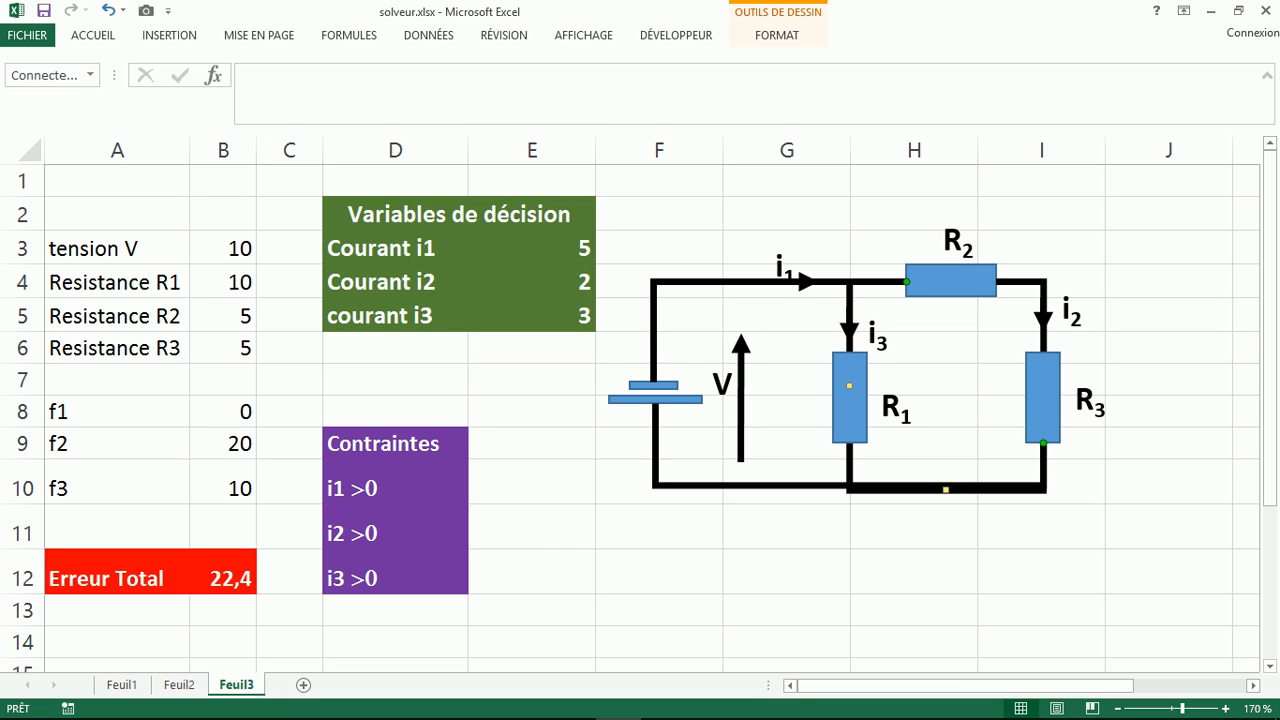
left_click_drag(946, 490, 946, 484)
left_click(914, 572)
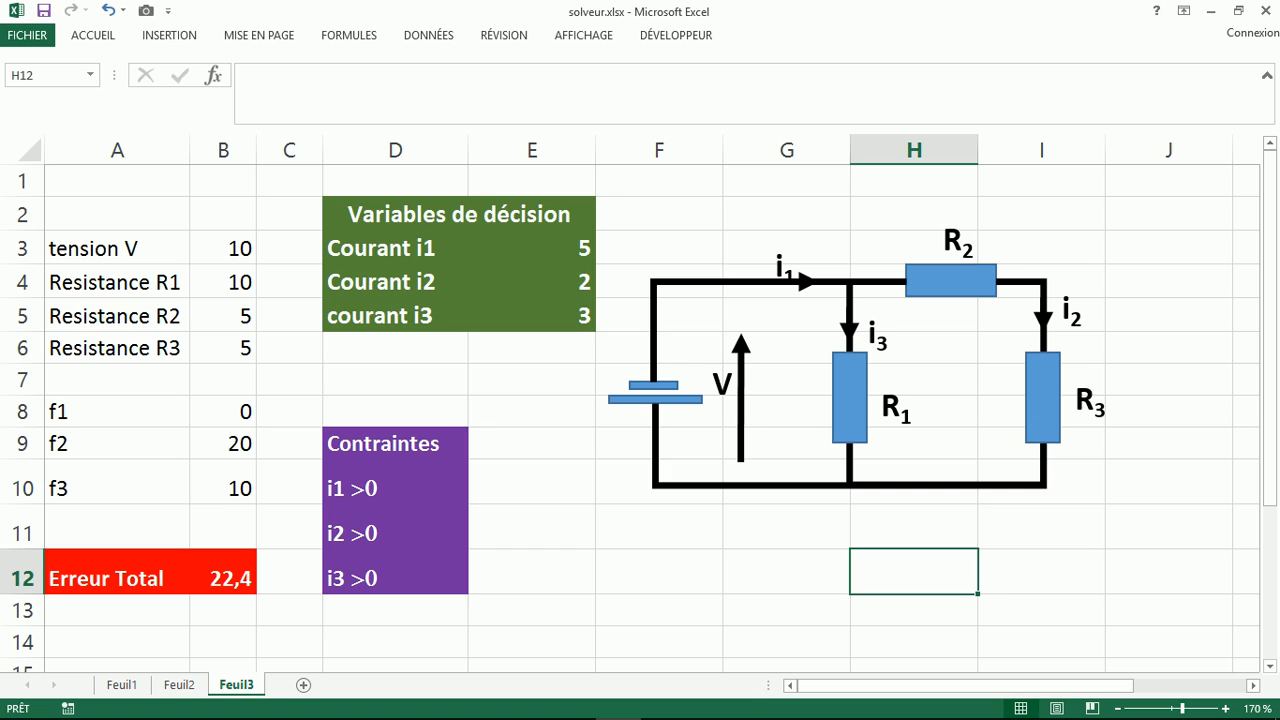
Step: Delete the two battery plates from the voltage source in the circuit diagram
left_click(654, 384)
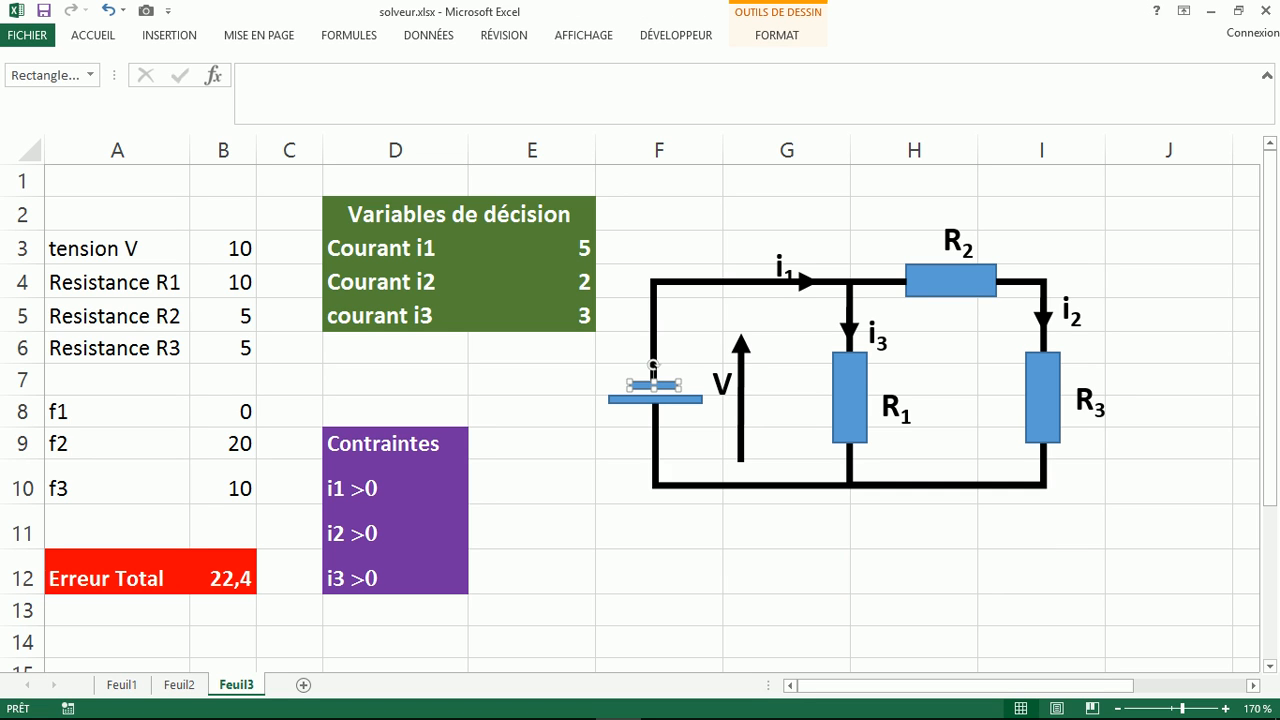
left_click(655, 400, "ctrl")
key("Delete")
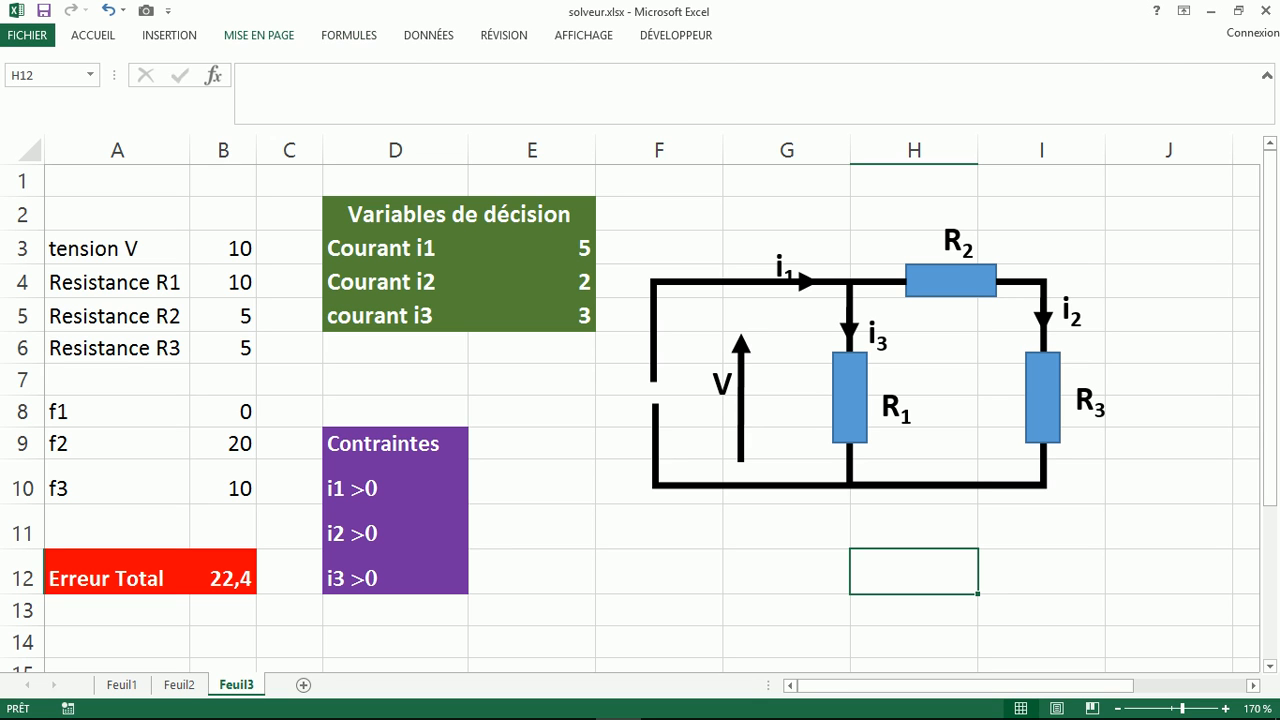
left_click(169, 35)
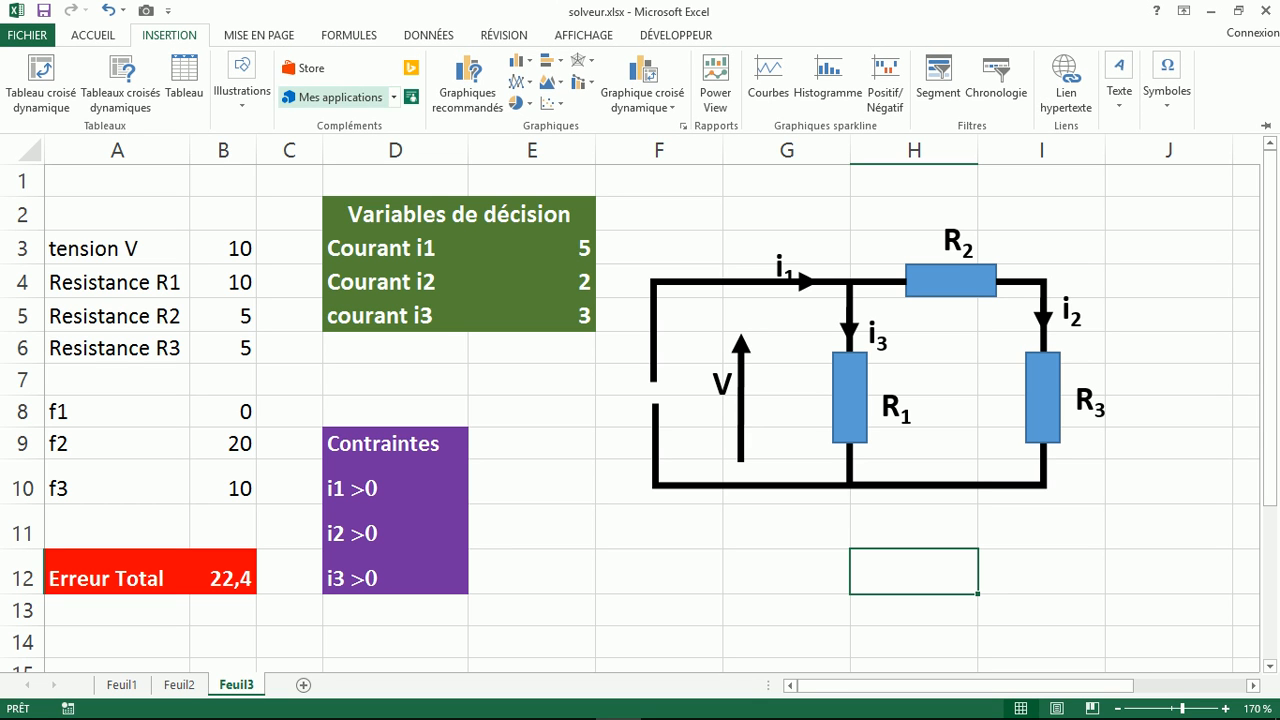
left_click(241, 92)
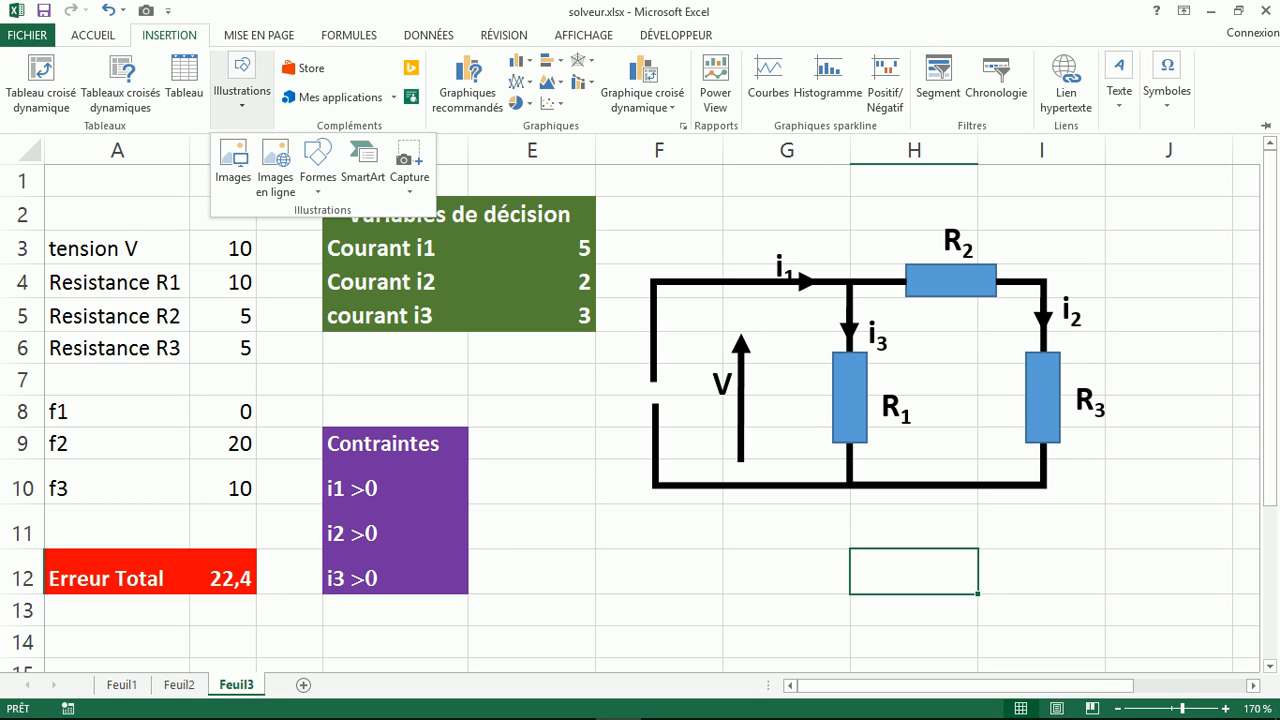
left_click(233, 162)
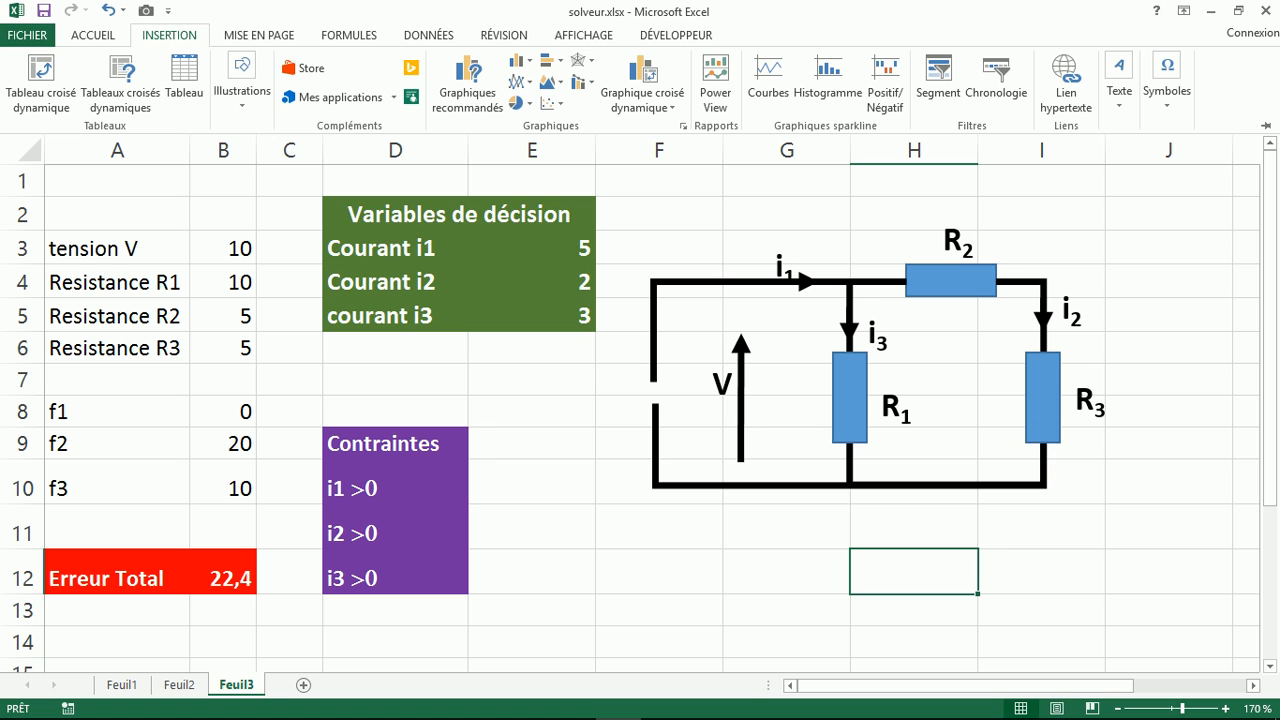
Step: Draw a circle with the ellipse shape in the gap of the circuit's source branch, beside the V arrow
left_click(169, 35)
left_click(169, 35)
left_click(242, 92)
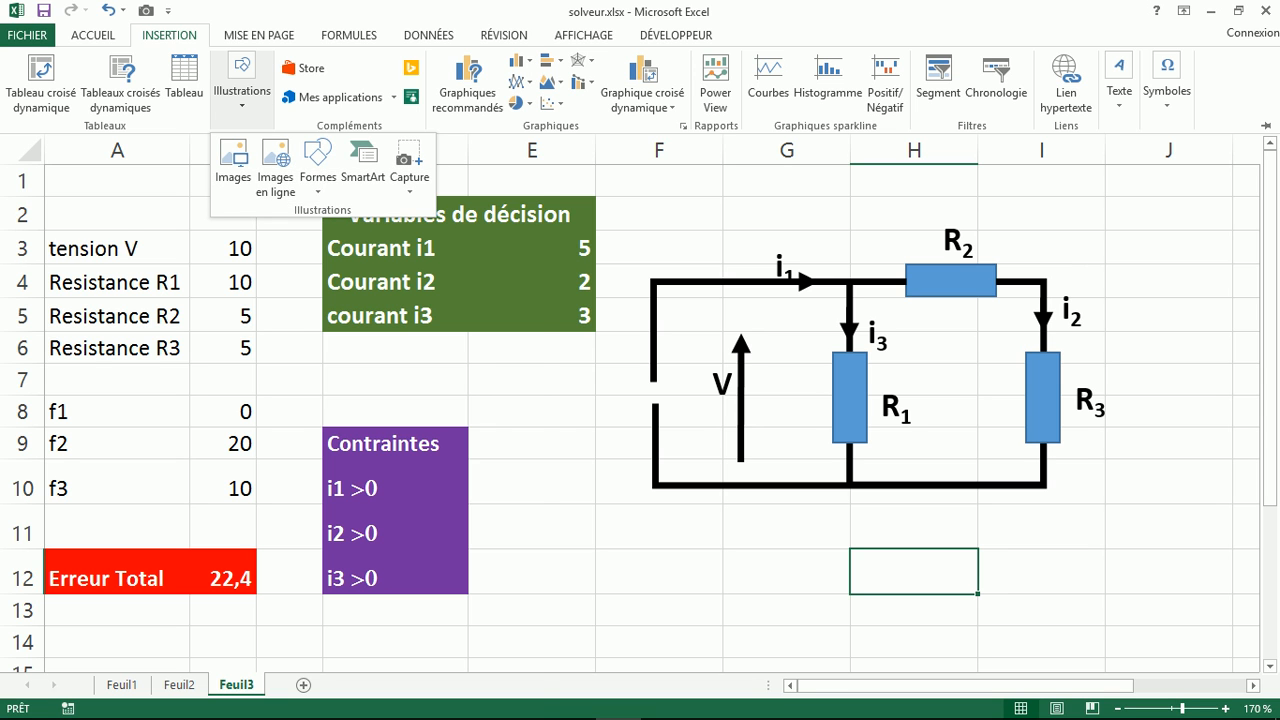
left_click(317, 165)
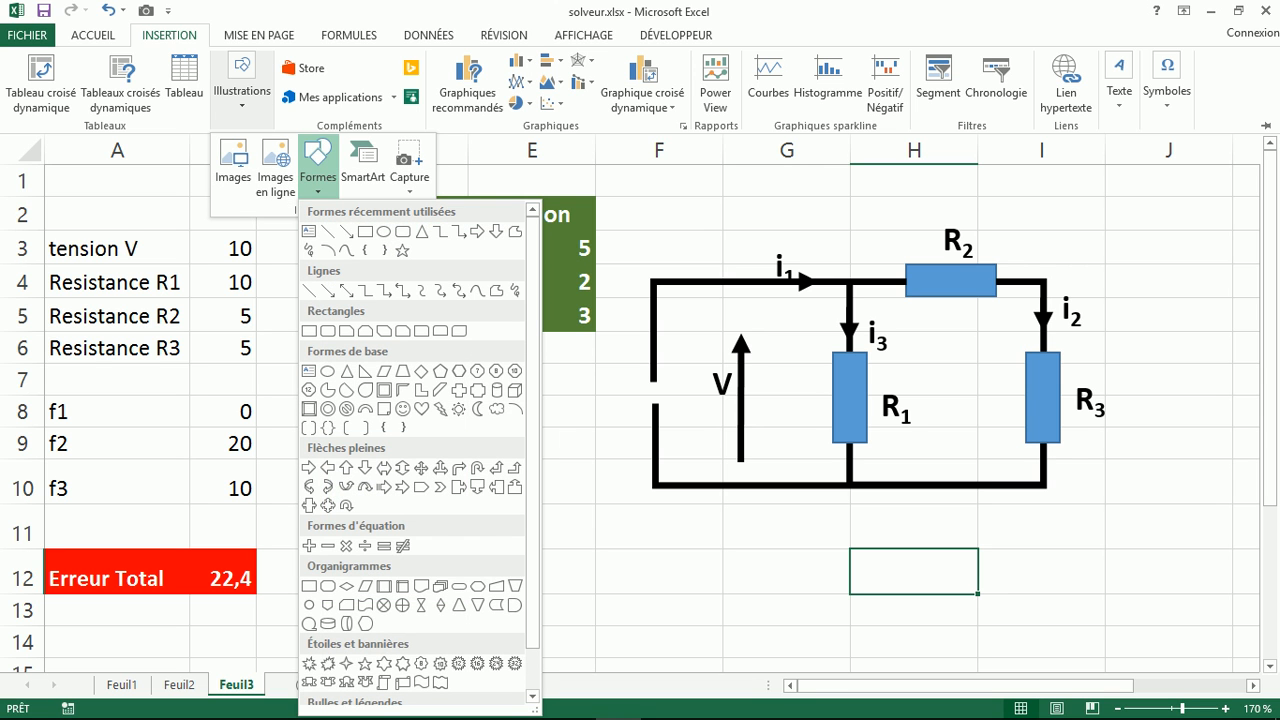
left_click(384, 232)
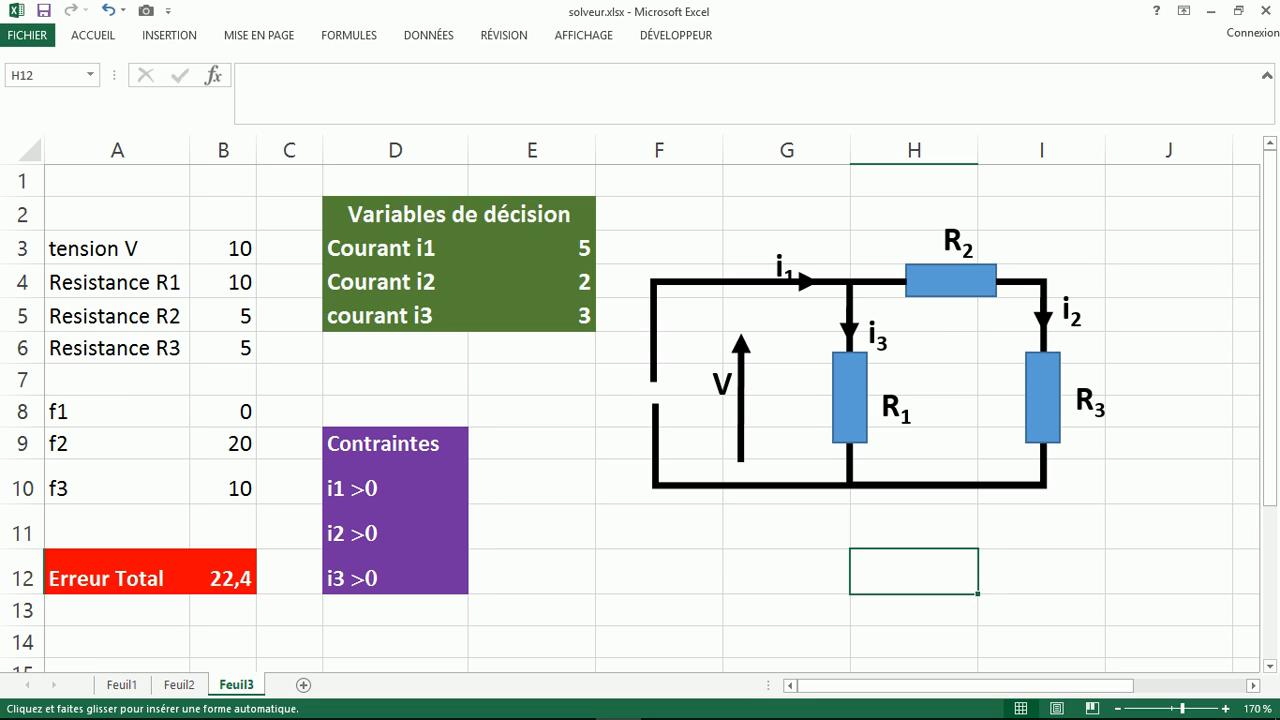
mouse_move(595, 395)
left_mouse_down()
mouse_move(660, 330)
mouse_move(654, 374)
left_mouse_up()
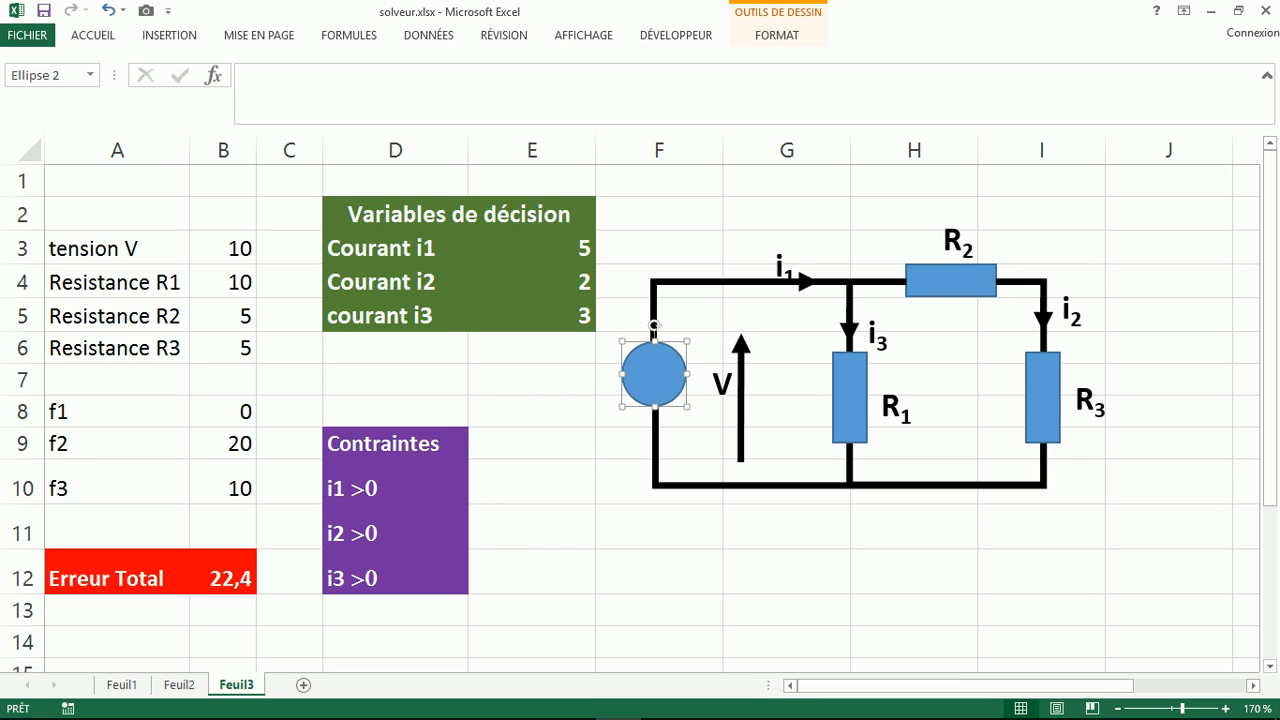
Step: Move the voltage arrow left and slightly up so it sits between the source circle and the V label, and save the workbook
left_click(713, 384)
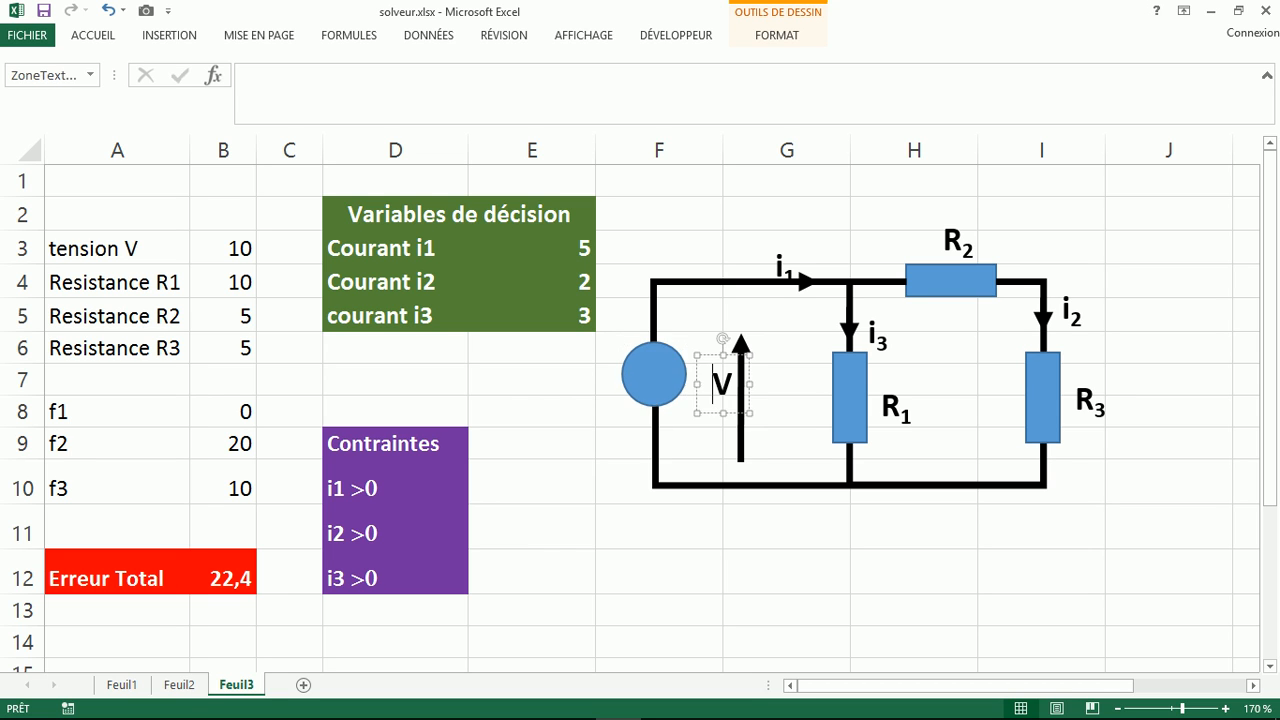
left_click(741, 432)
key("Left")
key("Left")
key("Left")
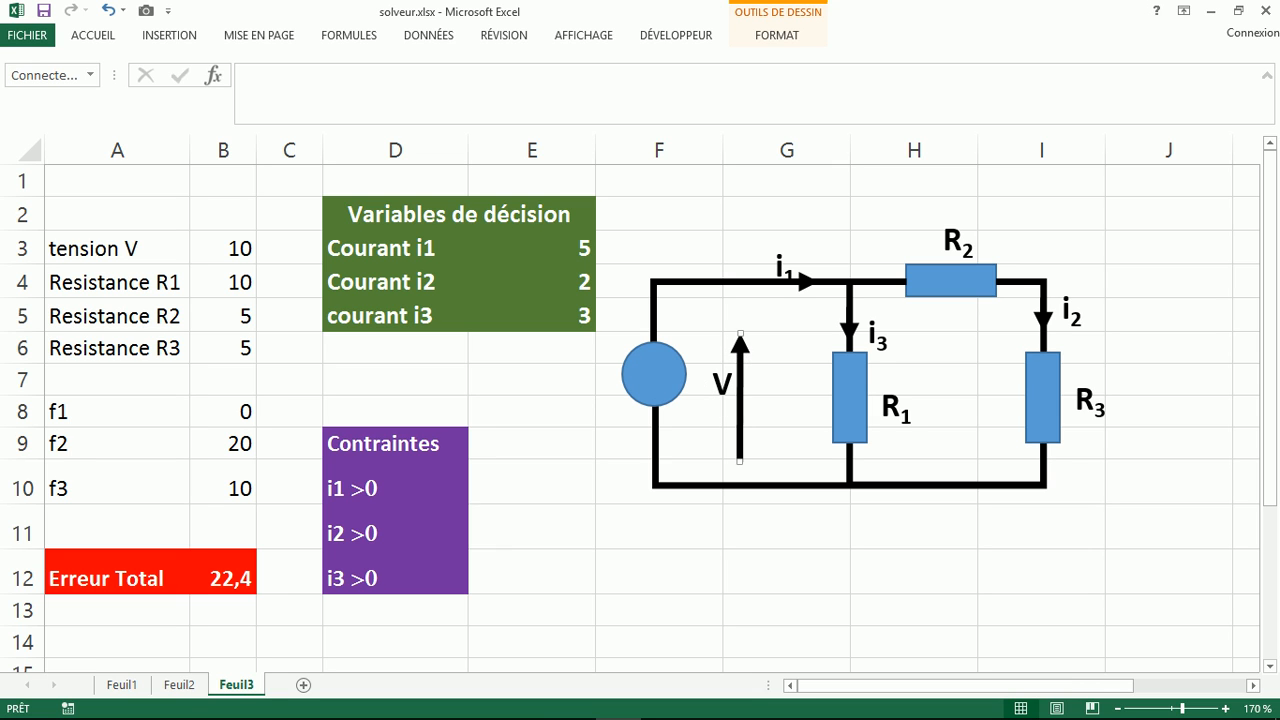
key("Left")
key("Left")
key("Left")
key("Left")
key("Left")
key("Left")
key("Left")
key("Left")
key("Left")
key("Left")
key("Up")
key("Up")
key("Up")
key("Up")
key("Up")
key("Up")
key("Left")
key("Left")
key("Left")
key("Left")
key("Left")
key("Left")
key("Left")
key("Left")
key("Left")
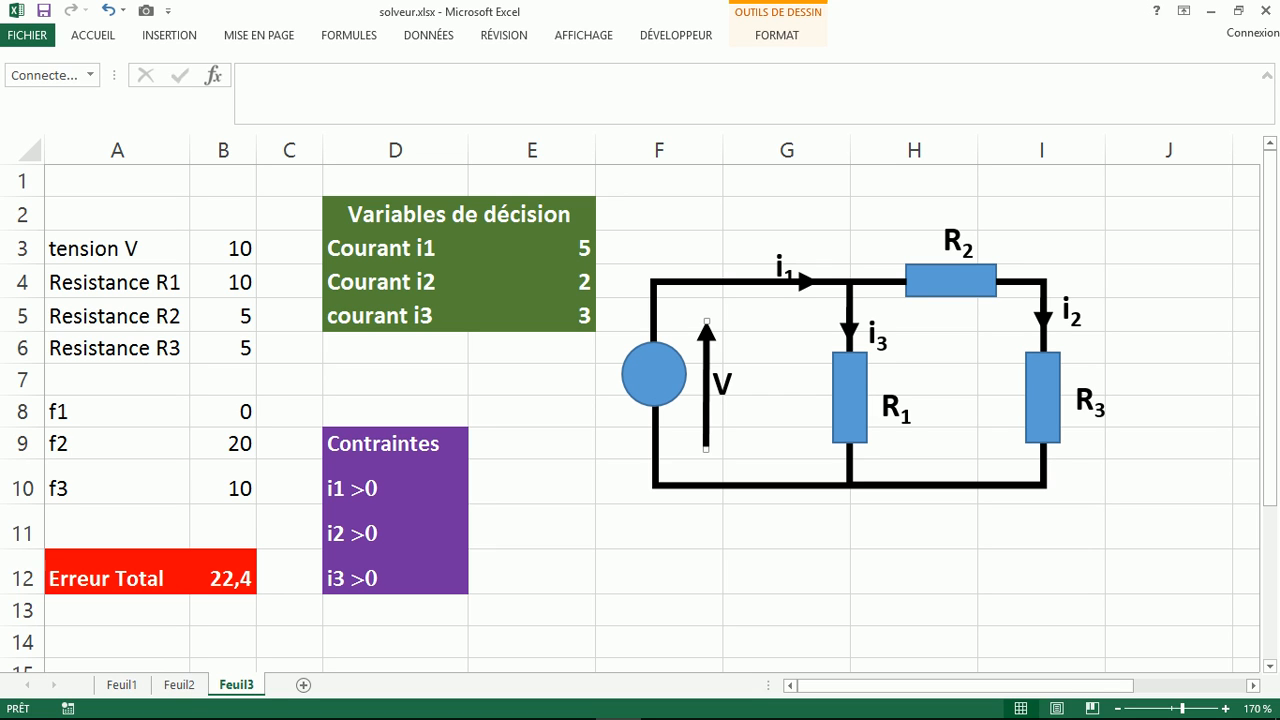
left_click(787, 572)
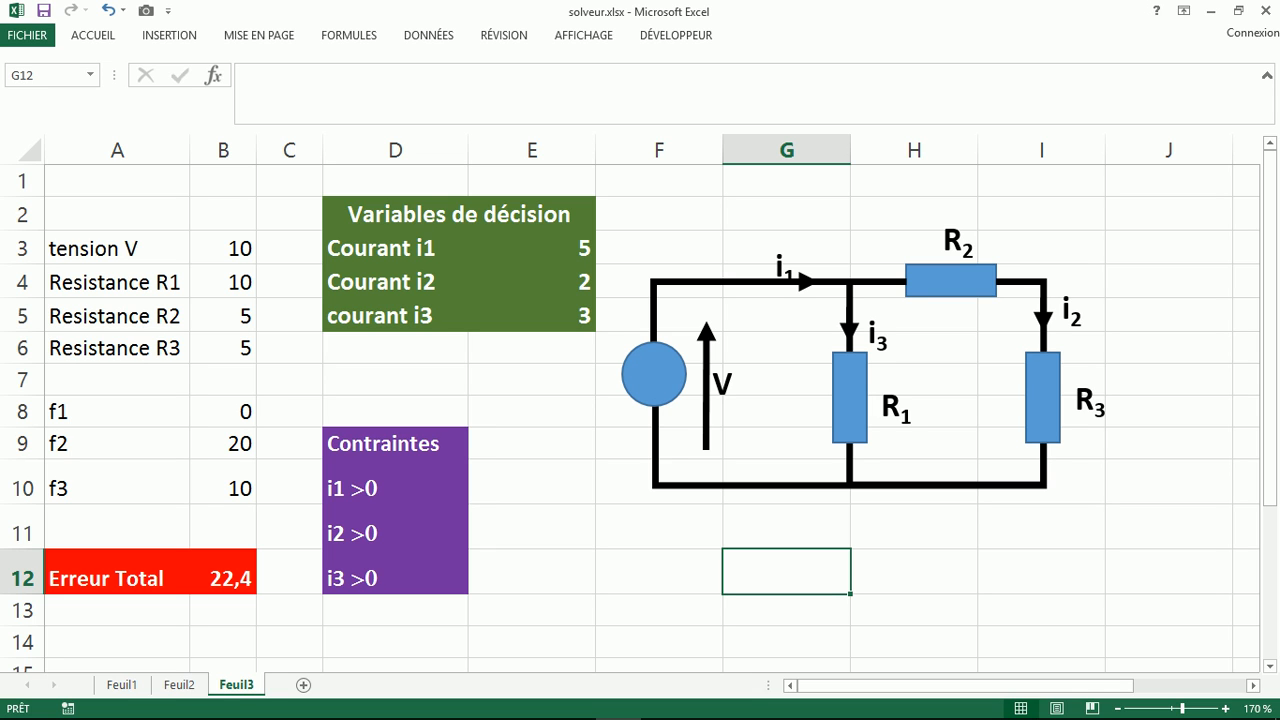
key("ctrl+s")
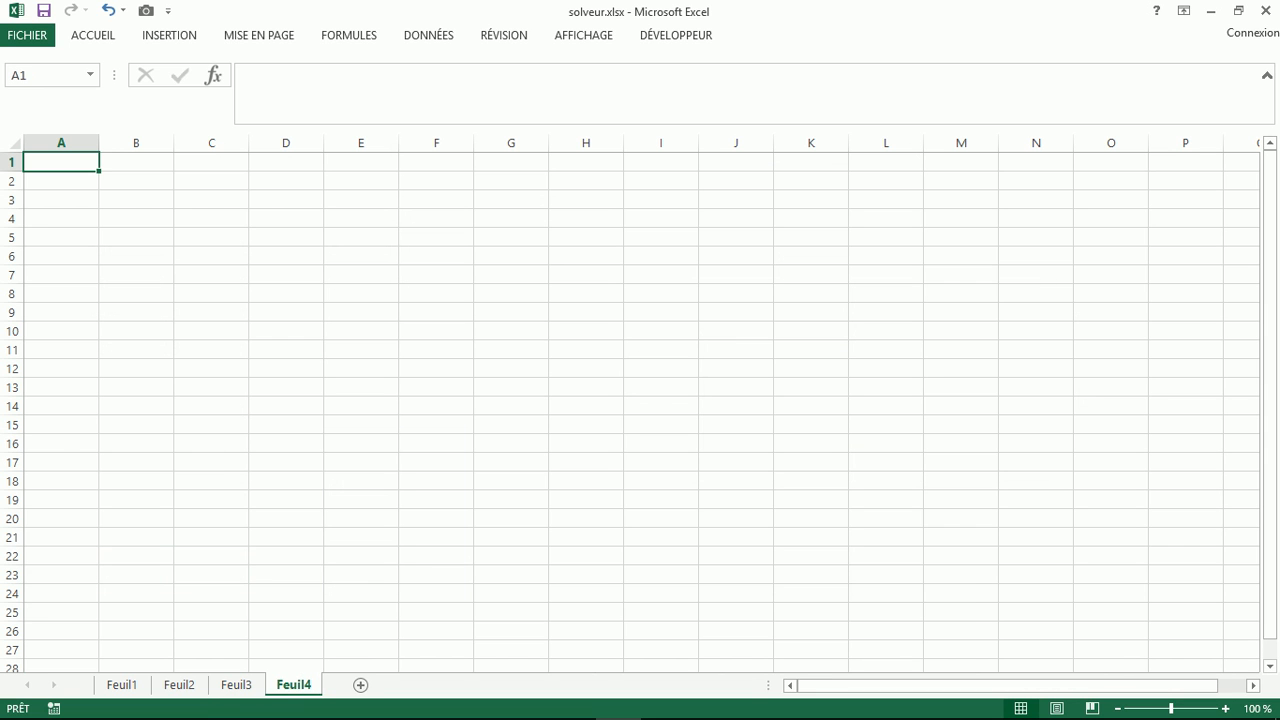
Step: Fill cells B4:B7 of the empty sheet Feuil4 with the label series A1 to A4
left_click(136, 218)
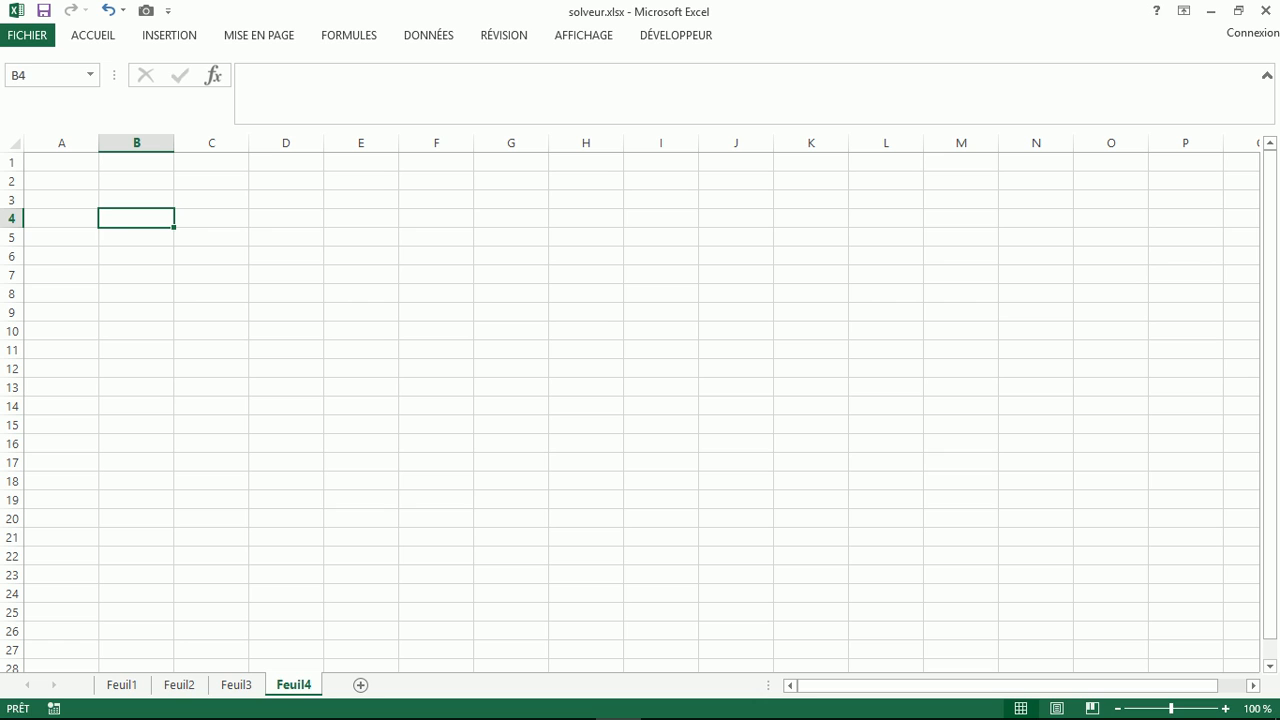
type("A1")
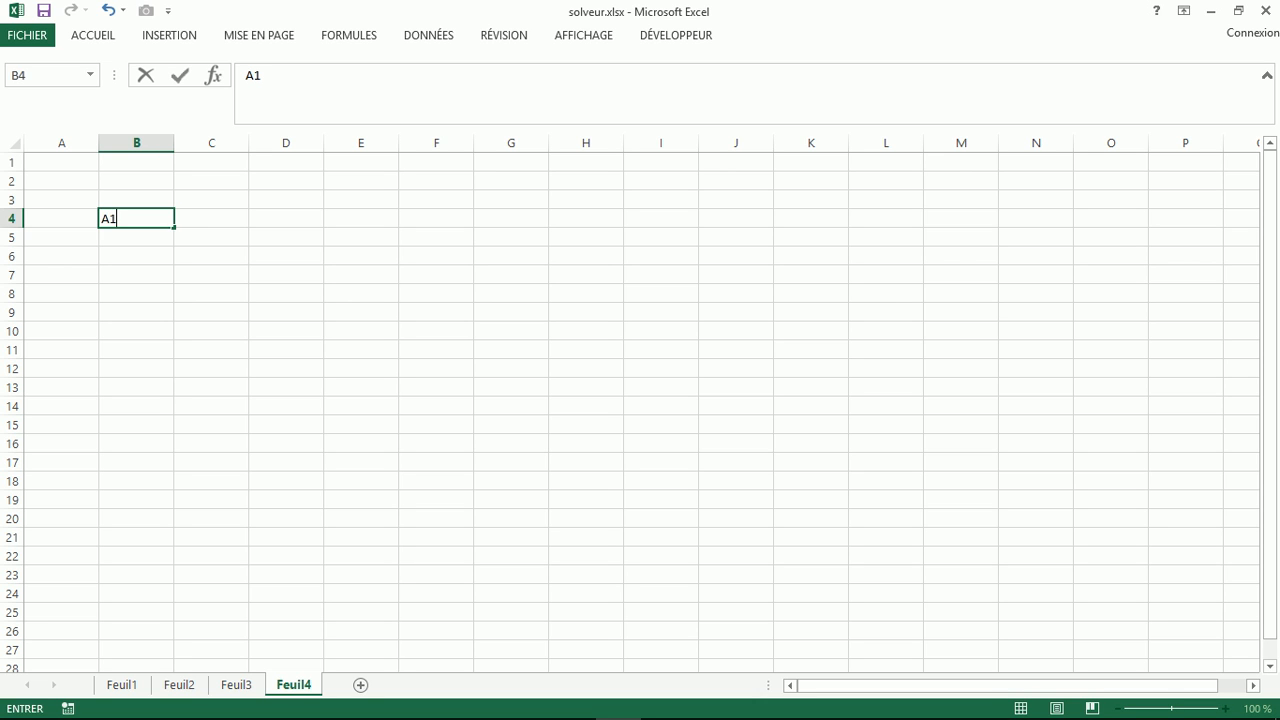
key("Return")
left_click(136, 218)
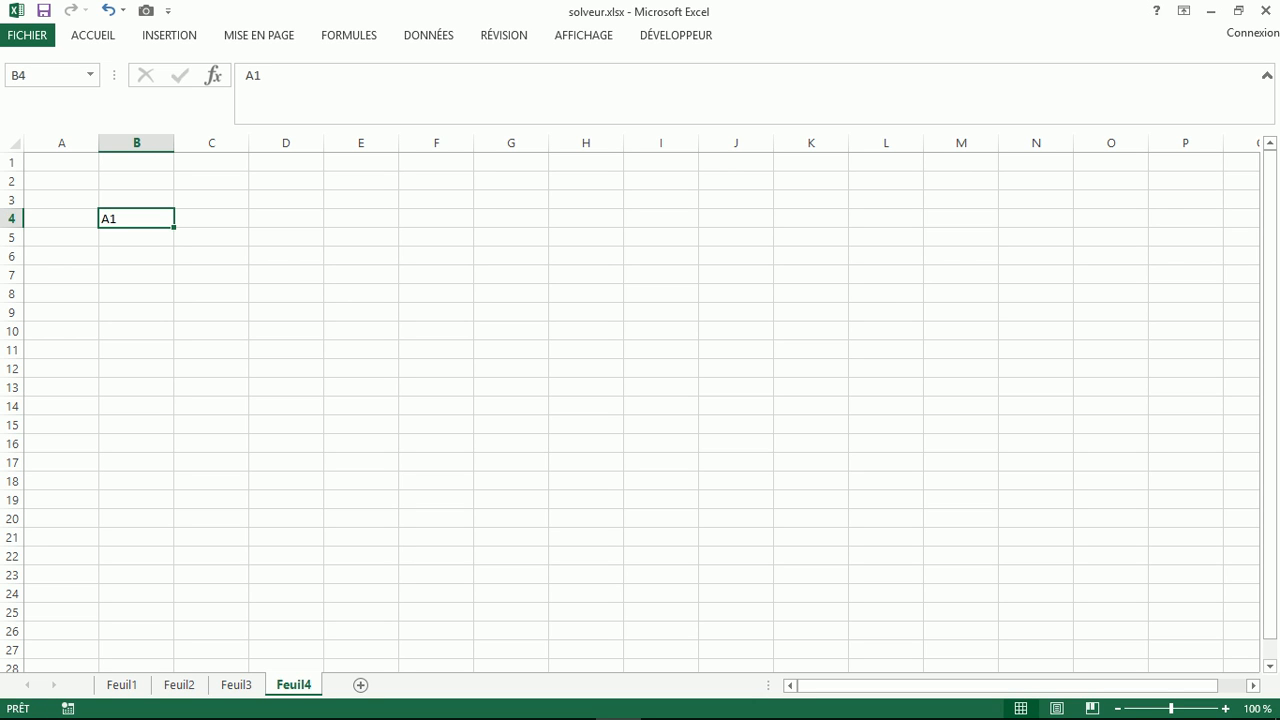
left_click_drag(174, 228, 174, 284)
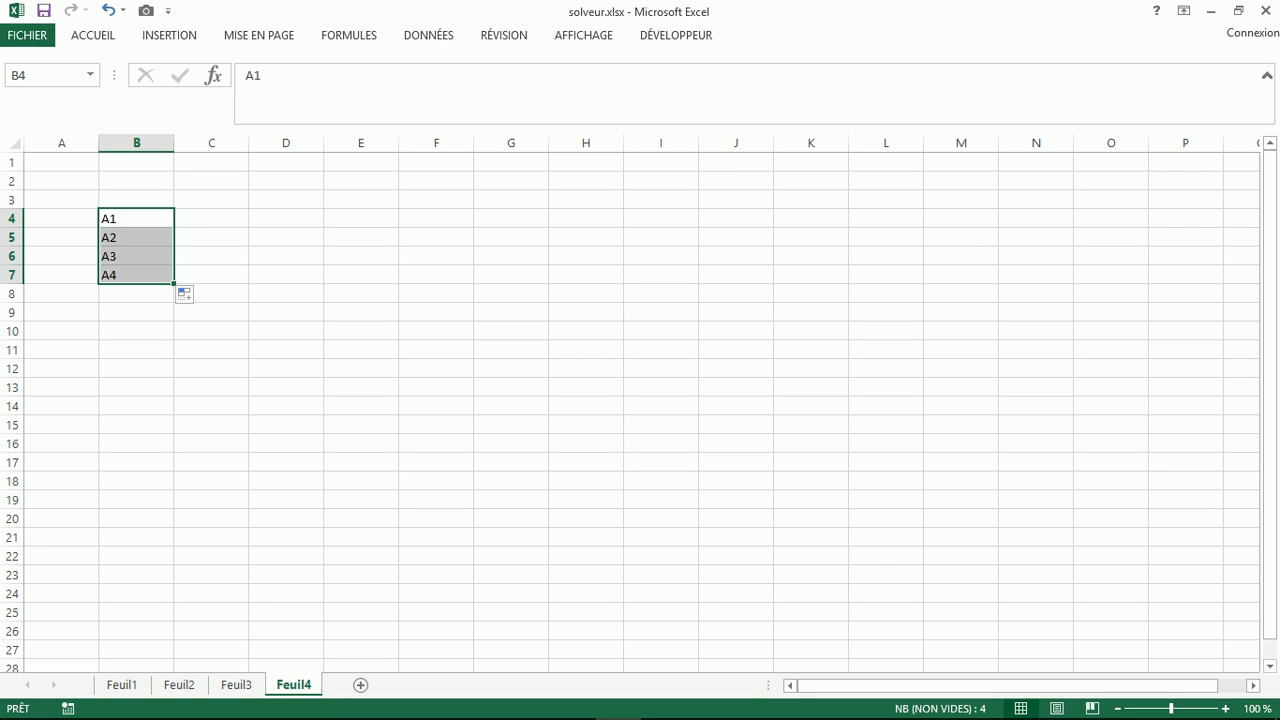
Step: Copy the A1 to A4 labels to E4:E7 and change the copy to the series B1 to B4
left_click_drag(98, 245, 284, 245)
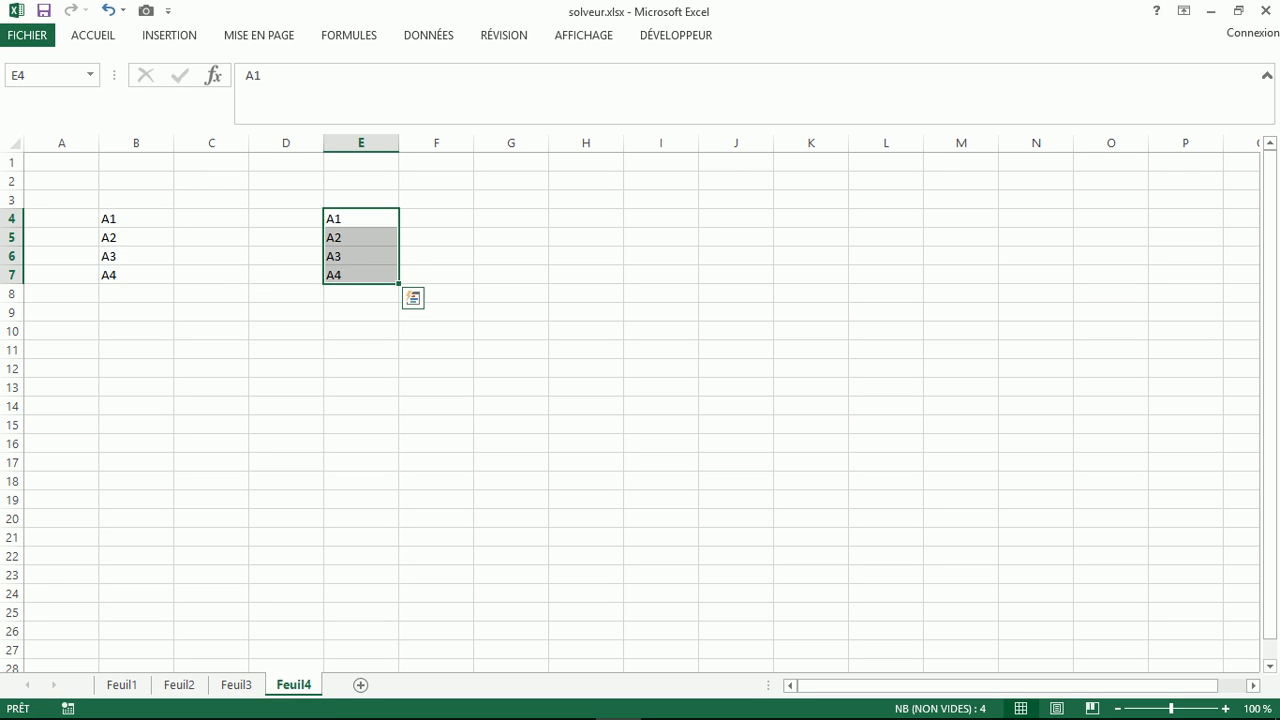
double_click(333, 218)
key("BackSpace")
type("B")
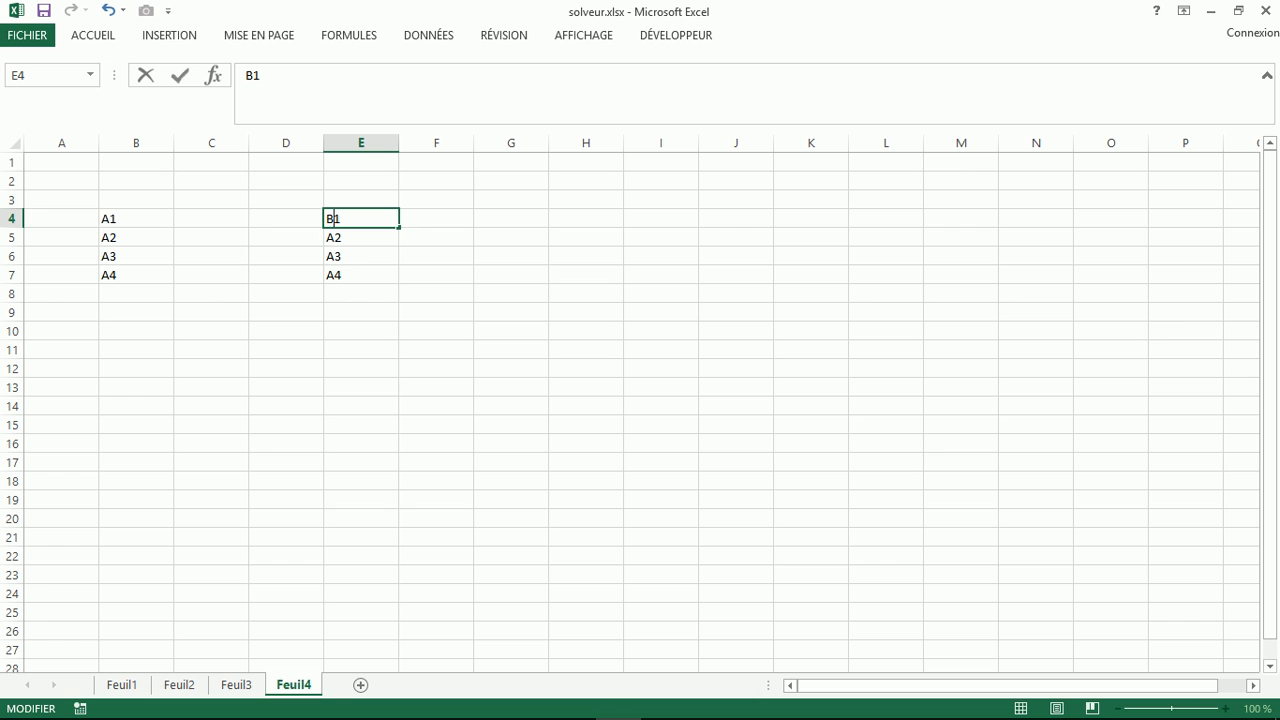
left_click_drag(399, 228, 400, 281)
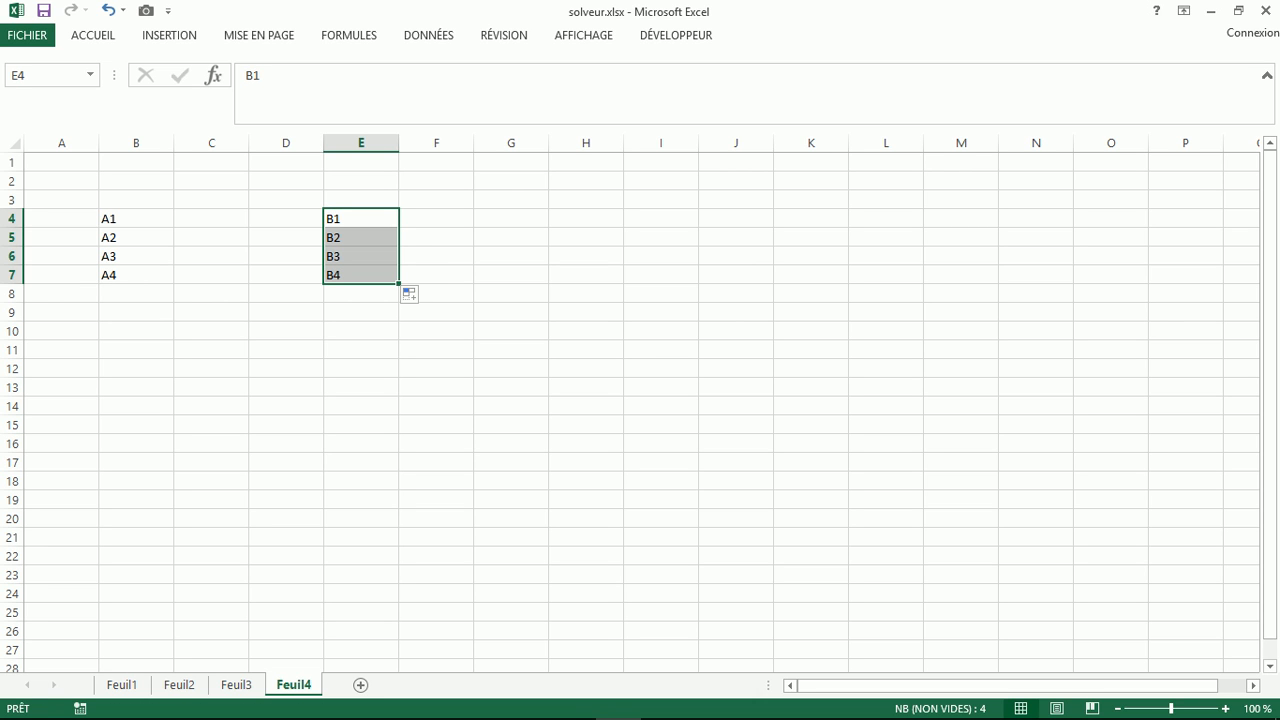
Step: Copy the B labels to H4:H7 and change the copy to the series C1 to C4
left_click_drag(324, 240, 549, 240)
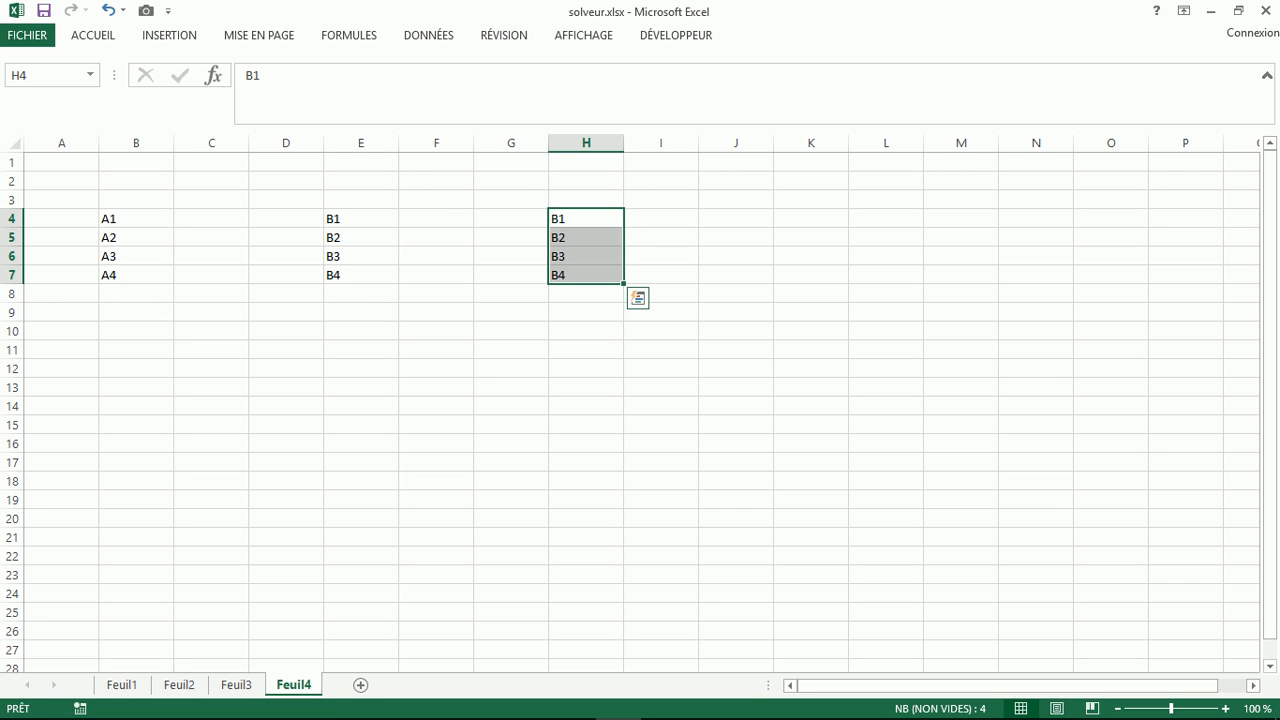
double_click(586, 219)
left_click(558, 219)
key("BackSpace")
type("C")
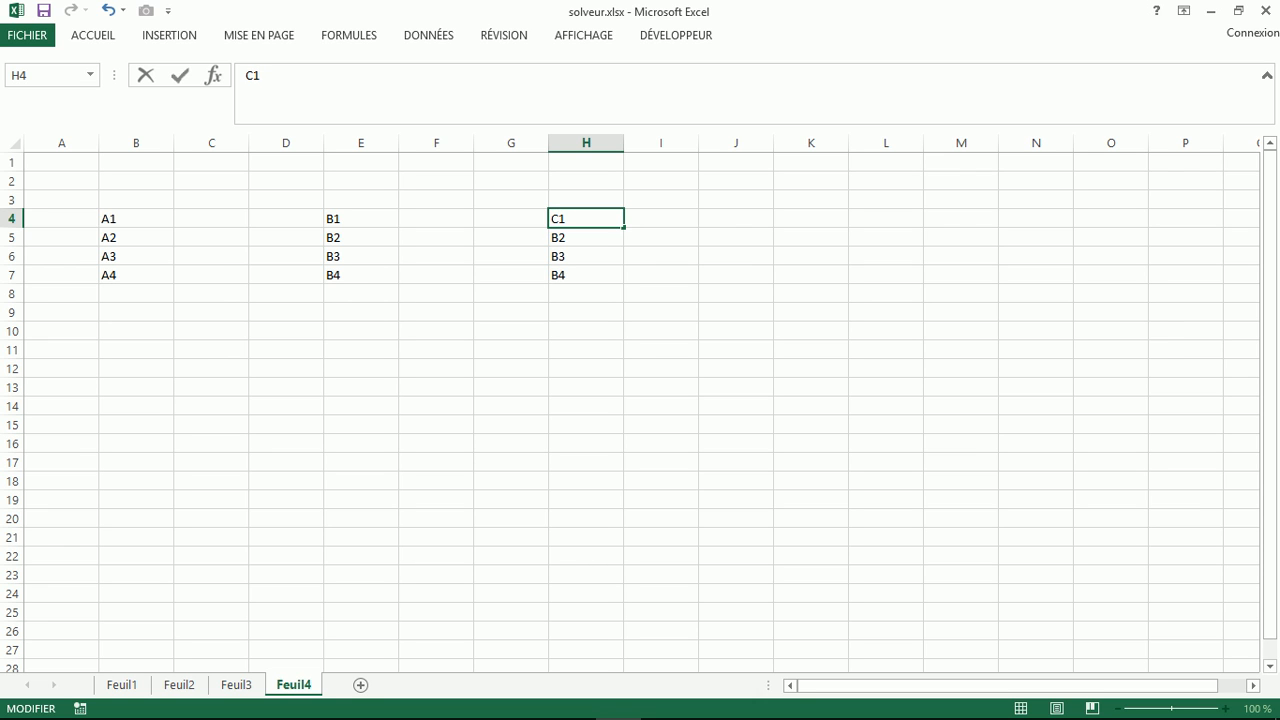
left_click_drag(623, 228, 624, 285)
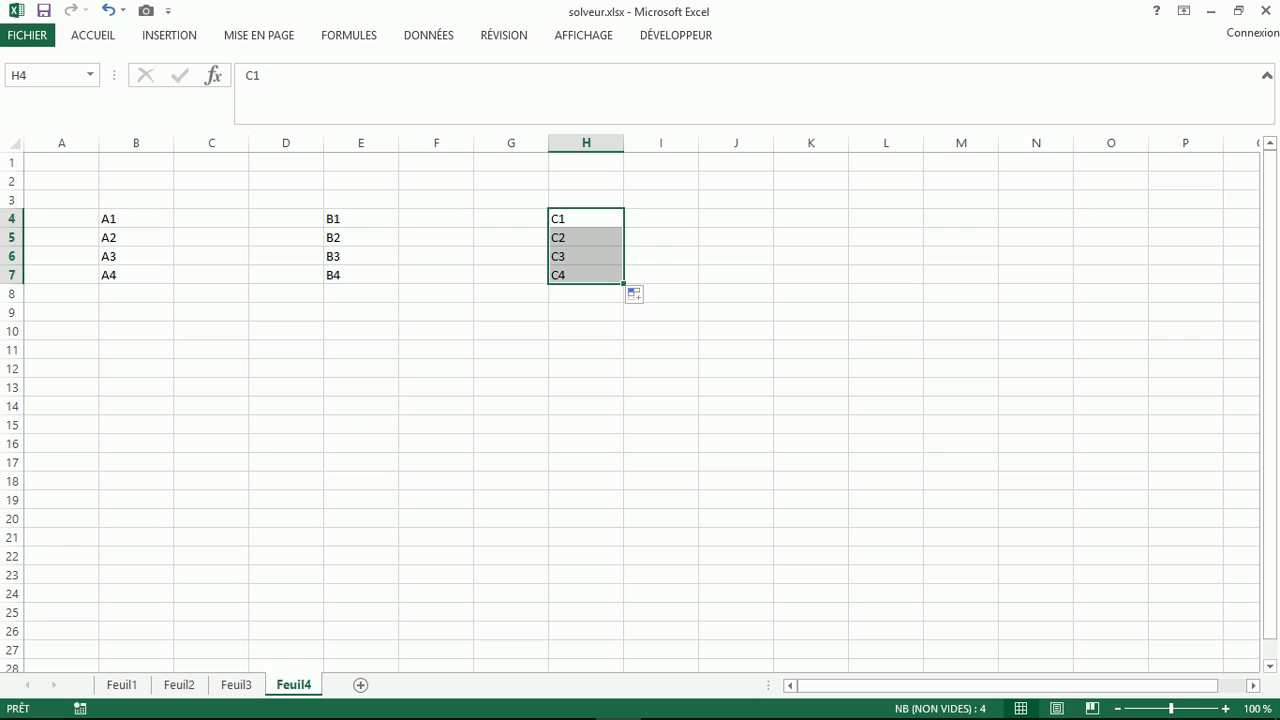
Step: Copy the C labels to K4:K7 and change the copy to the series D1 to D4
left_click_drag(361, 219, 361, 275)
left_click_drag(324, 212, 392, 213)
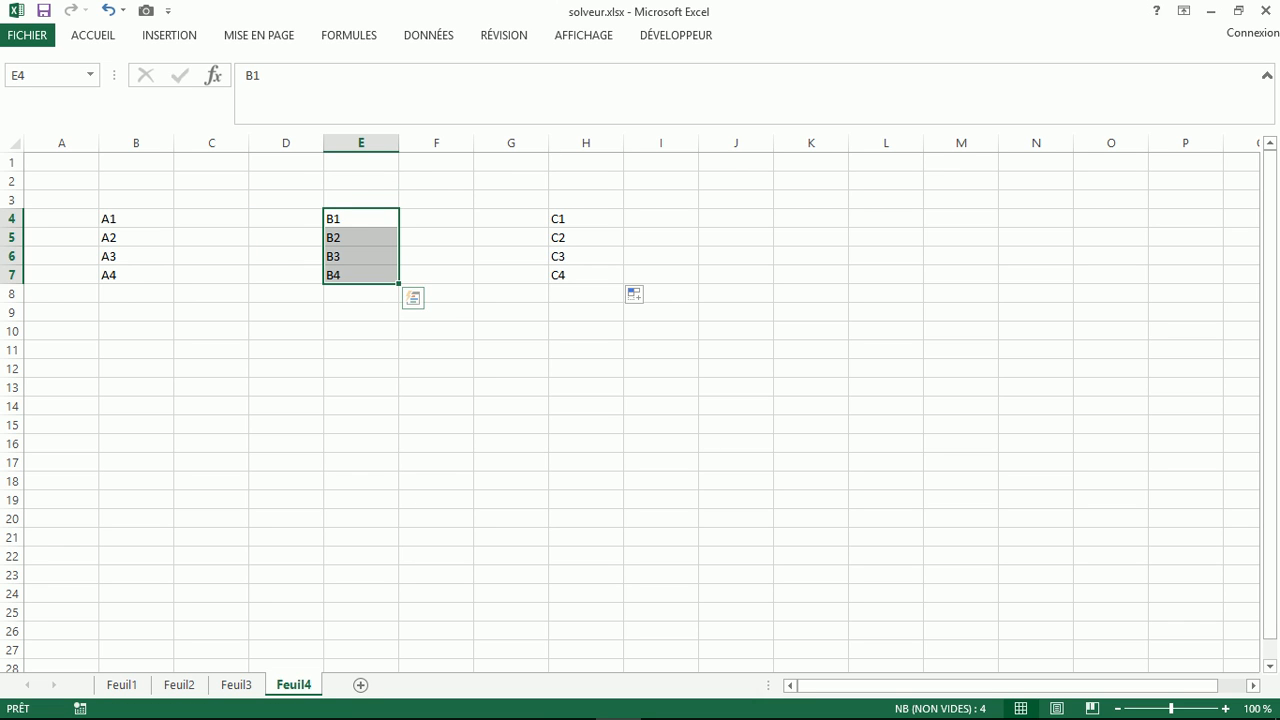
left_click_drag(586, 219, 774, 250)
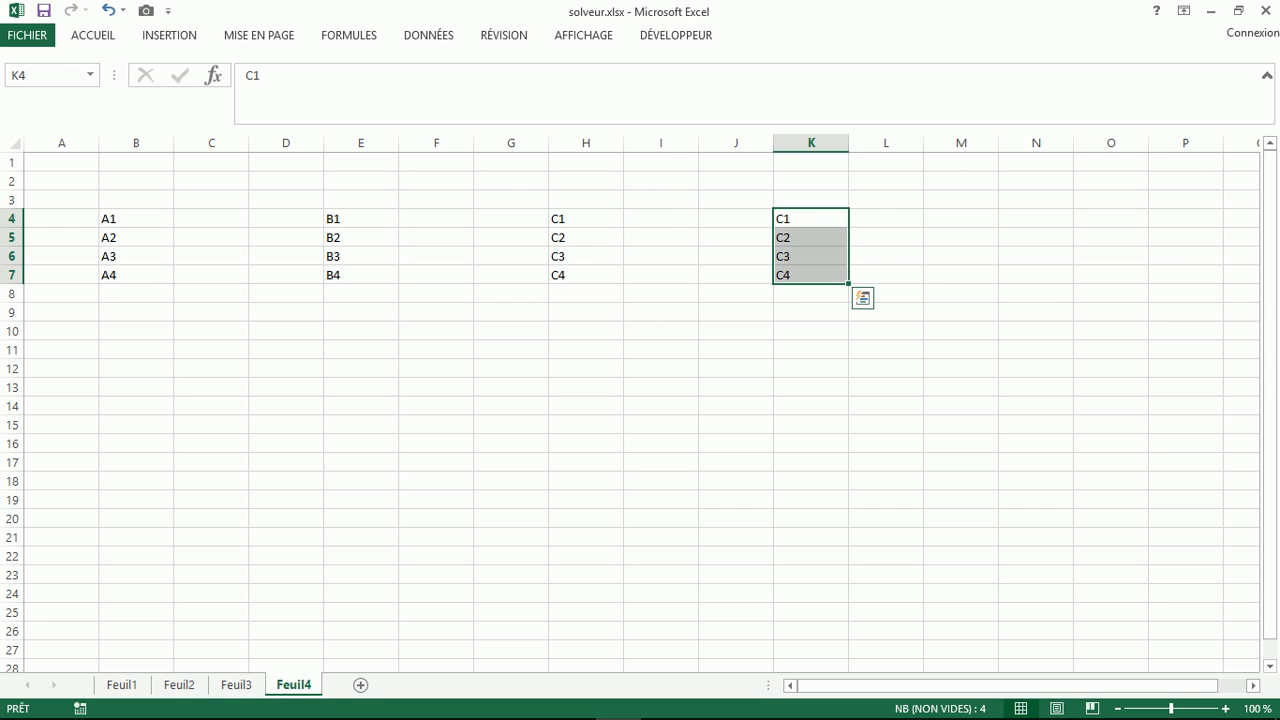
type("1")
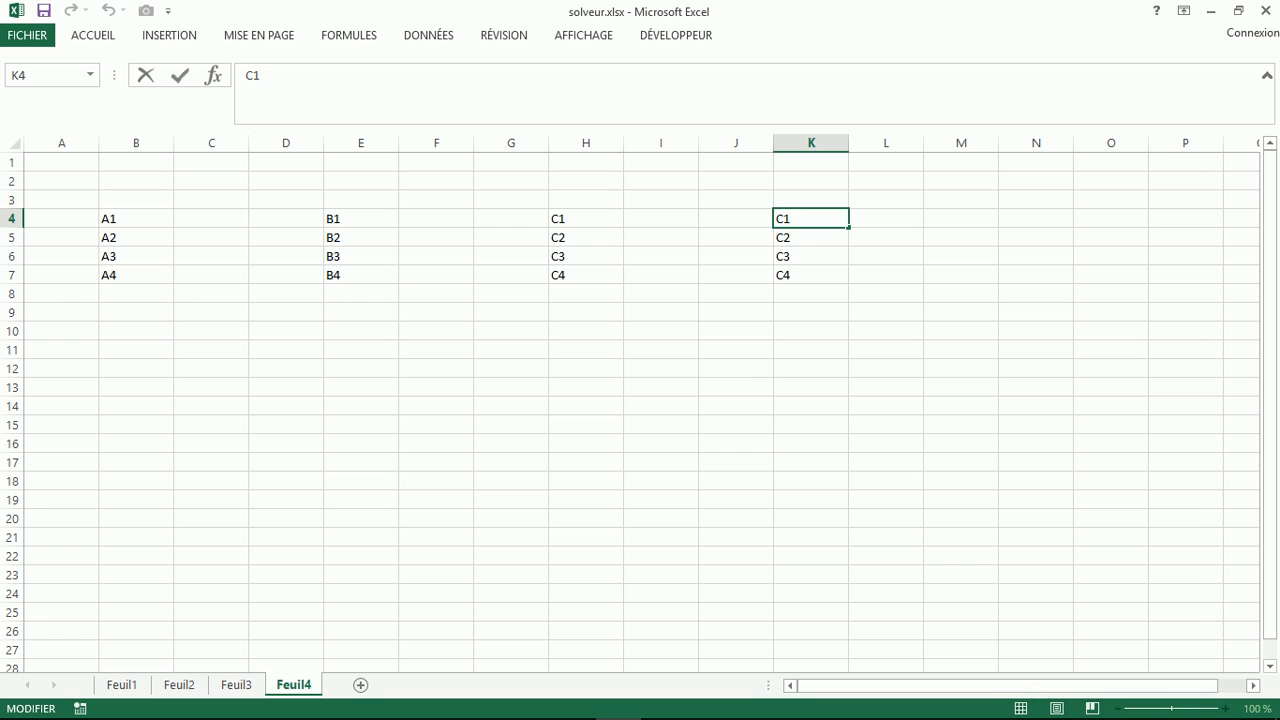
type("D")
key("Return")
left_click(811, 219)
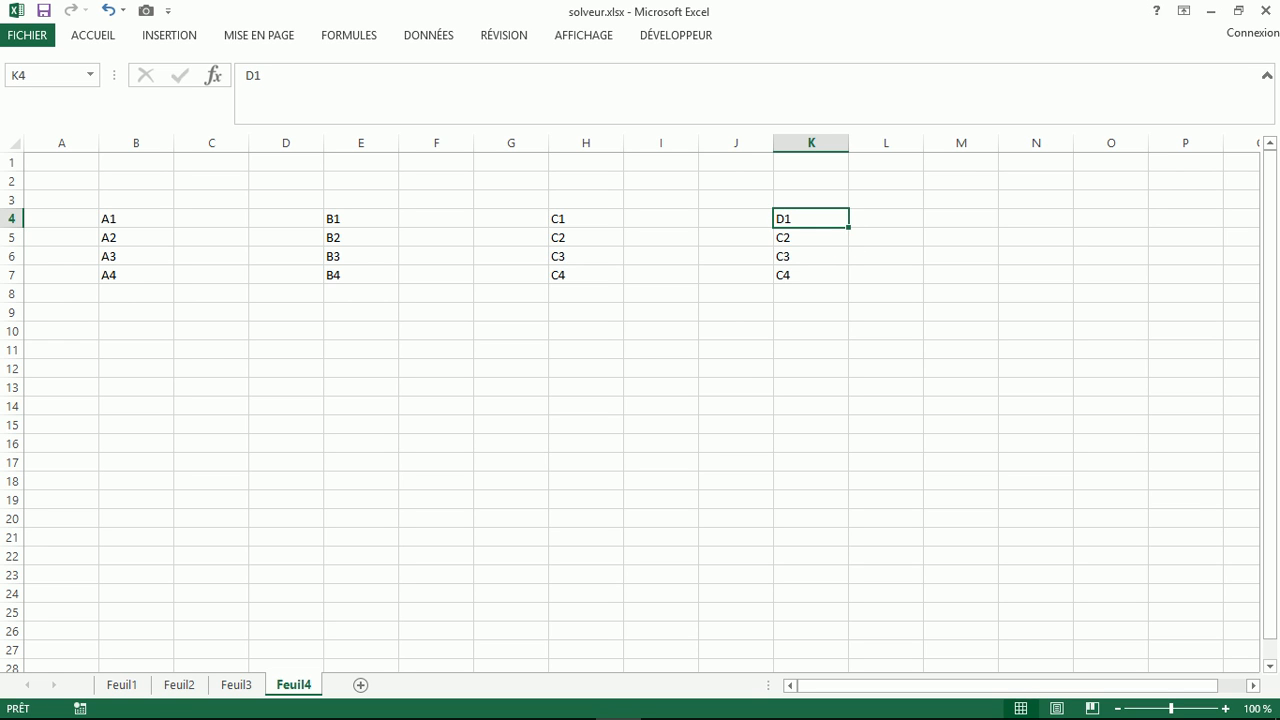
left_click_drag(848, 227, 849, 285)
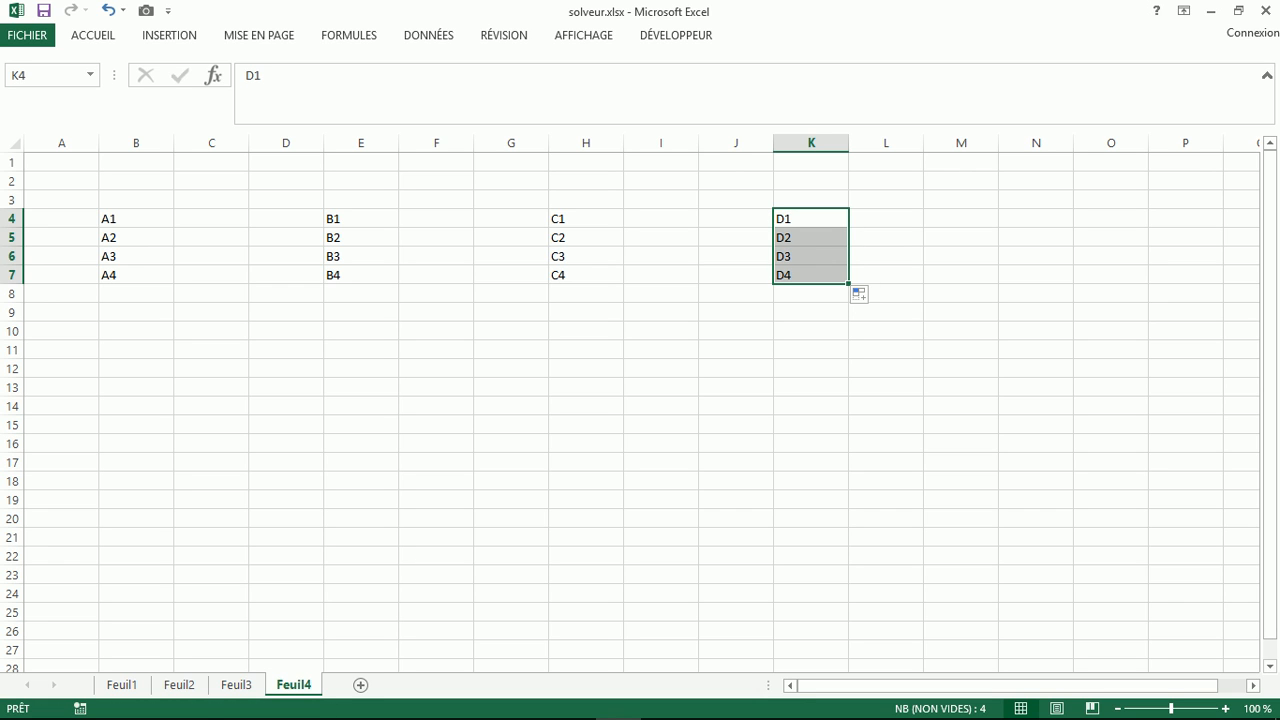
Step: Copy the D labels to N4:N7 and change the copy to the series Y1 to Y4
left_click_drag(774, 240, 999, 240)
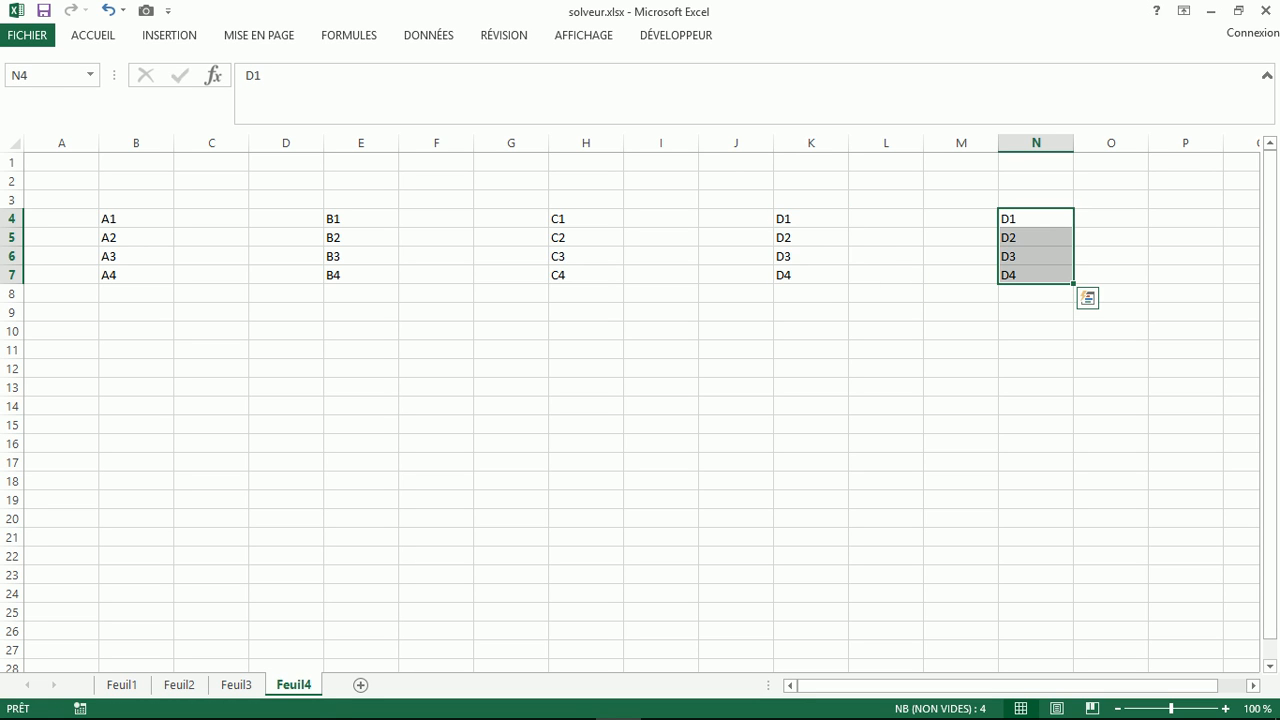
double_click(1010, 219)
key("BackSpace")
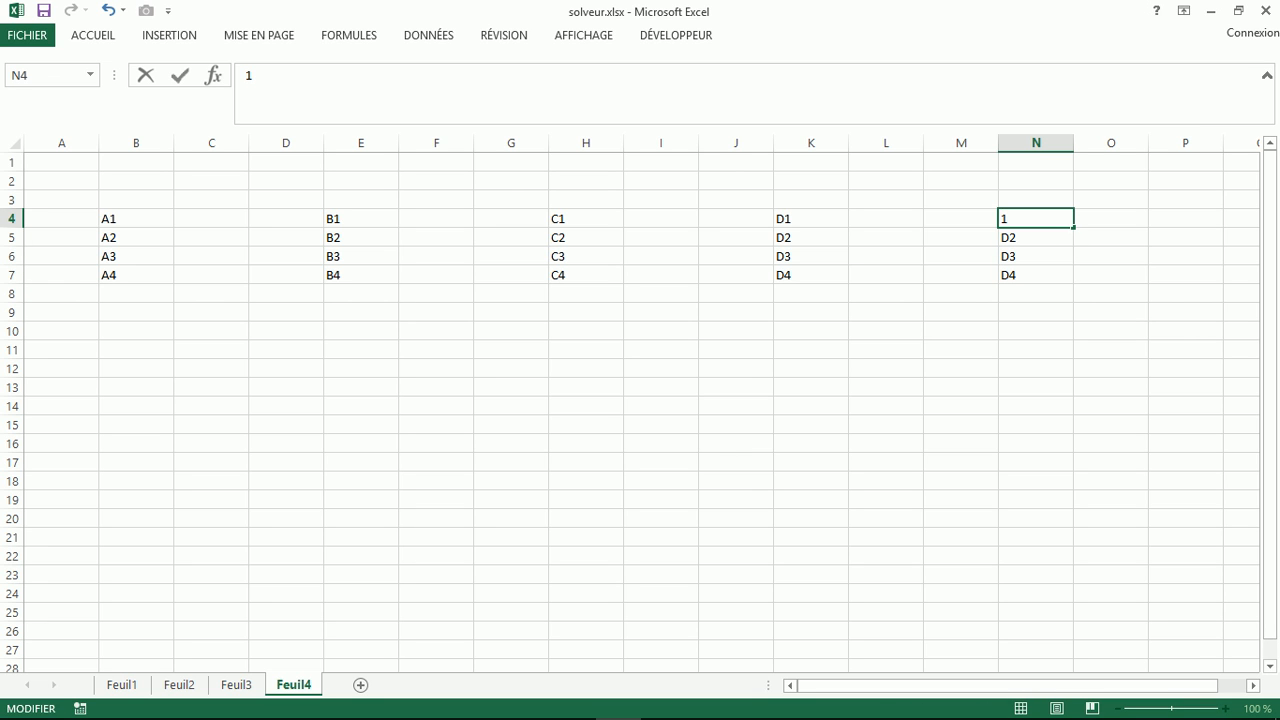
type("Y")
left_click_drag(1073, 227, 1075, 284)
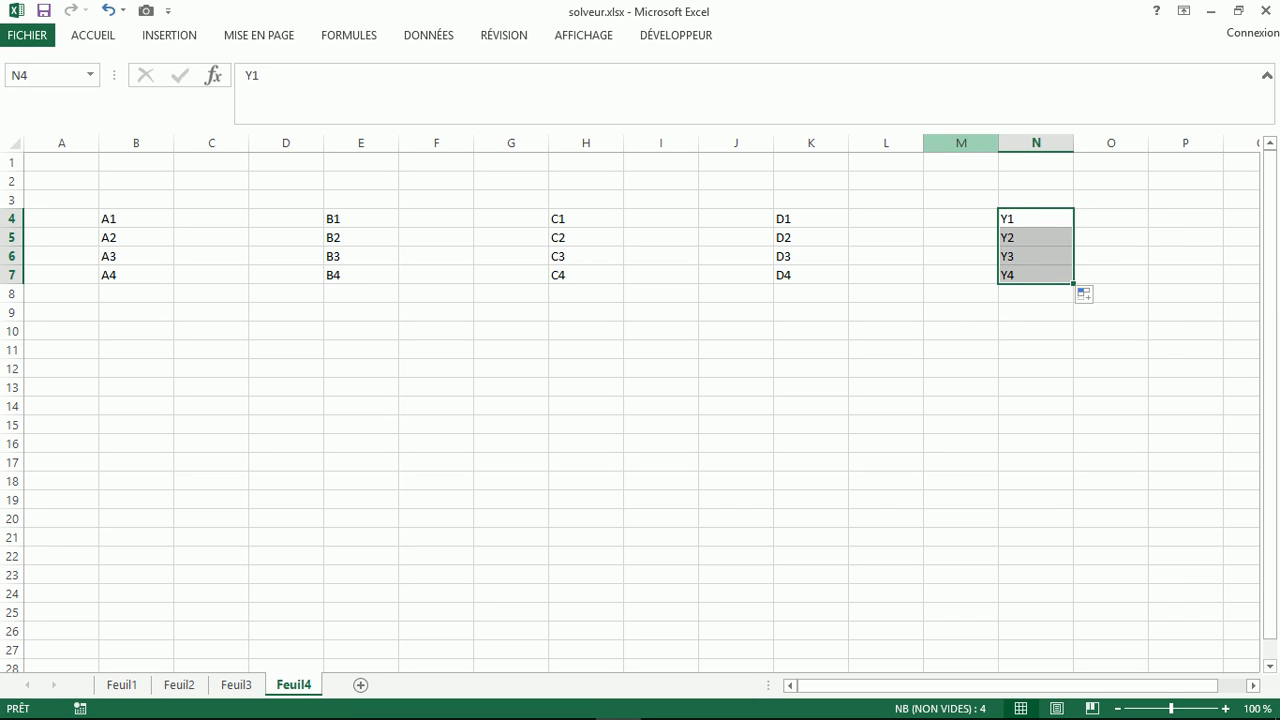
Step: Narrow the empty spacer columns D, G, J and M together to less than half their width
left_click(961, 143)
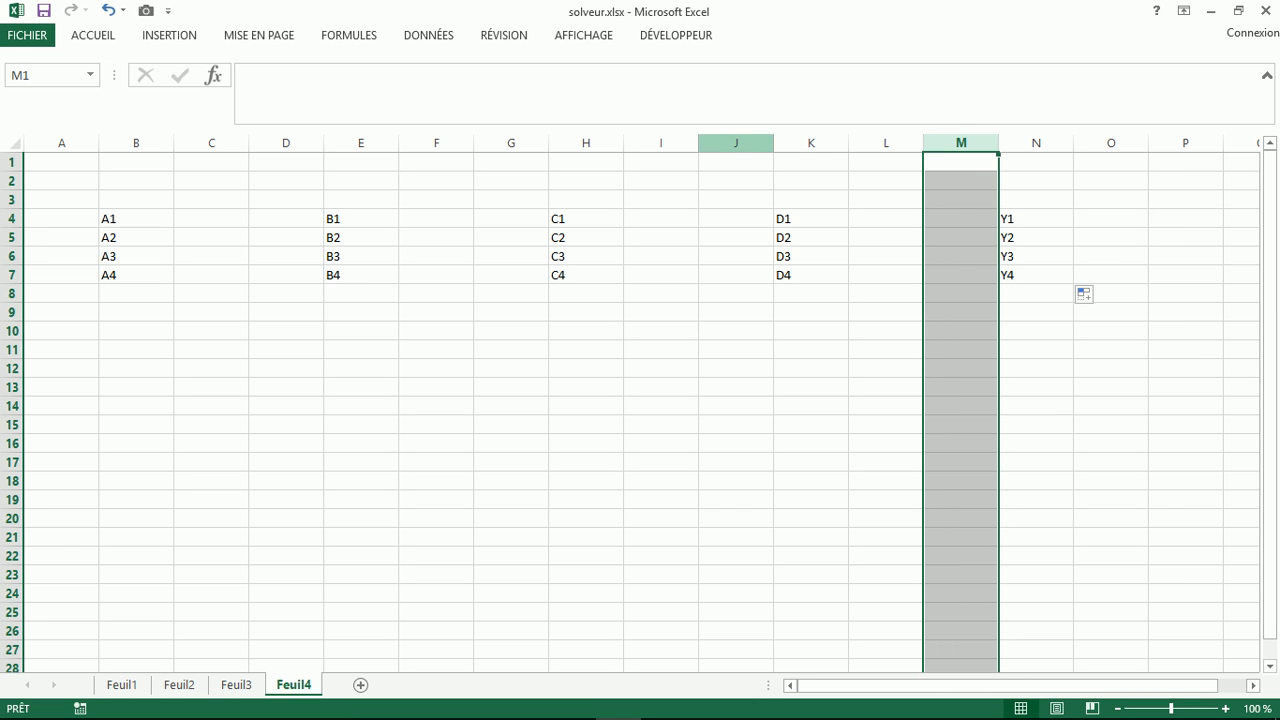
left_click(736, 143, "ctrl")
left_click(511, 143, "ctrl")
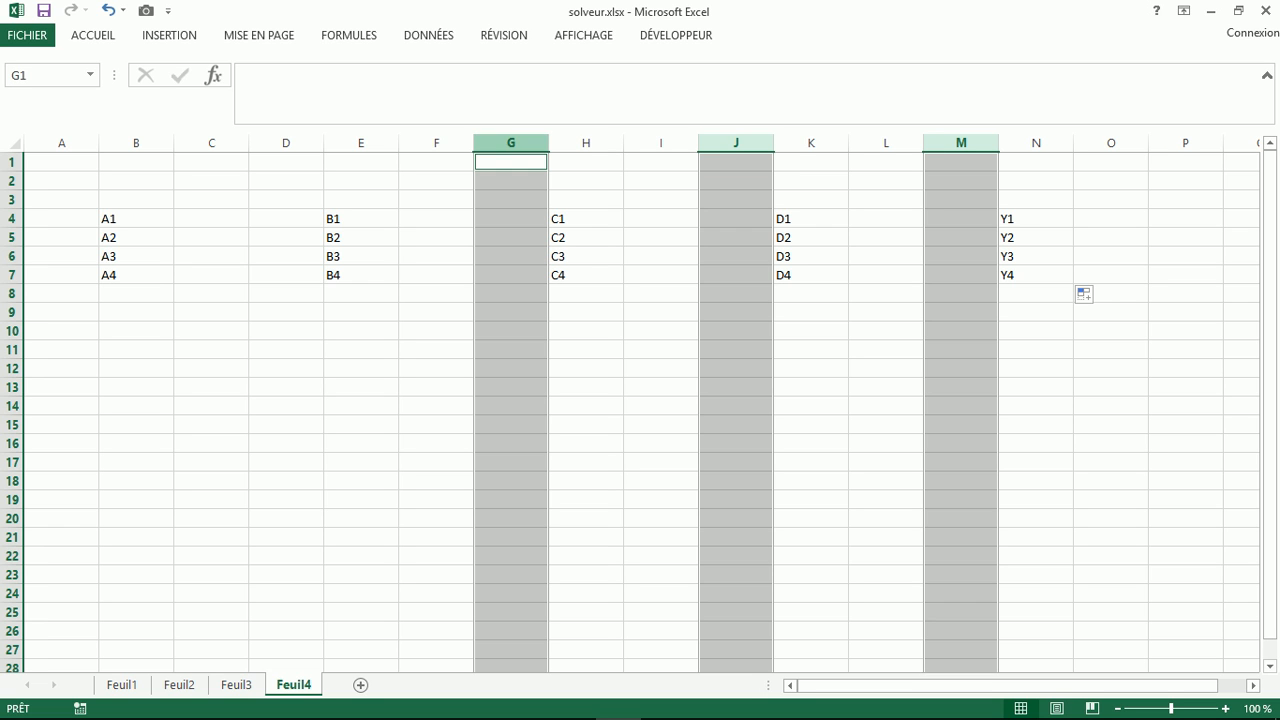
left_click(286, 143, "ctrl")
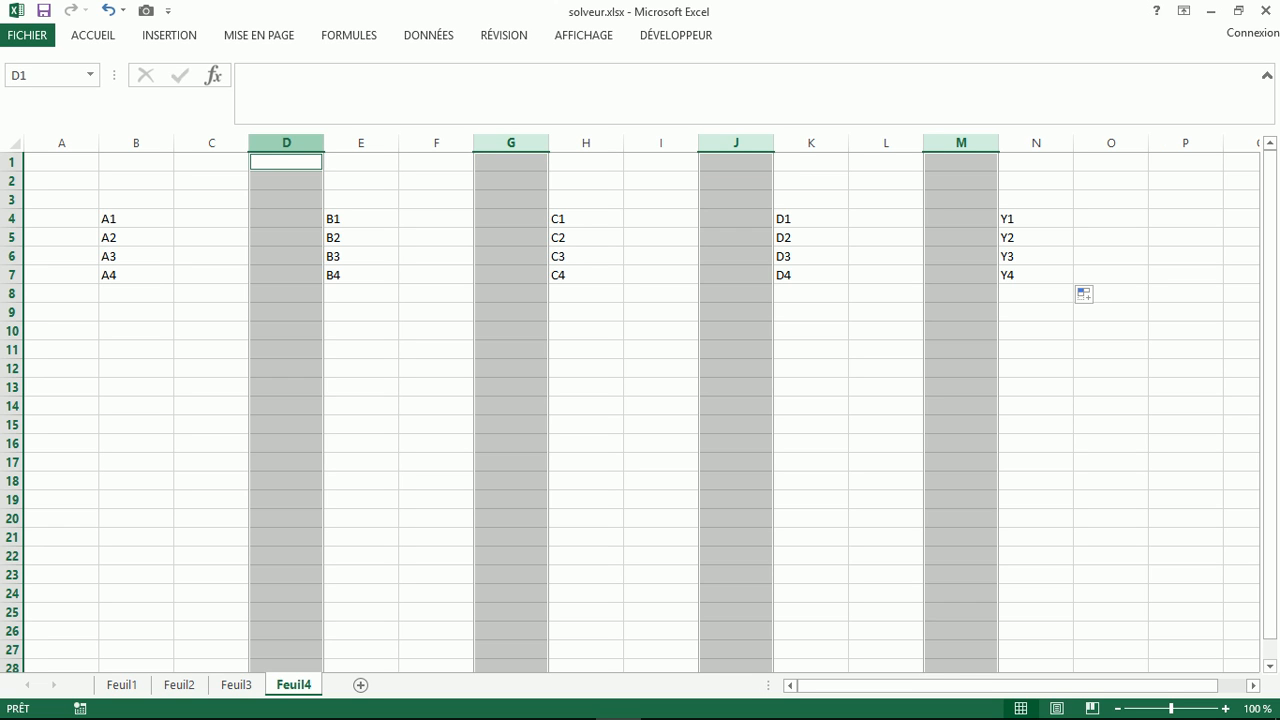
left_click_drag(323, 143, 279, 143)
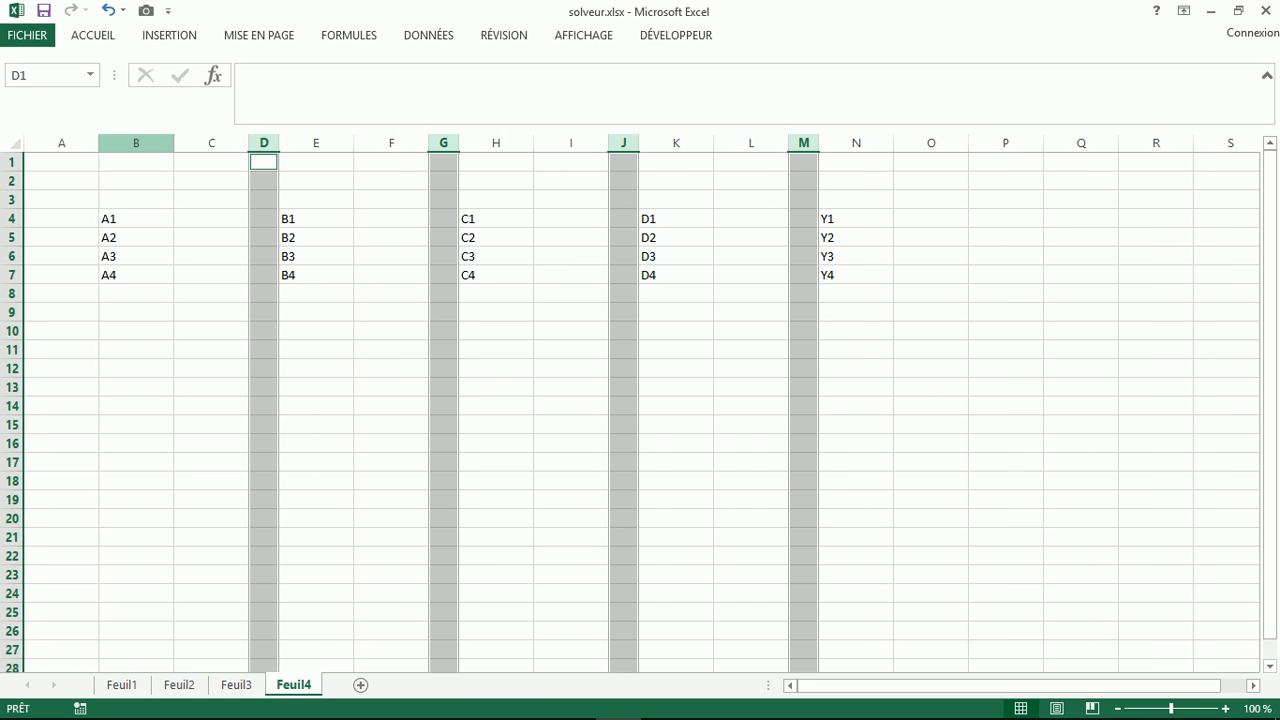
Step: Narrow the label columns B, E, H, K and N together to about two thirds of their width
left_click(136, 143)
left_click(316, 143, "ctrl")
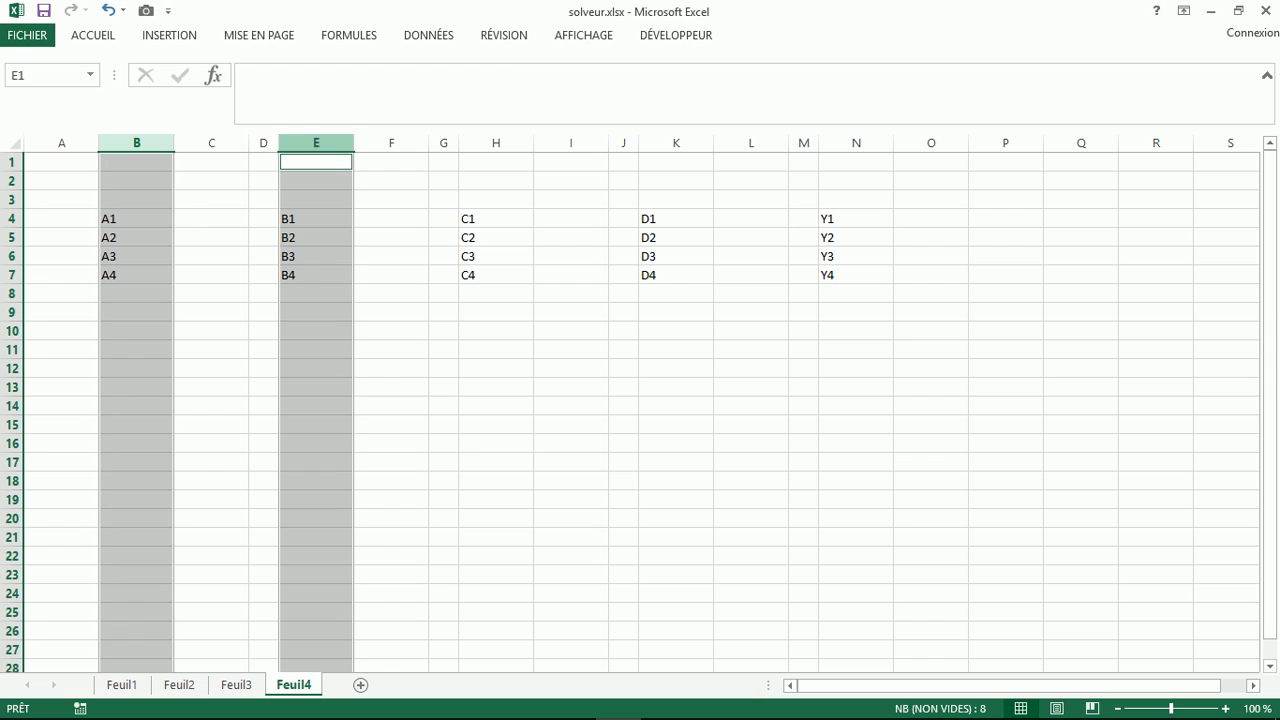
left_click(496, 143, "ctrl")
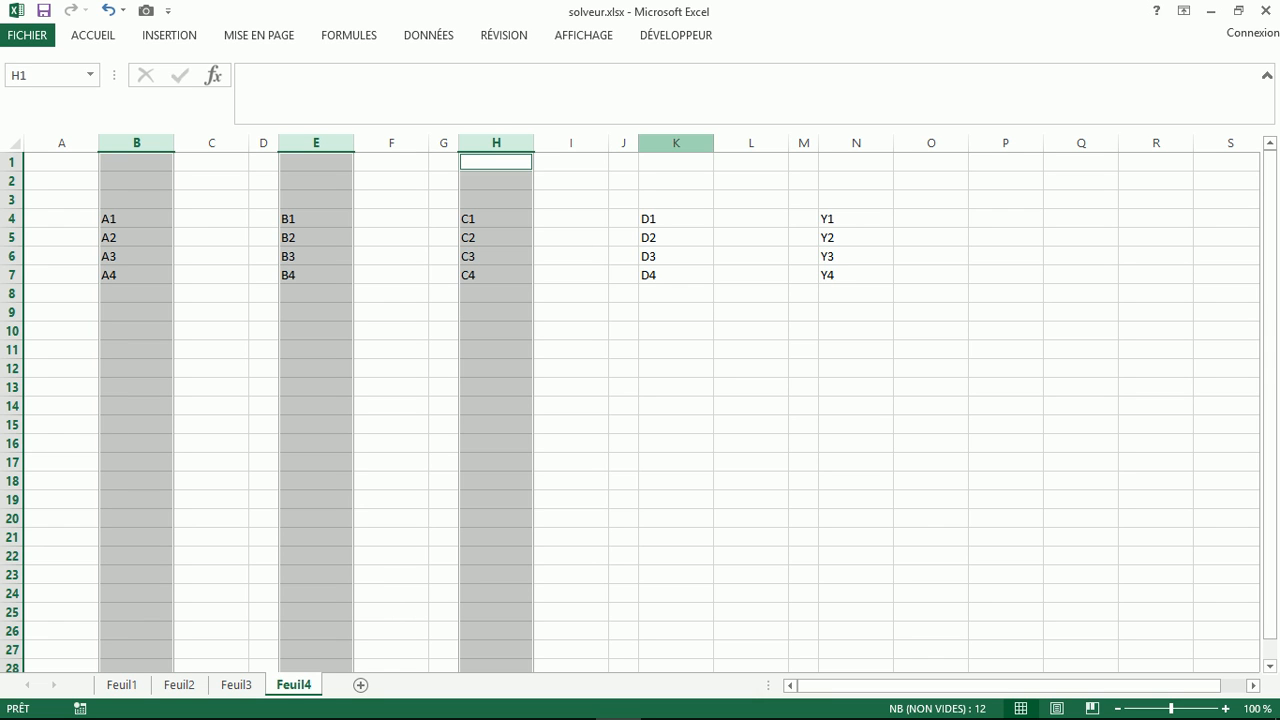
left_click(676, 143, "ctrl")
left_click(856, 143, "ctrl")
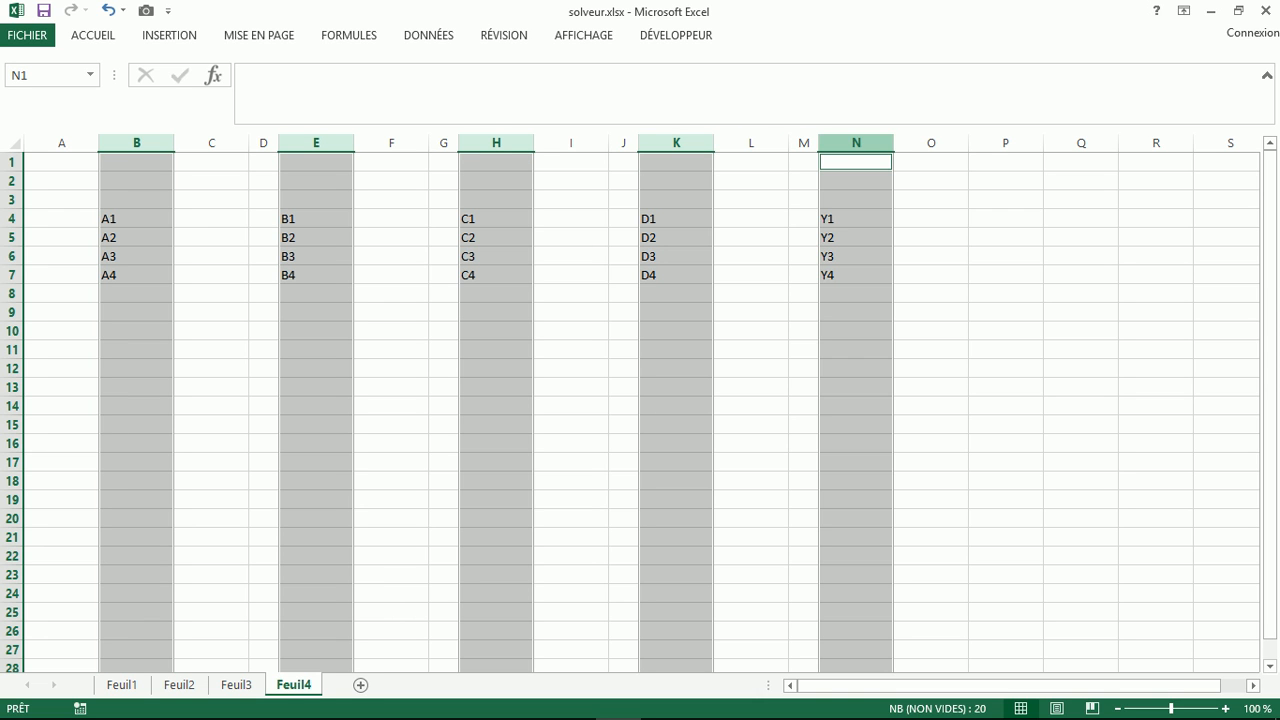
left_click_drag(893, 143, 871, 143)
left_click(346, 406)
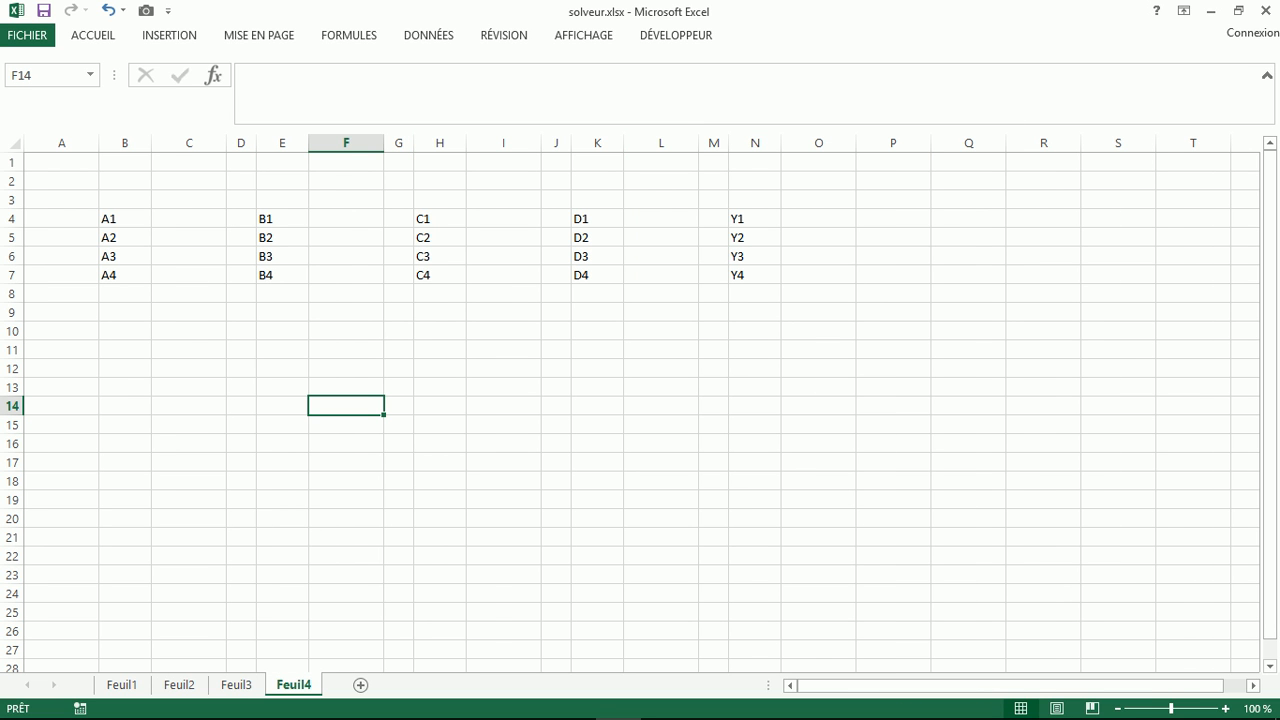
Step: Enter the values 1, 2, 3 and 4 beside labels A1 to A4 in C4:C7, and go to the cell beside B1
left_click_drag(189, 218, 189, 275)
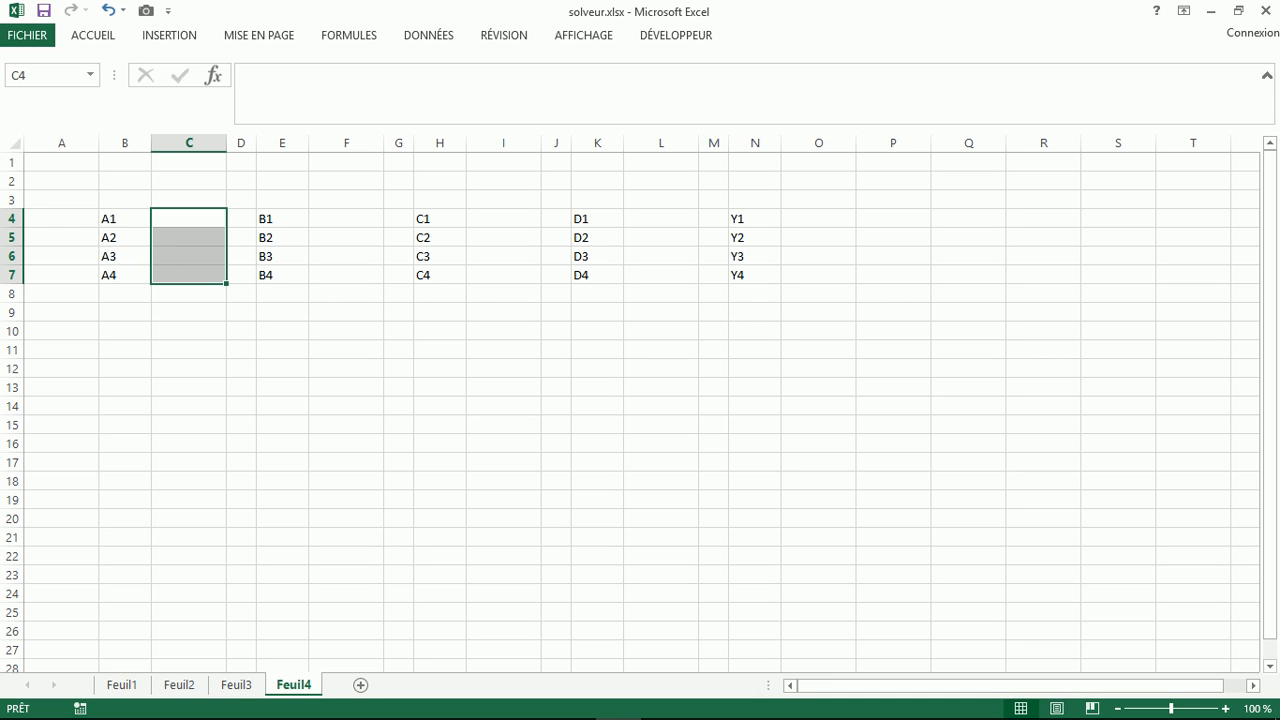
type("1")
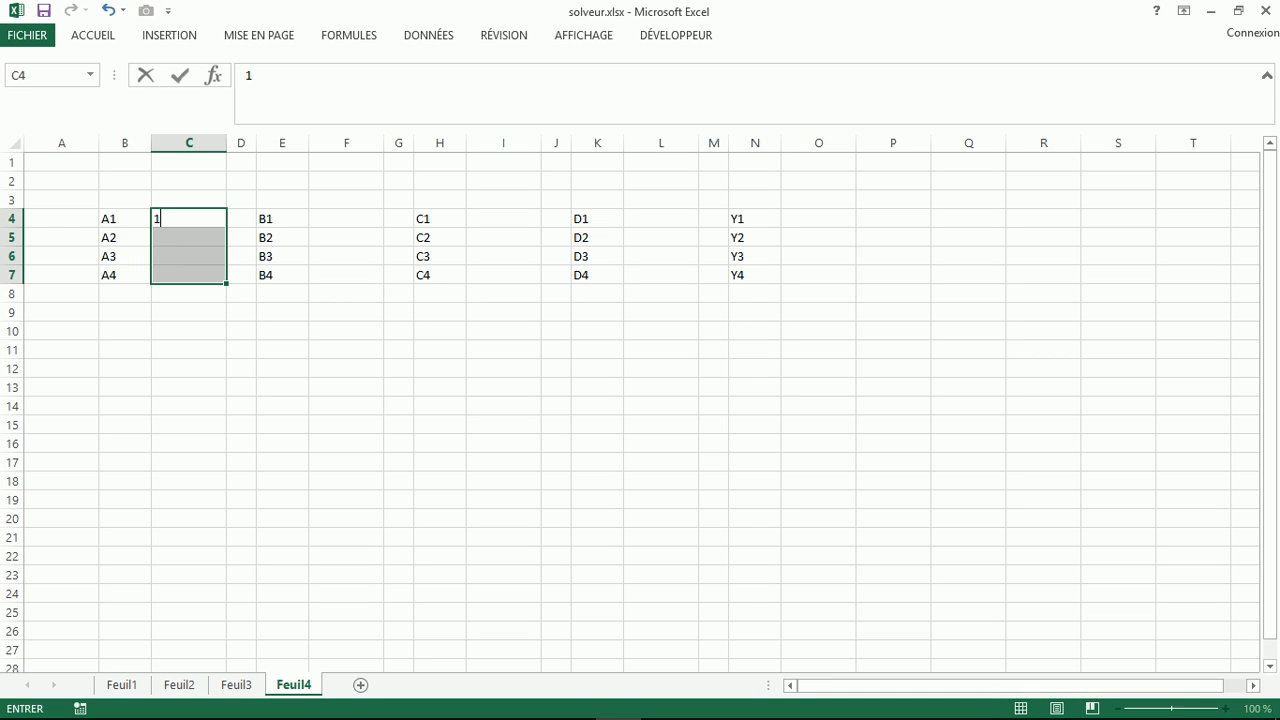
key("Down")
type("2")
key("Down")
type("3")
key("Down")
type("4")
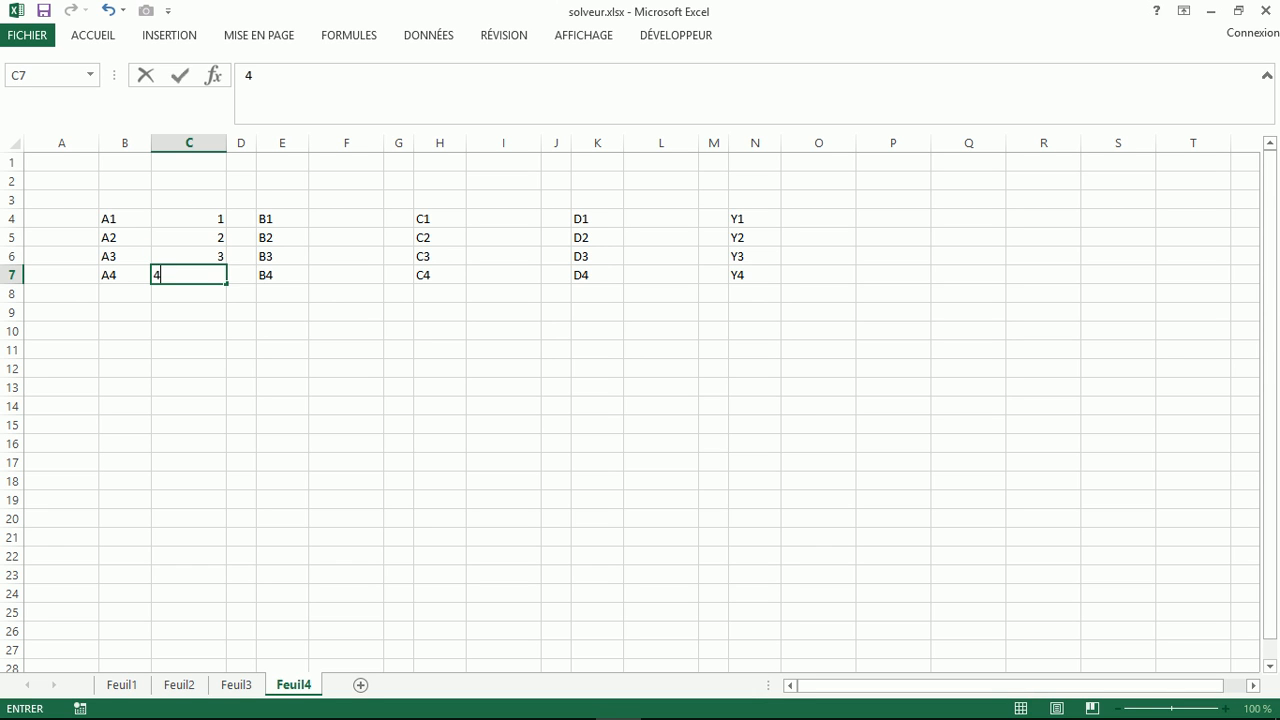
key("Up")
key("Up")
key("Up")
key("Right")
key("Right")
key("Right")
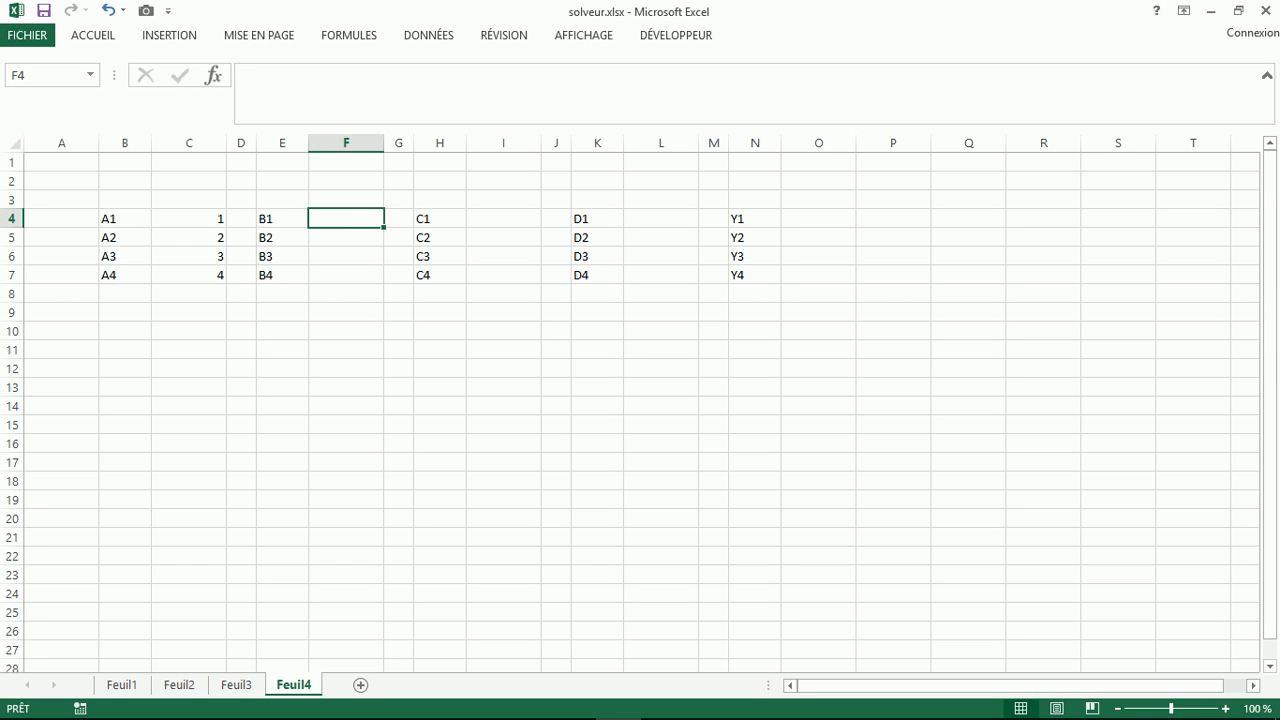
Step: Enter the values 4, 3, 2 and 1 beside labels B1 to B4 in F4:F7, and go to the cell beside C1
type("4")
key("Return")
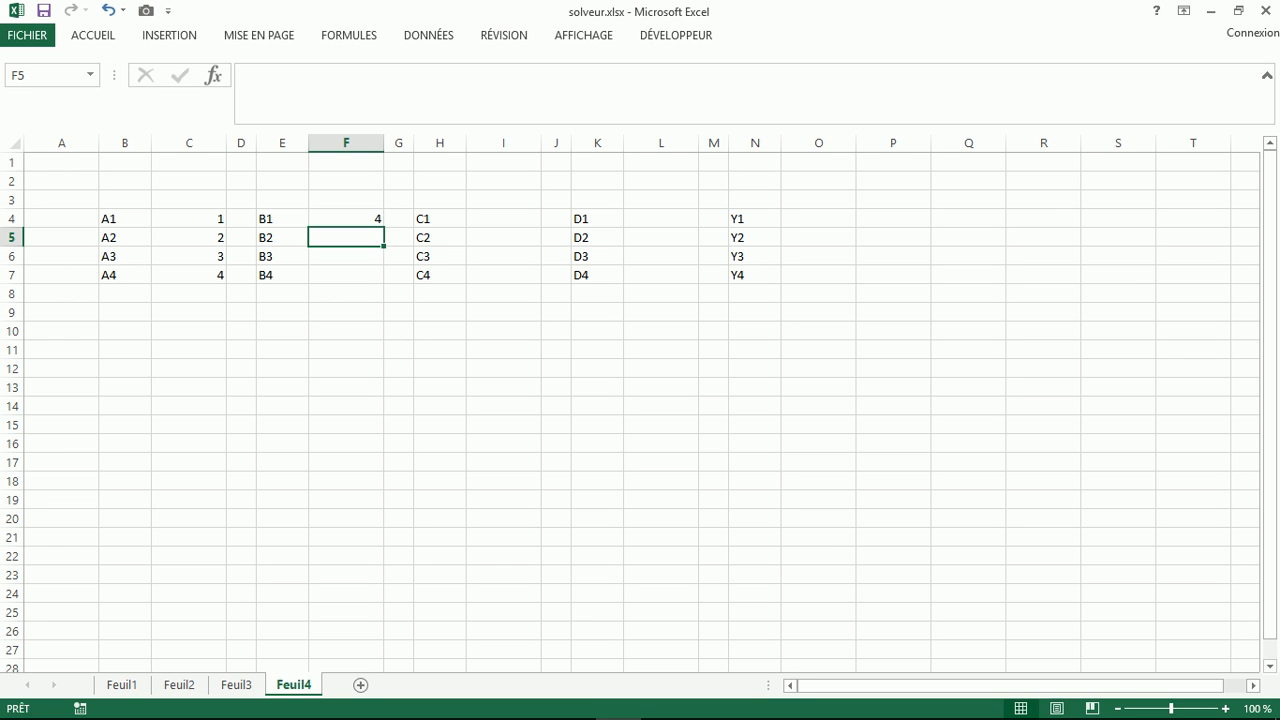
type("3")
key("Return")
type("2")
key("Return")
type("1")
key("Up")
key("Right")
key("Right")
key("Right")
key("Up")
key("Up")
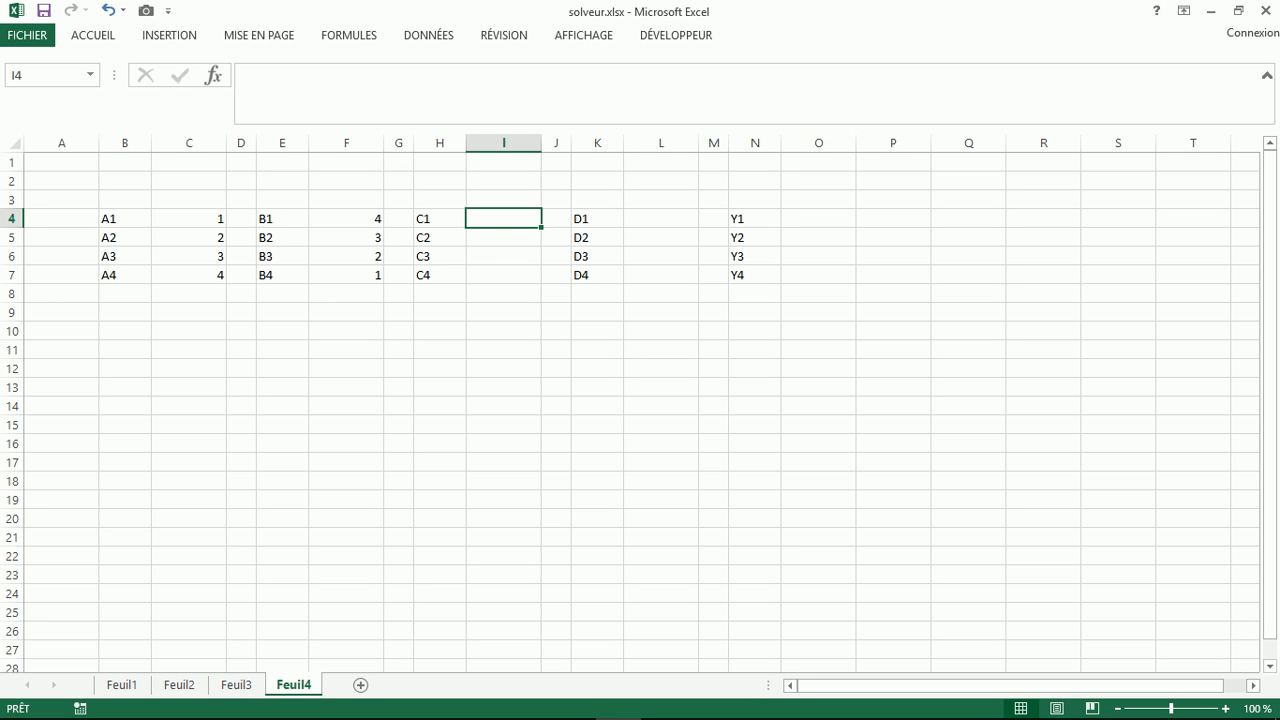
Step: Enter the values -1, -2, -3 and -4 beside labels C1 to C4 in I4:I7, and go to the cell beside D1
type("-1")
key("Up")
key("Down")
key("Down")
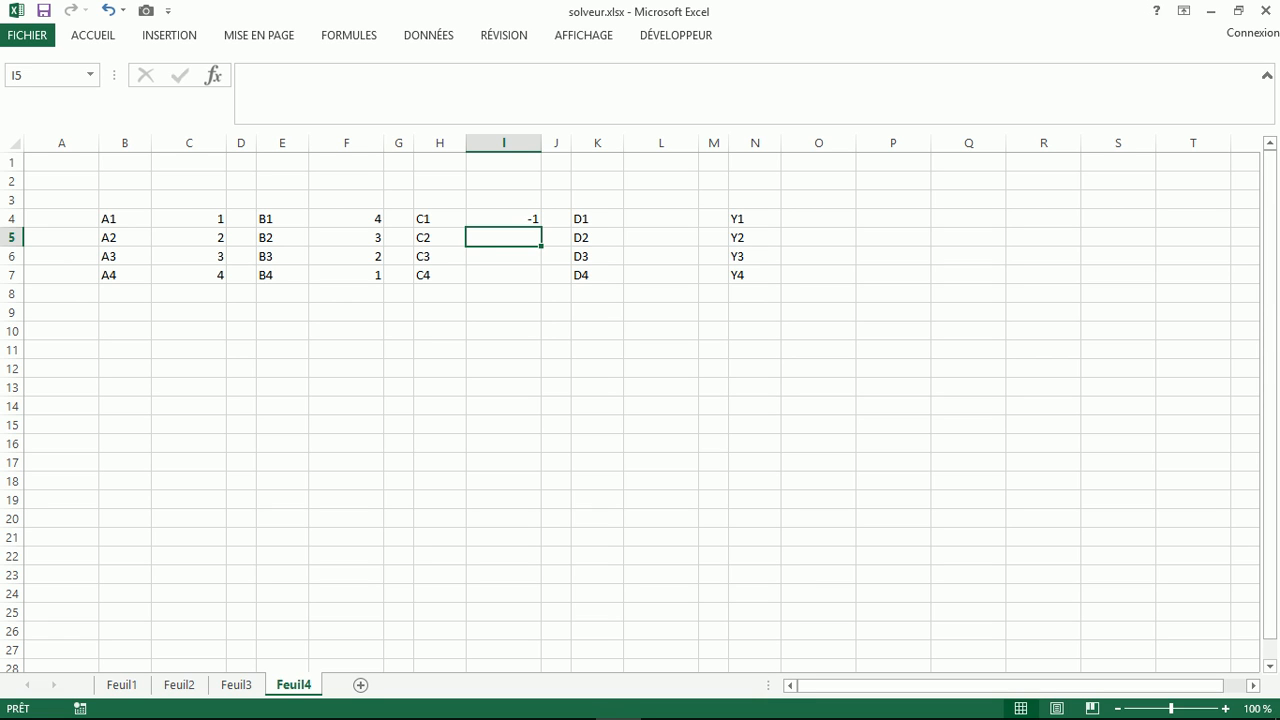
type("-2")
key("Return")
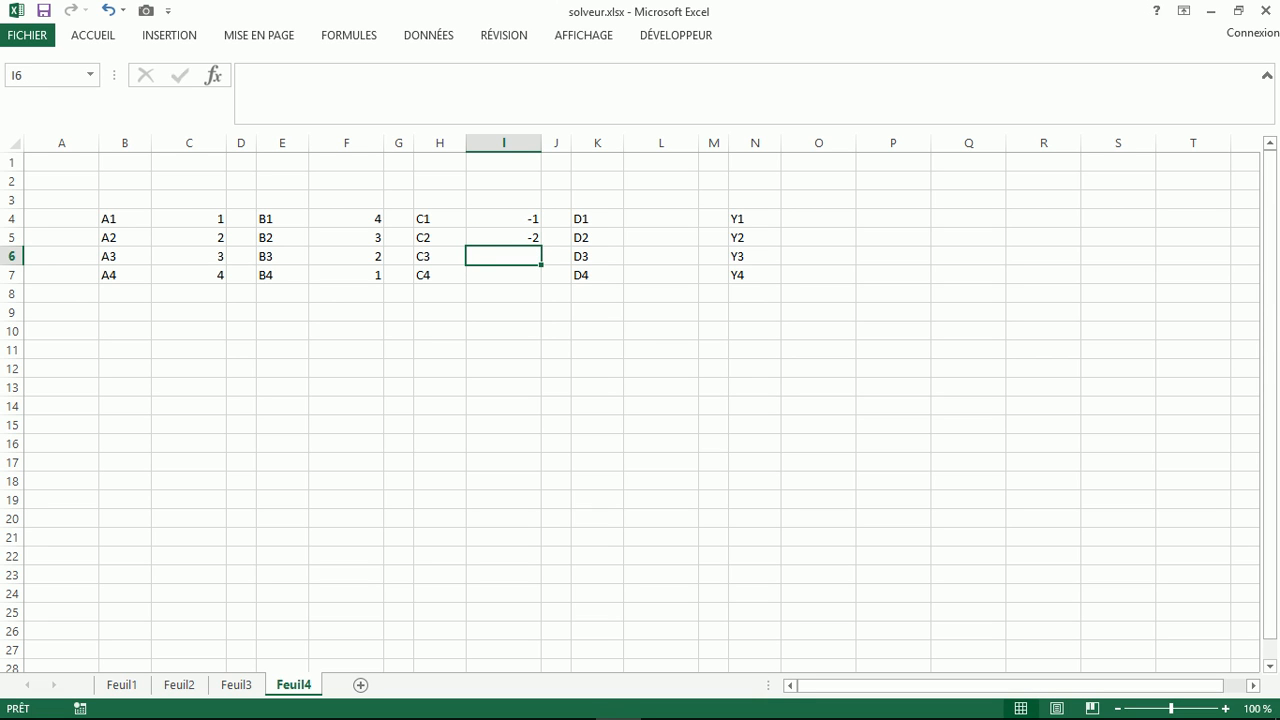
type("-3")
key("Return")
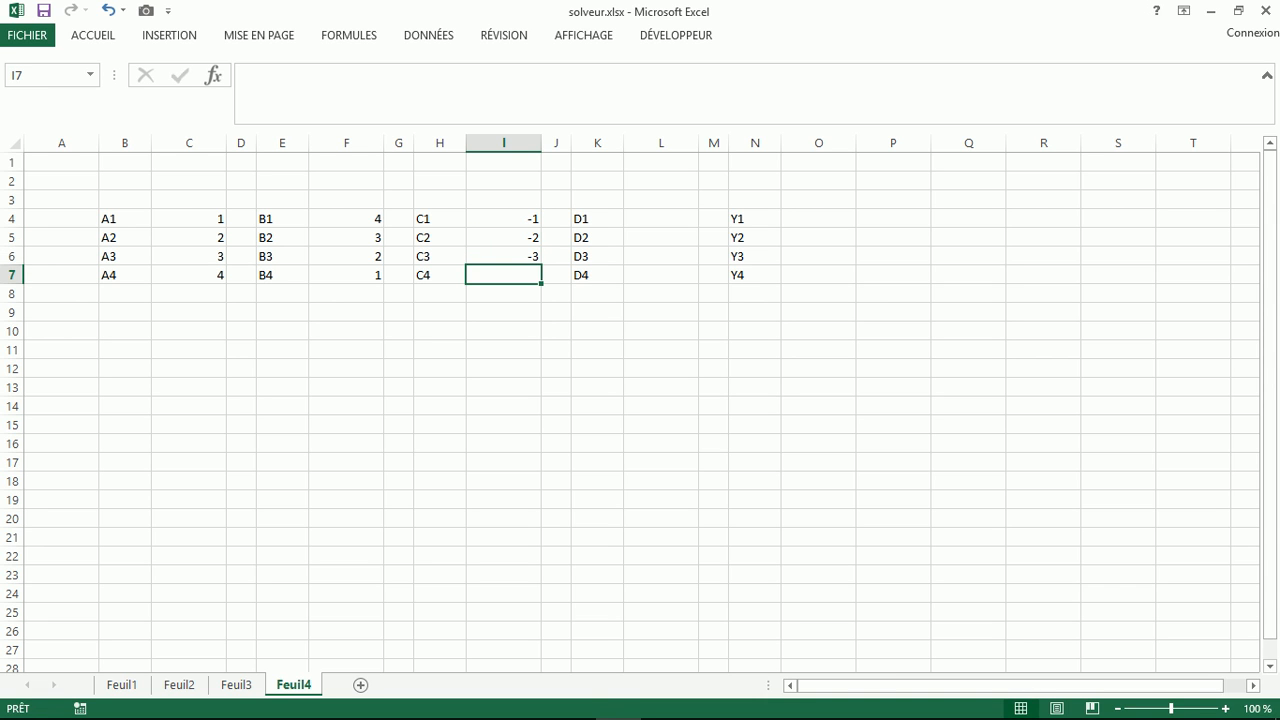
type("-4")
key("Right")
key("Right")
key("Right")
key("Up")
key("Up")
key("Up")
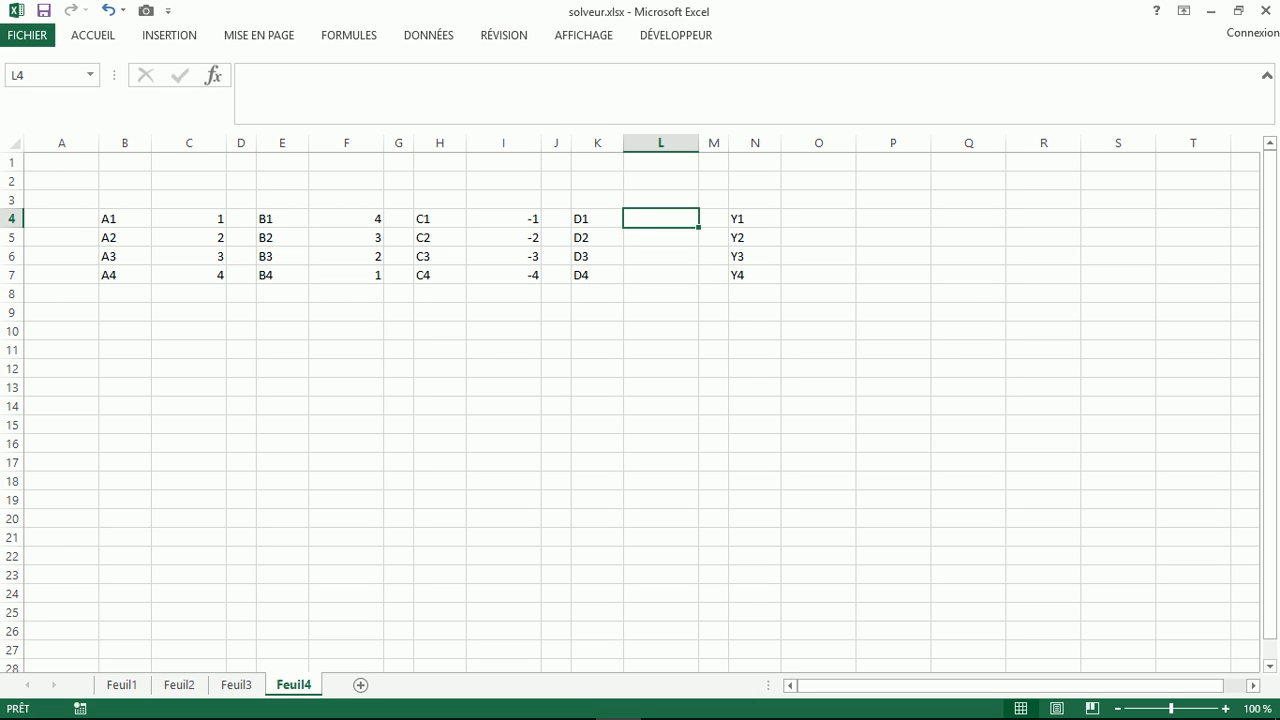
Step: Fill L4:L7 beside labels D1 to D4 with the values -4, -1, -2 and -3
type("-4")
key("Return")
key("Return")
key("Down")
type("-")
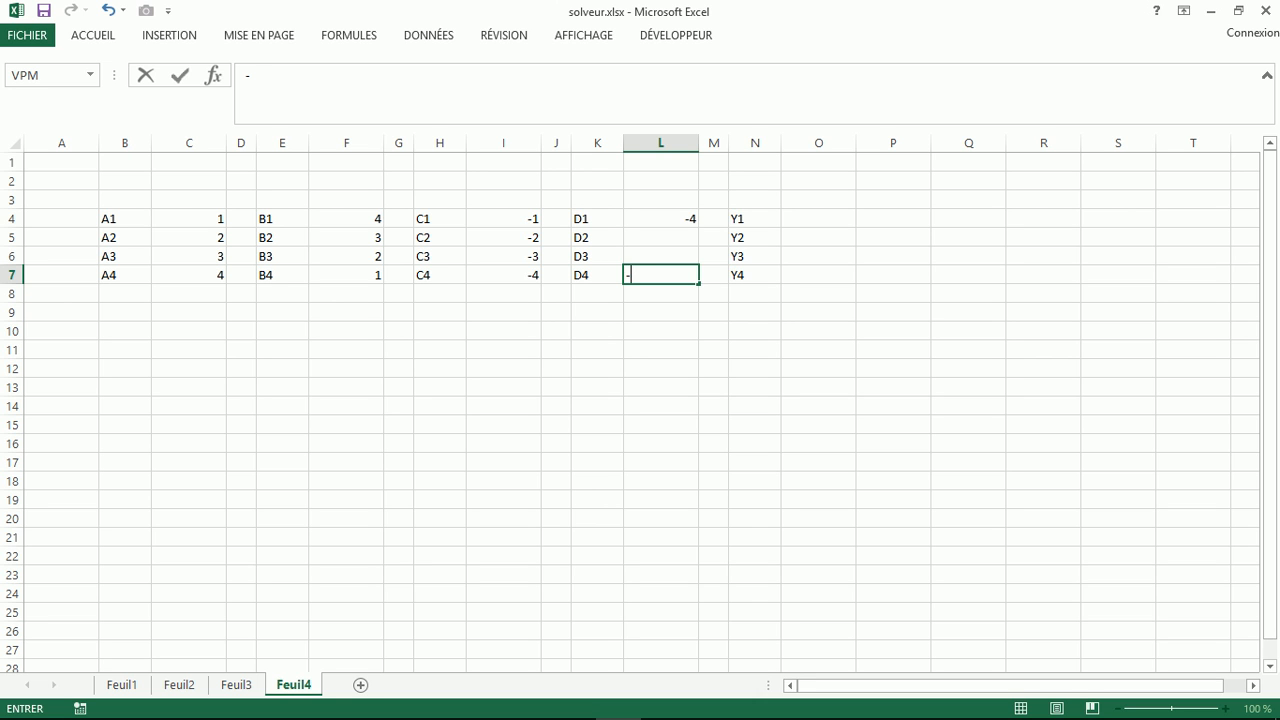
type("3")
key("Up")
key("Up")
type("-1")
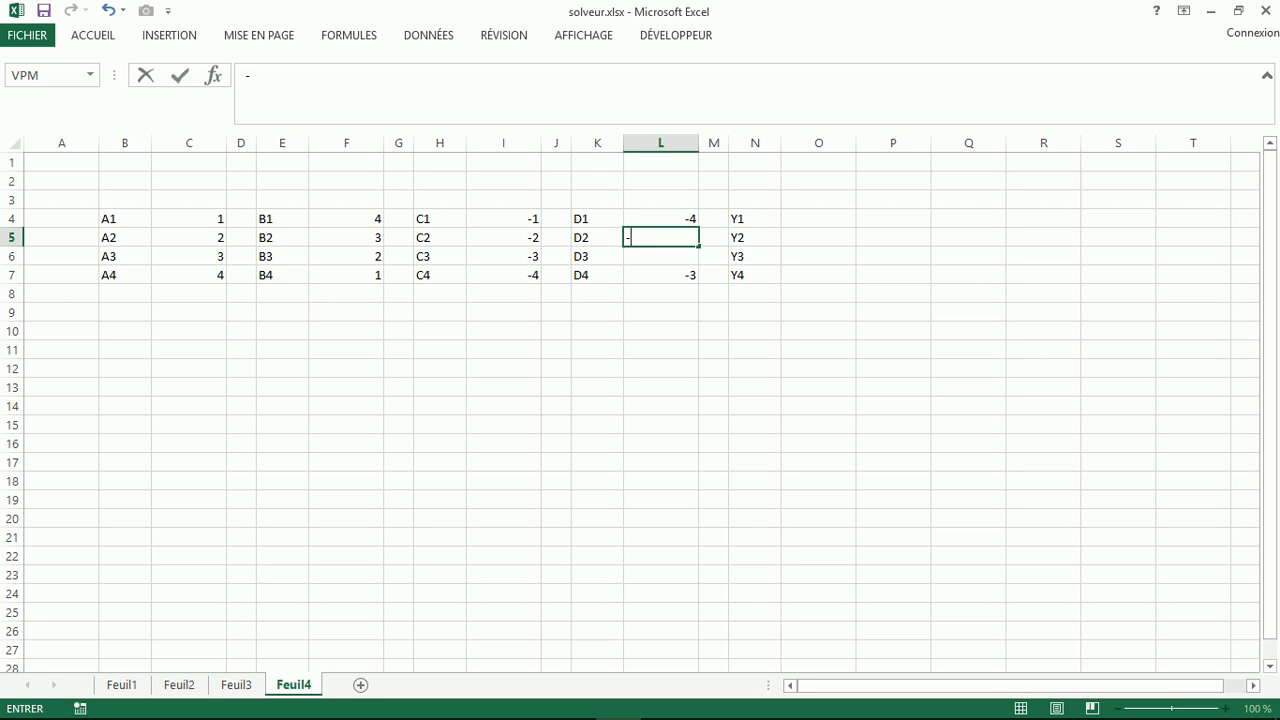
key("Return")
type("-2")
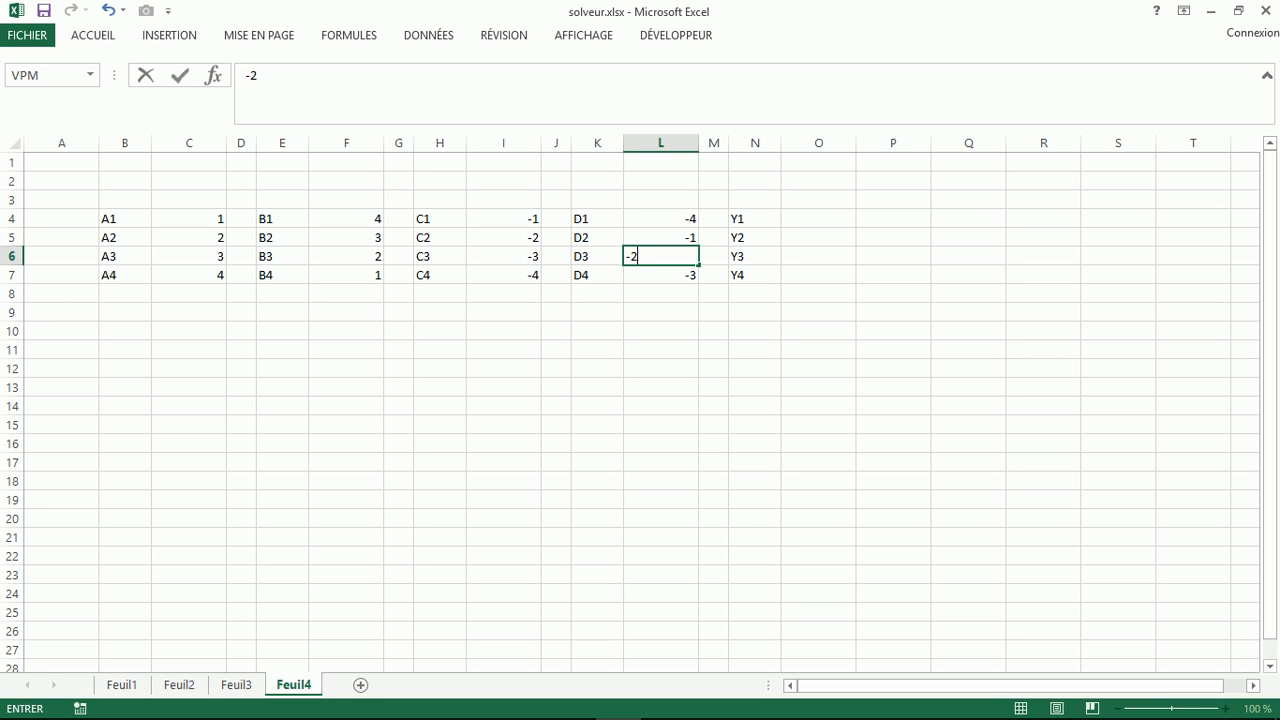
key("Return")
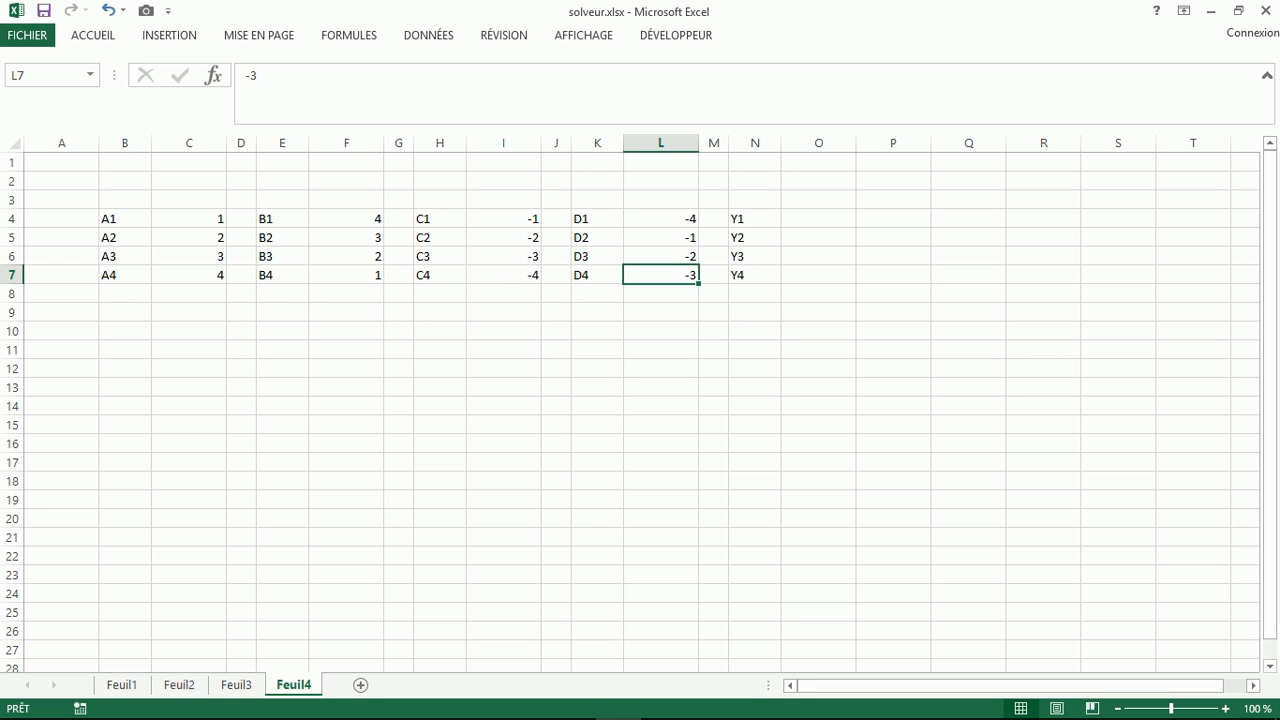
Step: Change the value beside label B4 in F7 to 0
left_click(346, 275)
type("0")
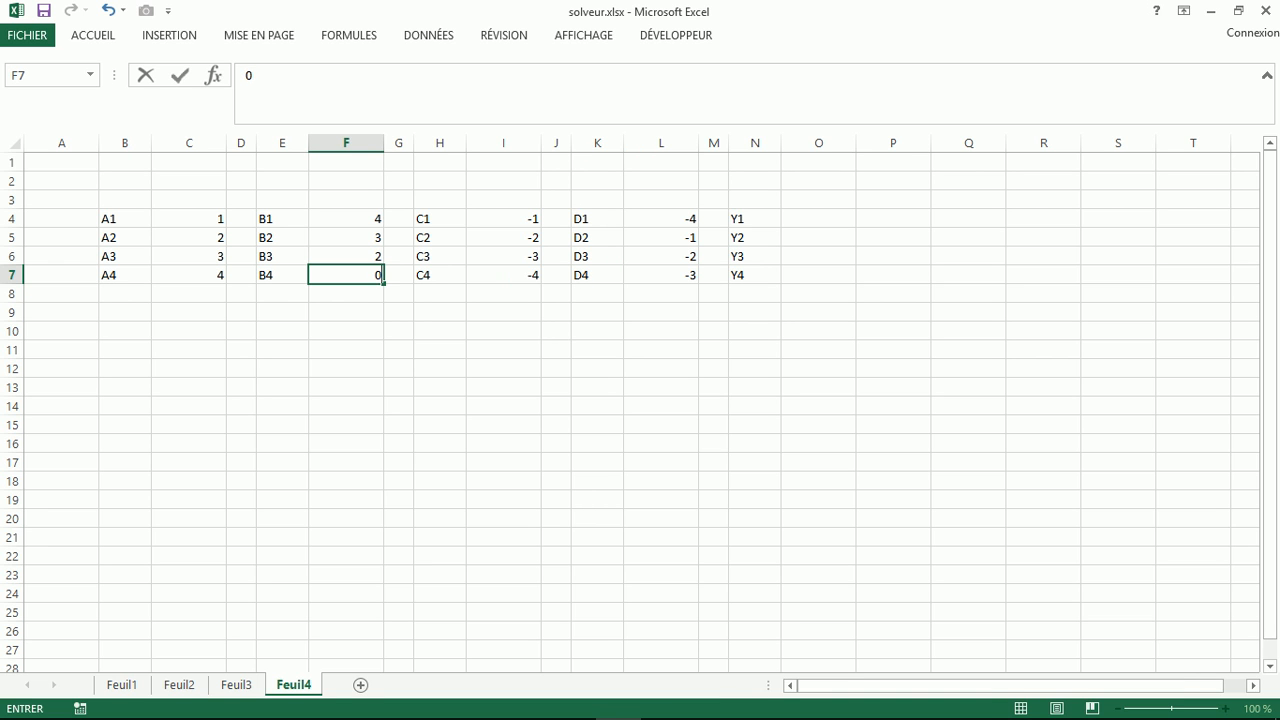
left_click(597, 257)
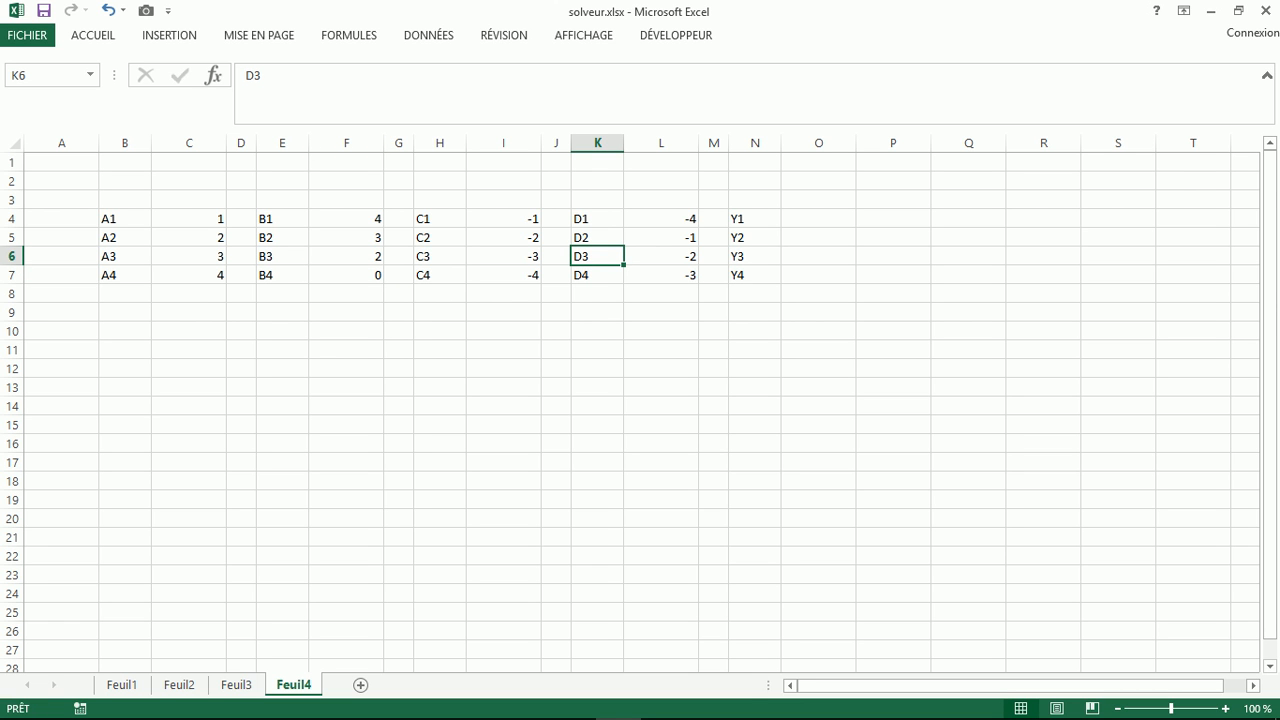
Step: Narrow the value columns C, F, I, L and O together to about four fifths of their width
left_click(1225, 709)
left_click(1225, 709)
left_click(1225, 709)
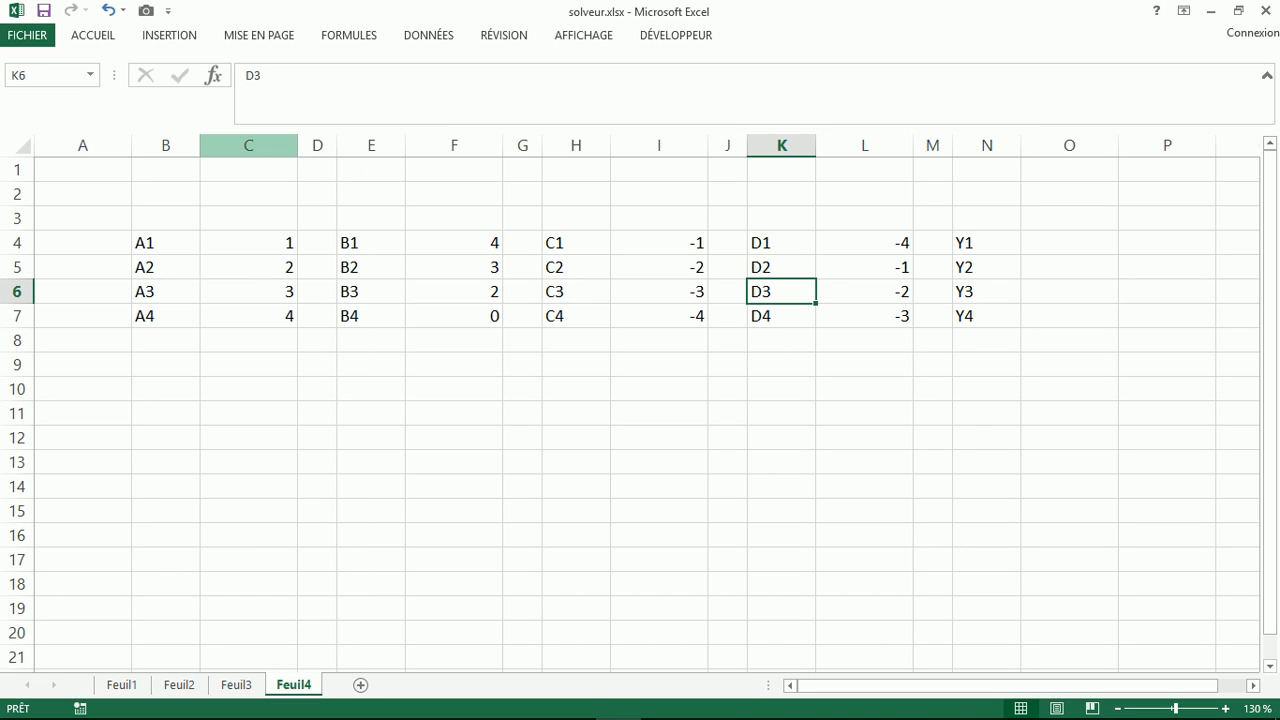
left_click(248, 145)
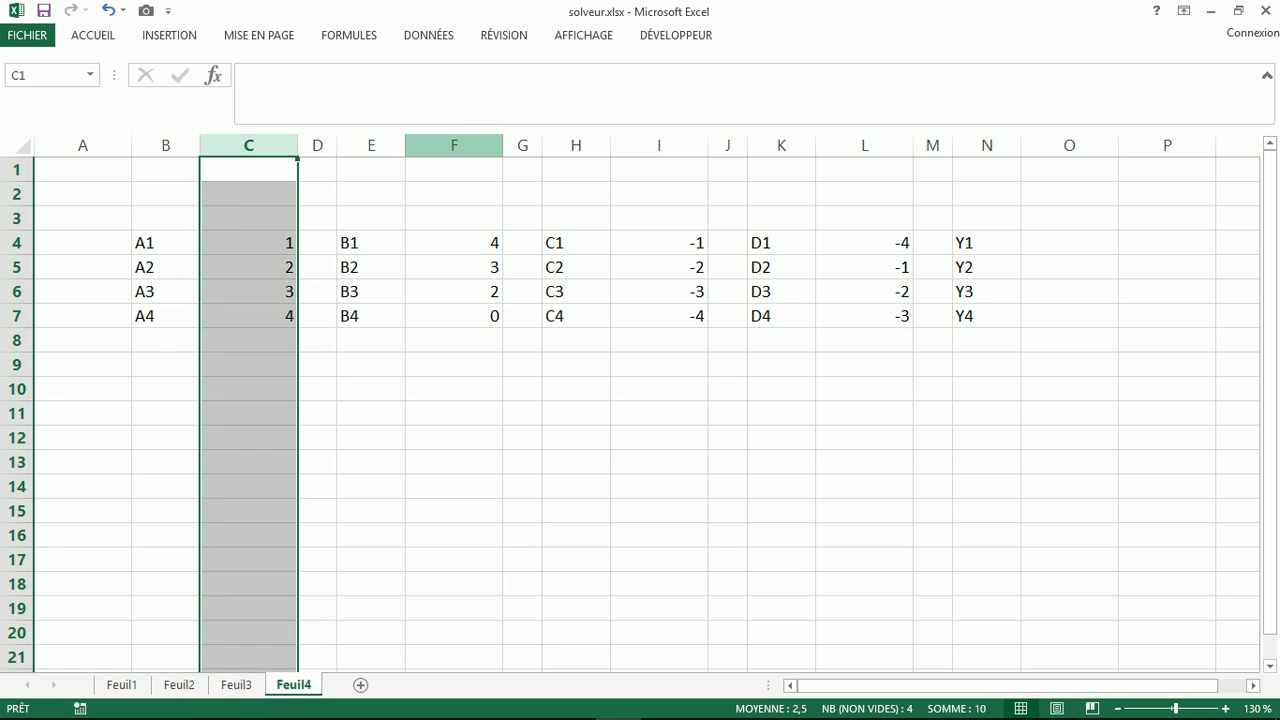
left_click(454, 145, "ctrl")
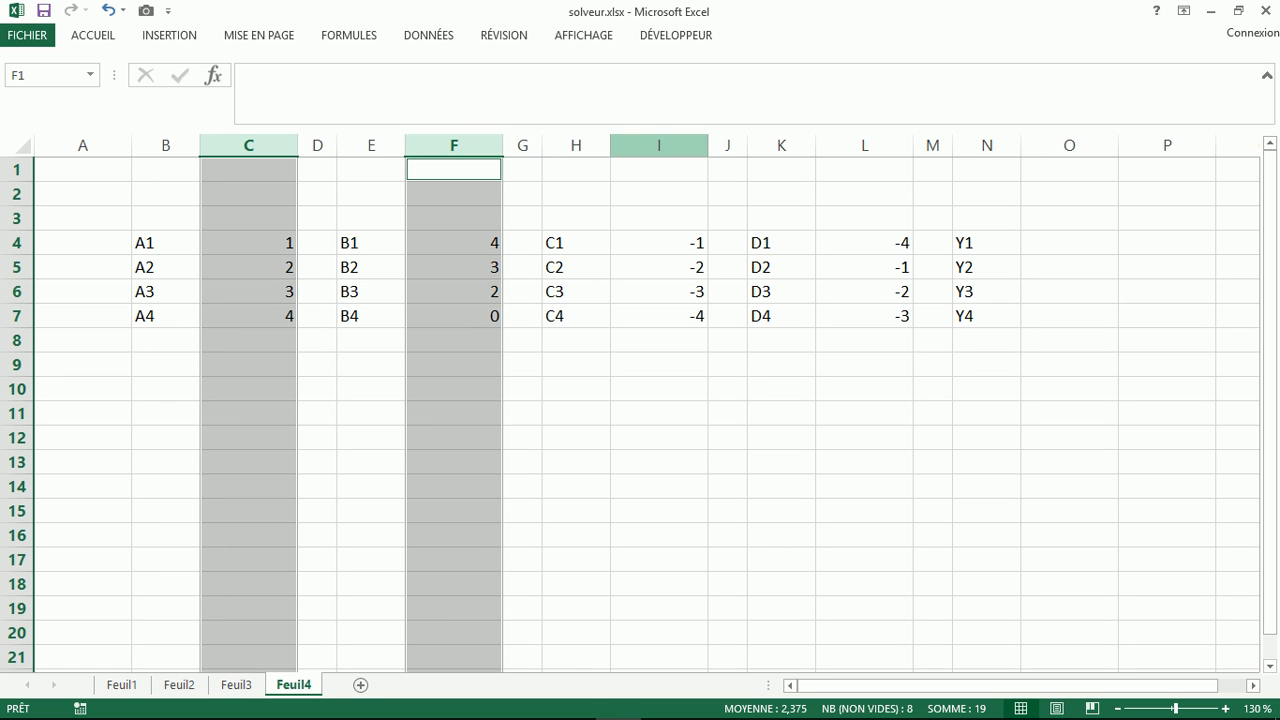
left_click(659, 145, "ctrl")
left_click(864, 145, "ctrl")
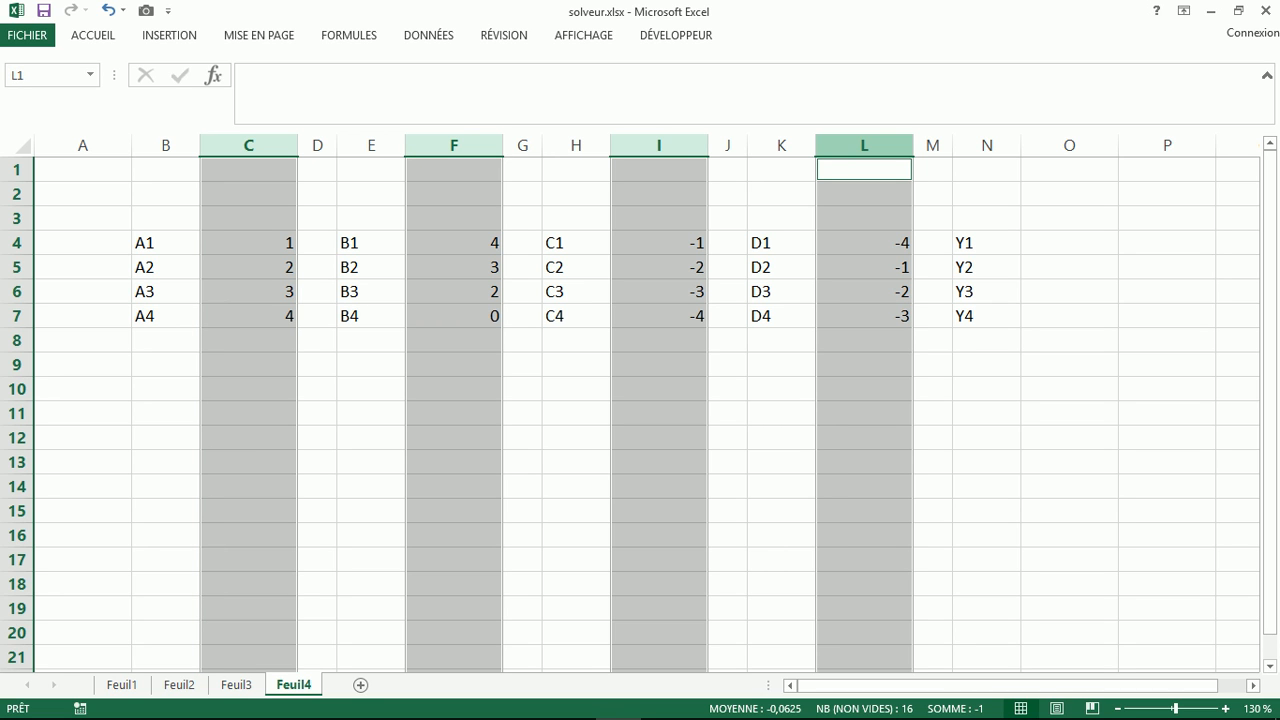
left_click(1069, 145, "ctrl")
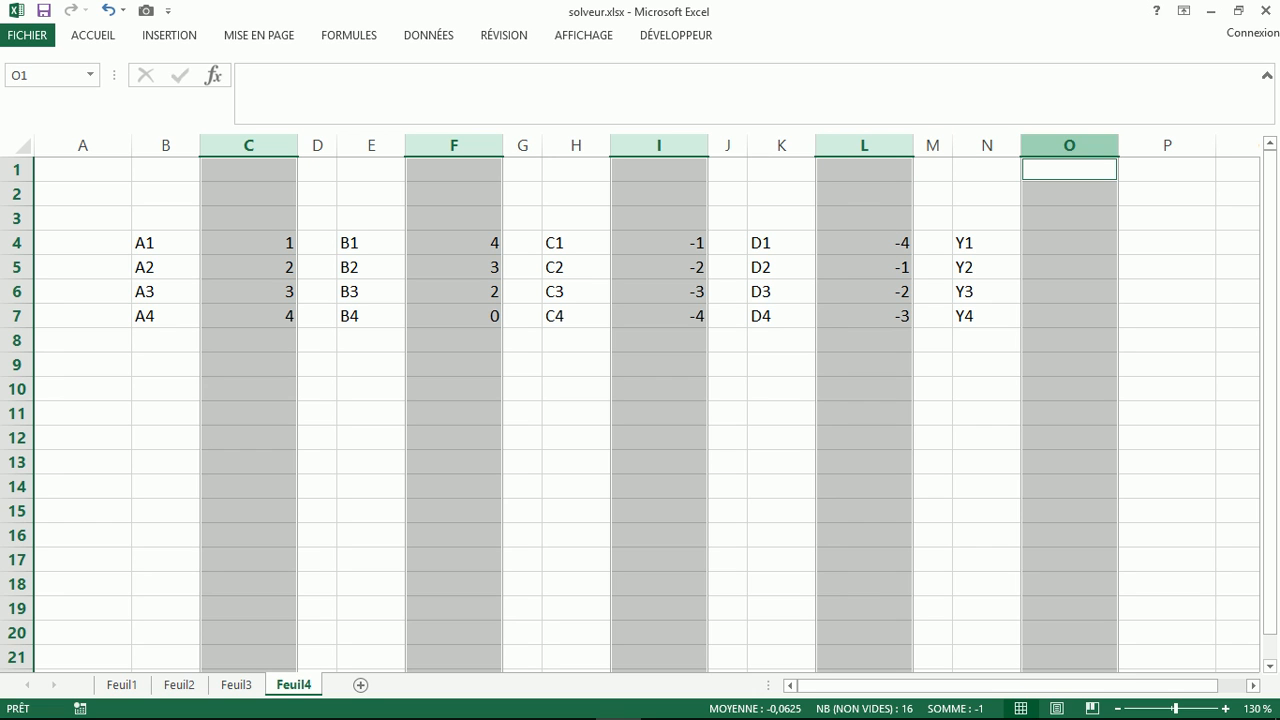
left_click_drag(1118, 145, 1096, 145)
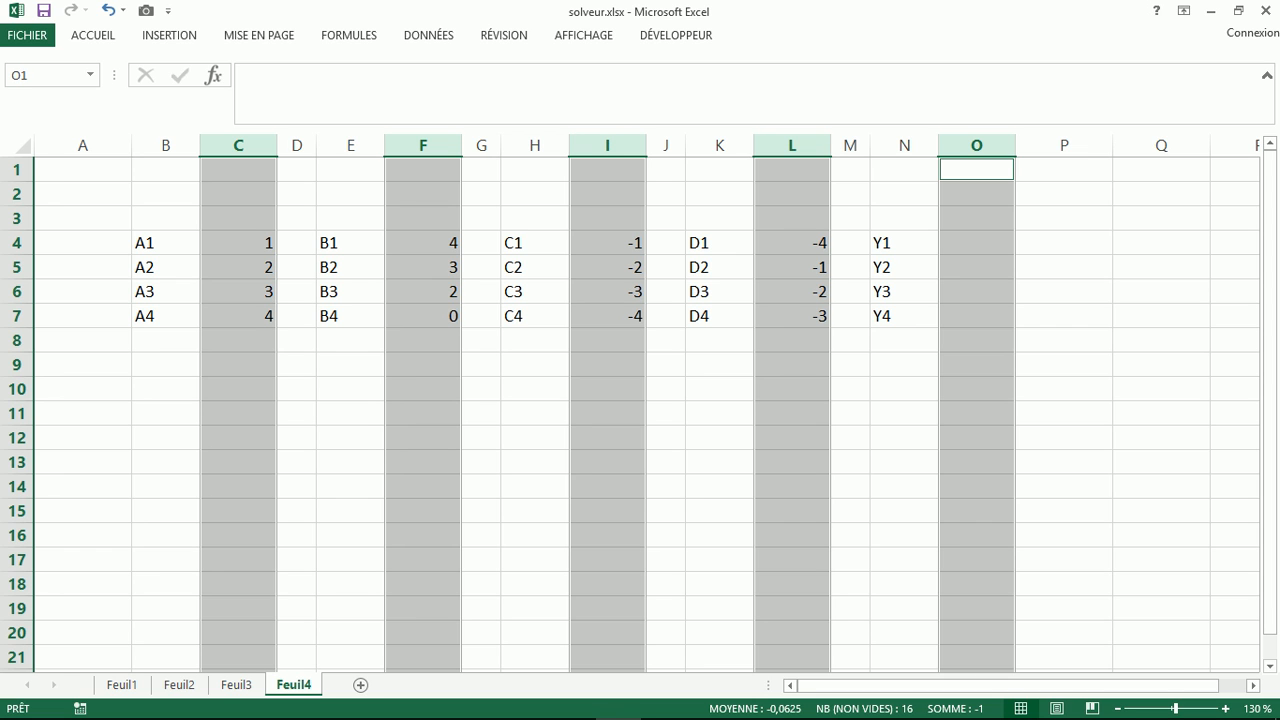
Step: Enter the values 10, 5, -2 and 4 beside labels Y1 to Y4 in O4:O7
left_click(976, 243)
type("10")
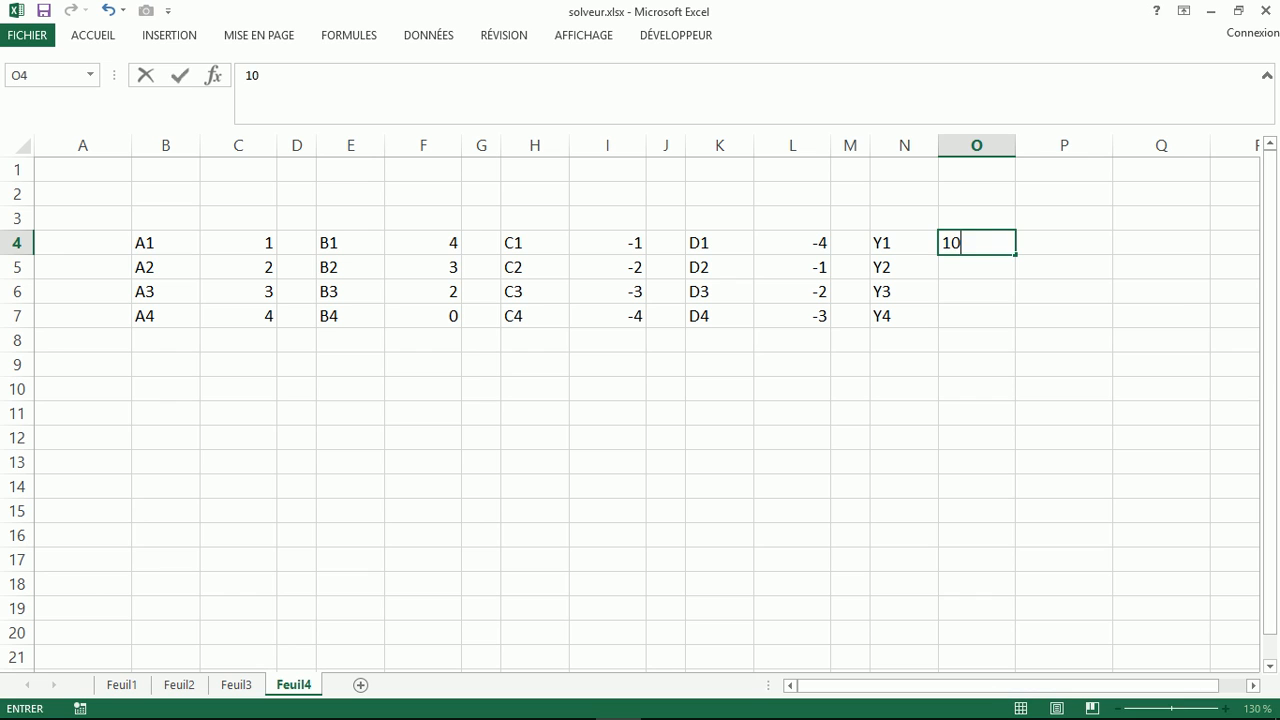
key("Return")
type("5")
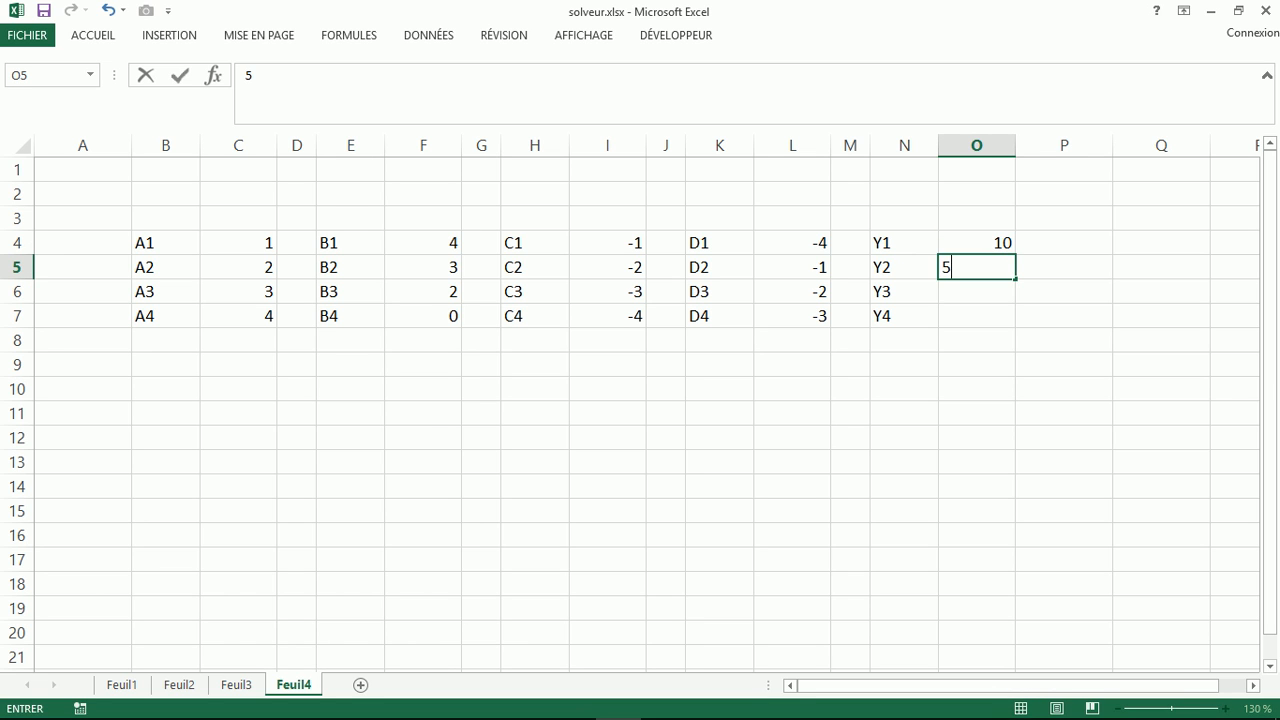
key("Return")
type("-2")
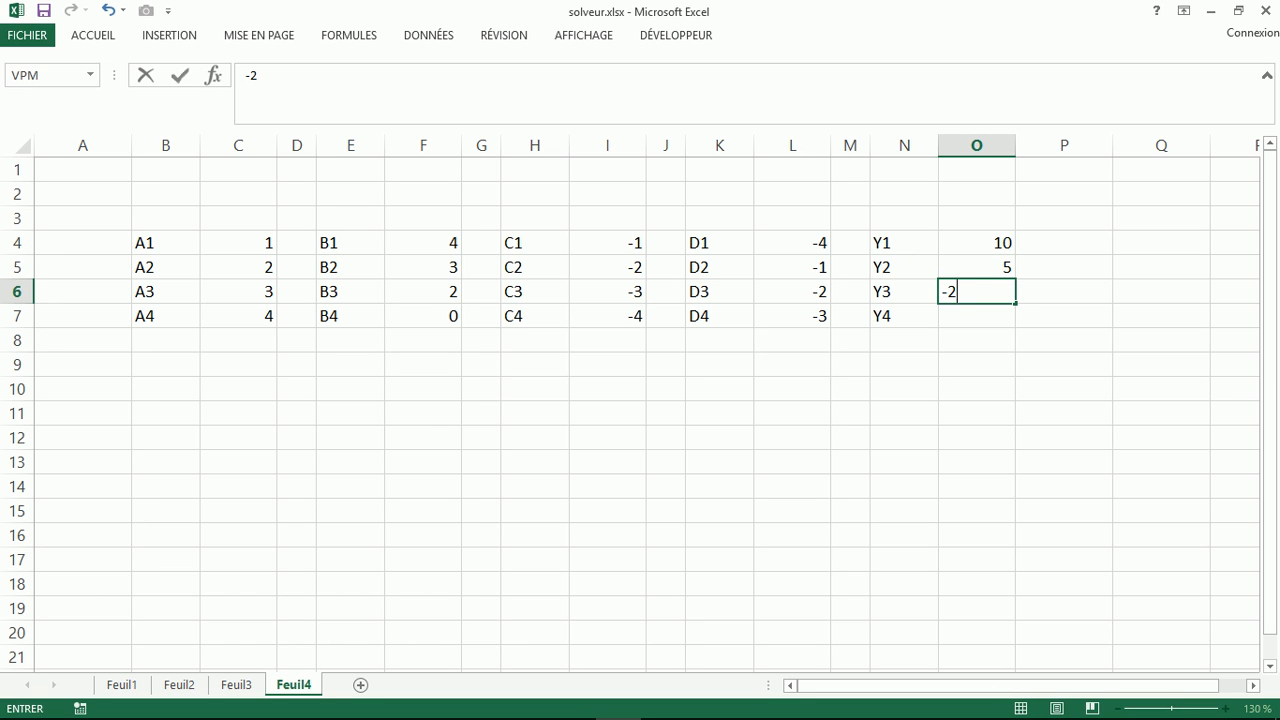
key("Return")
type("4")
key("Return")
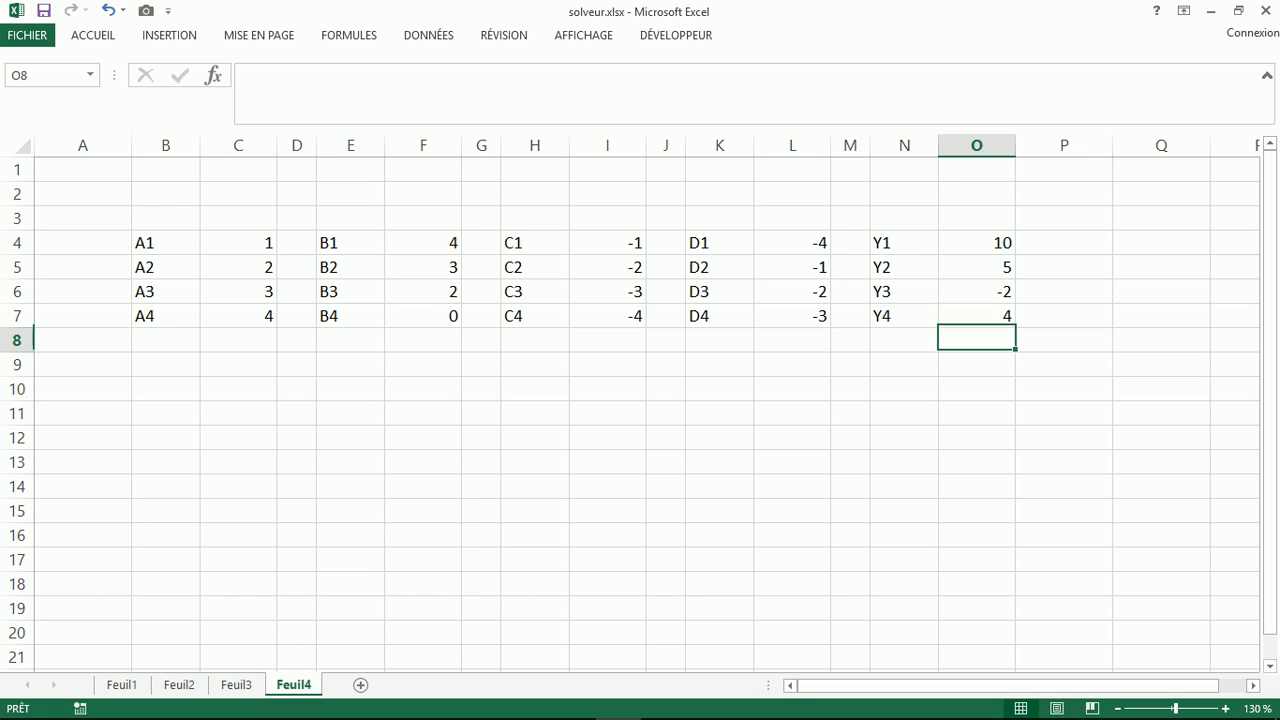
key("Left")
key("Left")
key("Left")
key("Left")
key("Left")
key("Left")
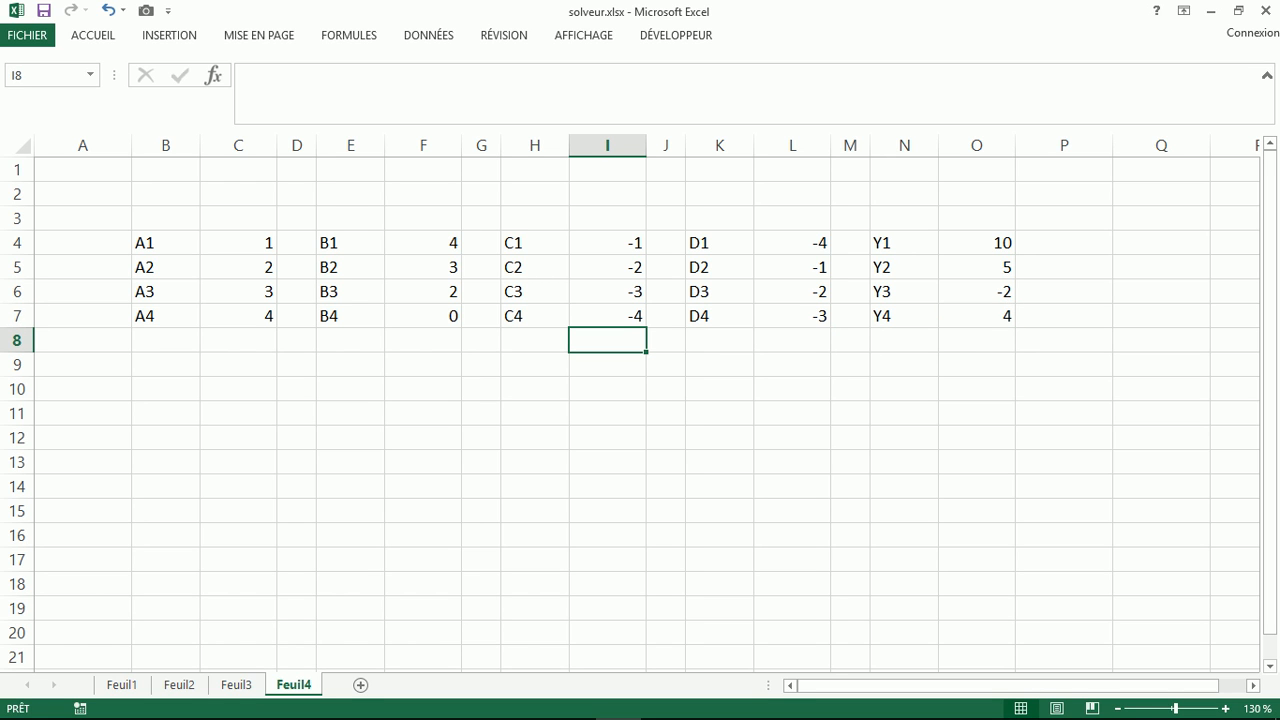
key("Down")
key("Down")
key("Left")
key("Left")
key("Left")
key("Left")
key("Left")
key("Left")
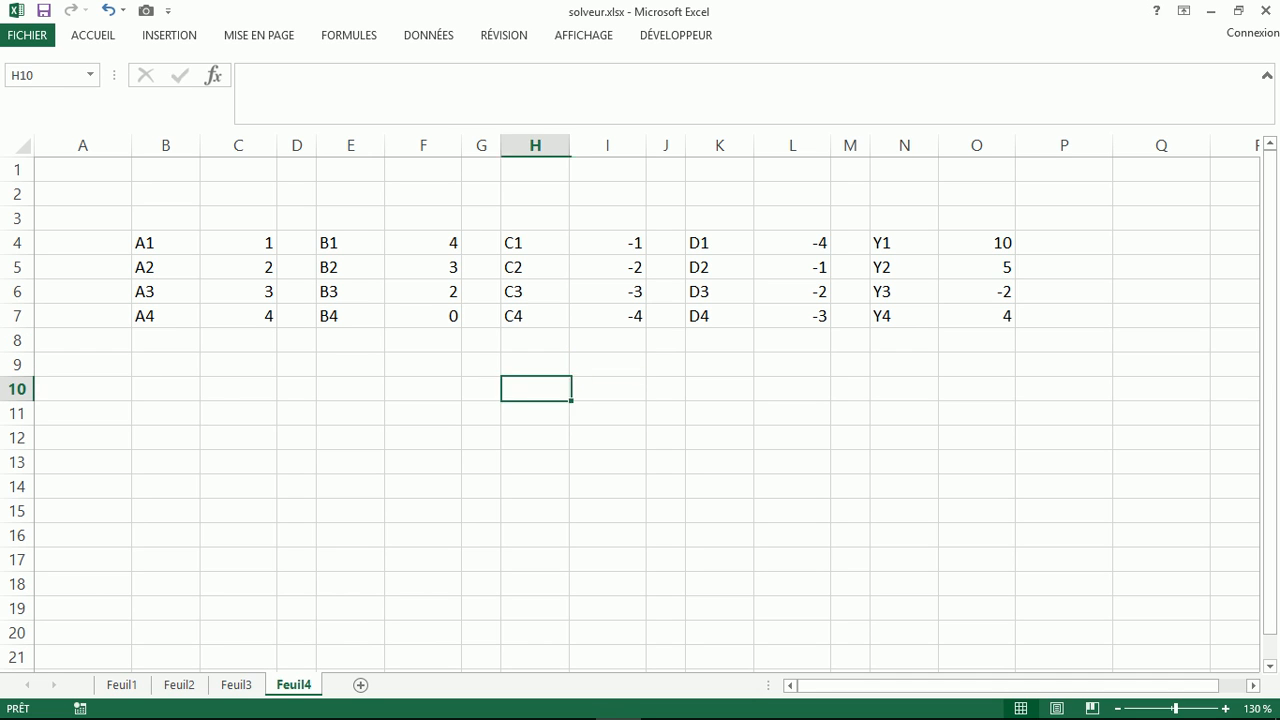
key("Left")
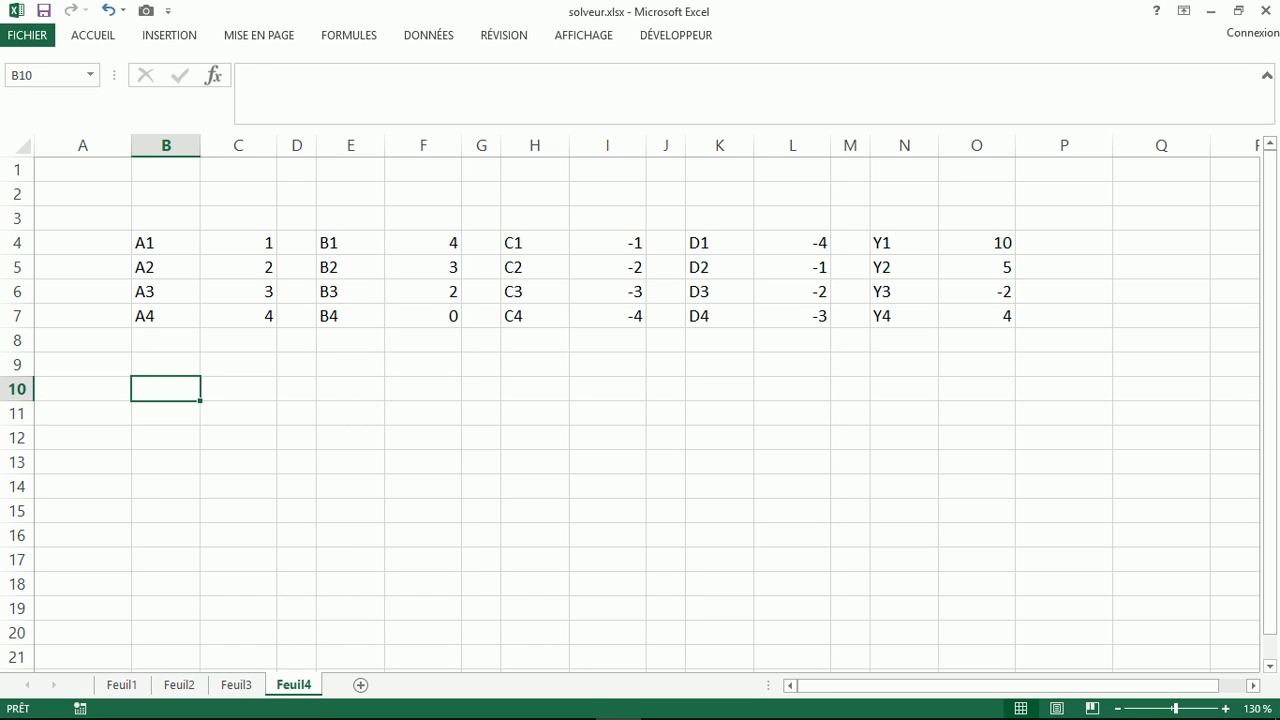
Step: Copy the Y labels and their values from N4:O7 to B10:C13, below the A block
left_click_drag(904, 243, 977, 340)
left_click_drag(904, 243, 977, 316)
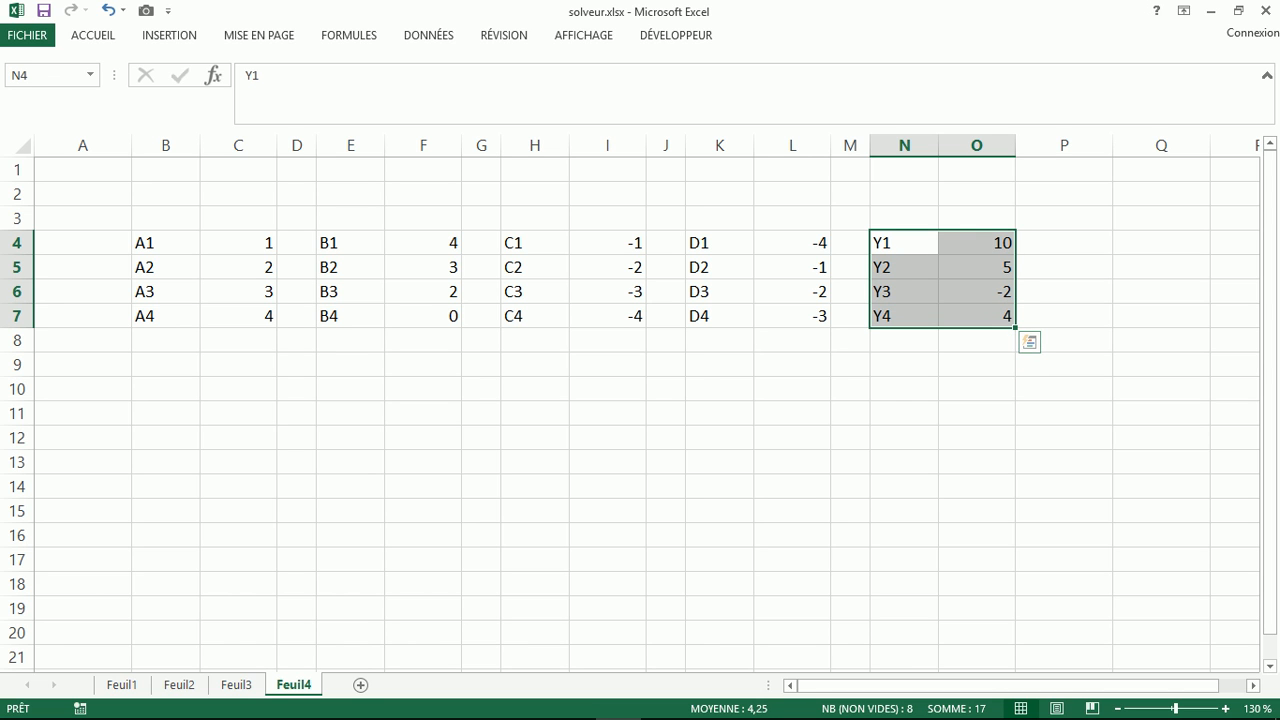
left_click_drag(870, 318, 200, 462)
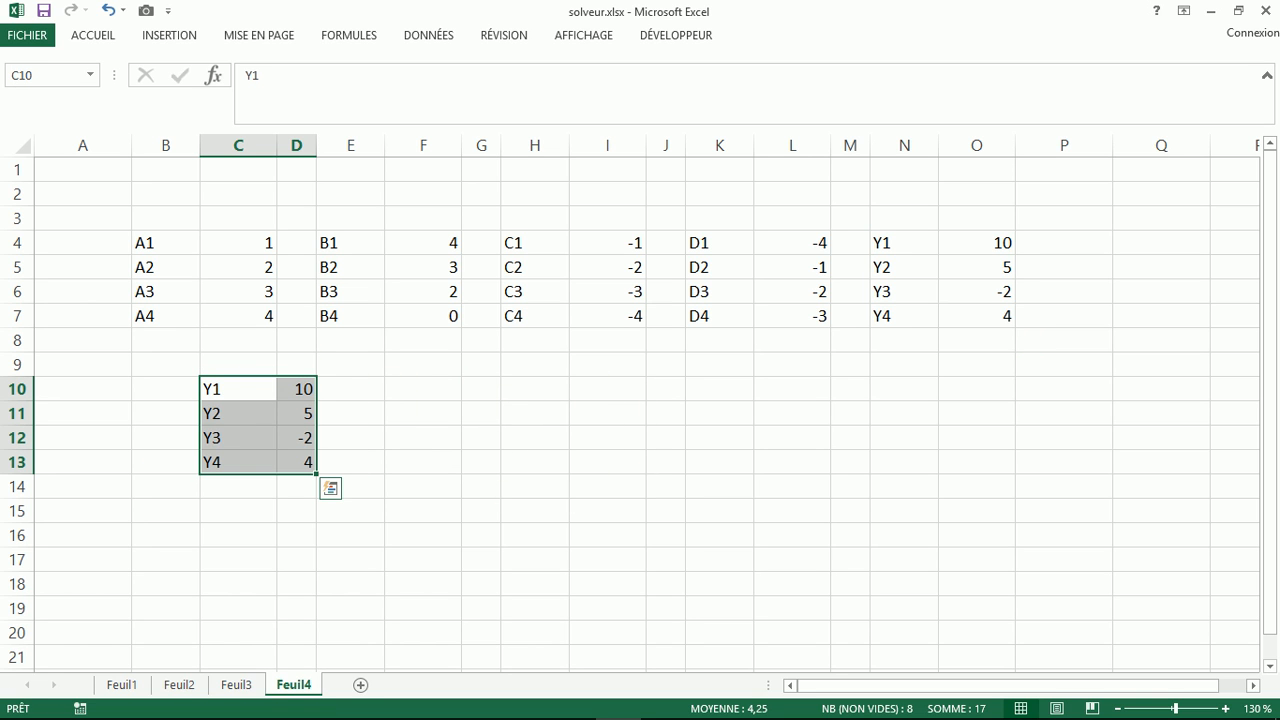
left_click_drag(200, 390, 190, 390)
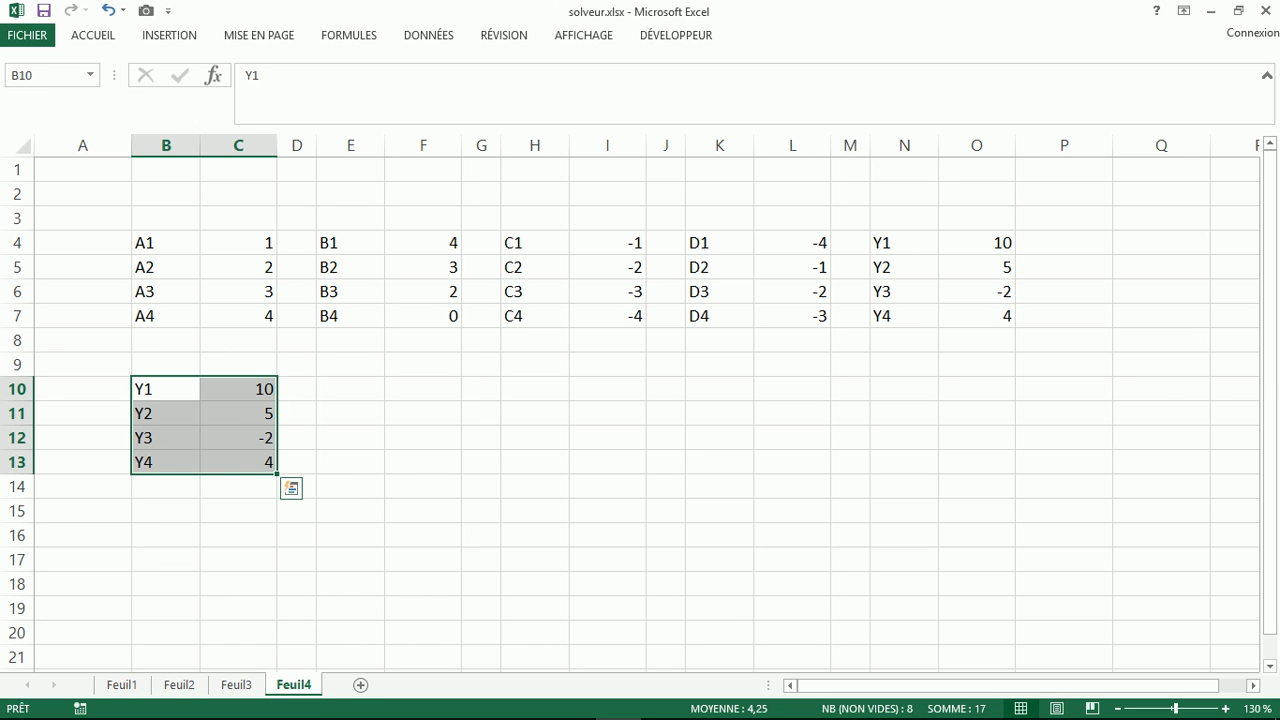
Step: Change the copied labels in B10:B13 to the series X1 to X4
left_click(170, 390)
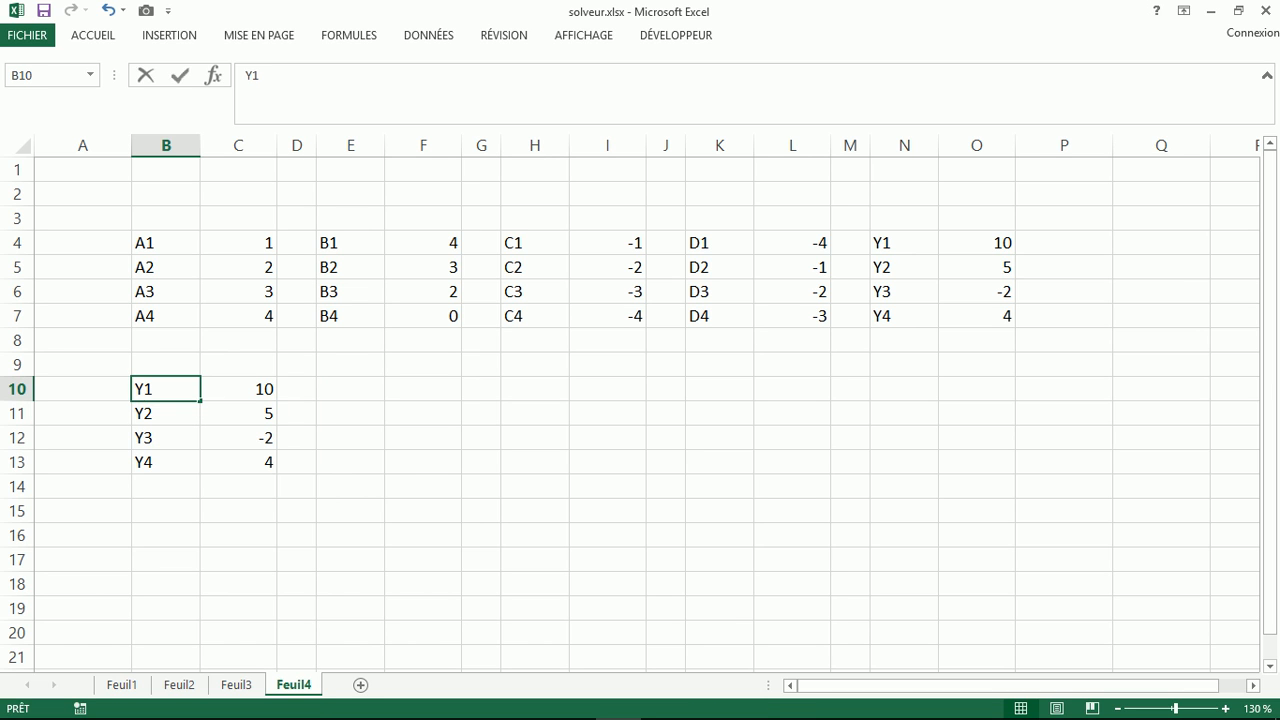
key("F2")
key("Left")
key("BackSpace")
type("X")
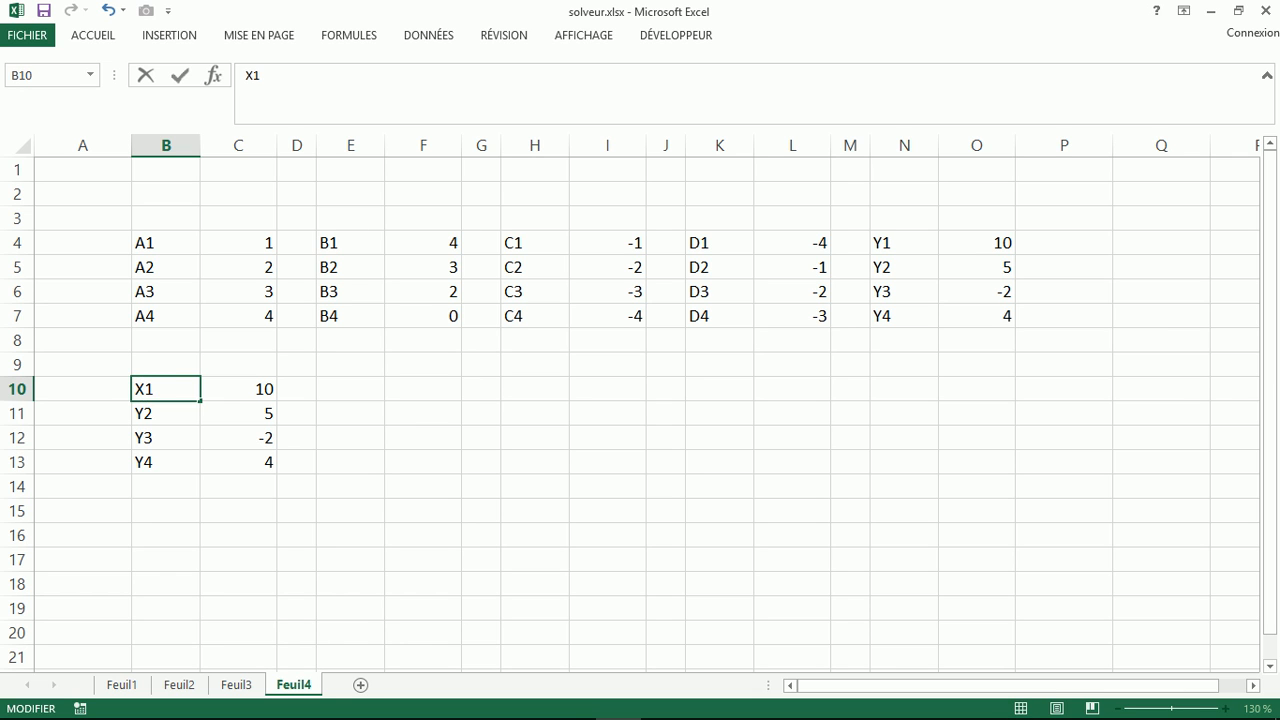
key("Return")
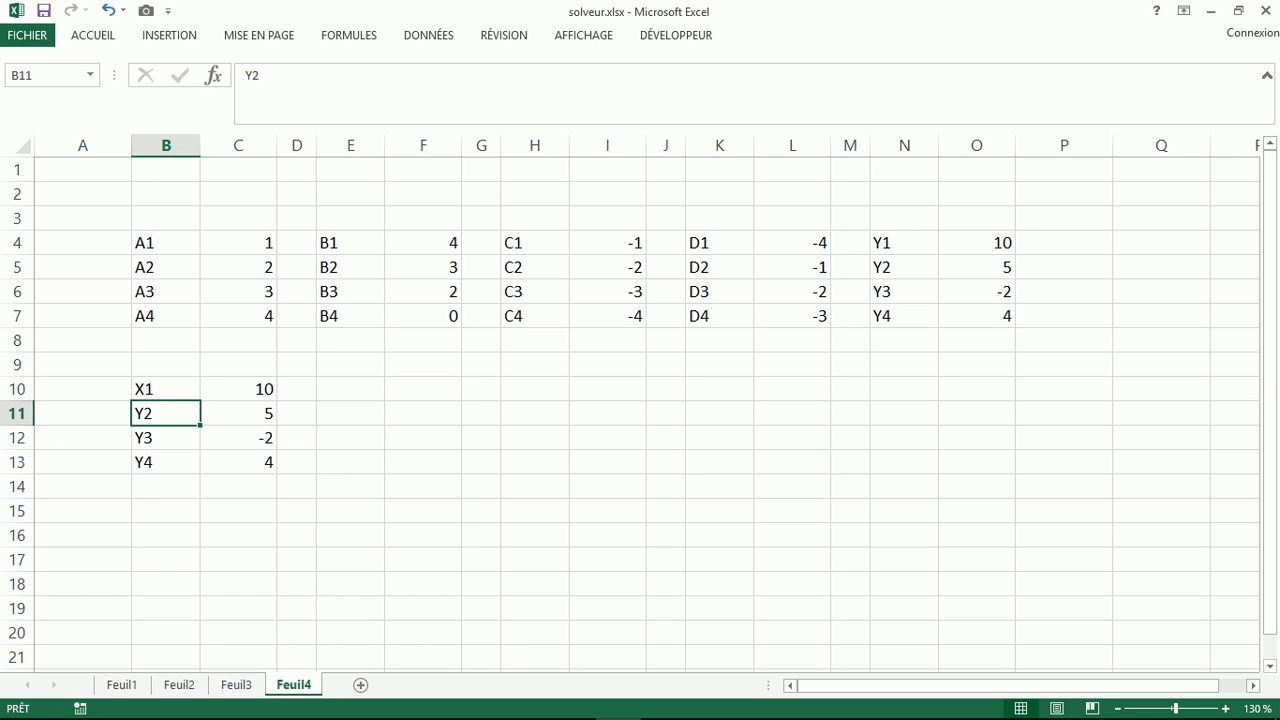
key("F2")
key("Left")
key("BackSpace")
type("X")
key("Return")
key("F2")
key("Left")
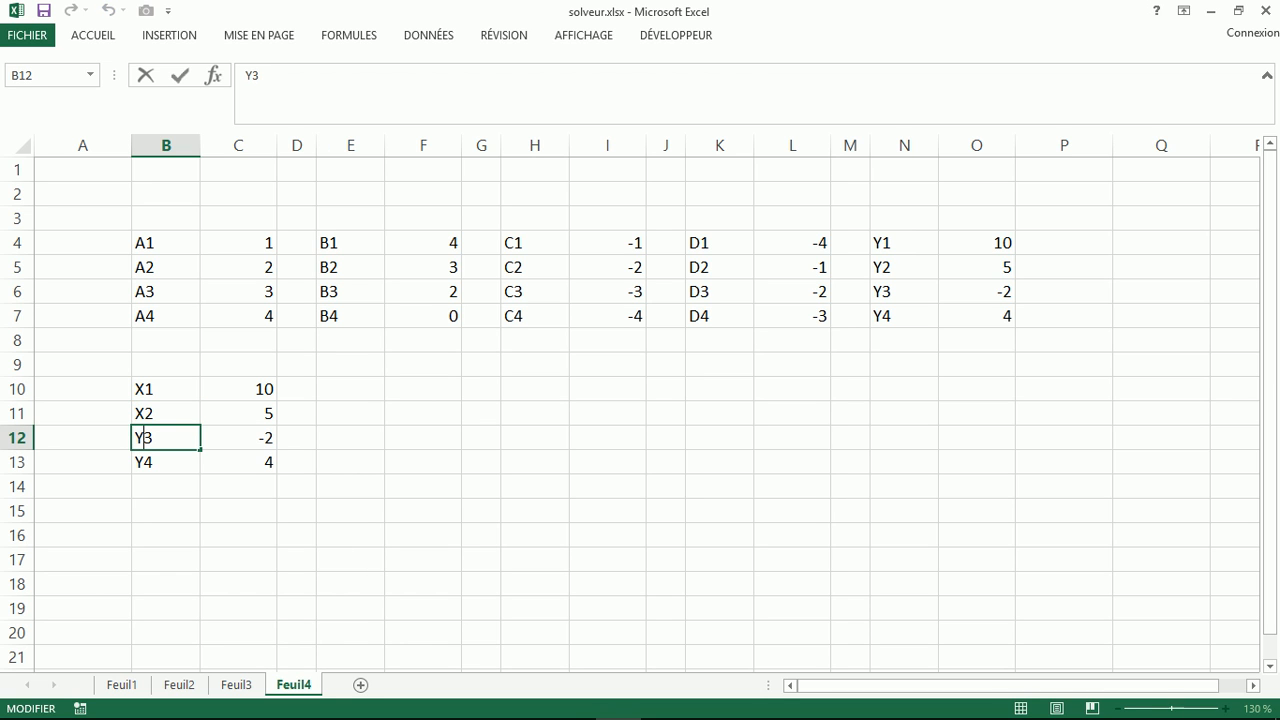
key("BackSpace")
type("X")
key("Return")
key("F2")
key("Left")
key("BackSpace")
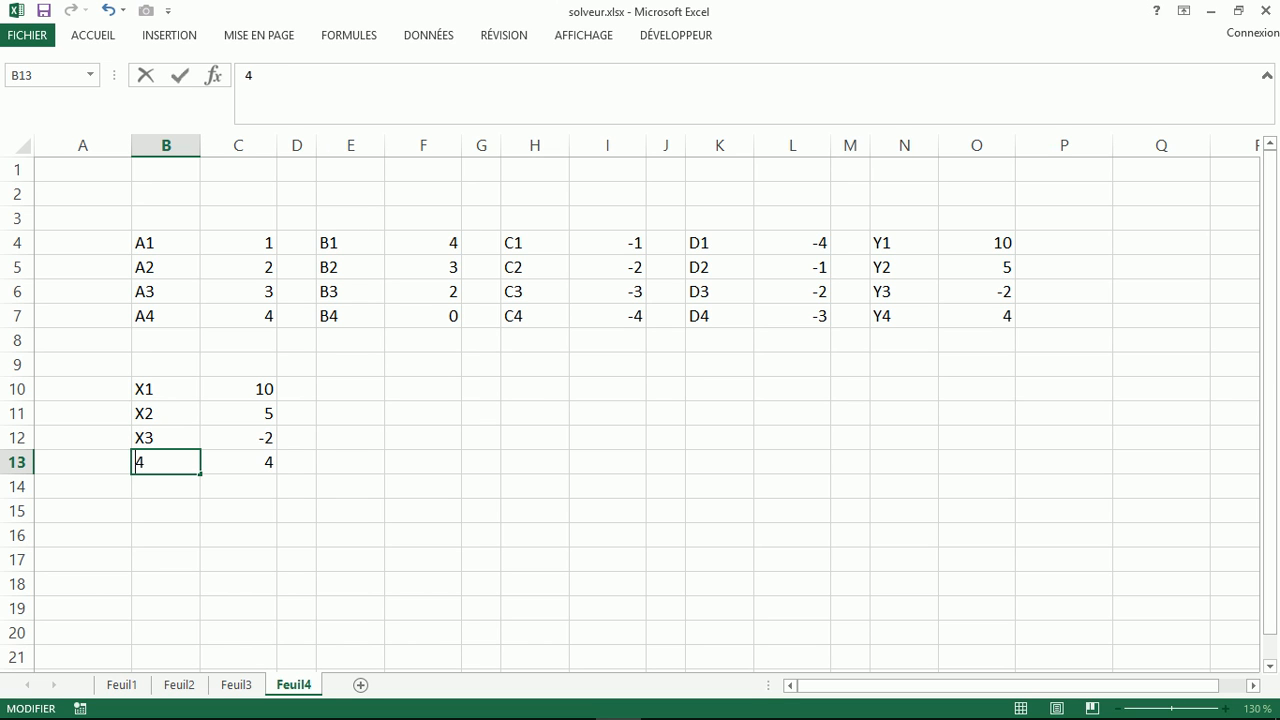
type("X")
Step: Enter the values 1, -5, 2 and 0 beside labels X1 to X4 in C10:C13
left_click(238, 389)
type("1")
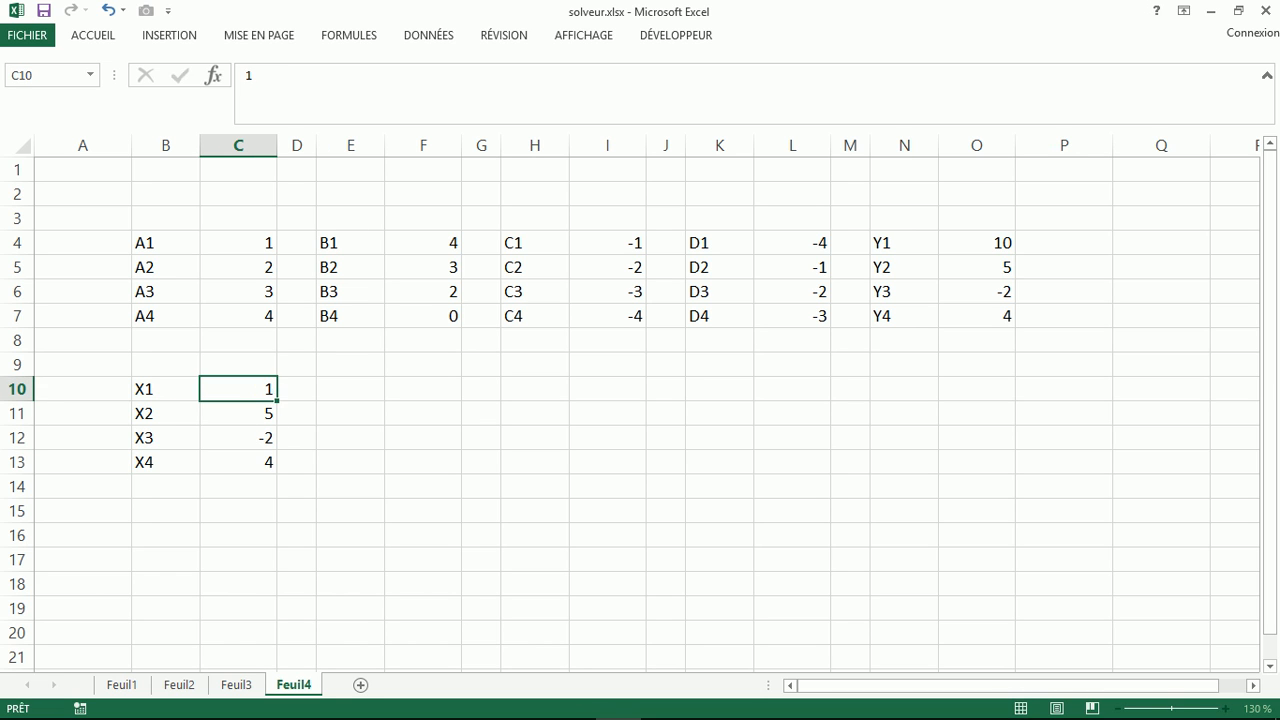
key("Return")
type("-5")
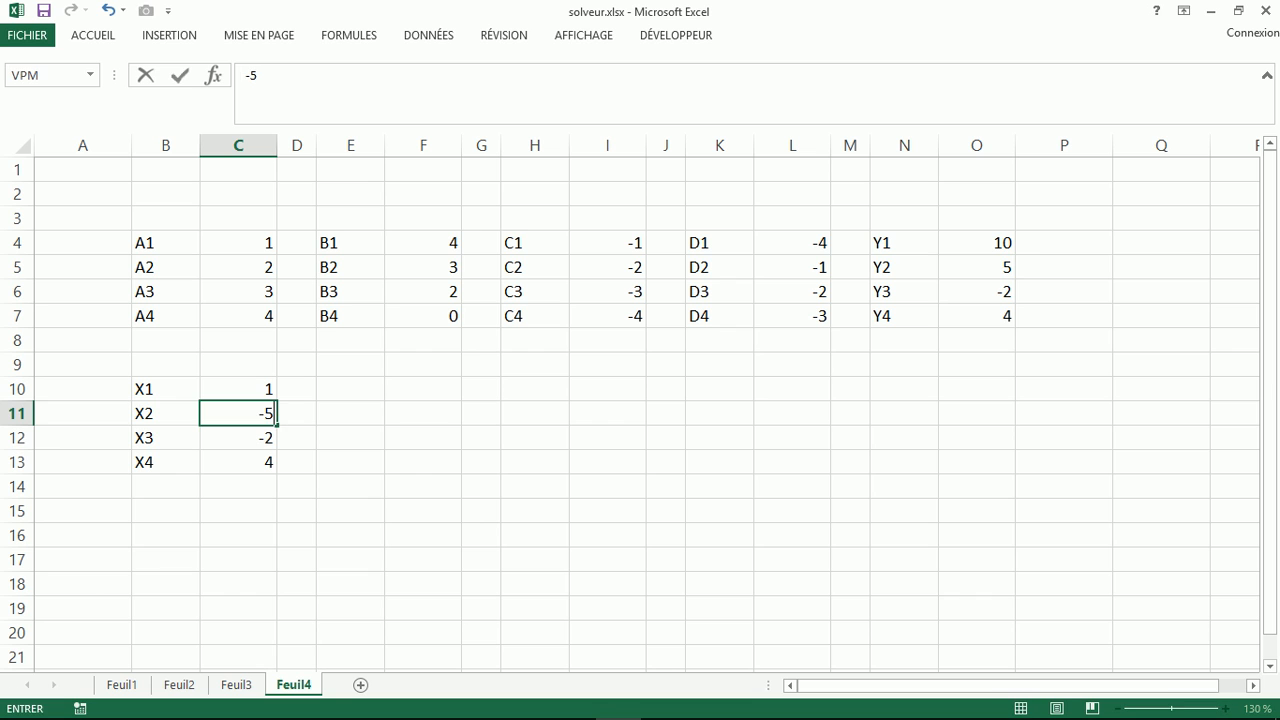
key("Return")
type("2")
key("Return")
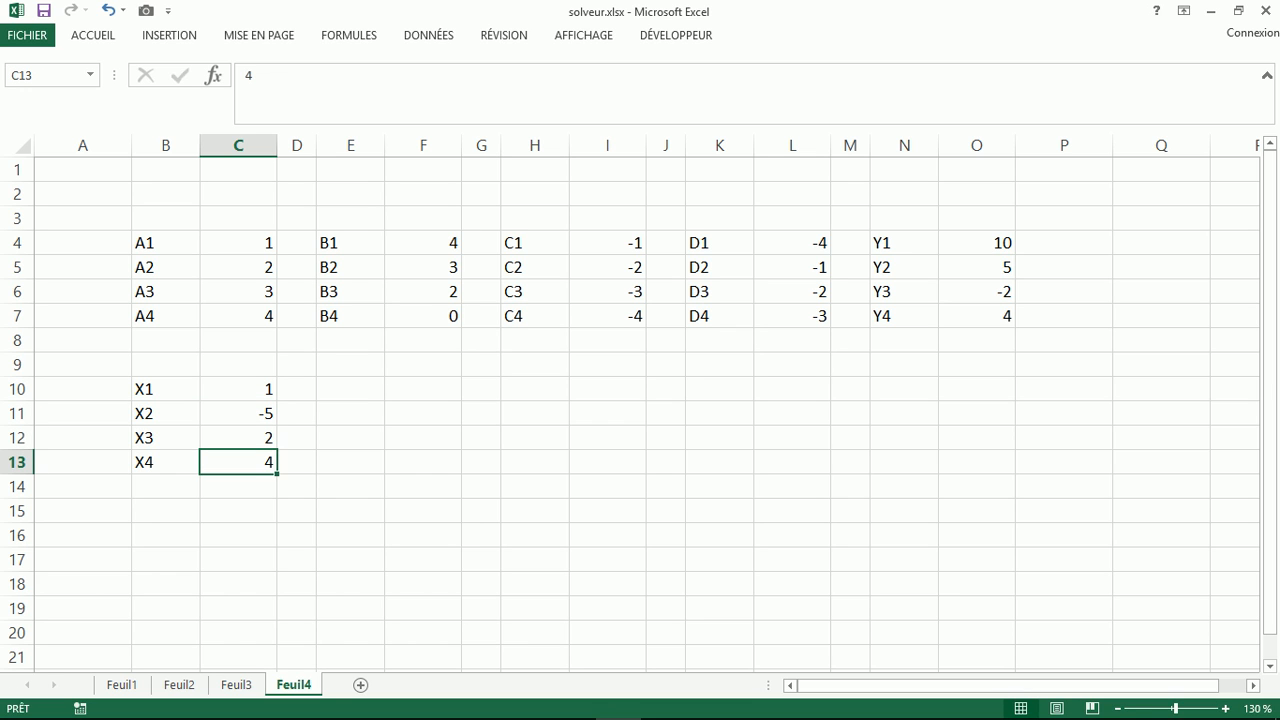
type("0")
key("Return")
key("Return")
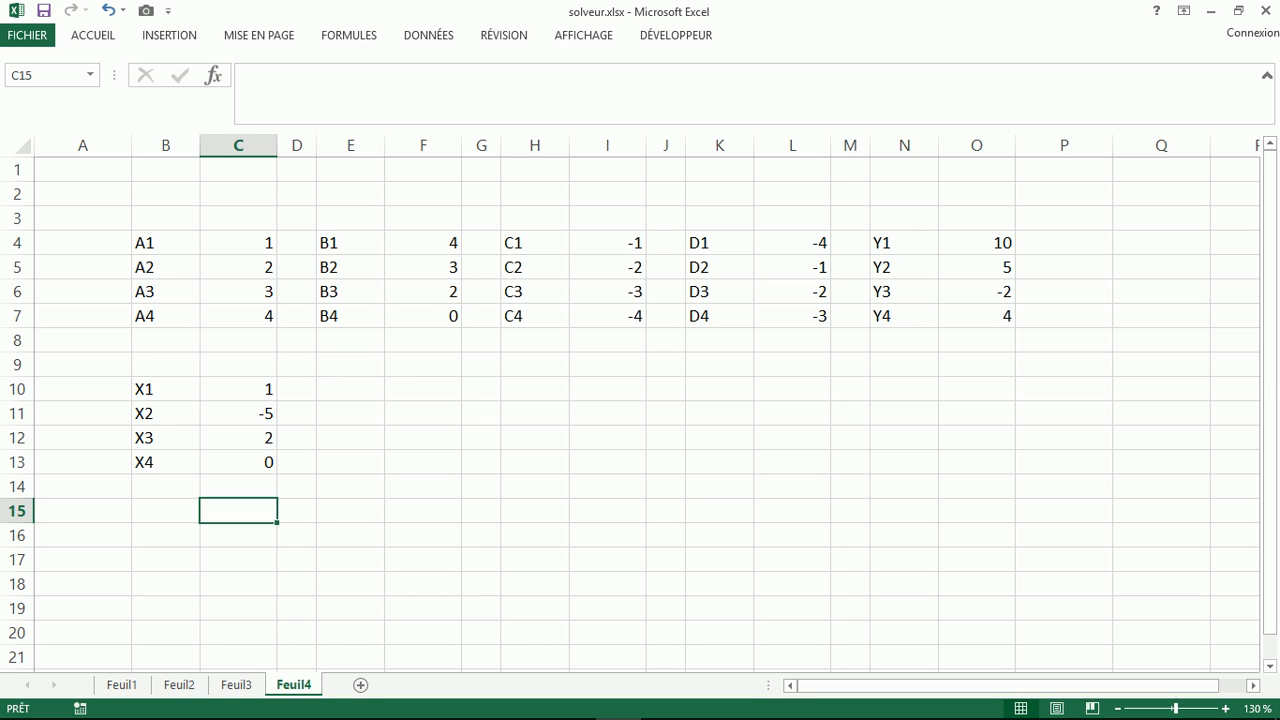
Step: Enter f1, f2, f3 and F4 in B16:B19, and fill the series upward from F4 so the labels read F1 to F4
key("Left")
key("Left")
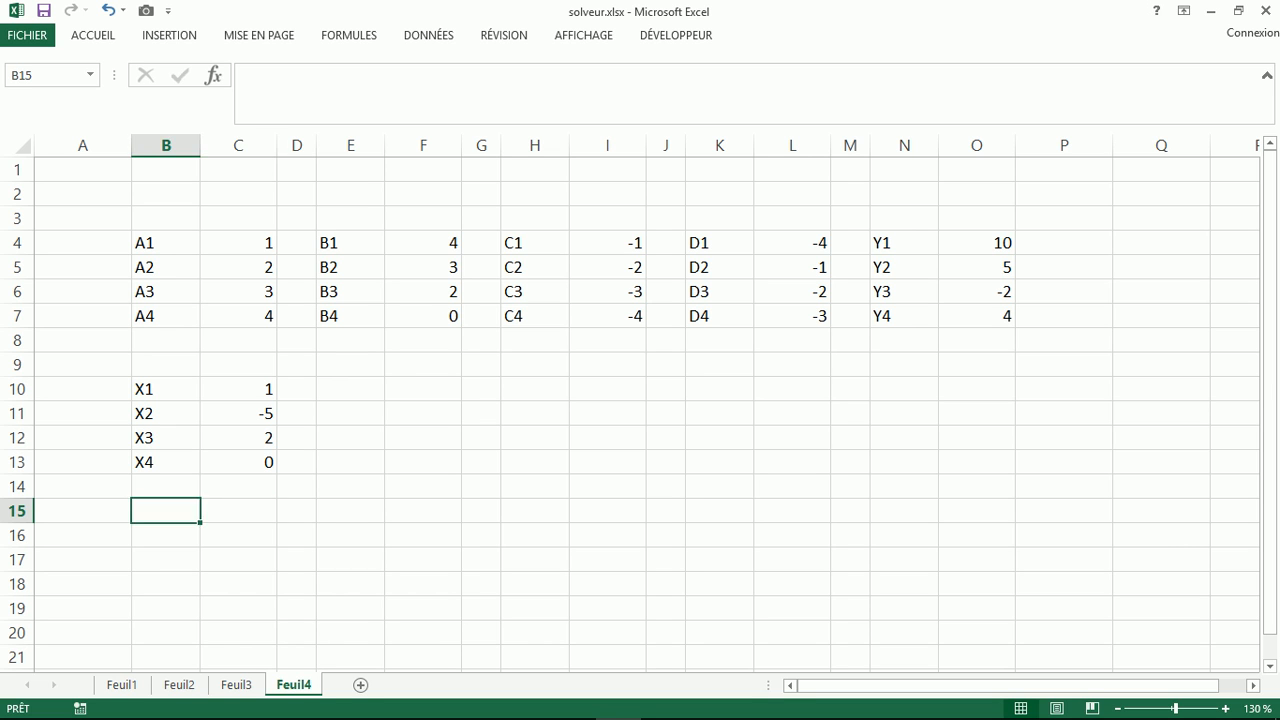
key("Down")
key("Right")
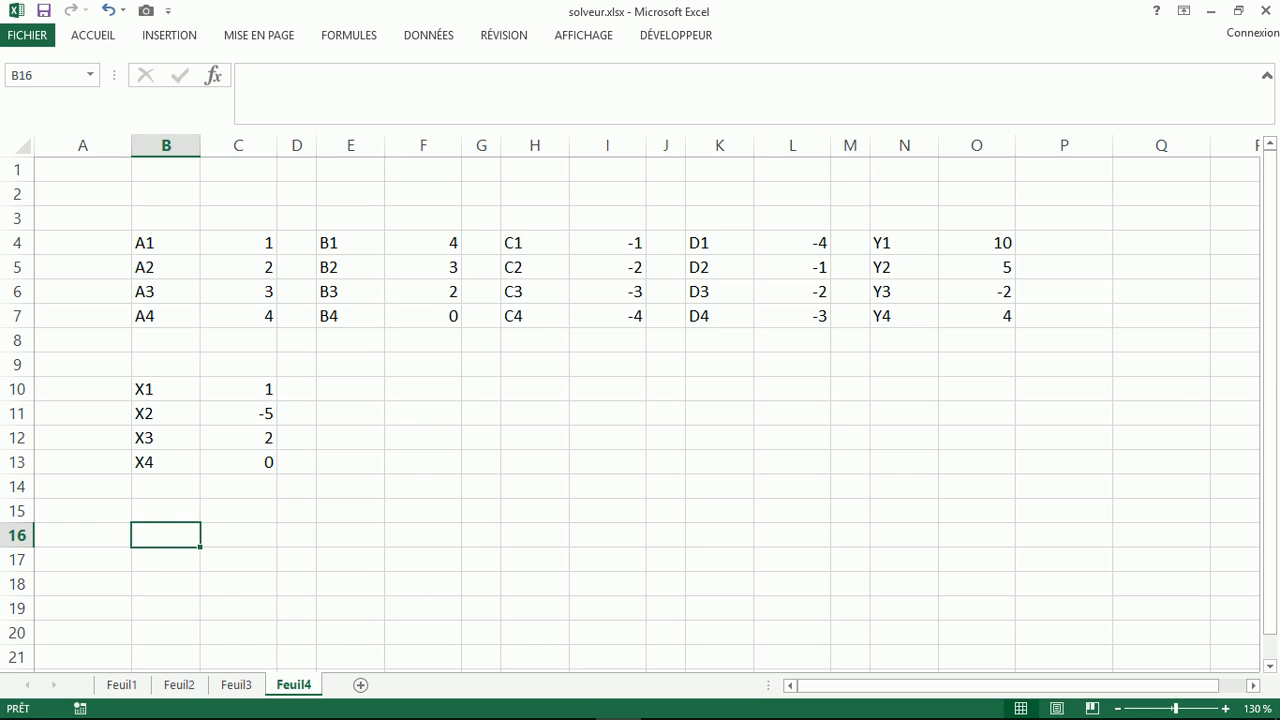
type("f1")
key("Return")
type("f2")
key("Return")
type("f")
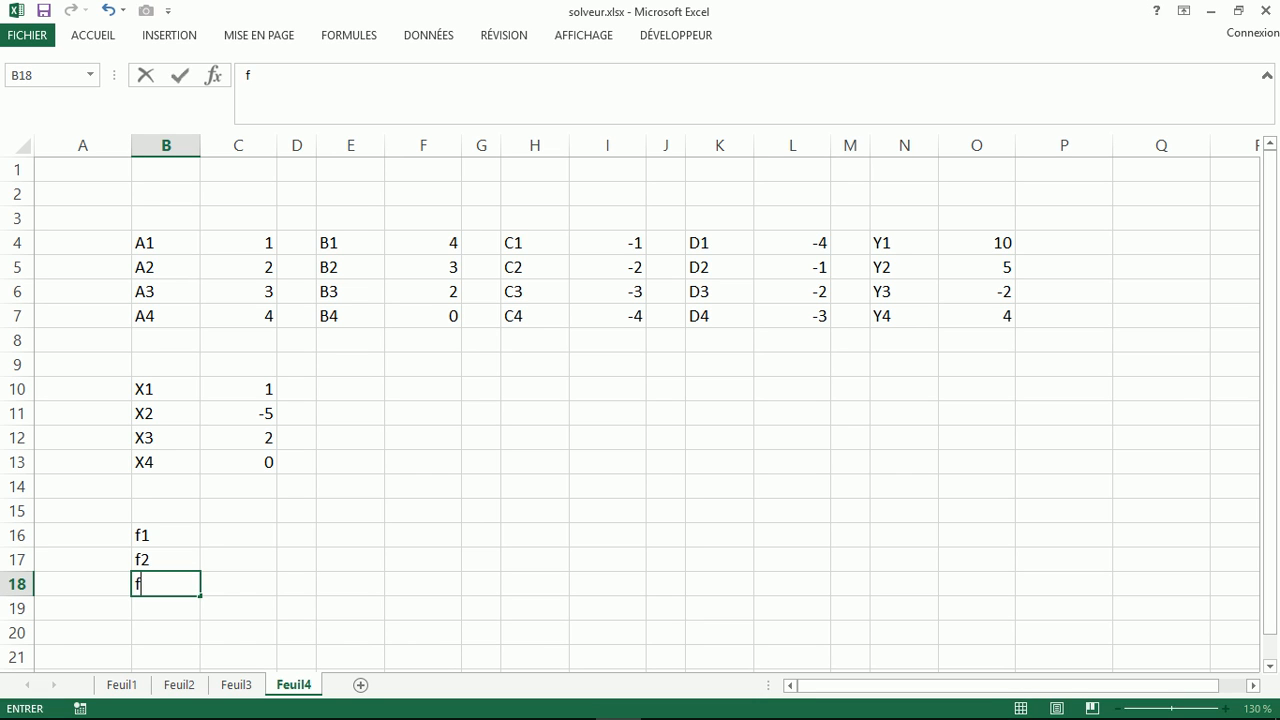
type("3")
key("Return")
type("F3")
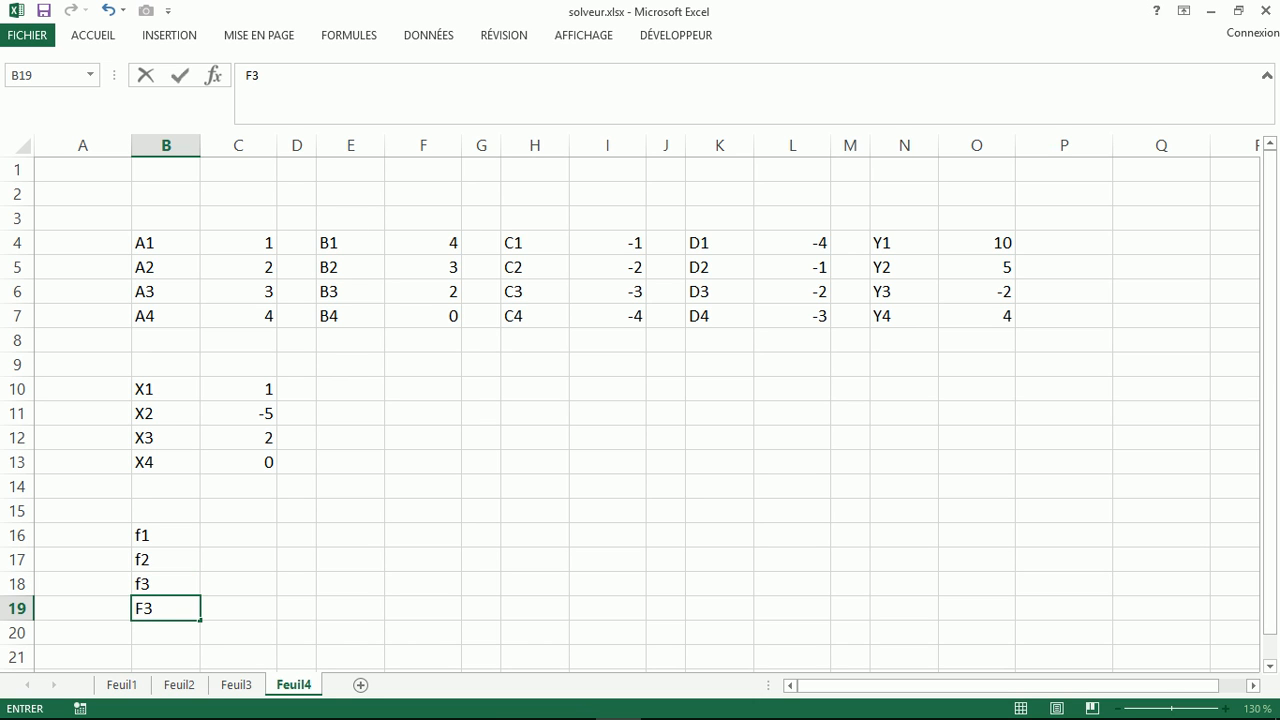
key("BackSpace")
type("4")
left_click_drag(201, 620, 200, 530)
left_click(238, 535)
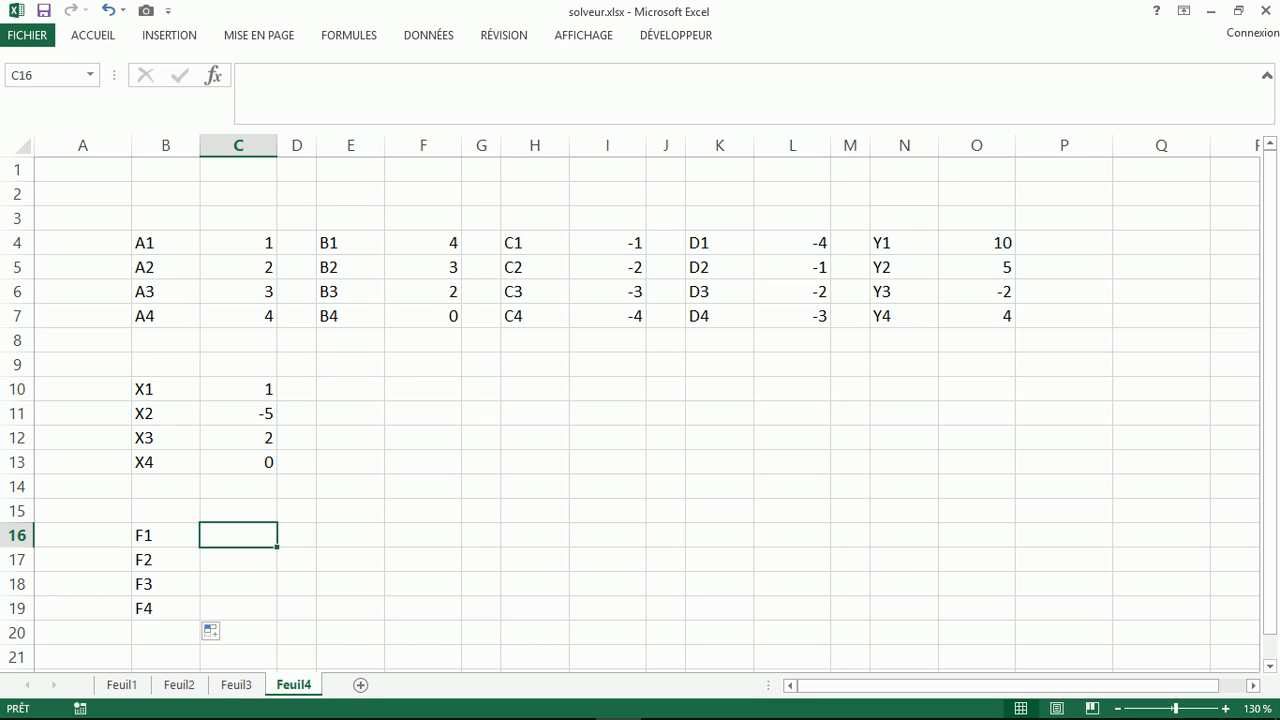
Step: Name cell C4, the A1 coefficient, _a1
left_click(238, 243)
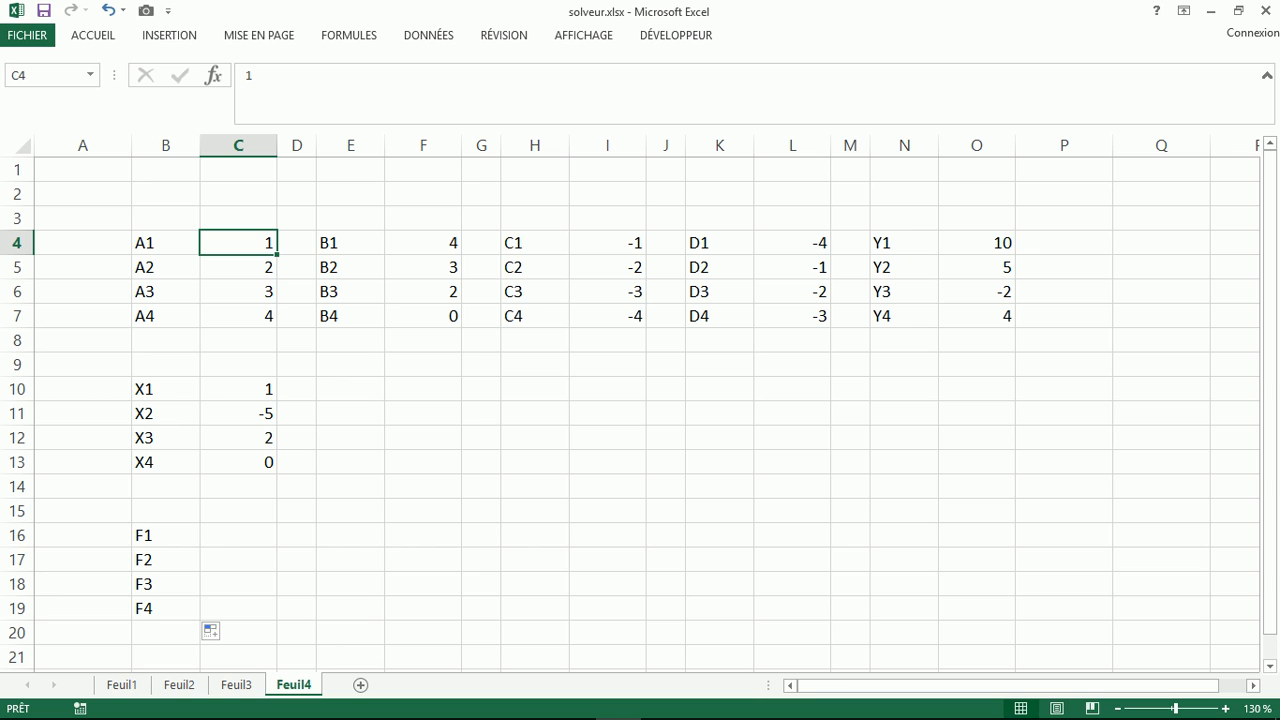
left_click(45, 75)
type("-")
type("a1")
key("BackSpace")
key("BackSpace")
key("BackSpace")
type("_a1")
key("Return")
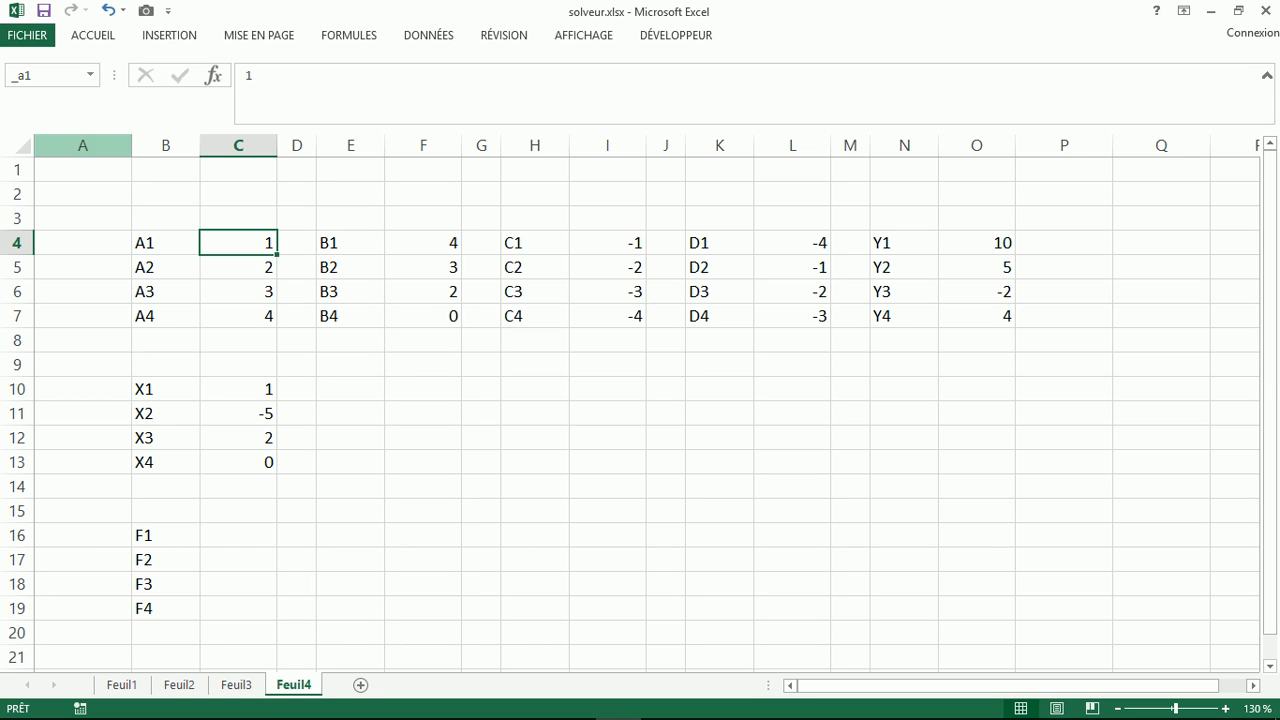
Step: Name the remaining A coefficient cells C5, C6 and C7 as _a2, _a3 and _a4
left_click(238, 267)
left_click(99, 74)
type("_a2")
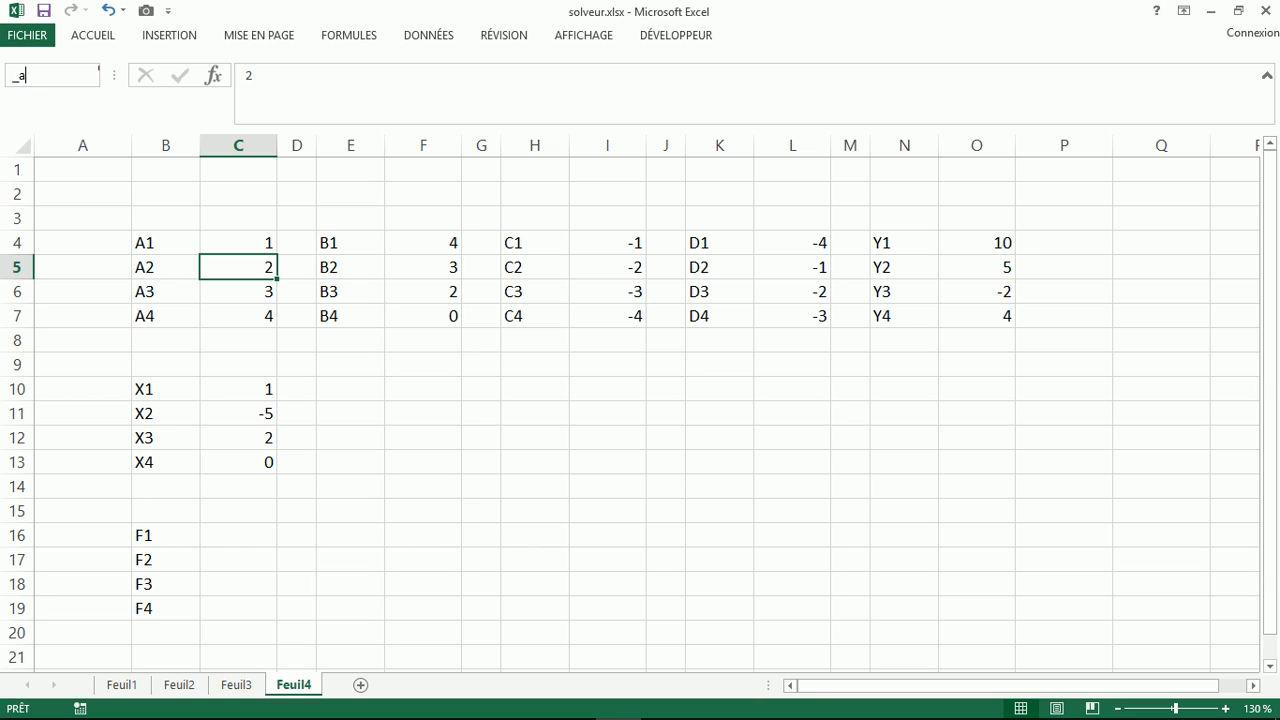
key("Return")
left_click(238, 292)
left_click(50, 75)
type("_a3")
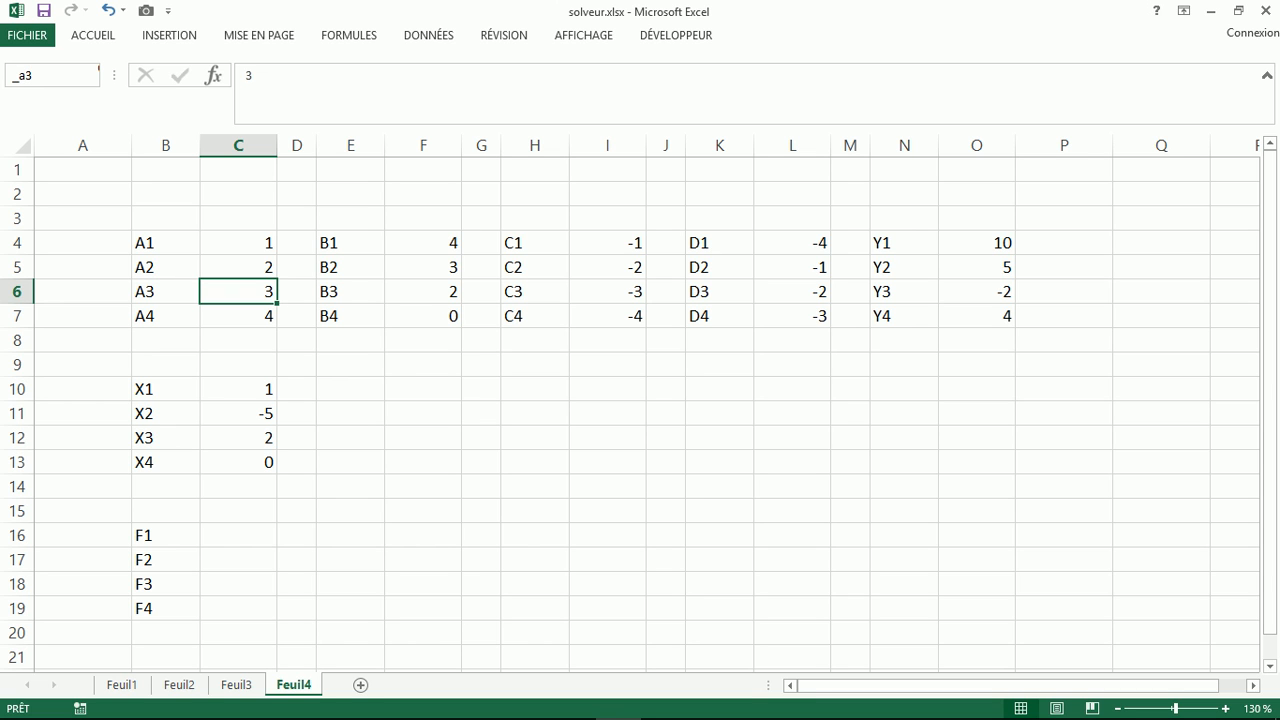
key("Return")
key("Return")
left_click(45, 75)
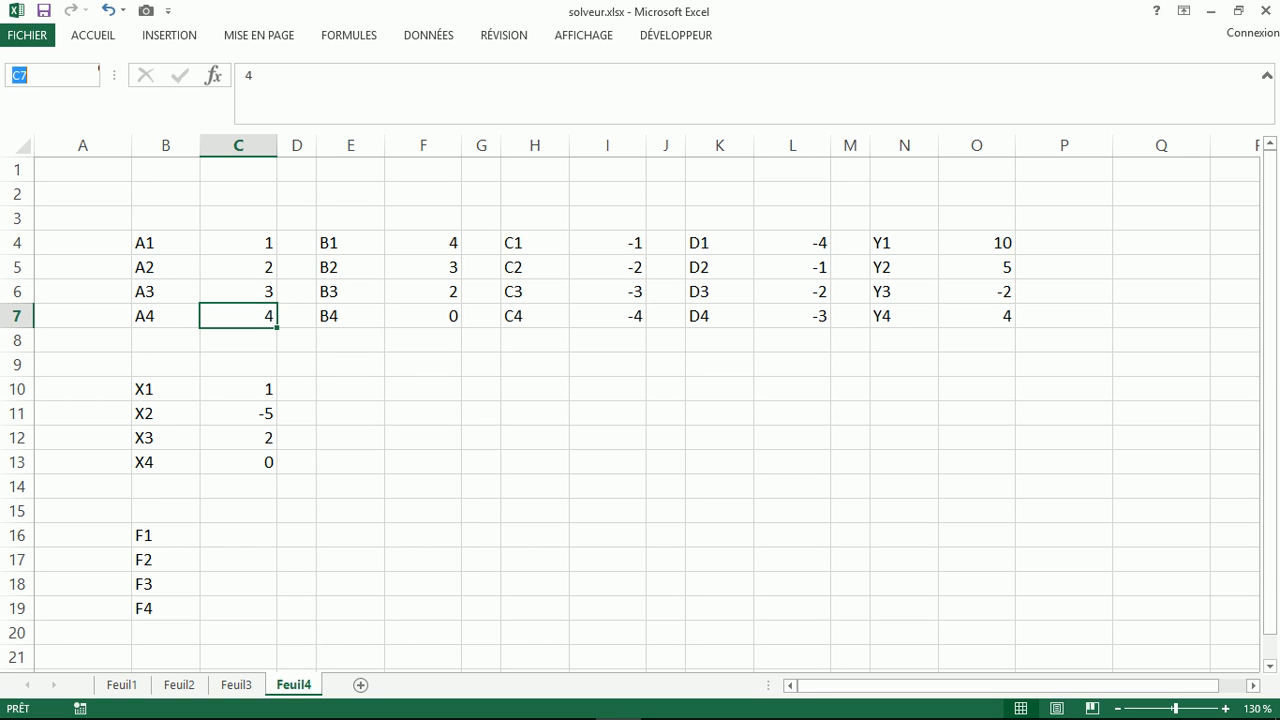
type("_a4")
key("Return")
Step: Name the first two B coefficient cells F4 and F5 as _b1 and _b2
left_click(423, 243)
left_click(48, 76)
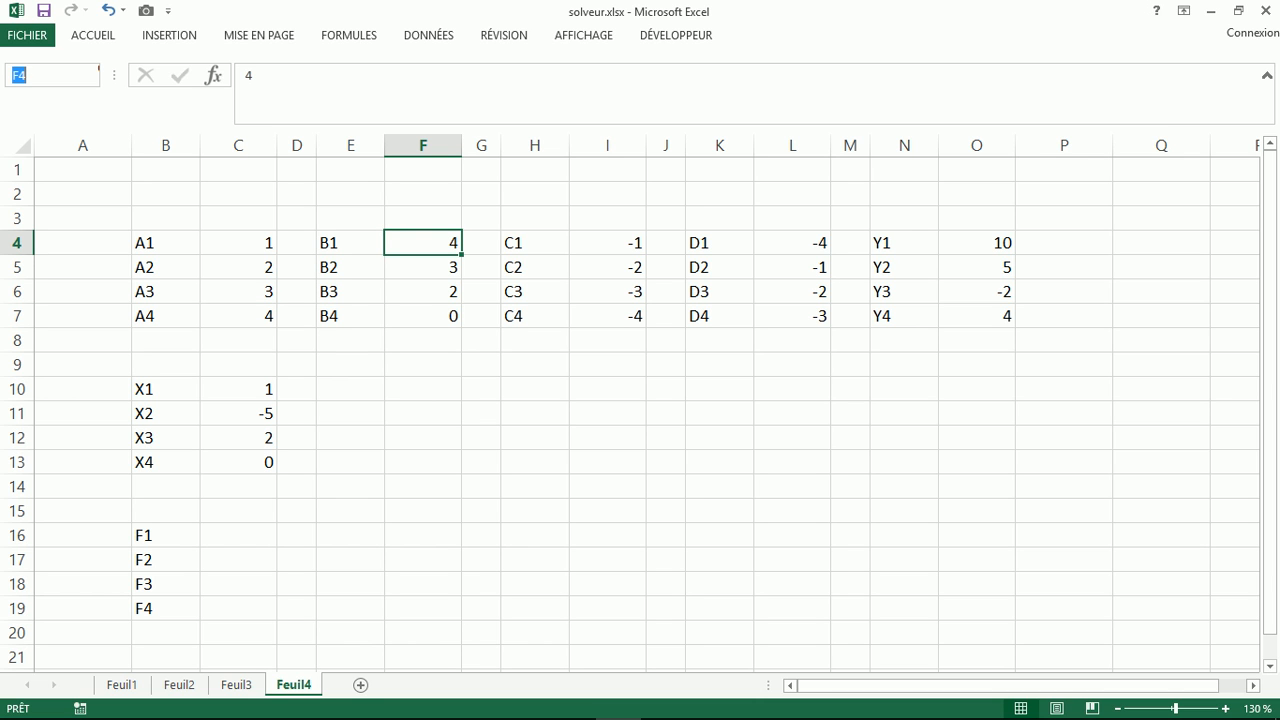
type("_b1")
key("Return")
left_click(423, 267)
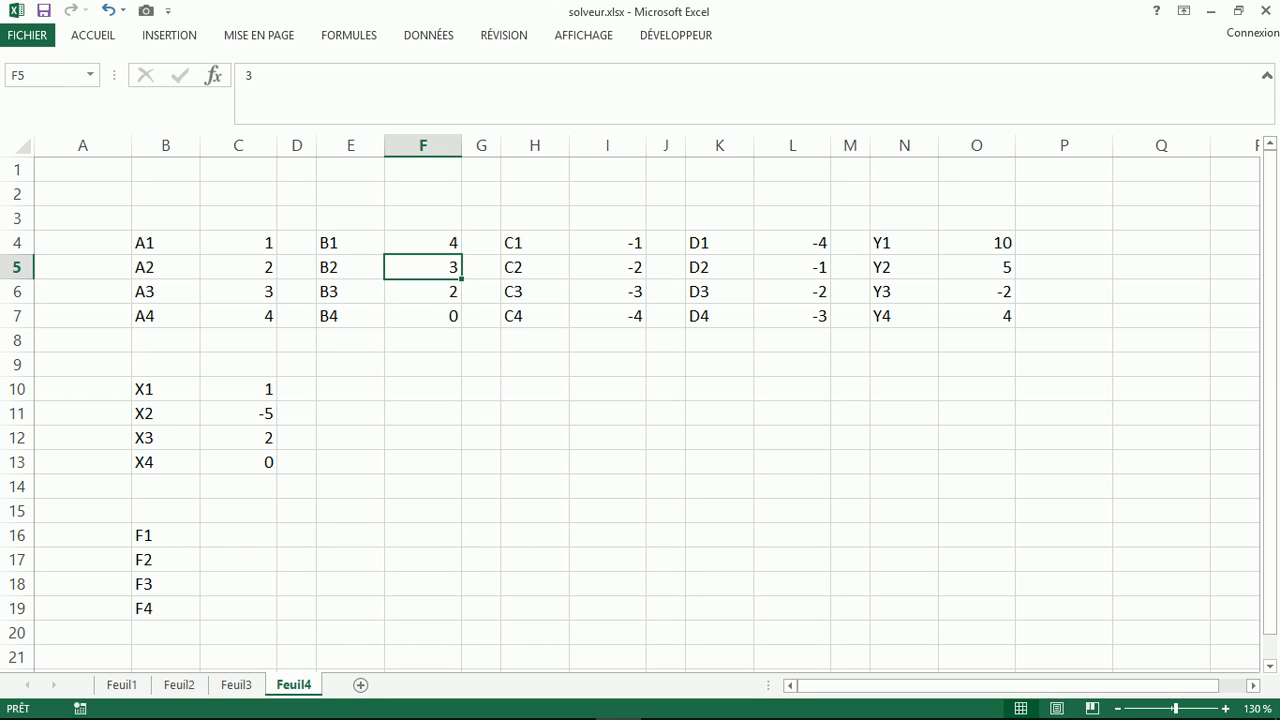
left_click(99, 75)
type("_b2")
key("Return")
Step: Name the last two B coefficient cells F6 and F7 as _b3 and _b4
left_click(423, 292)
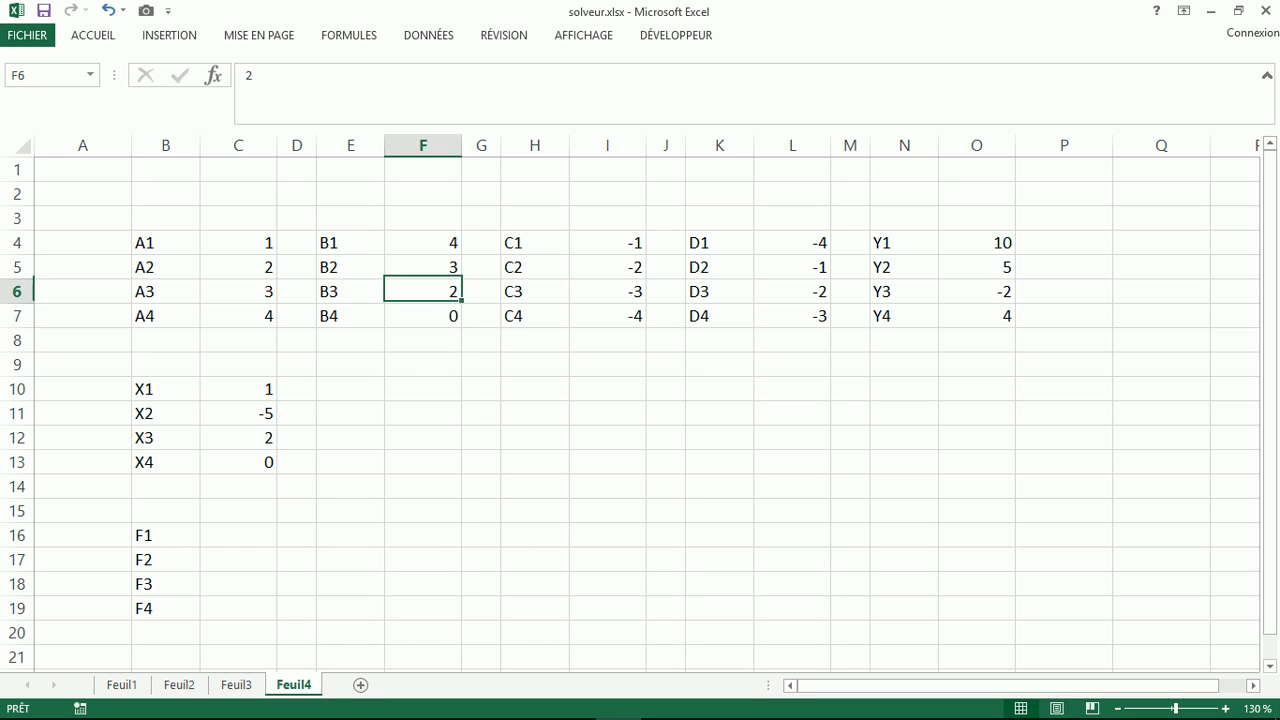
left_click(46, 76)
type("_b3")
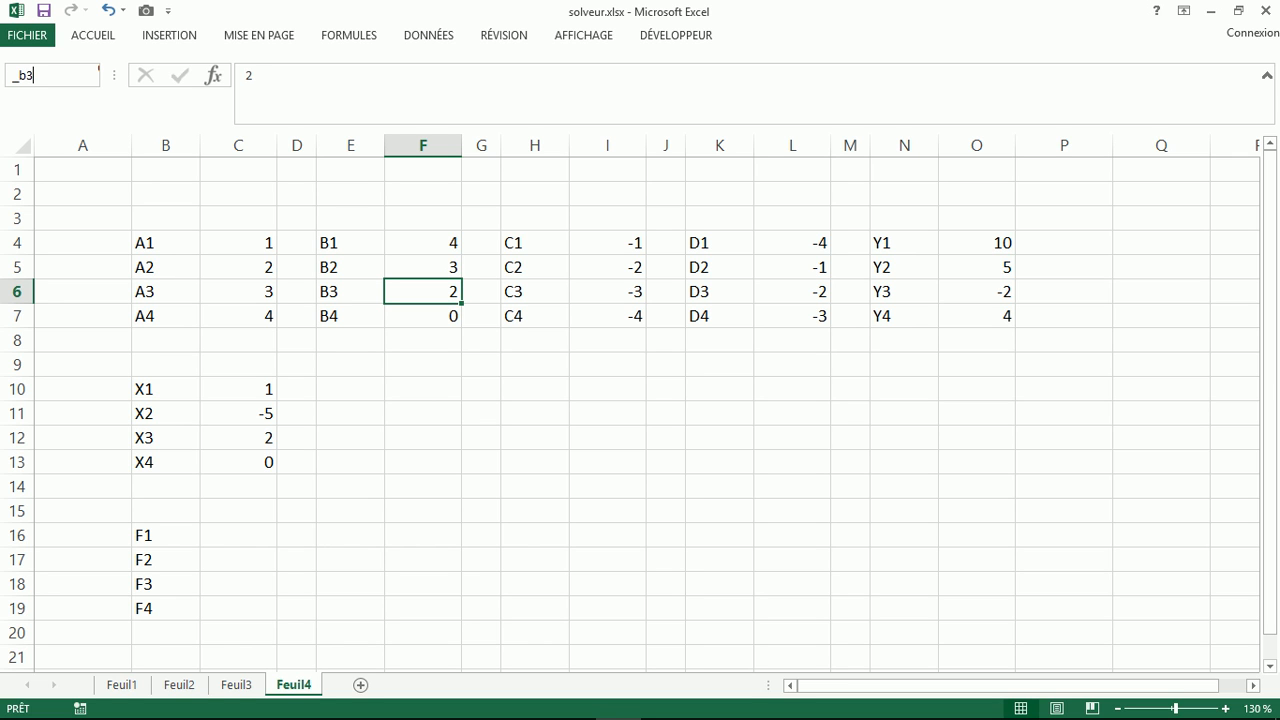
key("Return")
key("Return")
left_click(99, 72)
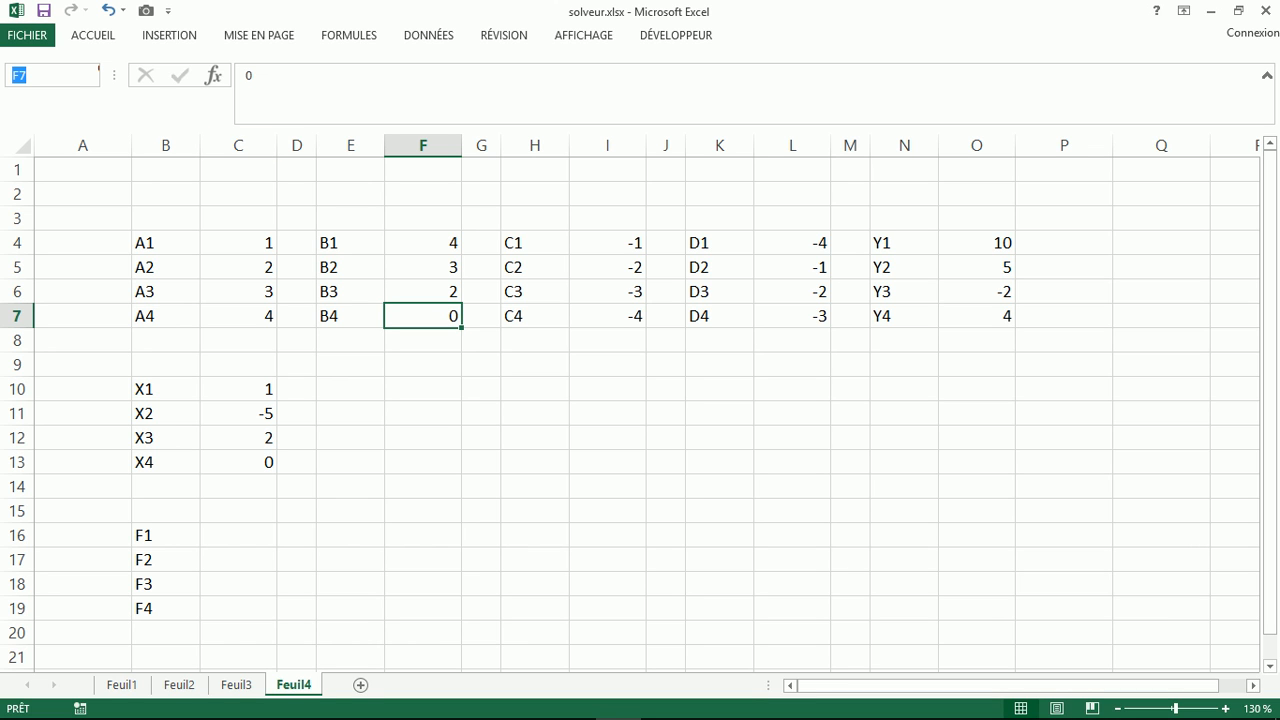
type("_b4")
key("Return")
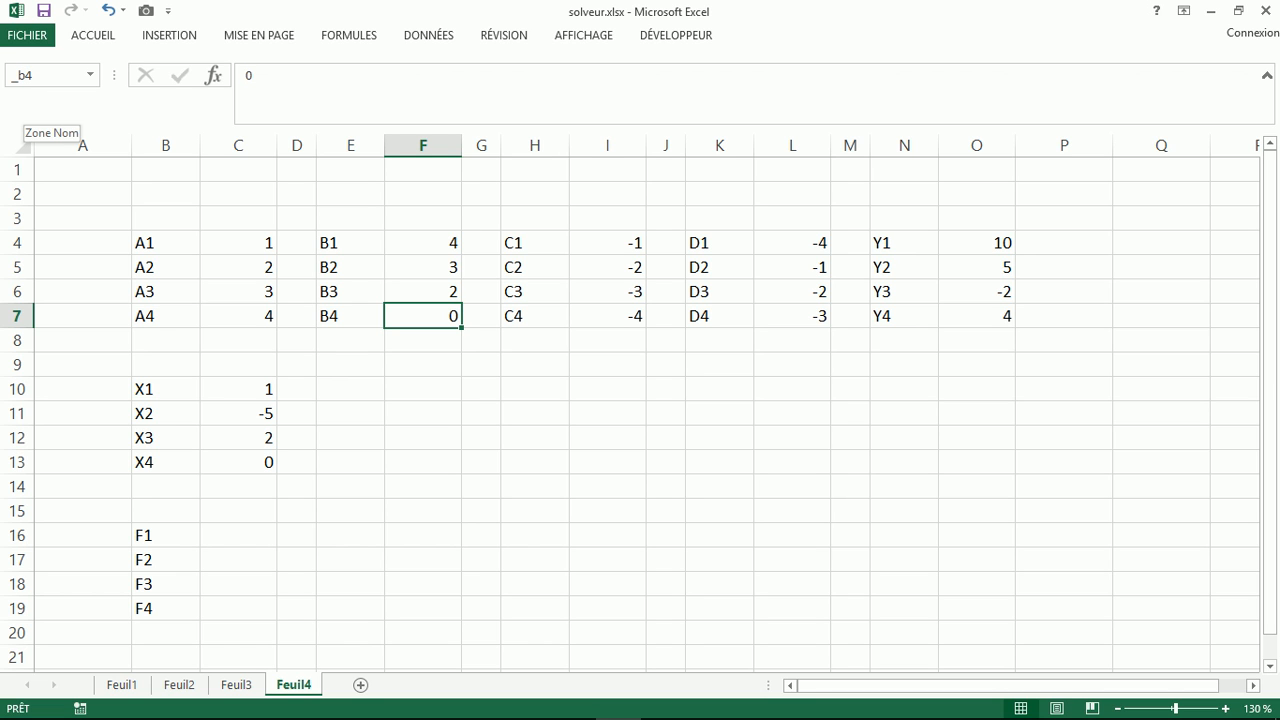
key("Down")
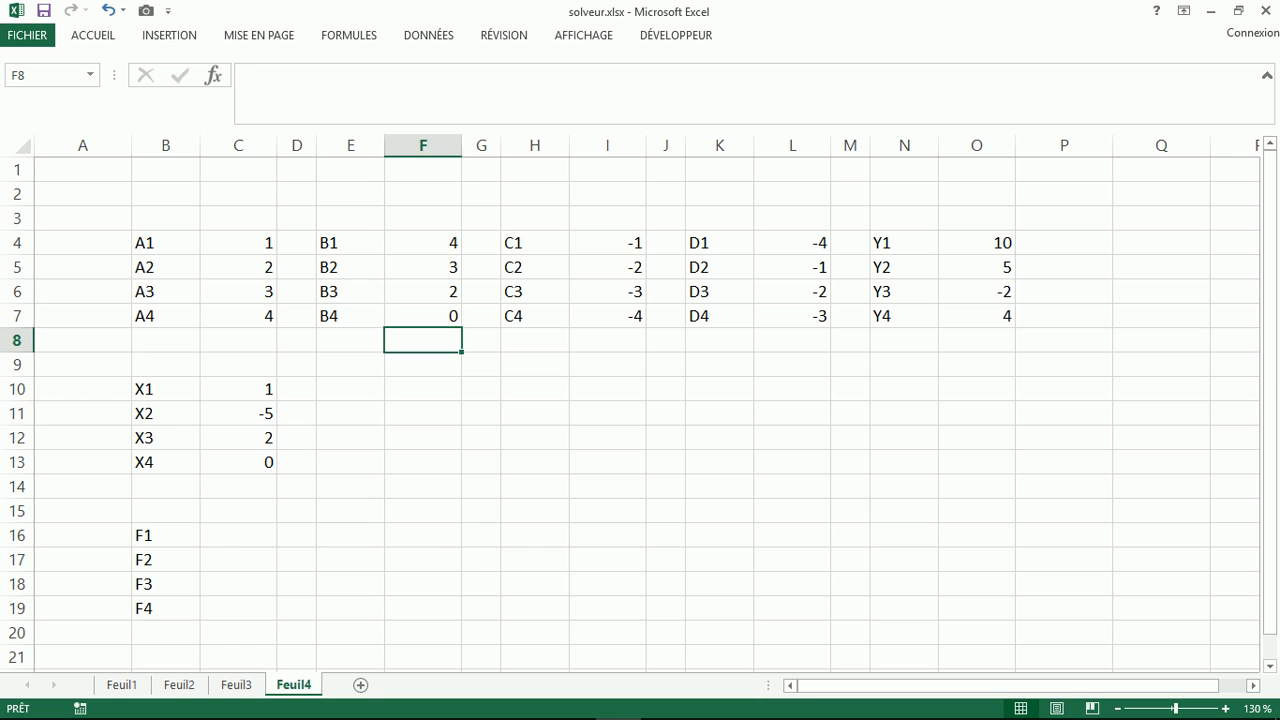
Step: Name the first two C coefficient cells I4 and I5 as _c1 and _c2
left_click(607, 243)
left_click(99, 73)
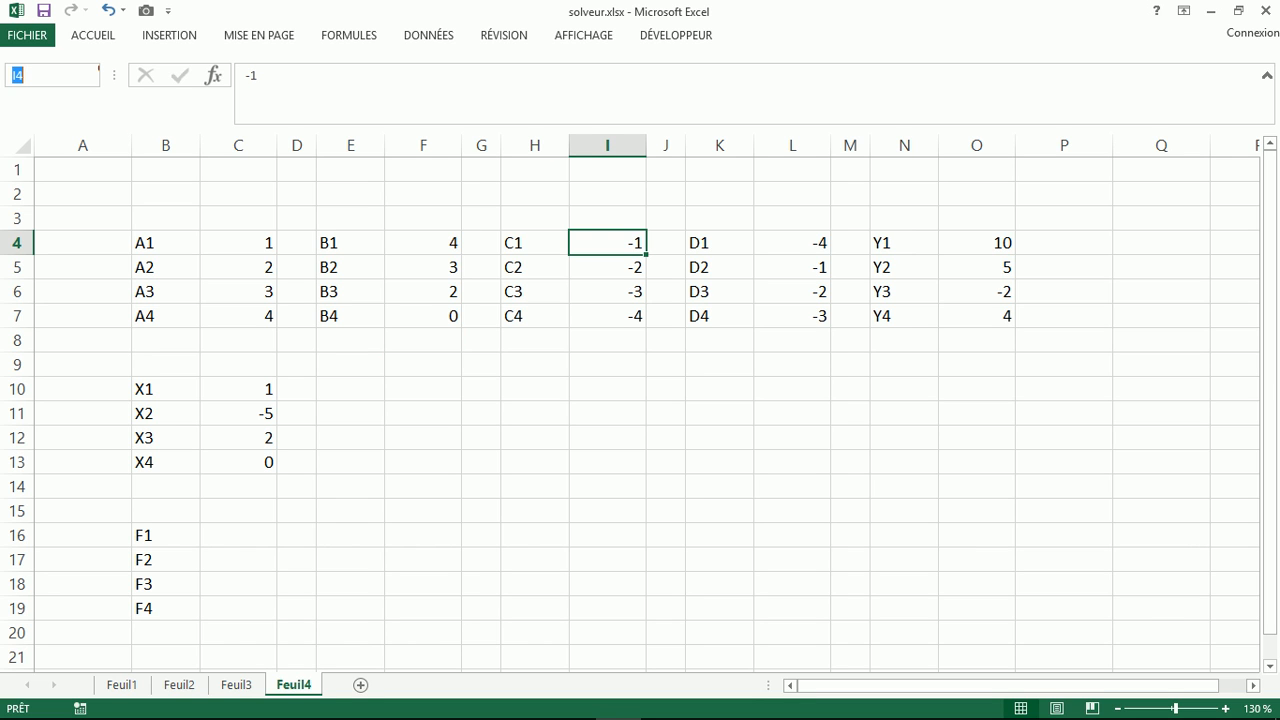
type("_c1")
key("Return")
left_click(607, 267)
left_click(99, 74)
type("_c2")
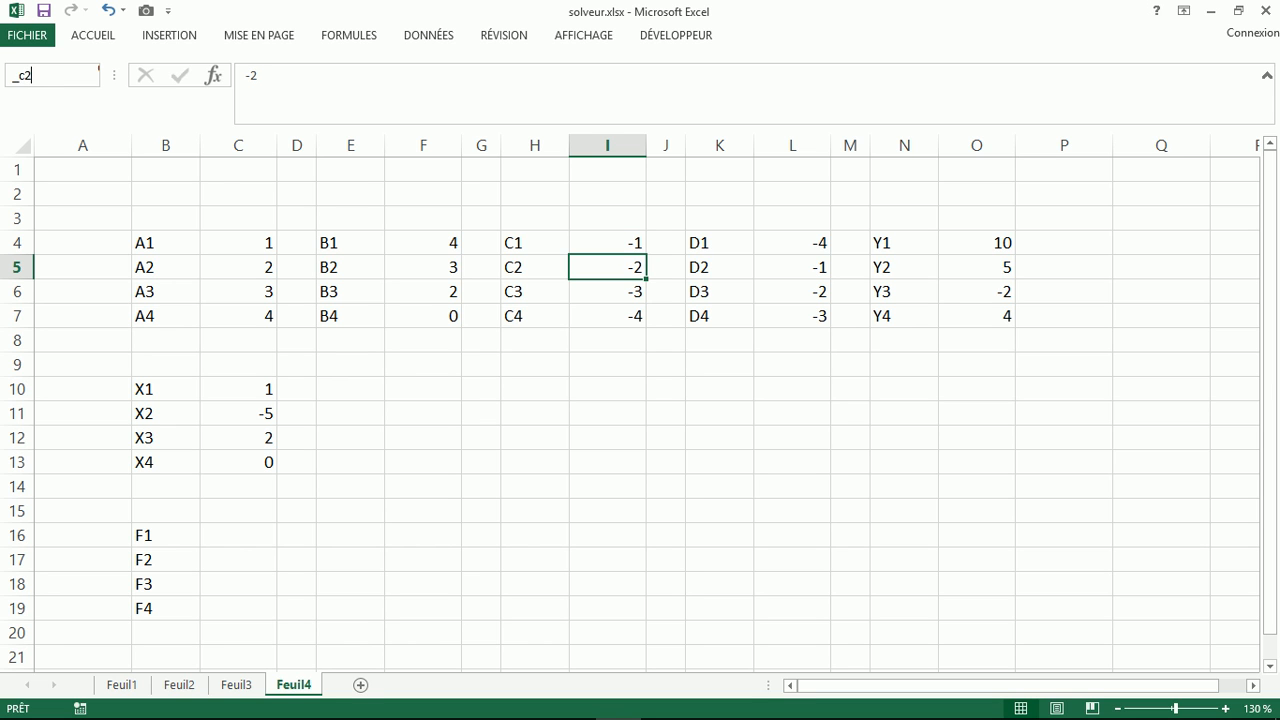
key("Return")
Step: Name the last two C coefficient cells I6 and I7 as _c3 and _c4
left_click(607, 292)
left_click(99, 74)
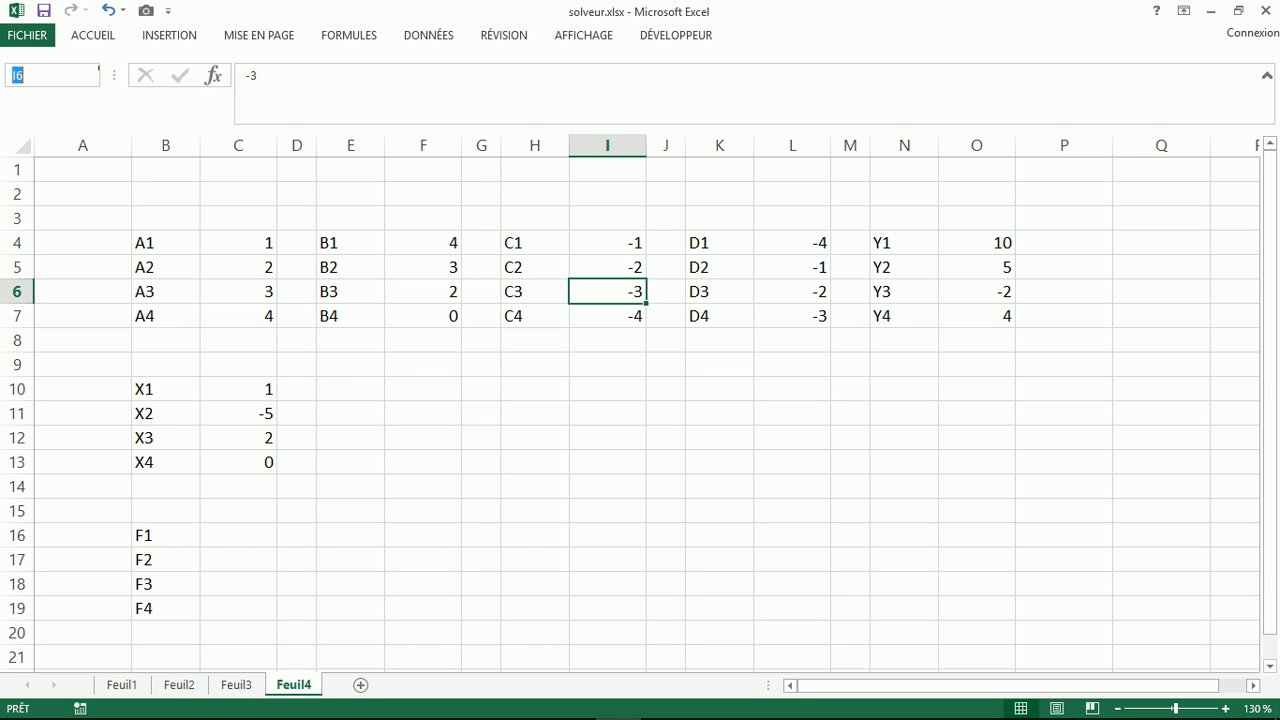
type("_c3")
key("Return")
key("Down")
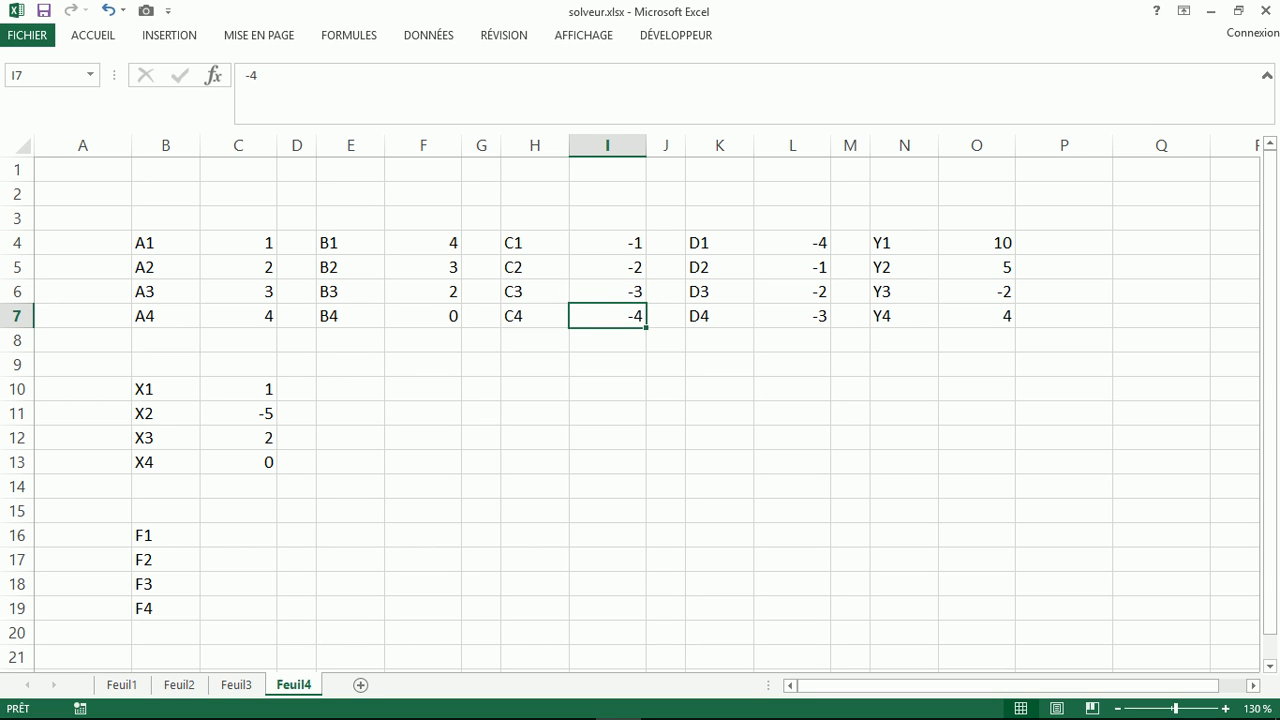
left_click(97, 75)
type("_c4")
key("Return")
Step: Name the first two D coefficient cells L4 and L5 as _d1 and _d2
left_click(792, 243)
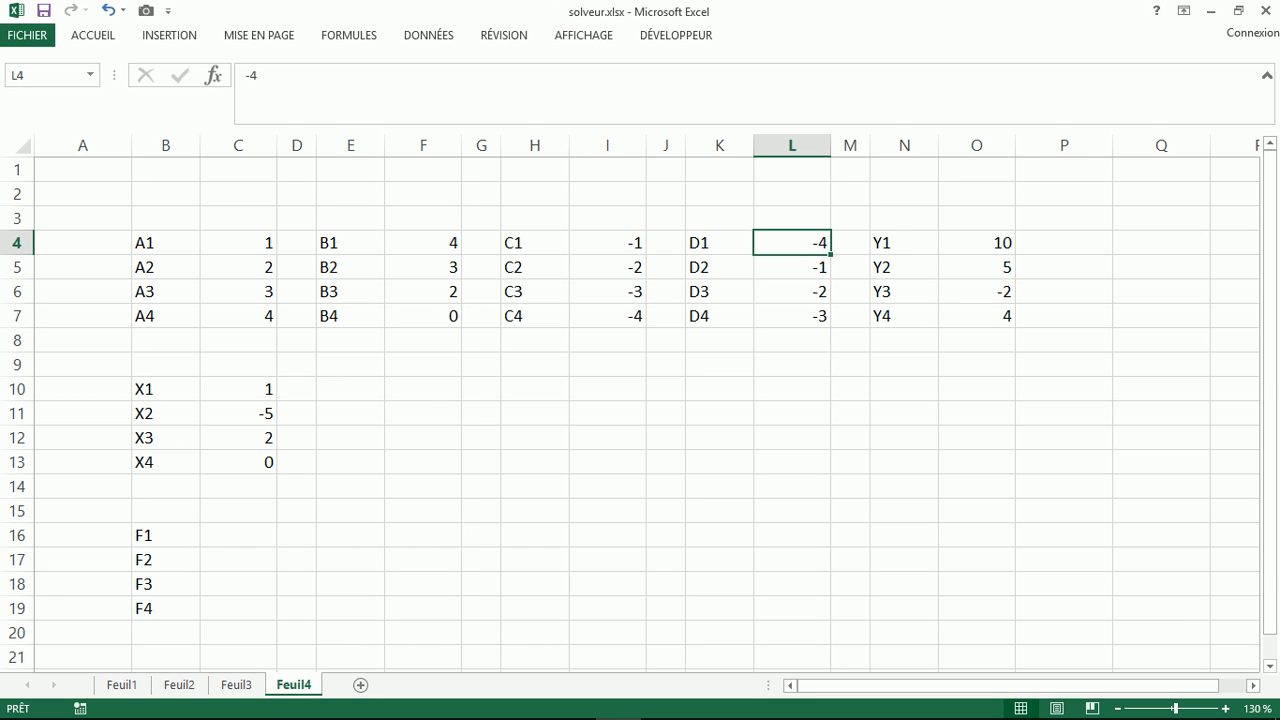
left_click(97, 75)
type("_d1")
key("Return")
left_click(792, 267)
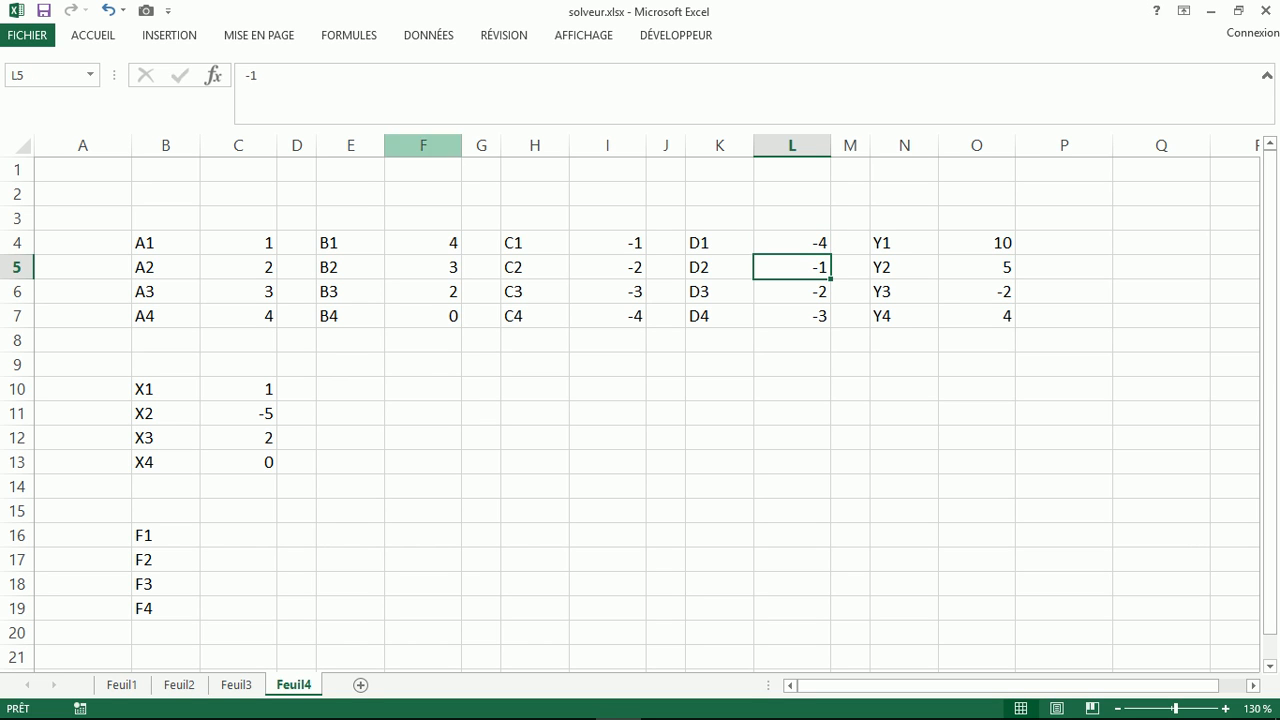
left_click(97, 75)
type("_d2")
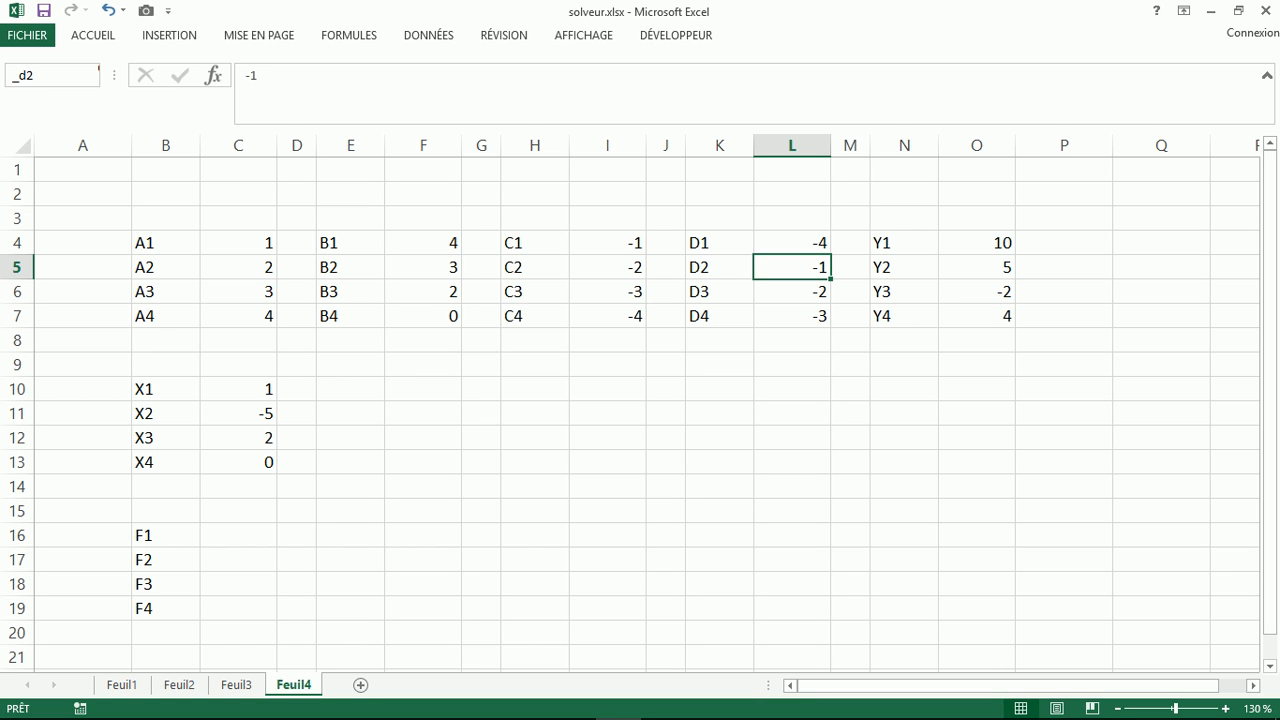
key("Return")
Step: Name the last two D coefficient cells L6 and L7 as _d3 and _d4
left_click(792, 292)
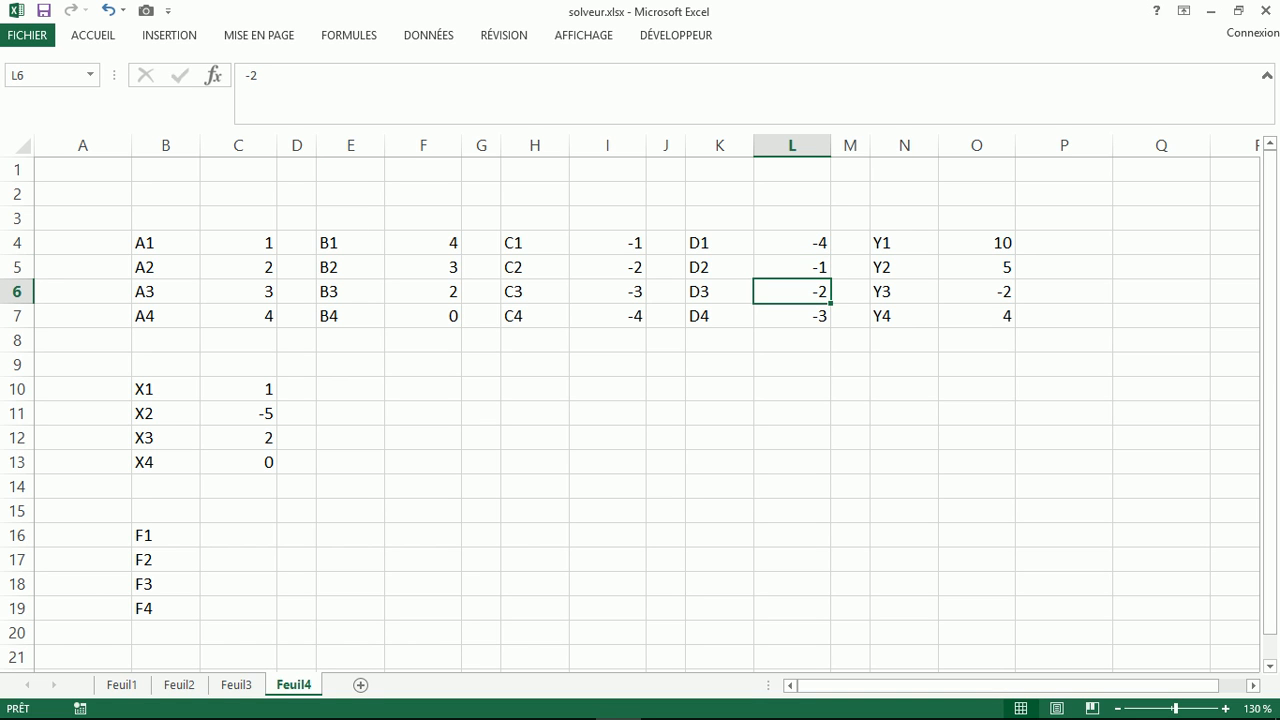
left_click(55, 75)
type("_d3")
key("Return")
left_click(792, 316)
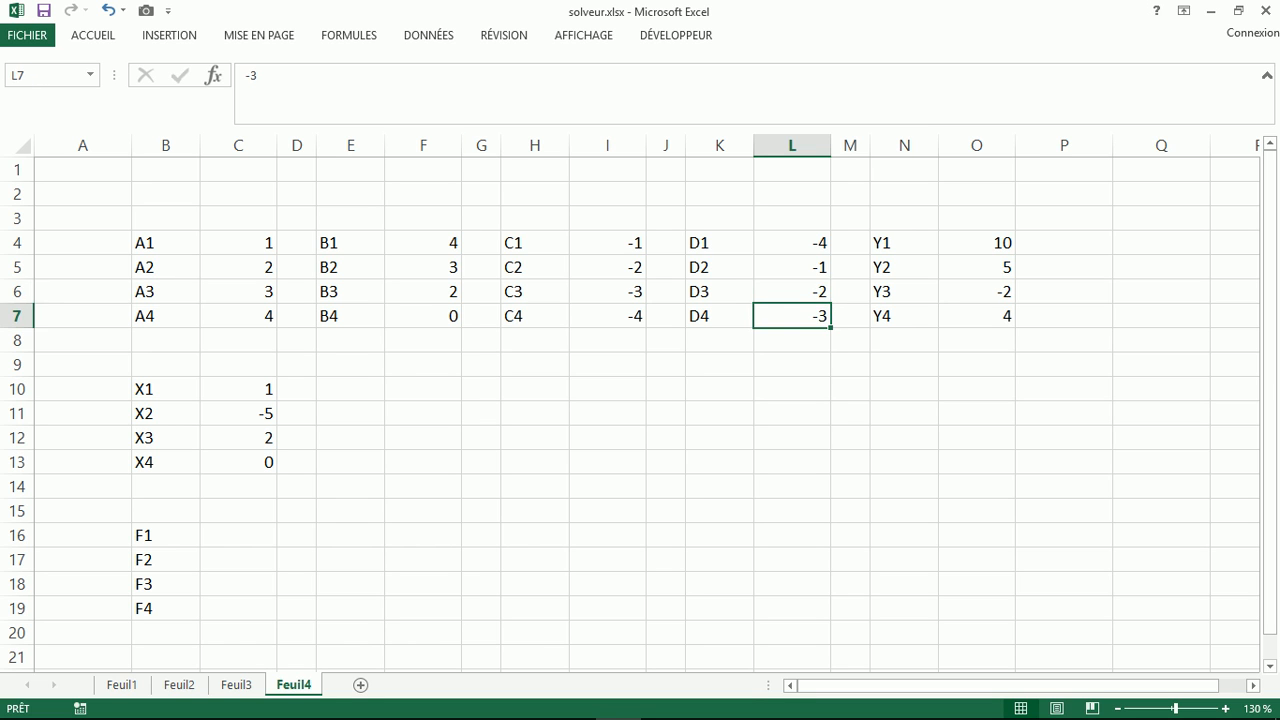
left_click(45, 75)
type("_d4")
key("Return")
Step: Name cell O4, the Y1 target value, _y1
left_click(977, 243)
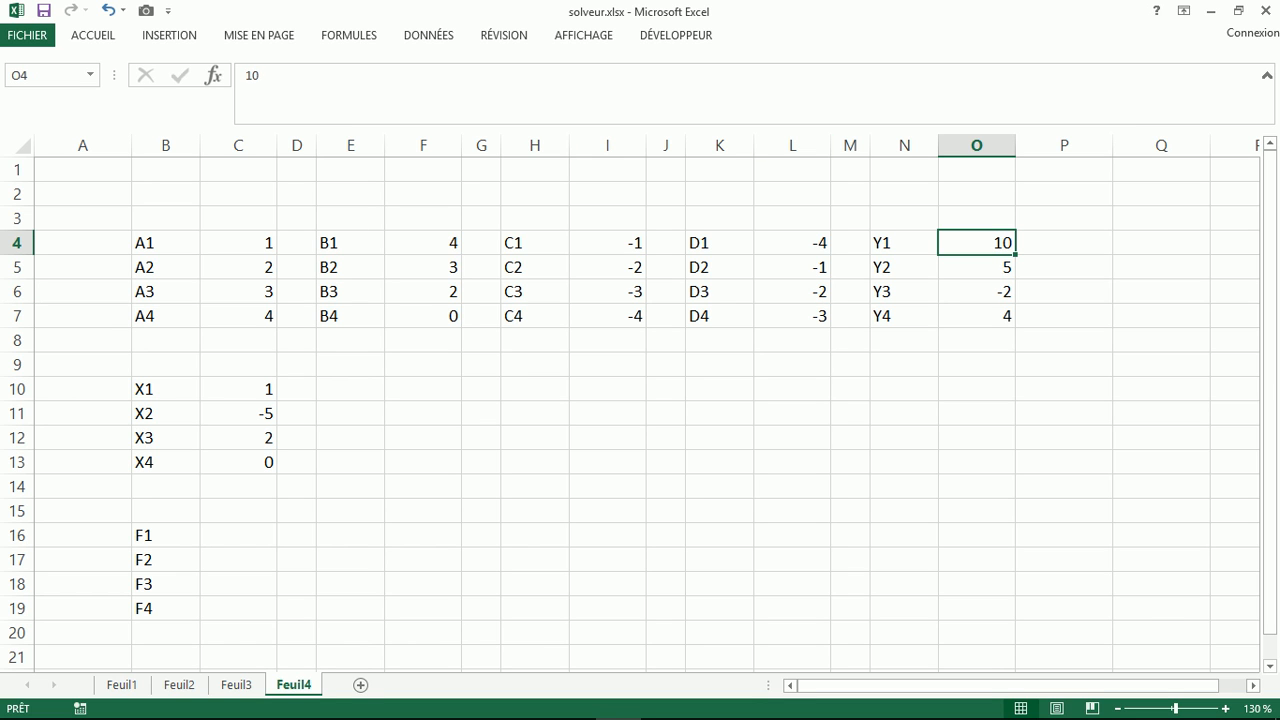
left_click(46, 76)
type("Jyu")
key("BackSpace")
key("BackSpace")
key("BackSpace")
type("8")
key("BackSpace")
type("_y1")
key("Return")
Step: Name the remaining Y target cells O5, O6 and O7 as _y2, _y3 and _y4
left_click(976, 267)
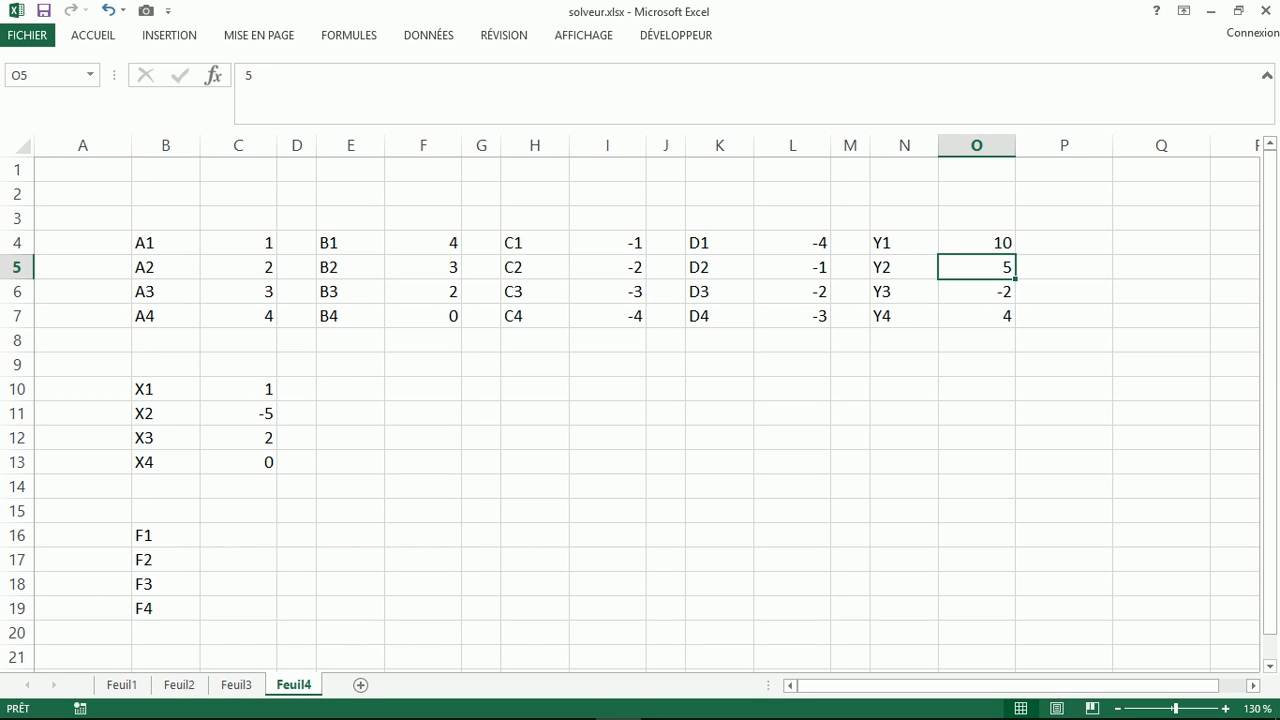
left_click(99, 74)
type("_y2")
key("Return")
left_click(976, 292)
left_click(99, 74)
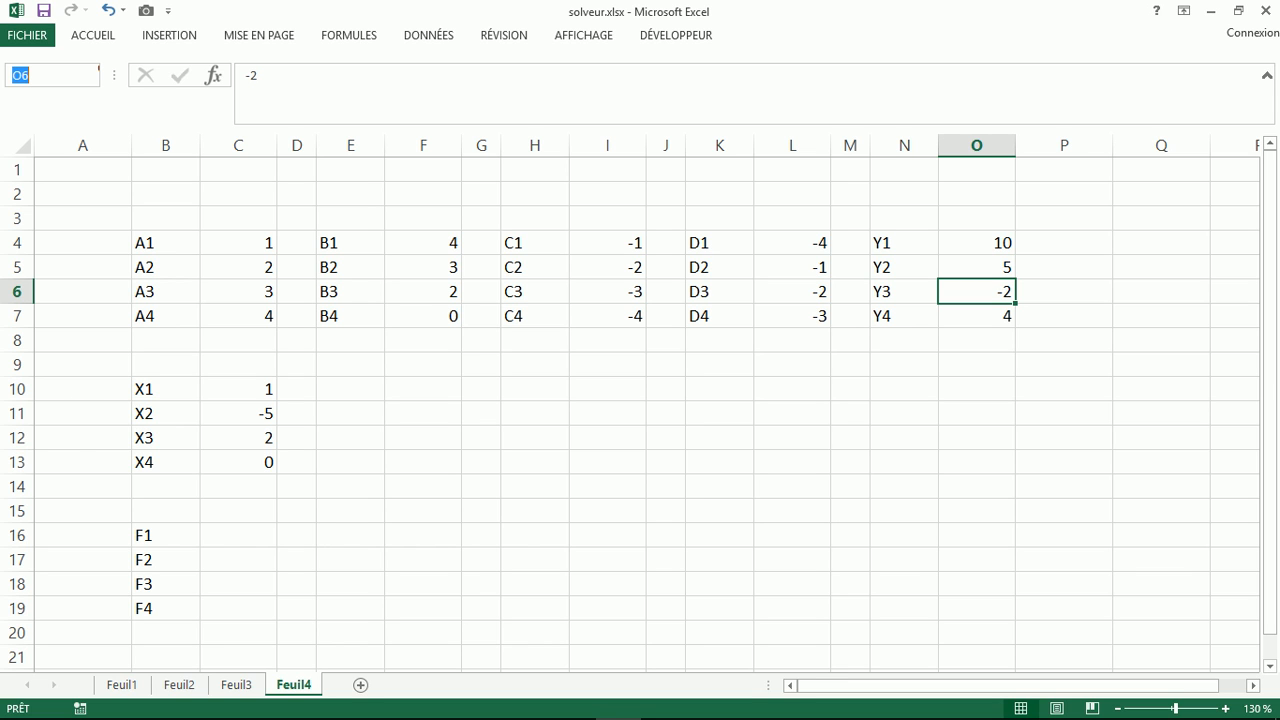
type("_y3")
key("Return")
left_click(976, 316)
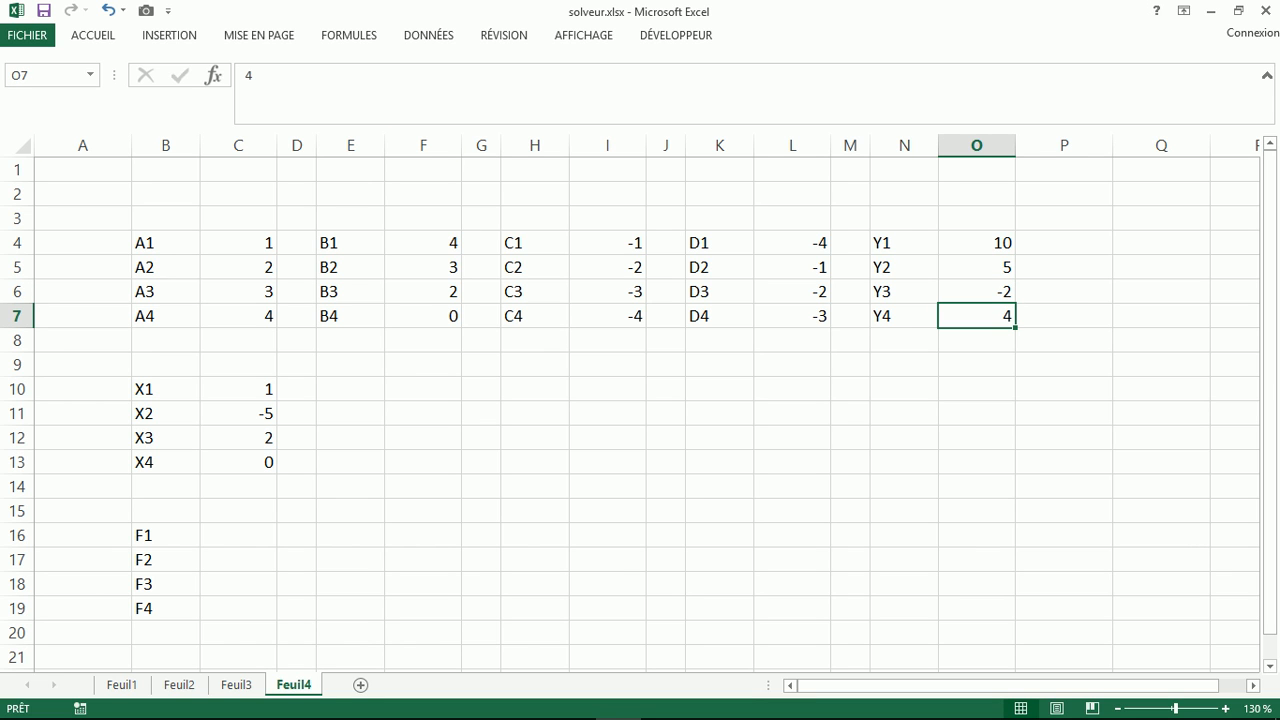
left_click(98, 74)
type("_y4")
key("Return")
Step: Name the first two unknown cells C10 and C11 as _x1 and _x2
left_click(238, 389)
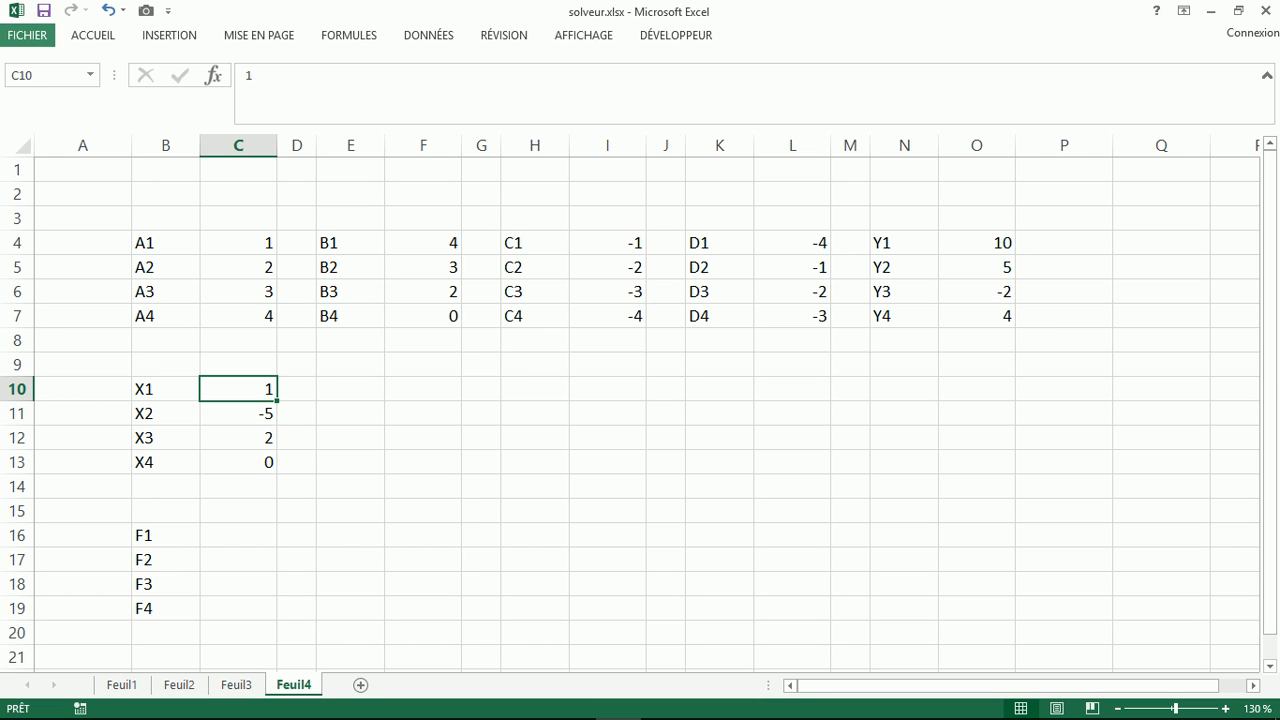
left_click(30, 75)
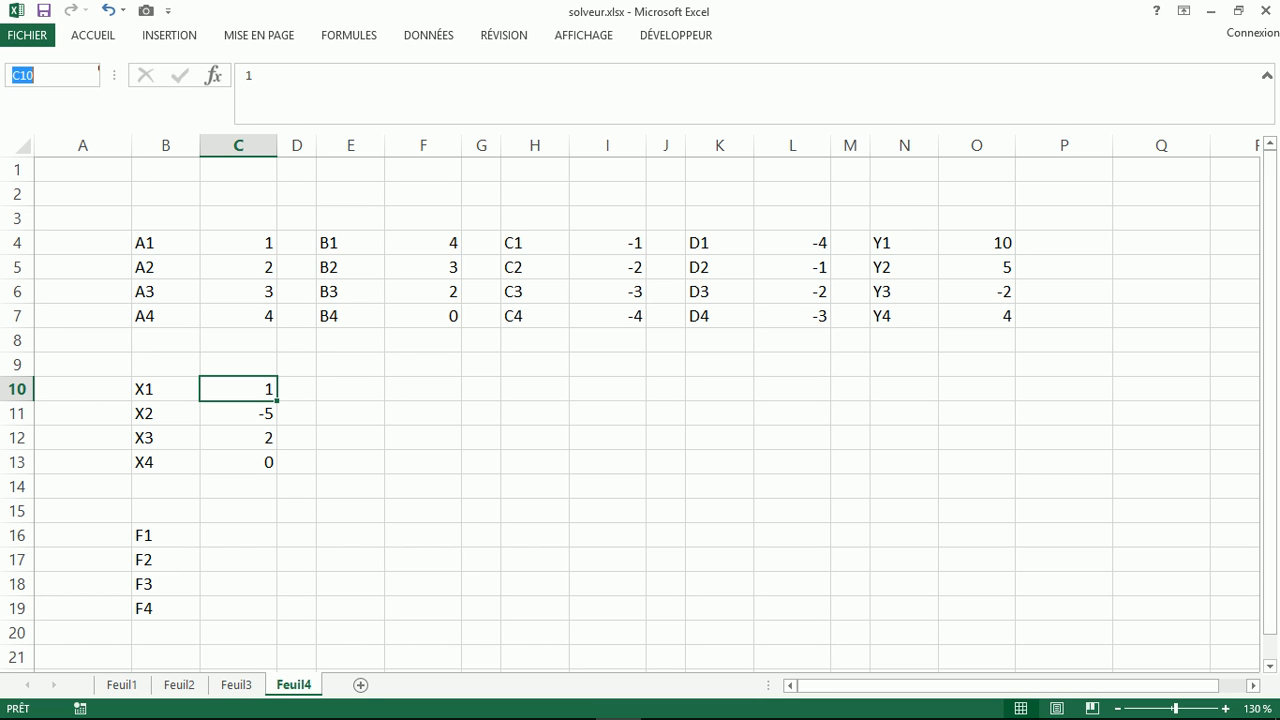
type("_x1")
key("Return")
left_click(238, 413)
left_click(99, 74)
type("_x2")
key("Return")
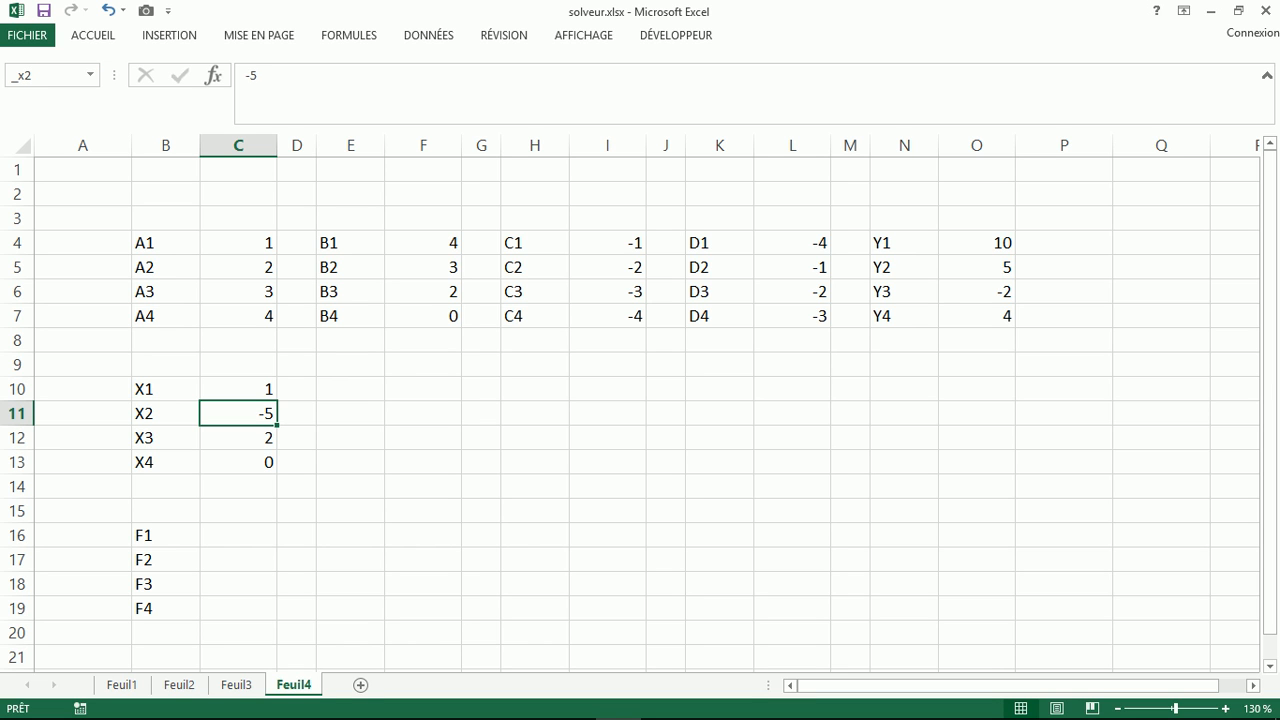
Step: Name the last two unknown cells C12 and C13 as _x3 and _x4
left_click(238, 438)
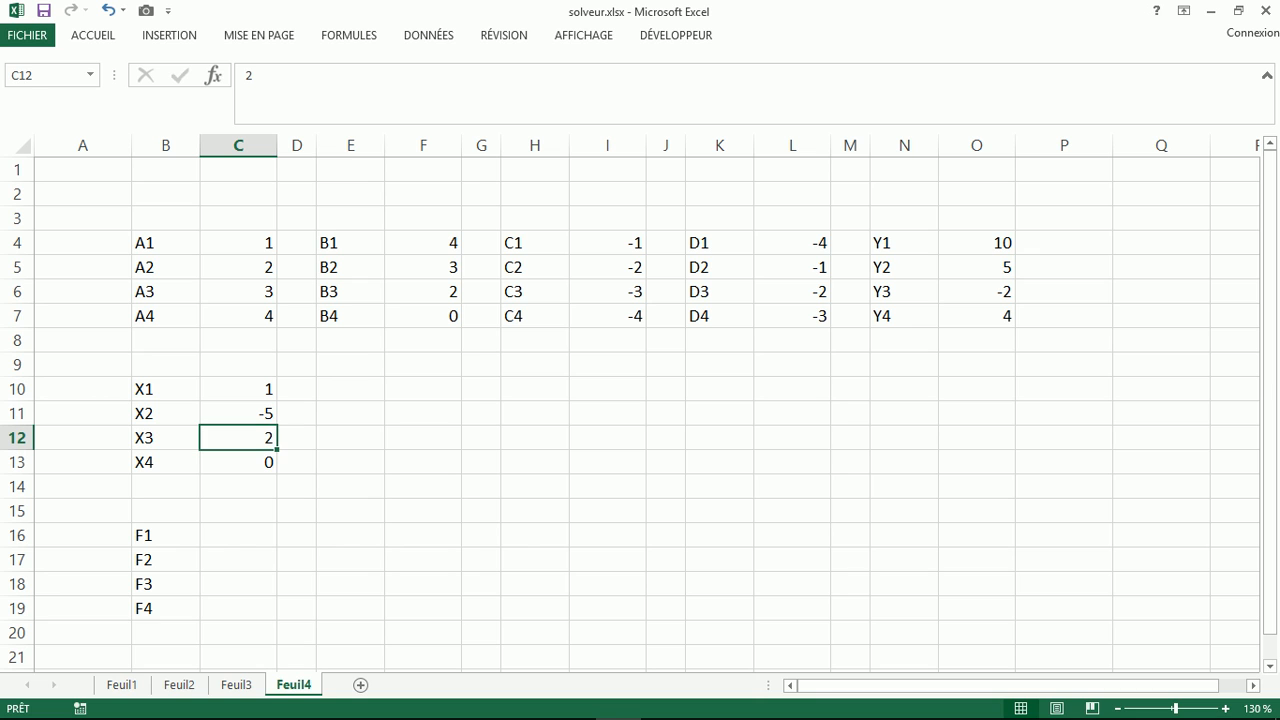
left_click(99, 74)
type("_x3")
key("Return")
left_click(238, 462)
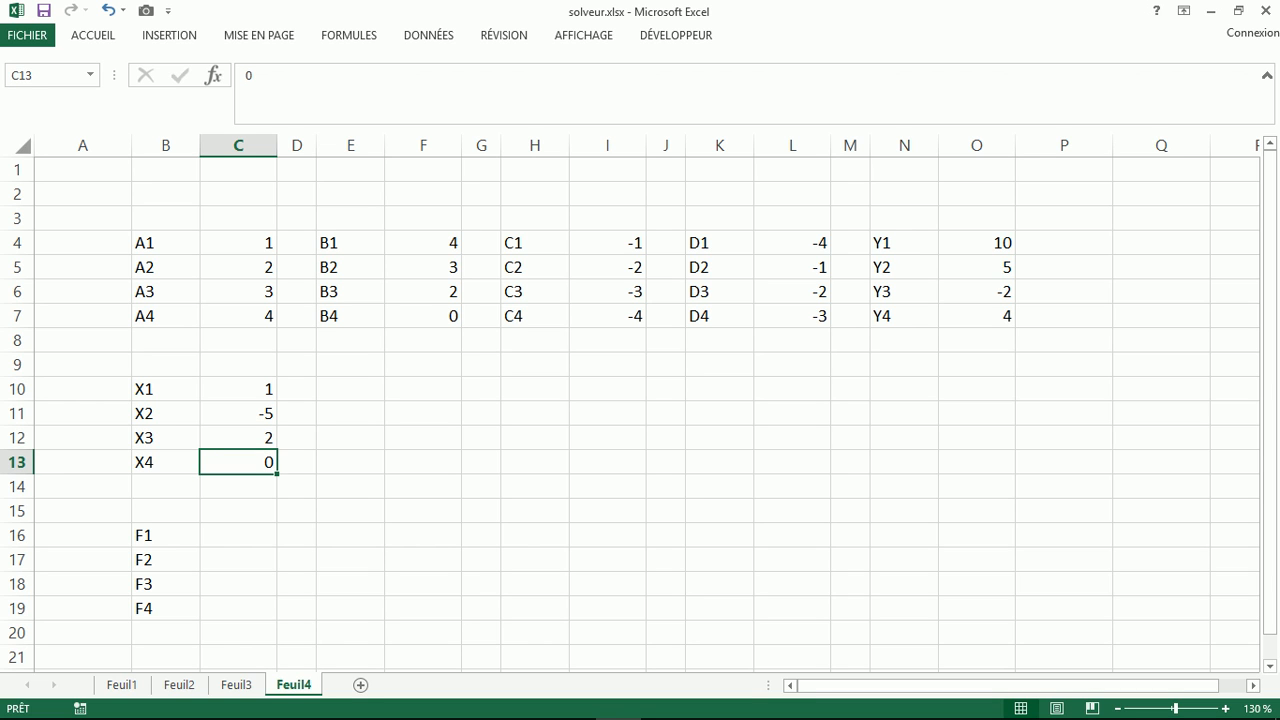
left_click(48, 76)
type("_x4")
key("Return")
Step: Enter the partial F1 formula =_a1*_x1+_a2*_x2+_a in cell C16
left_click(238, 535)
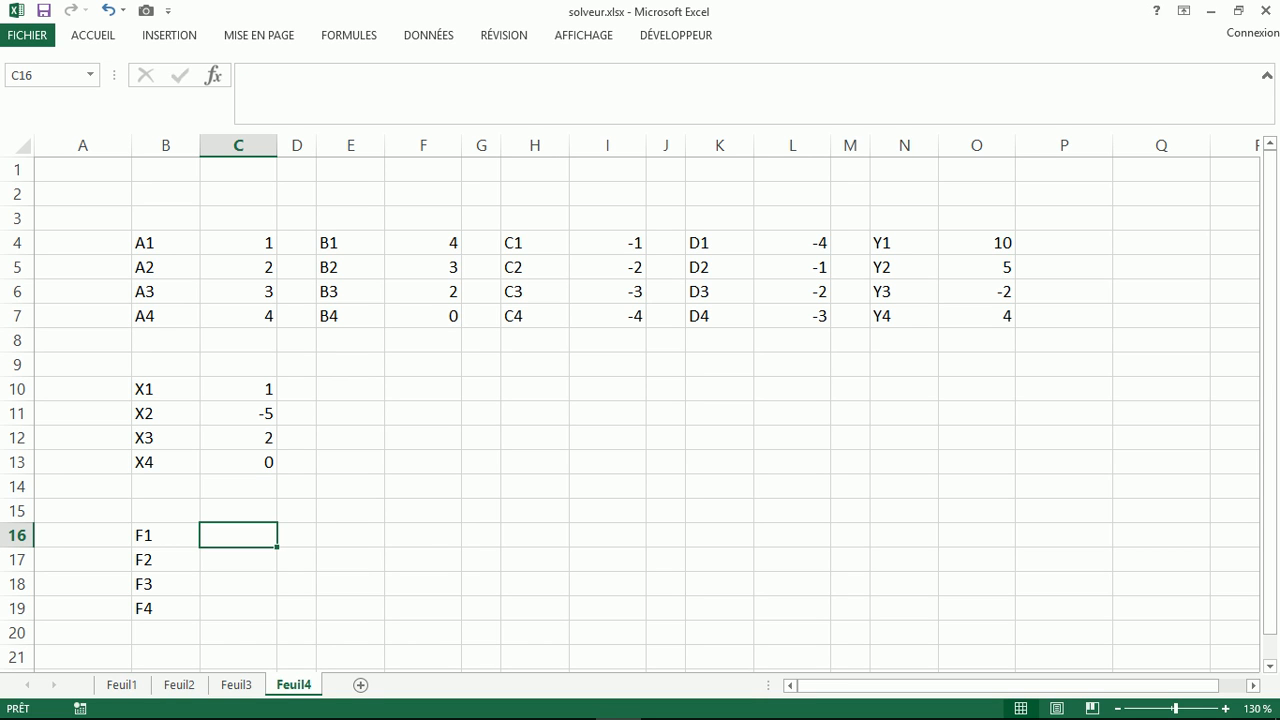
type("=")
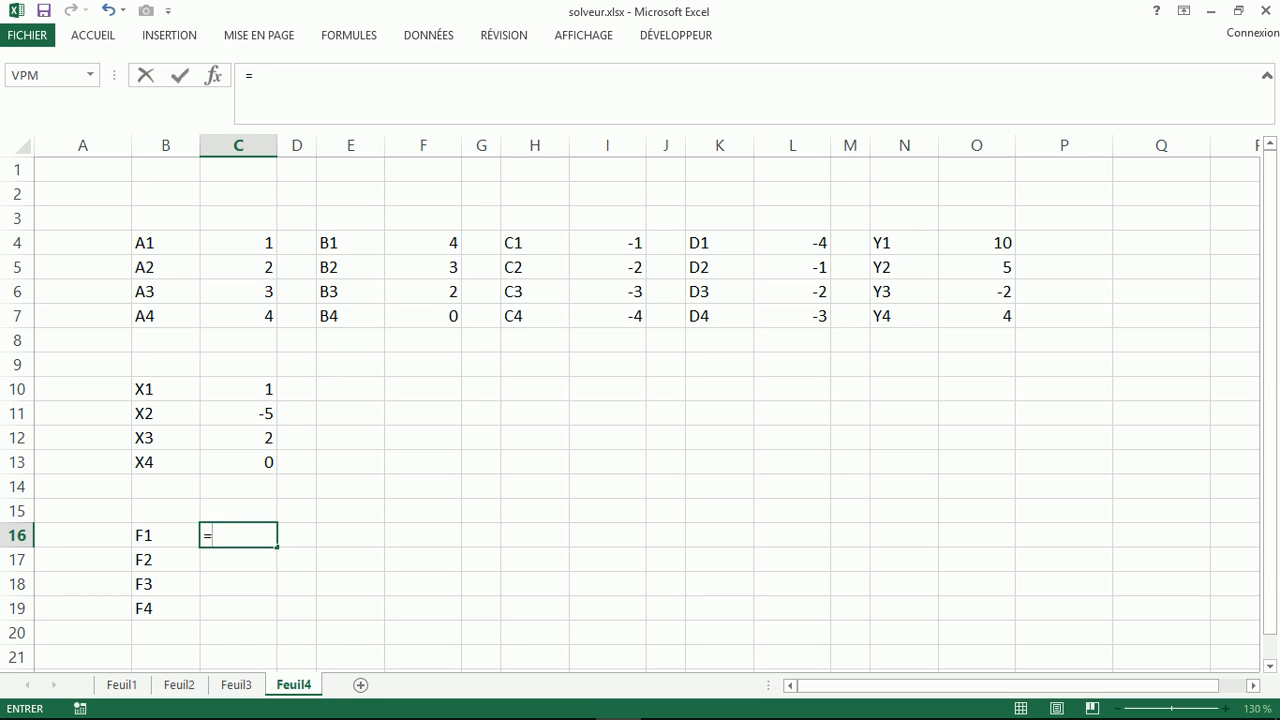
type("_a")
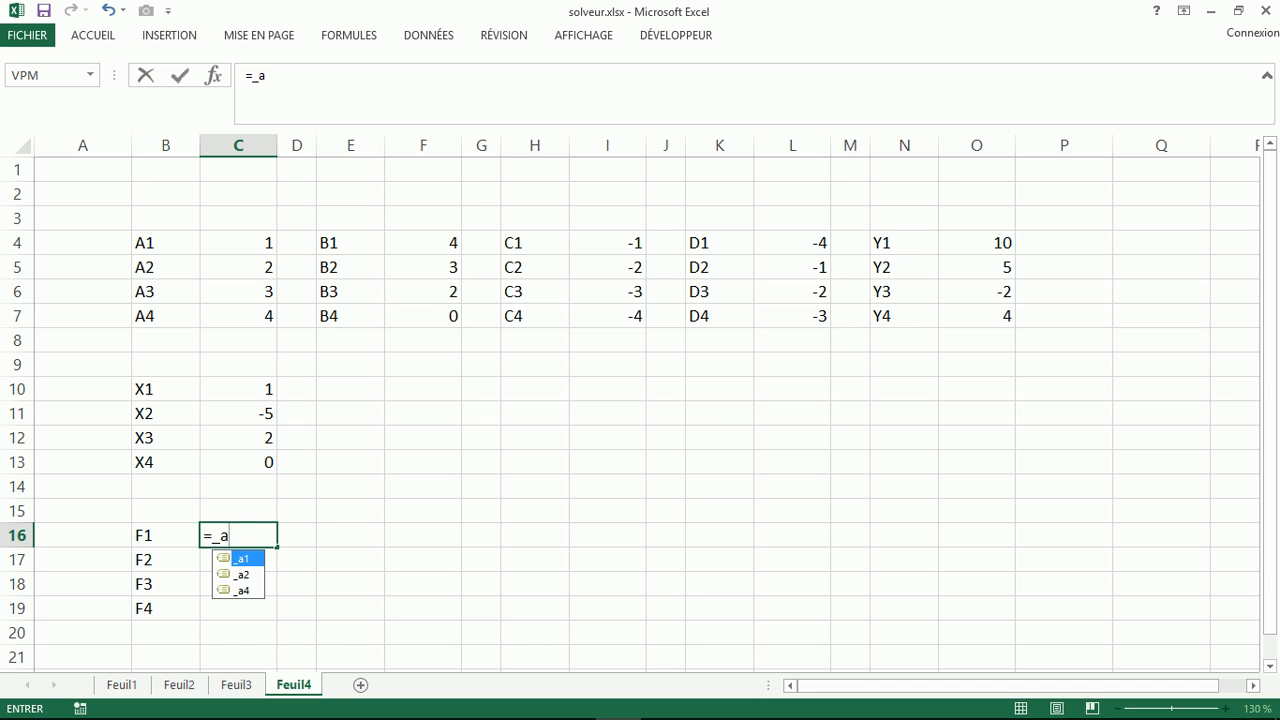
key("Tab")
type("*_x")
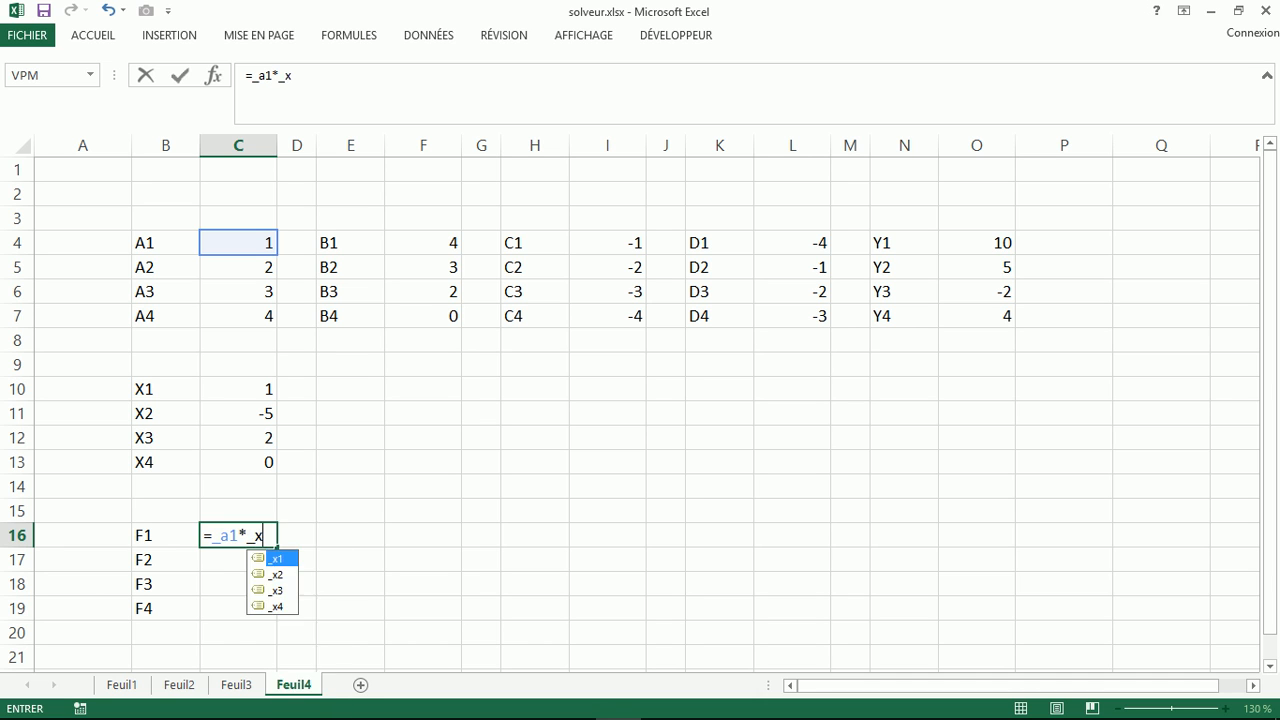
key("Tab")
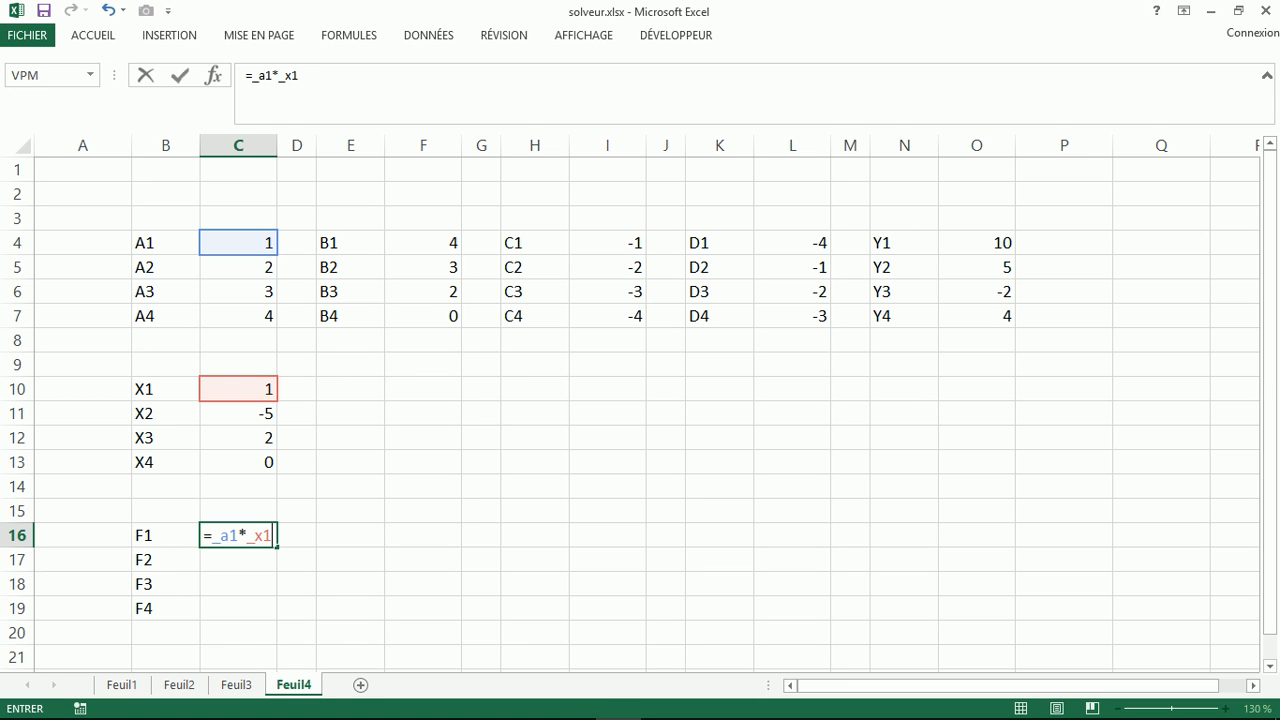
type("+_a")
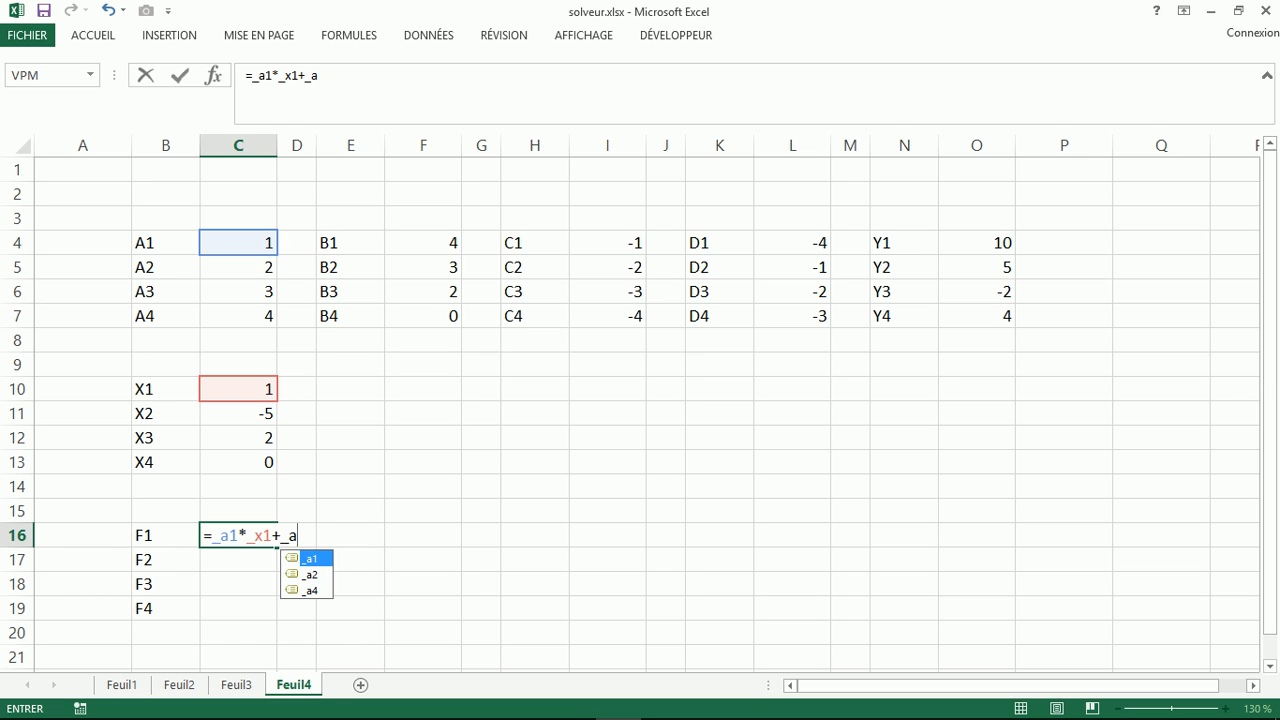
key("Down")
key("Tab")
type("*_x")
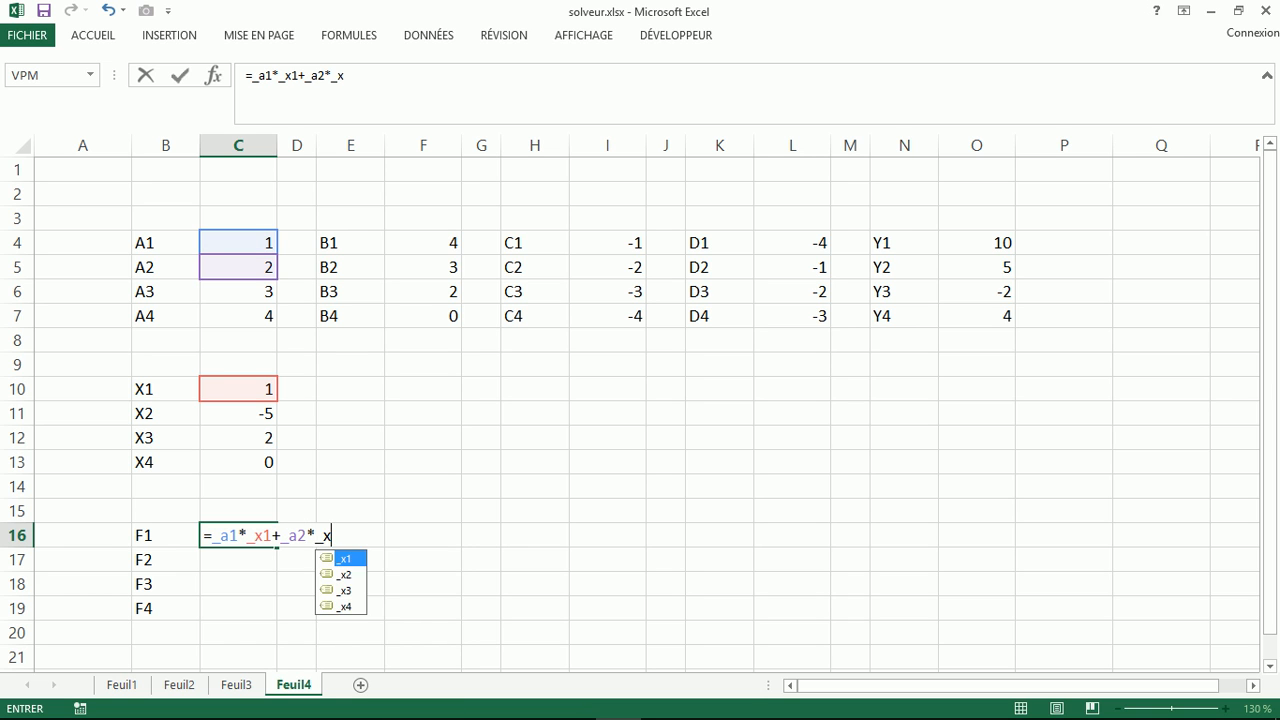
key("Down")
key("Tab")
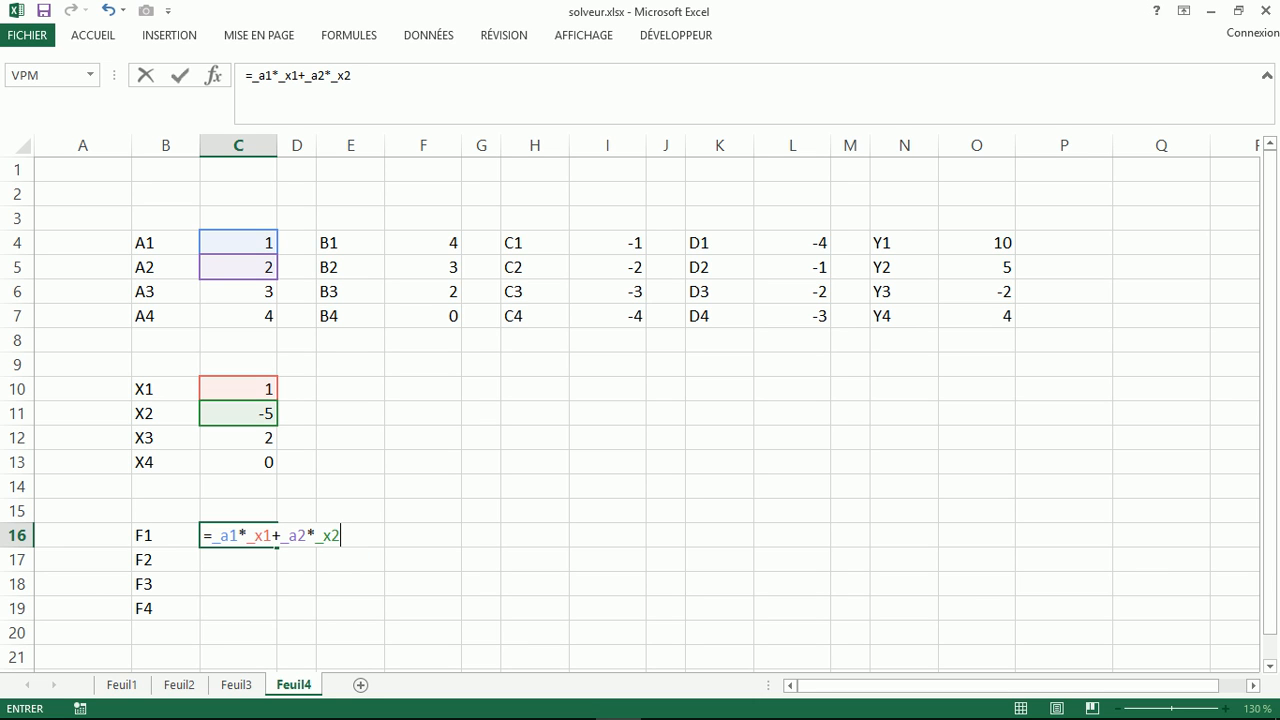
type("+_")
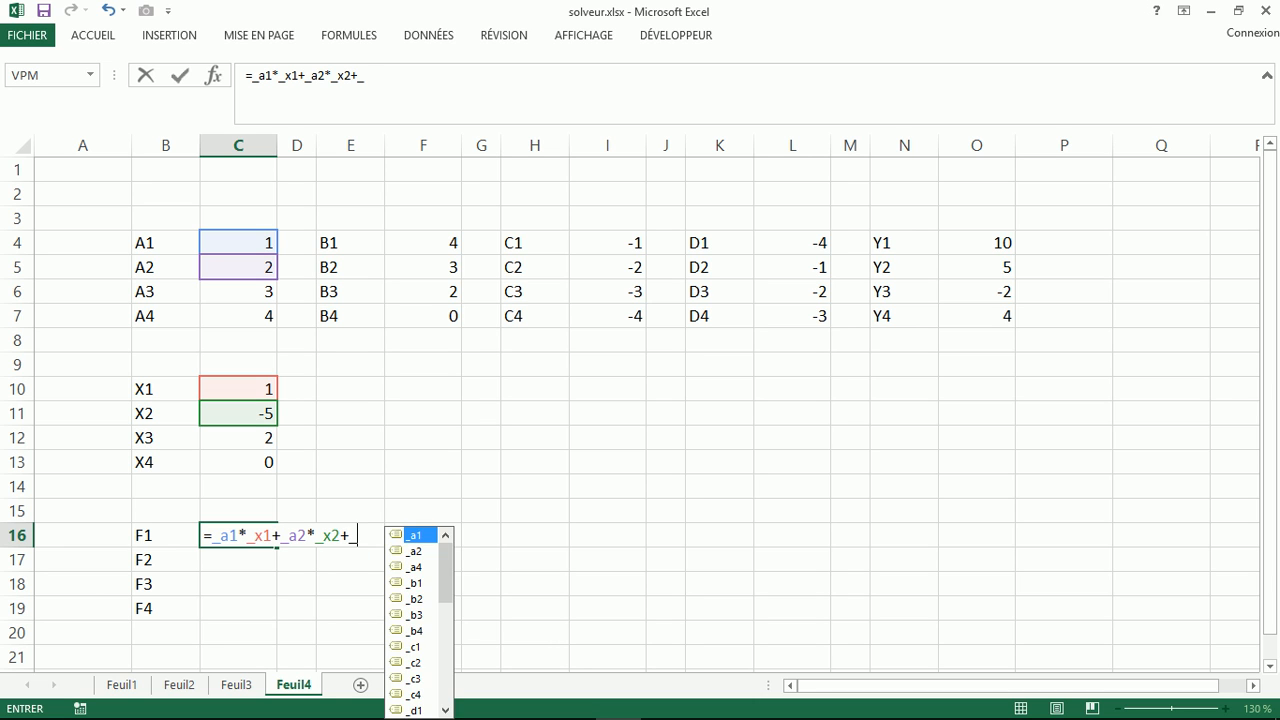
type("a")
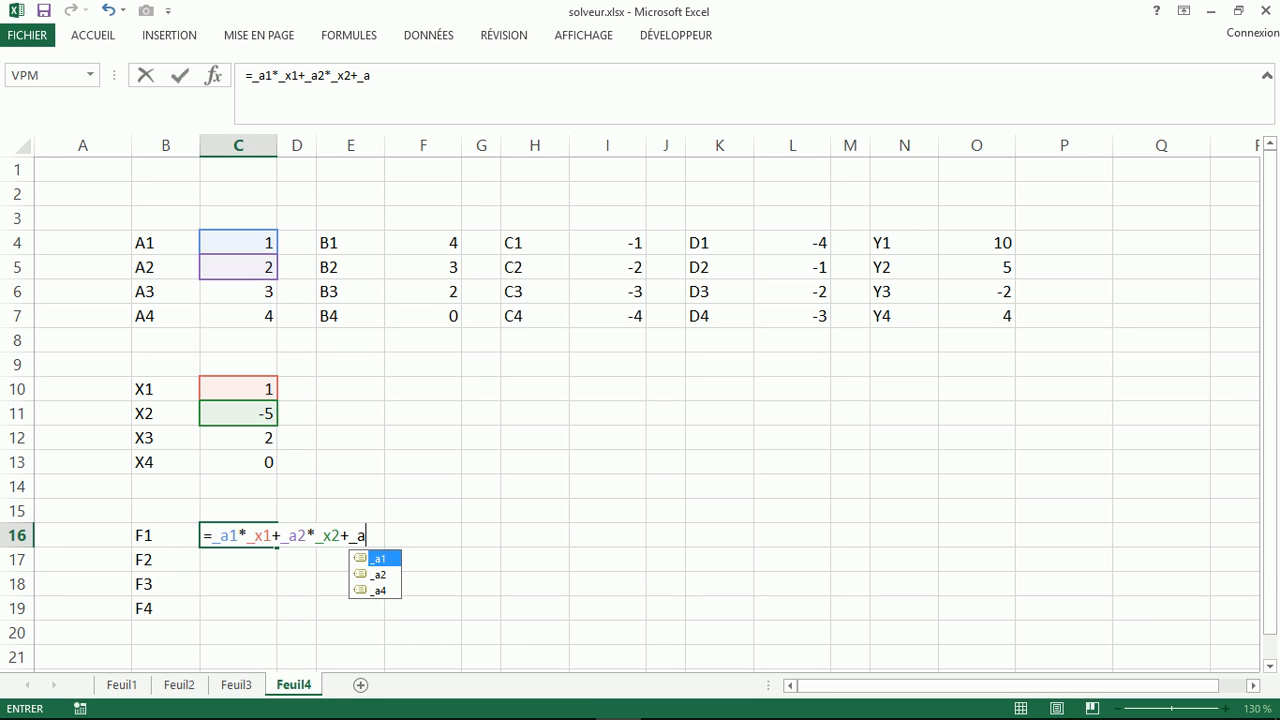
key("Return")
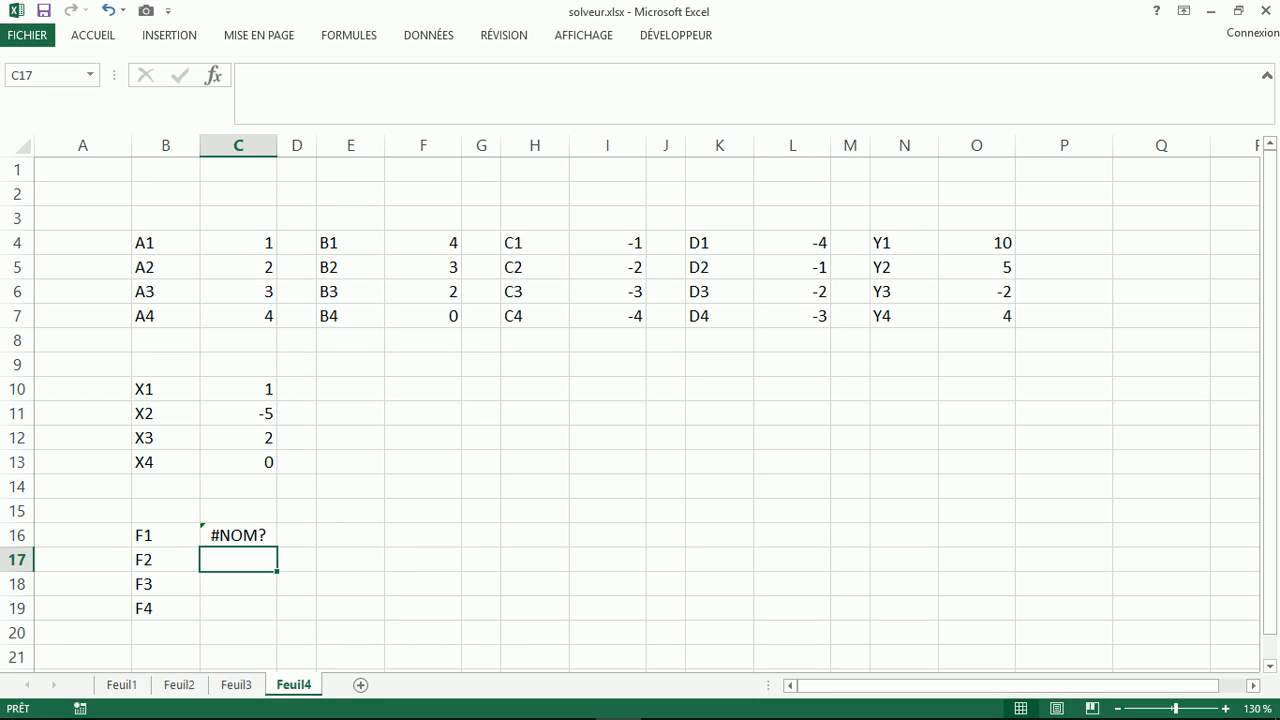
Step: Check the names of the last two A coefficient cells and name cell C6 _a3
left_click(238, 292)
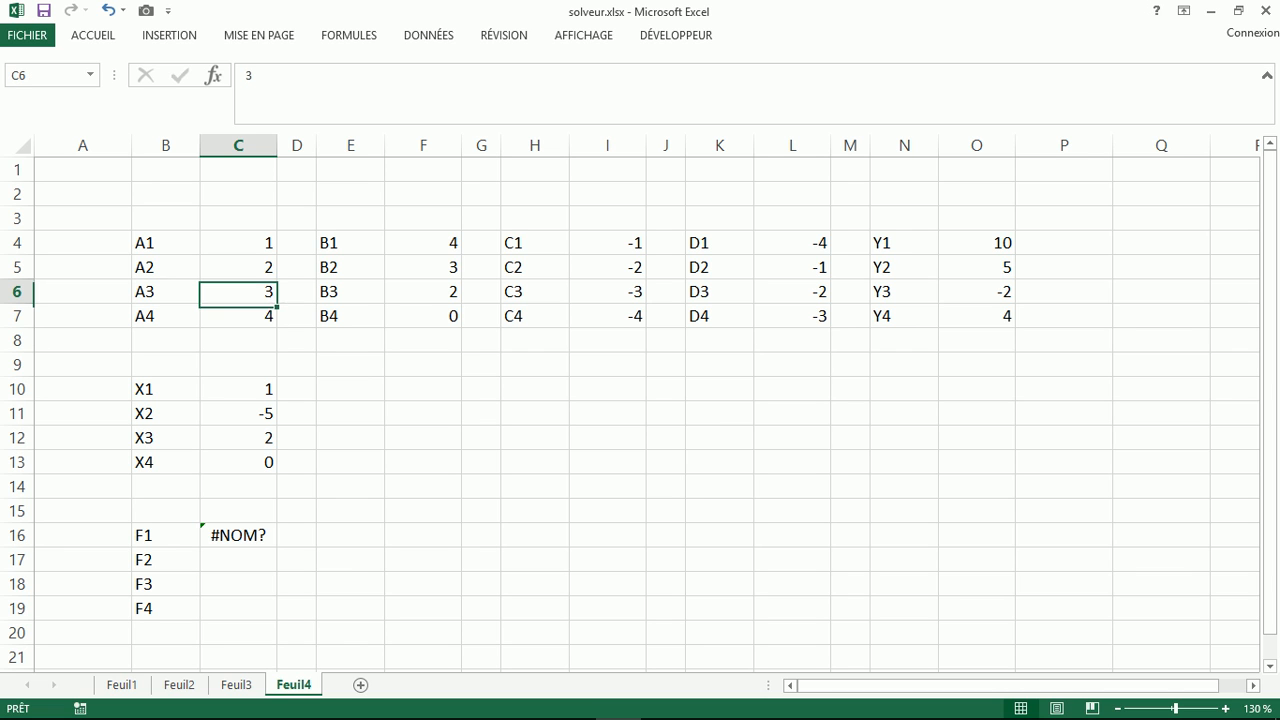
left_click(238, 316)
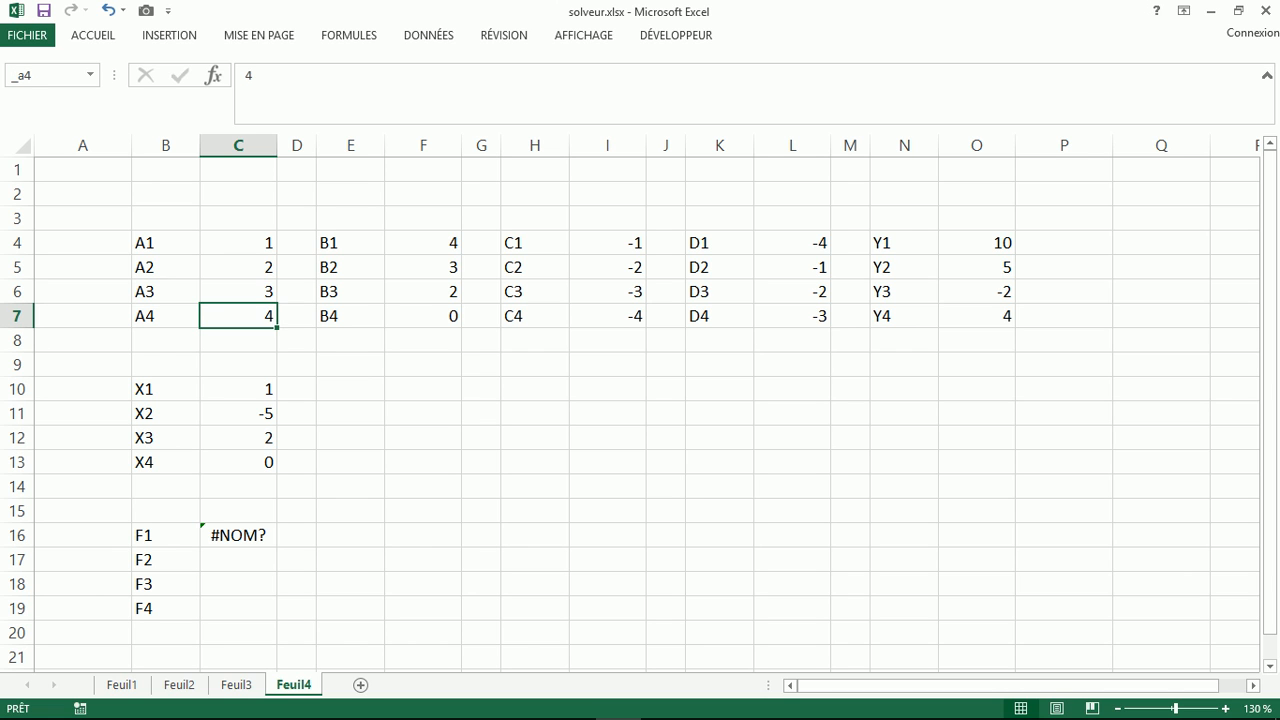
left_click(238, 292)
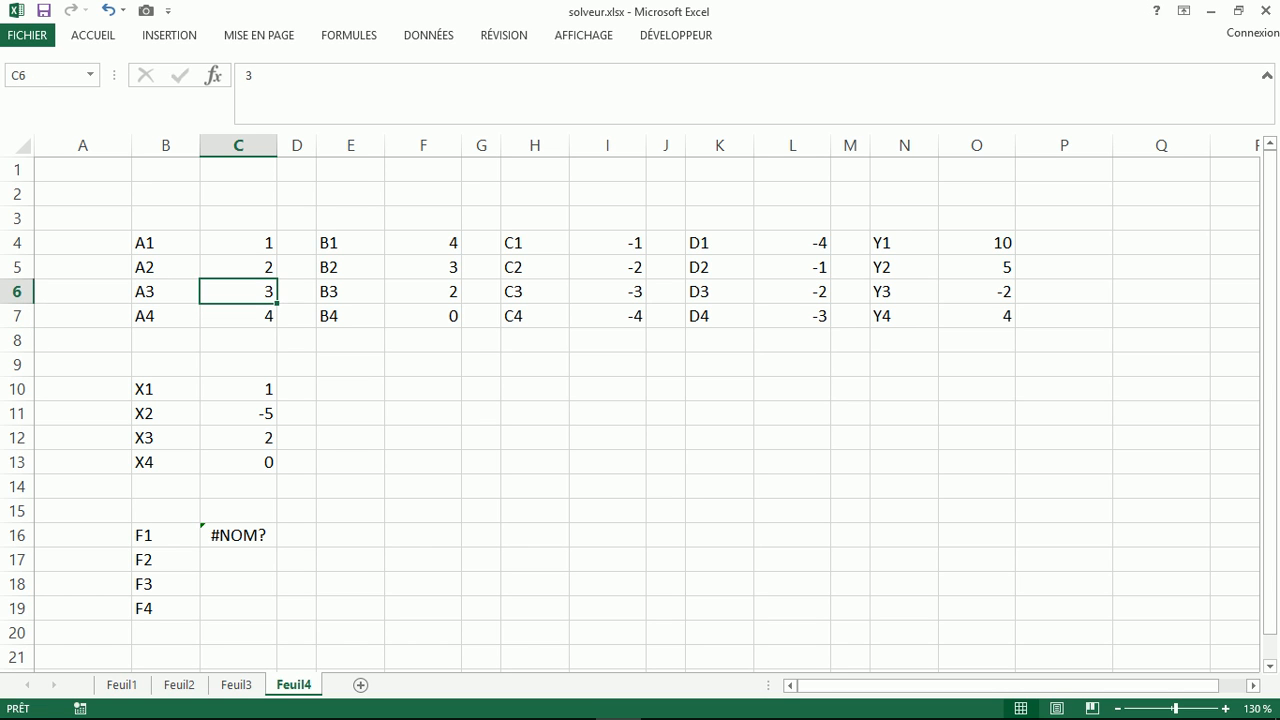
left_click(99, 74)
type("_a3")
key("Return")
Step: Complete the F1 formula in C16 as =_a1*_x1+_a2*_x2+_a3*_x3+_a4*_x4 and fill it down to C19
left_click(238, 536)
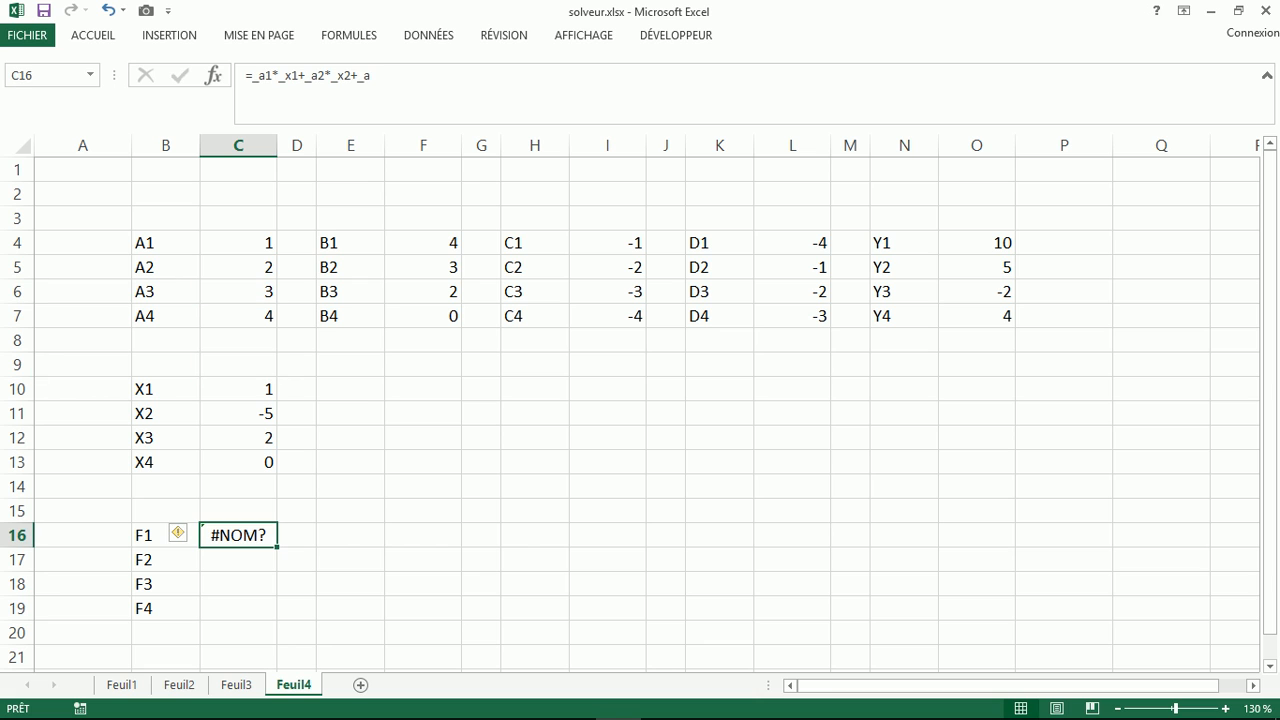
left_click(380, 100)
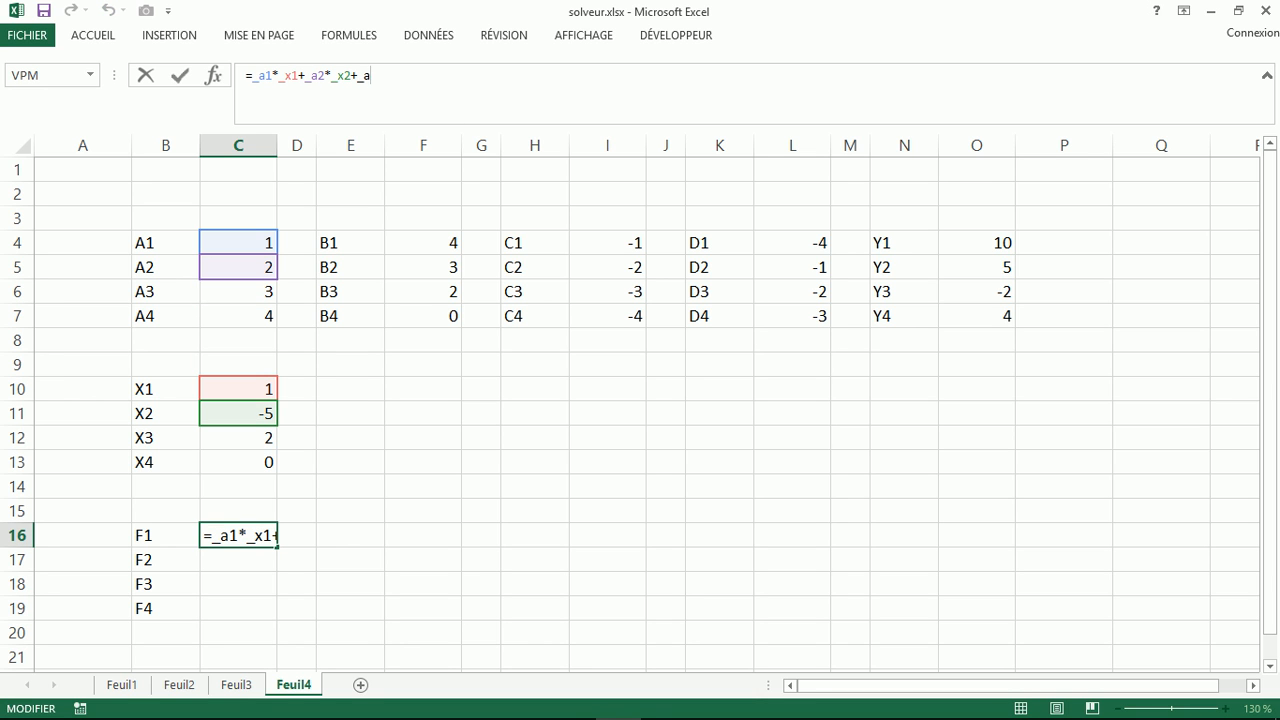
type("3")
type("*_x")
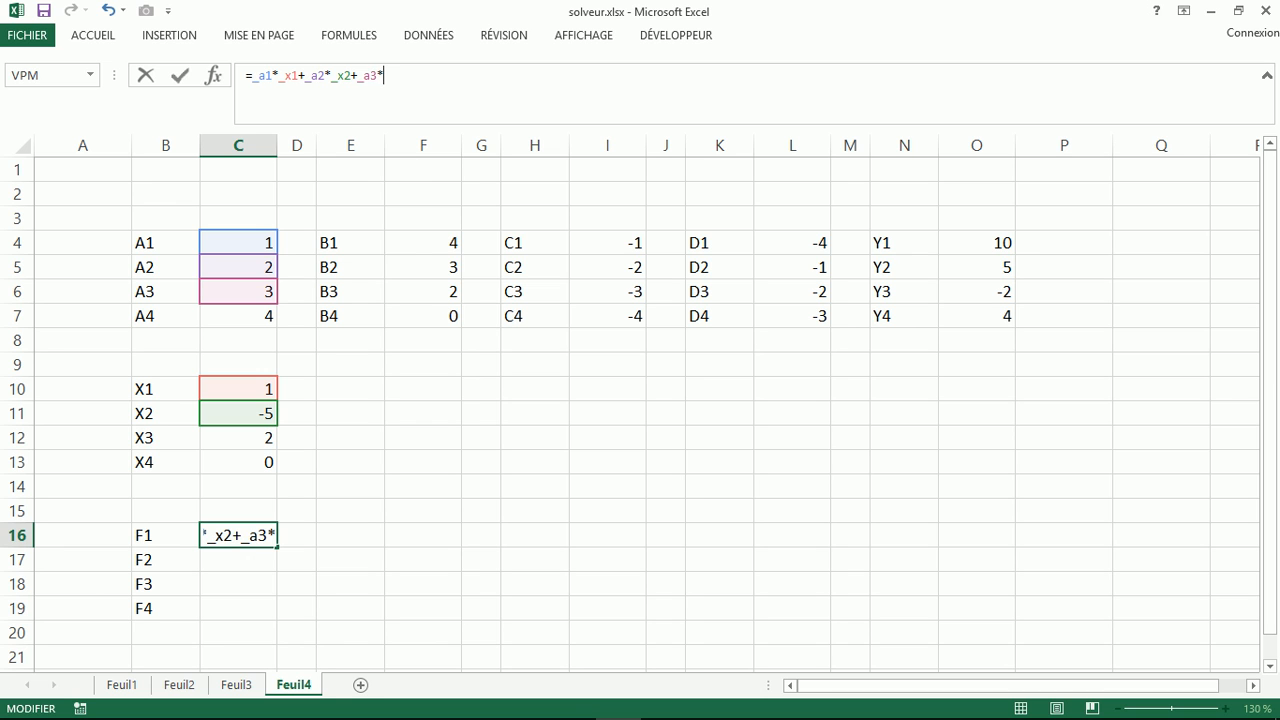
type("3")
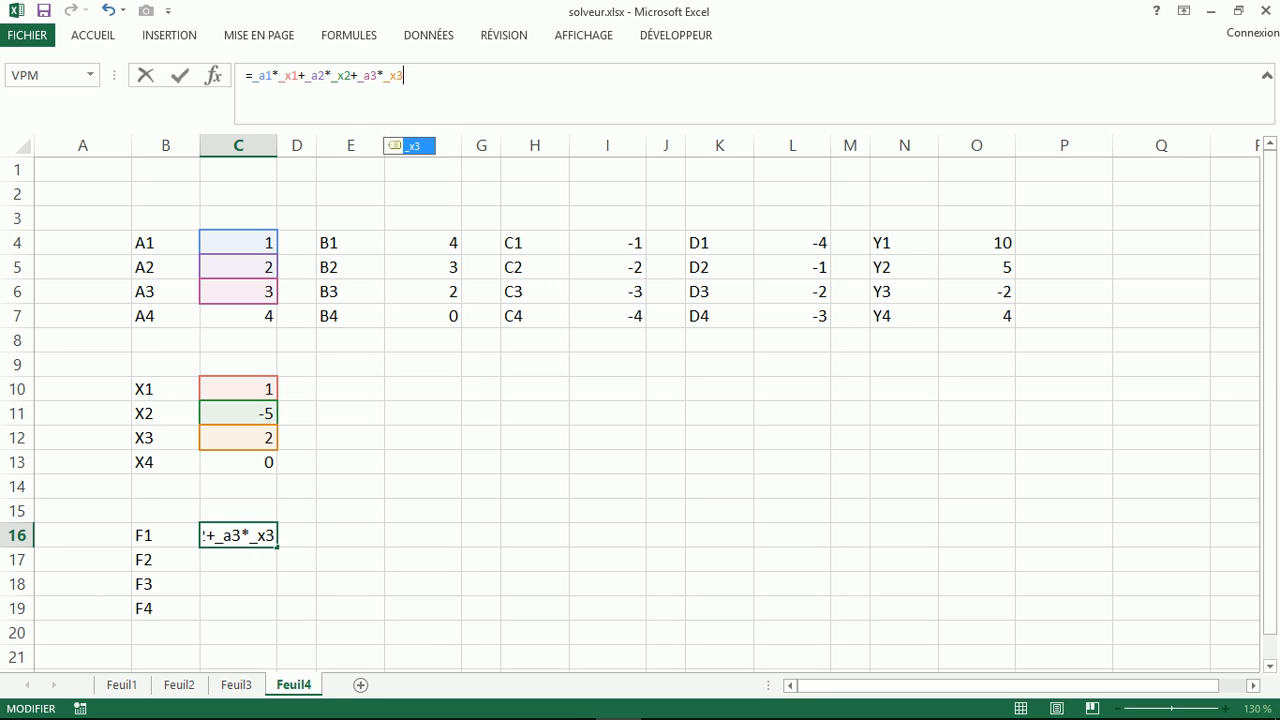
type("+_a")
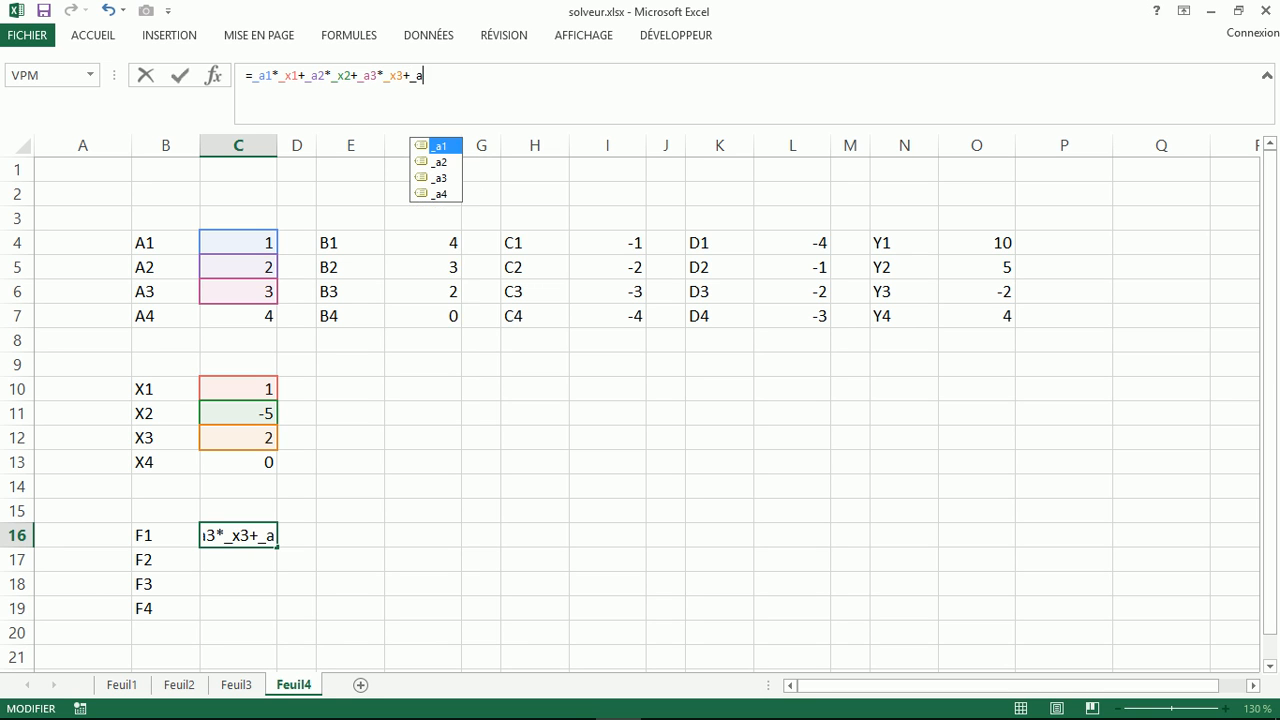
type("4*_")
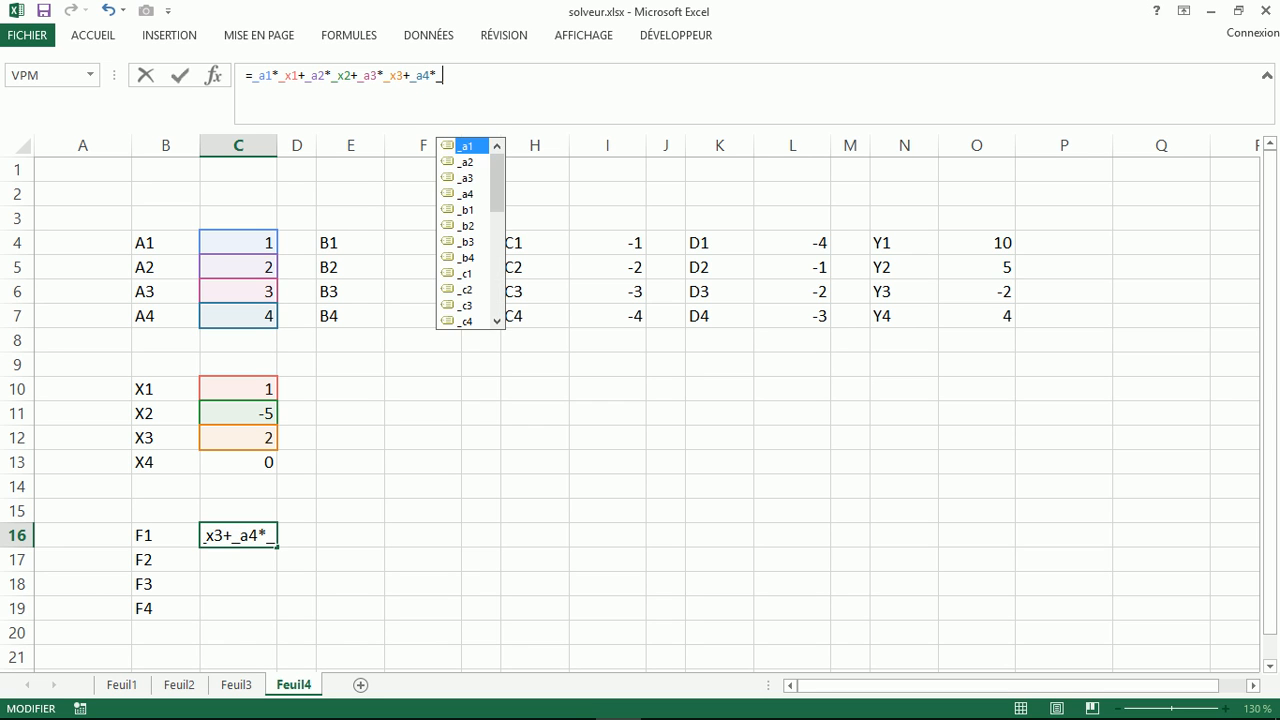
type("x4")
key("Return")
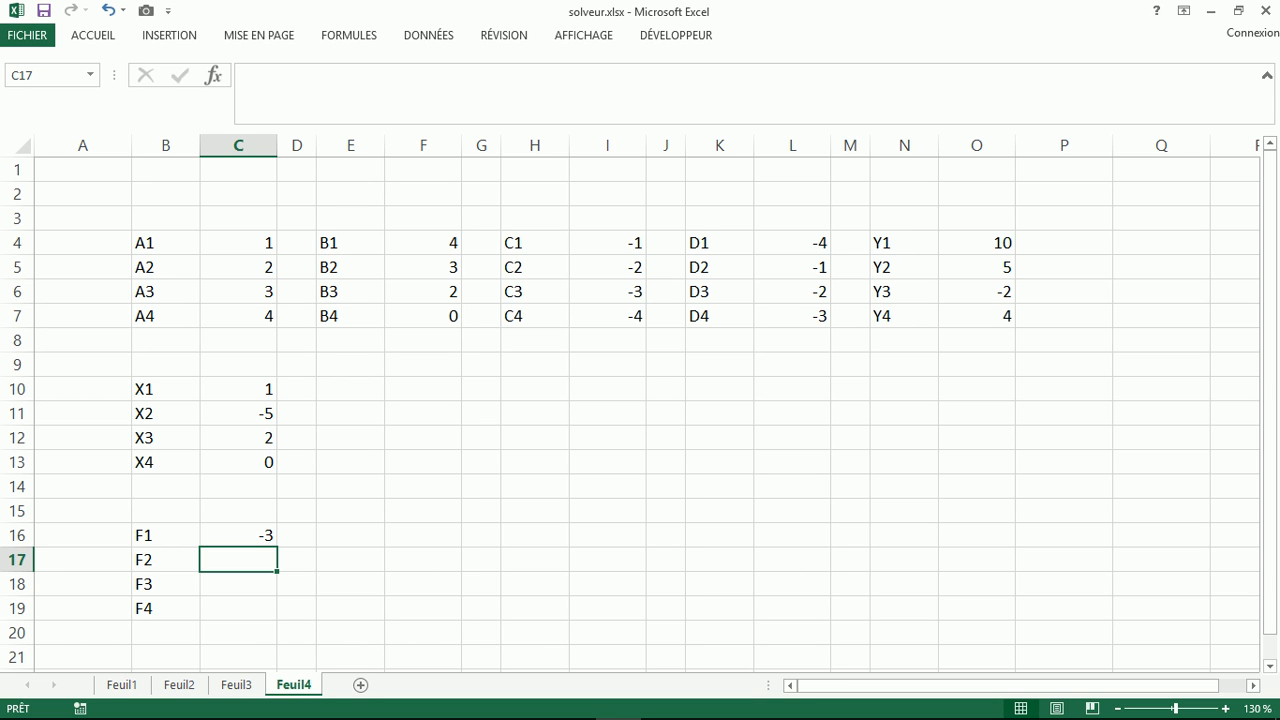
left_click(238, 536)
left_click_drag(276, 546, 240, 608)
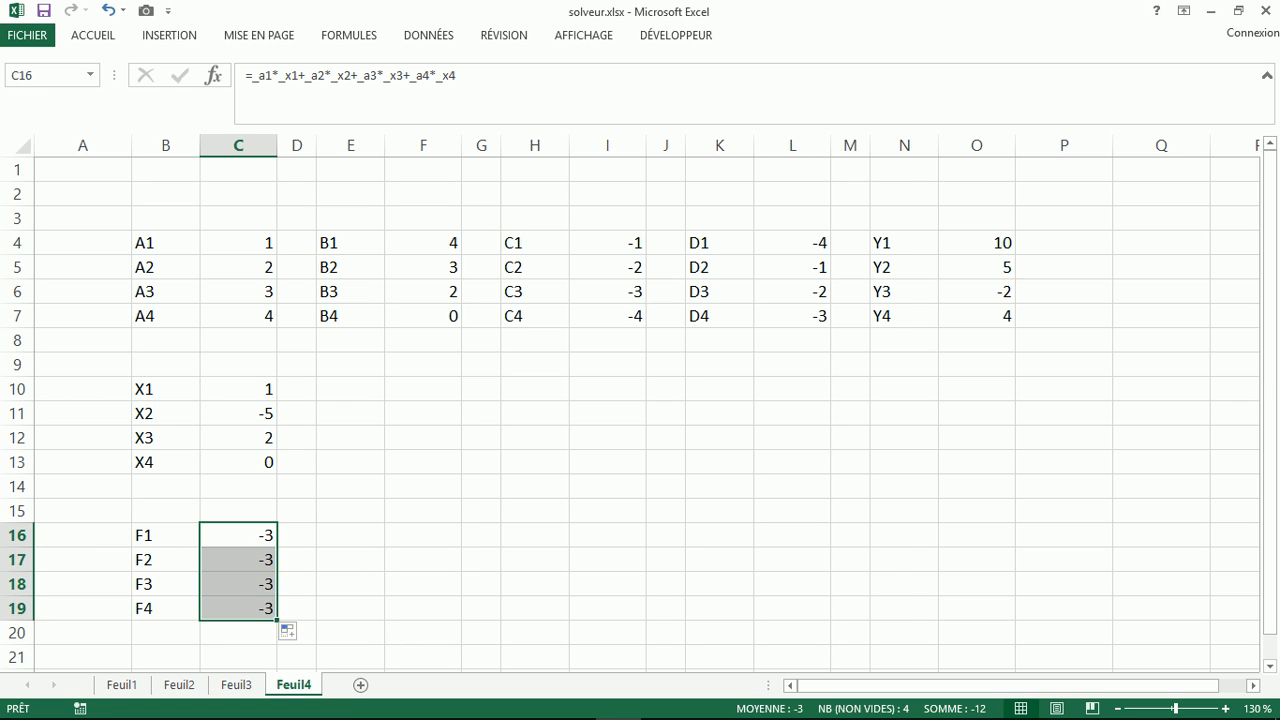
Step: Replace the A coefficients in the F2 formula in C17 so it reads =_b1*_x1+_b2*_x2+_b3*_x3+_b4*_x4
left_click(238, 560)
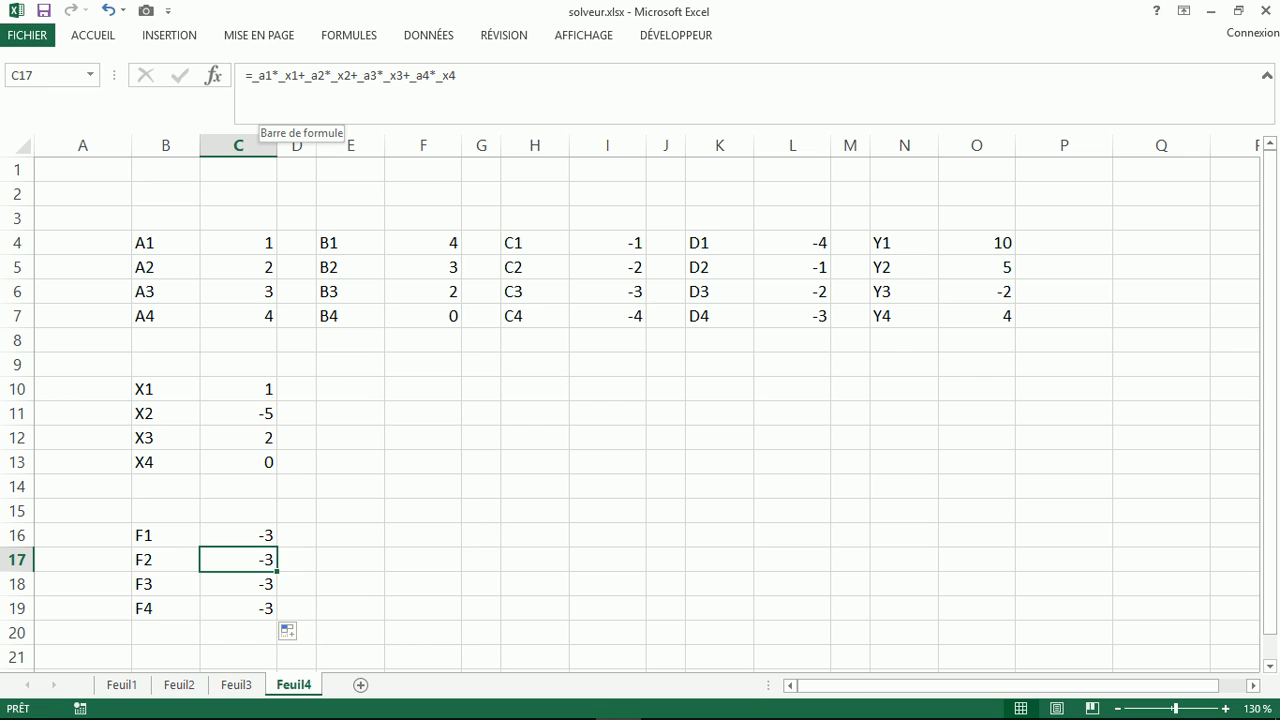
left_click(266, 76)
key("BackSpace")
type("b")
key("Right")
key("Right")
key("Right")
key("Right")
key("Right")
key("Right")
key("Right")
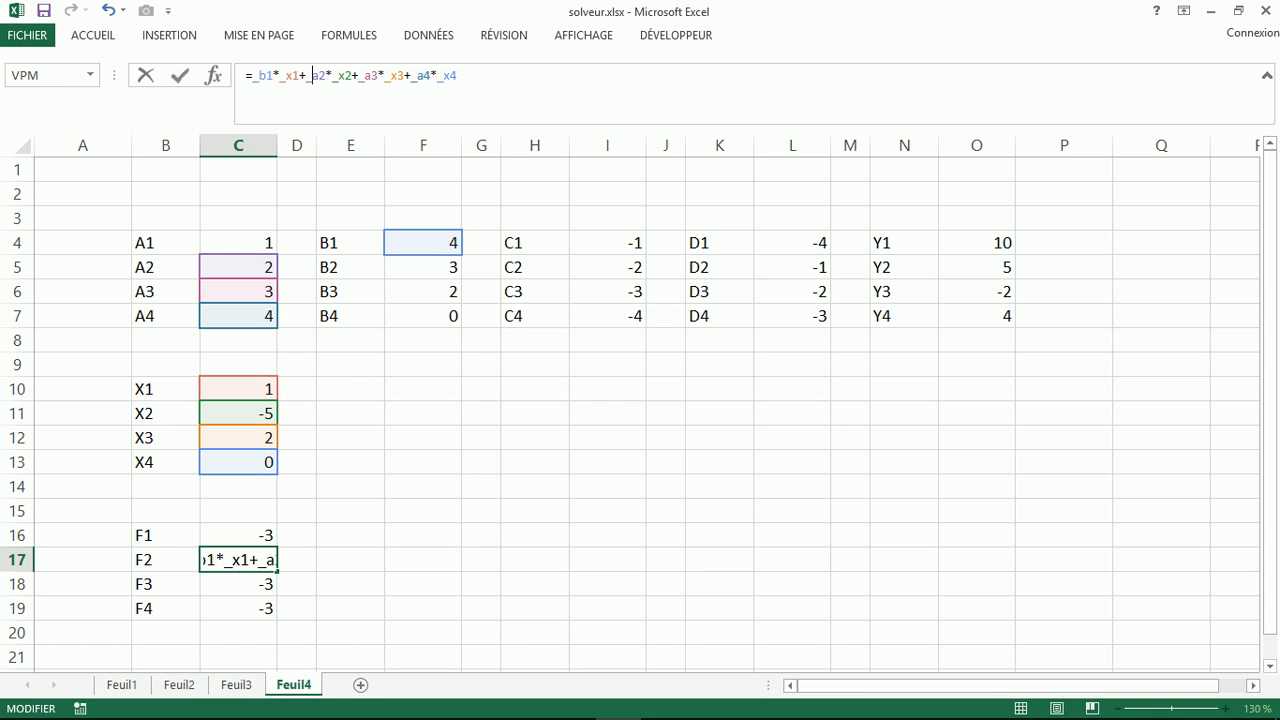
key("BackSpace")
type("b")
key("Right")
key("Right")
key("Right")
key("Right")
key("Right")
key("Right")
key("Right")
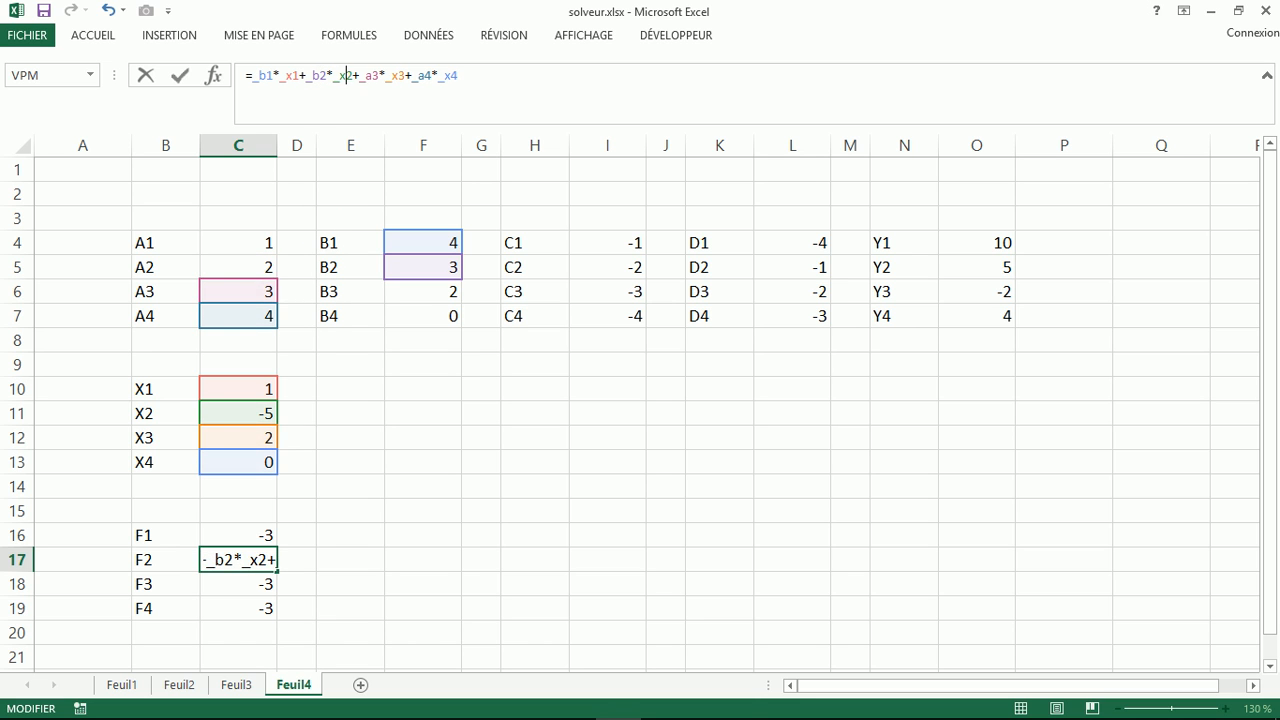
key("Right")
key("BackSpace")
type("b")
key("Right")
key("Right")
key("Right")
key("Right")
key("Right")
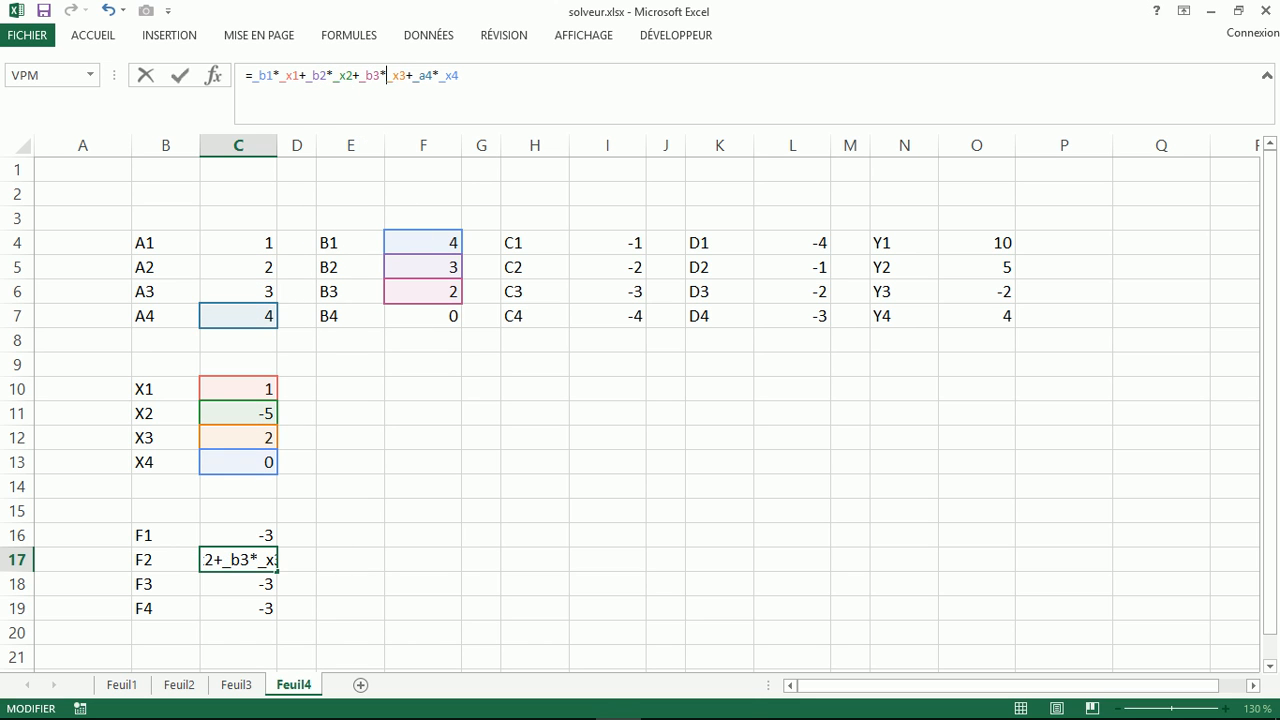
key("Right")
key("Right")
key("Right")
key("BackSpace")
type("b")
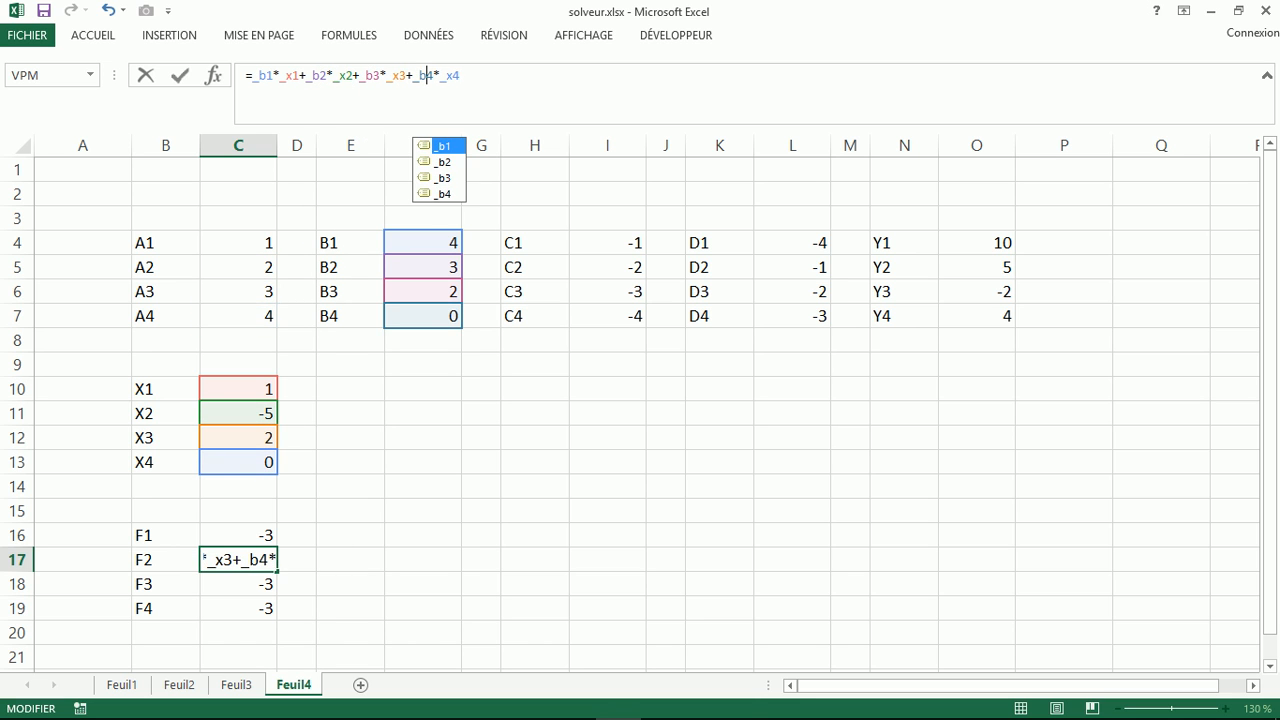
key("Return")
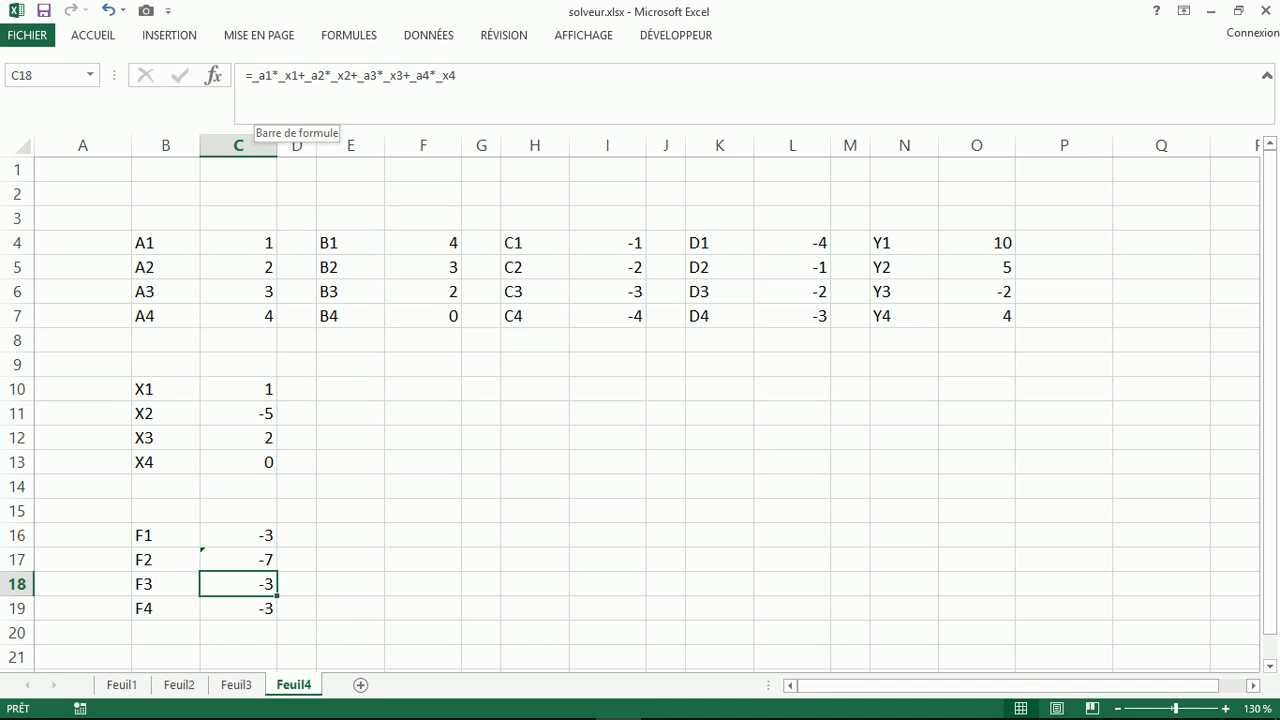
Step: Replace the A coefficients in the F3 formula in C18 so it reads =_c1*_x1+_c2*_x2+_c3*_x3+_c4*_x4
left_click(265, 76)
key("BackSpace")
type("c")
key("Right")
key("Right")
key("Right")
key("Right")
key("Right")
key("Right")
key("Right")
key("Delete")
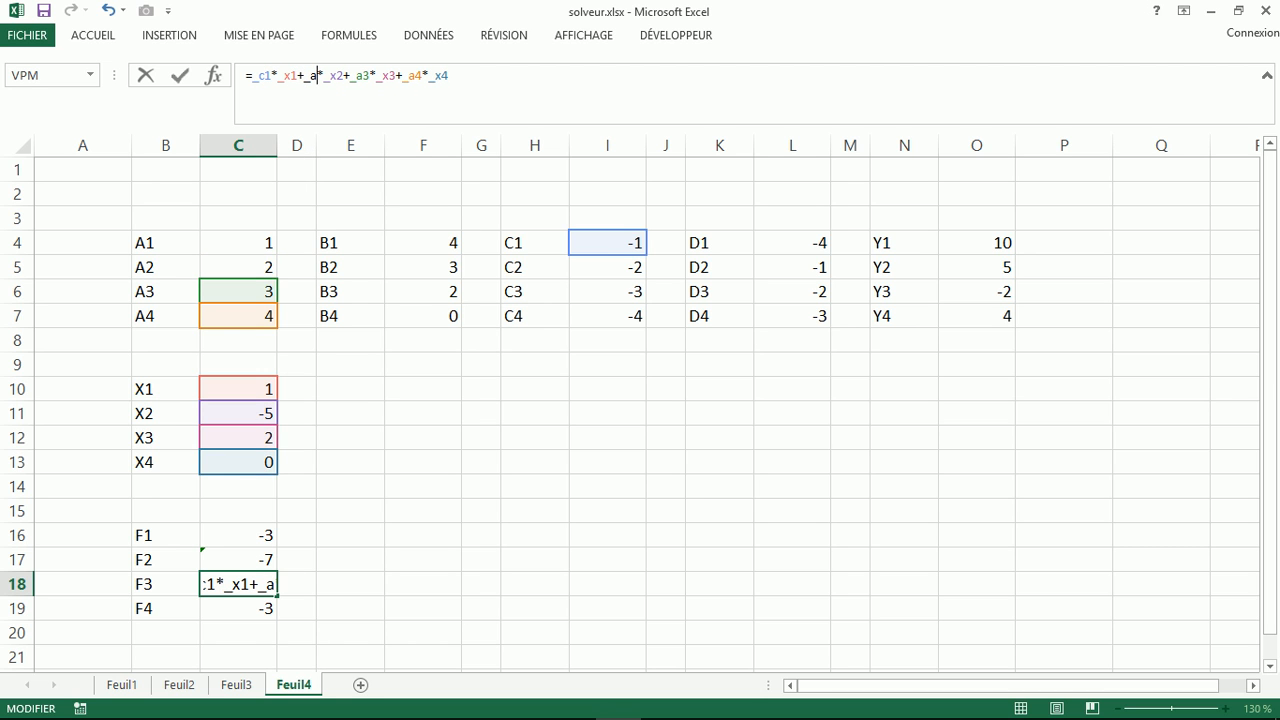
type("2")
key("Left")
key("BackSpace")
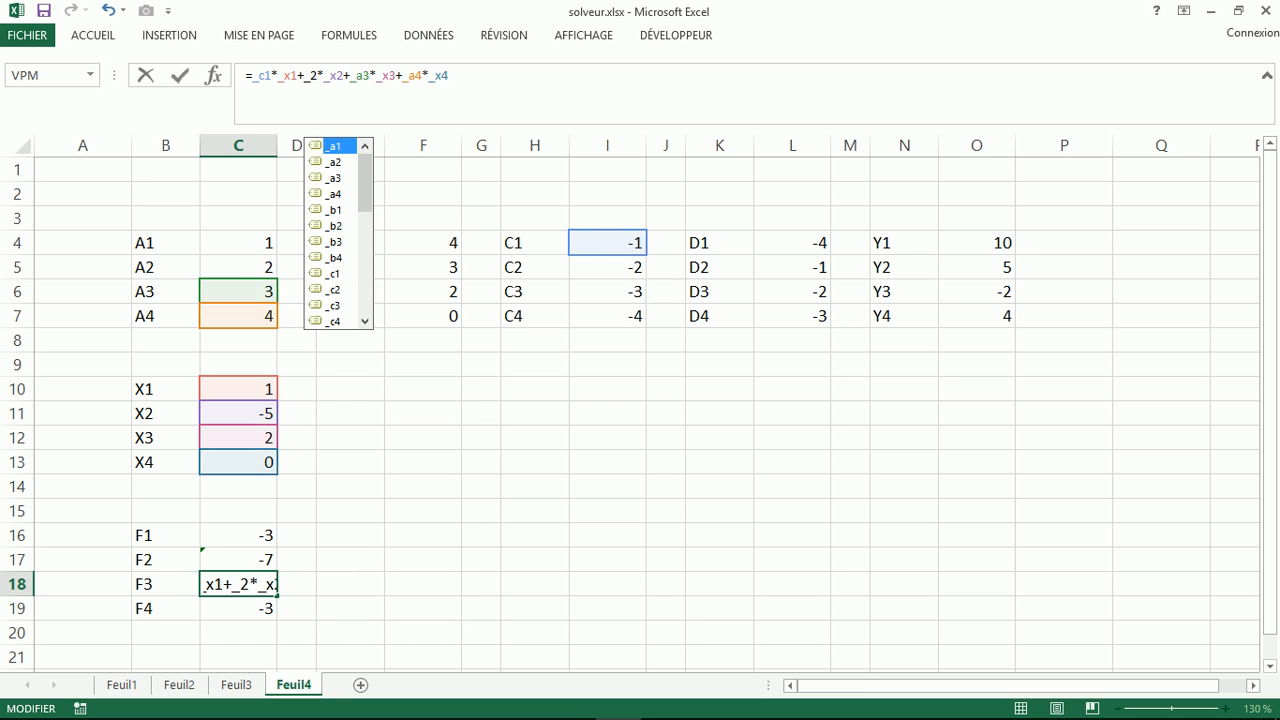
type("c")
key("Right")
key("Right")
key("Right")
key("Right")
key("Right")
key("Right")
key("Right")
key("Right")
key("BackSpace")
type("c")
key("Right")
key("Right")
key("Right")
key("Right")
key("Right")
key("Right")
key("Right")
key("Right")
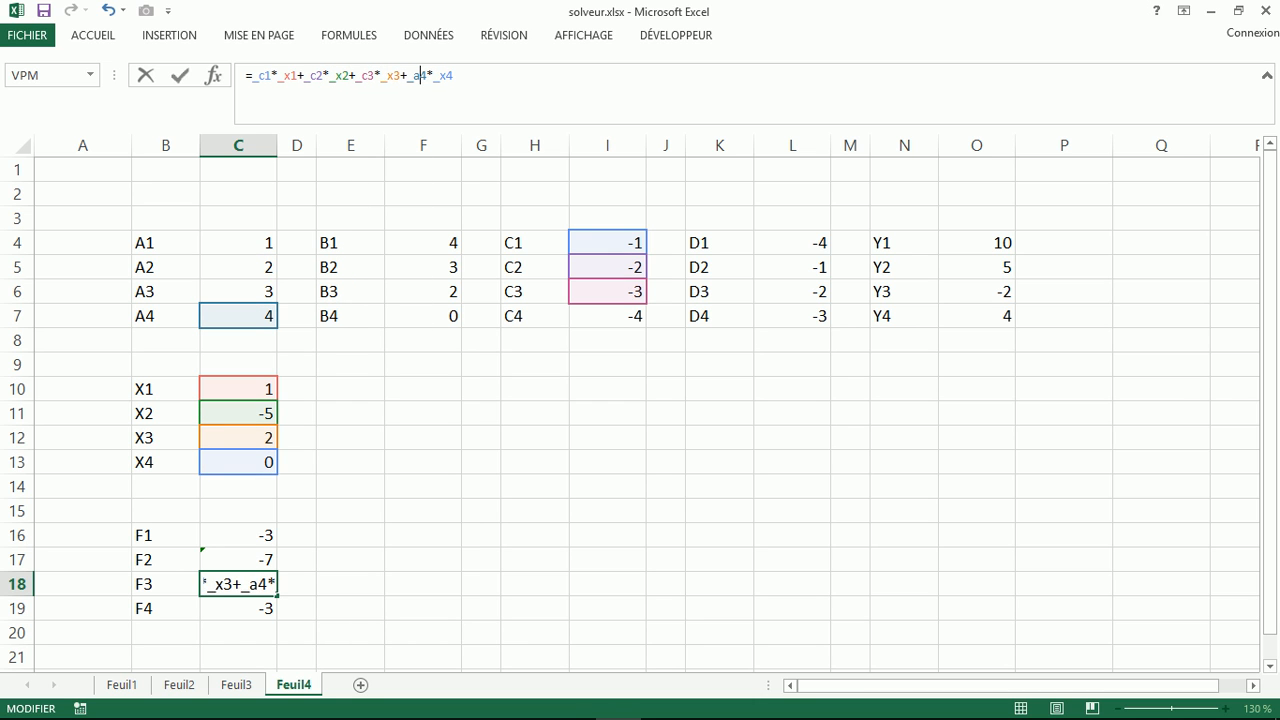
key("BackSpace")
type("c")
key("Return")
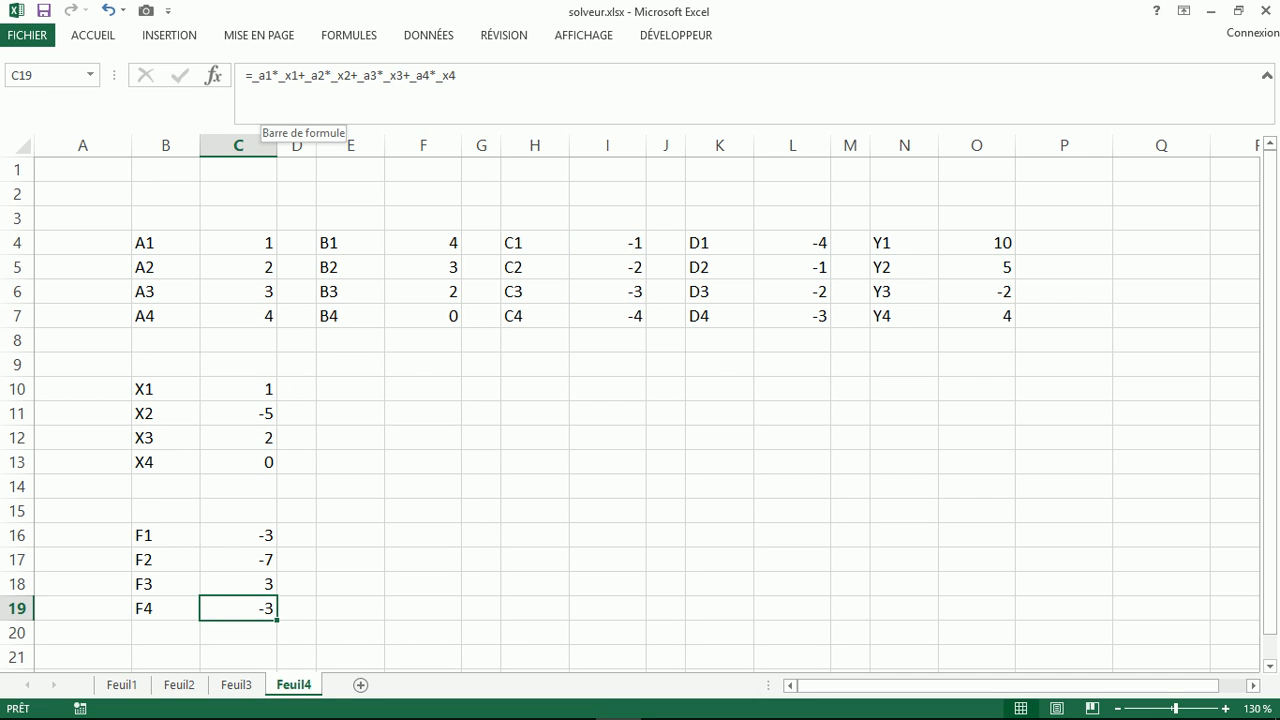
Step: Replace the first coefficient _a1 in the F4 formula in C19 with _d1
left_click(266, 76)
key("BackSpace")
type("d")
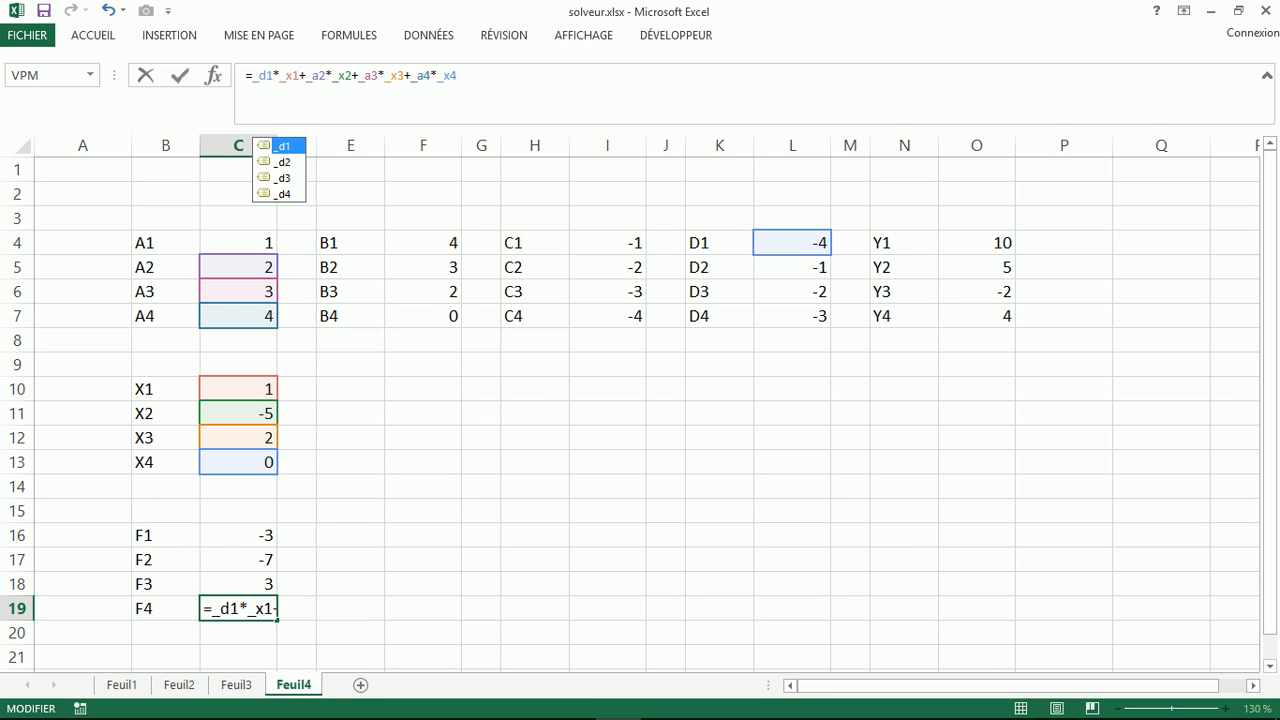
Step: In the F4 formula in C19, replace the coefficients _a2, _a3 and _a4 with _d2, _d3 and _d4
left_click(318, 75)
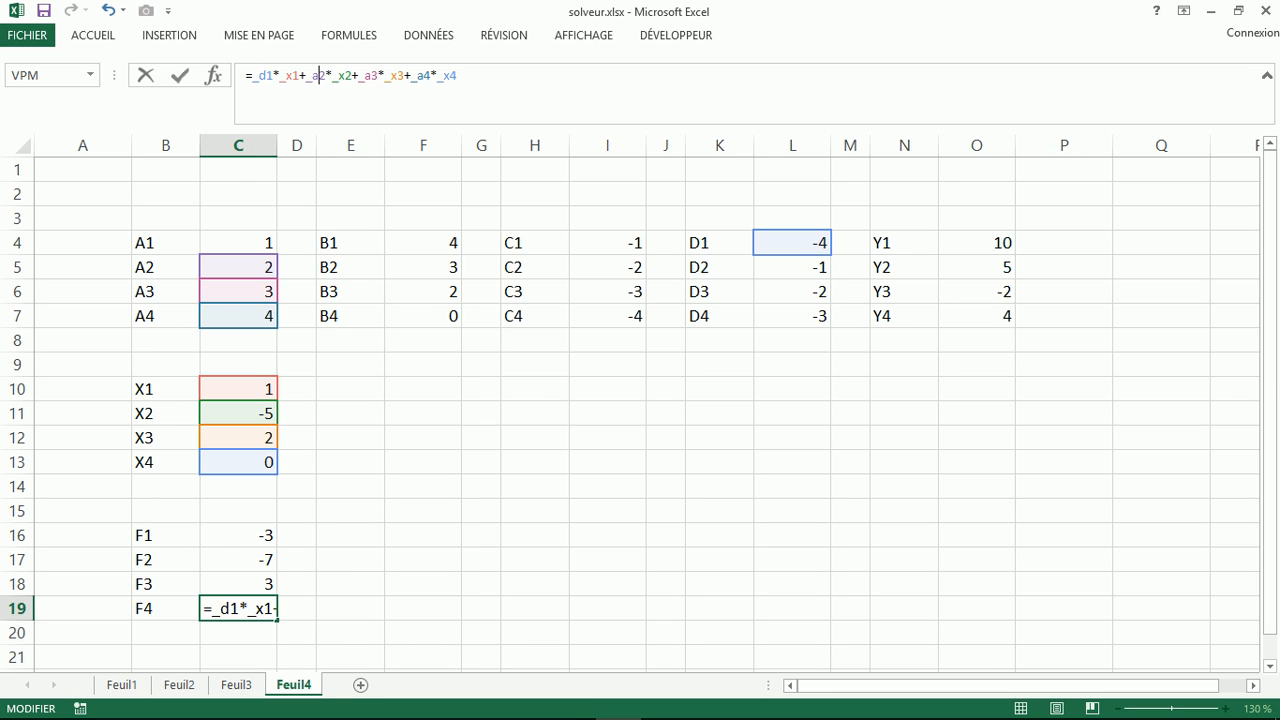
type("d")
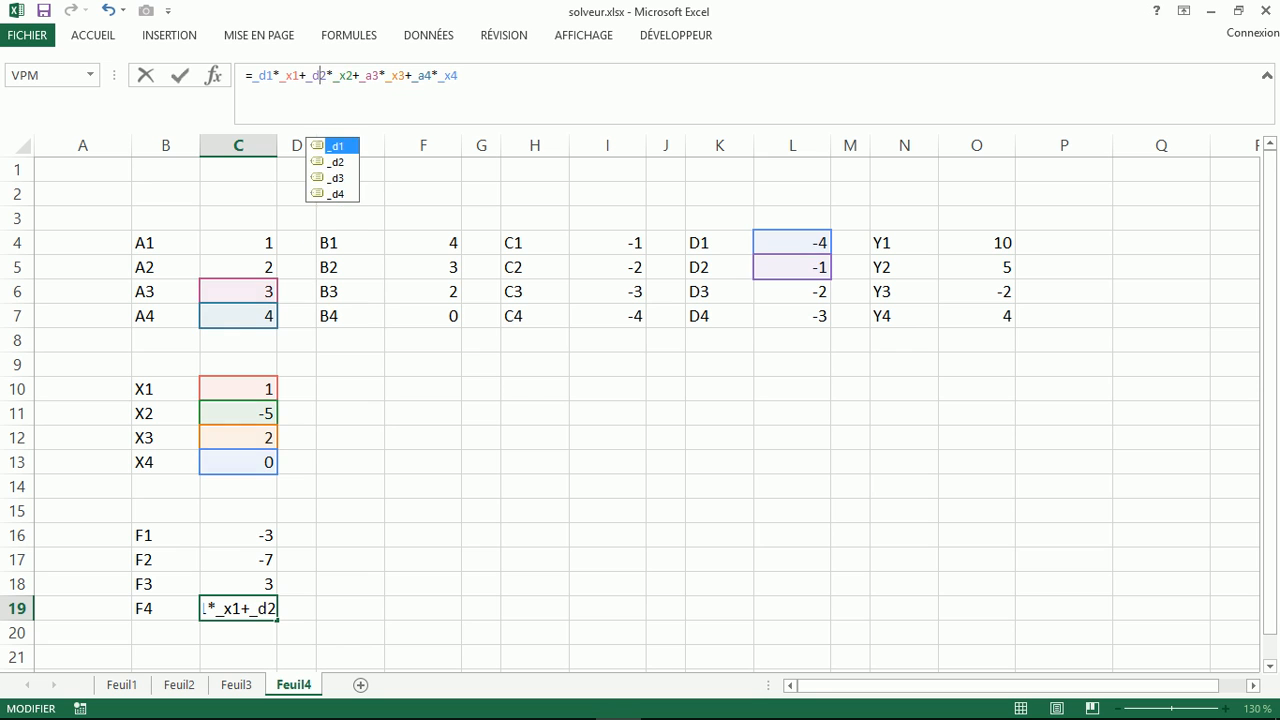
key("Right")
key("Right")
key("Right")
key("Right")
key("Right")
key("Right")
key("Right")
key("Right")
key("BackSpace")
type("d")
key("Right")
key("Right")
key("Right")
key("Right")
key("Right")
key("Right")
key("Right")
key("Right")
key("BackSpace")
type("d")
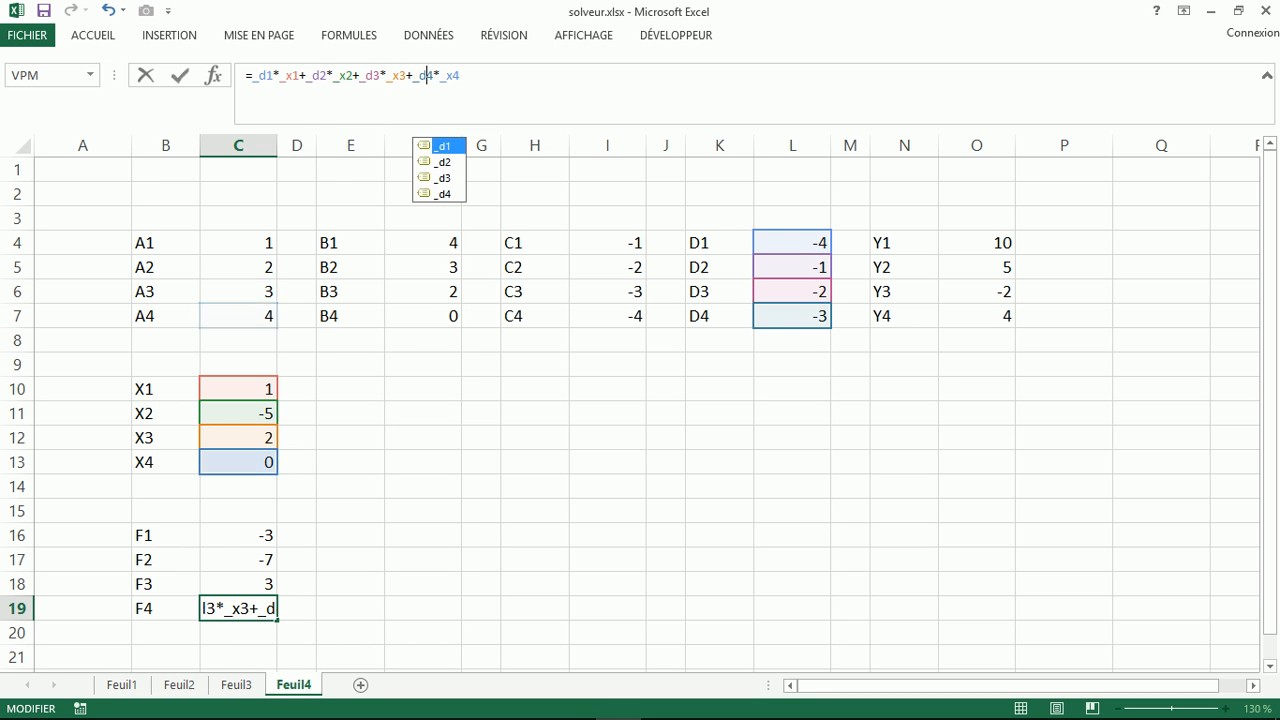
Step: Append -_y4 to the end of the F4 formula in C19 and commit it
key("Right")
key("Right")
key("Right")
key("Right")
key("Right")
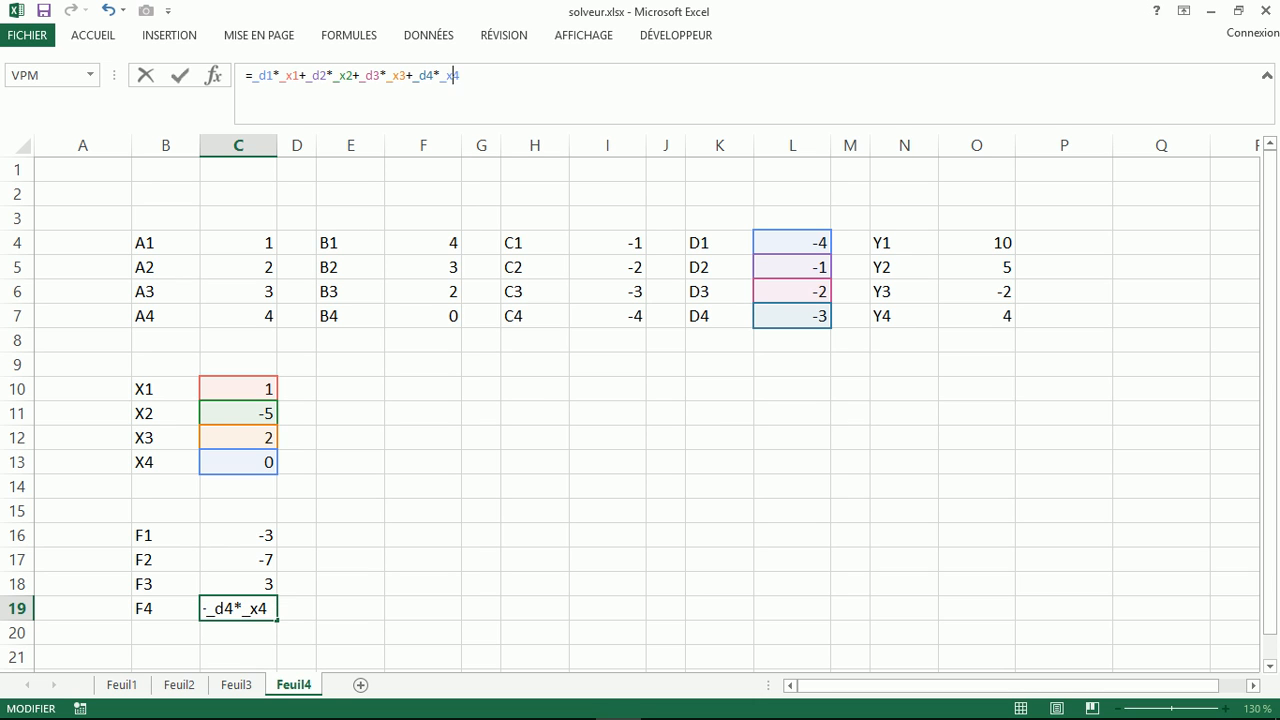
type("-_y")
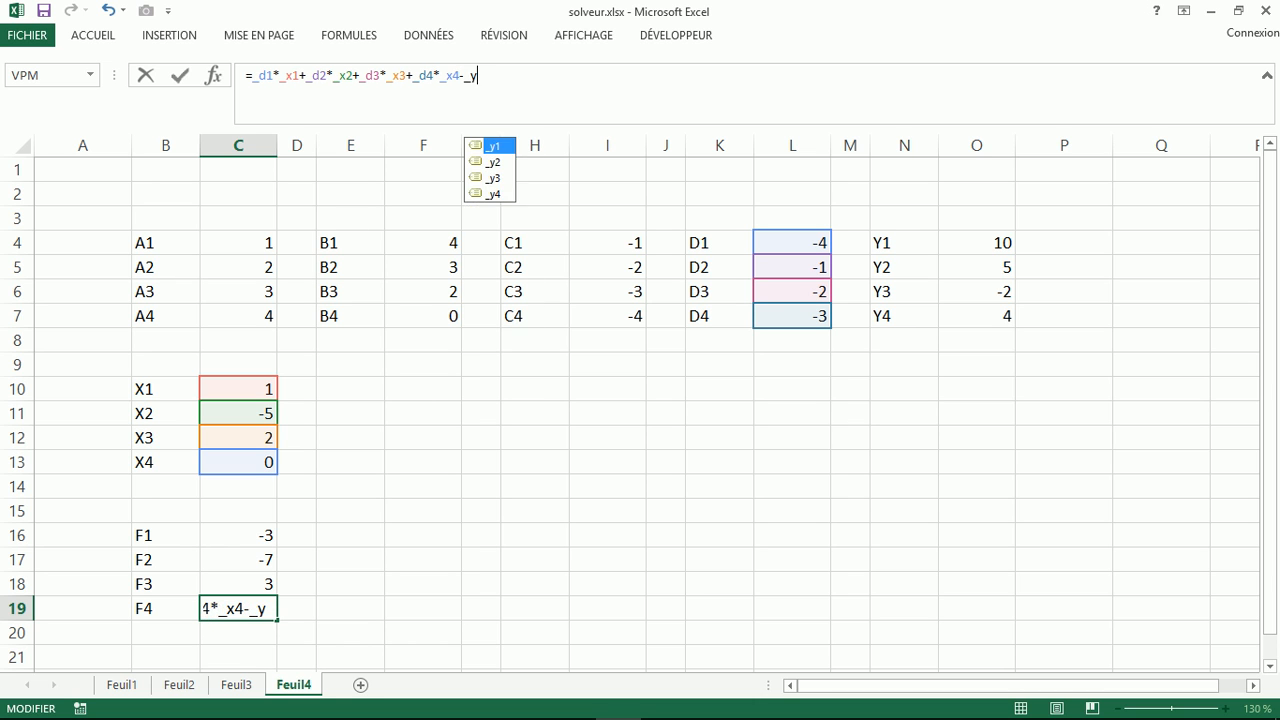
type("4")
key("Return")
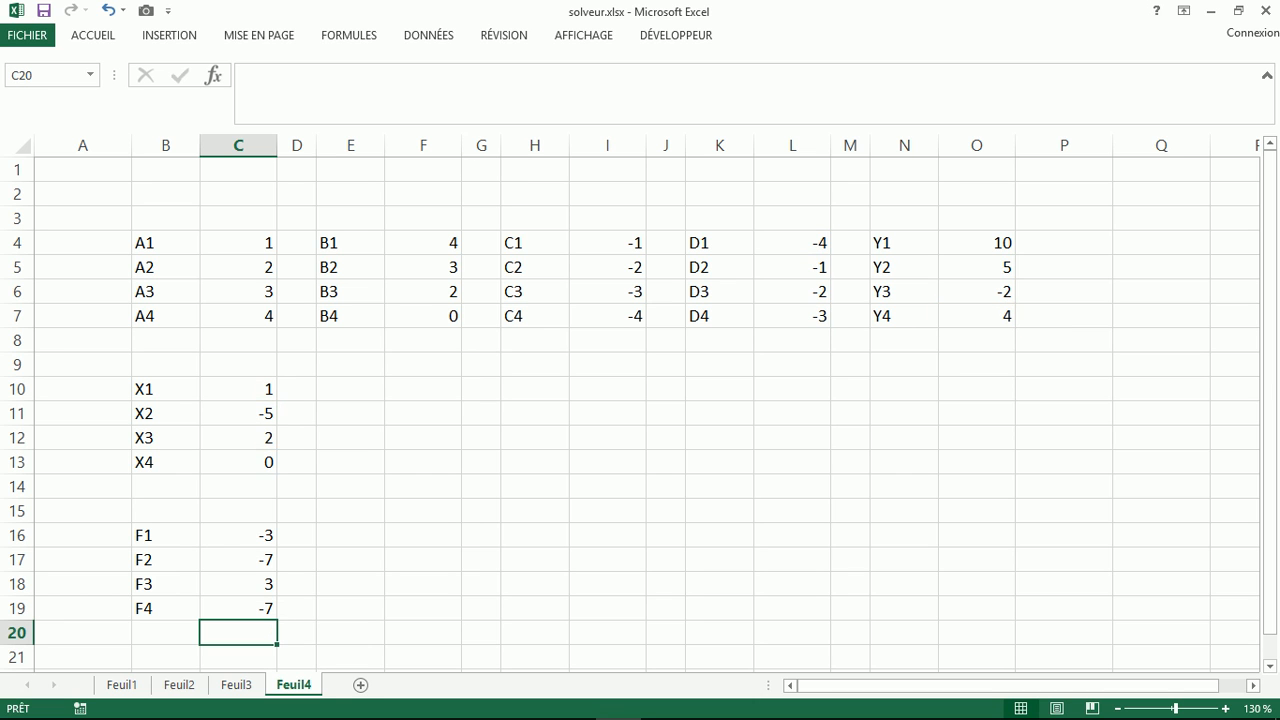
Step: Append -_y1 to the end of the F1 formula in C16
key("Up")
key("Up")
key("Up")
key("Up")
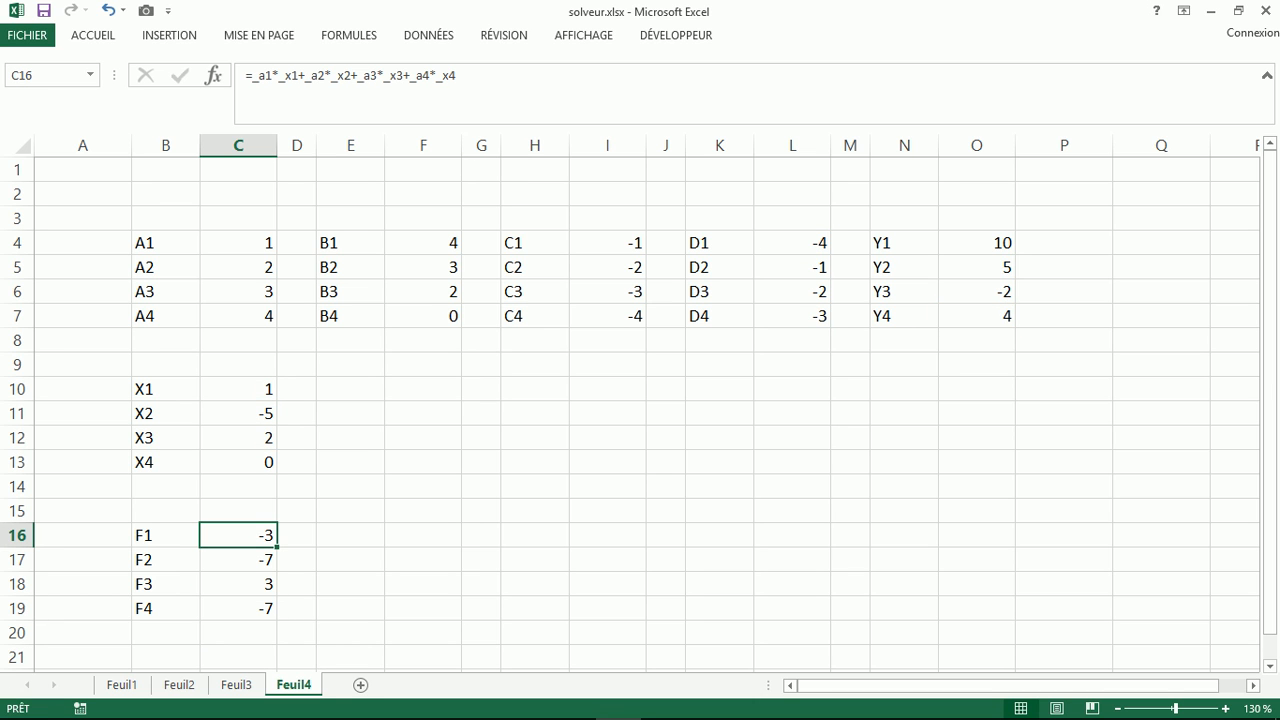
key("F2")
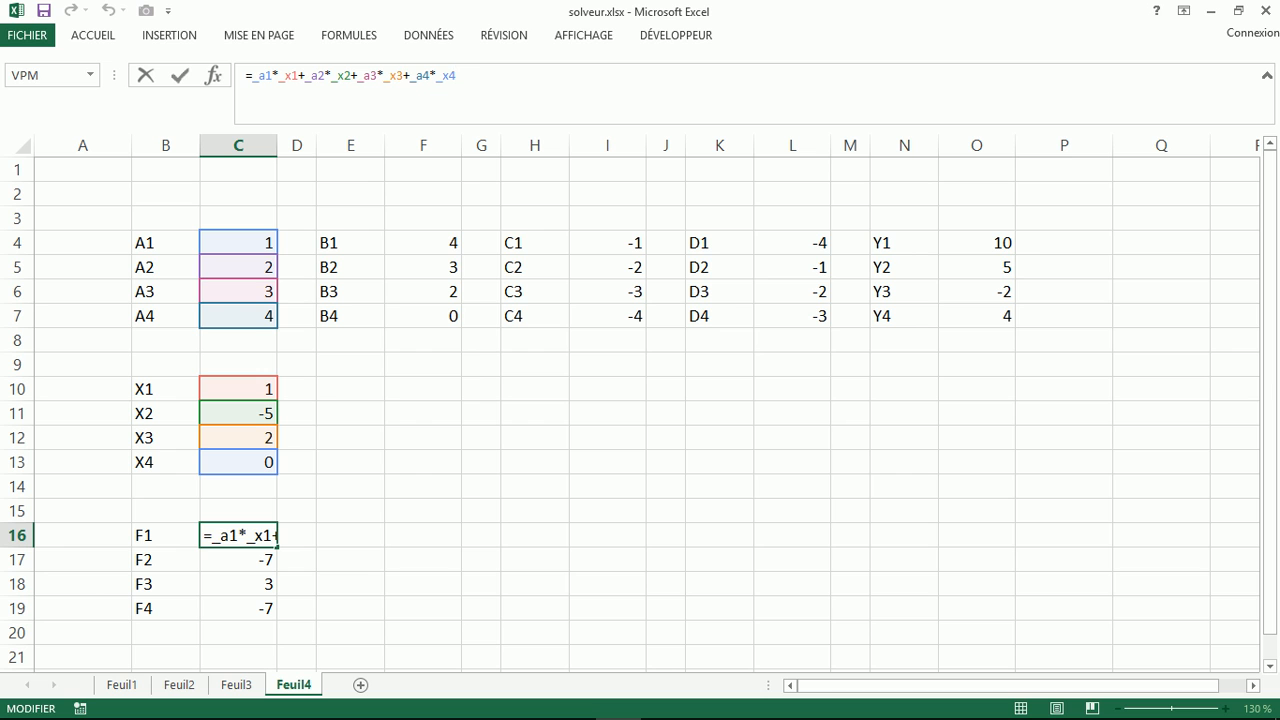
type("-_y1")
key("Return")
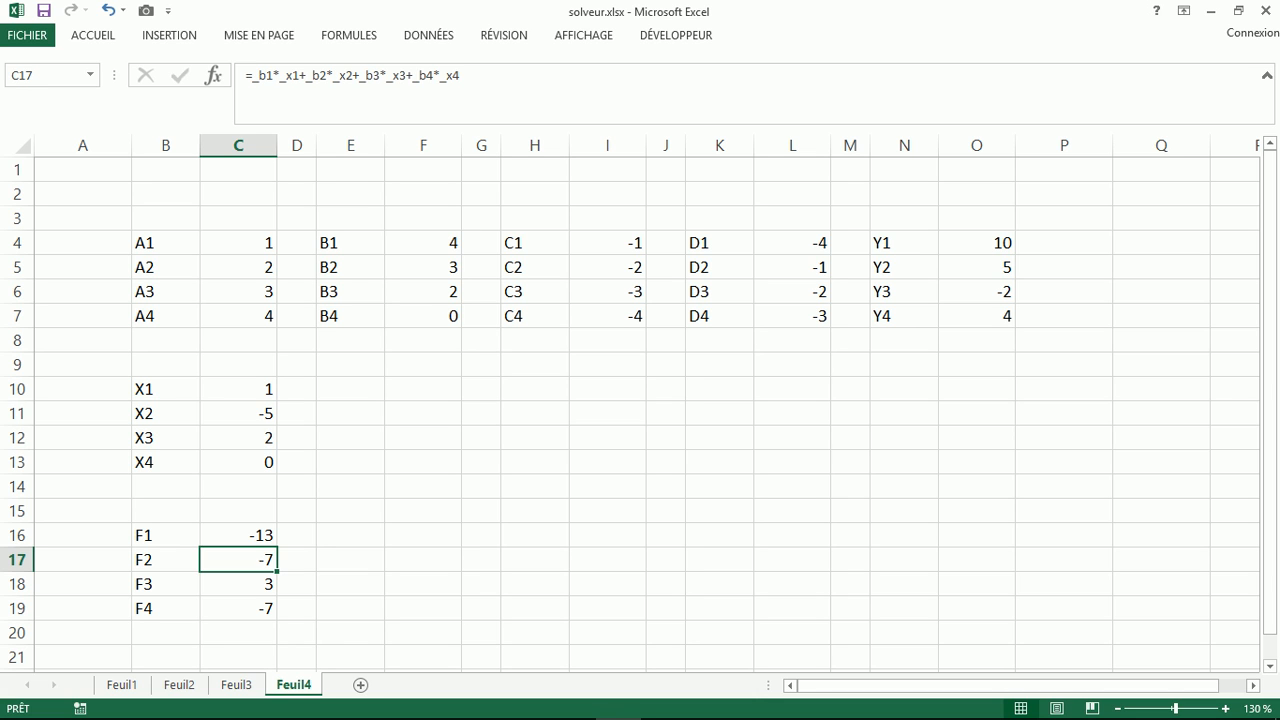
Step: Append -_y2 to the end of the F2 formula in C17
left_click(238, 413)
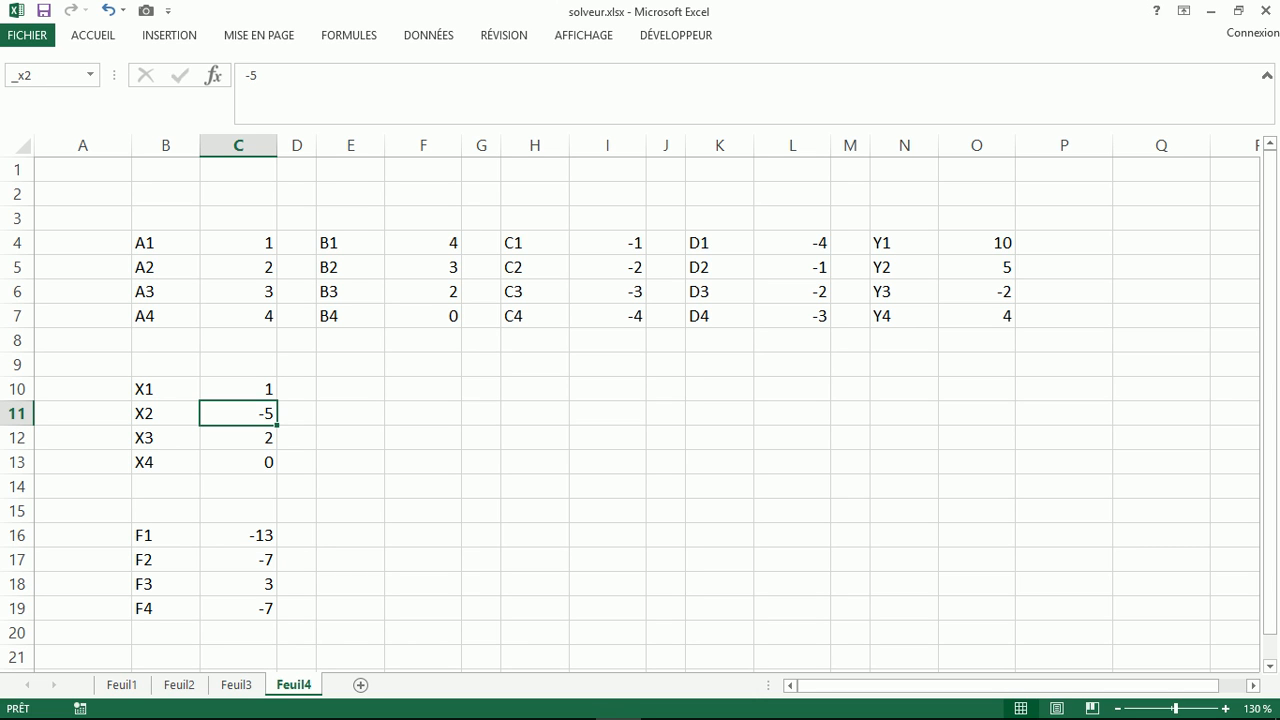
left_click(238, 560)
left_click(463, 76)
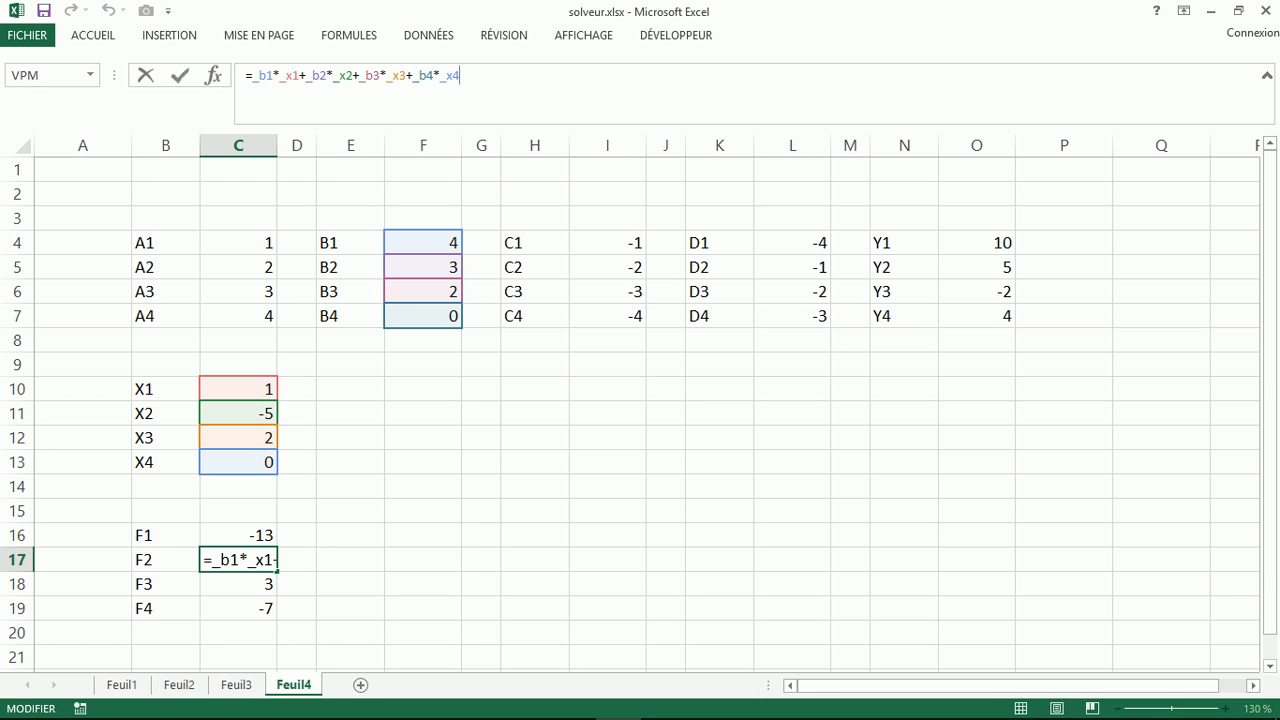
type("-_y")
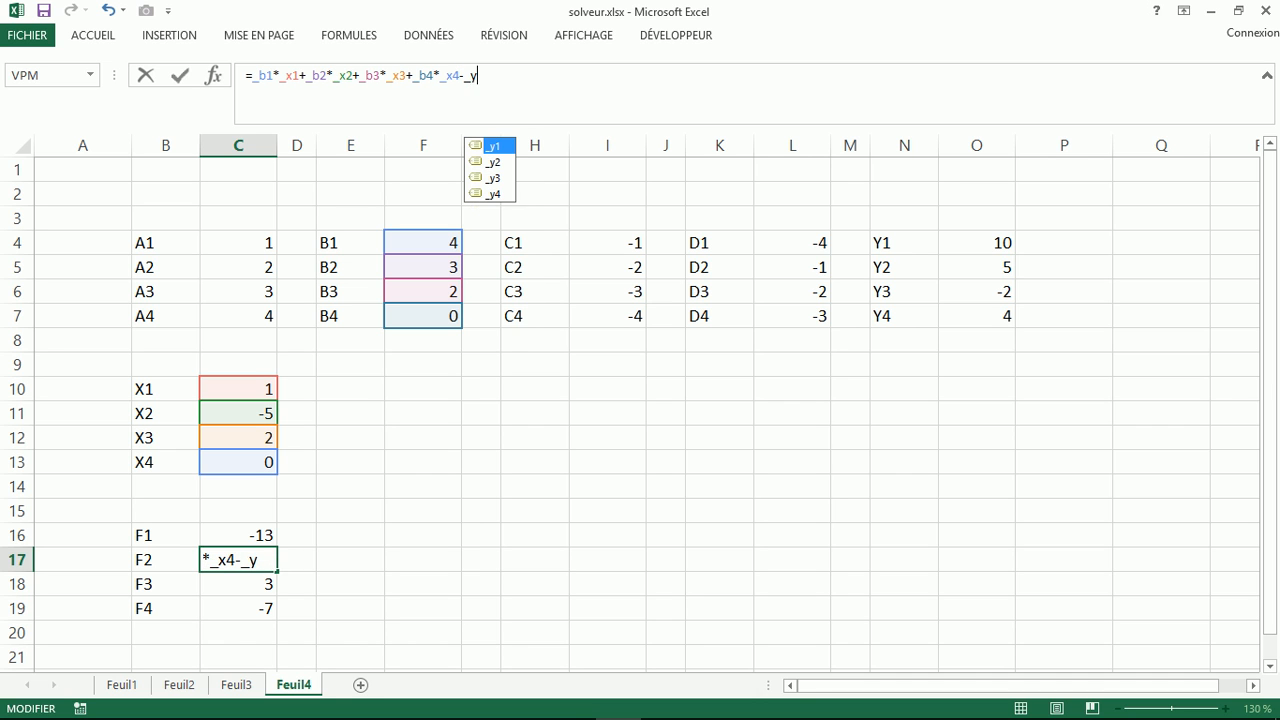
type("2")
key("Return")
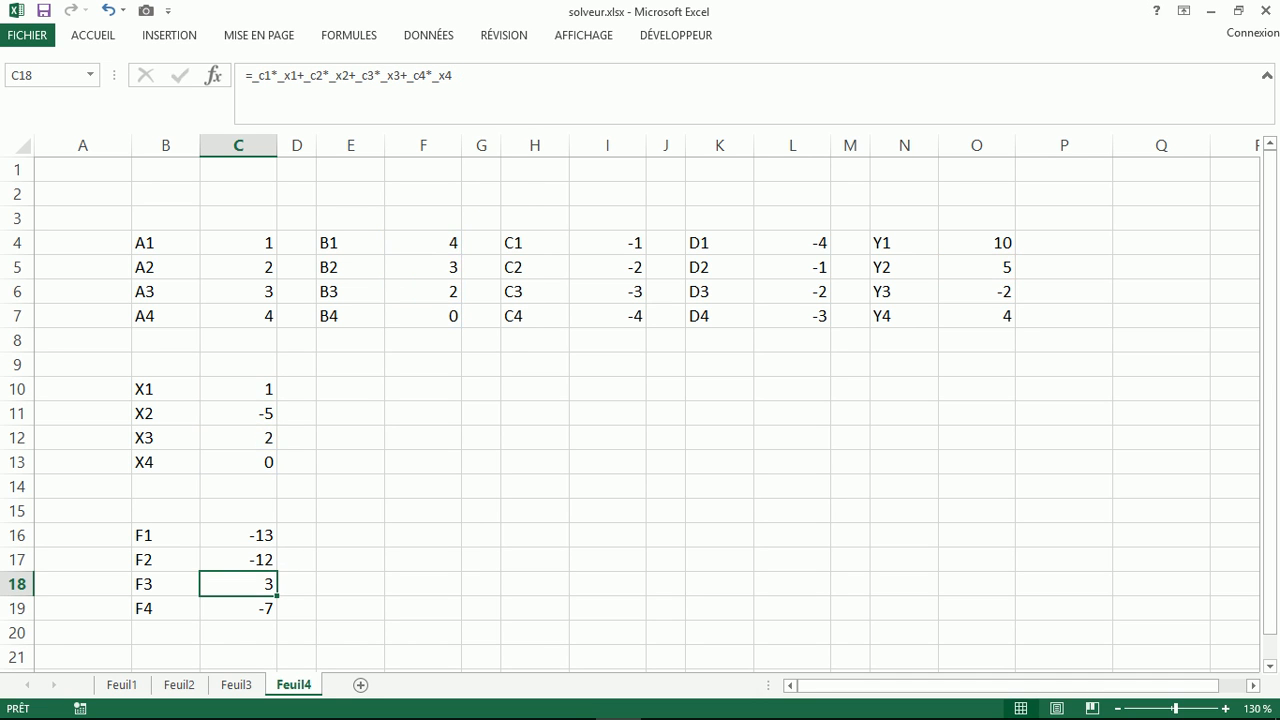
Step: Append -_y3 to the end of the F3 formula in C18
left_click(453, 76)
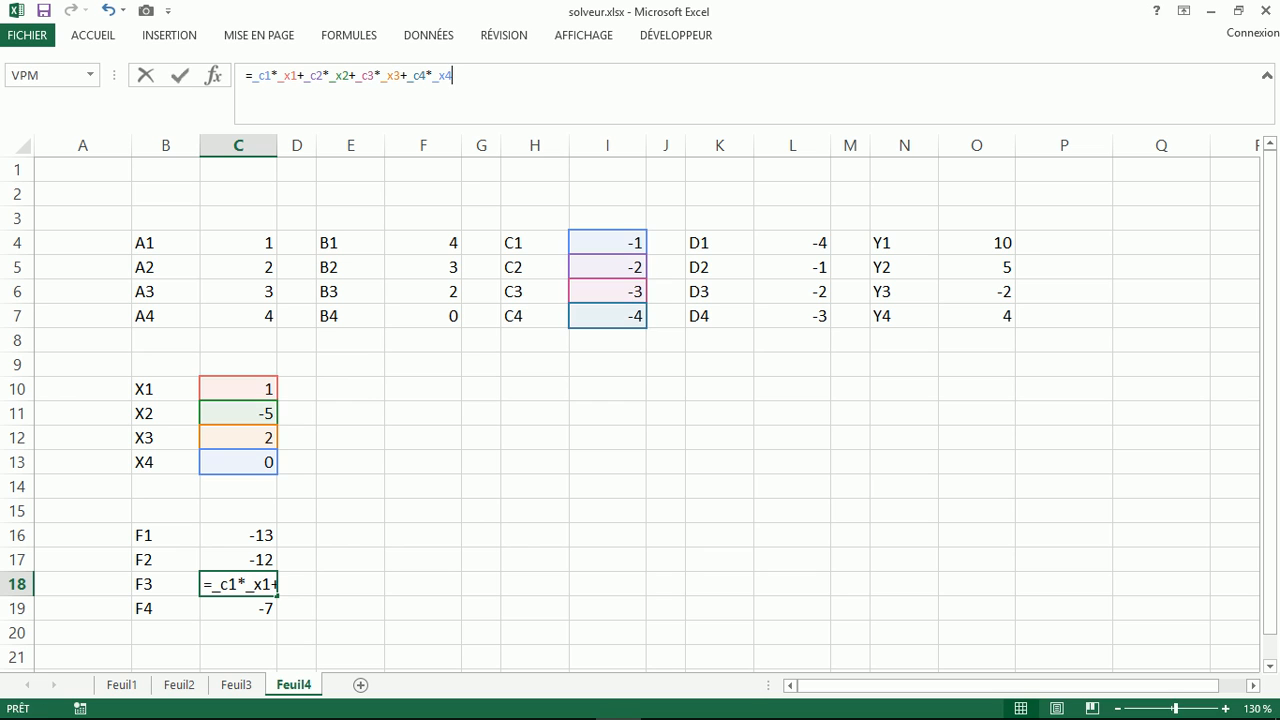
type("-")
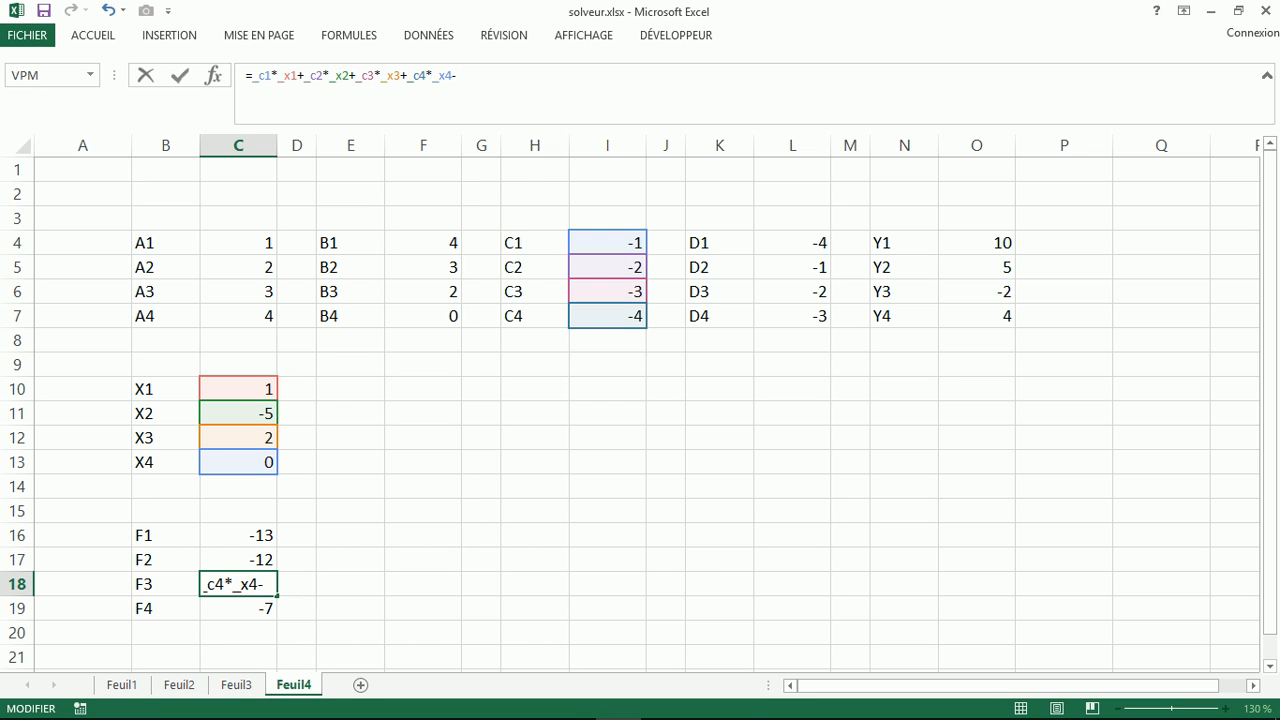
type("_y3")
key("Return")
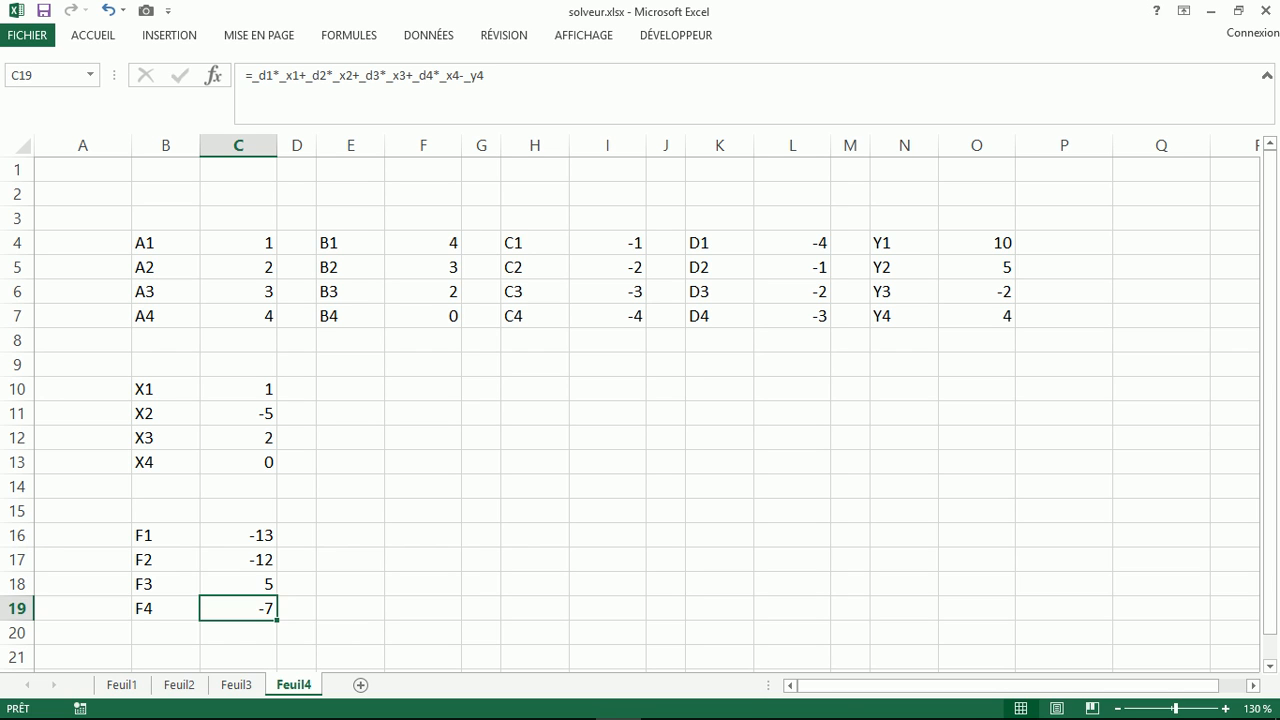
Step: Enter the label "Erreur Total" in cell F15
left_click_drag(238, 535, 238, 608)
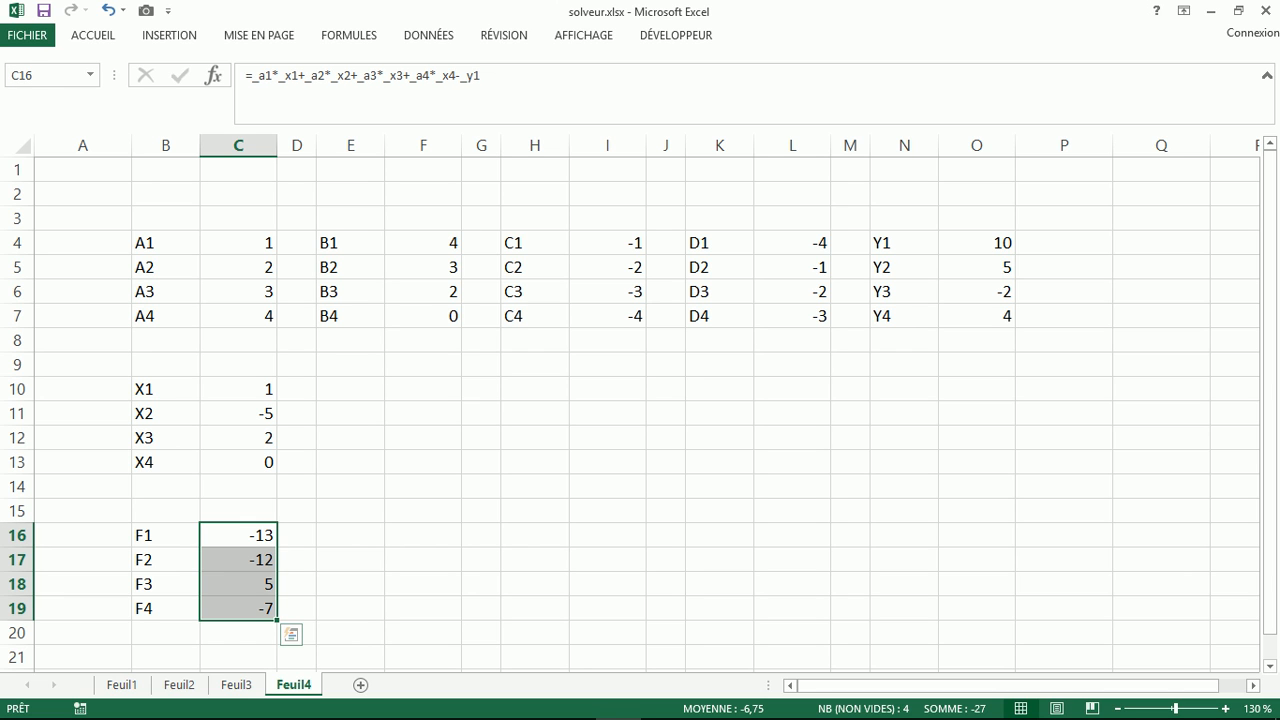
left_click(423, 511)
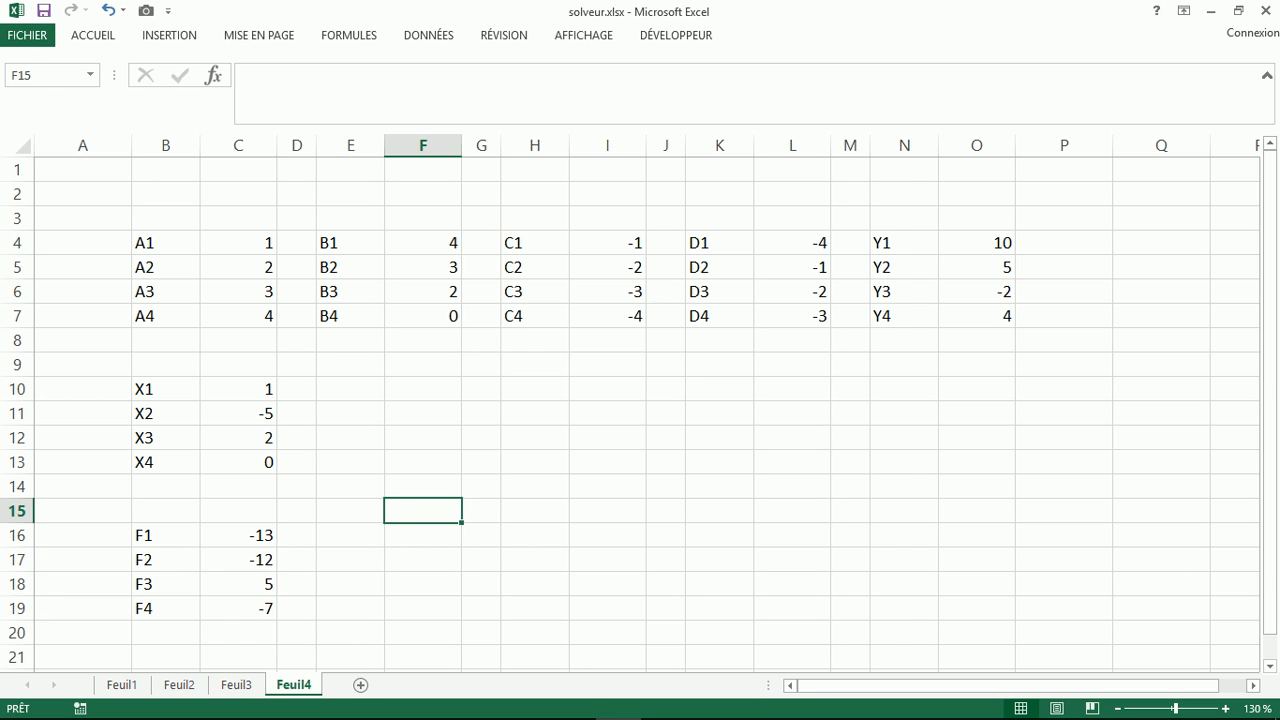
type("Erreur ")
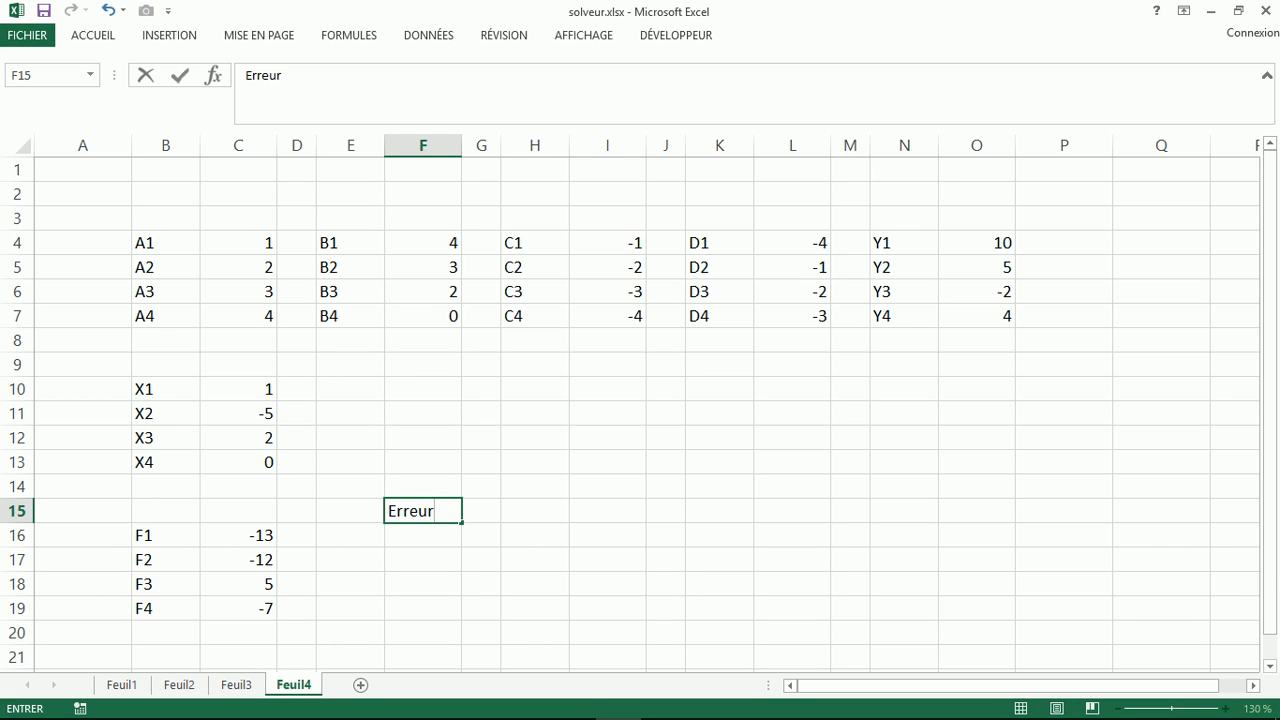
type("Total")
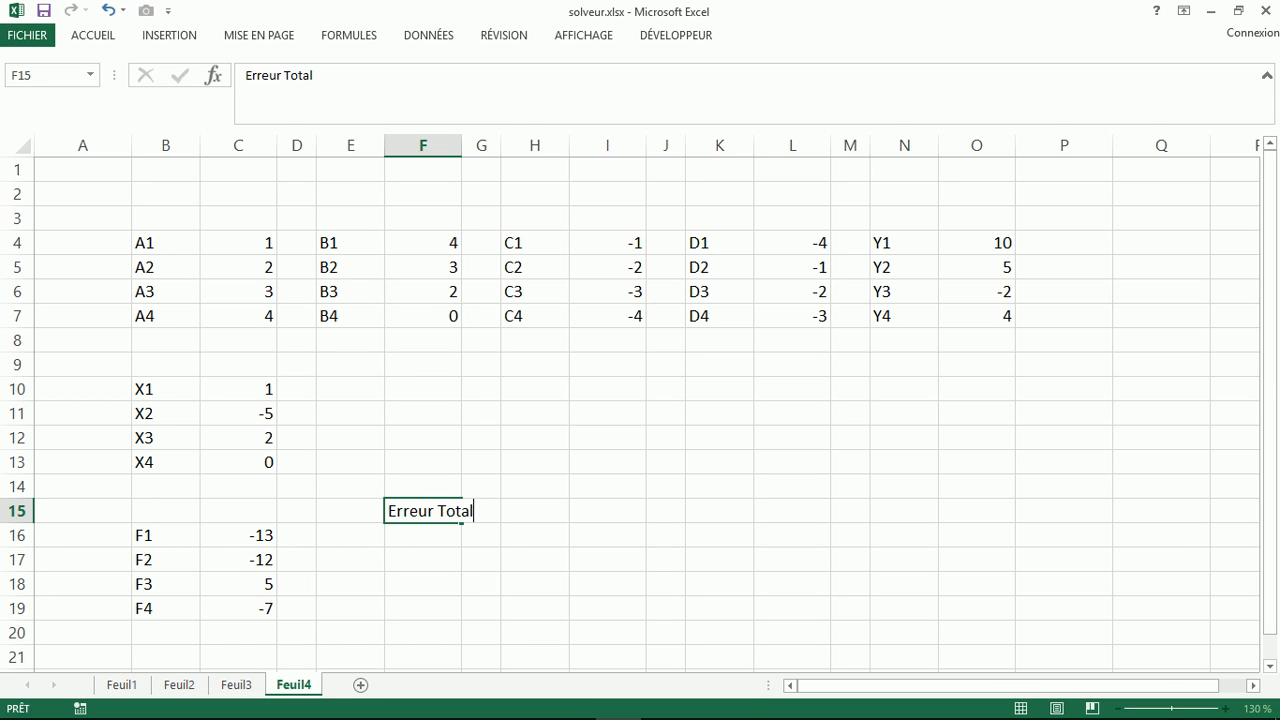
key("Tab")
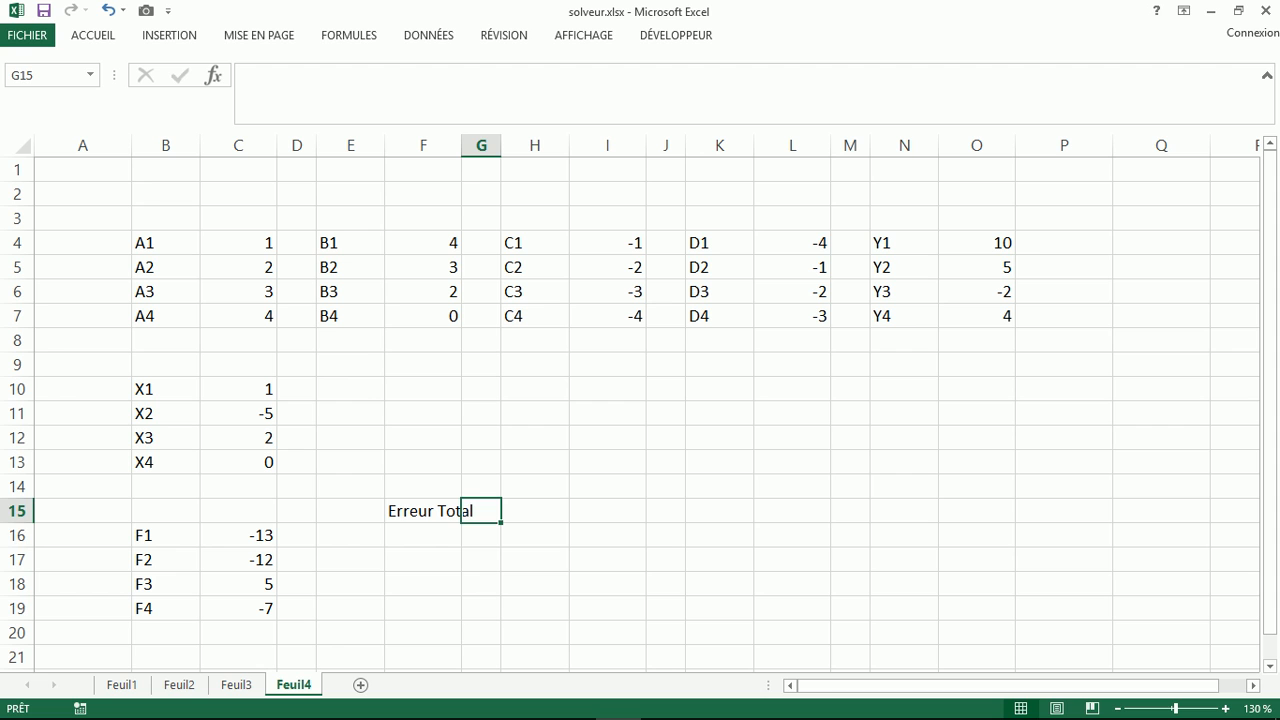
Step: Compute the total error in F16 with the formula =racine(C16^2+C17^2+C18^2+C19^2)
key("Down")
key("Left")
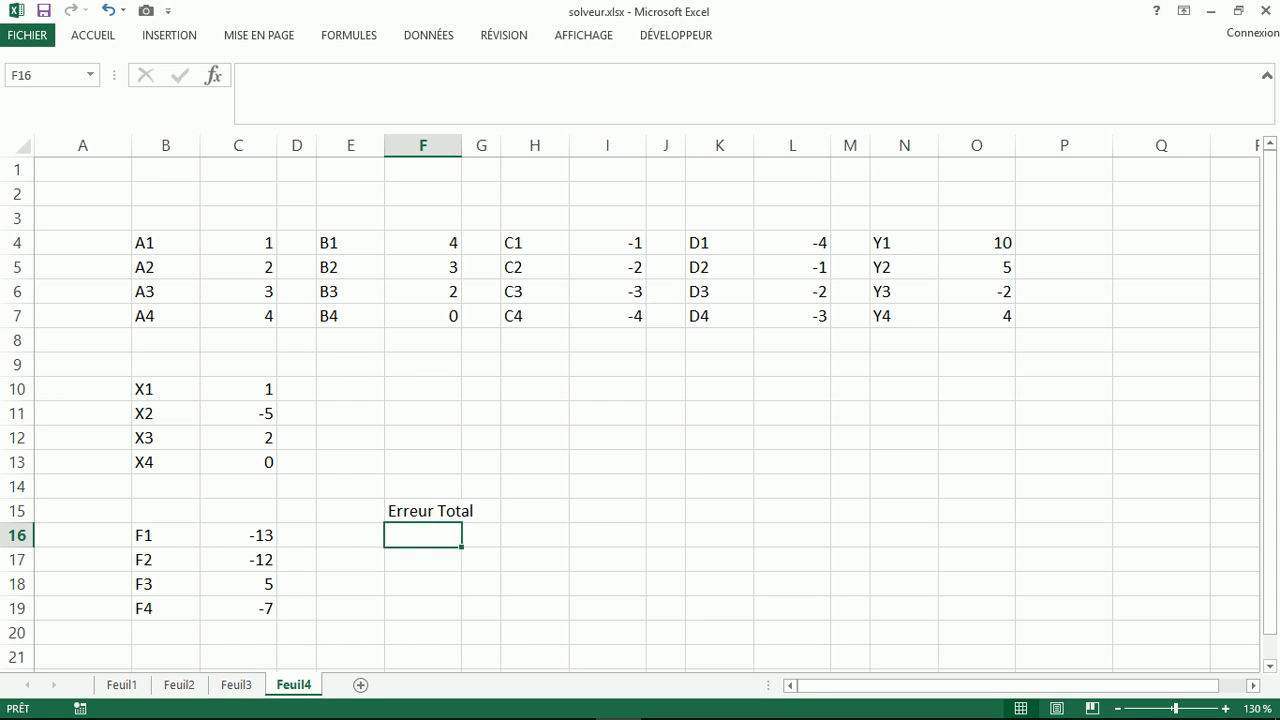
type("=racine(")
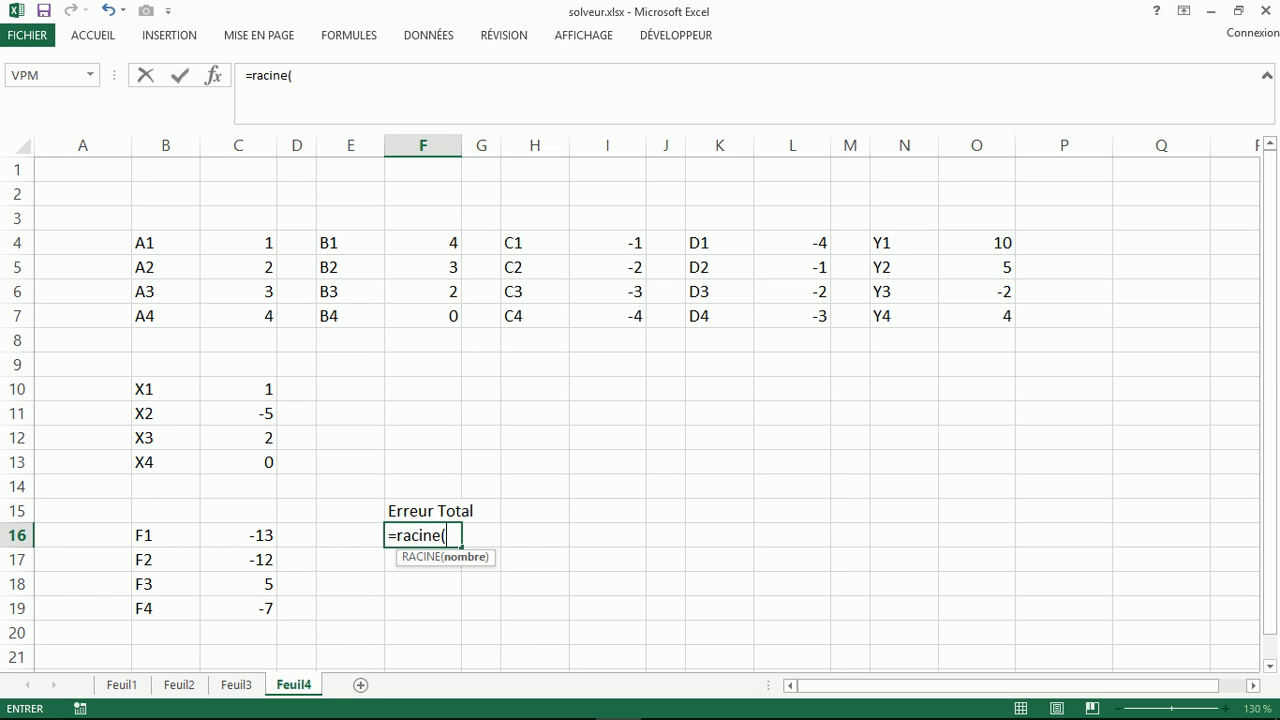
key("Left")
key("Left")
key("Left")
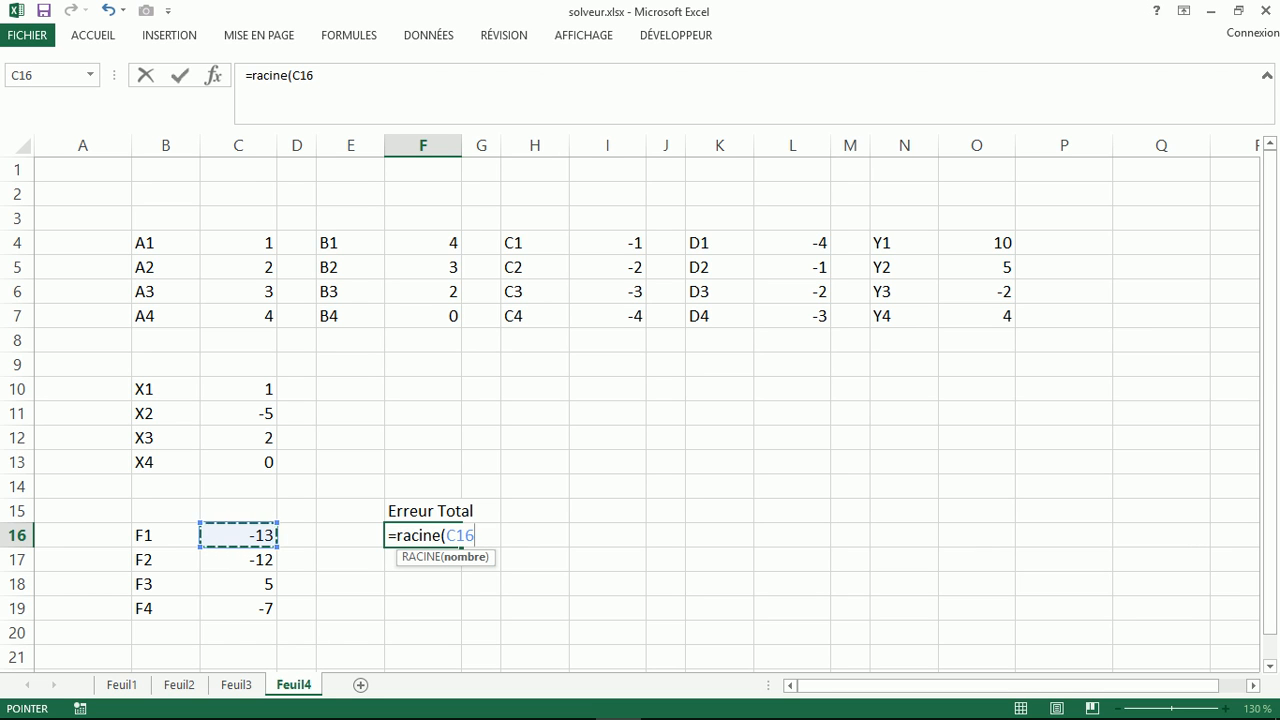
type("^2")
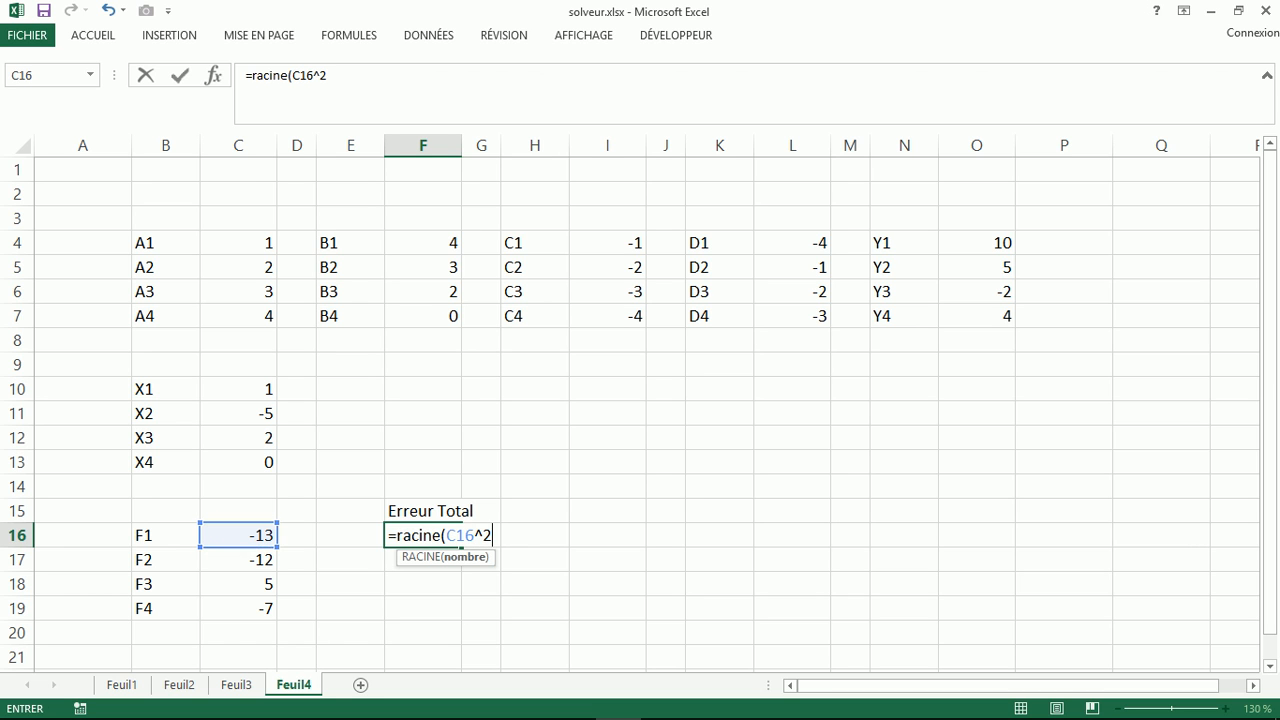
type("+")
left_click(238, 560)
type("^2+")
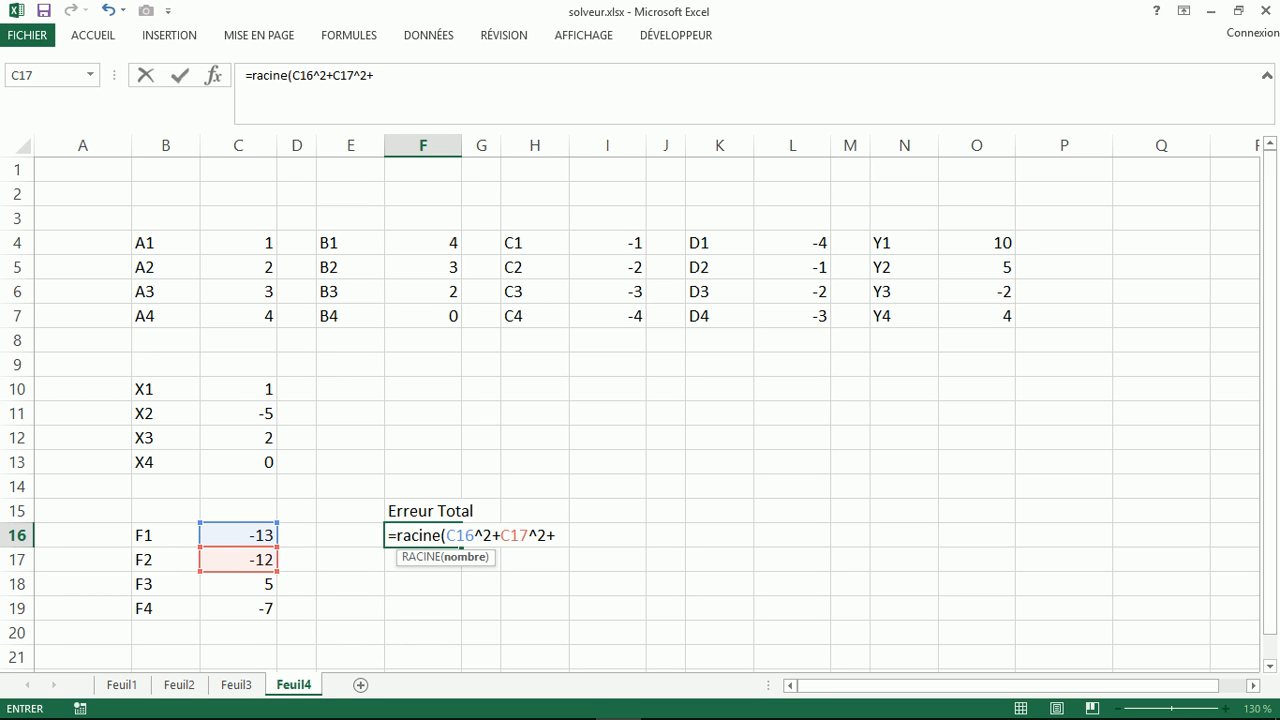
left_click(238, 584)
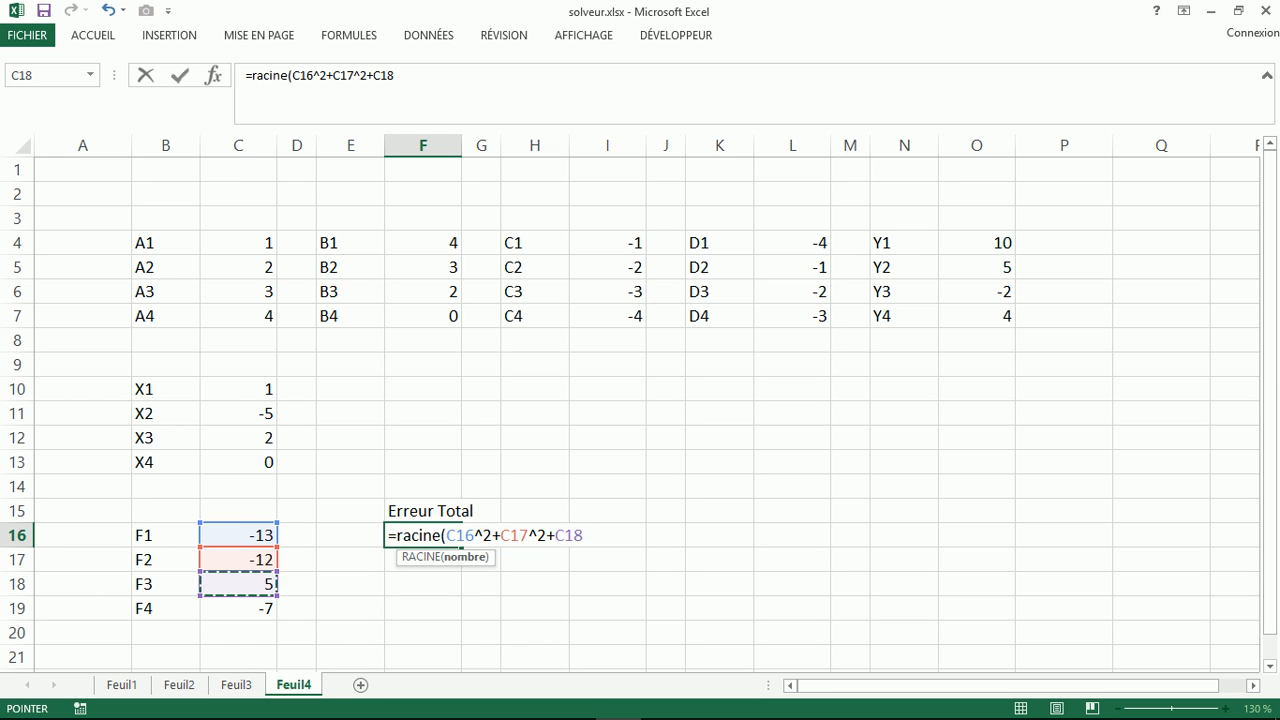
type("^2")
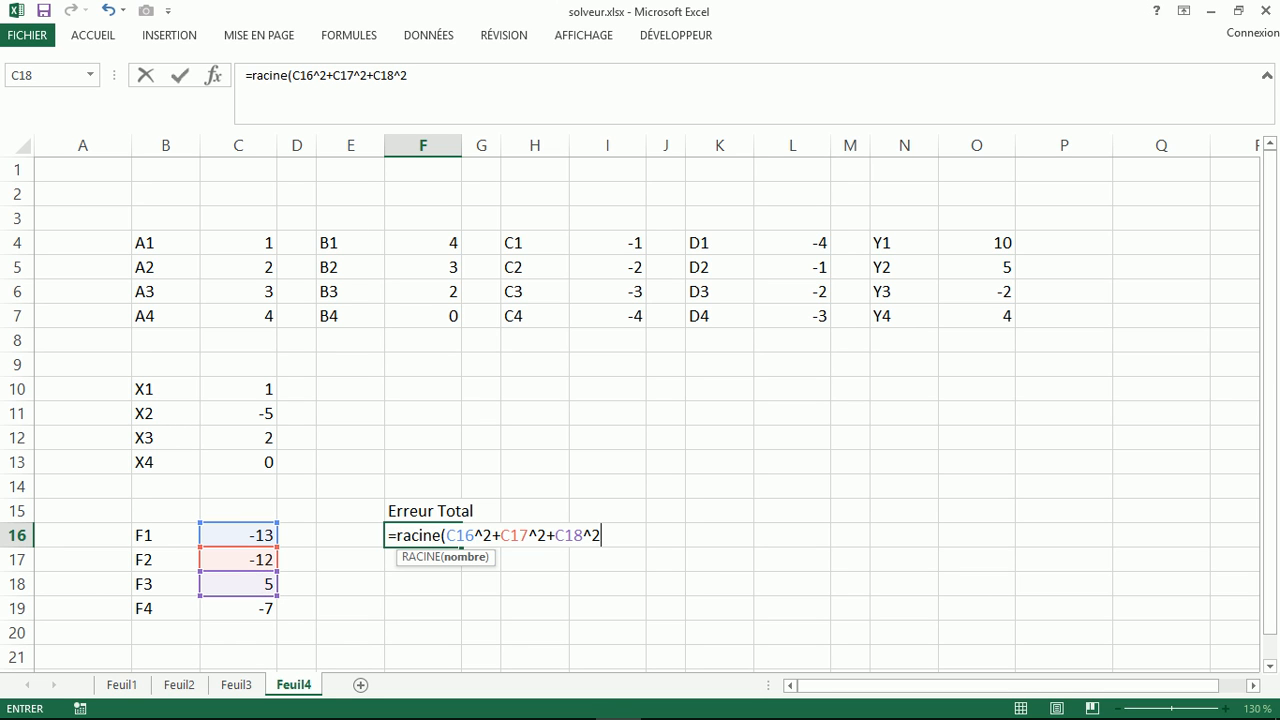
type("+")
left_click(238, 608)
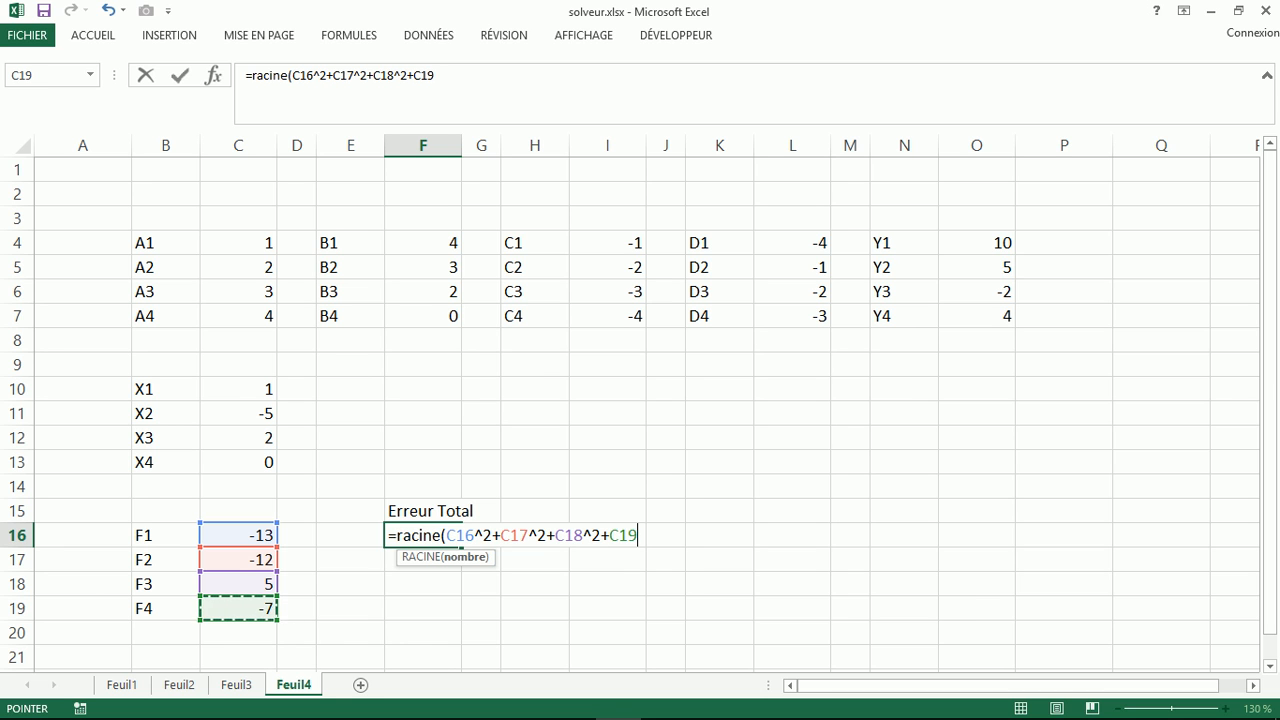
type("^2)")
key("Return")
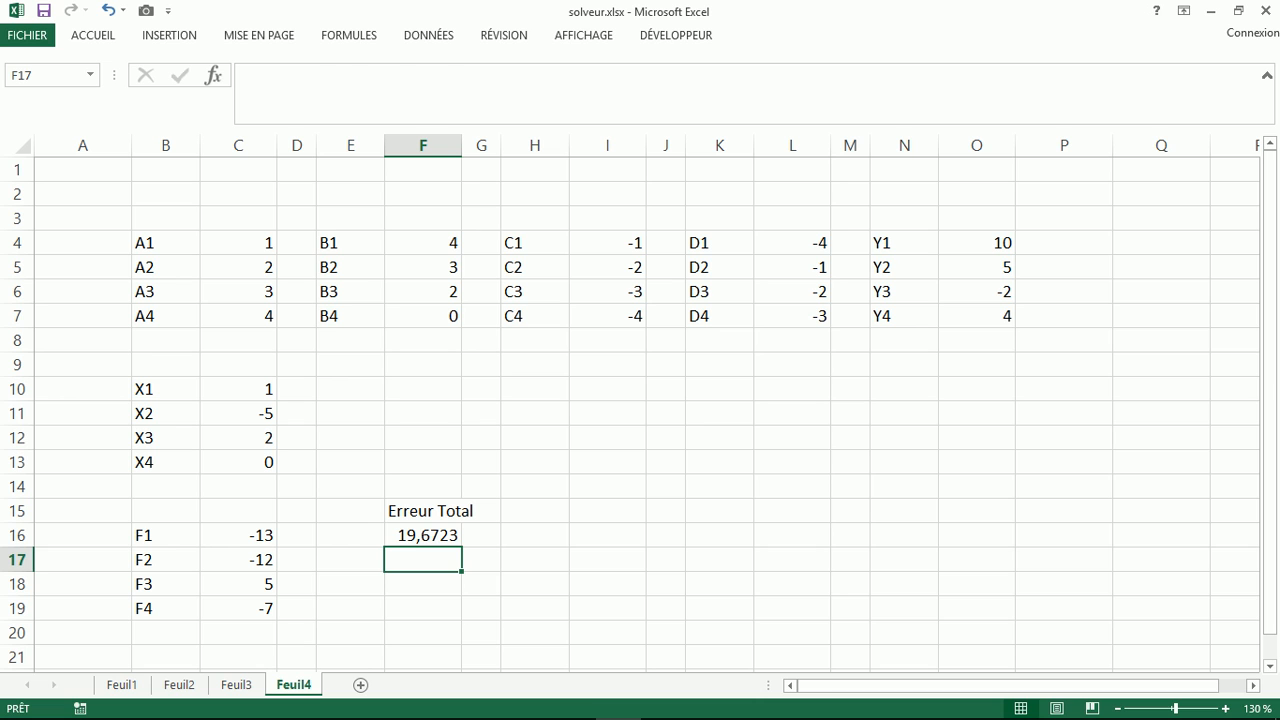
left_click(423, 535)
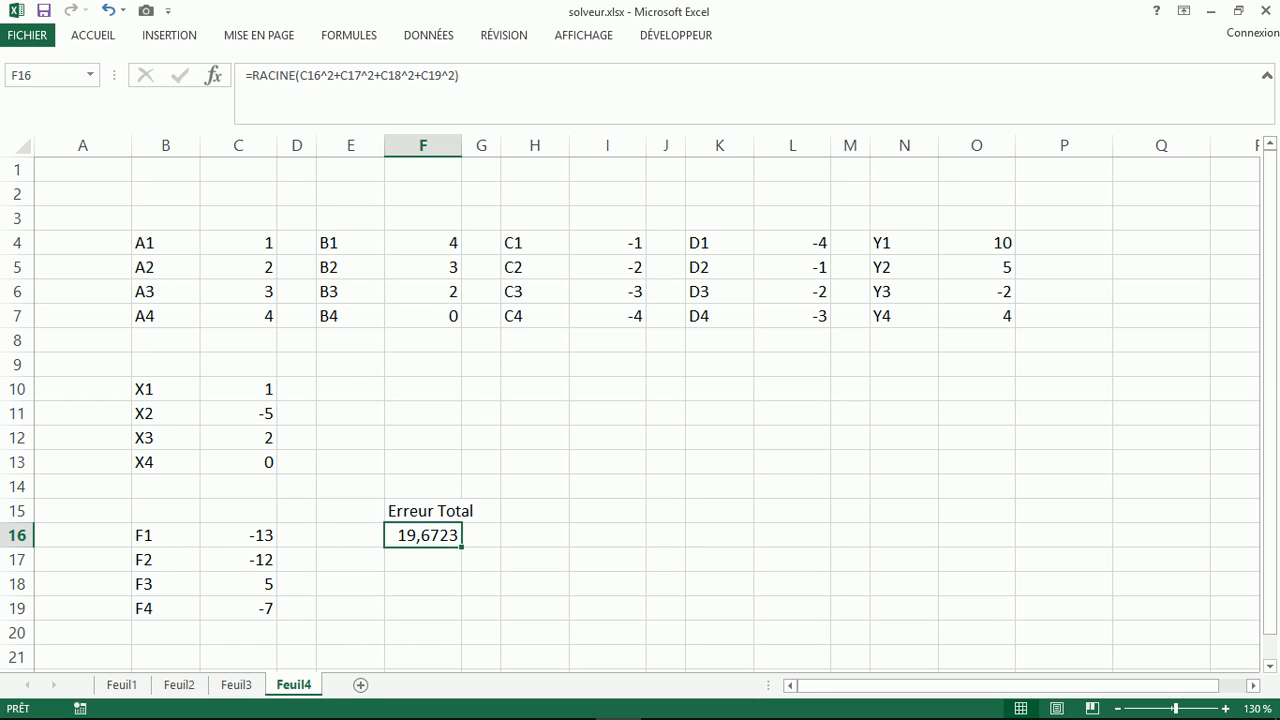
Step: Format the X1 to X4 block in B10:C13 with a dark green fill and bold white text
left_click_drag(238, 389, 238, 462)
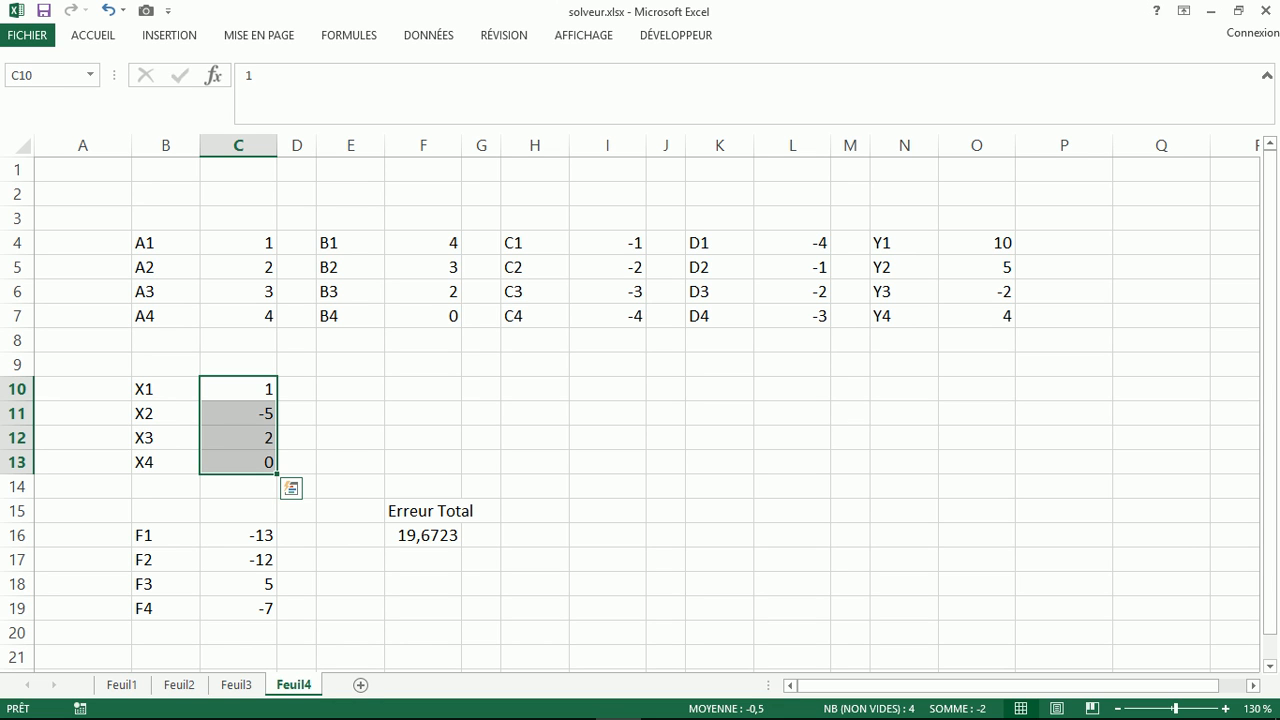
left_click_drag(166, 389, 238, 462)
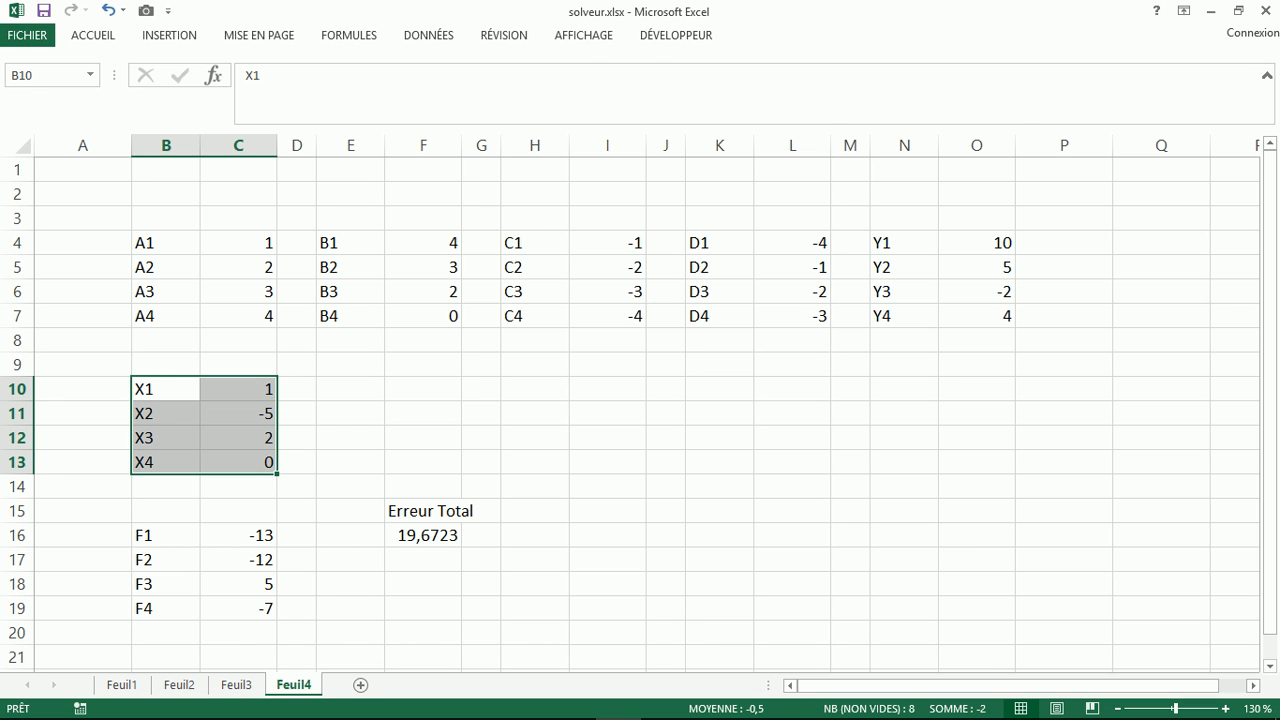
left_click(93, 35)
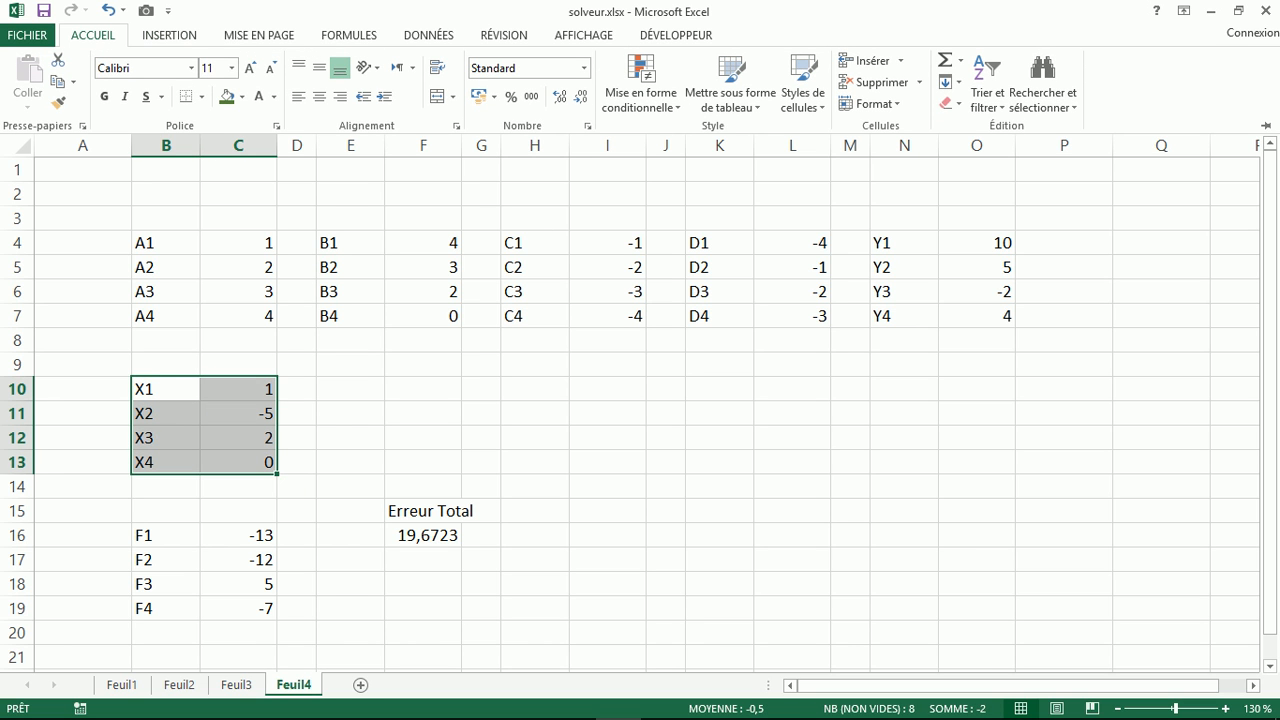
left_click(242, 96)
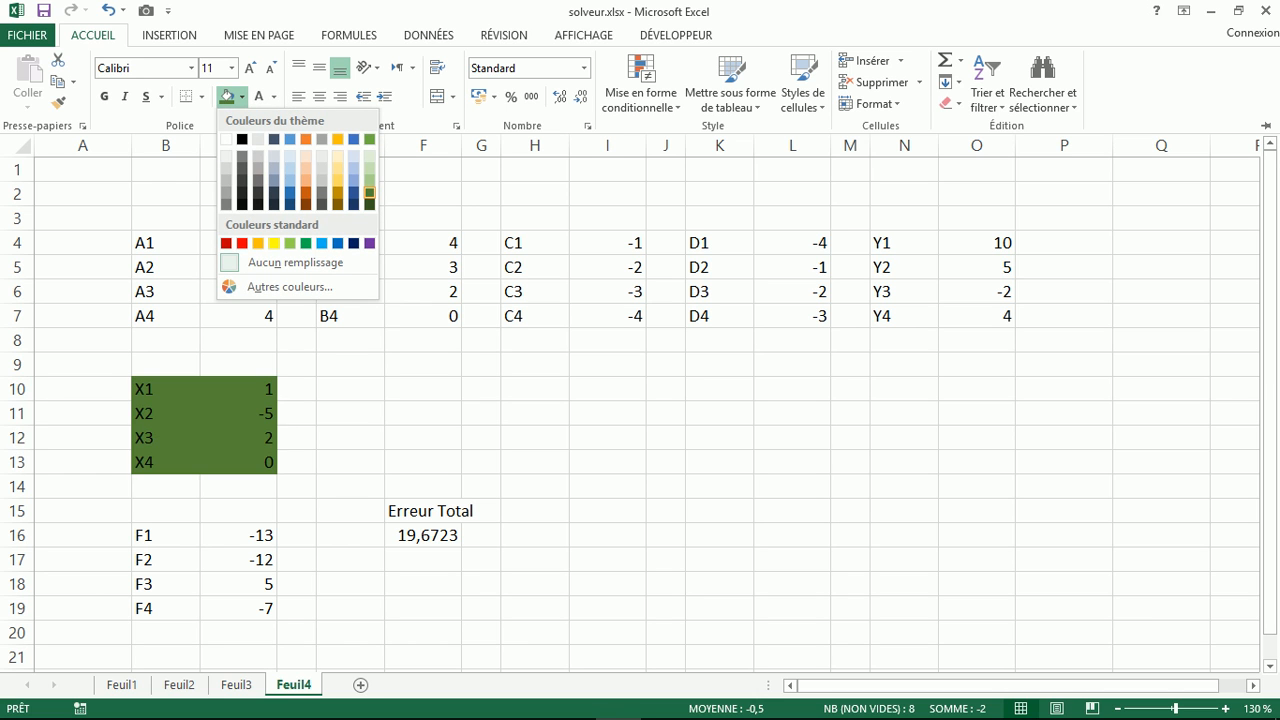
left_click(369, 193)
left_click(259, 96)
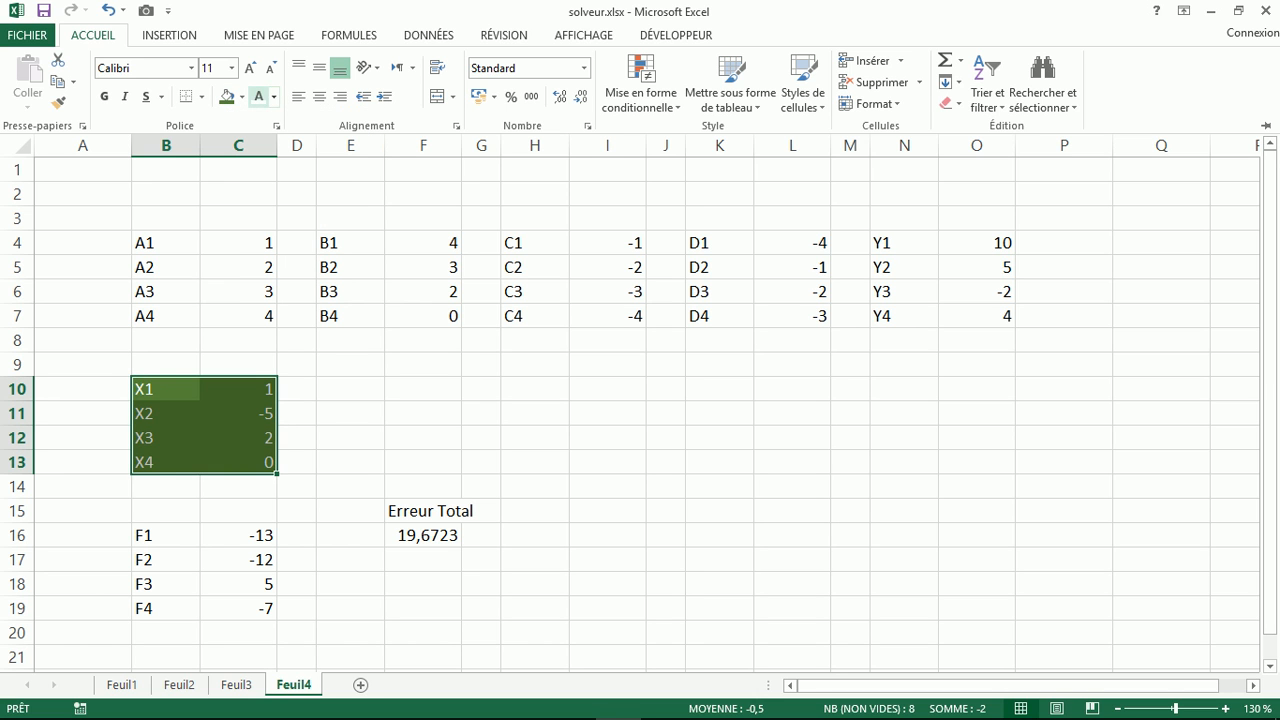
left_click(104, 96)
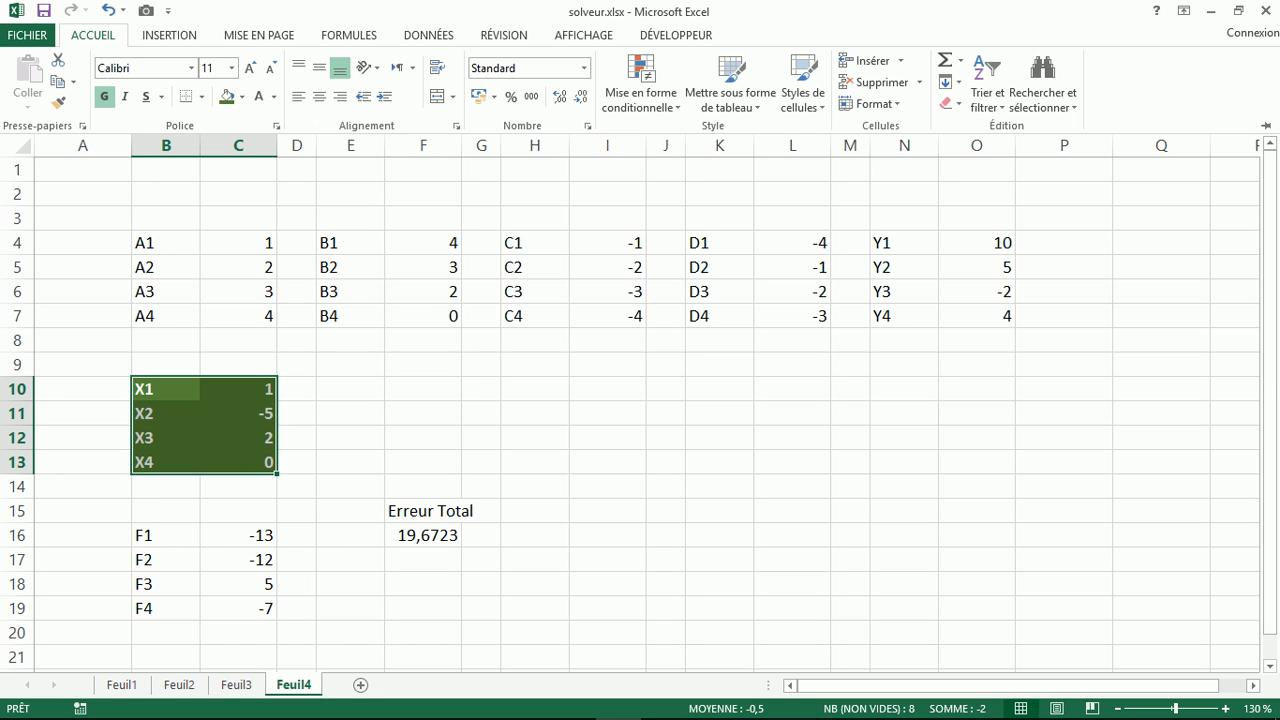
key("Escape")
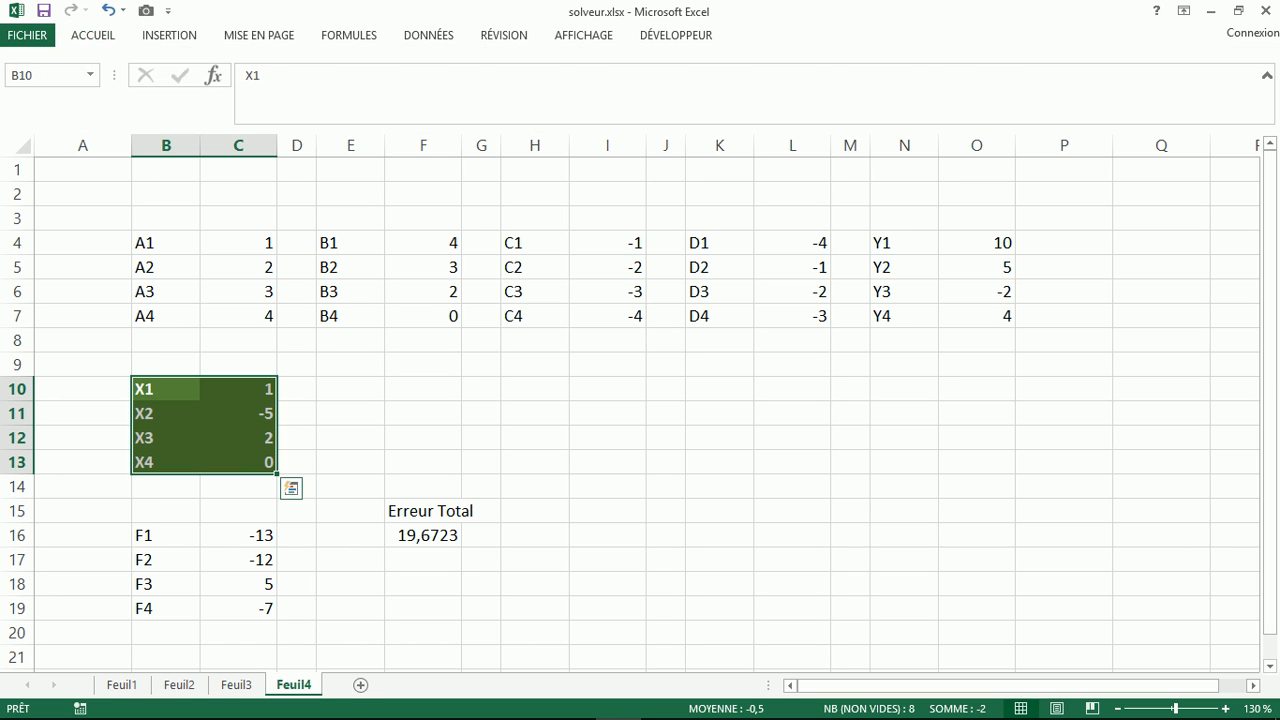
left_click(166, 536)
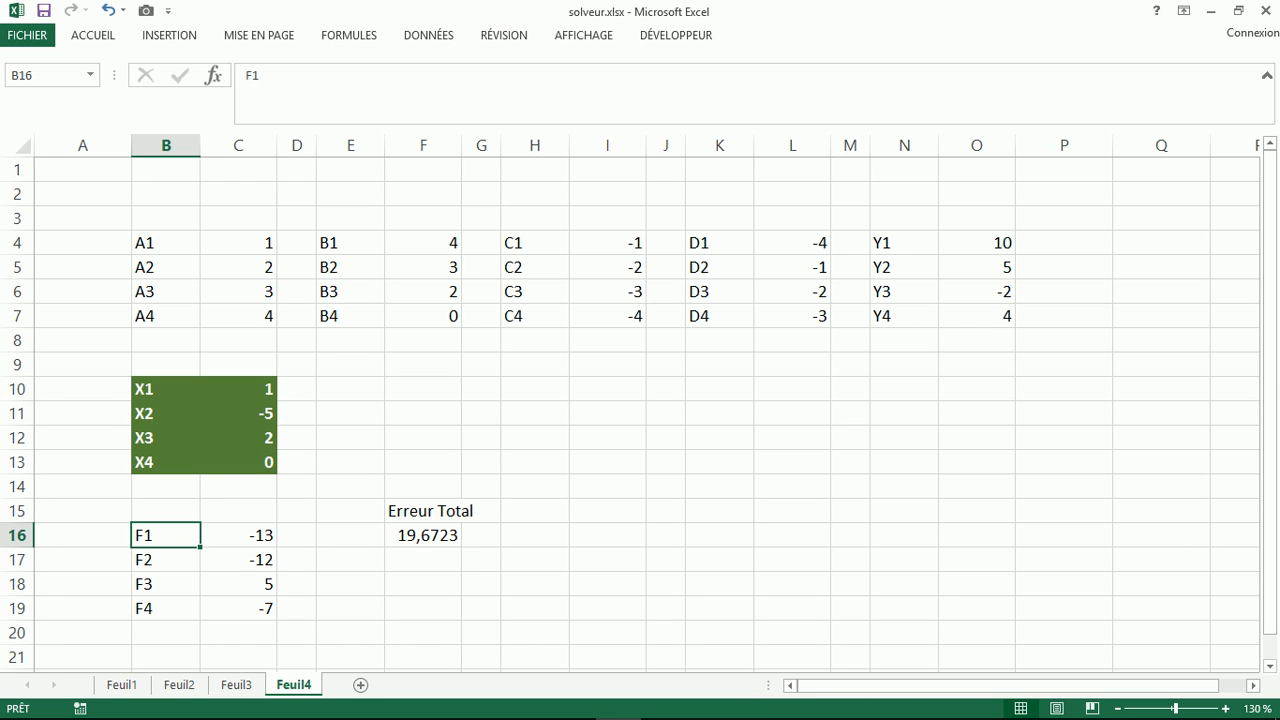
Step: Format the Erreur Total cells F15:F16 with a red fill and bold white text
left_click_drag(423, 511, 424, 536)
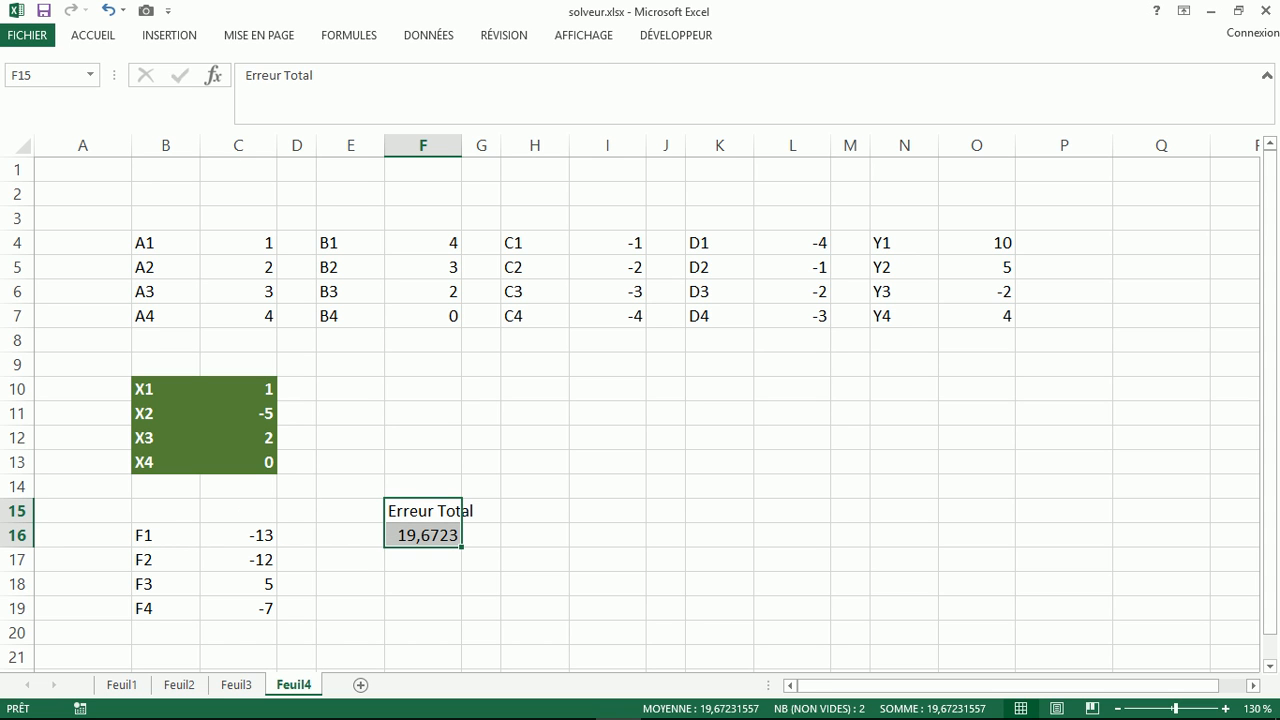
left_click(93, 35)
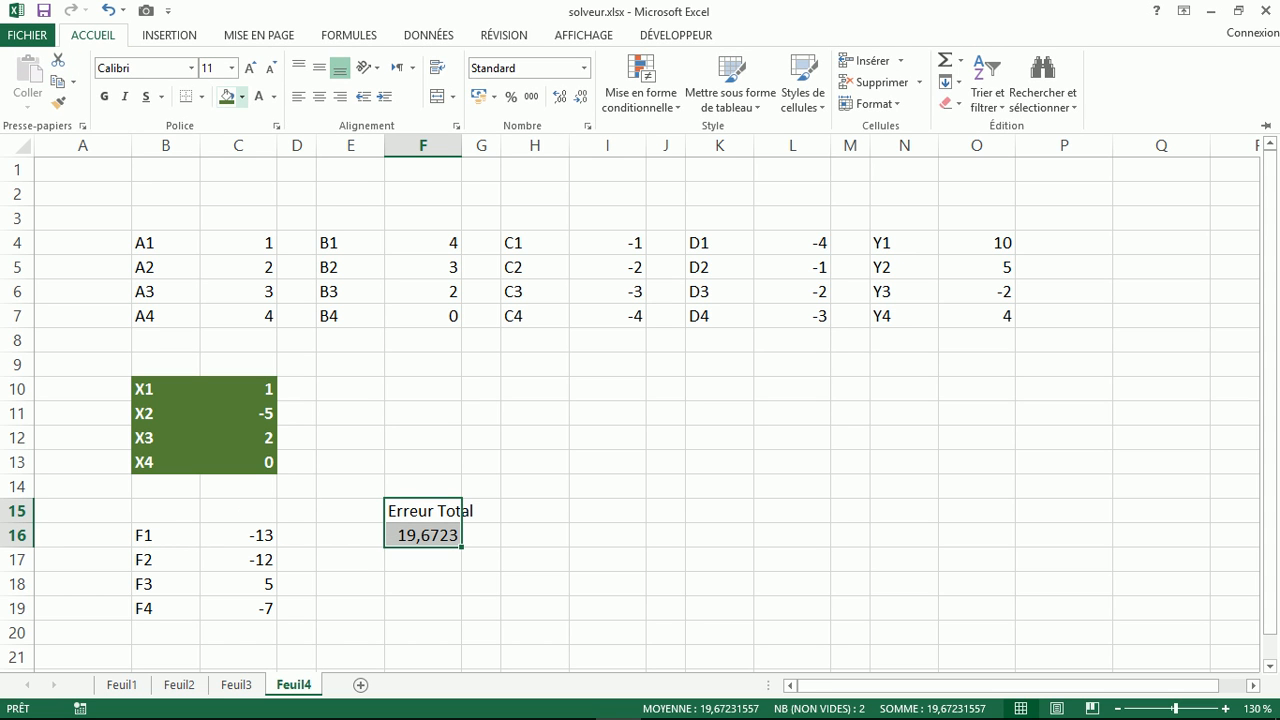
left_click(242, 96)
left_click(242, 243)
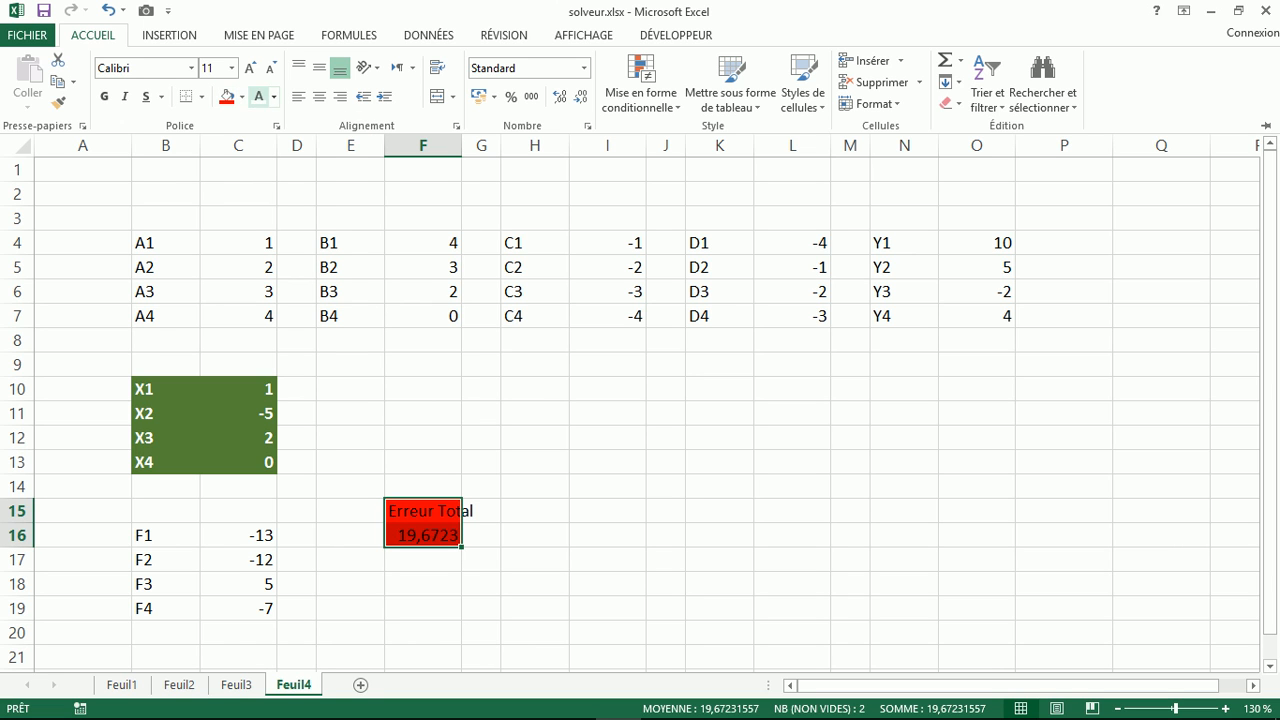
left_click(259, 97)
left_click(104, 96)
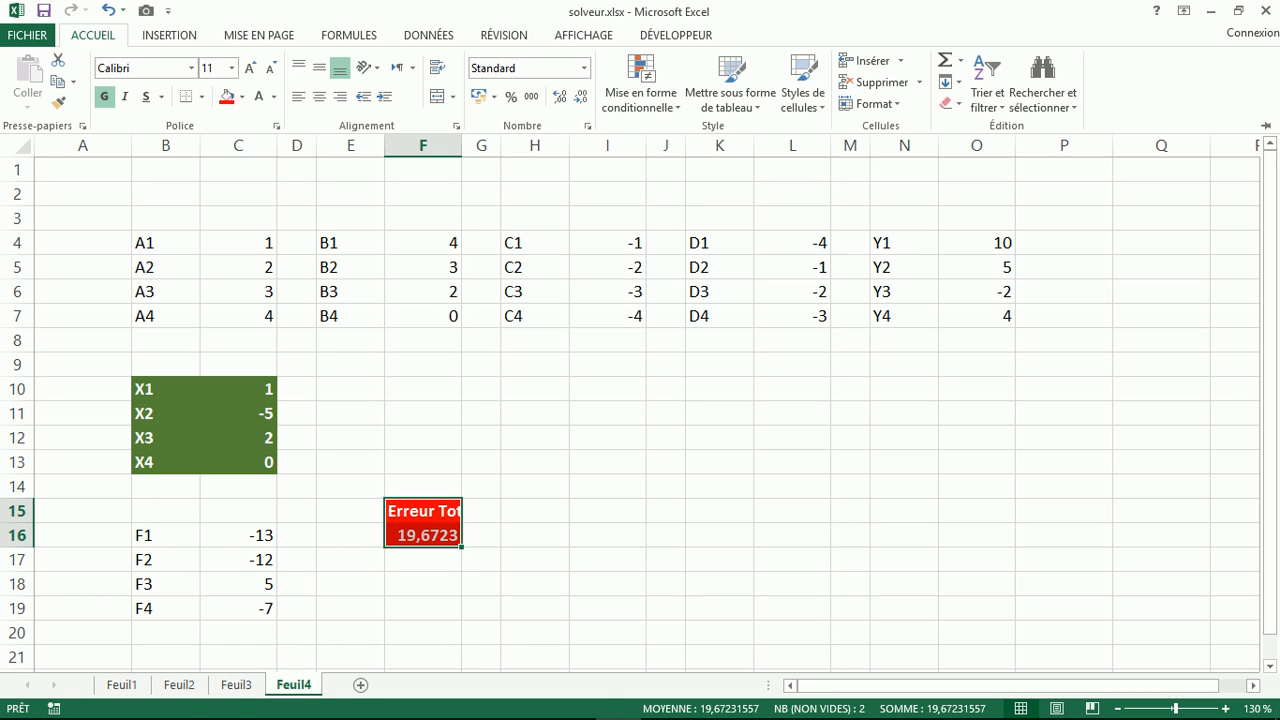
mouse_move(711, 708)
left_click(756, 702)
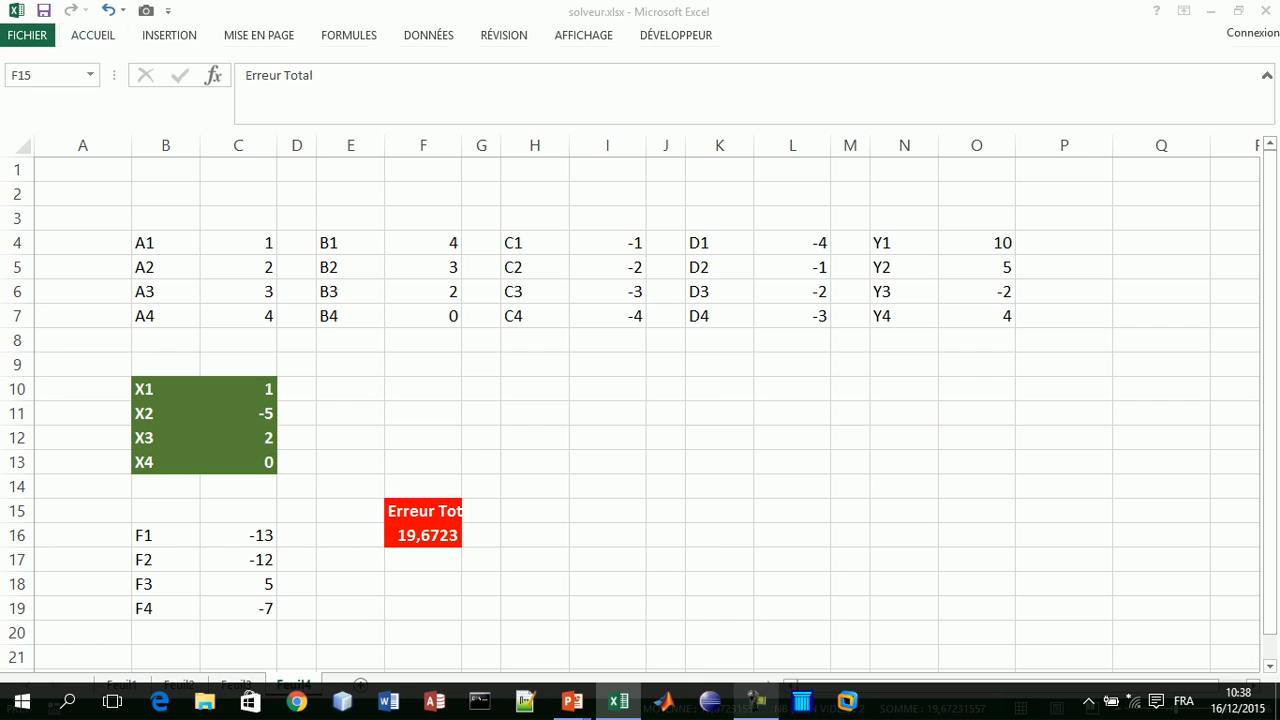
left_click(1191, 650)
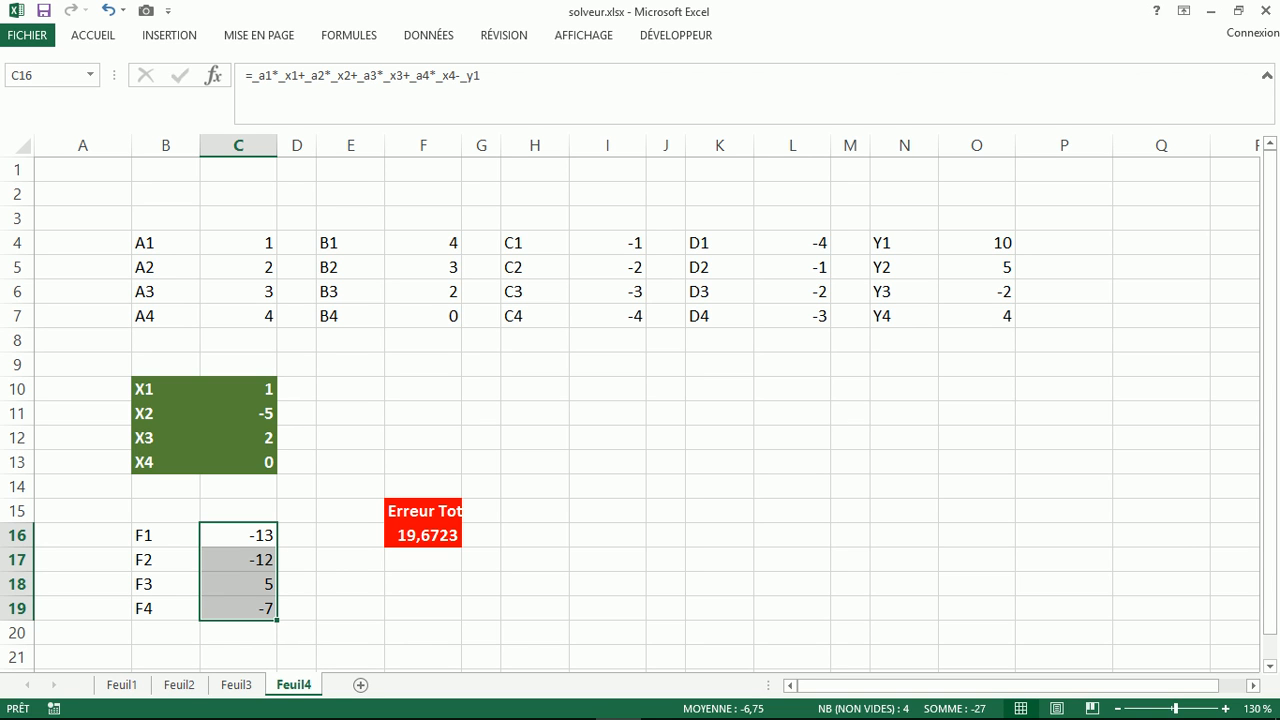
Step: Examine the F1 formula in C16 and the A1 to A4 coefficients it references
left_click(238, 536)
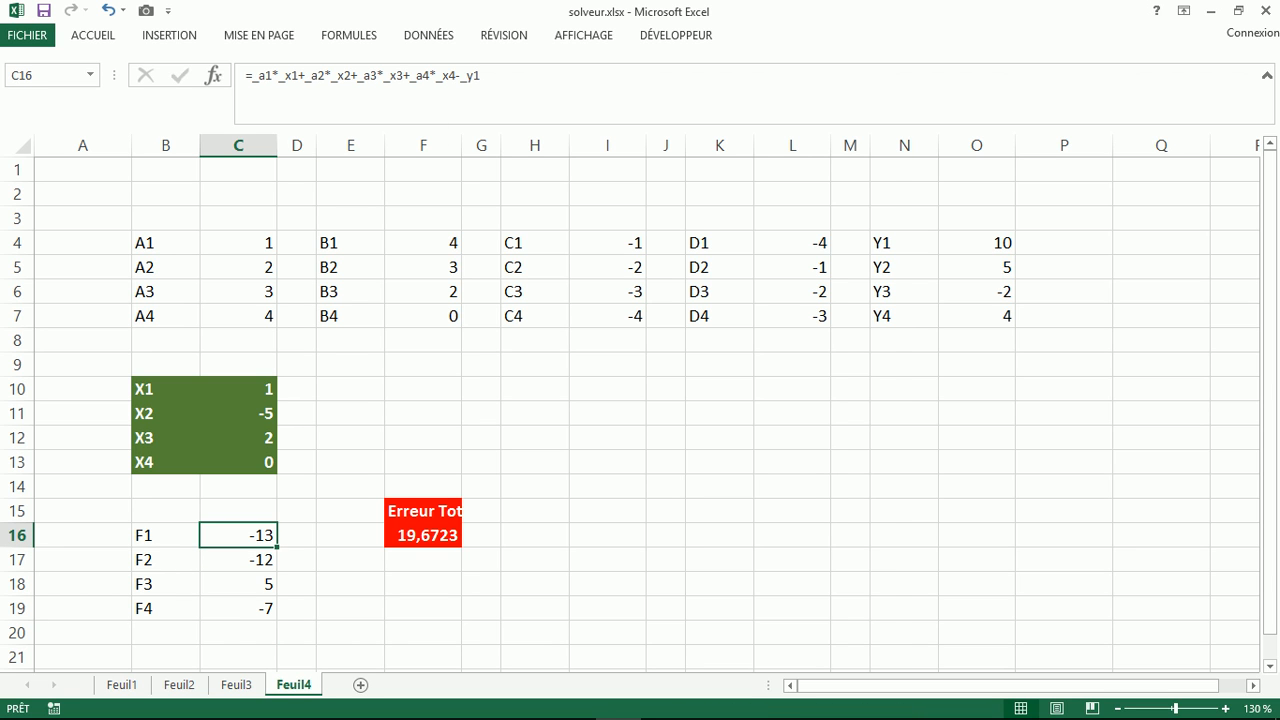
left_click(1225, 708)
left_click(1225, 708)
left_click(1225, 708)
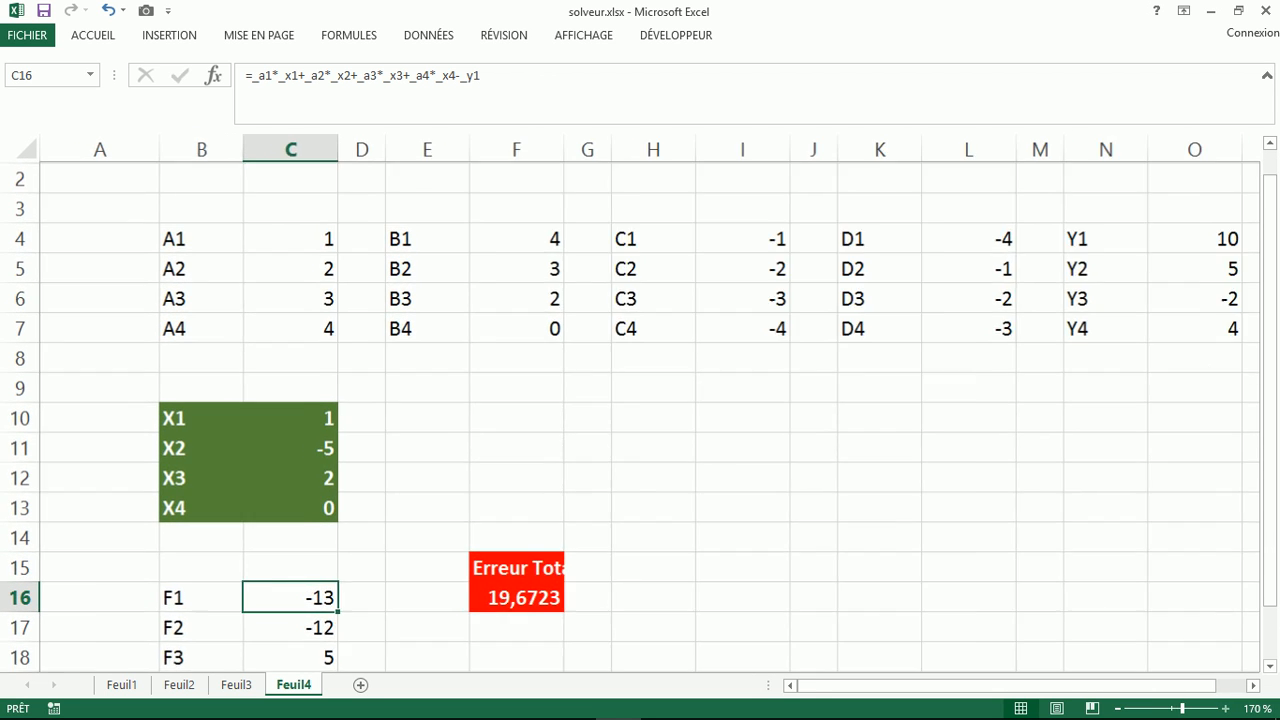
left_click(1225, 708)
left_click(1225, 708)
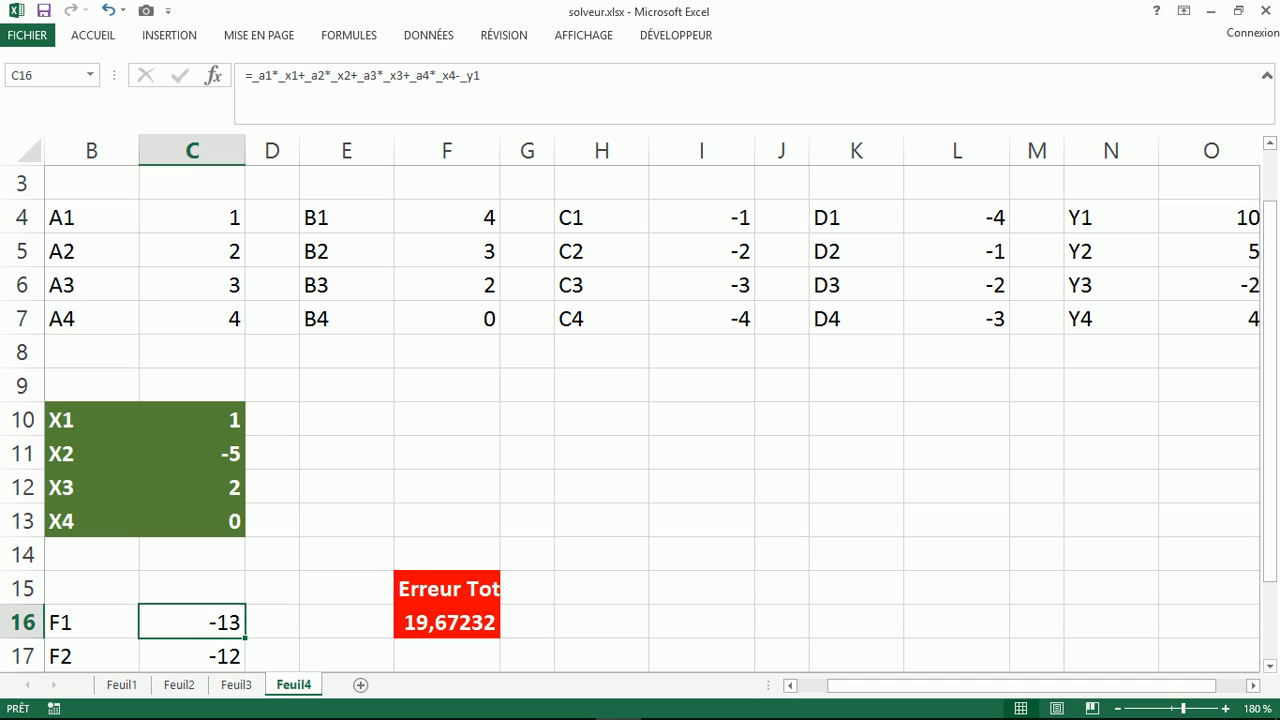
left_click(305, 75)
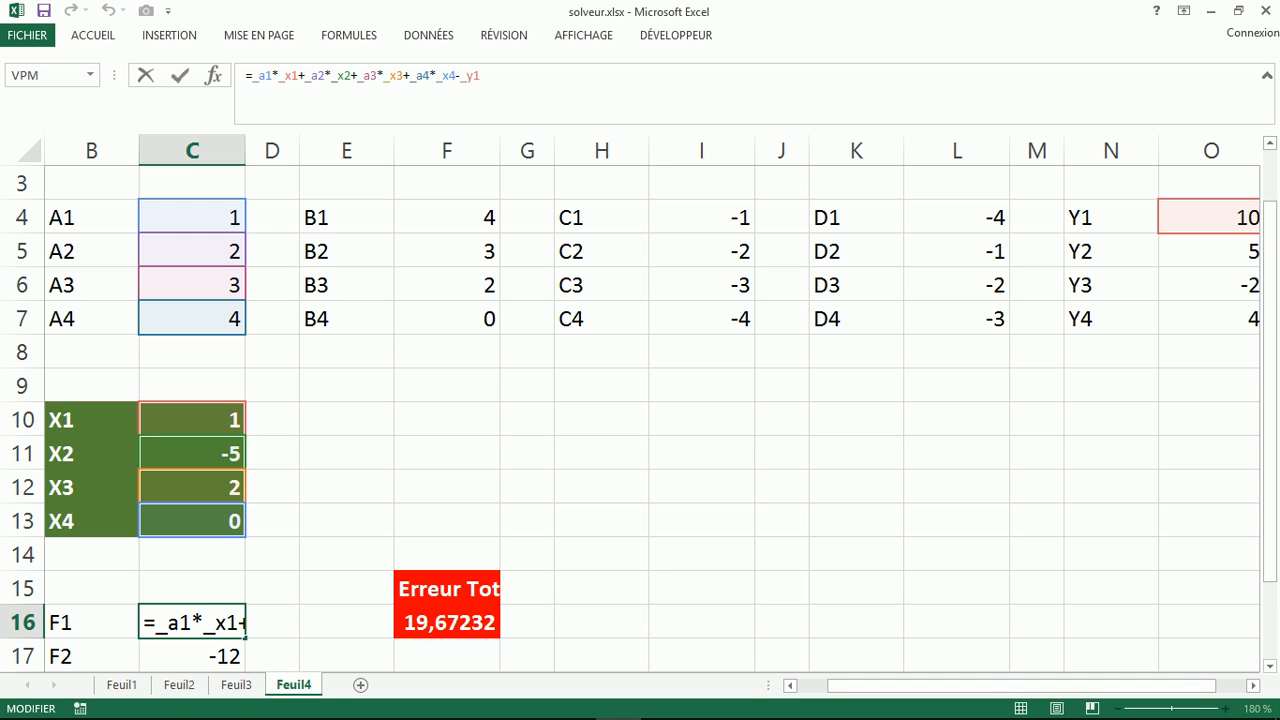
left_click(204, 622)
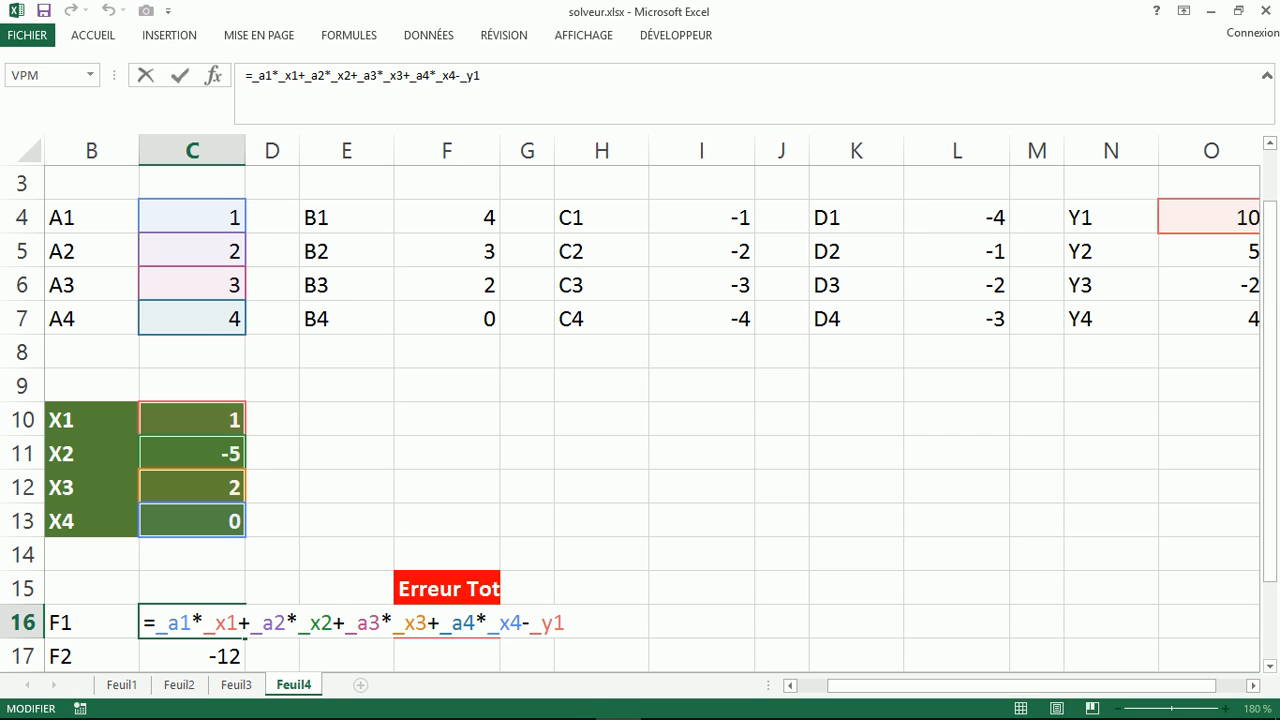
mouse_move(572, 702)
left_click(179, 622)
key("Escape")
left_click_drag(192, 218, 192, 319)
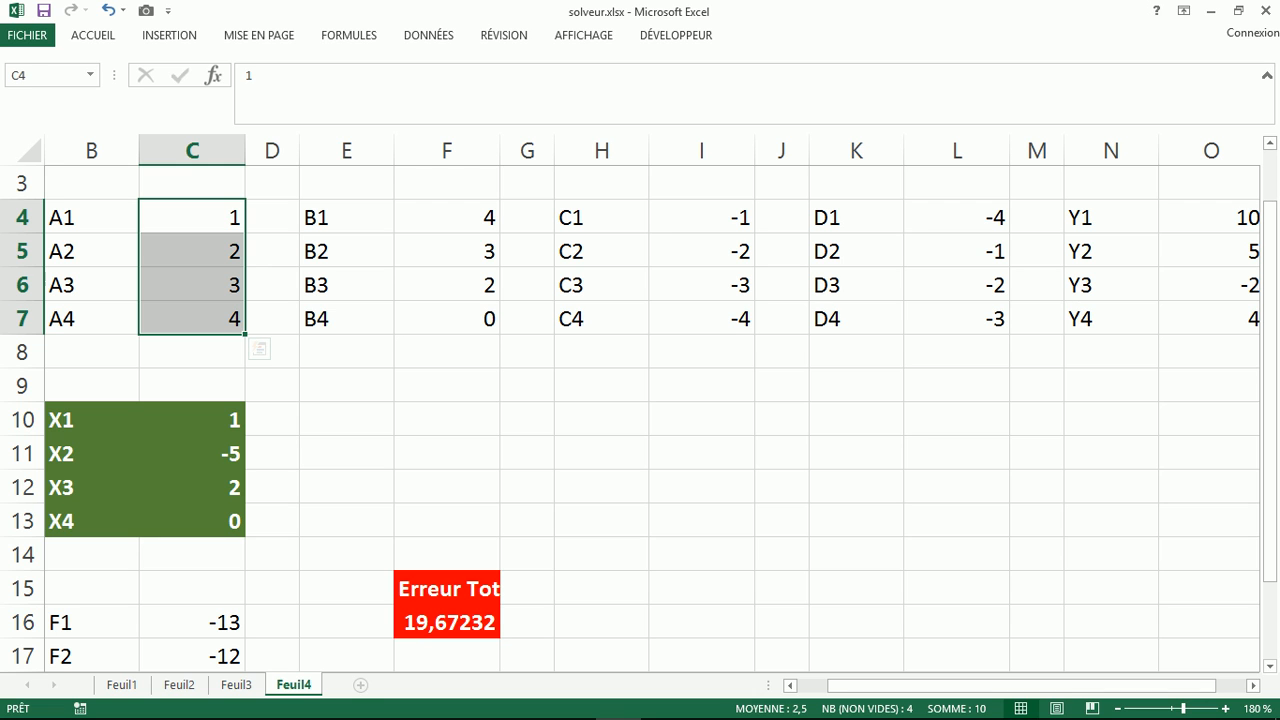
left_click(22, 554)
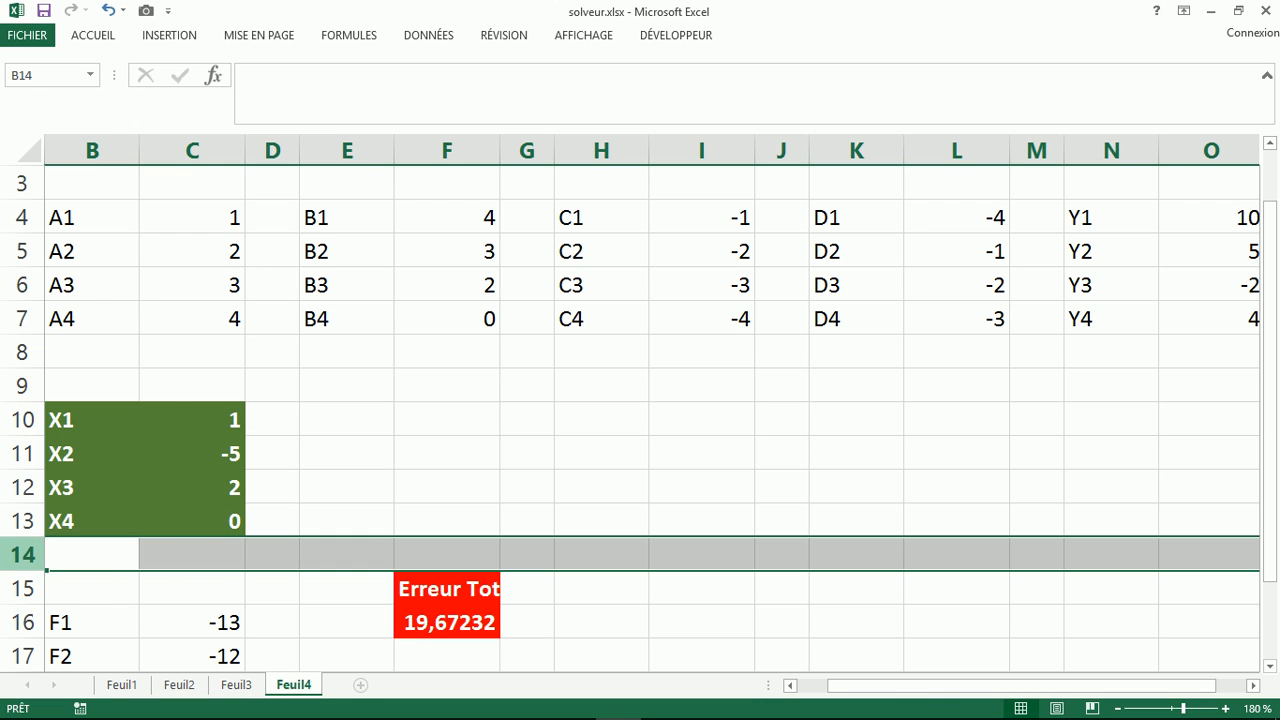
right_click(22, 554)
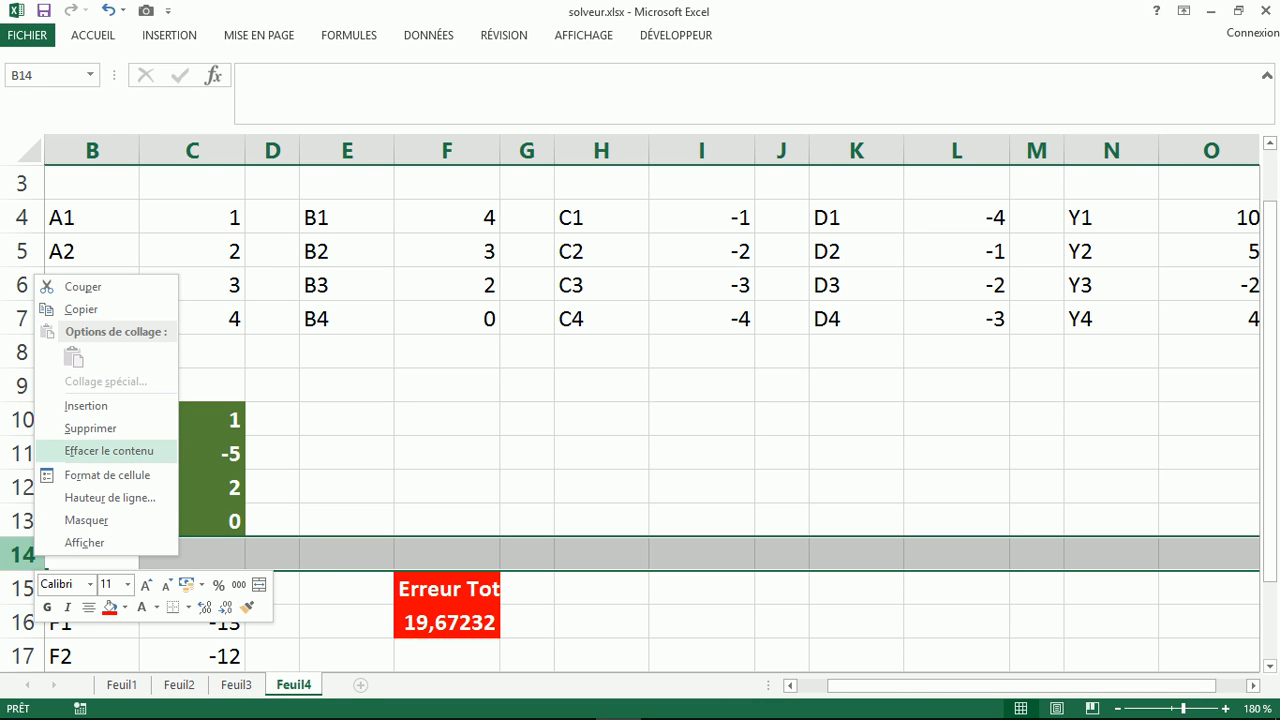
left_click(109, 451)
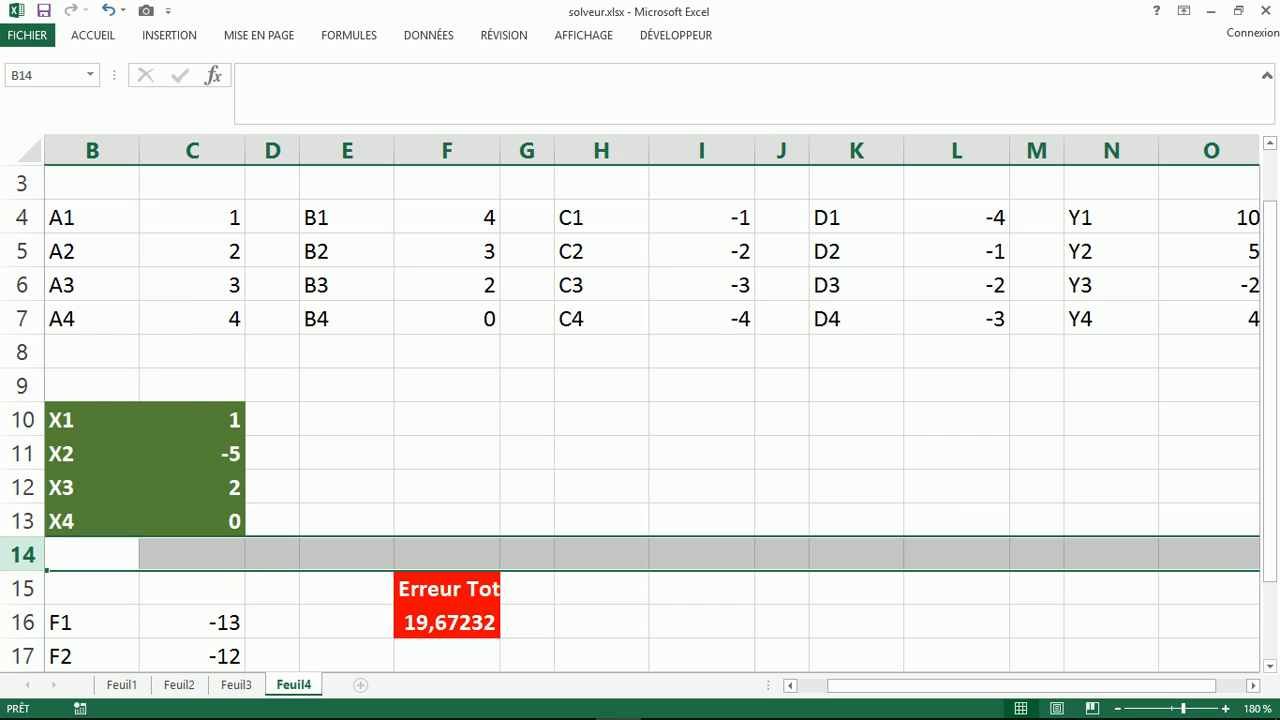
left_click(347, 419)
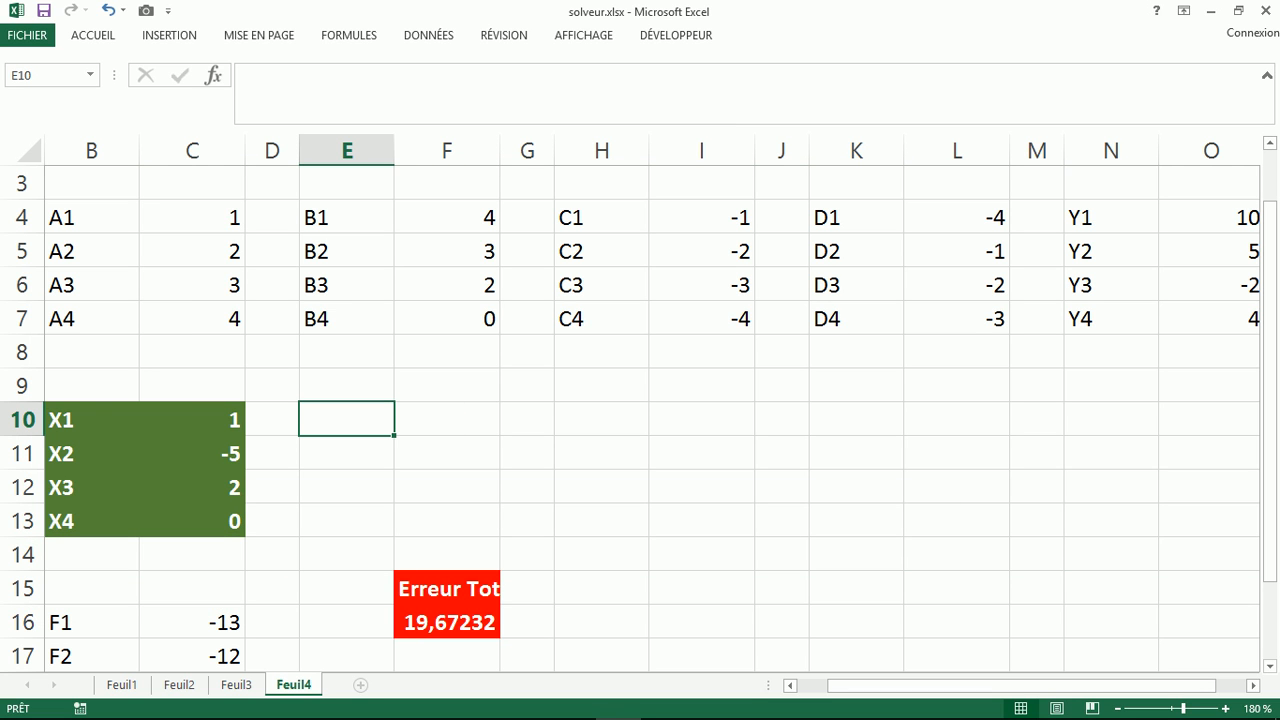
Step: Review the residual formulas of F1 to F4 in C16:C19 one after another
left_click(192, 622)
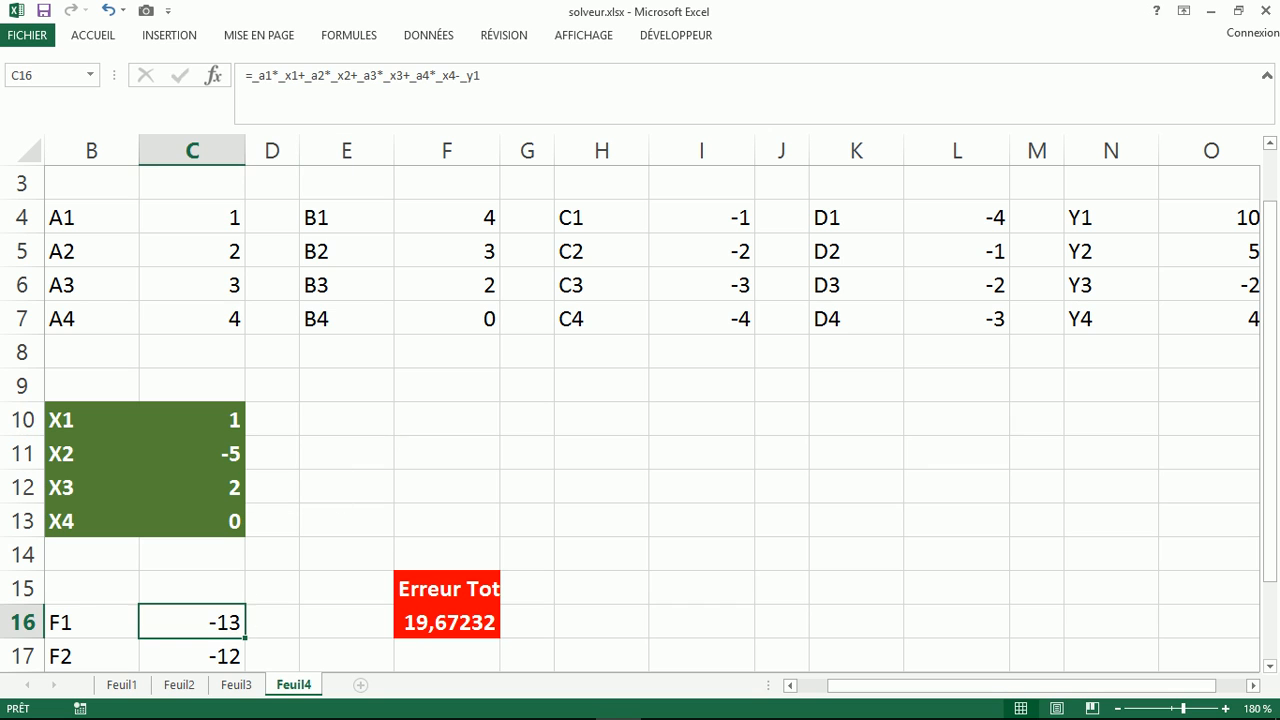
left_click(292, 76)
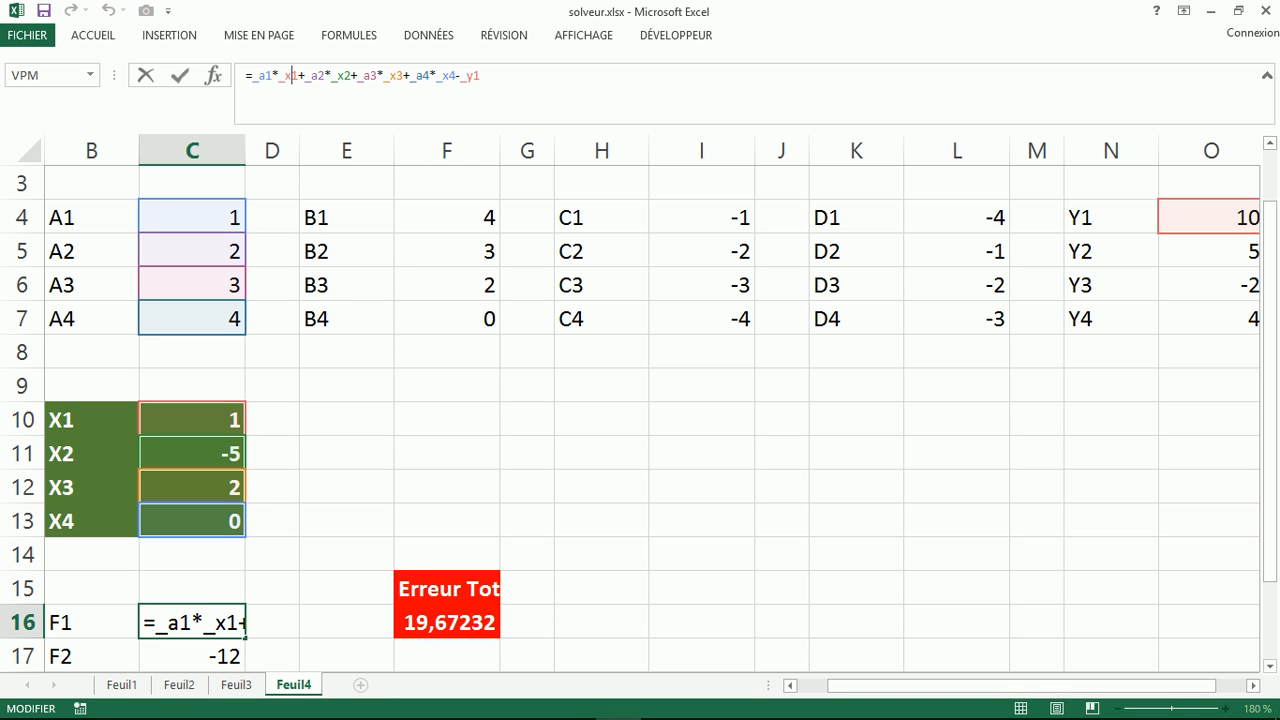
left_click(192, 622)
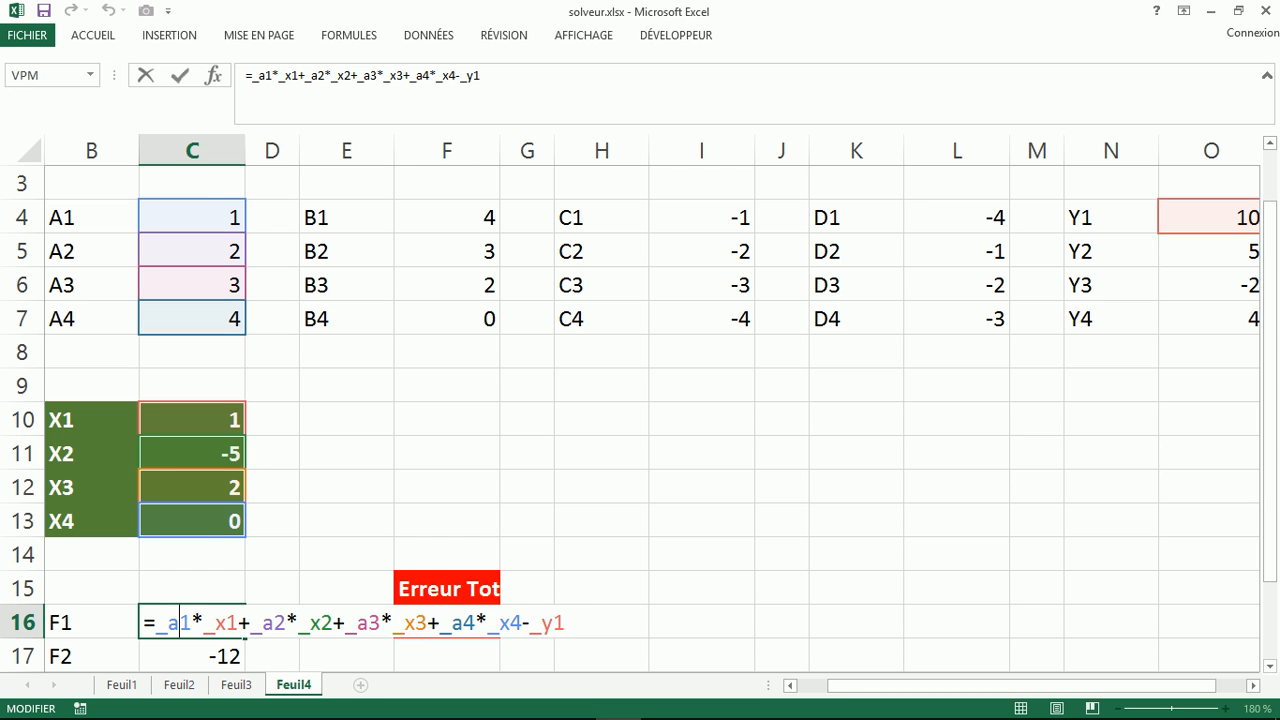
key("Escape")
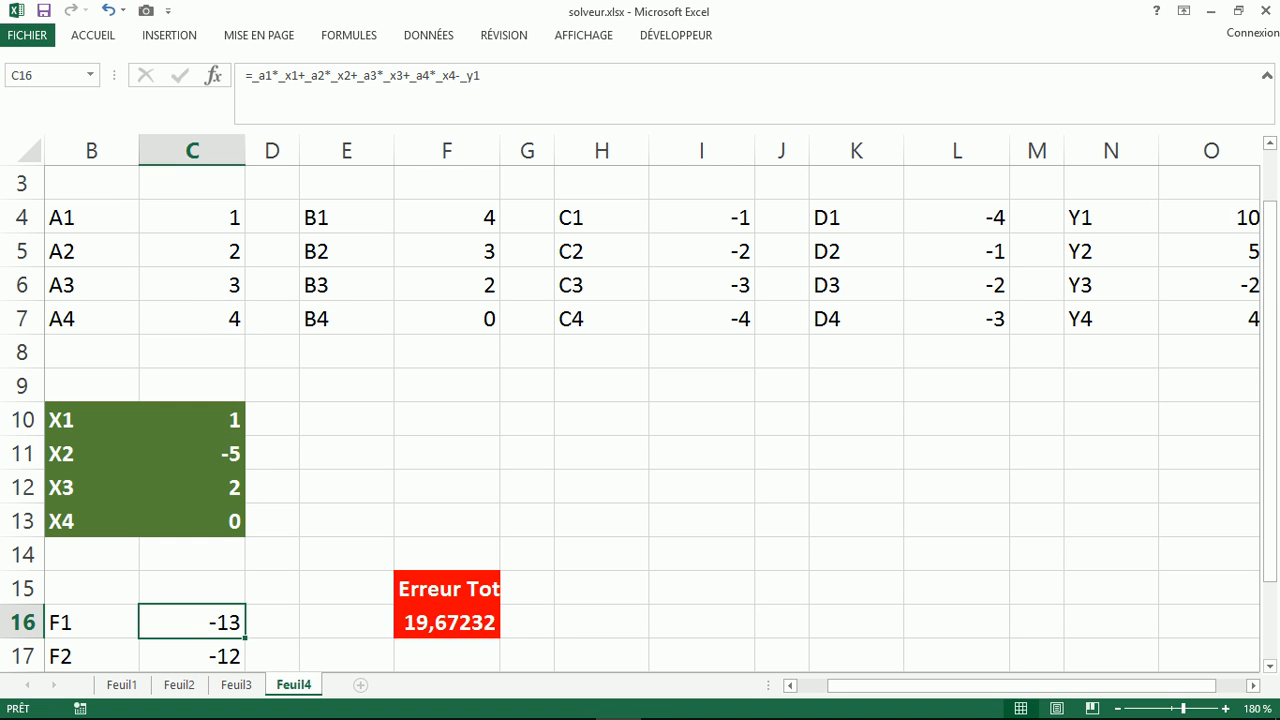
key("Down")
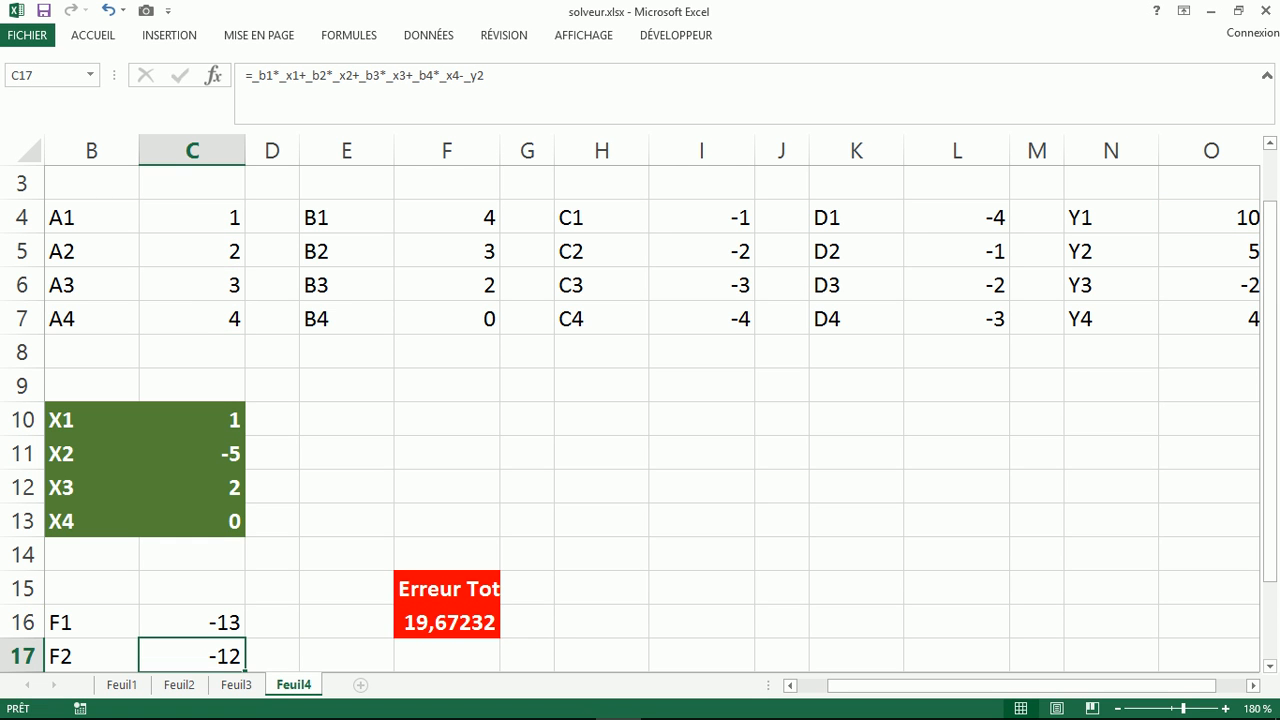
key("Down")
key("Down")
key("Down")
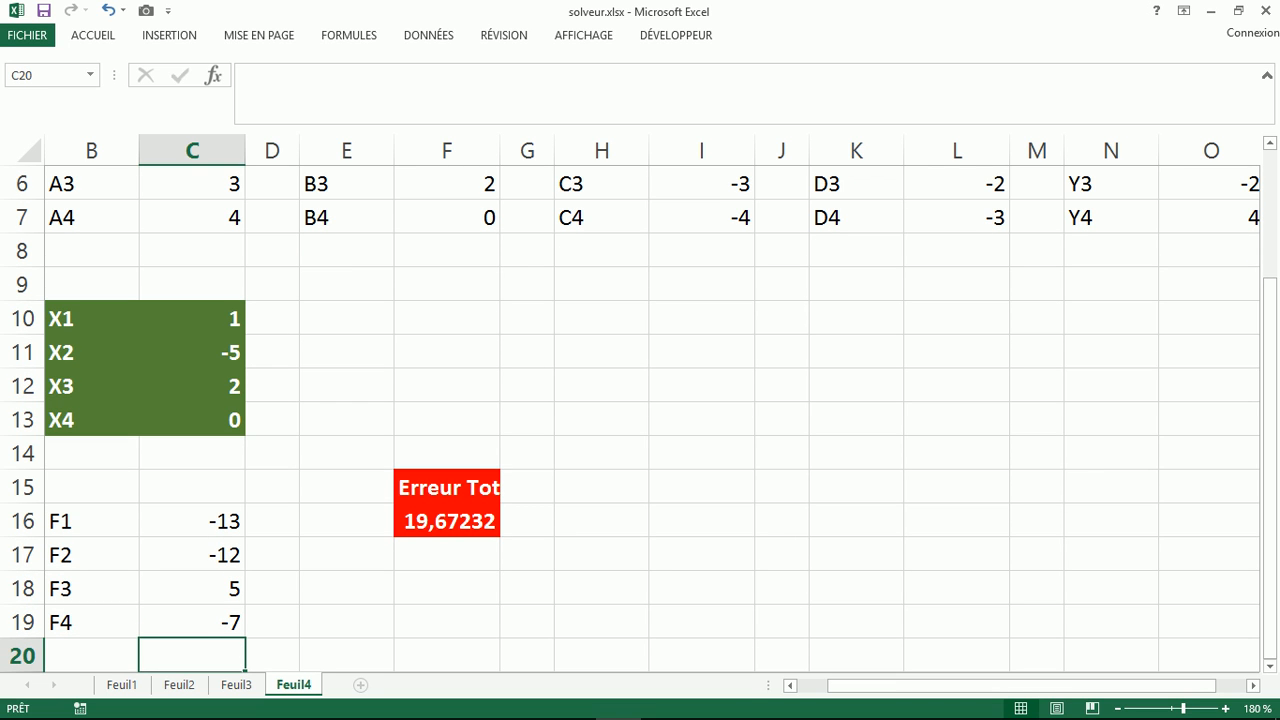
key("Up")
key("Up")
key("Up")
key("Up")
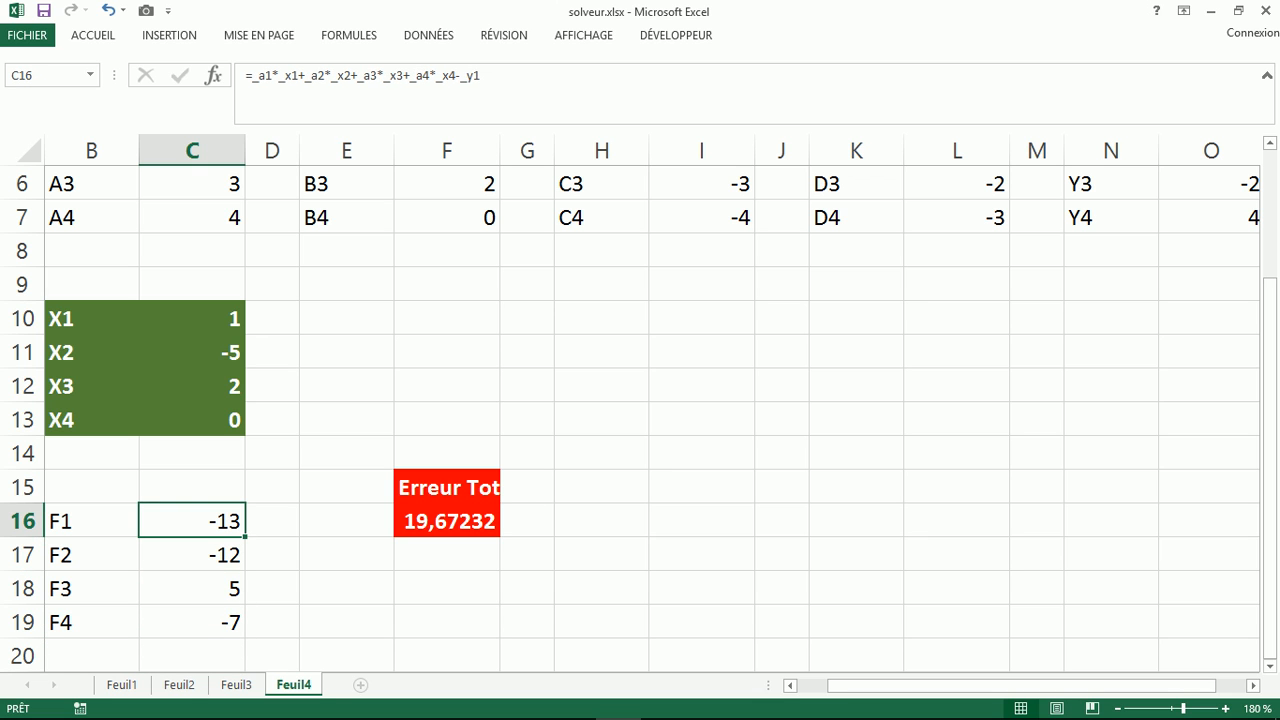
Step: Examine the total error formula in F16 and the residual cells it references
key("Right")
key("Right")
key("Right")
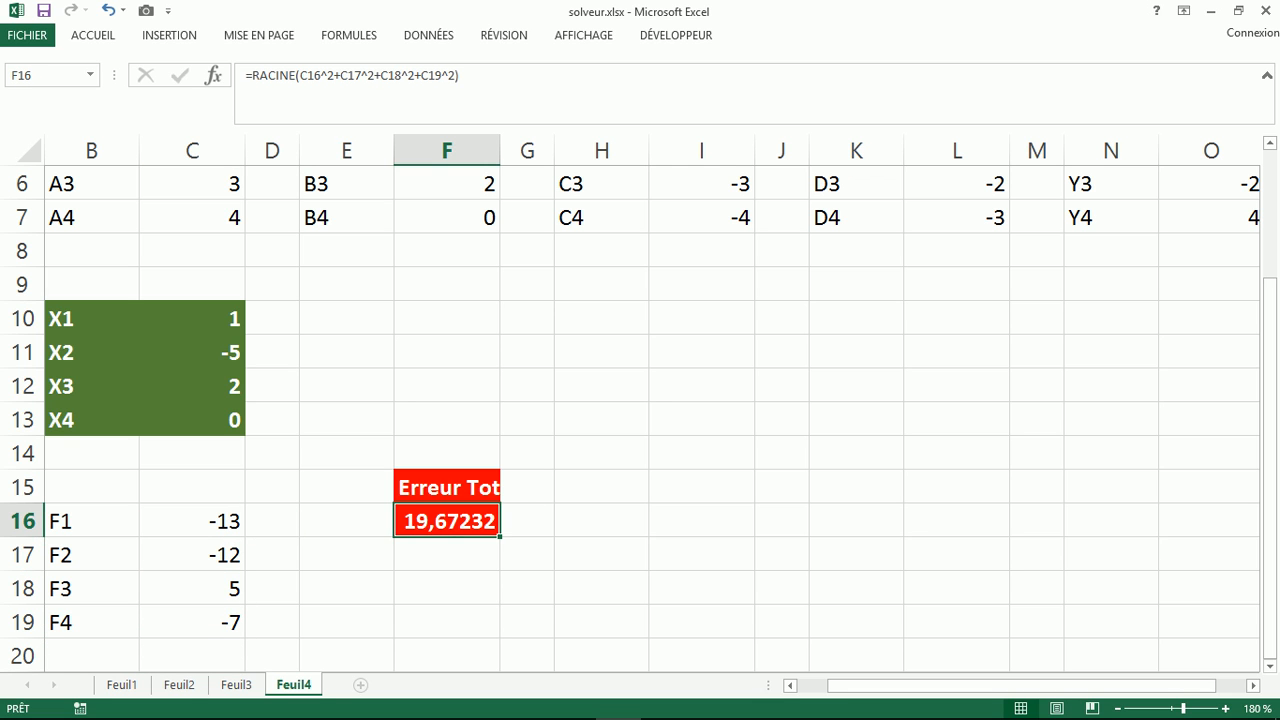
left_click(320, 75)
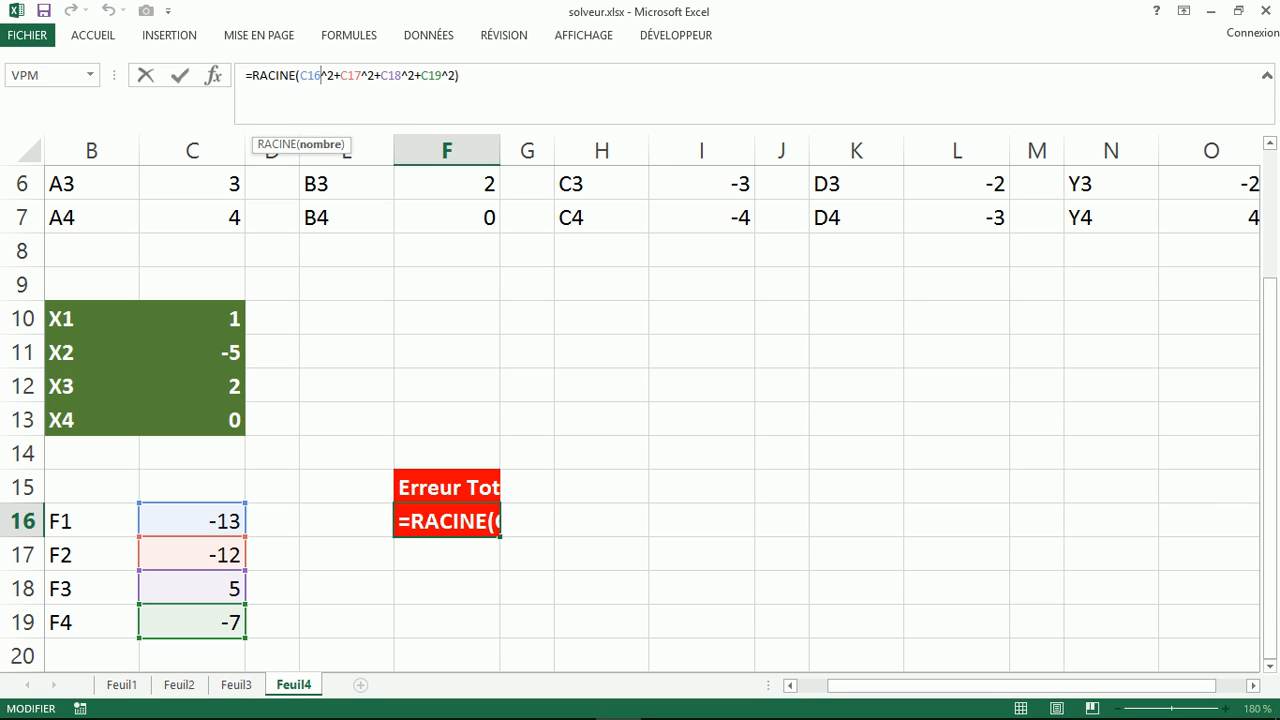
left_click(495, 521)
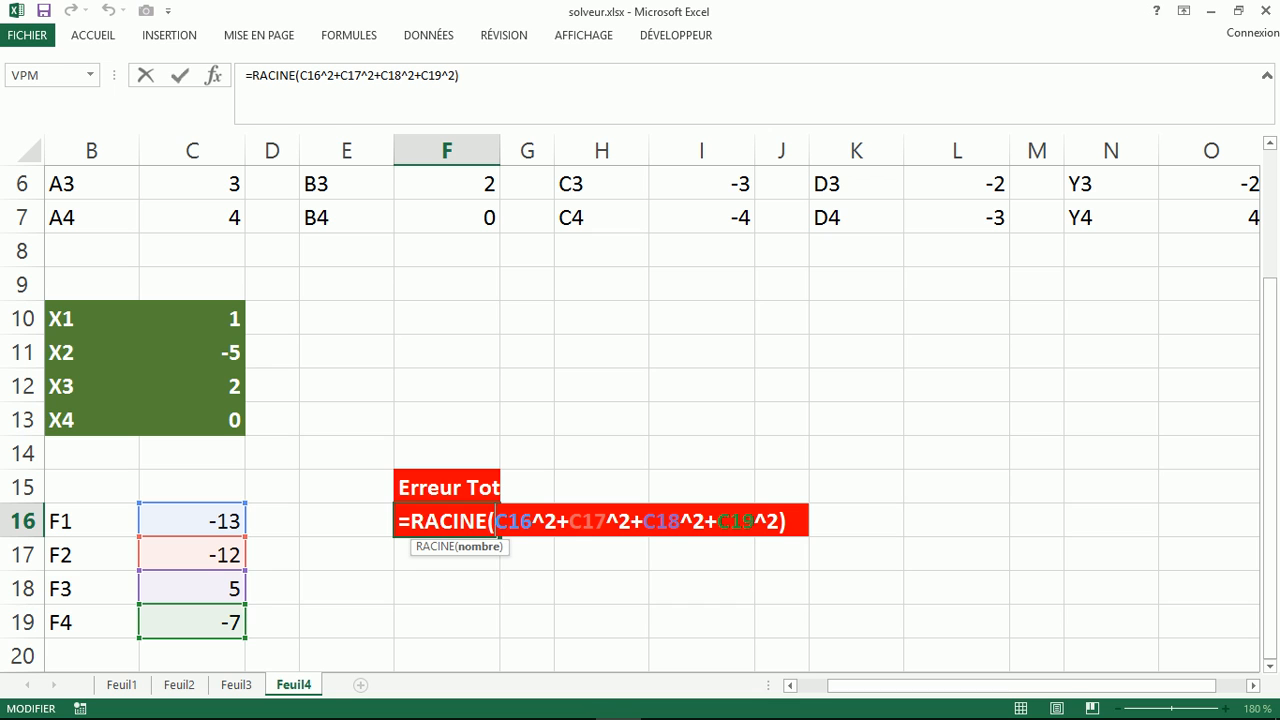
key("ctrl+Return")
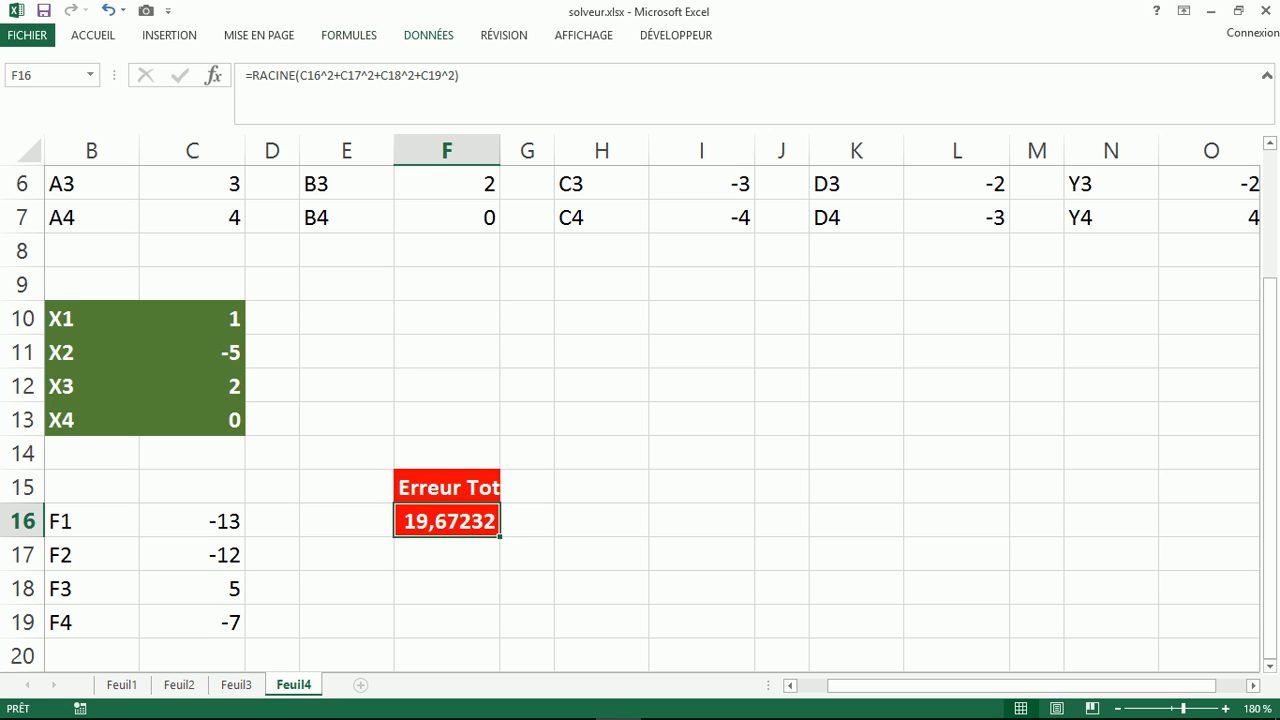
Step: Set up Solver to bring the total error in F16 to a value of 0 by changing C10:C13
left_click(429, 35)
left_click(1121, 61)
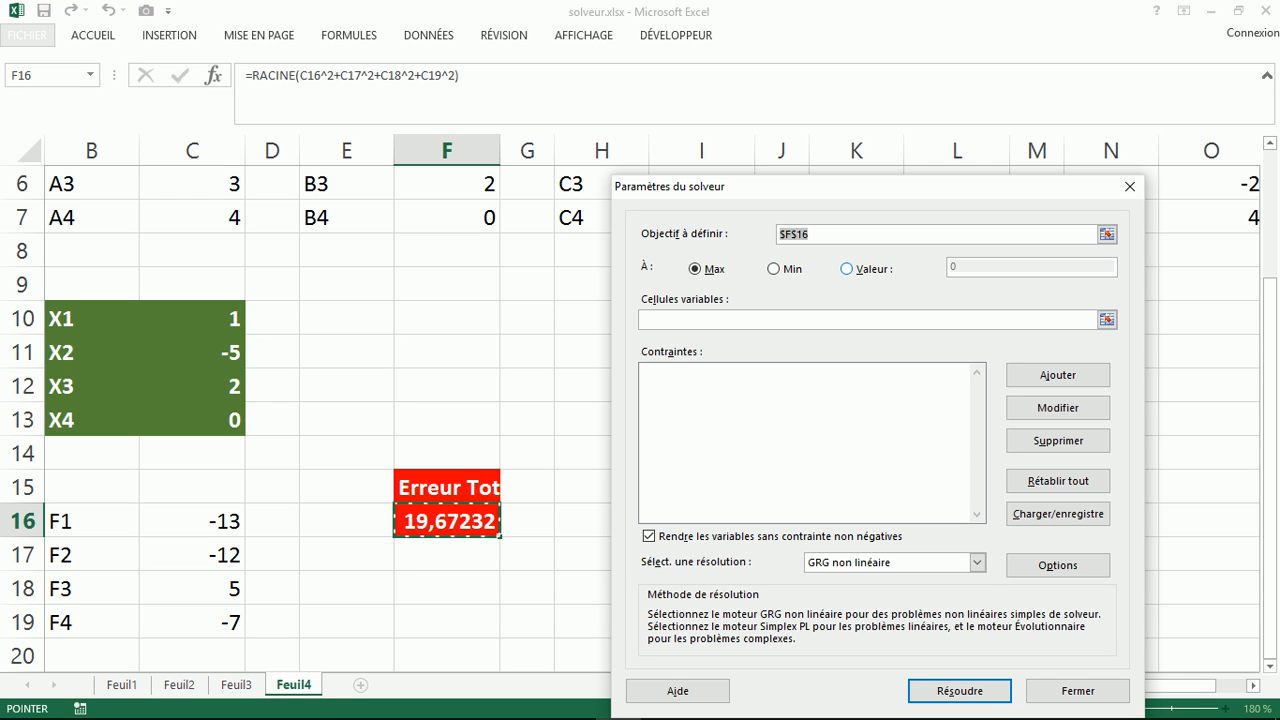
left_click(774, 269)
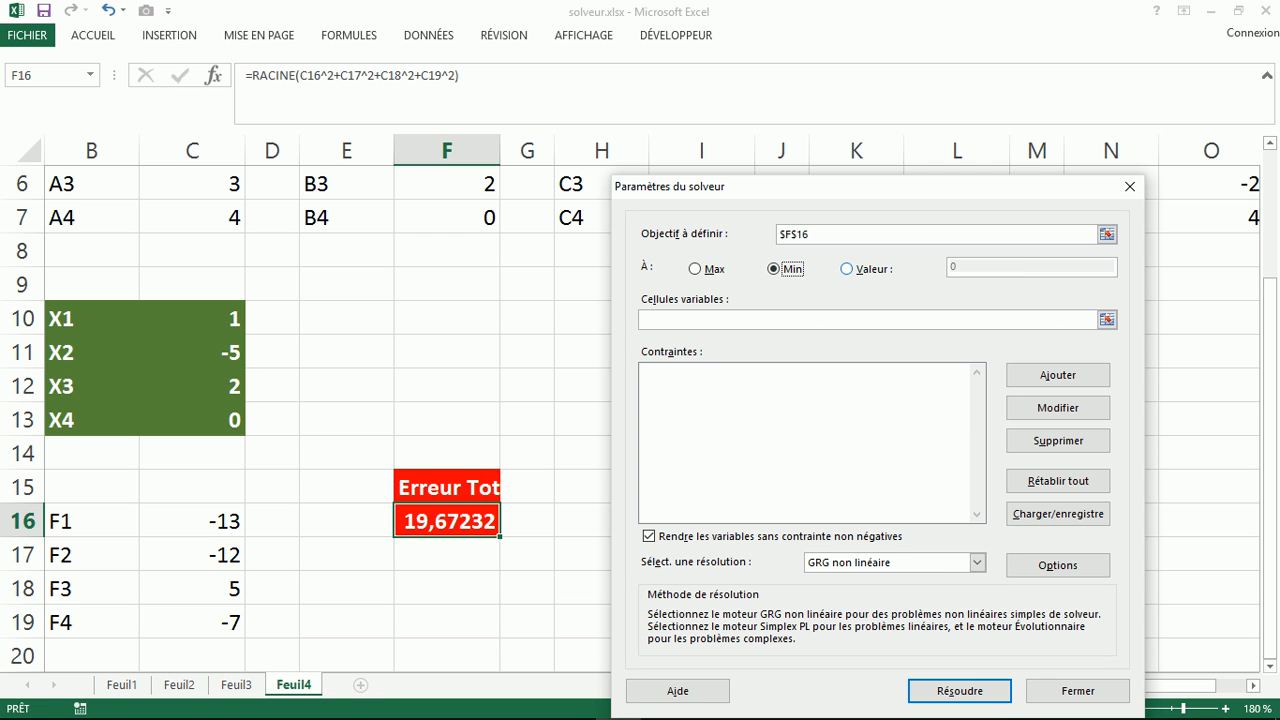
left_click(848, 269)
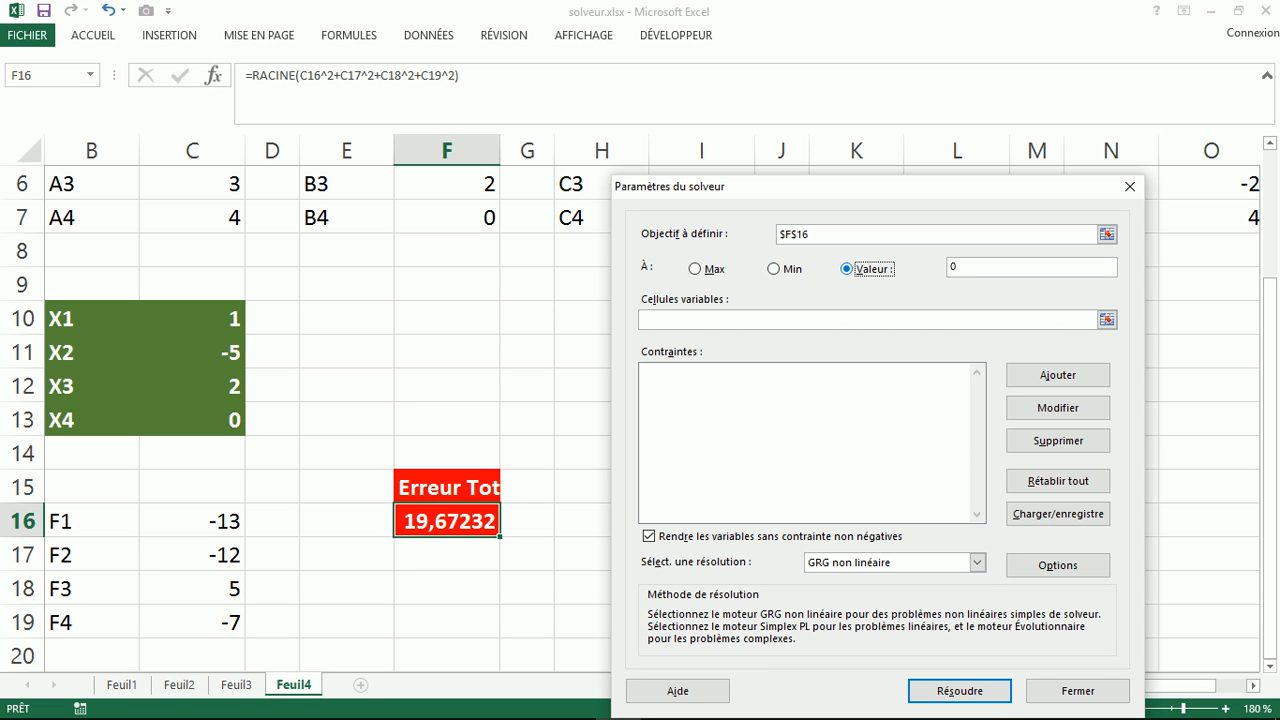
left_click(1107, 320)
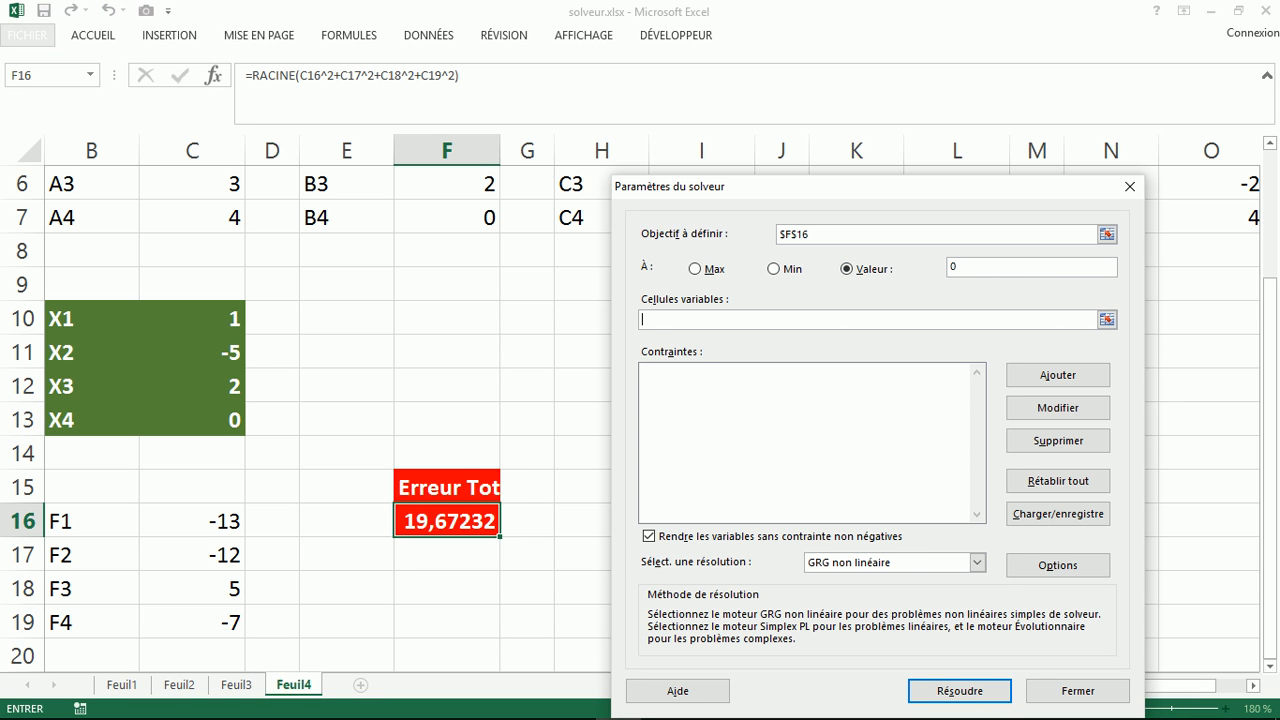
left_click_drag(192, 318, 235, 425)
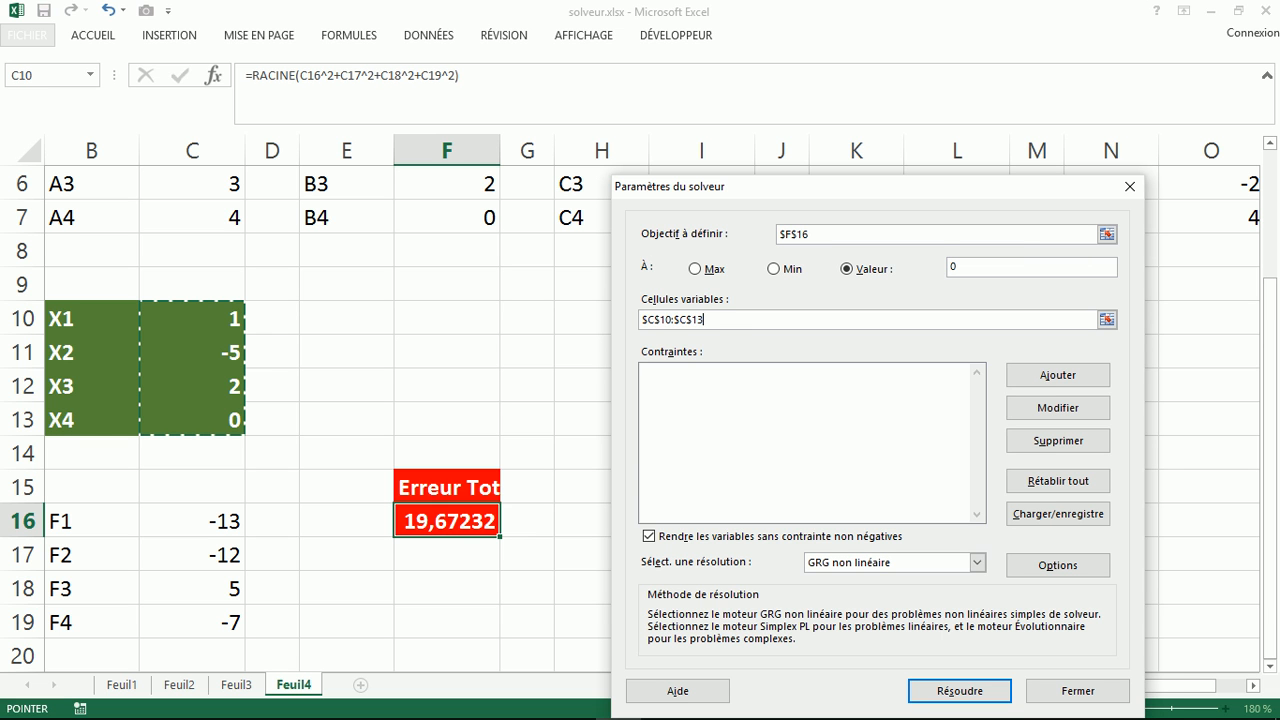
Step: Run Solver with the target value of 0 and keep its solution for X1 to X4
left_click_drag(838, 186, 722, 128)
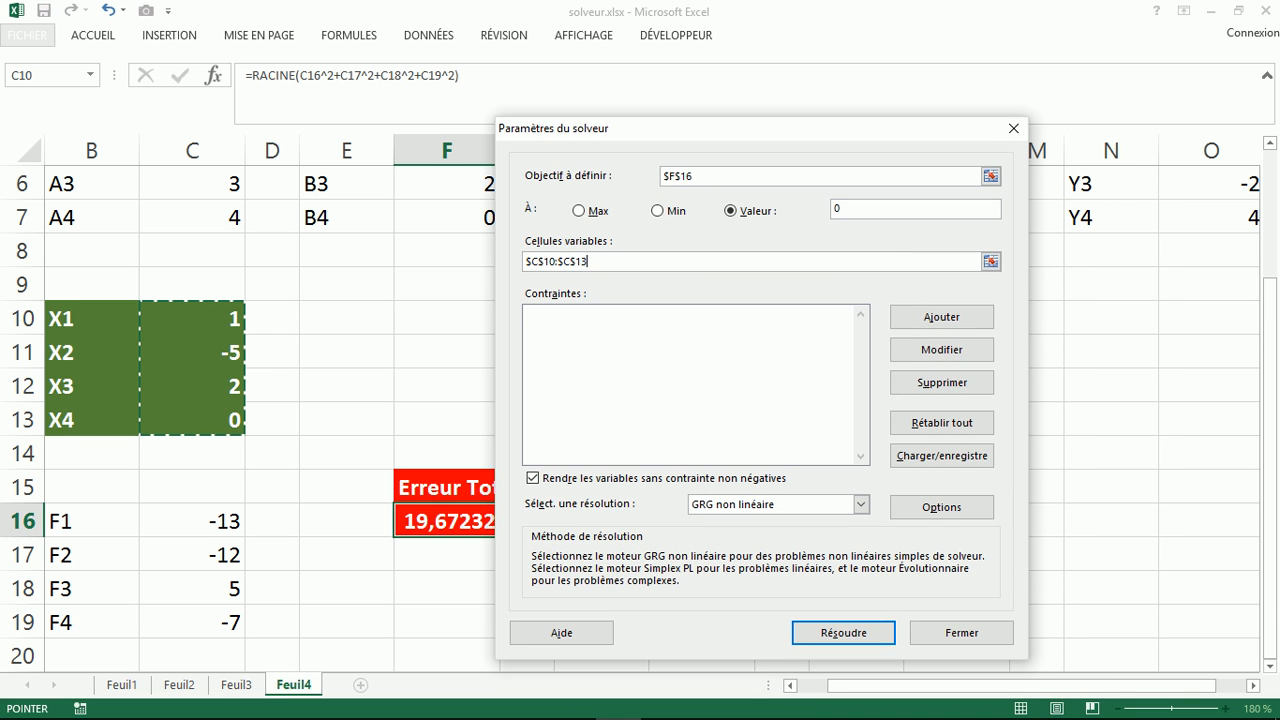
left_click(843, 632)
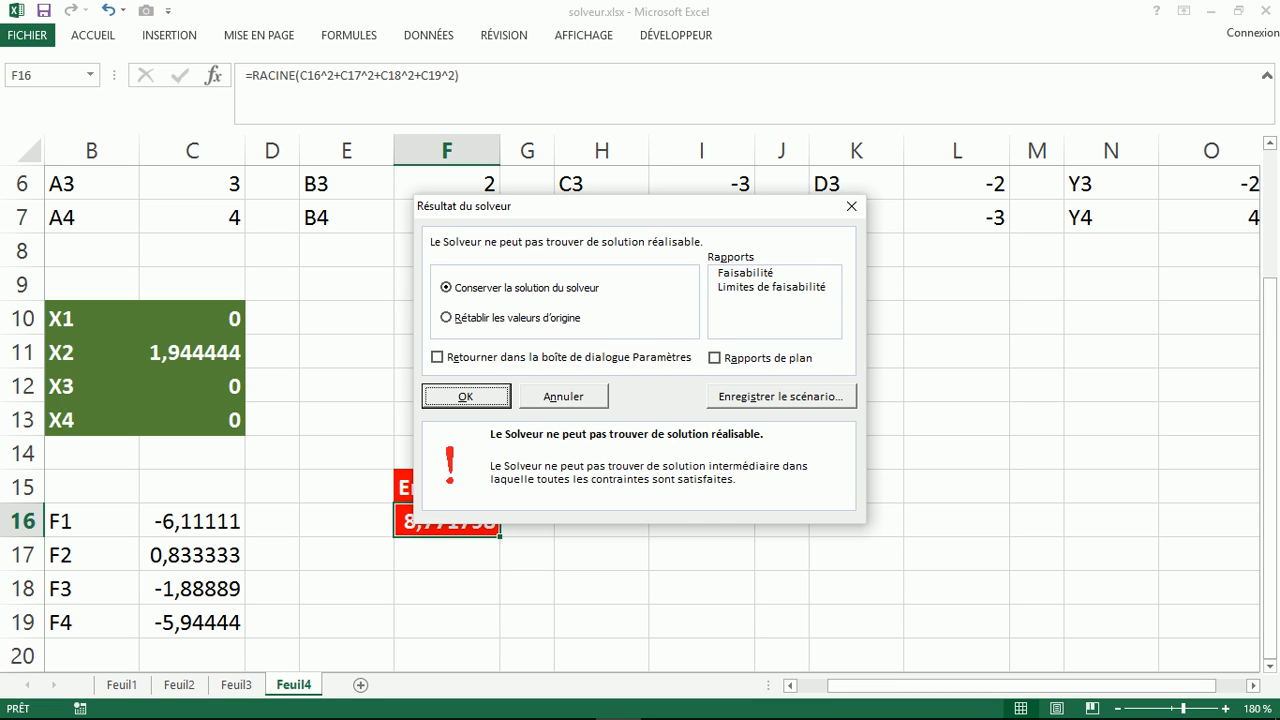
left_click_drag(650, 206, 787, 231)
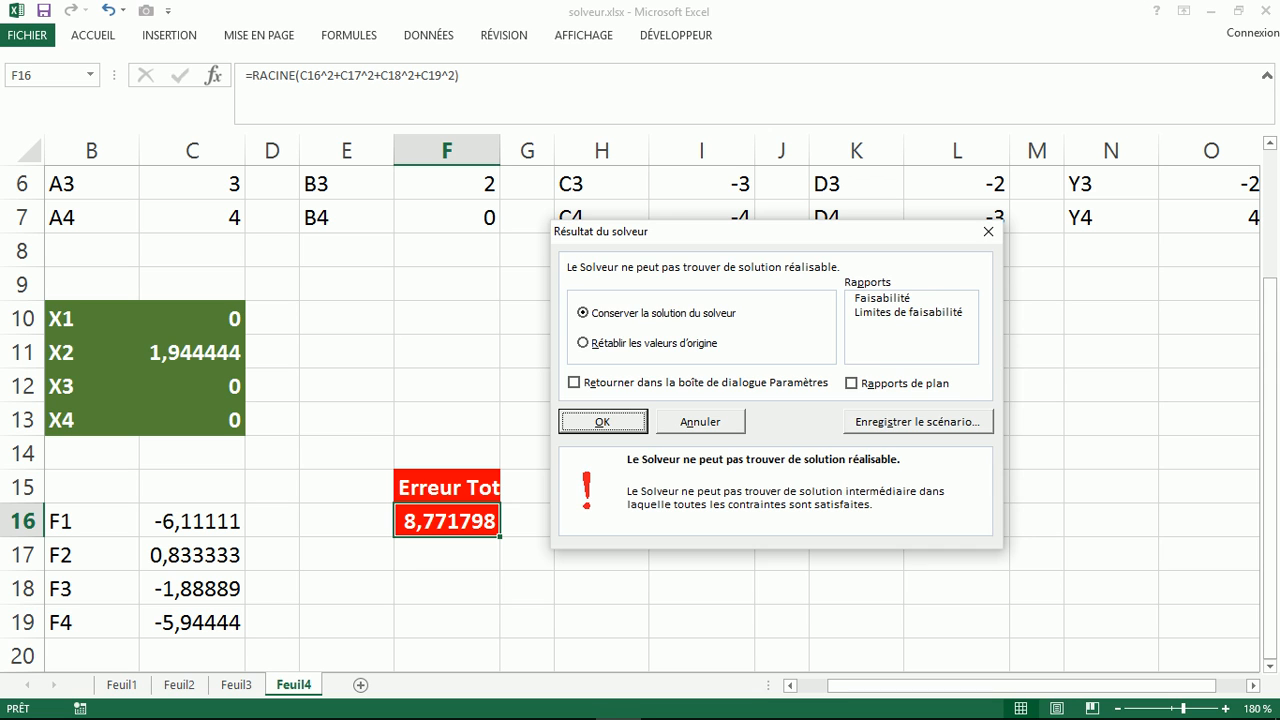
key("Return")
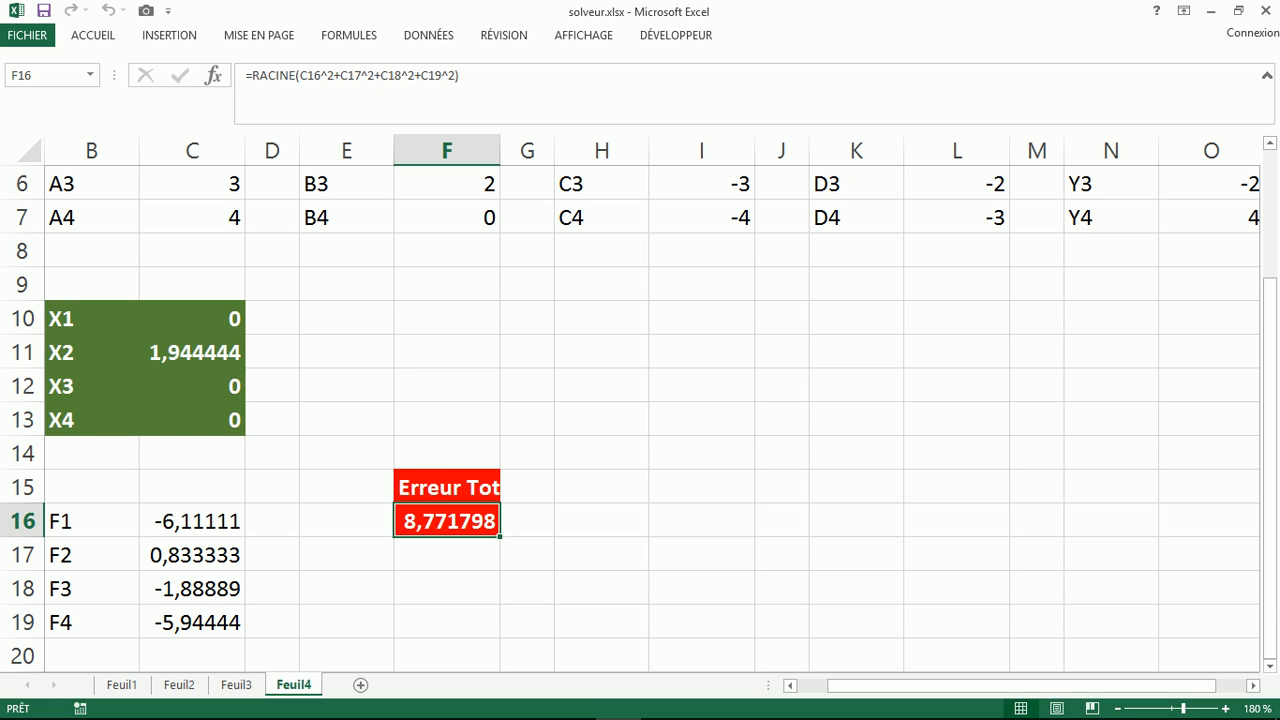
Step: Set the B2 coefficient in cell F5 to 0
left_click_drag(1270, 325, 1270, 192)
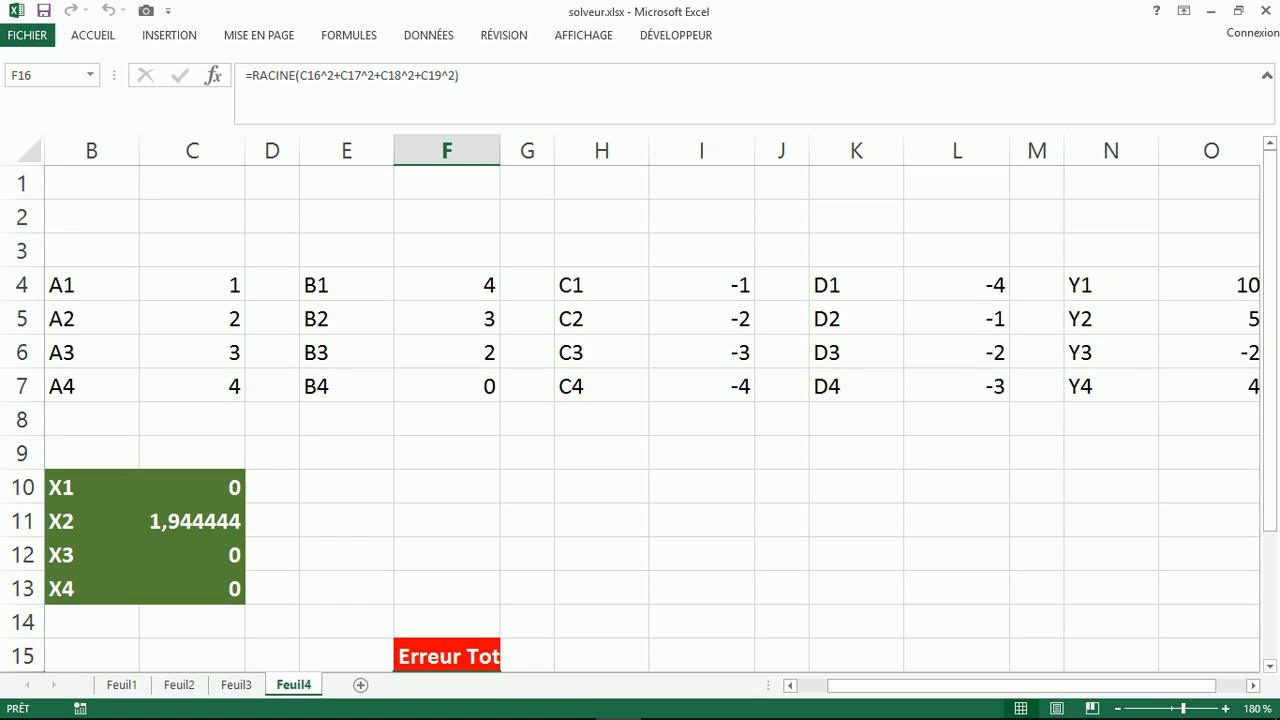
left_click(447, 318)
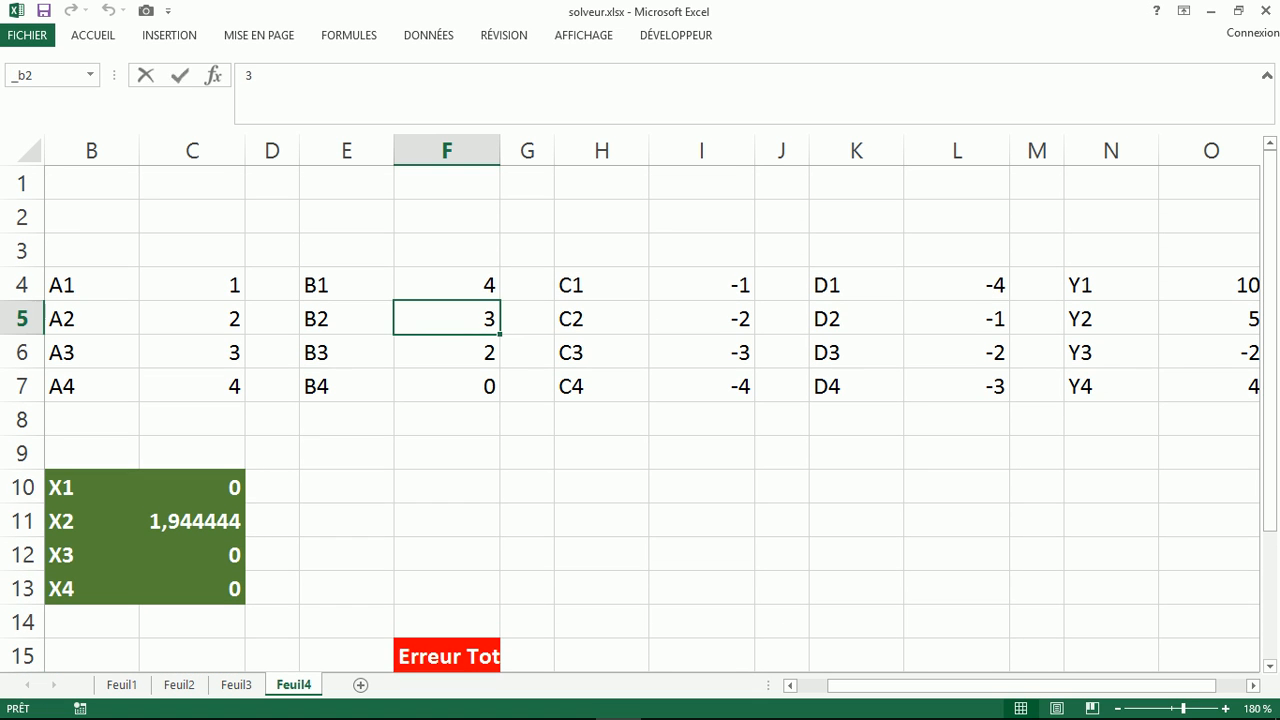
type("0")
Step: Enter the starting values 3, 1, 6 and 2 for X1 to X4 in C10:C13
left_click(192, 487)
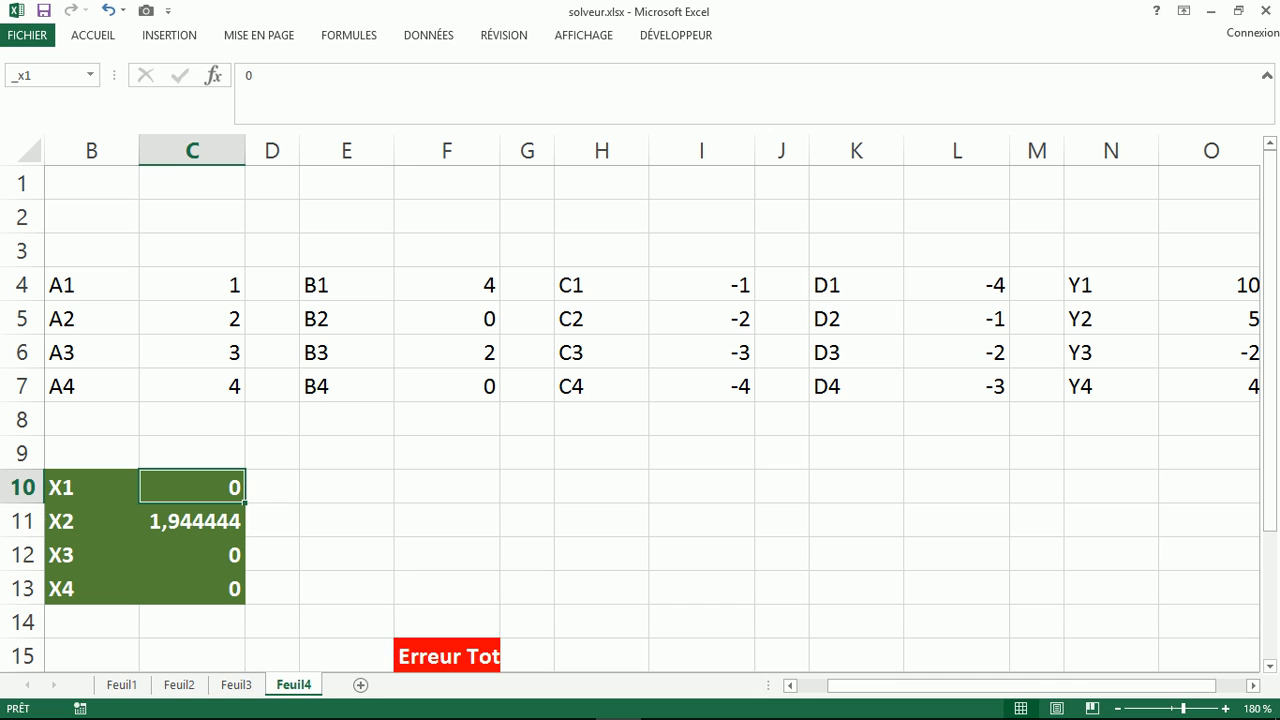
type("3")
key("Return")
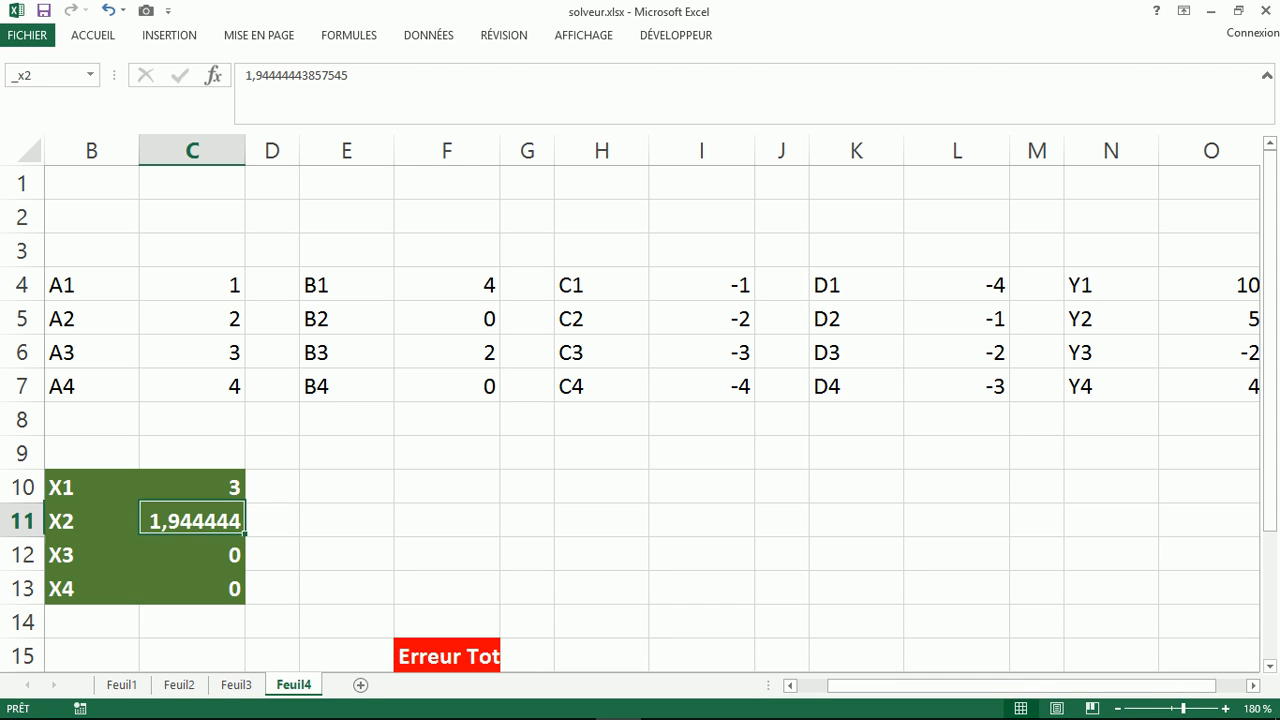
type("1")
key("Return")
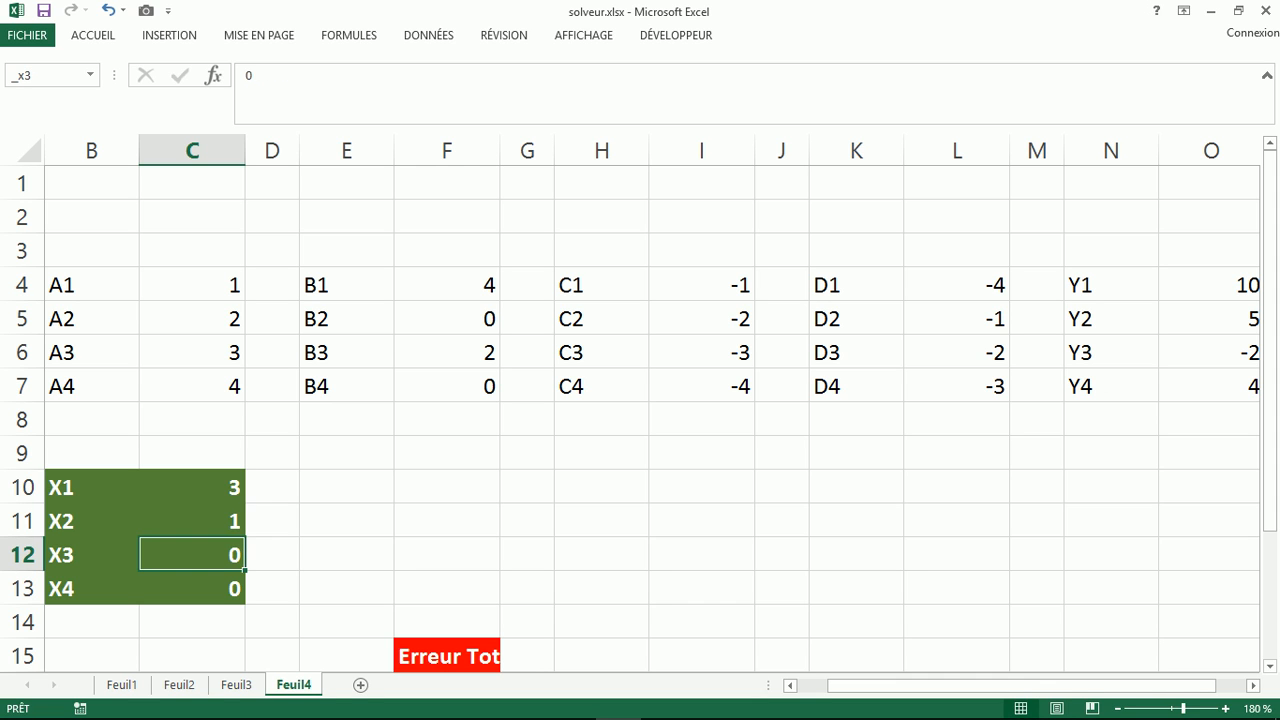
type("6")
key("Return")
type("2")
key("Return")
Step: Review the coefficients, starting values and residuals in column C against the changed system
key("Down")
key("Down")
key("Down")
key("Down")
key("Up")
key("Up")
key("Up")
key("Up")
key("Up")
key("Up")
key("Up")
key("Up")
key("Up")
key("Up")
key("Up")
key("Up")
key("Up")
key("Down")
key("Down")
key("Down")
key("Down")
key("Down")
key("Down")
key("Down")
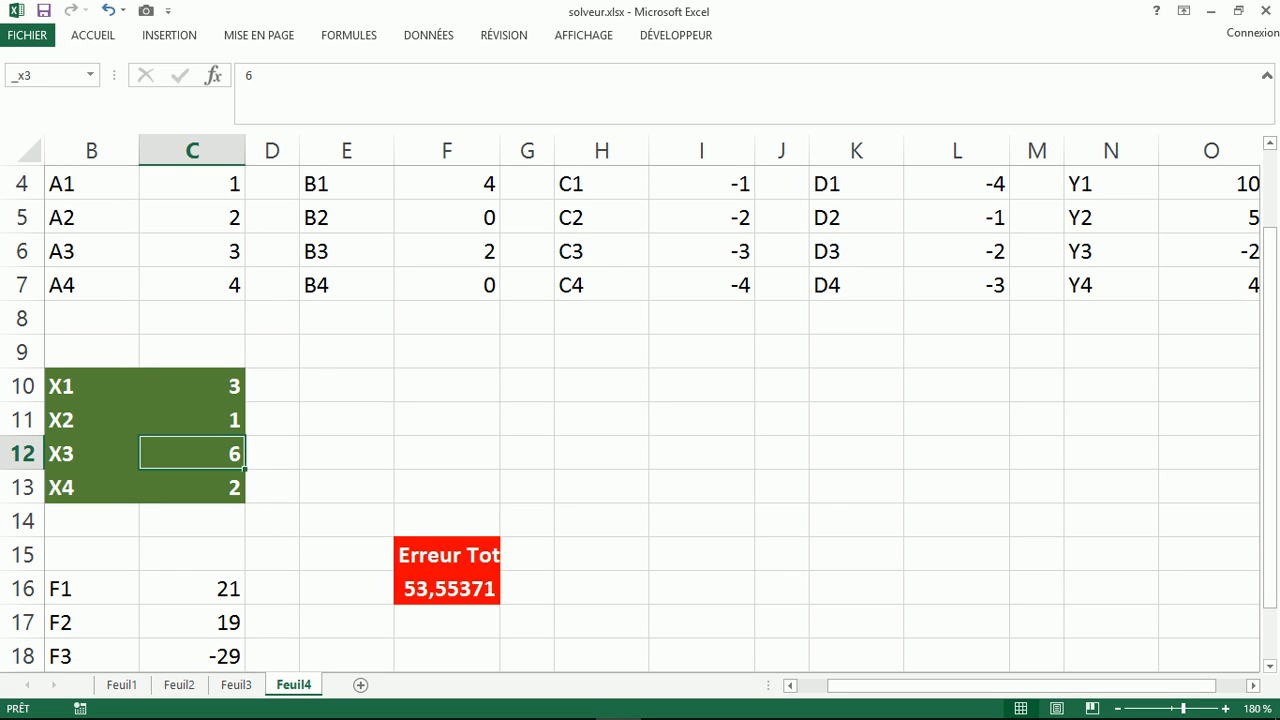
Step: Switch the Solver objective for the total error cell F16 to Min, with C10:C13 as the variable cells
left_click(447, 589)
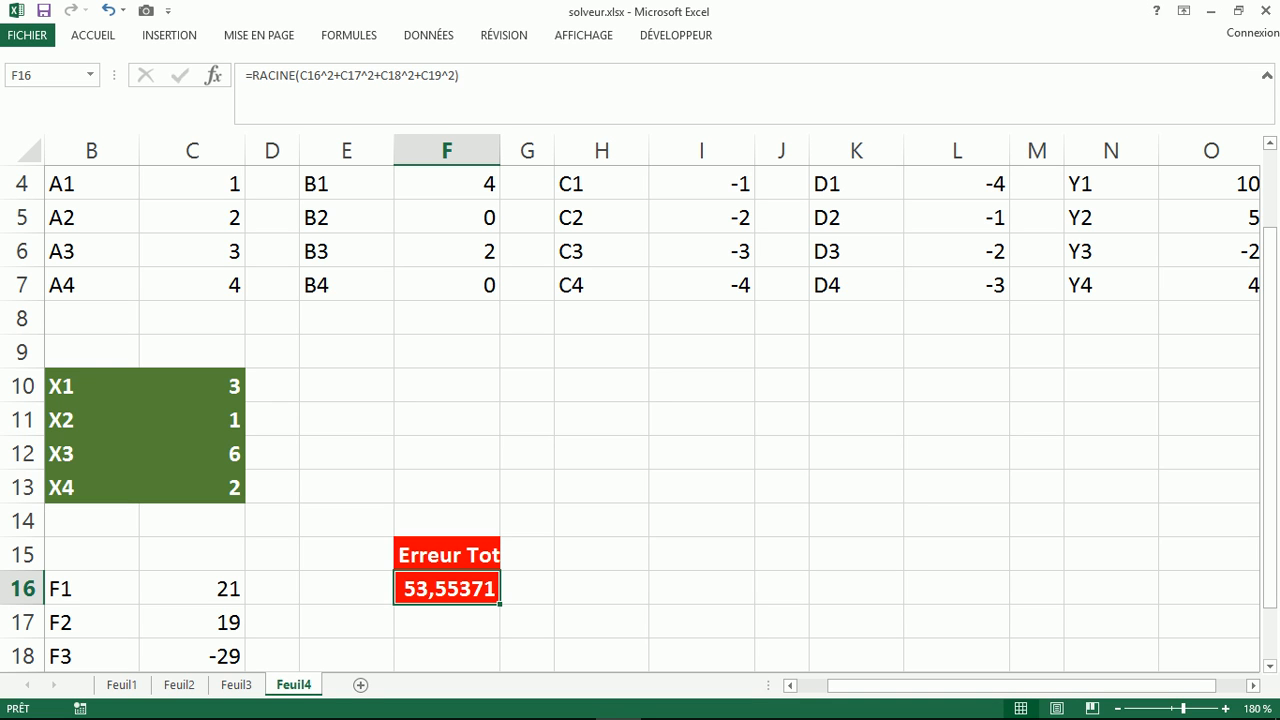
left_click(428, 35)
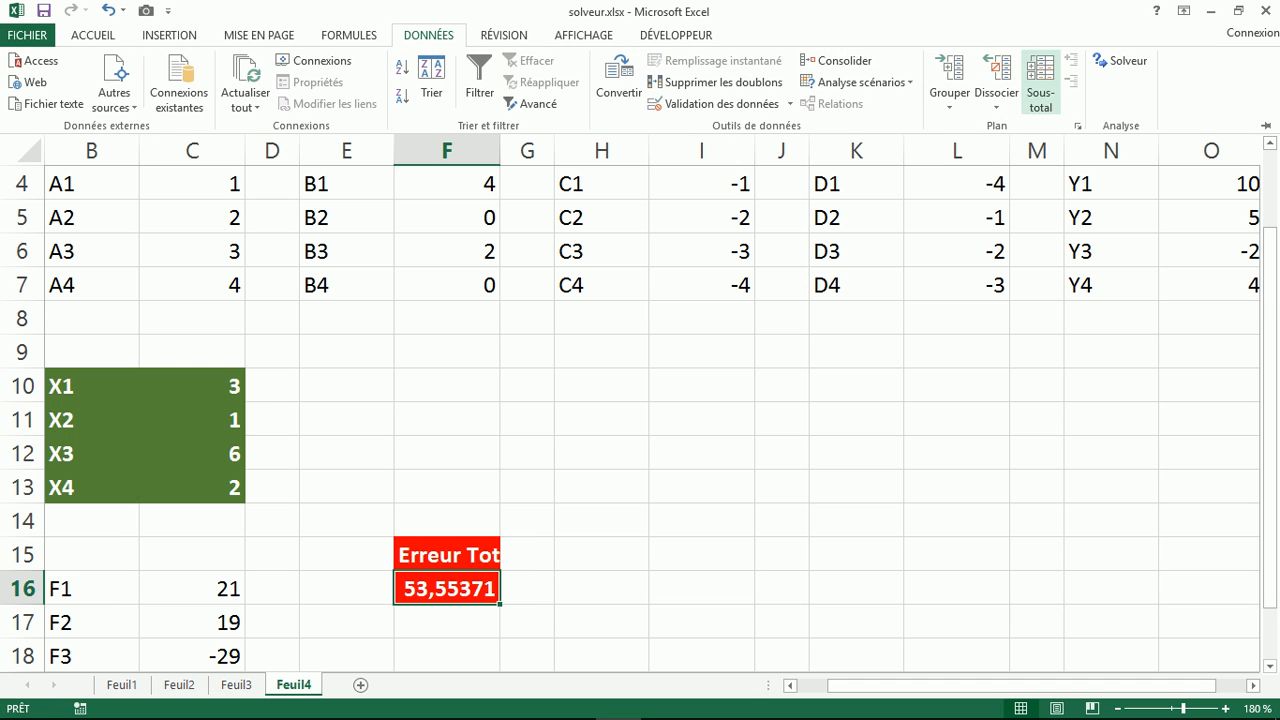
left_click(1120, 61)
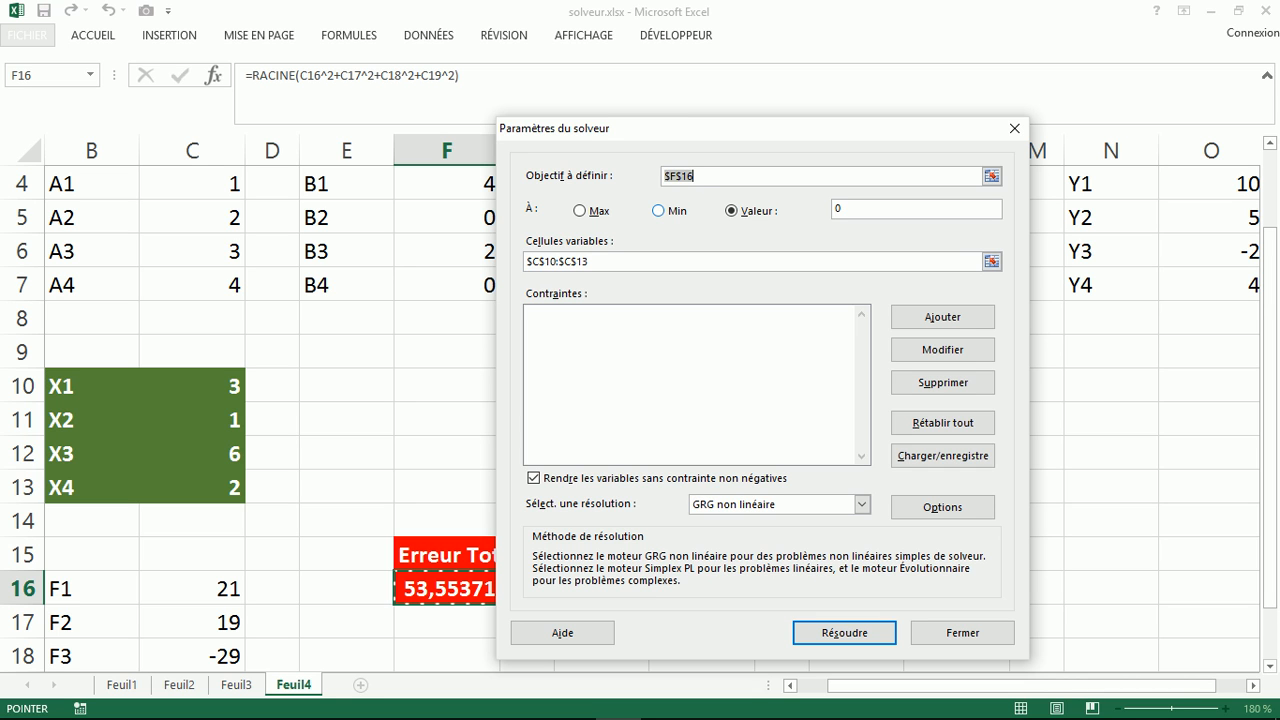
left_click(659, 211)
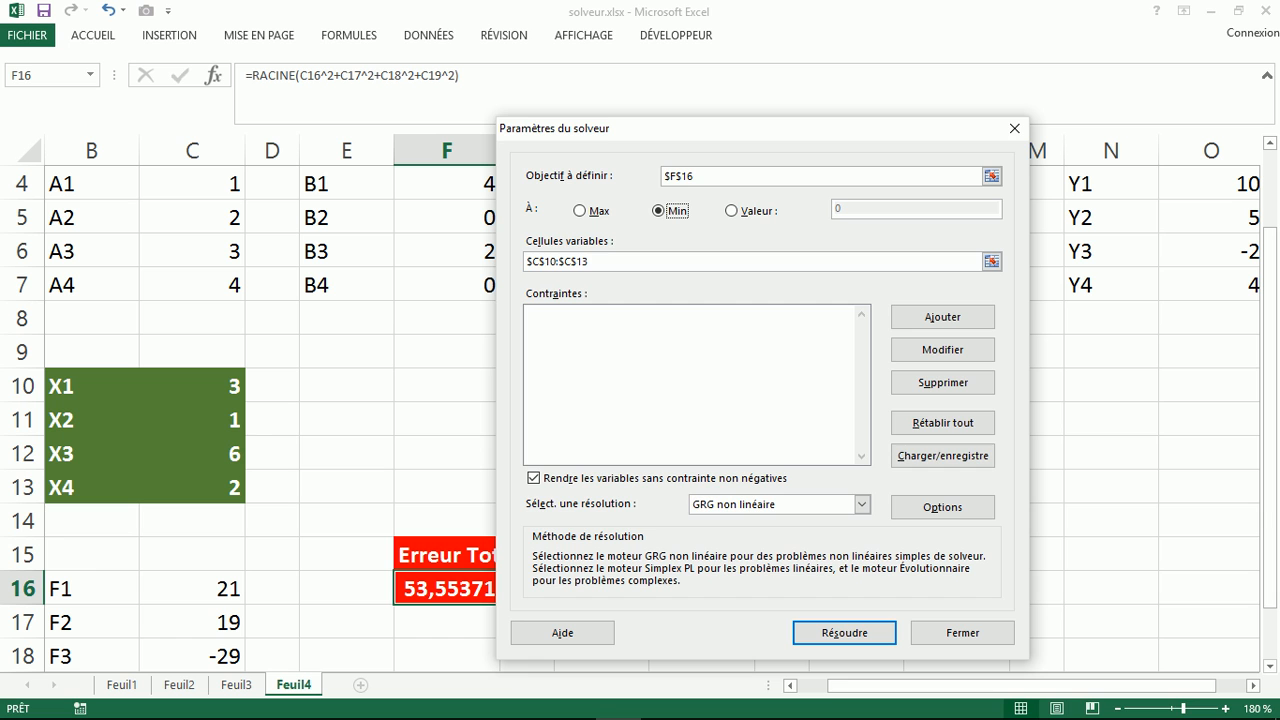
Step: Run the minimisation, inspect the proposed values, and cancel the Solver result to restore the starting values
left_click(844, 632)
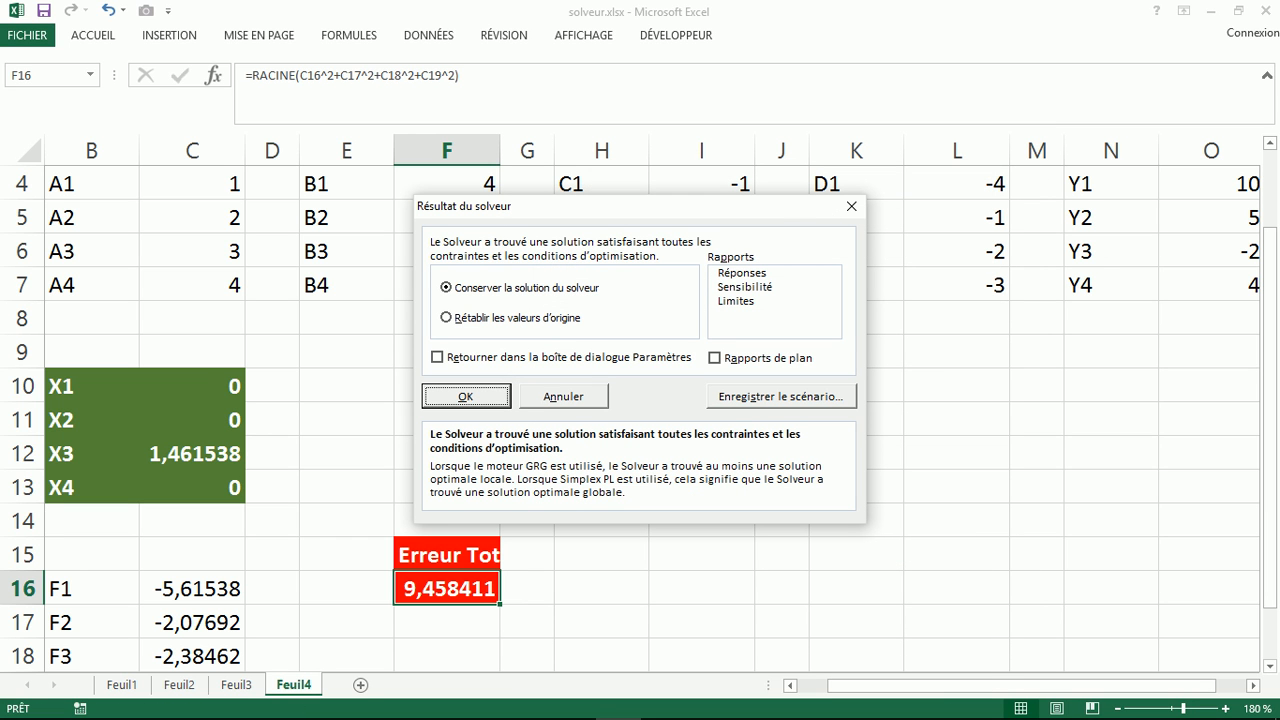
left_click_drag(600, 208, 779, 265)
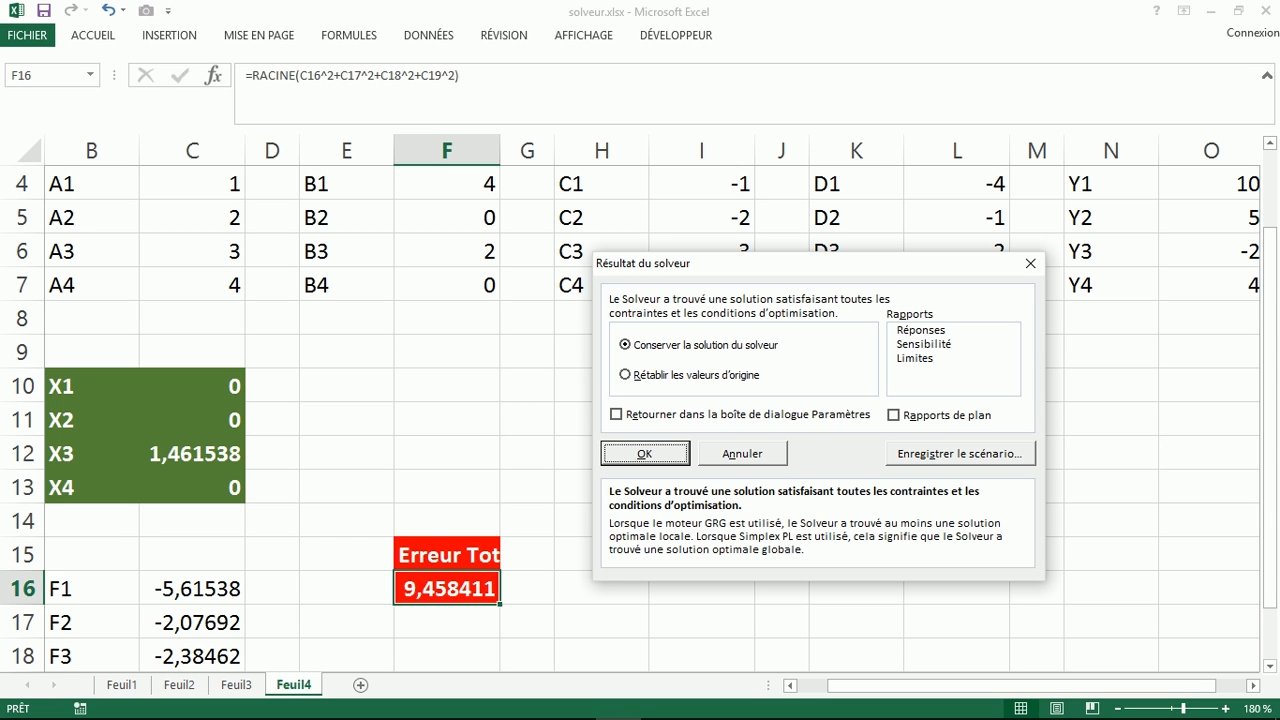
left_click_drag(800, 263, 849, 300)
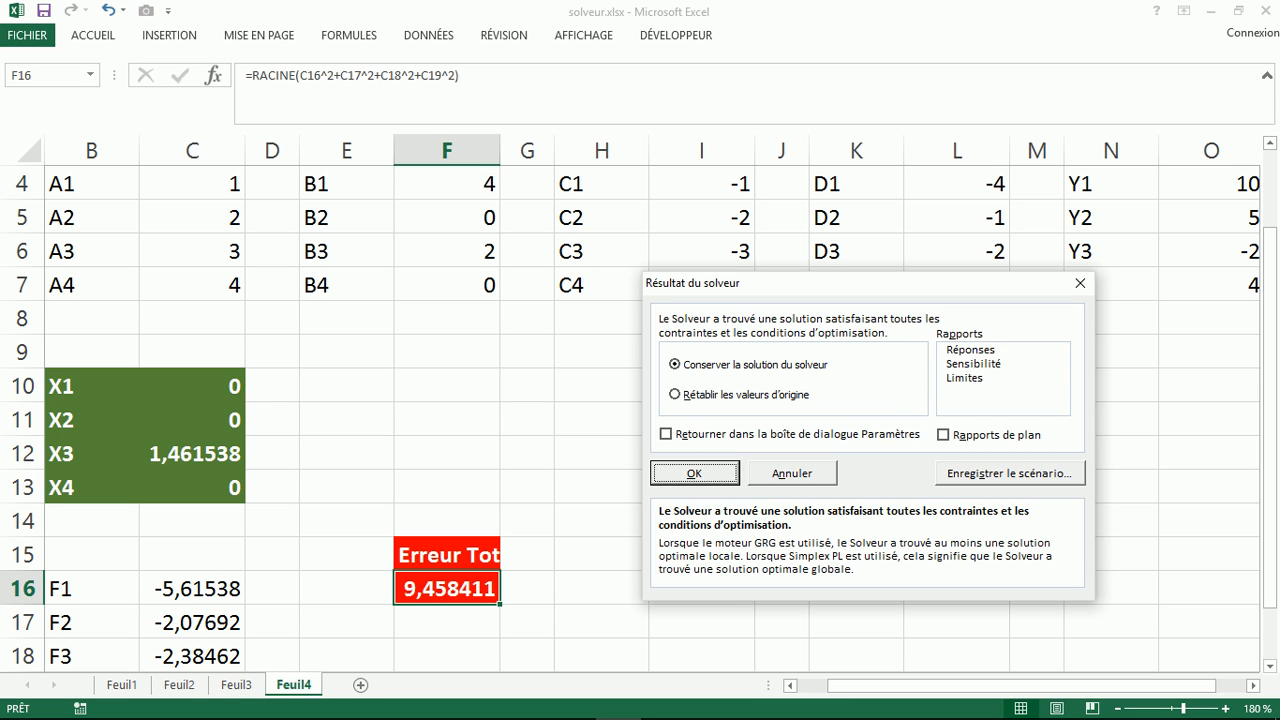
key("Escape")
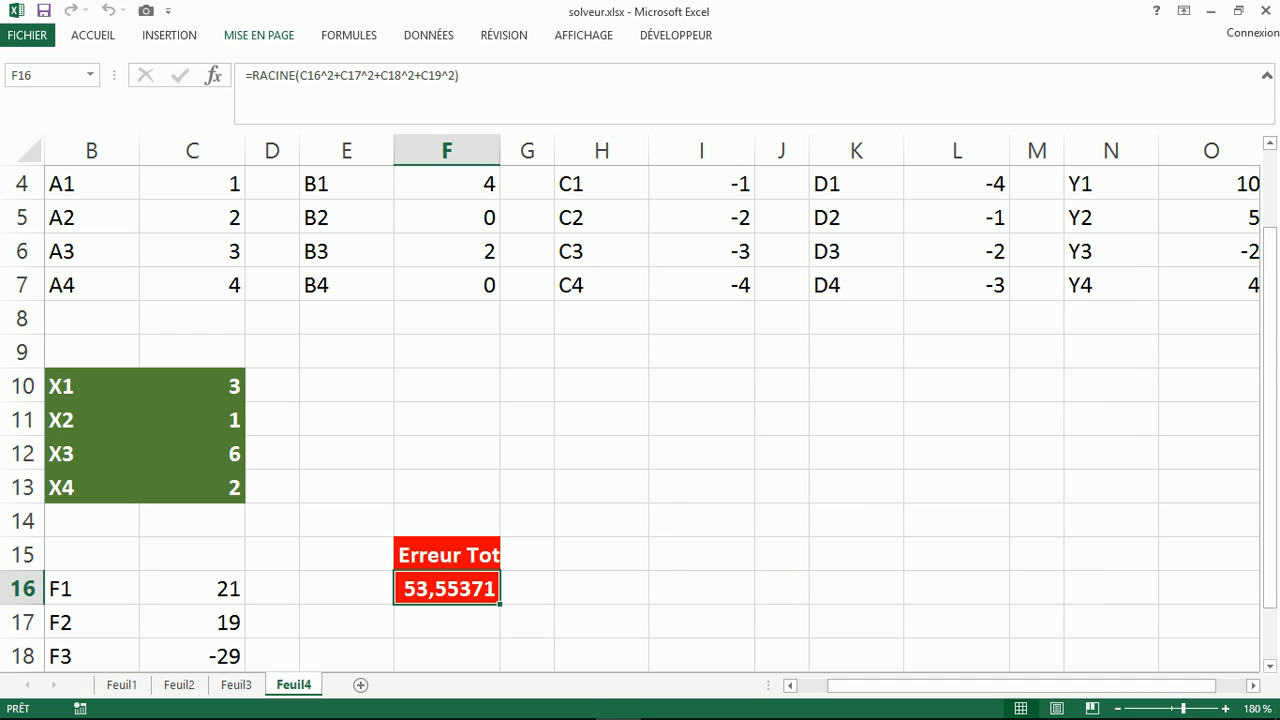
Step: In the Solver options, set the constraint precision to 0,00000001 and the iteration limit to 1000000
left_click(428, 35)
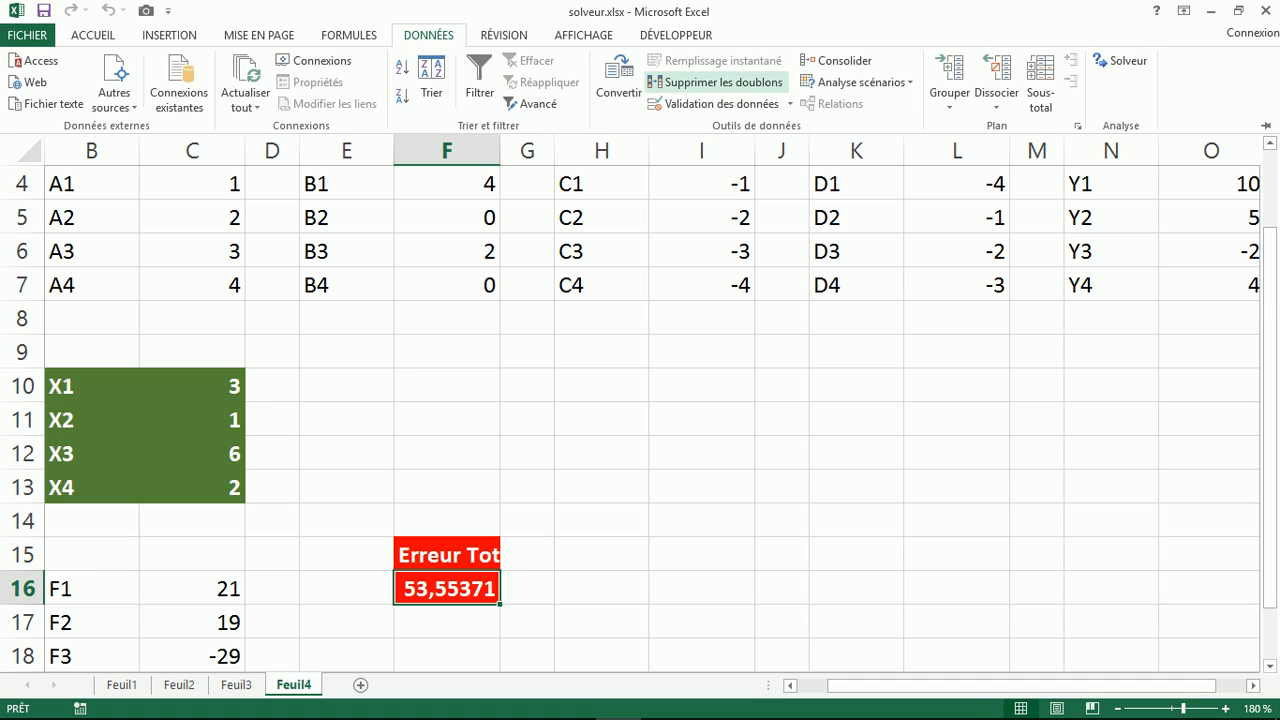
left_click(1122, 61)
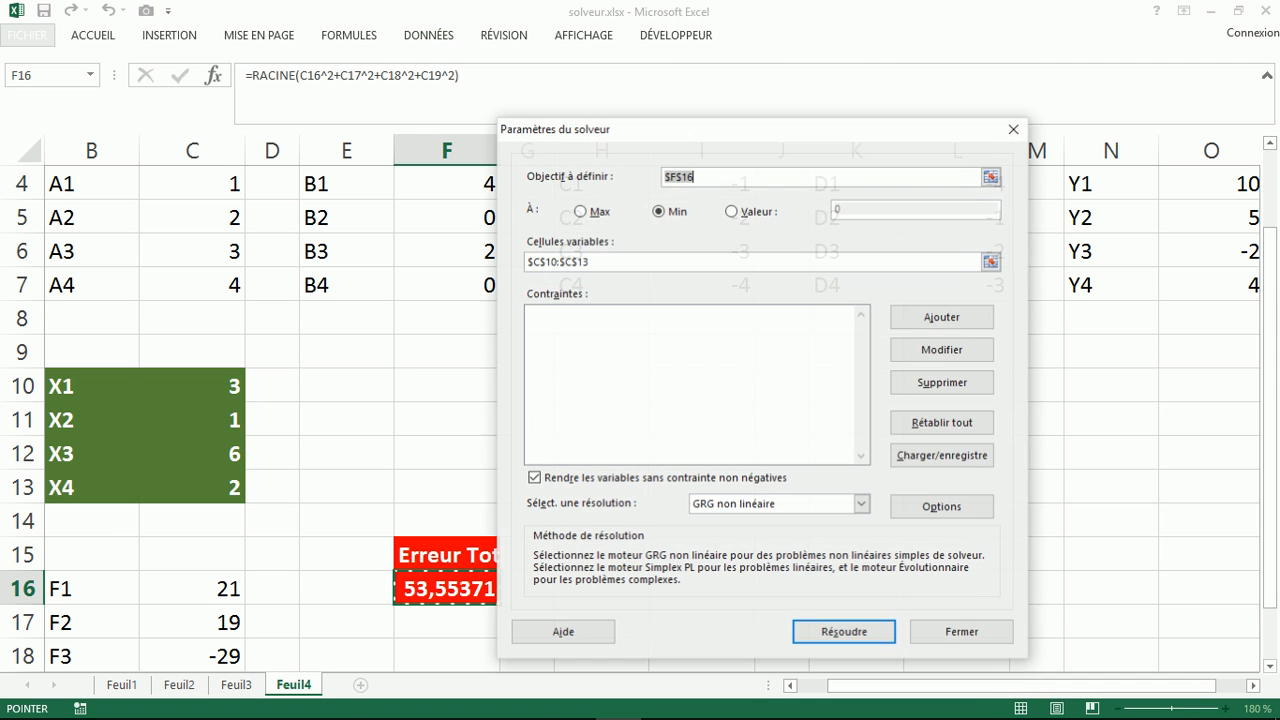
left_click_drag(861, 132, 737, 34)
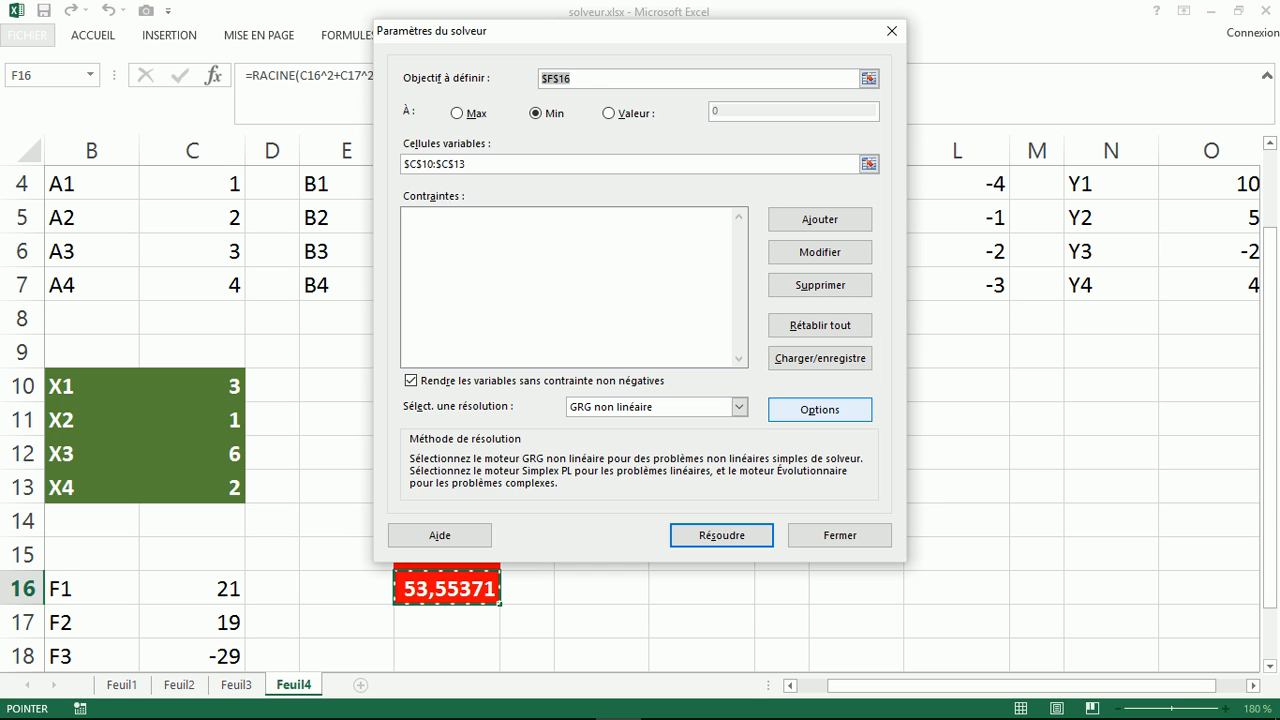
left_click(819, 409)
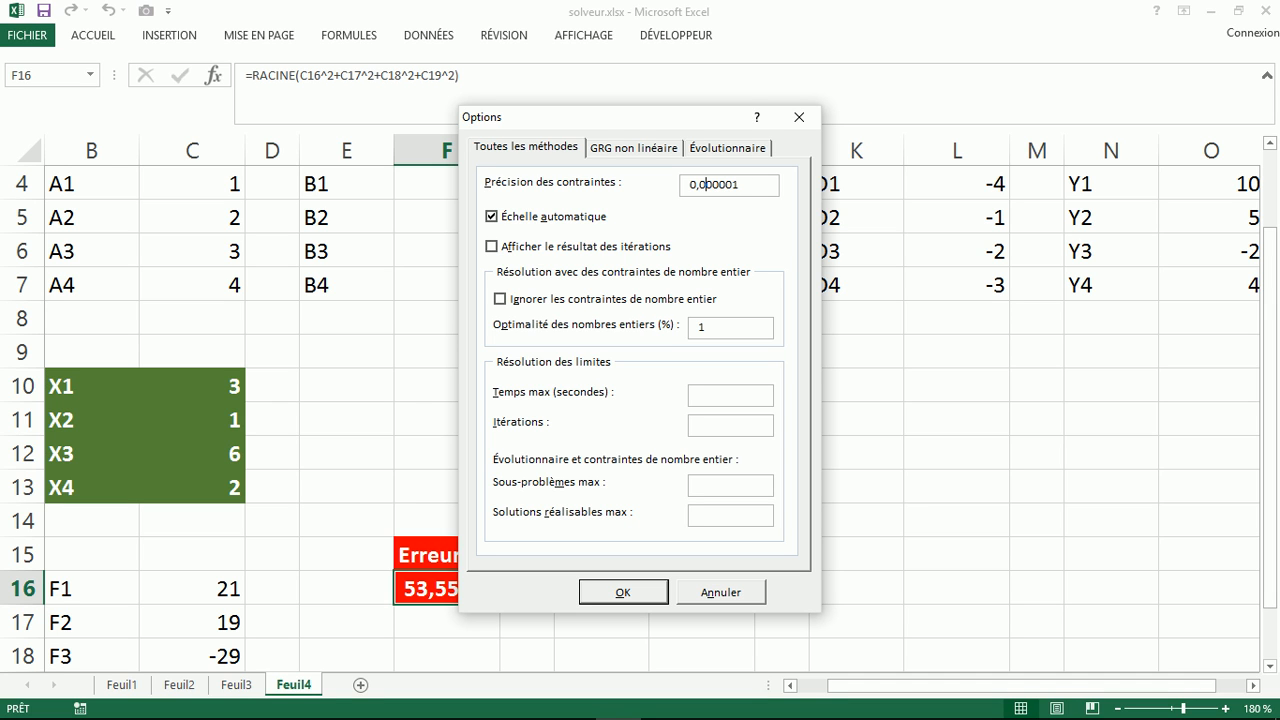
type("00")
left_click_drag(639, 117, 669, 117)
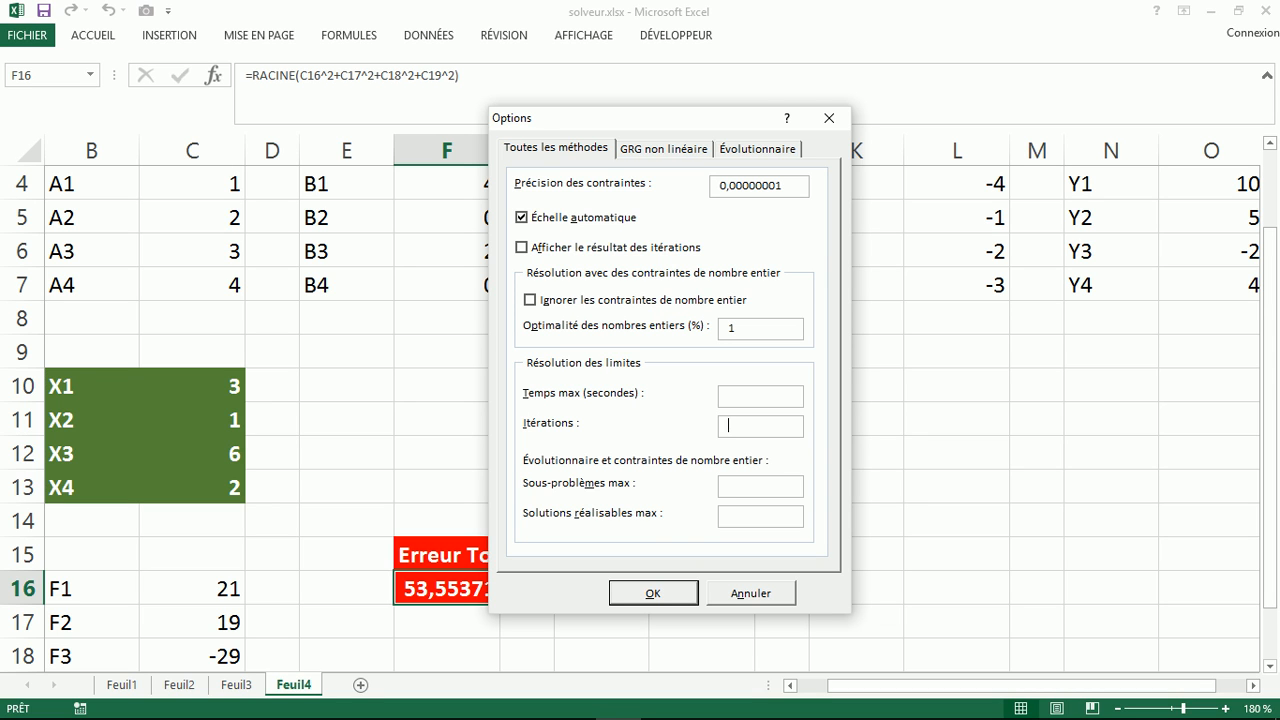
type("1000000")
Step: Check the GRG non linéaire options, tighten the Évolutionnaire convergence with additional decimal zeros, and accept the Solver options
left_click(757, 149)
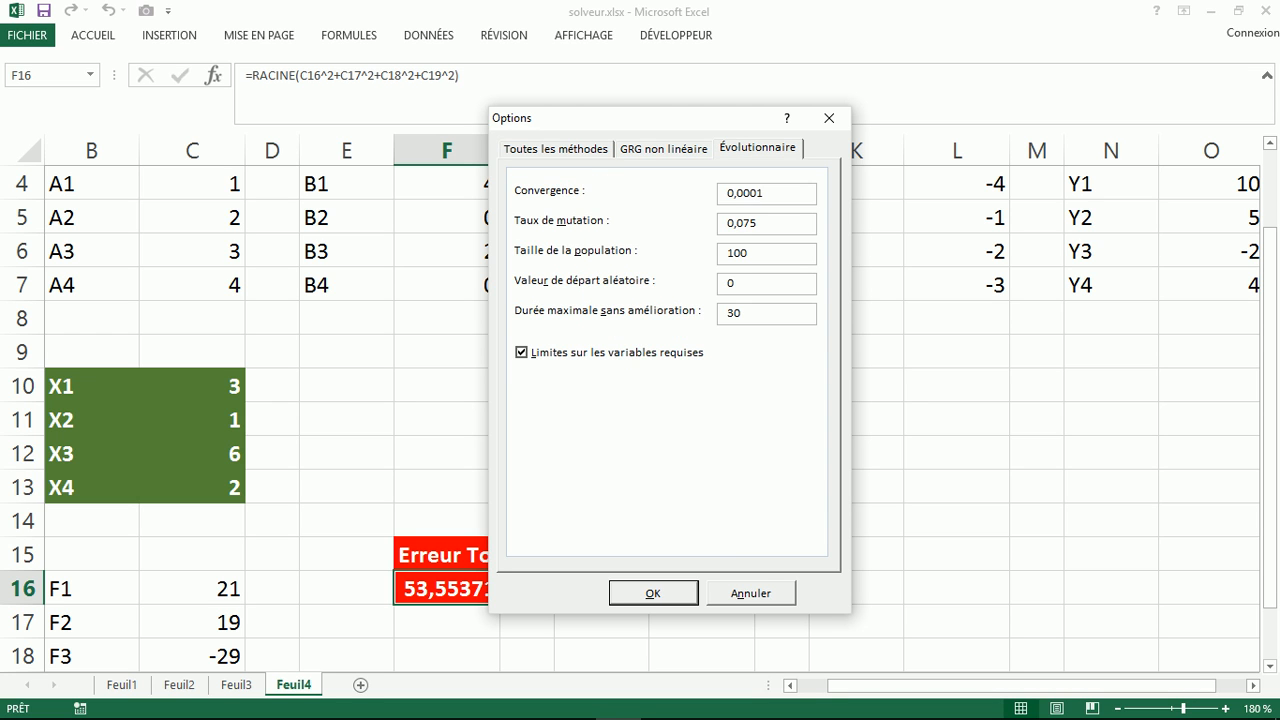
left_click(663, 149)
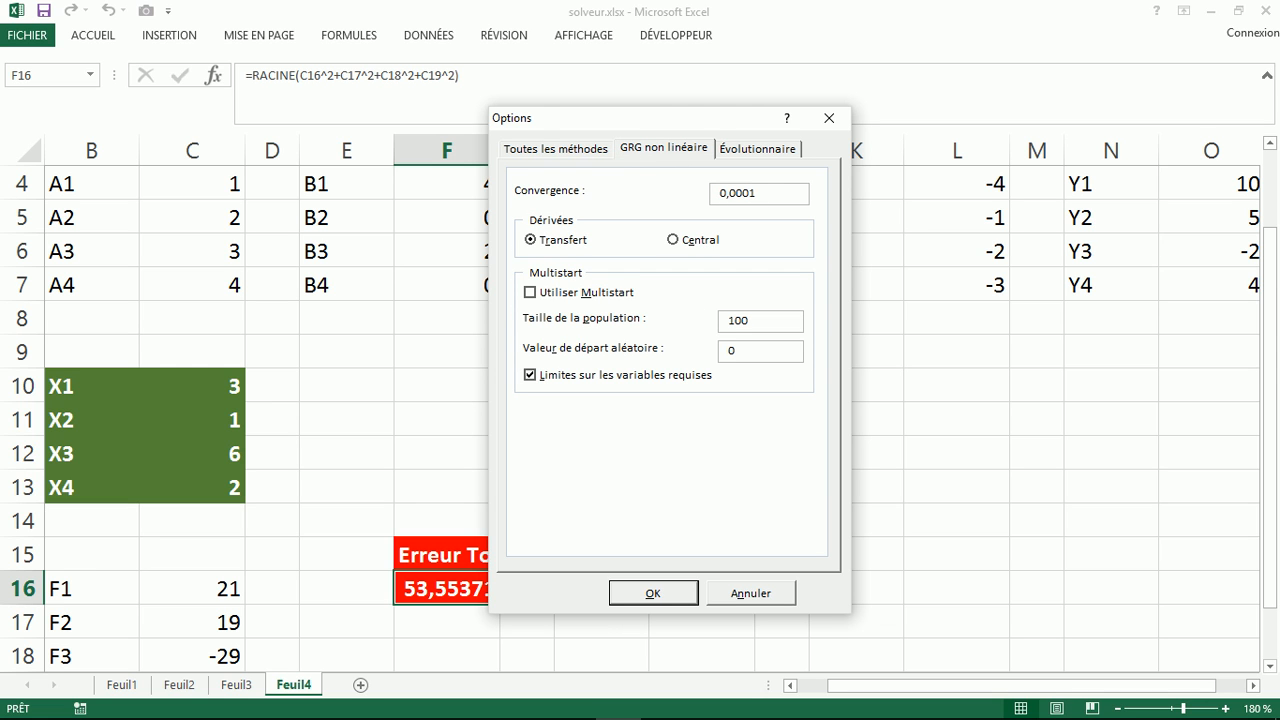
left_click(757, 149)
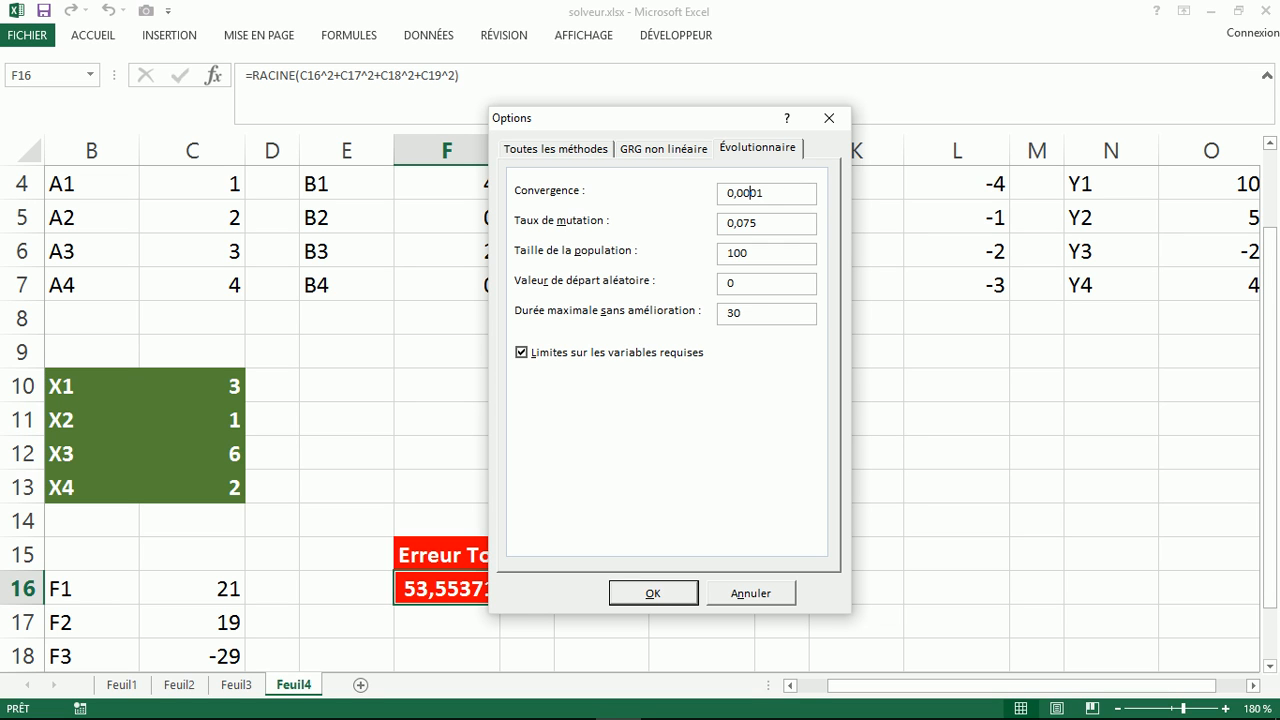
type("00")
type("00")
left_click(652, 593)
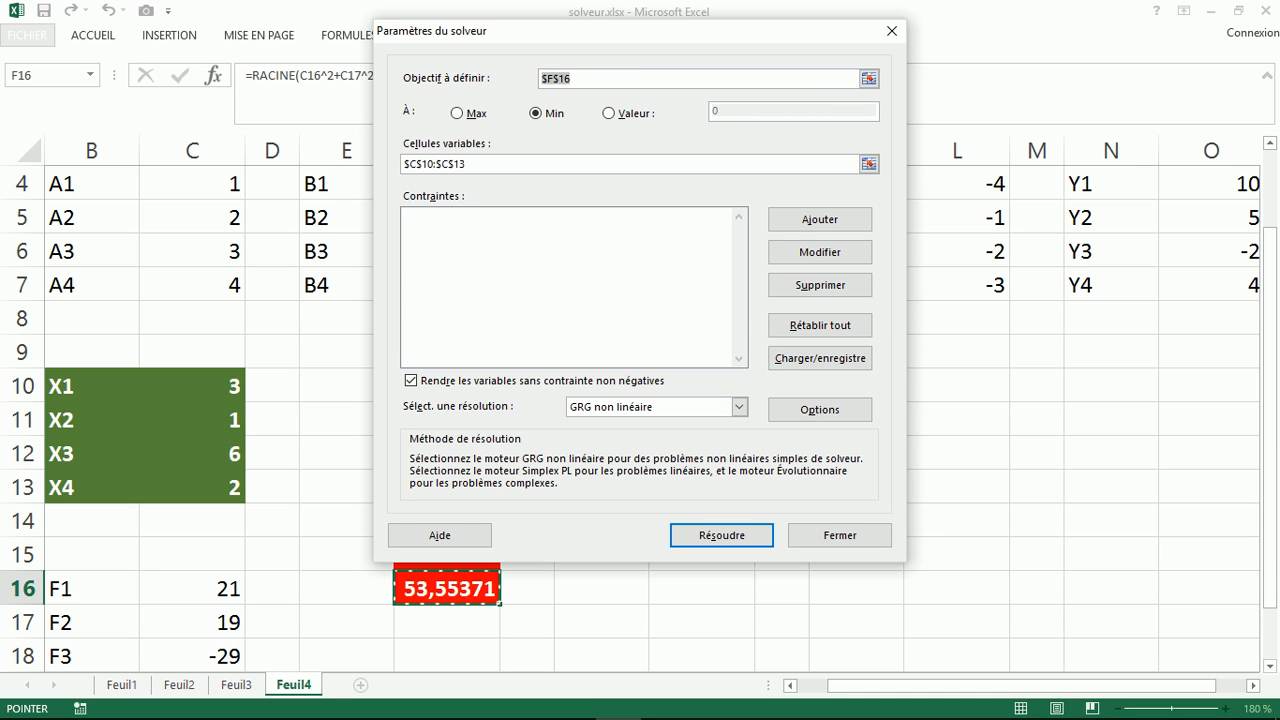
Step: Run Solver to minimise F16 with the tightened options and keep the solution it proposes
left_click(721, 535)
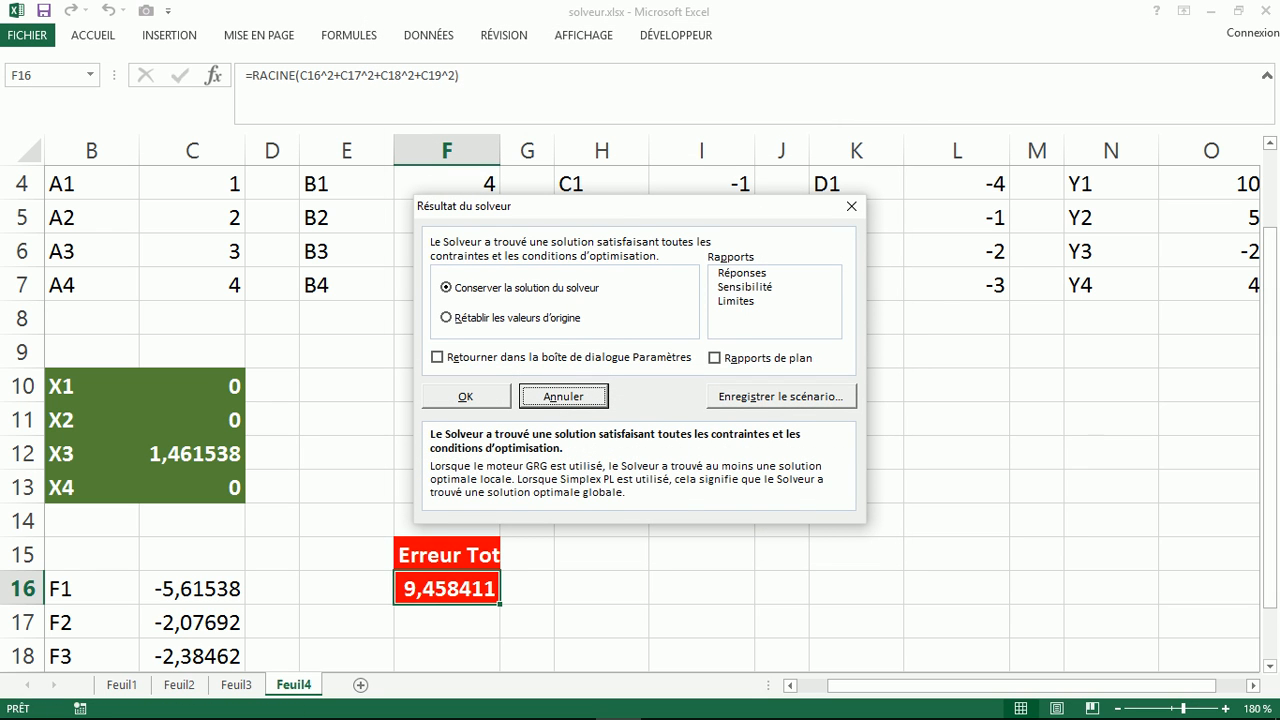
left_click_drag(610, 206, 801, 225)
left_click(657, 415)
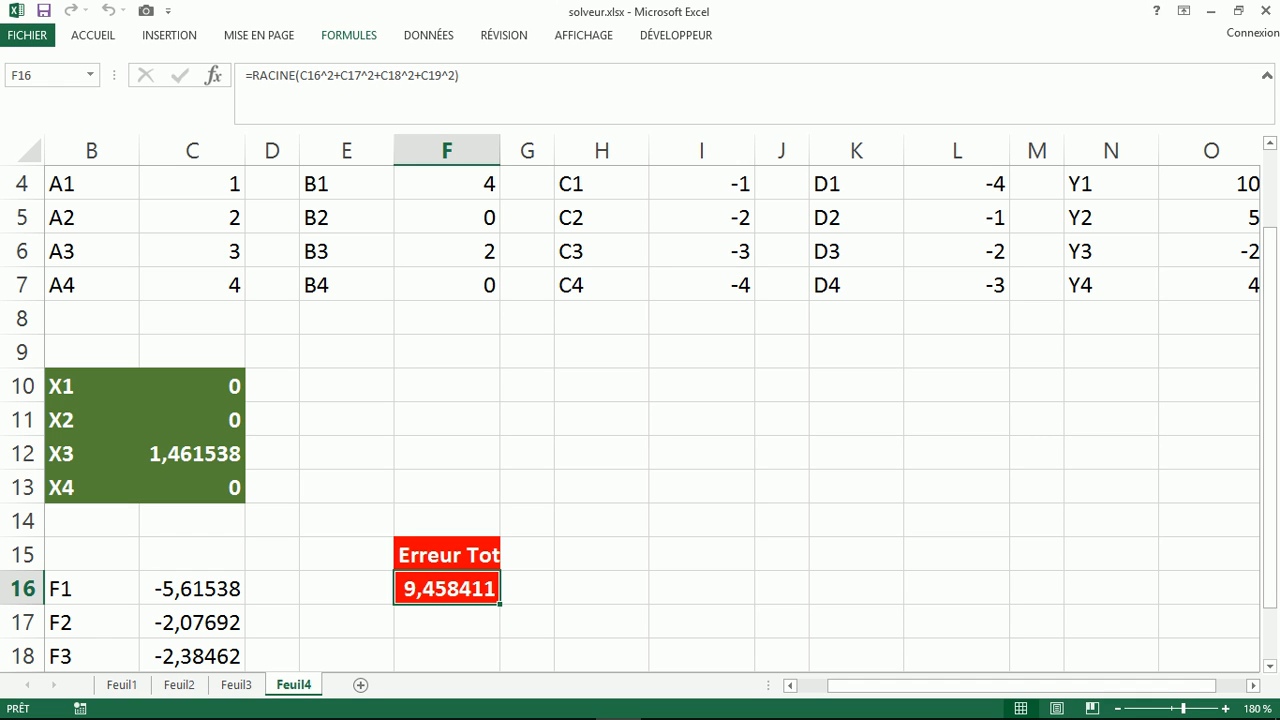
Step: Try to add a Solver constraint on X1 in C10 using the dif operator with 0 as the constraint value
left_click(428, 35)
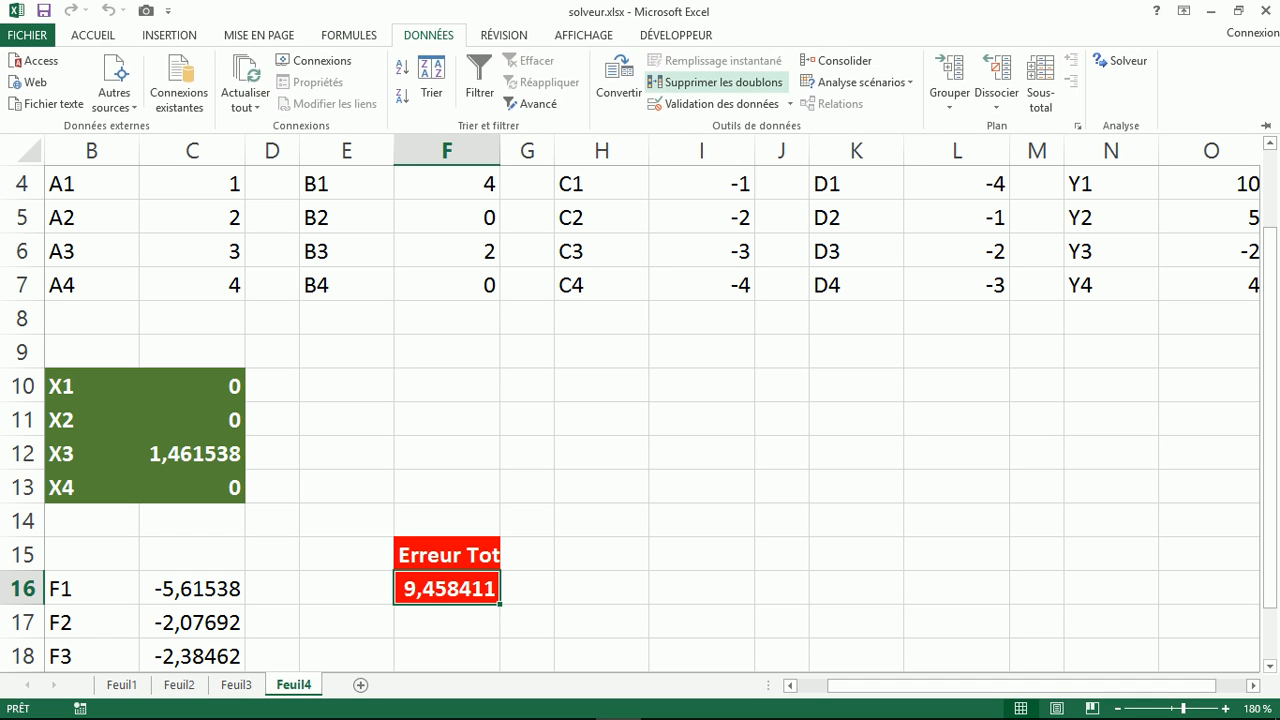
left_click(1120, 61)
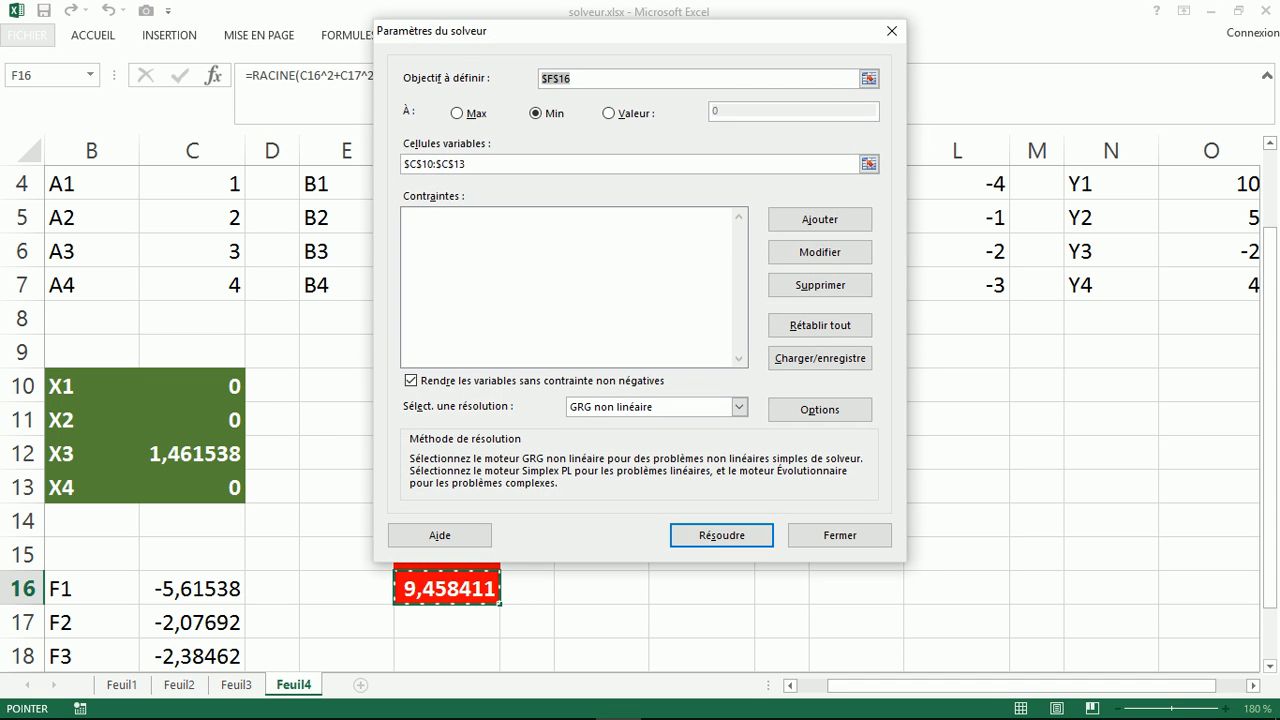
left_click(820, 219)
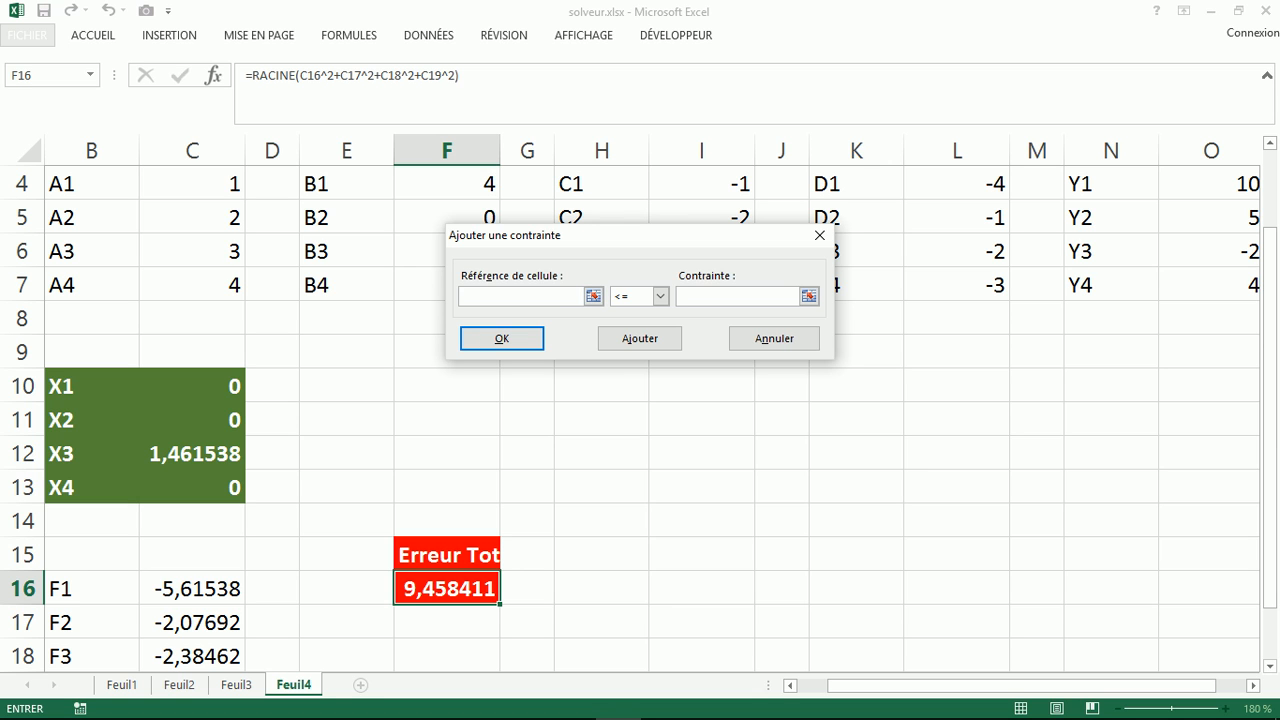
left_click(192, 386)
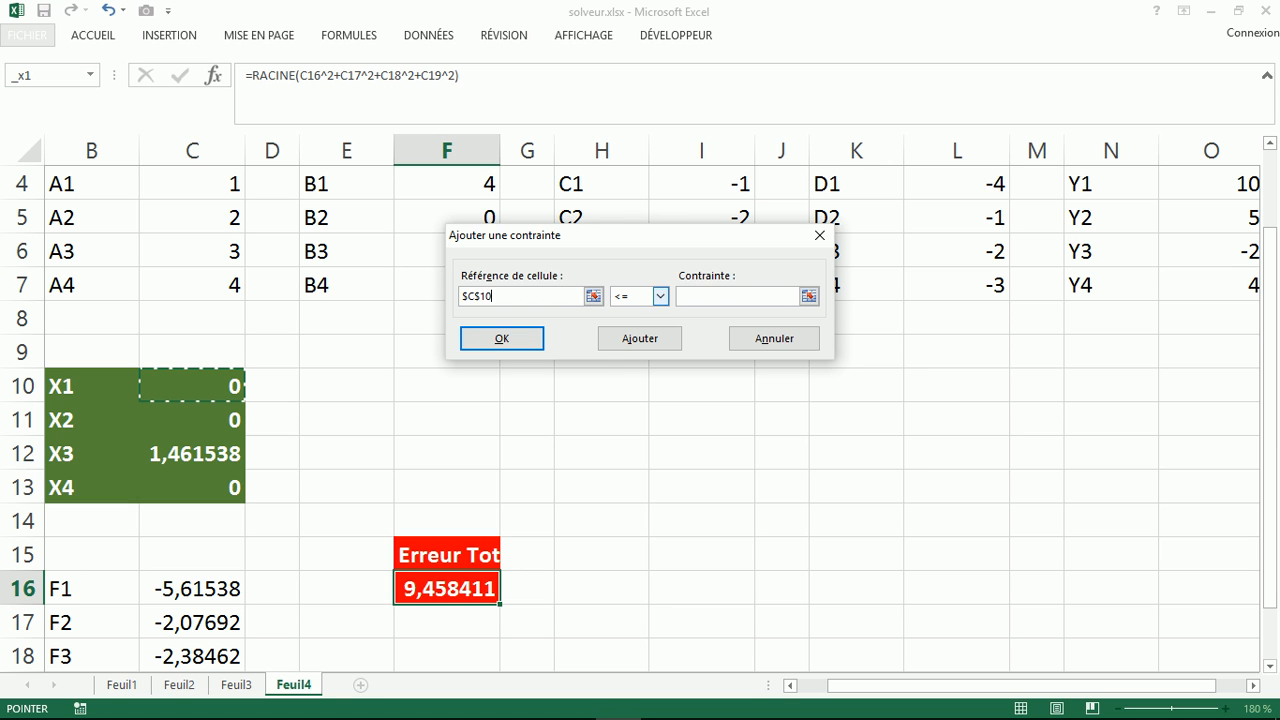
left_click(660, 296)
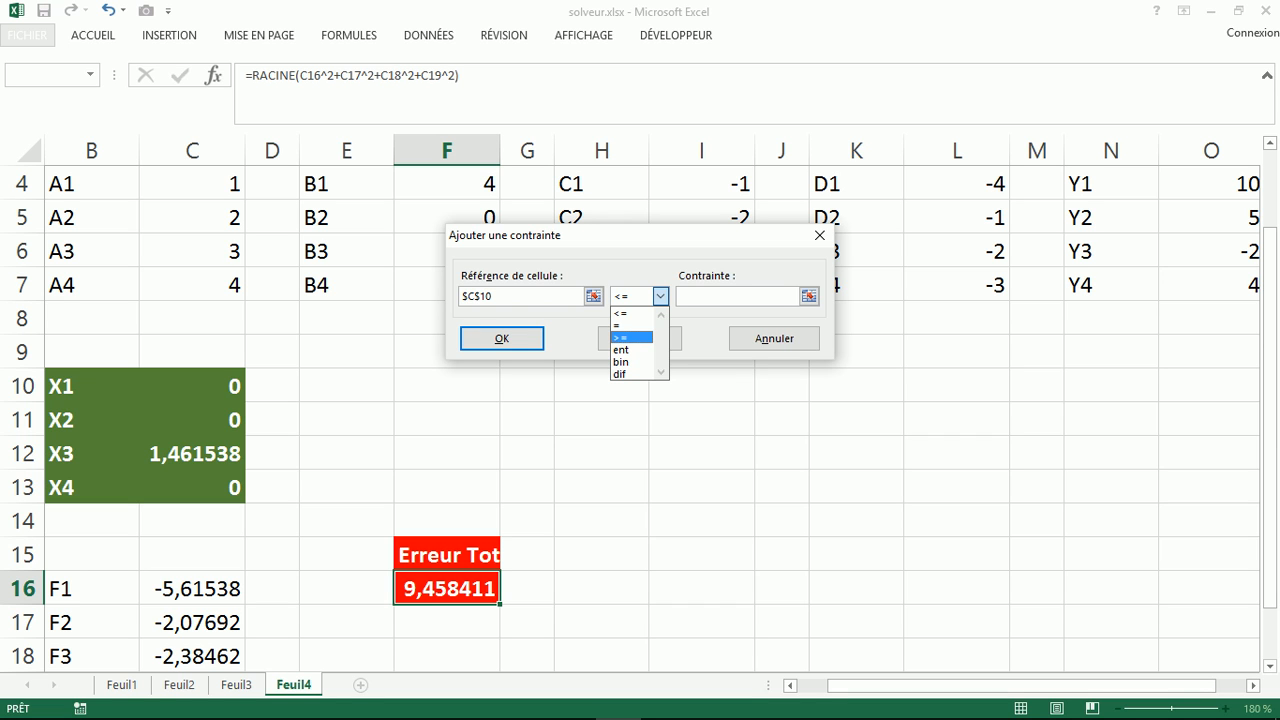
key("Return")
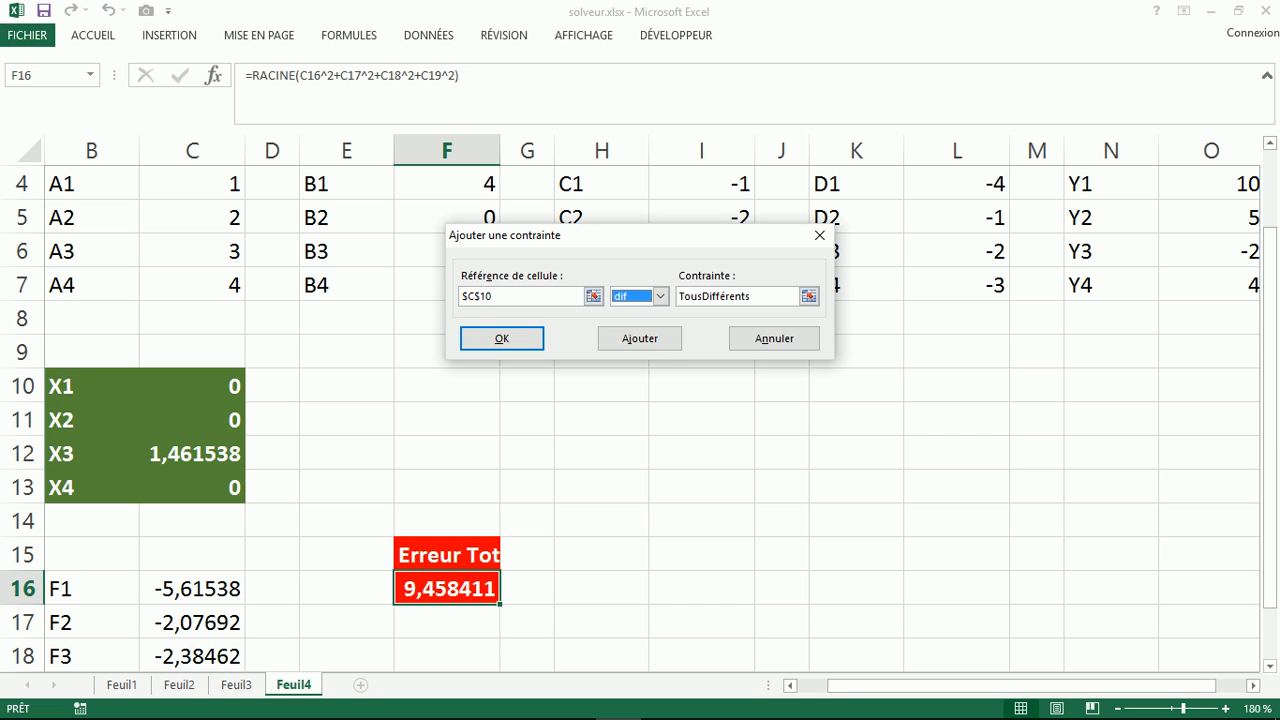
key("Tab")
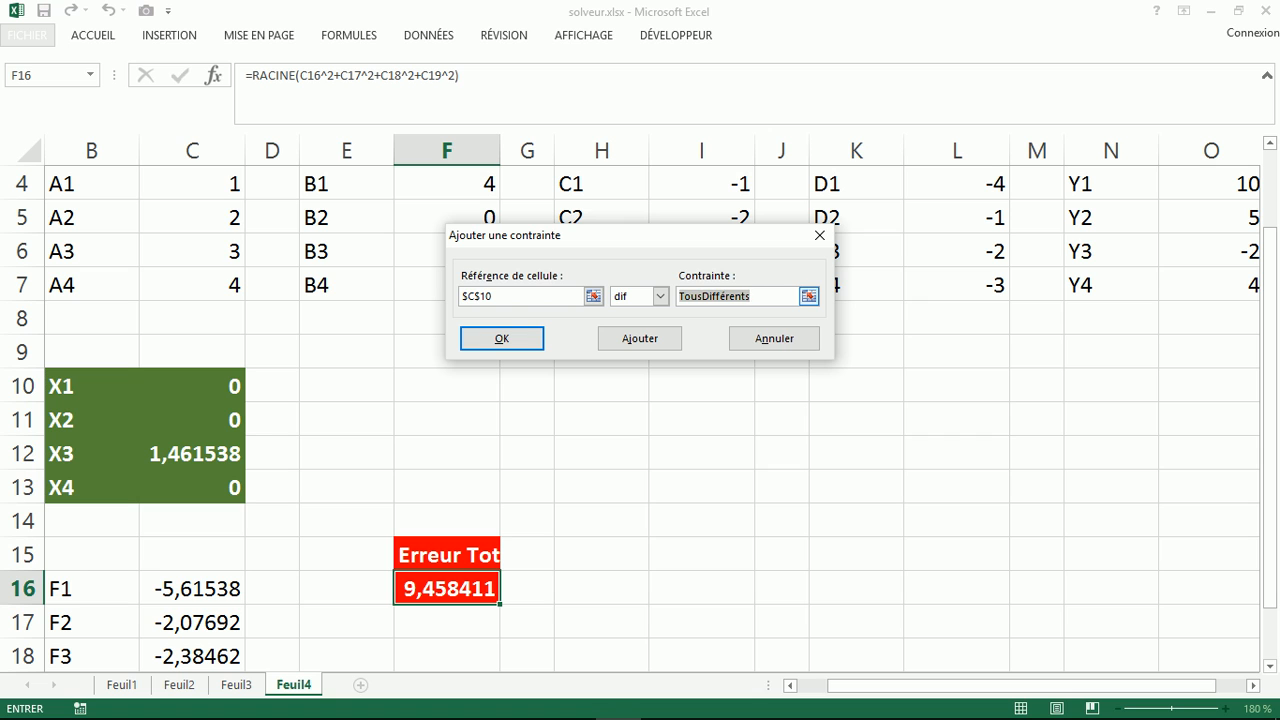
type("0")
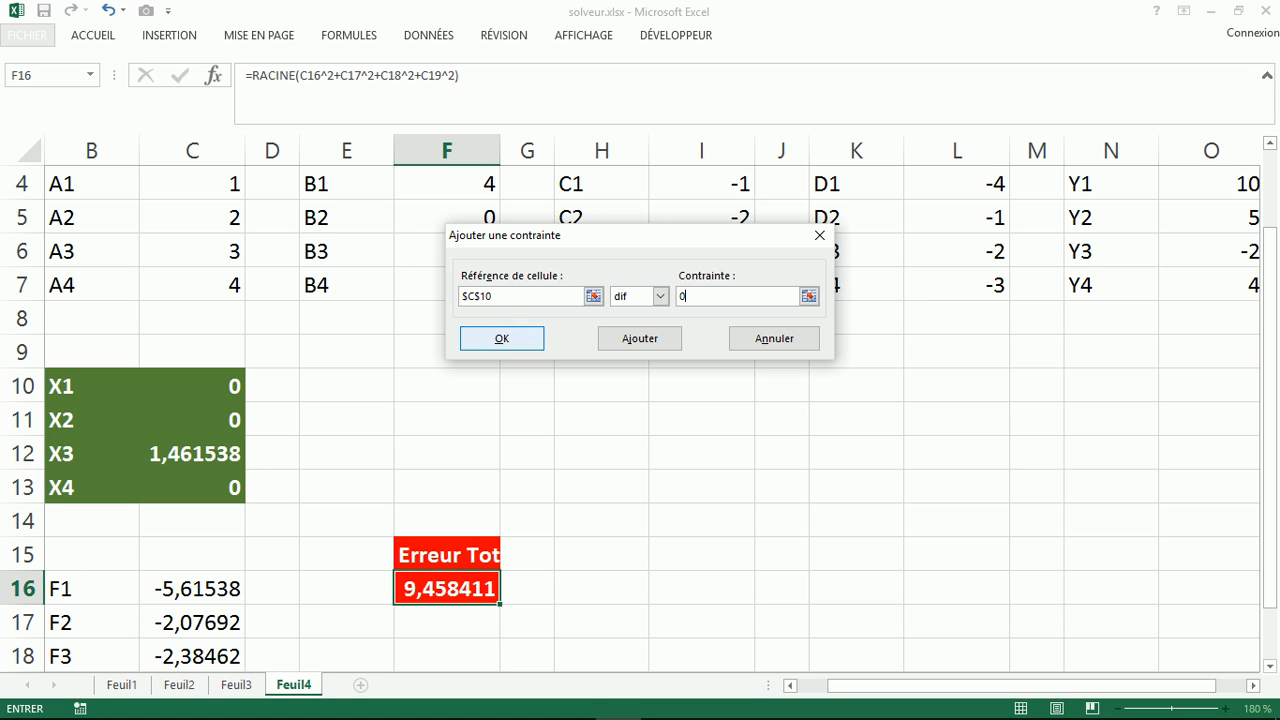
left_click_drag(493, 296, 460, 296)
key("Return")
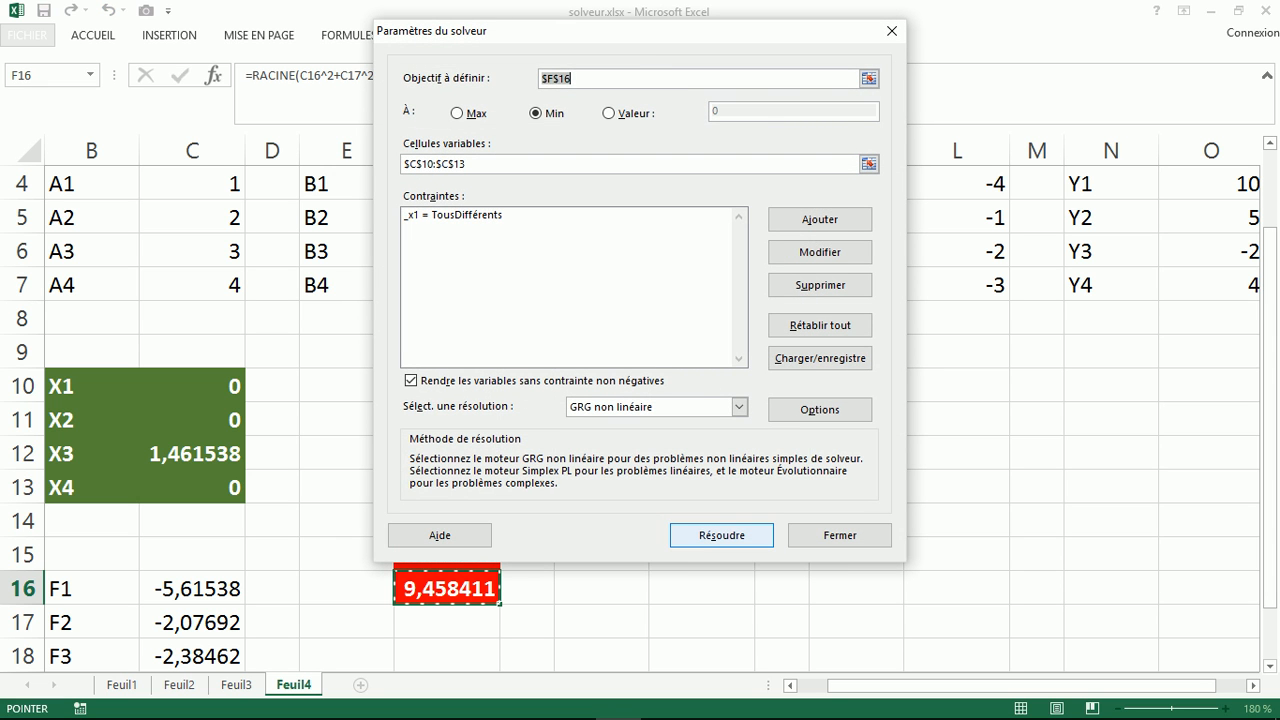
Step: Run Solver with the dif constraint on X1, inspect the proposed values, and cancel the result
left_click(721, 535)
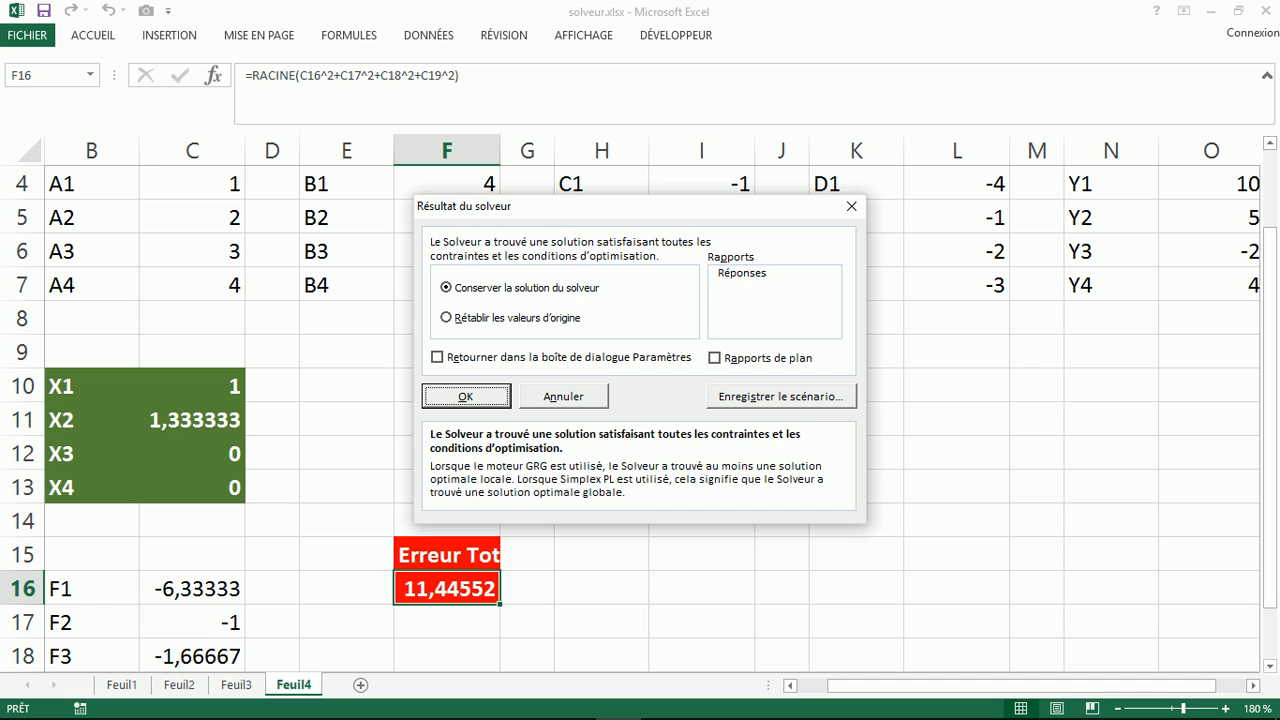
left_click_drag(529, 205, 643, 218)
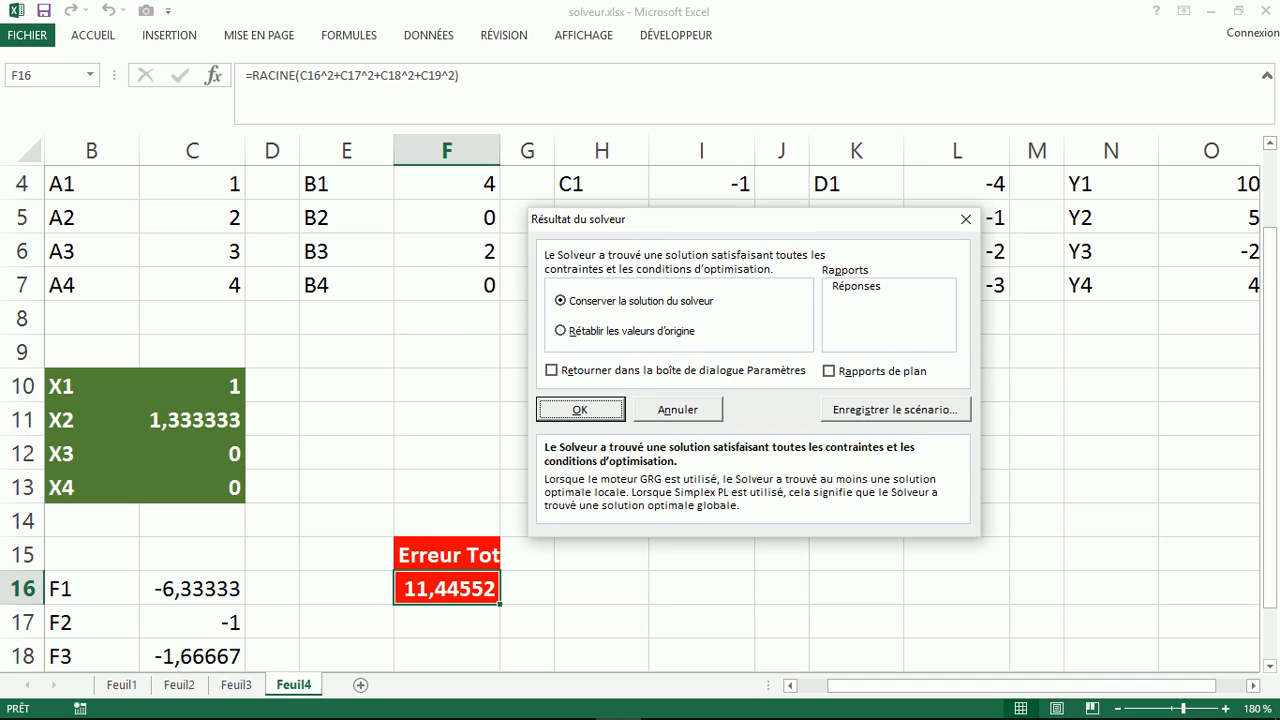
left_click(678, 409)
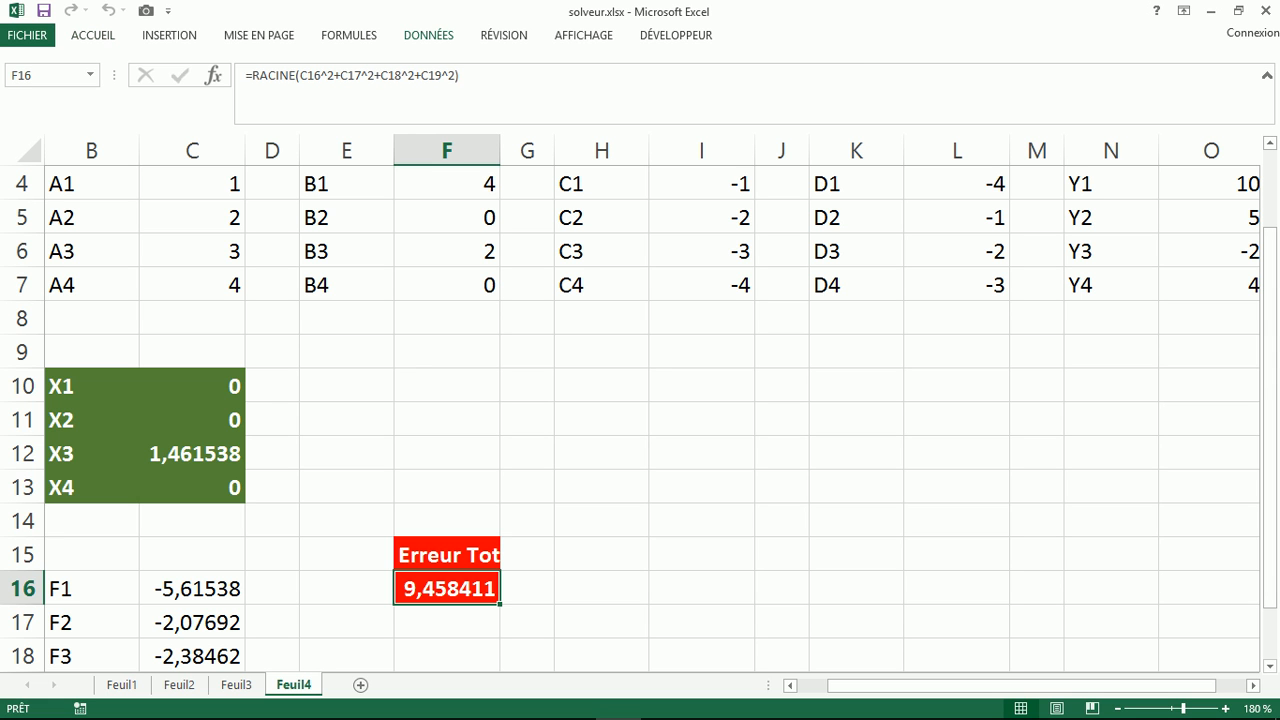
Step: Switch the Solver resolution method to Évolutionnaire, try to solve with it, and dismiss the result
left_click(428, 35)
left_click(1121, 61)
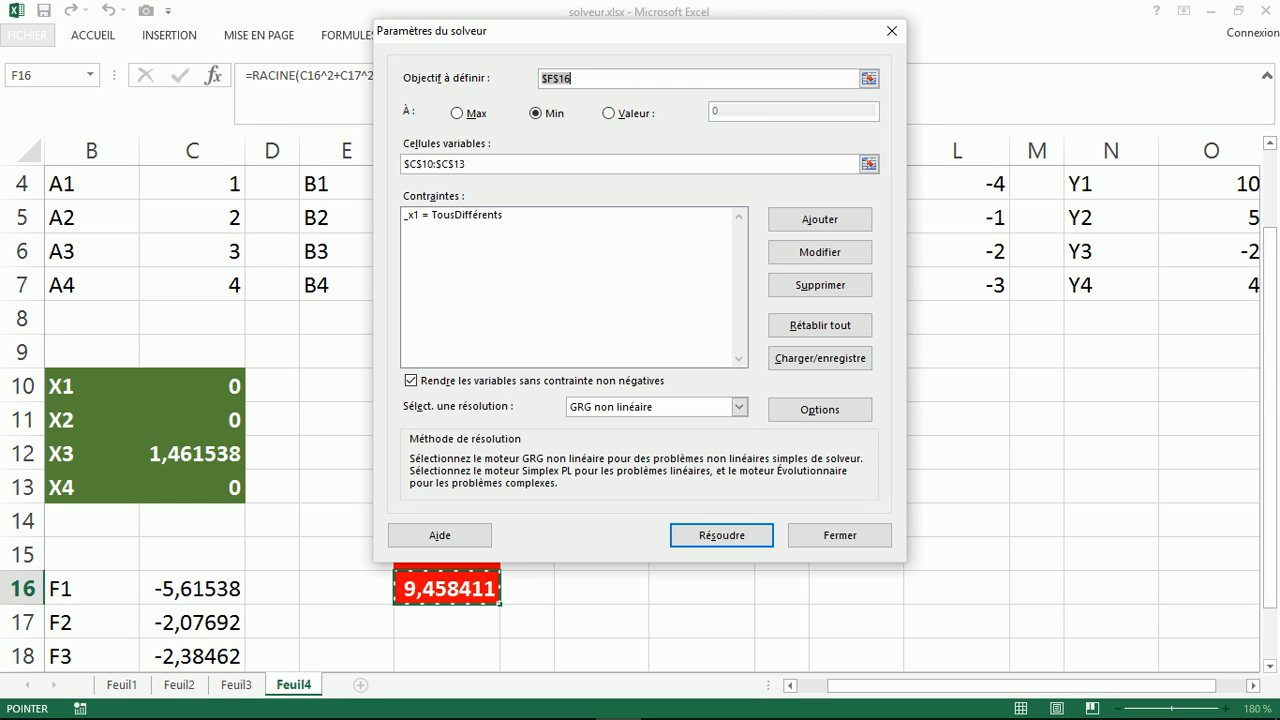
left_click(738, 406)
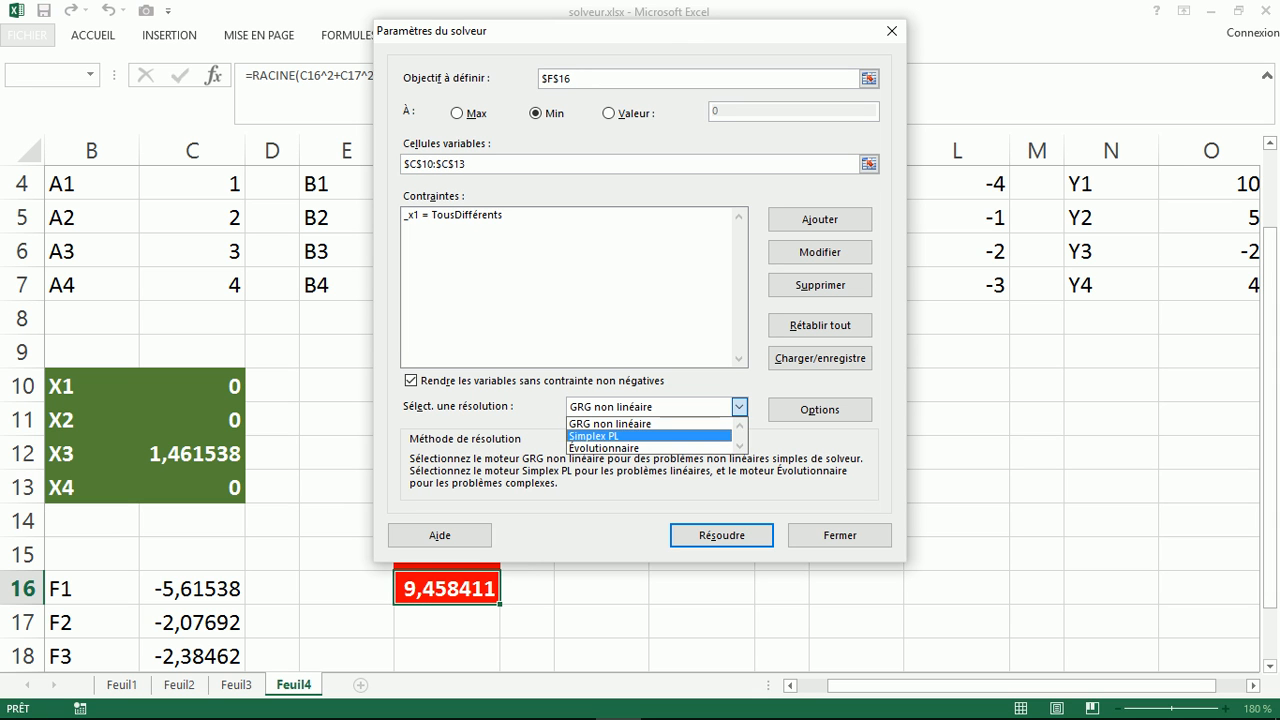
left_click(640, 448)
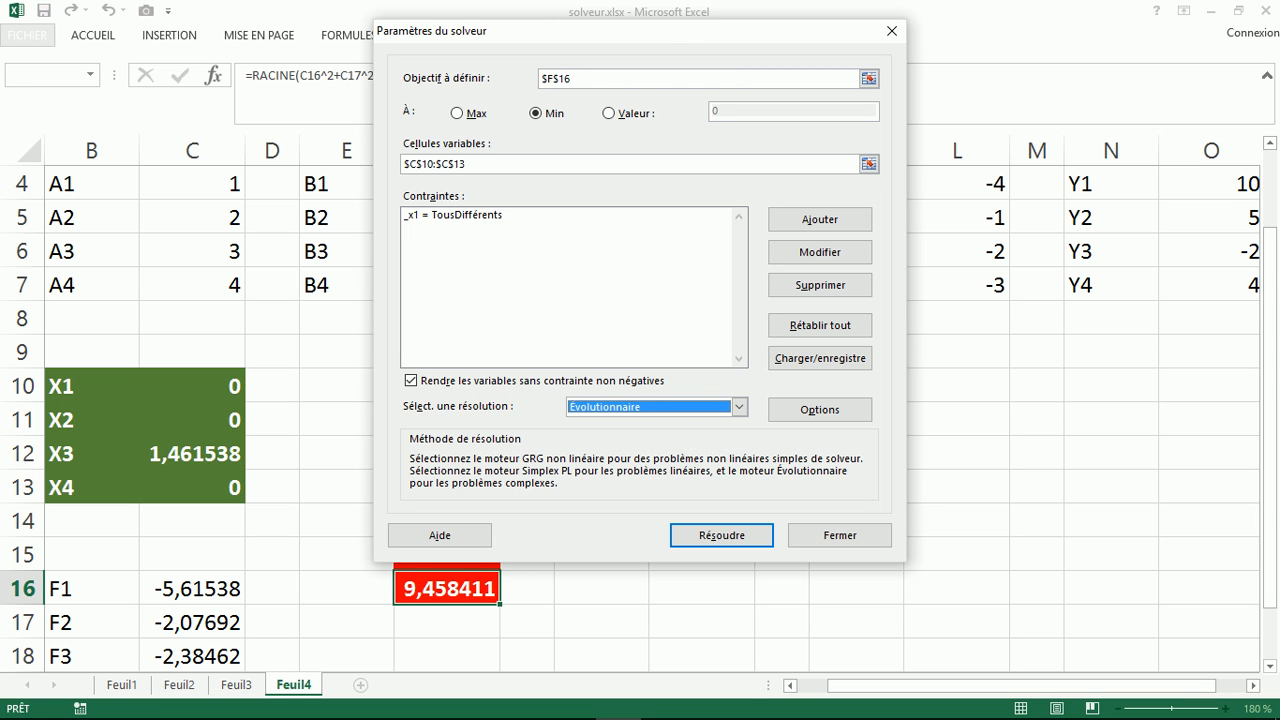
left_click(721, 535)
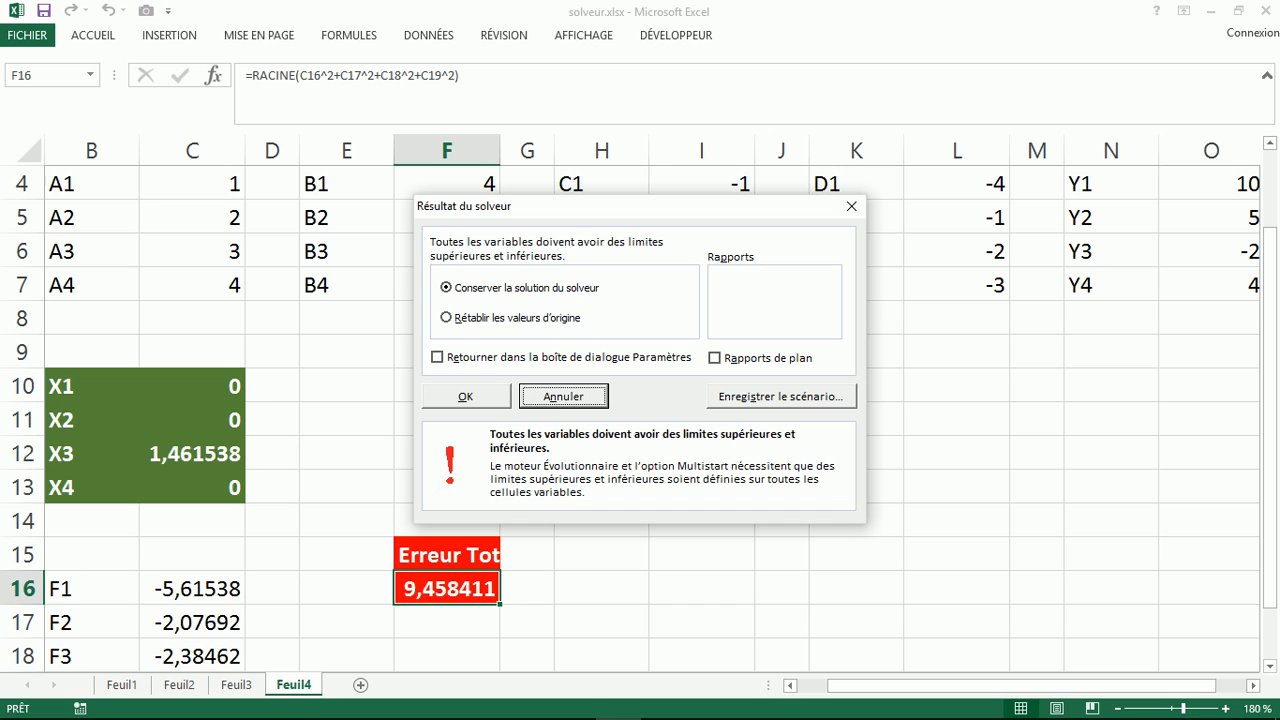
left_click(563, 396)
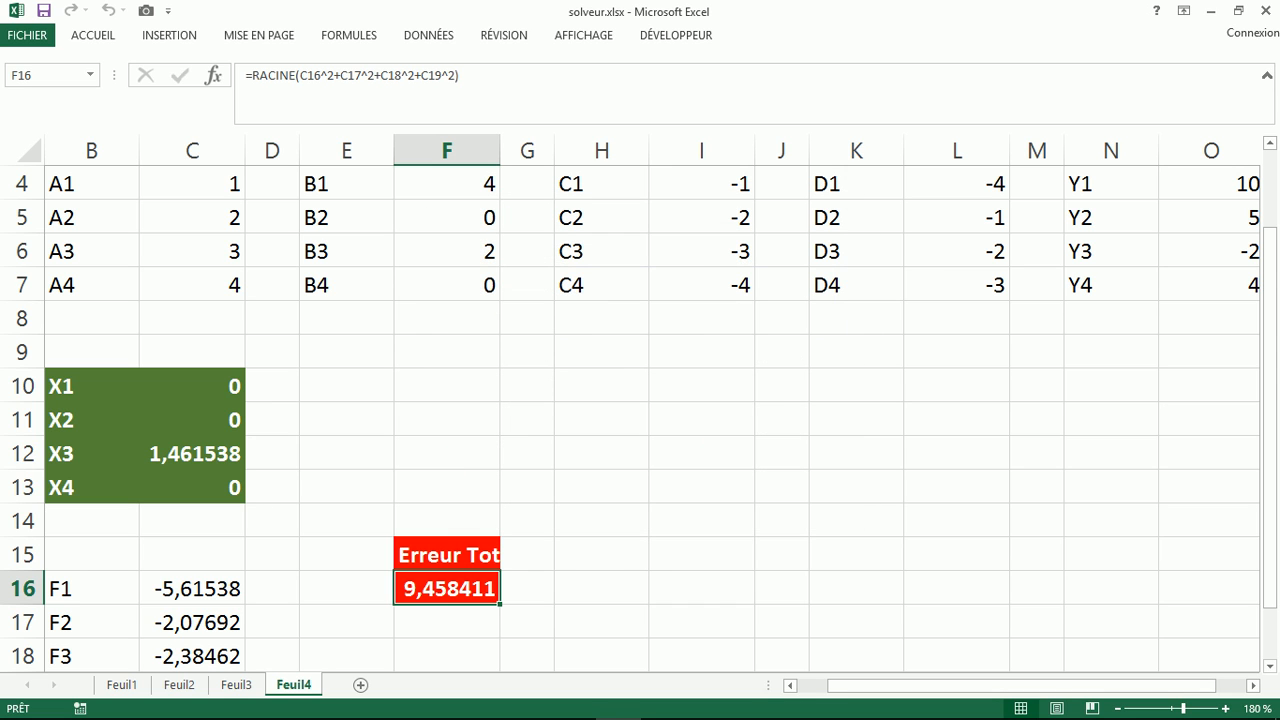
Step: Add the Solver constraint C10 <= 10 for X1 and delete the TousDifférents constraint
left_click(192, 386)
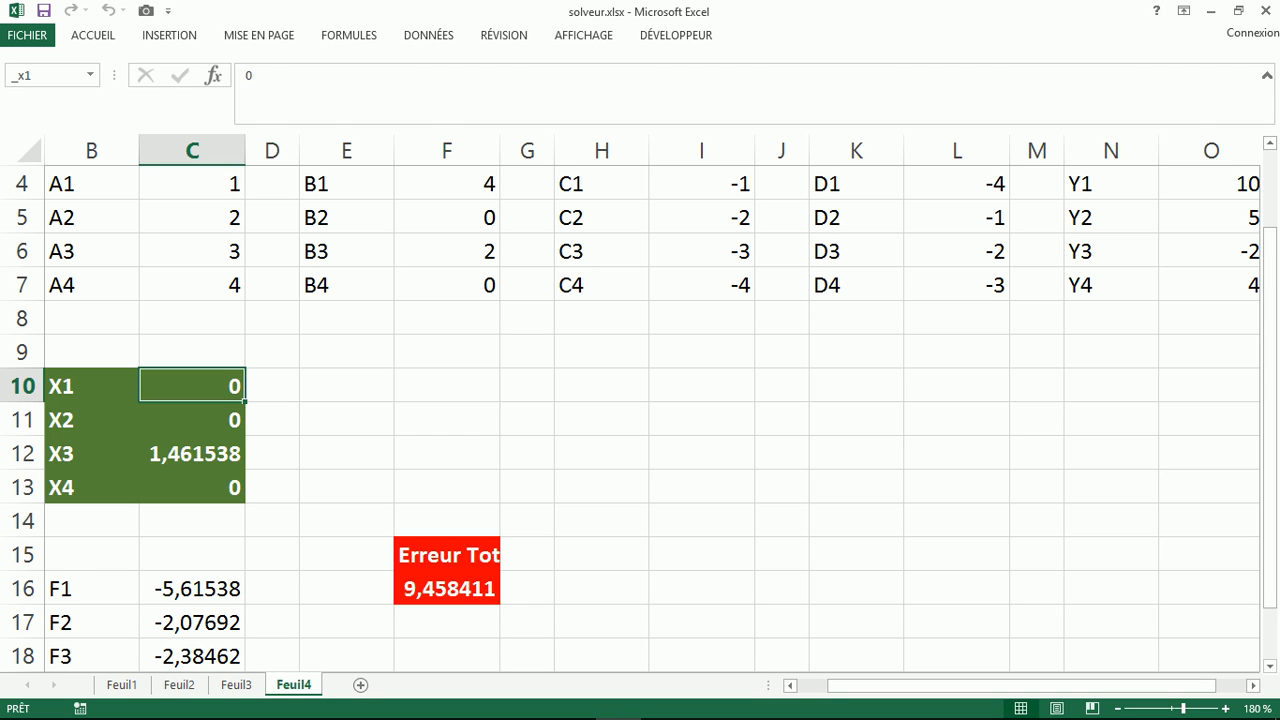
left_click(428, 35)
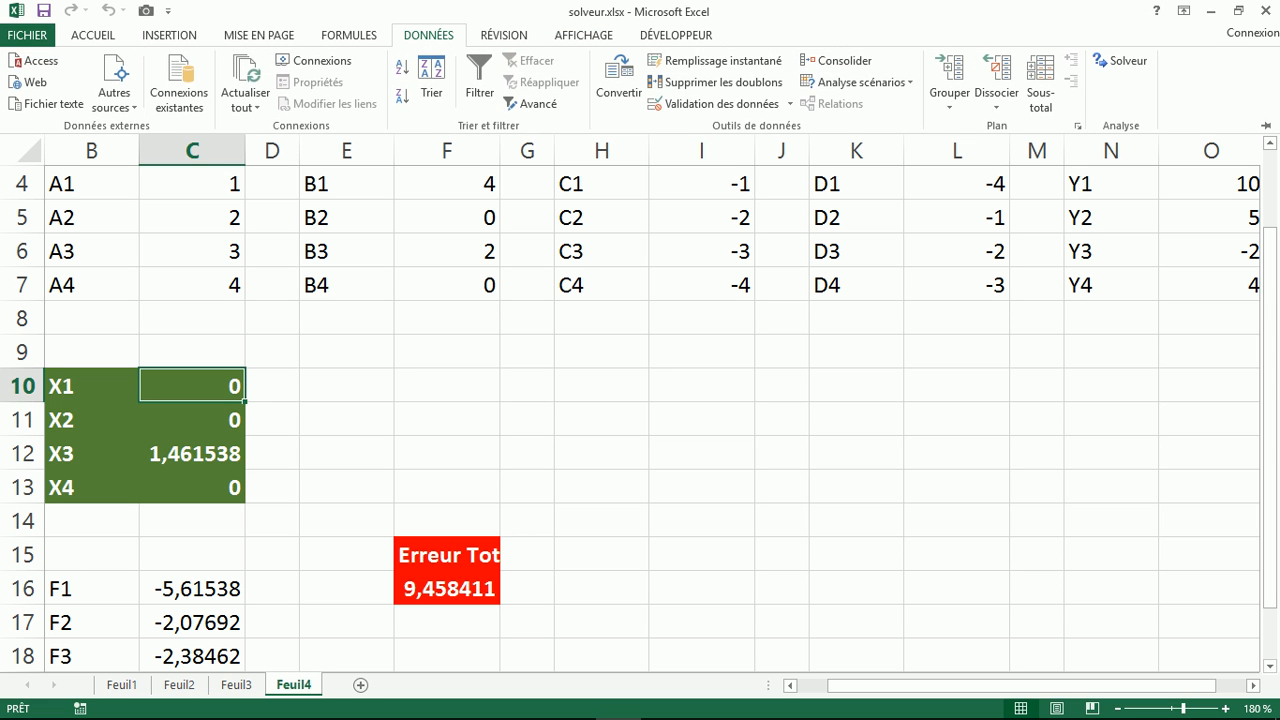
left_click(1120, 61)
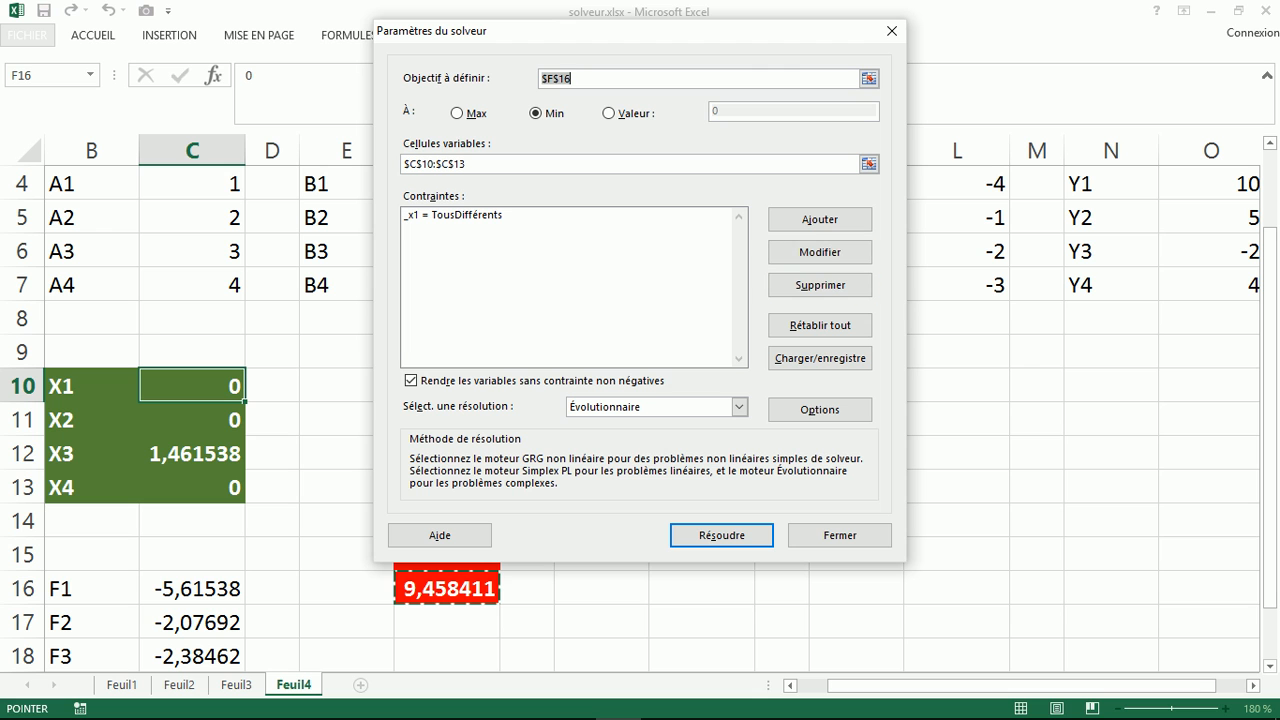
left_click(500, 215)
left_click(820, 285)
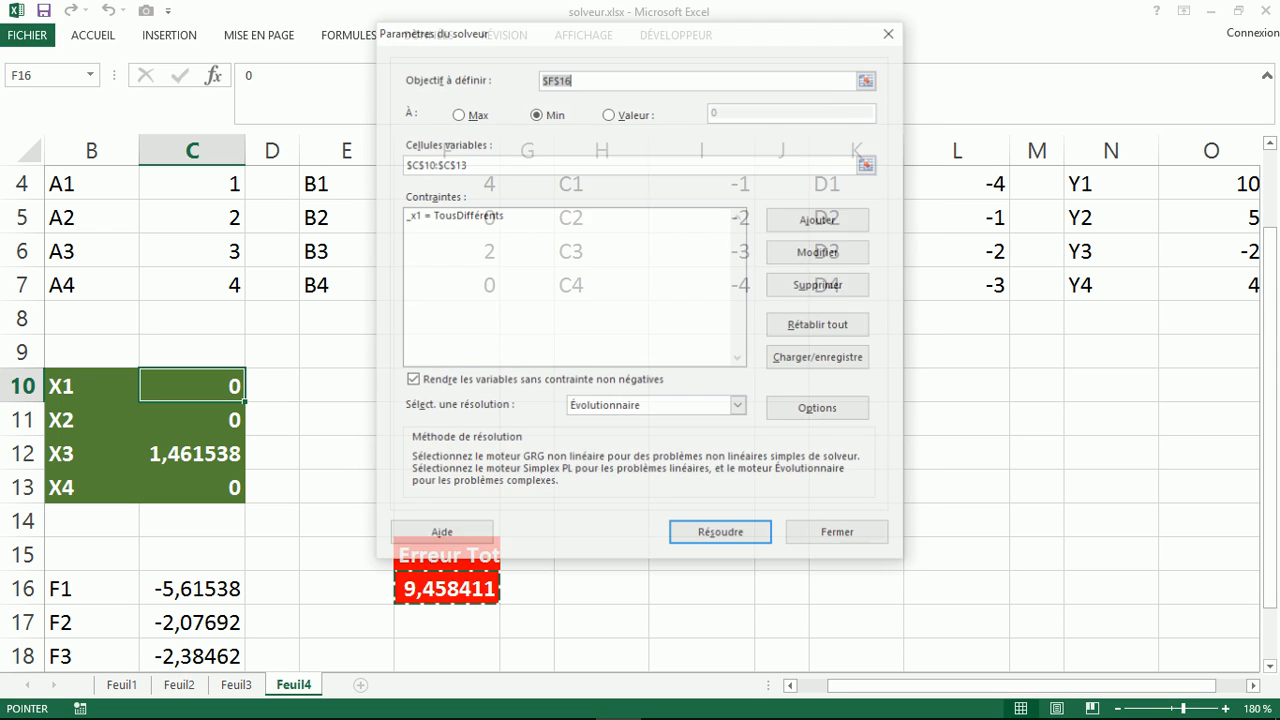
left_click(820, 218)
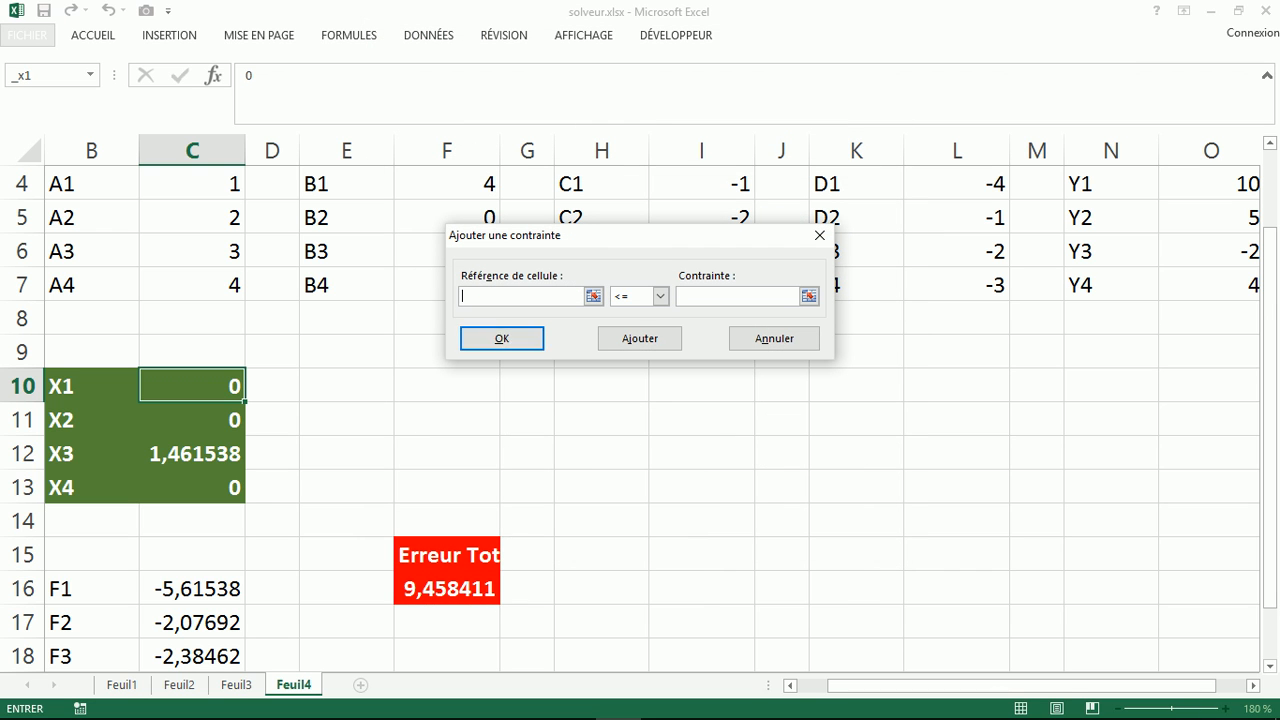
left_click(192, 386)
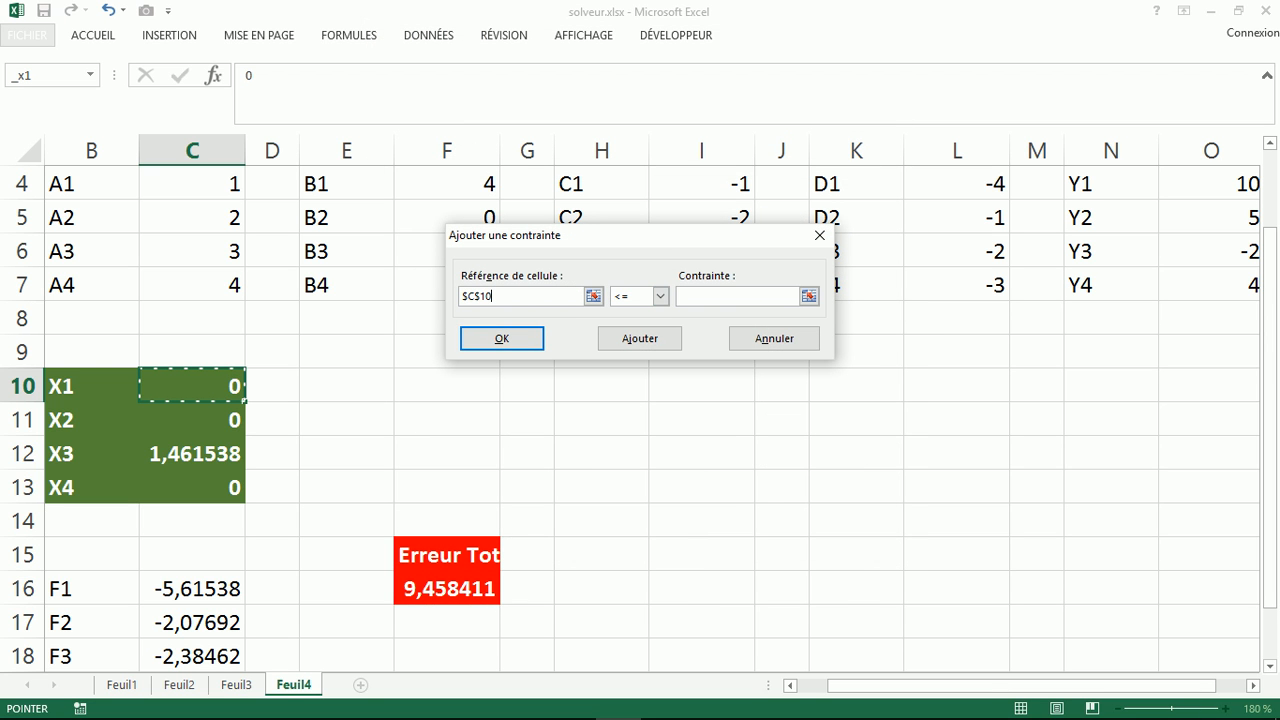
left_click(736, 297)
type("10")
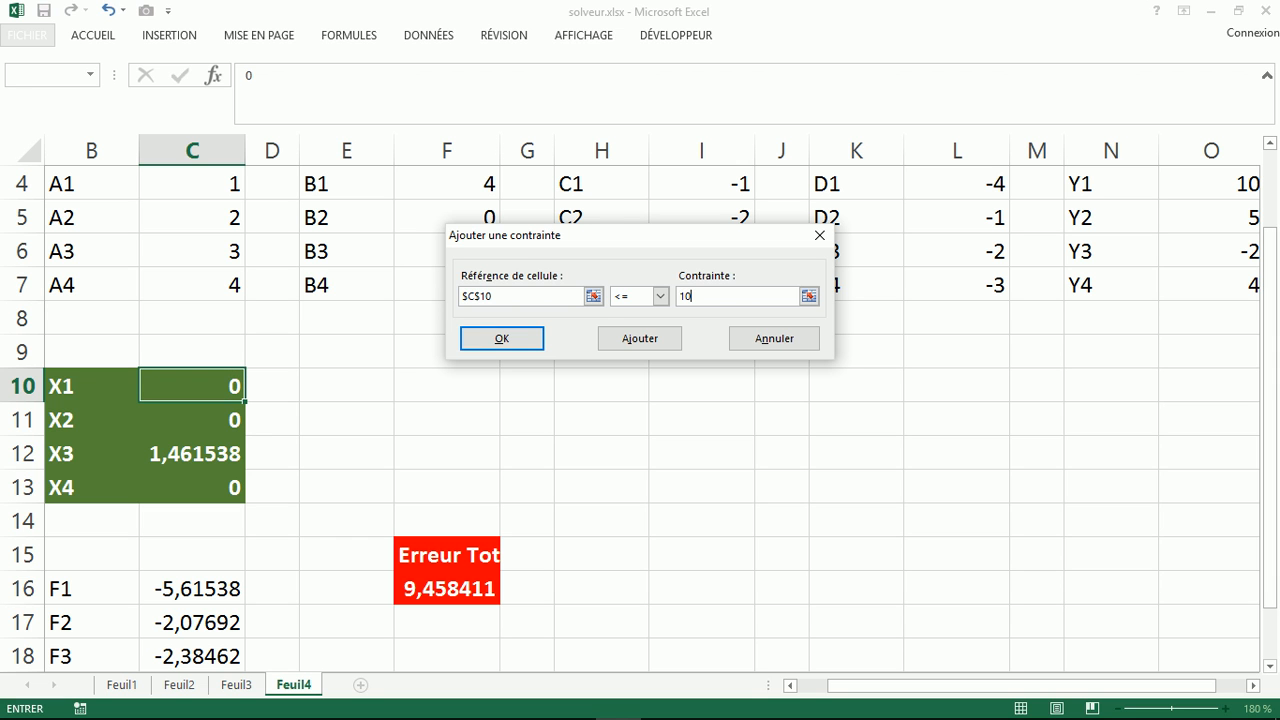
key("Return")
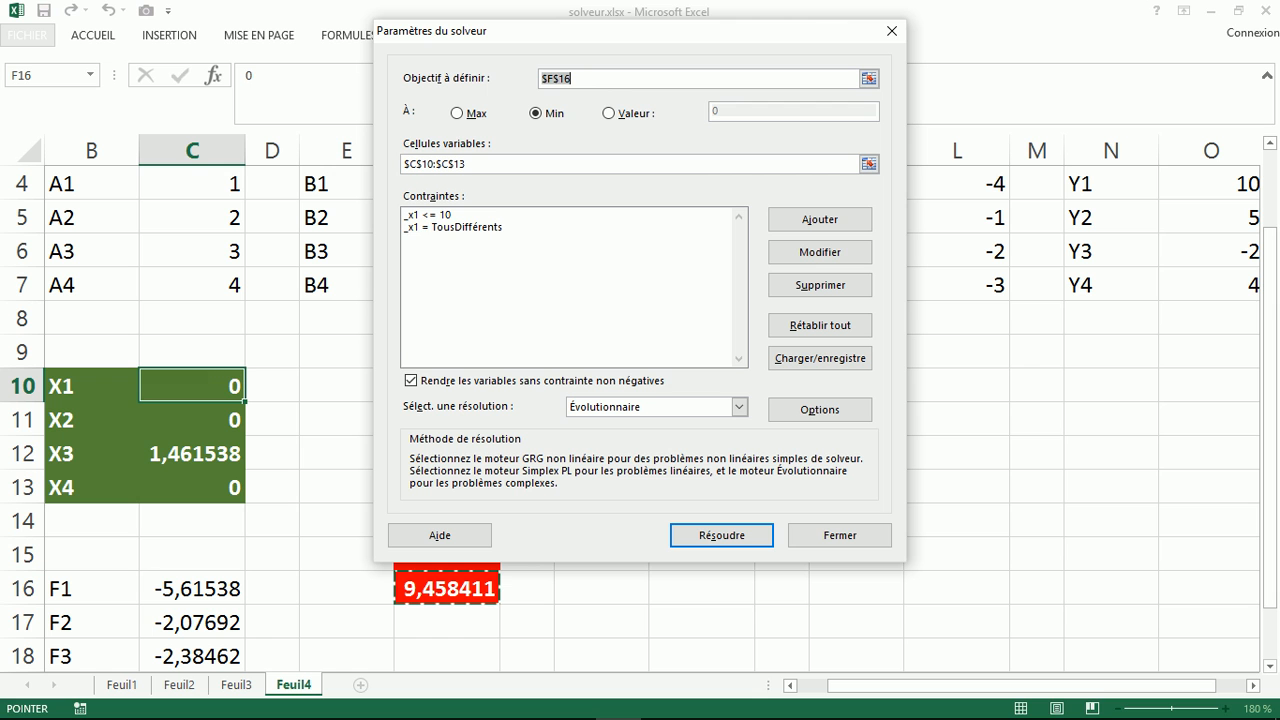
left_click(455, 227)
left_click(820, 285)
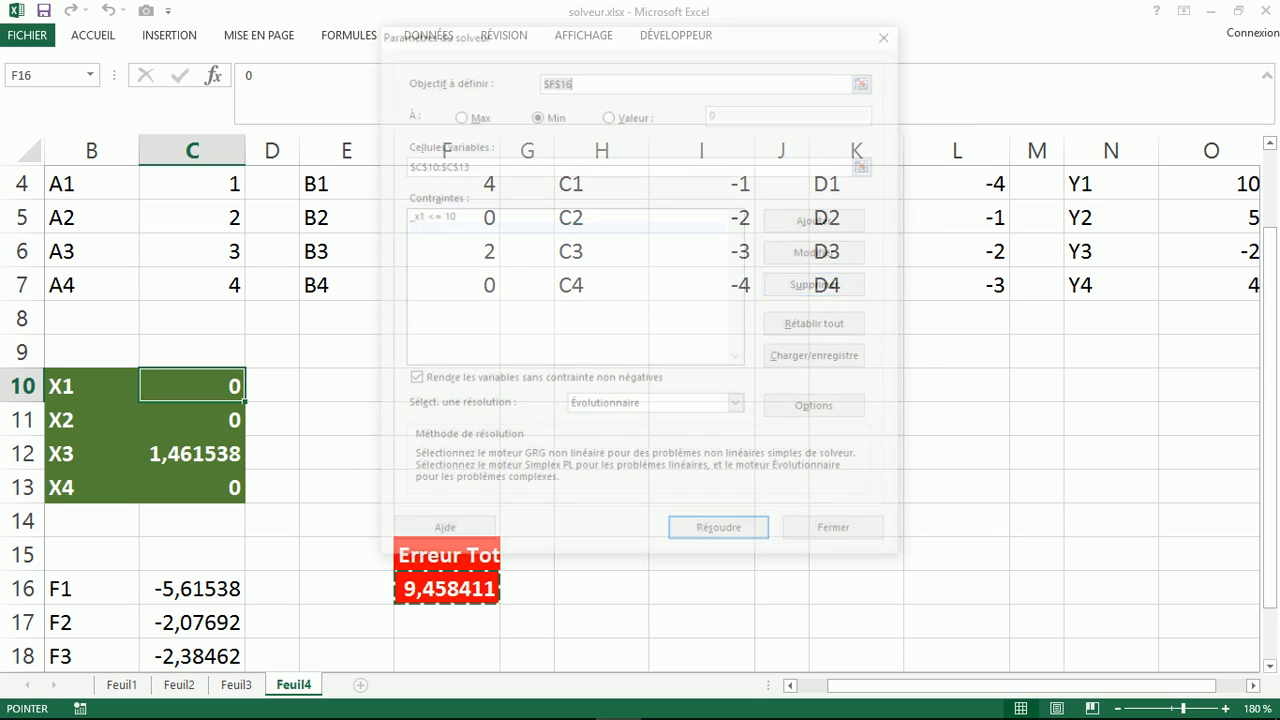
Step: Add the lower-bound Solver constraint C10 >= -10 for X1
left_click(820, 219)
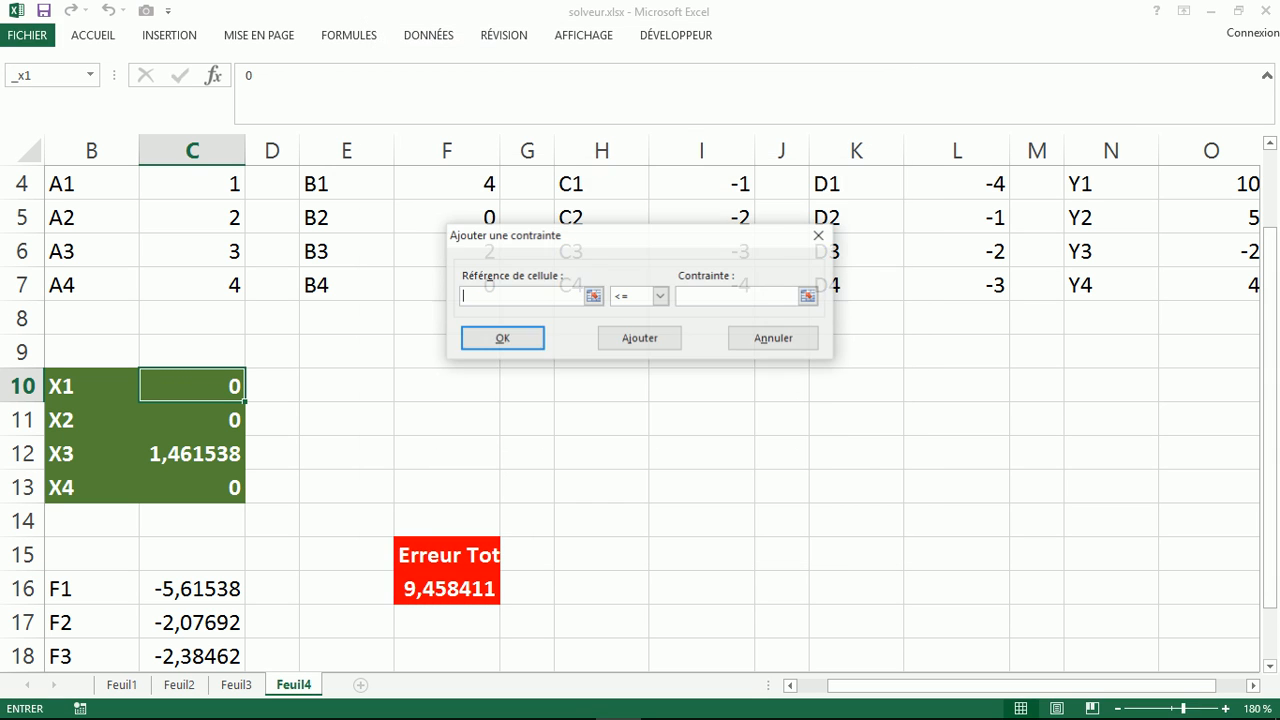
left_click(192, 386)
left_click(660, 296)
key("Down")
key("Down")
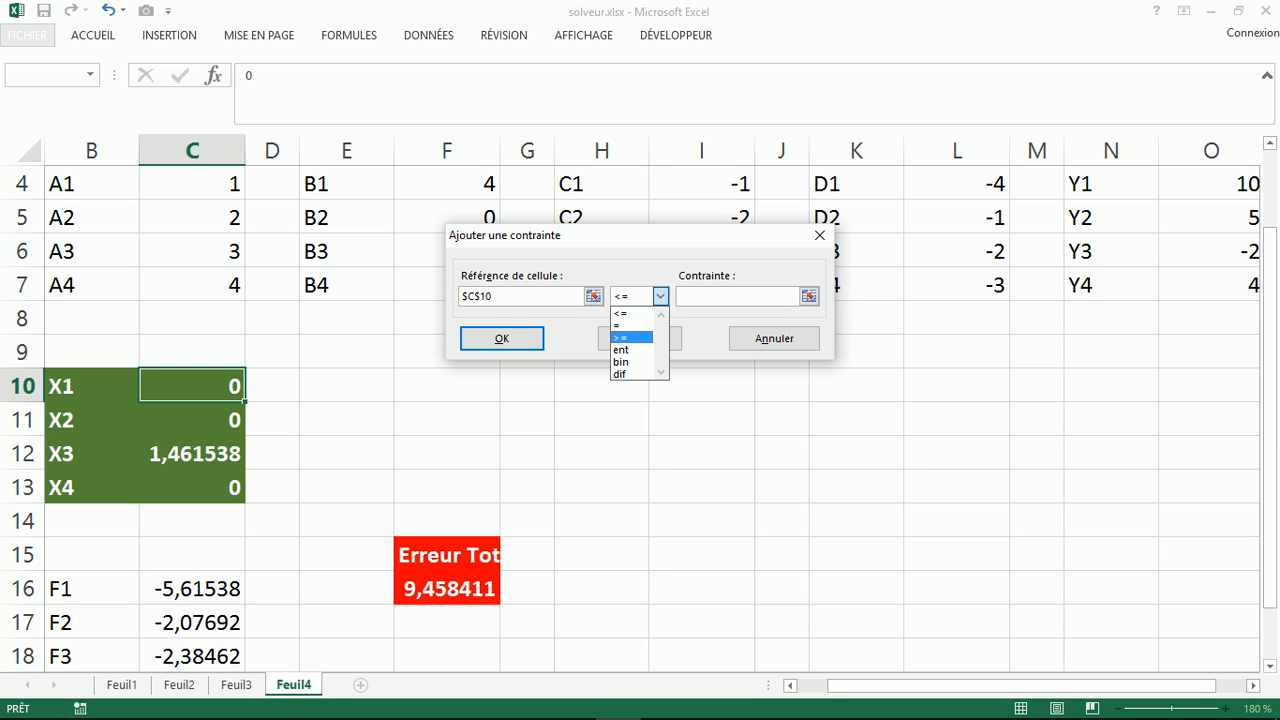
key("Tab")
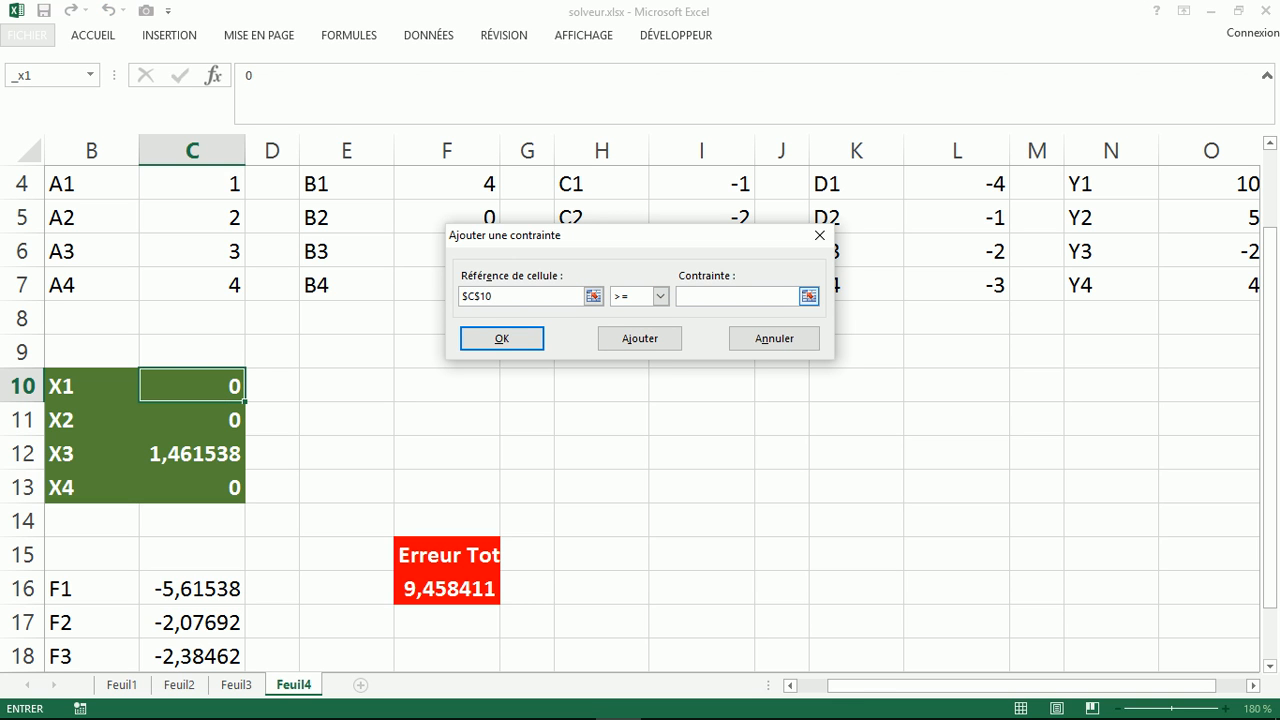
type("-10")
key("Return")
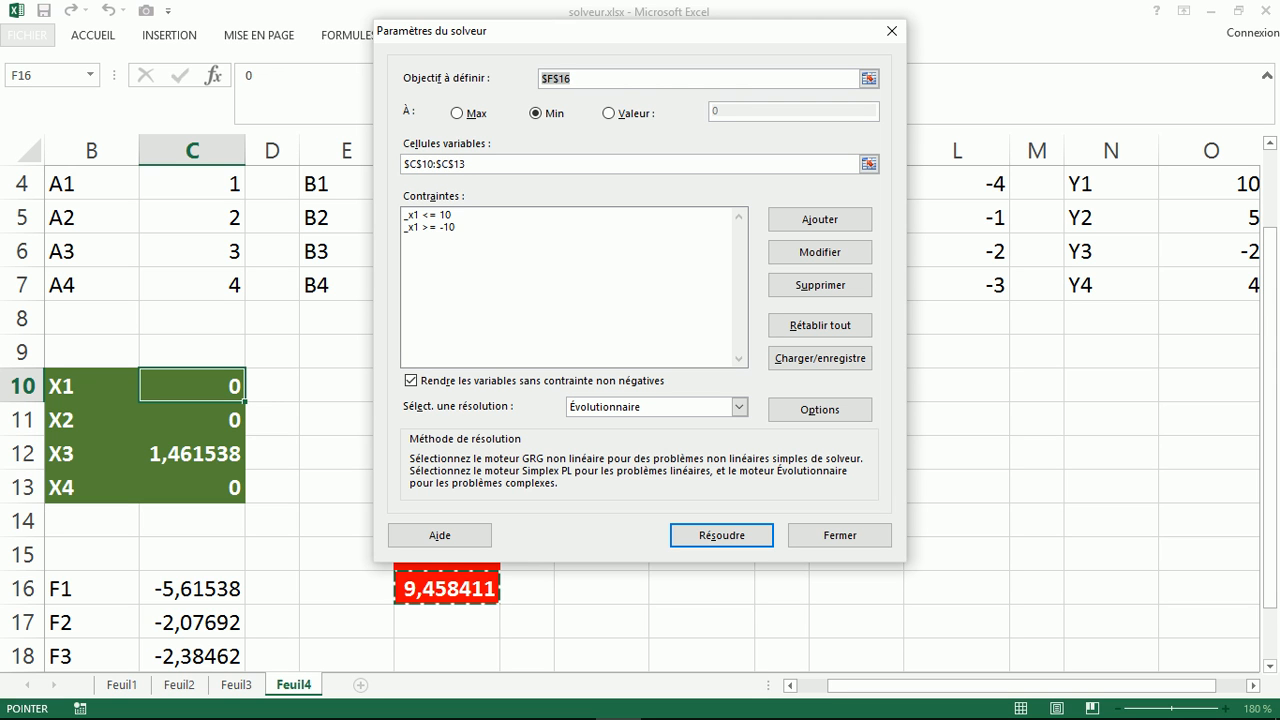
Step: Add the upper-bound Solver constraint C11 <= 10 for X2 and continue with another constraint
left_click(820, 219)
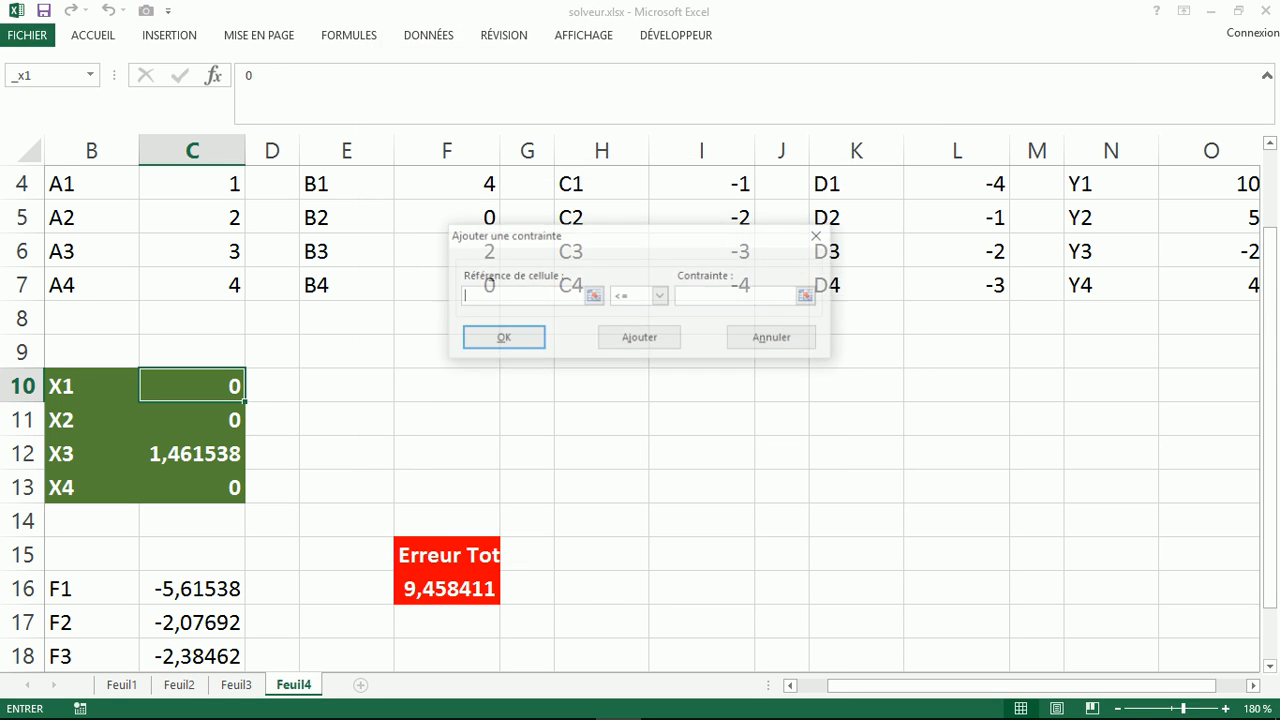
left_click(192, 420)
left_click(740, 296)
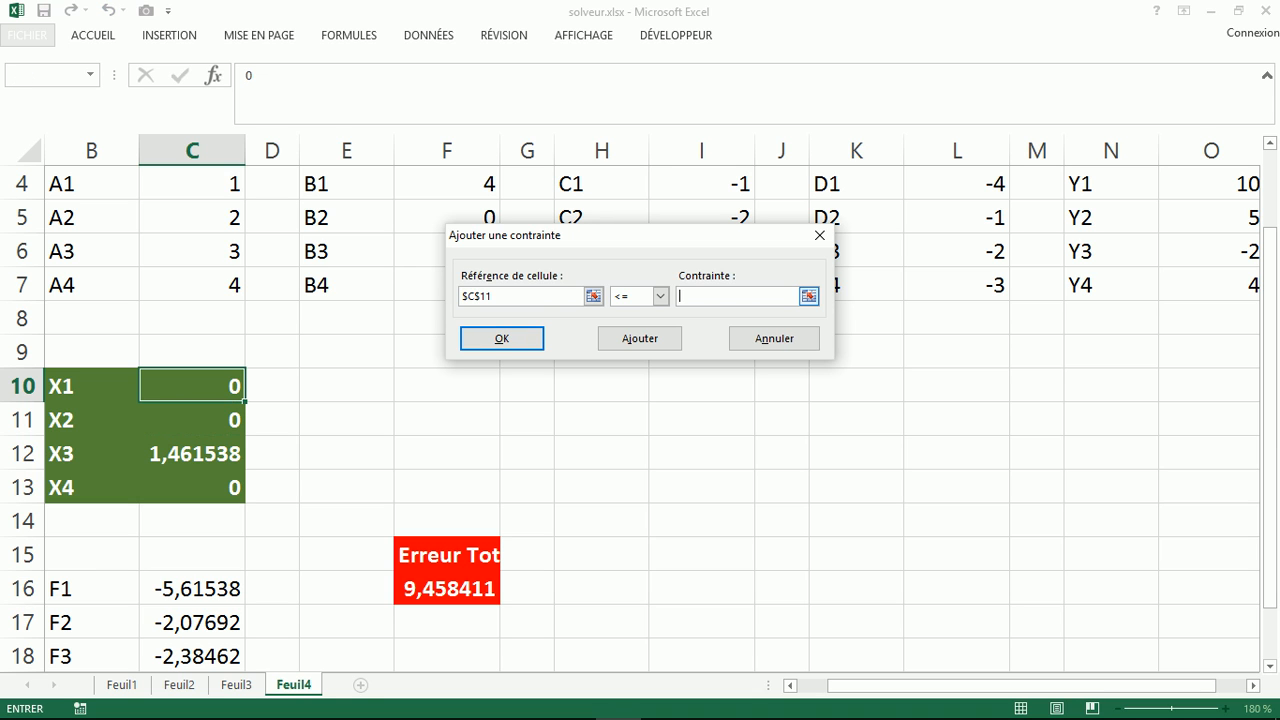
type("10")
left_click(640, 338)
Step: Add the lower-bound Solver constraint C11 >= -10 for X2 and continue with another constraint
left_click(205, 420)
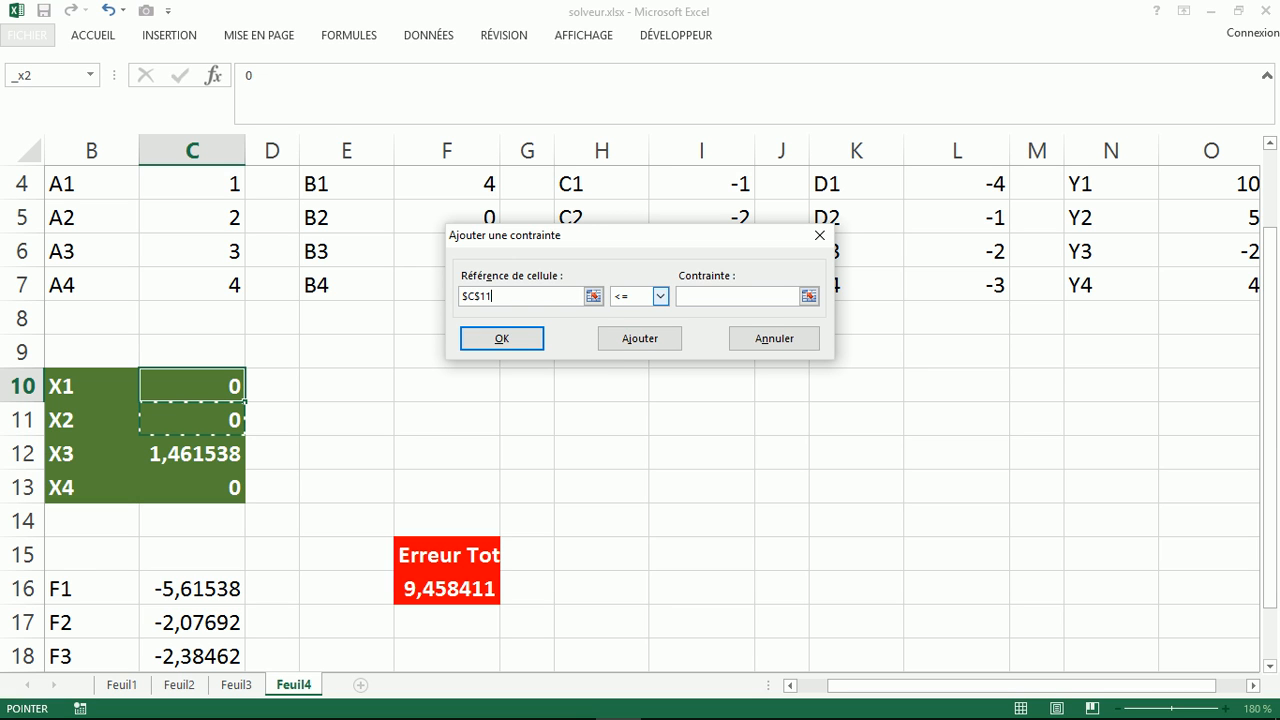
left_click(660, 296)
key("Tab")
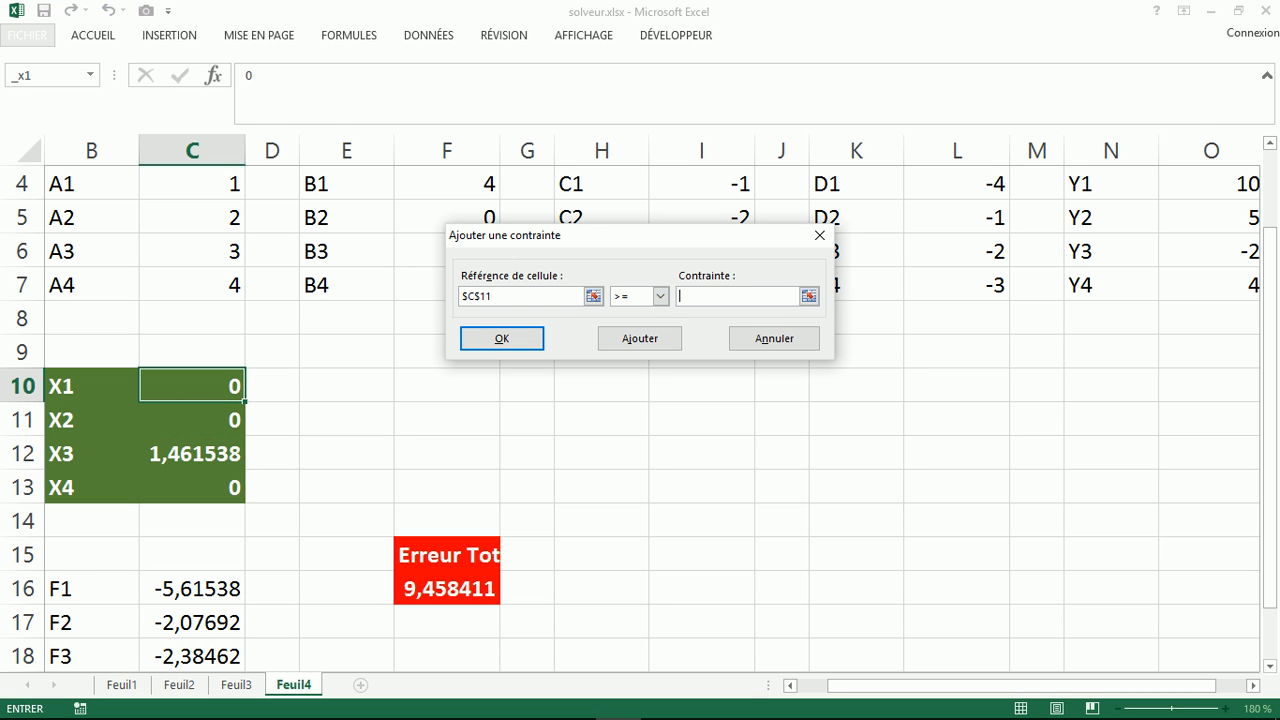
type("-10")
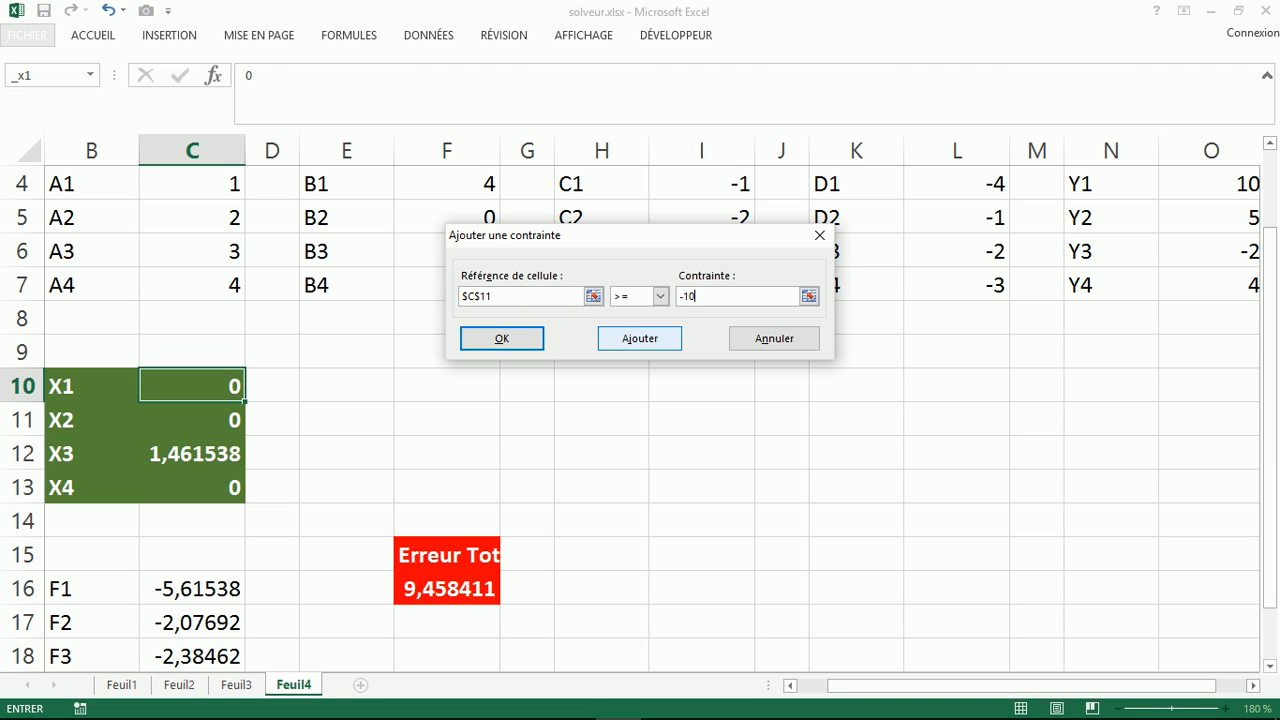
left_click(640, 338)
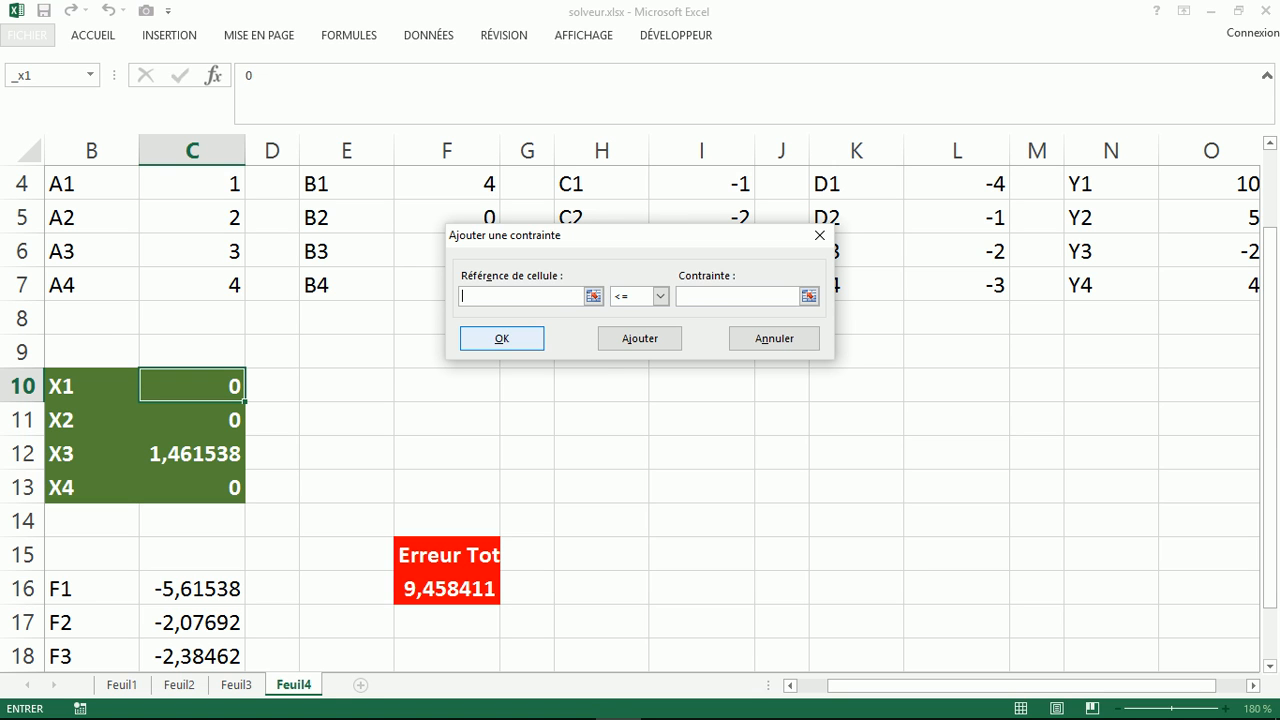
Step: Add the upper-bound Solver constraint C12 <= 10 for X3 and continue with another constraint
left_click(192, 454)
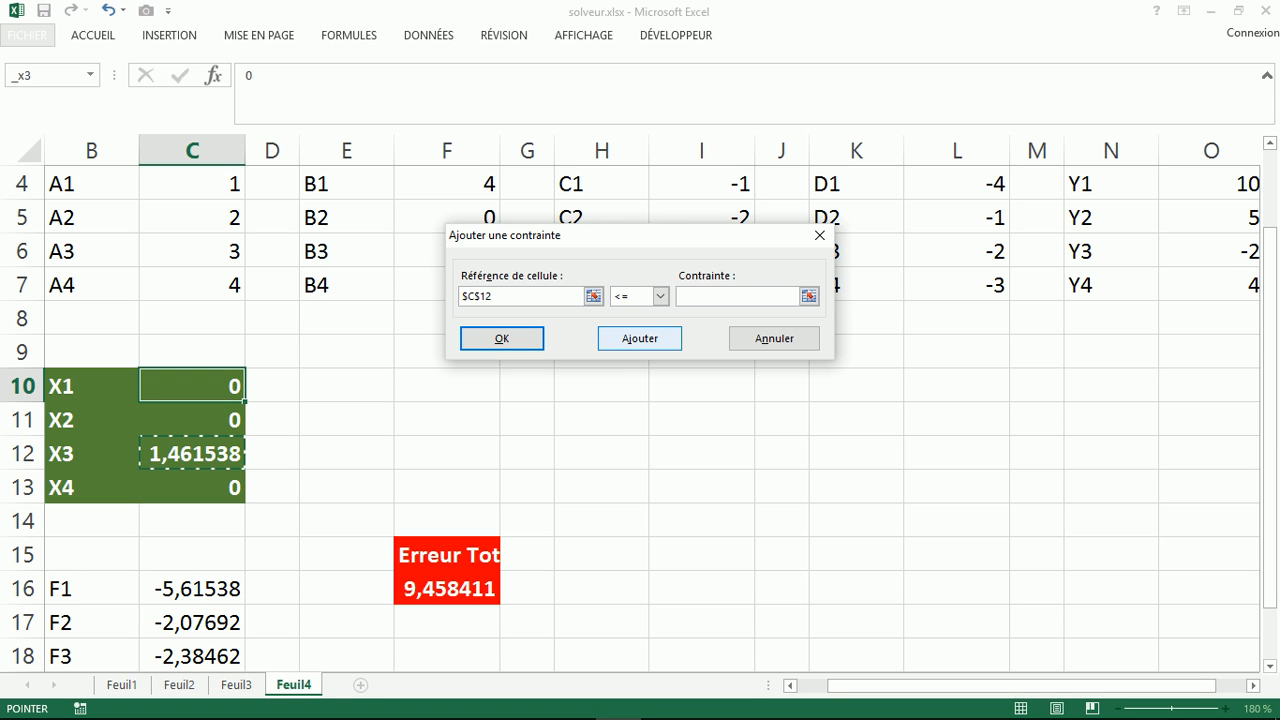
left_click(738, 296)
type("10")
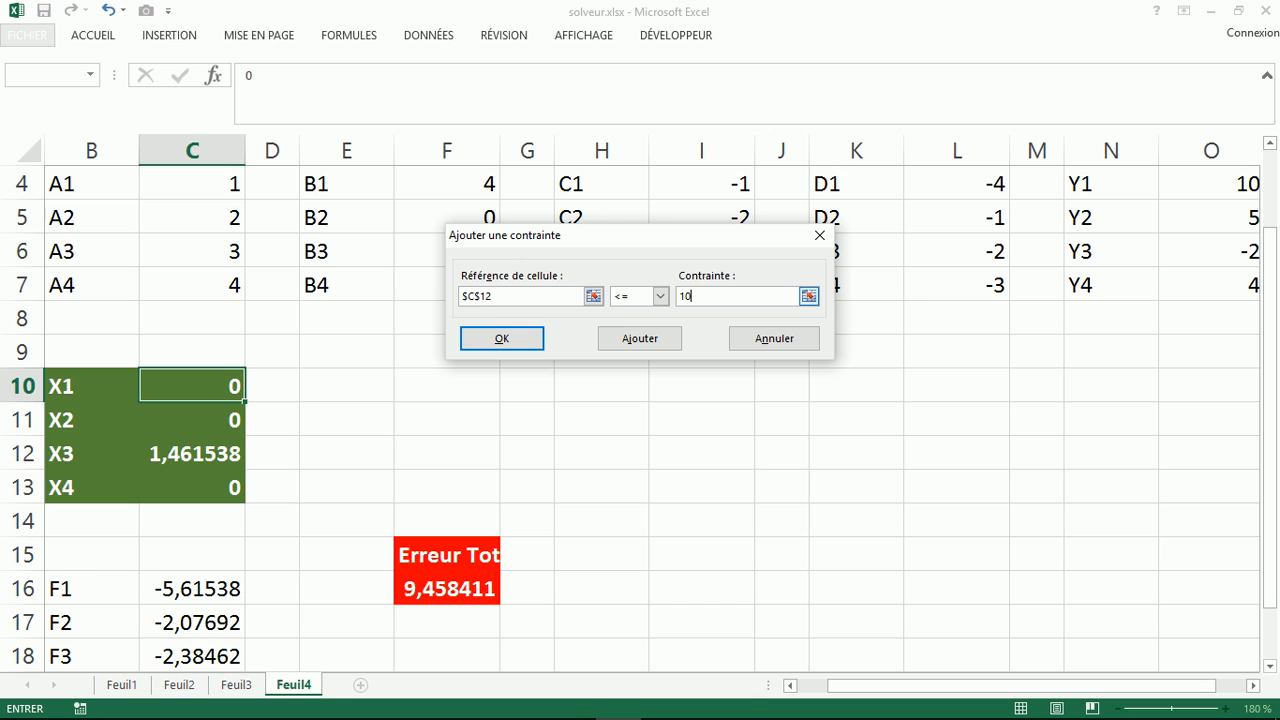
left_click(640, 338)
Step: Add the lower-bound Solver constraint C12 >= -10 for X3 and continue with another constraint
left_click(192, 454)
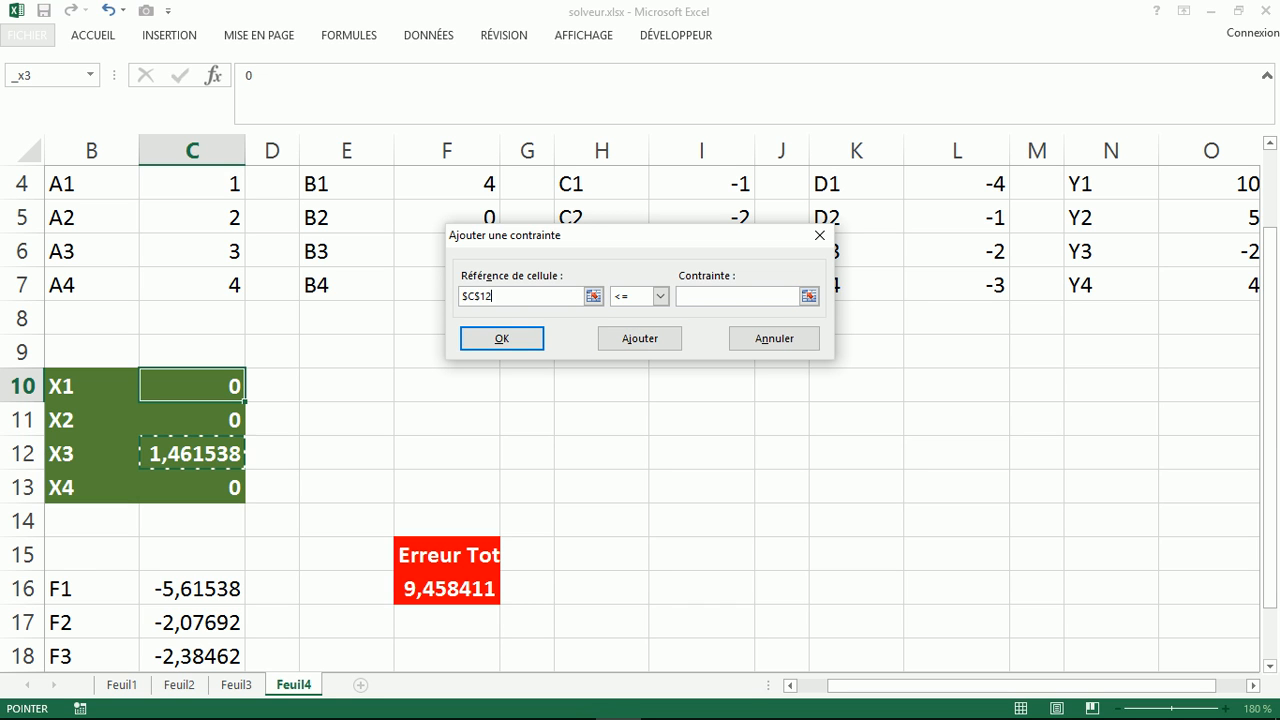
left_click(660, 296)
key("Down")
key("Down")
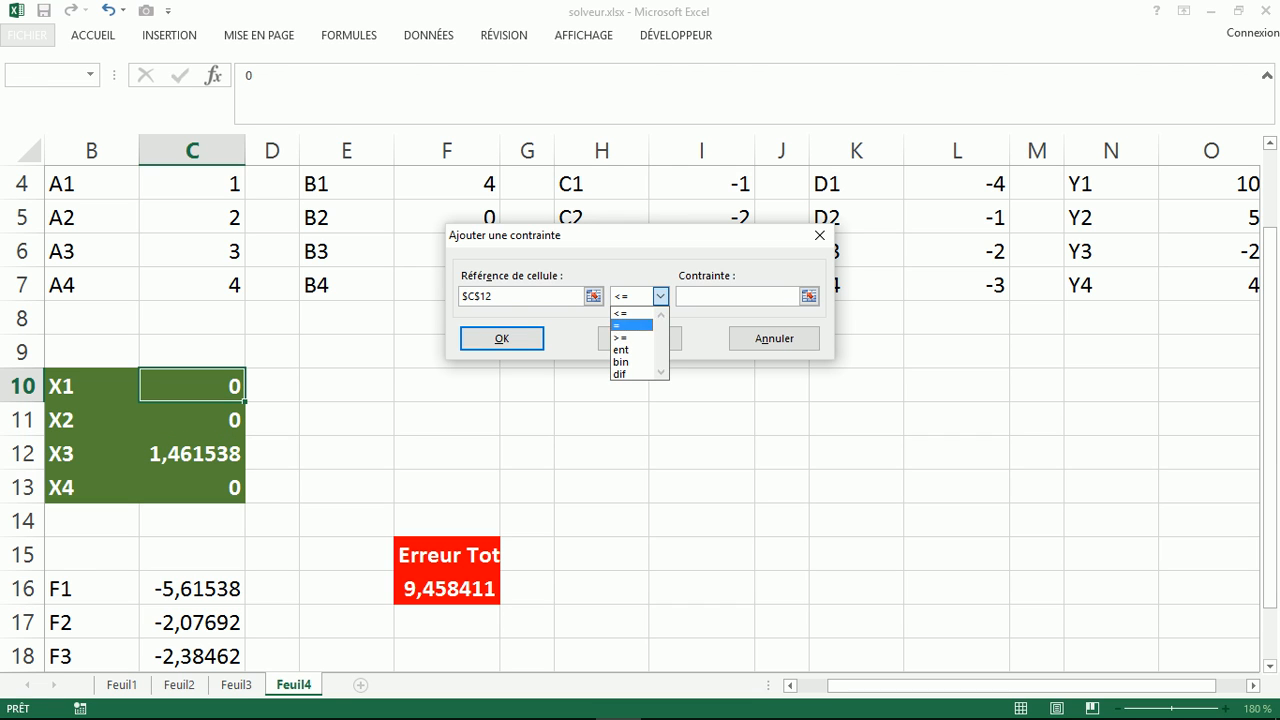
key("Tab")
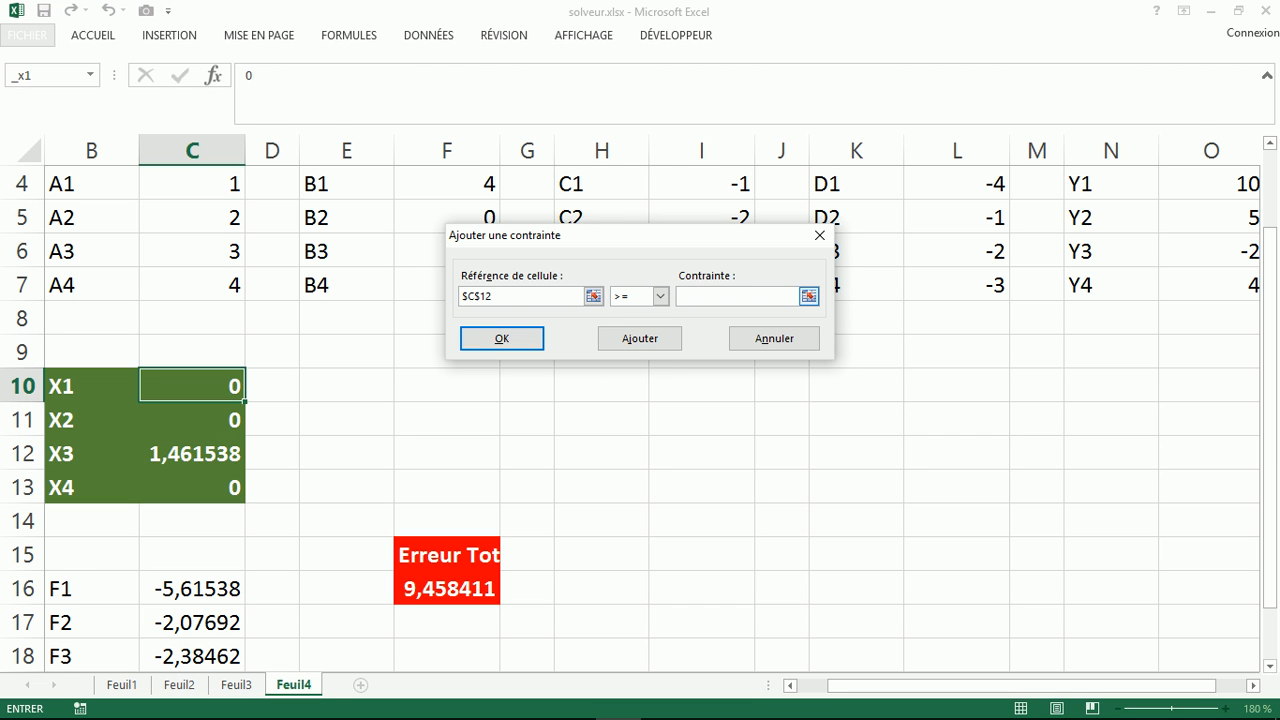
type("-10")
left_click(640, 338)
Step: Add the upper-bound Solver constraint C13 <= 10 for X4 and continue with another constraint
left_click(192, 487)
left_click(737, 296)
type("10")
left_click(640, 338)
Step: Add the lower-bound Solver constraint C13 >= -10 for X4 and return to the Solver parameters
left_click(192, 487)
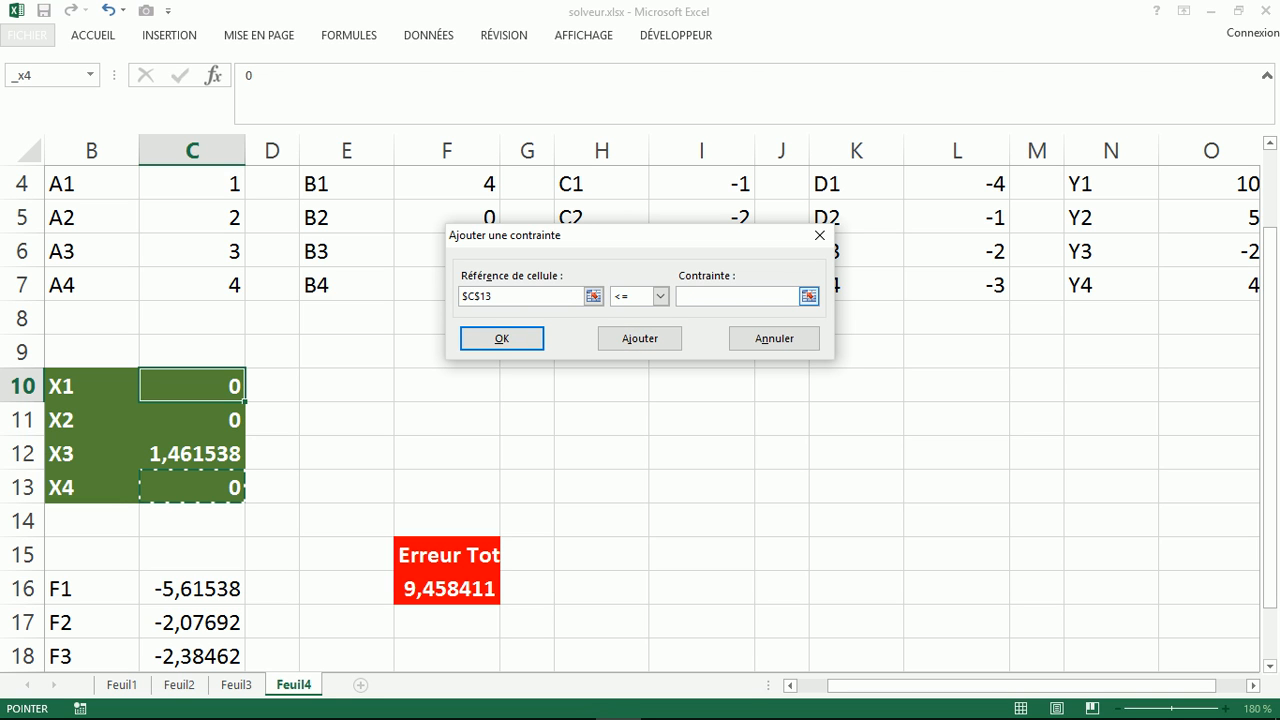
left_click(738, 296)
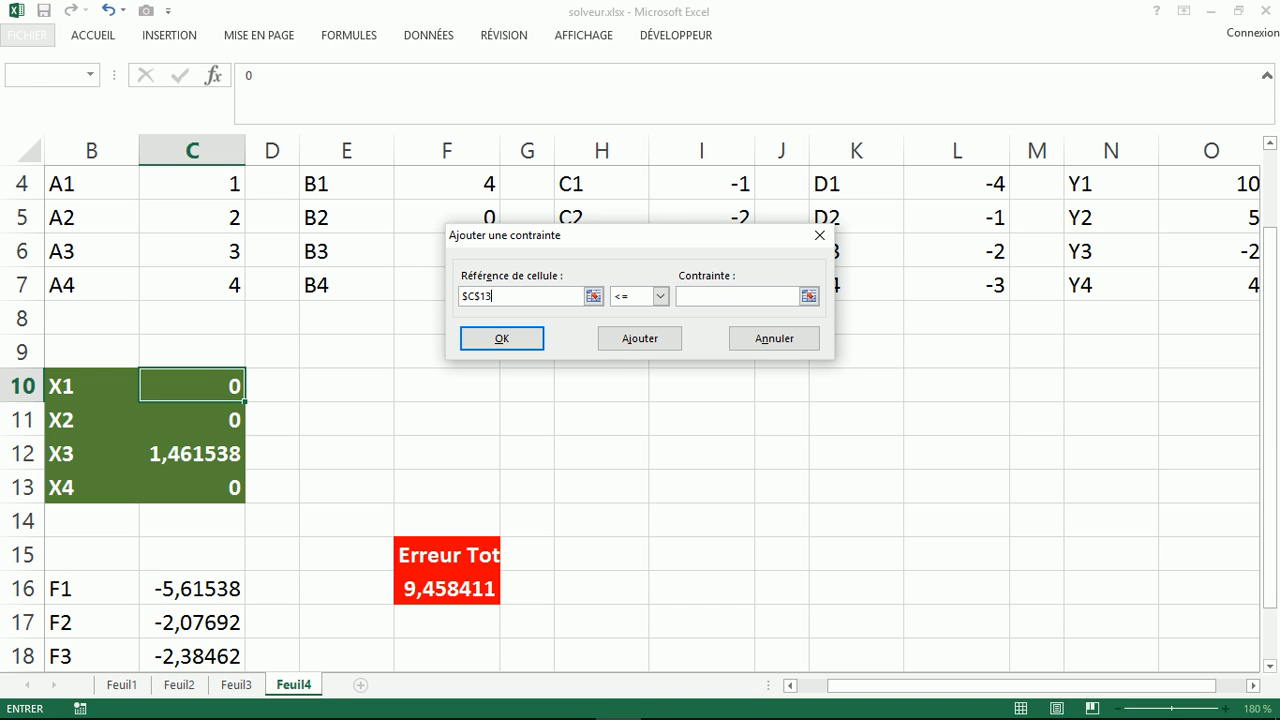
left_click(660, 296)
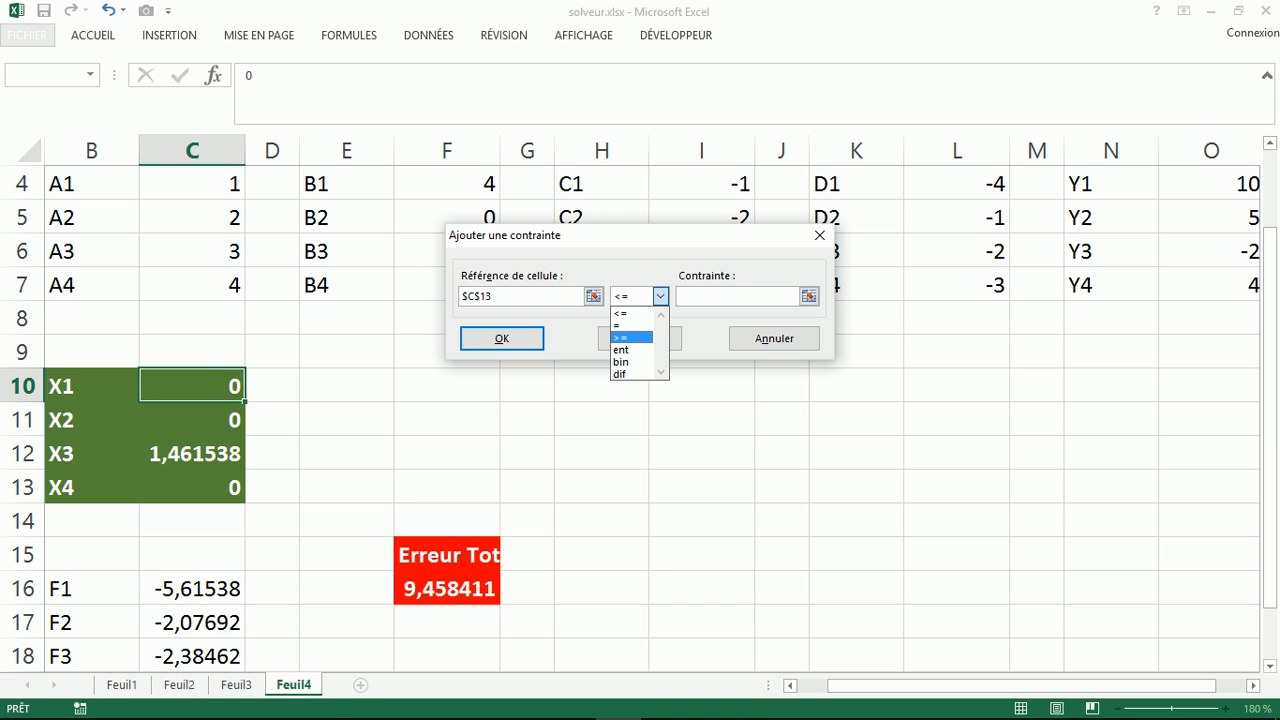
left_click(622, 338)
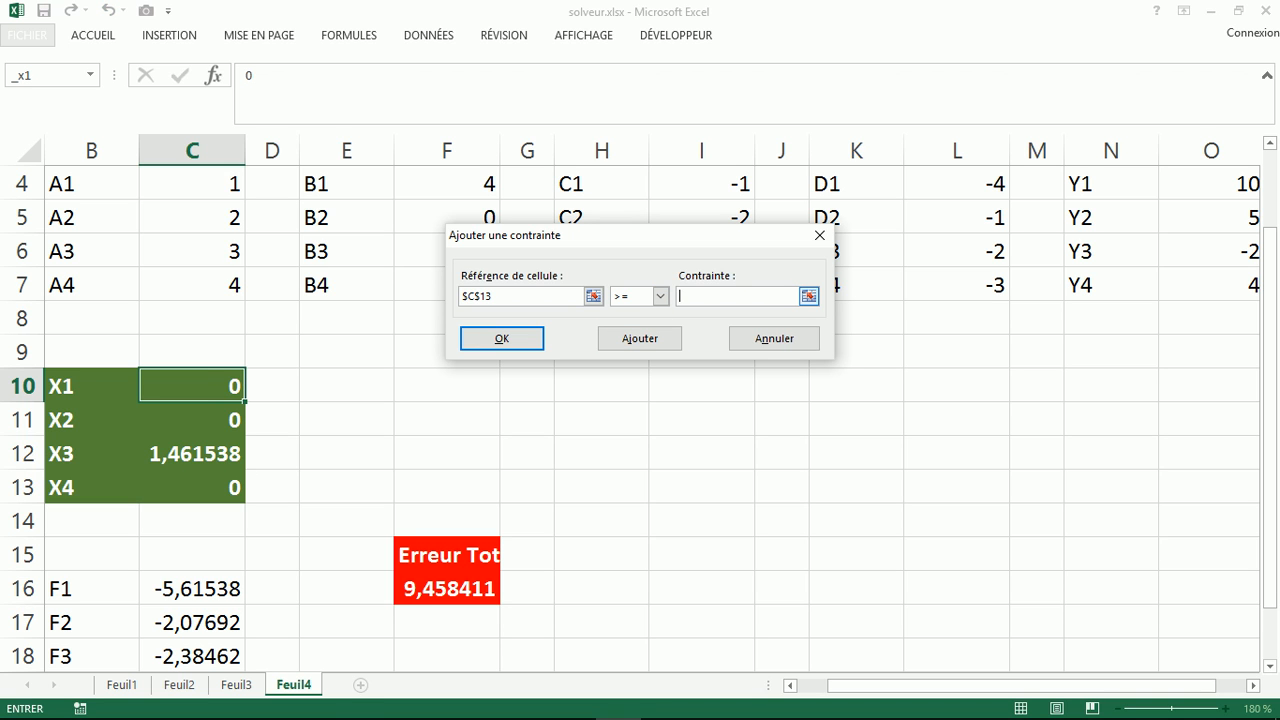
type("-10")
left_click(502, 338)
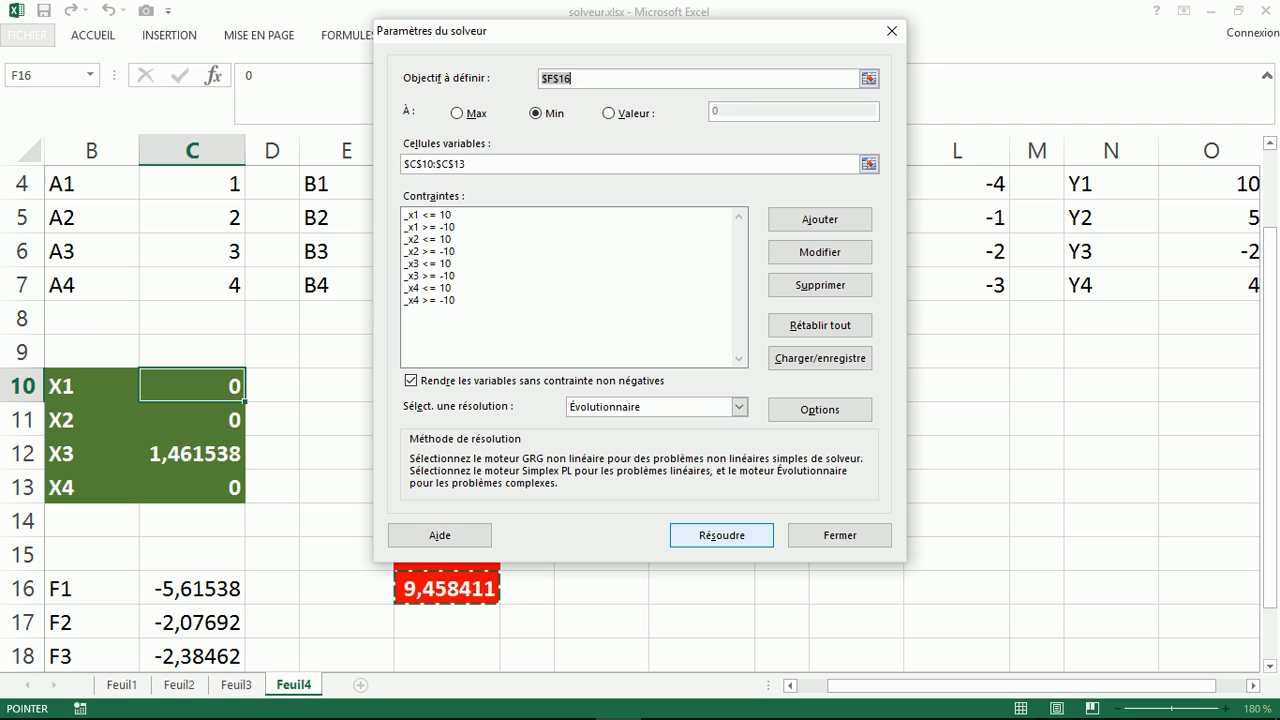
Step: Solve the bounded system with the Évolutionnaire method and keep the Solver solution
left_click(721, 535)
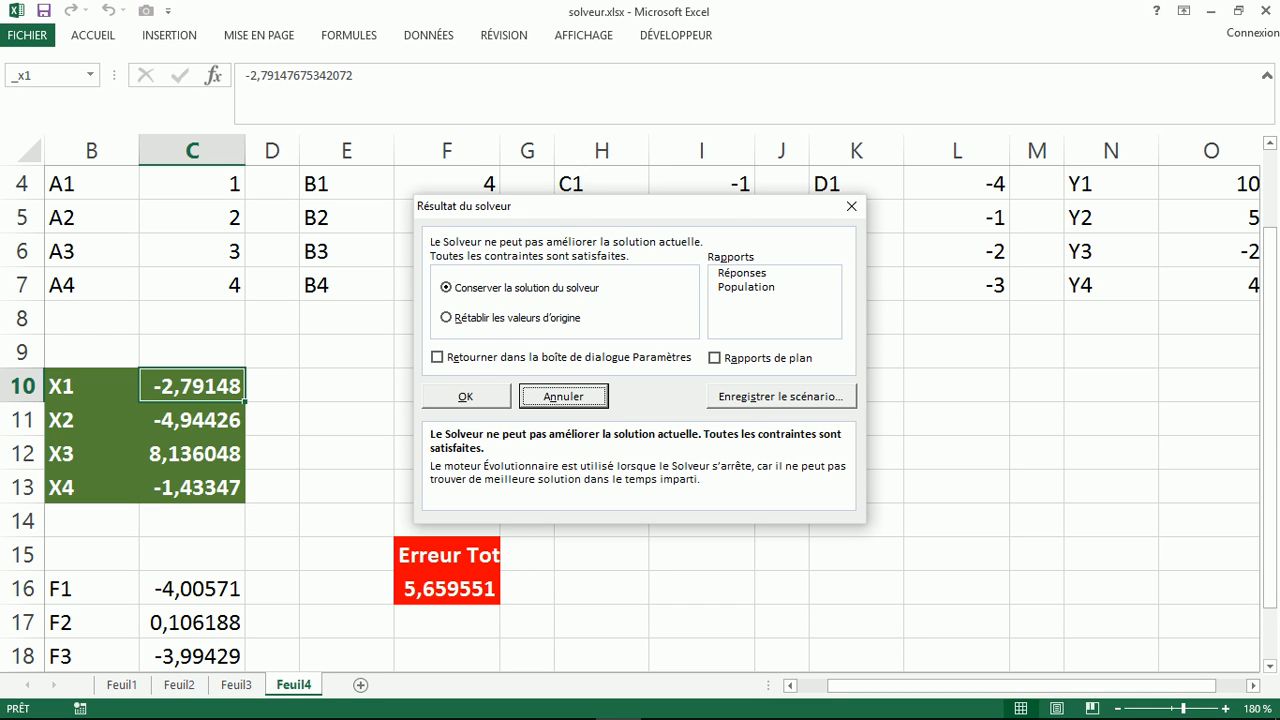
left_click(466, 397)
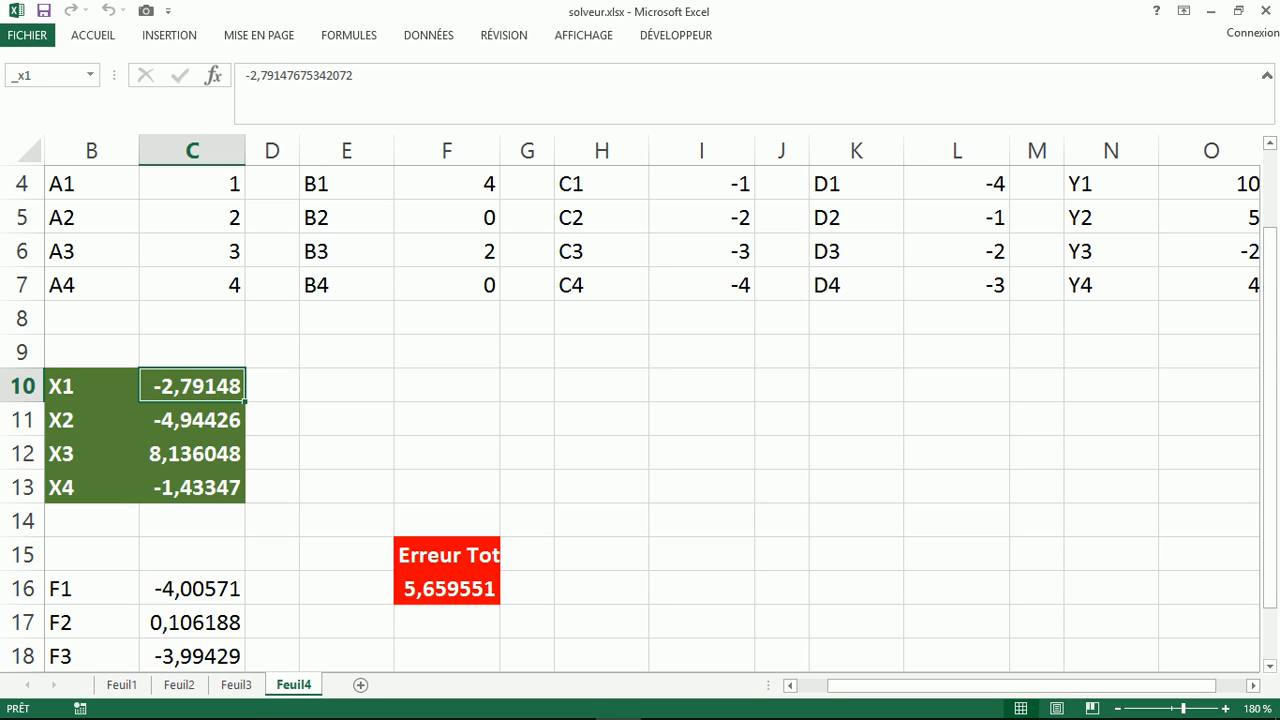
Step: Examine the residuals F1 to F4 and their formulas in C16:C19
key("Down")
key("Down")
key("Down")
key("Down")
key("Down")
key("Down")
key("Down")
key("Down")
key("Down")
key("Down")
key("Down")
key("Up")
key("Up")
key("Up")
key("Up")
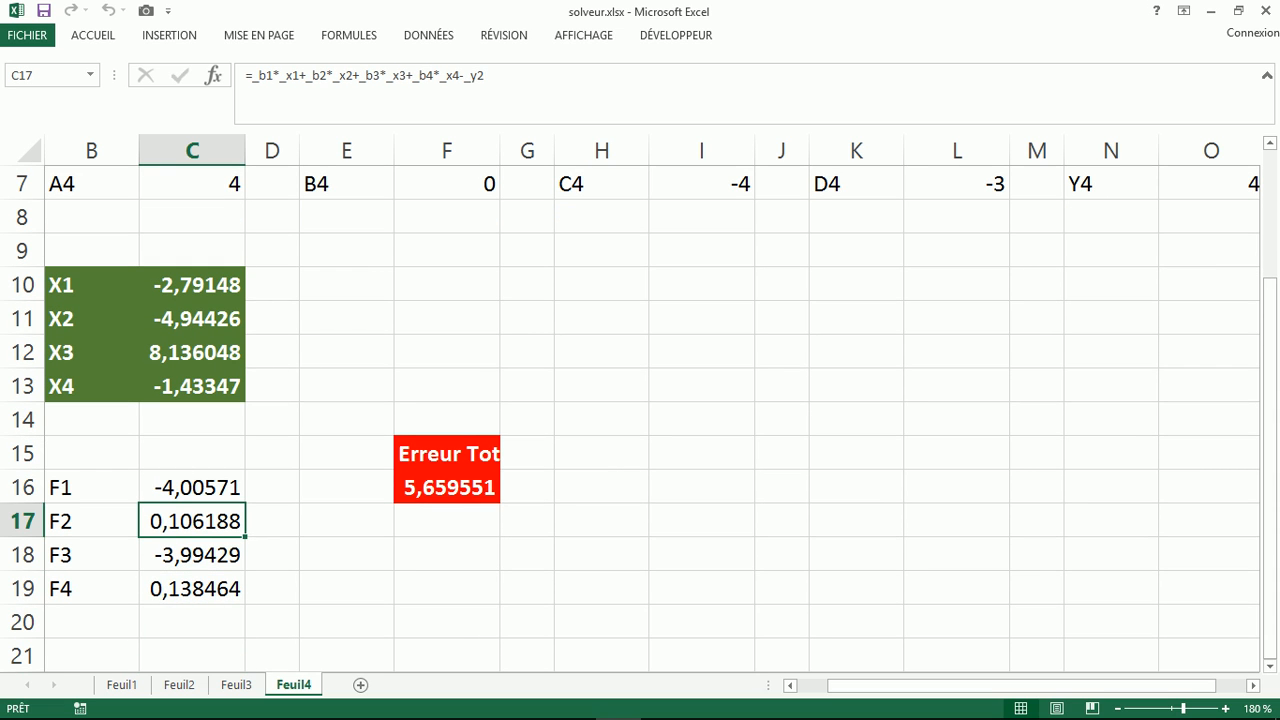
key("Down")
key("Down")
key("Up")
key("Up")
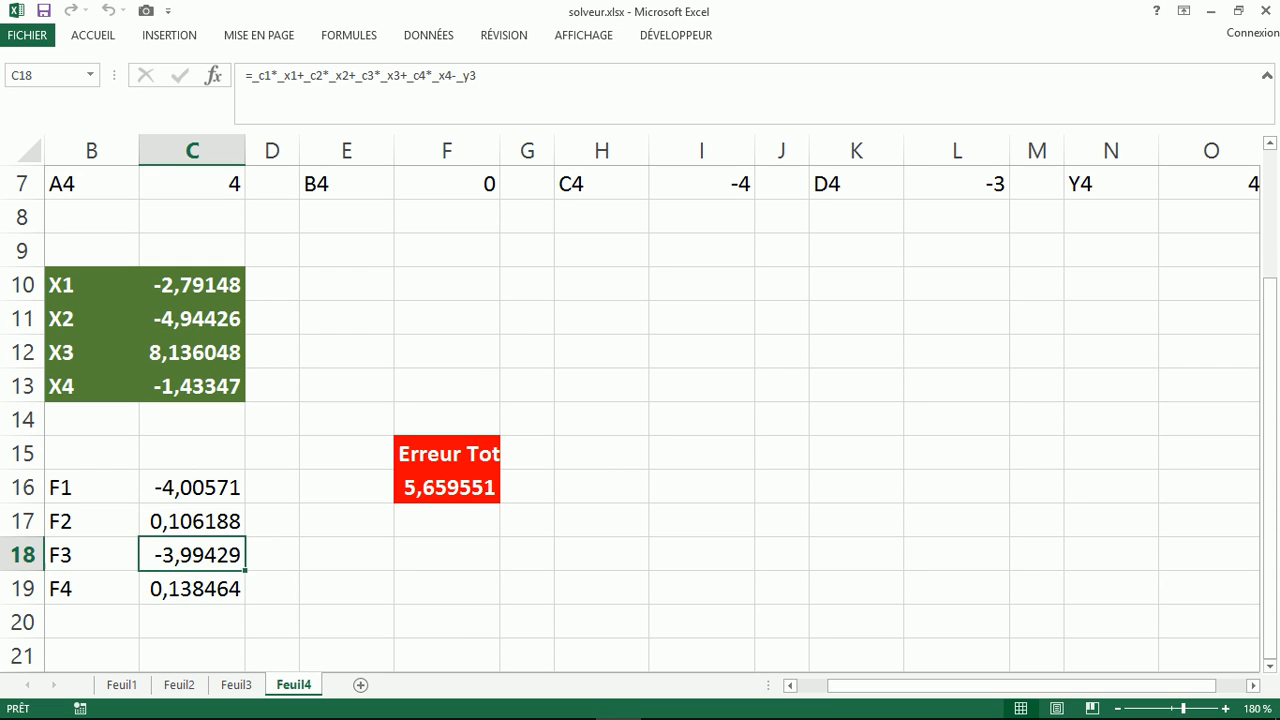
key("Down")
key("Up")
key("Down")
key("Down")
key("Up")
key("Up")
key("Up")
key("Down")
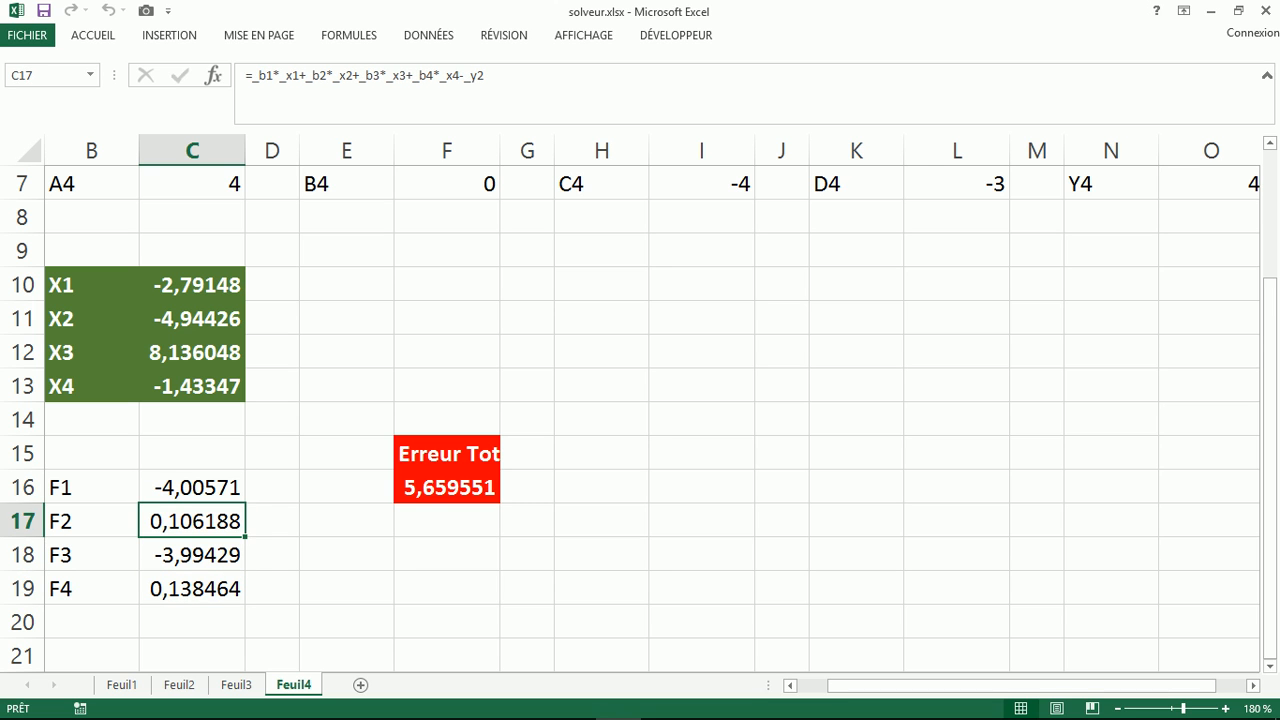
key("Down")
key("Down")
key("Up")
key("Up")
key("Up")
key("Up")
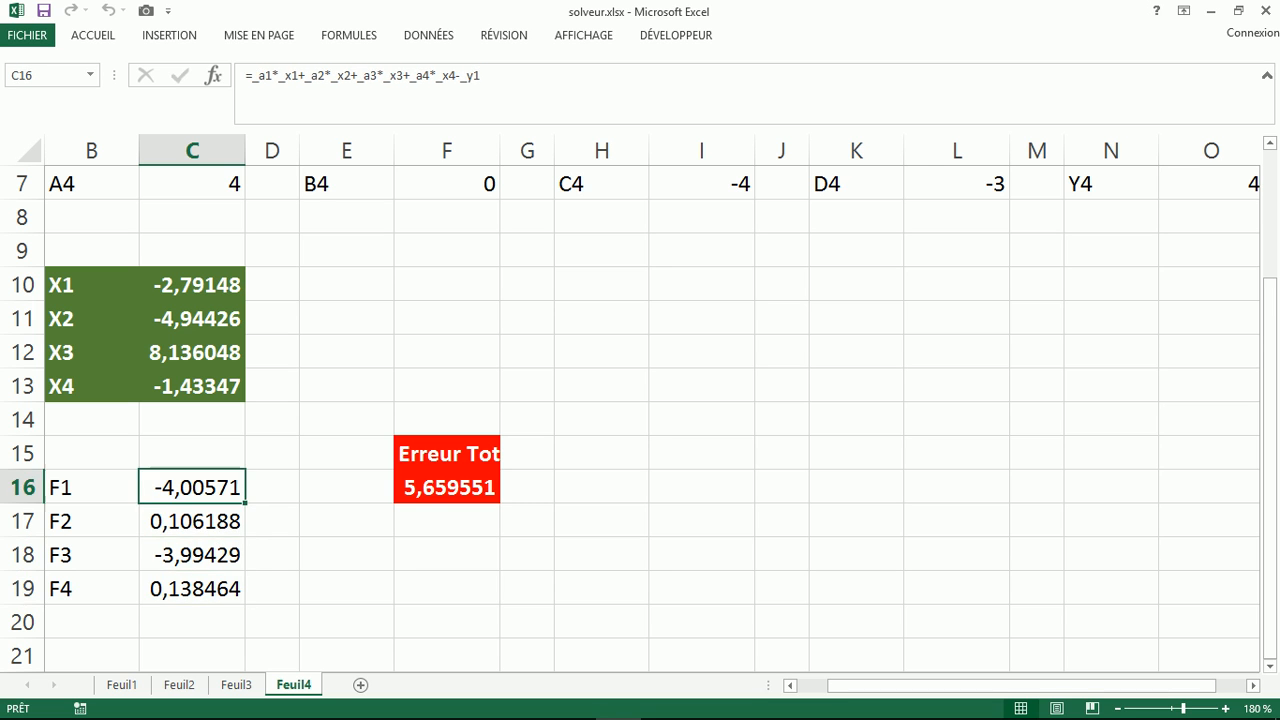
Step: Set the Y2 coefficient in cell O5 to -5
key("Up")
key("Up")
key("Up")
key("Up")
key("Up")
key("Up")
key("Up")
key("Up")
key("Up")
key("Up")
key("Up")
key("Up")
key("Up")
key("Up")
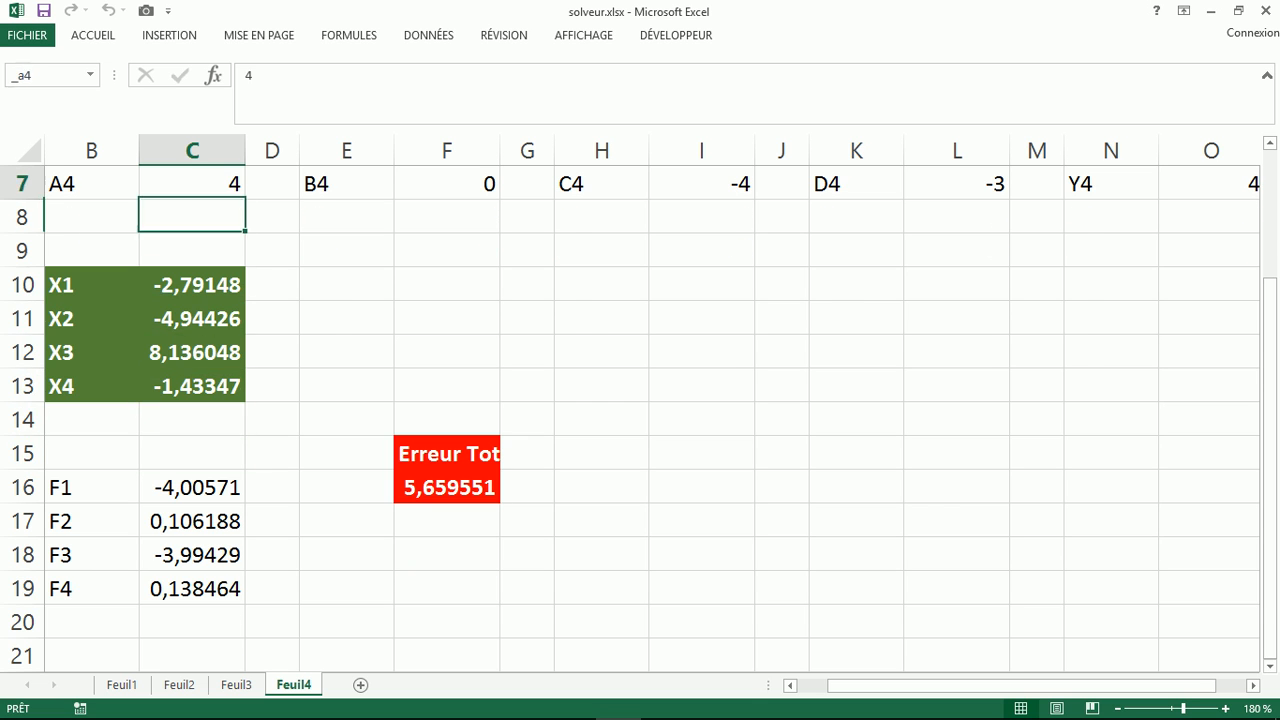
key("Down")
key("Down")
key("Down")
key("Down")
key("Down")
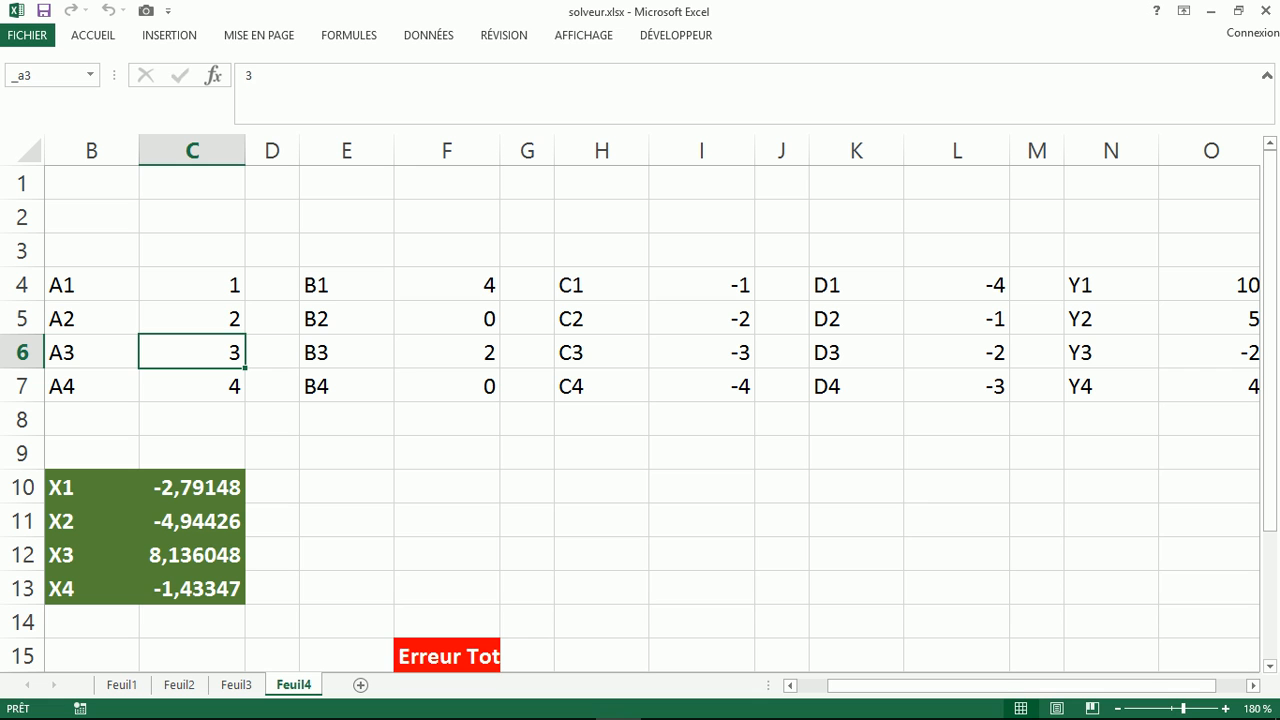
key("Right")
key("Right")
key("Right")
key("Right")
key("Right")
key("Right")
key("Right")
key("Right")
key("Right")
key("Right")
key("Right")
key("Right")
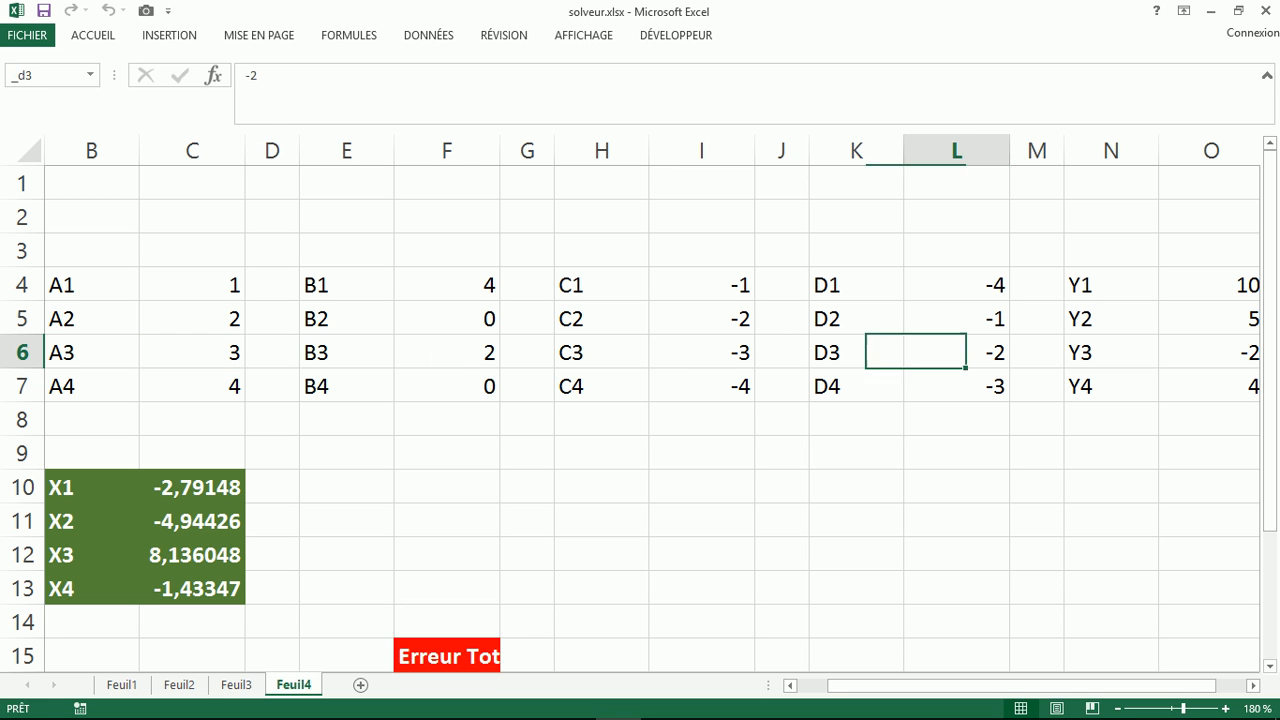
key("Right")
key("Left")
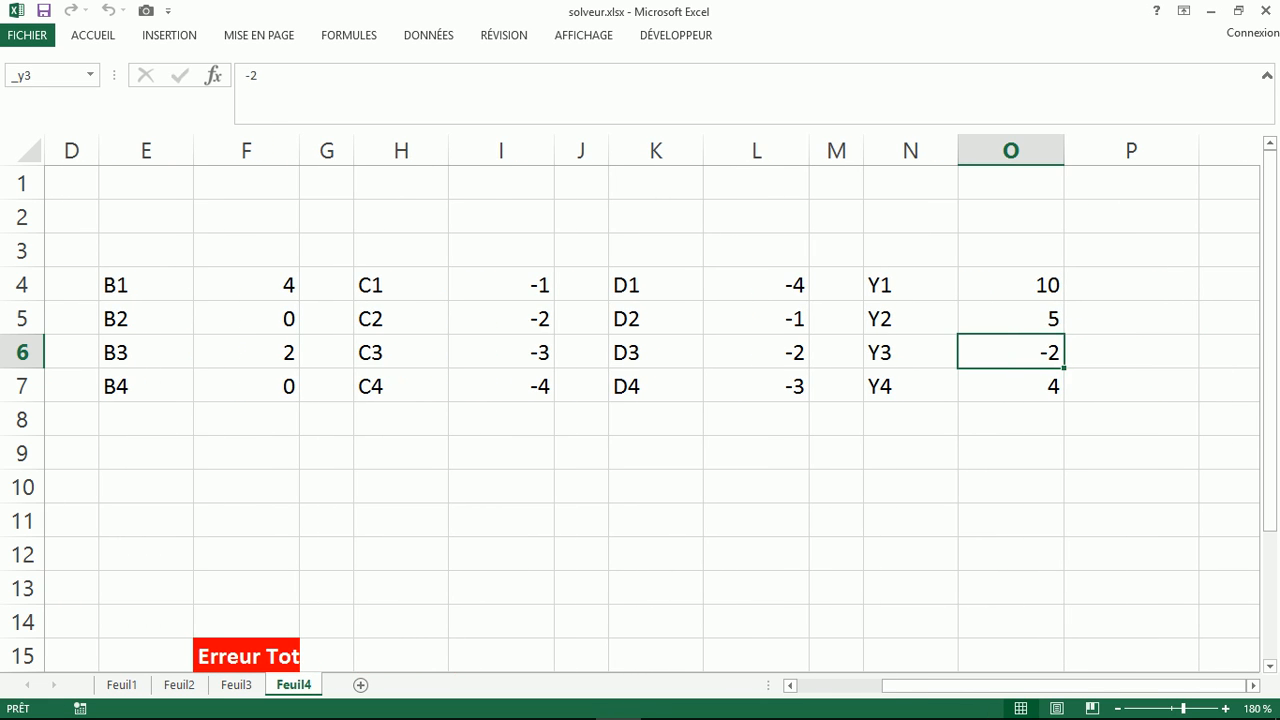
key("Up")
type("-5")
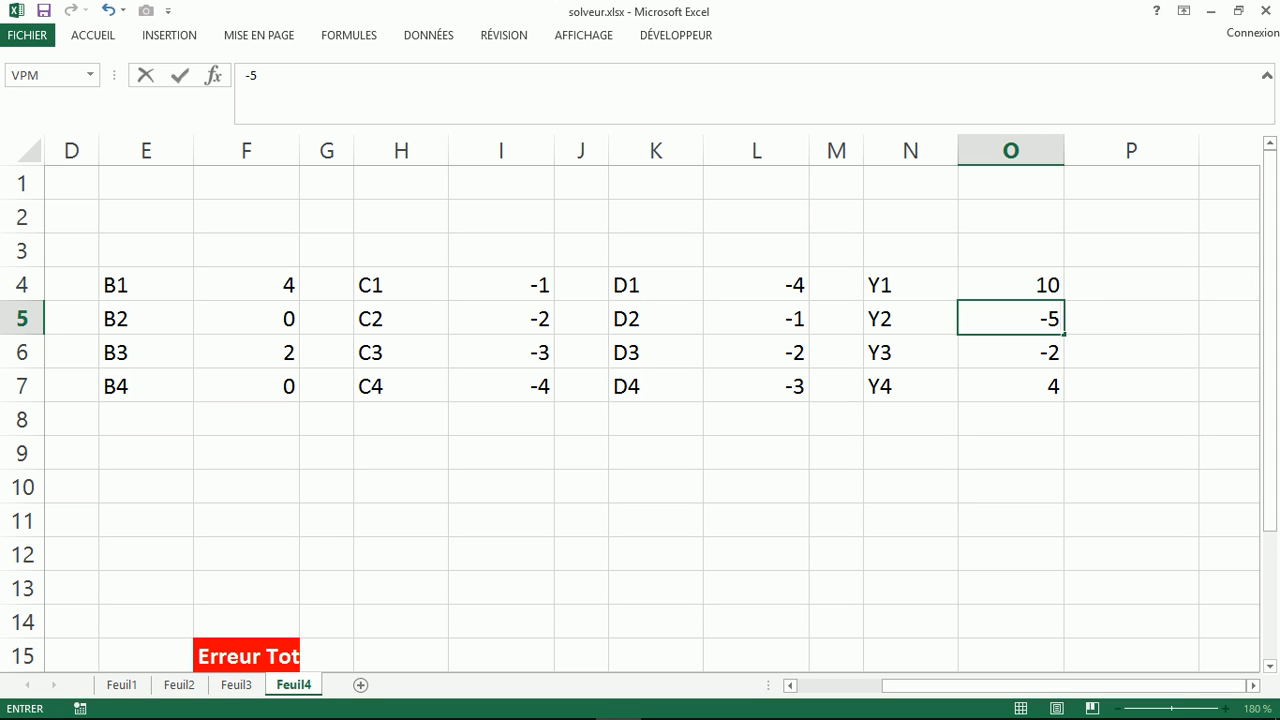
key("Return")
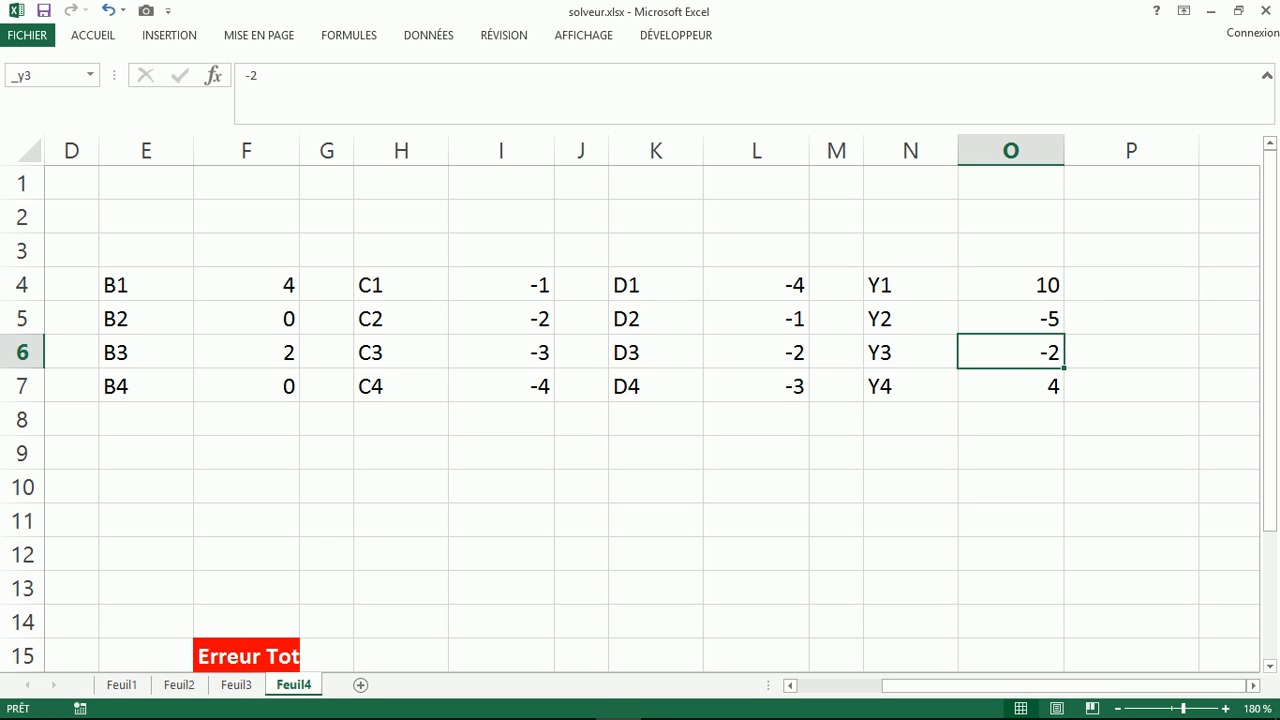
Step: Set the D3 coefficient in cell L6 to 20
key("Left")
key("Left")
key("Left")
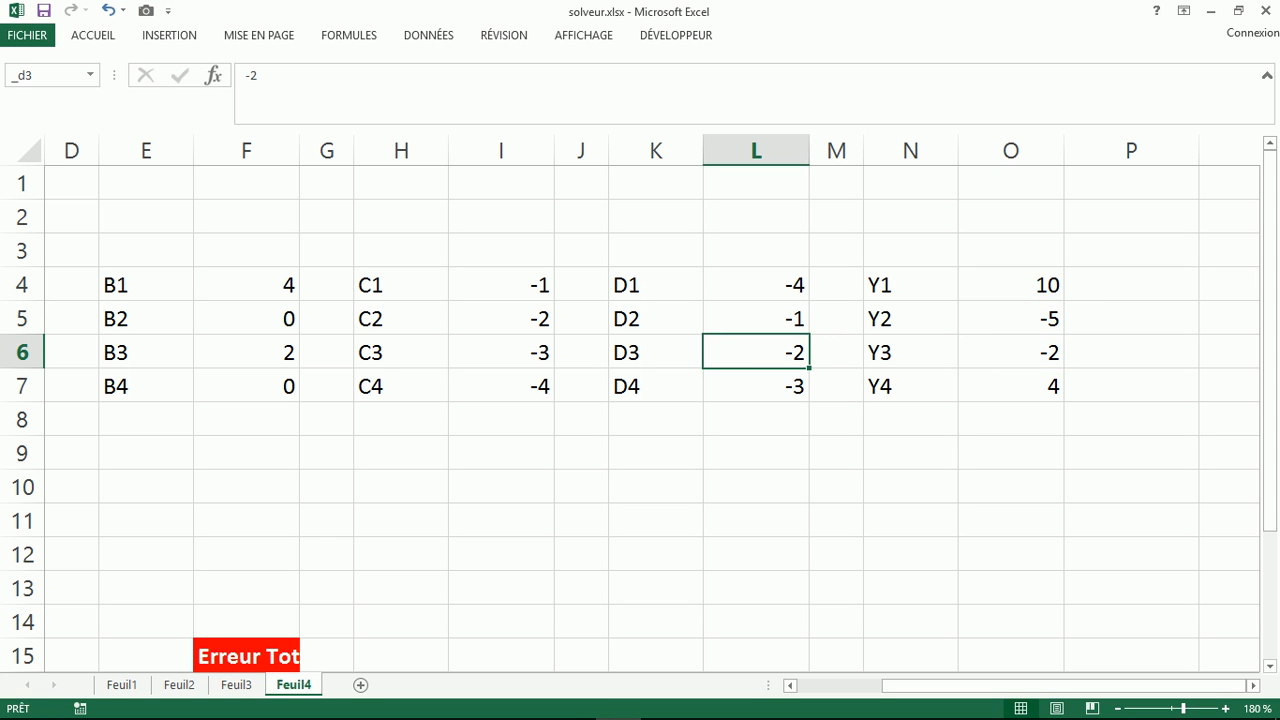
key("Up")
key("Down")
type("20")
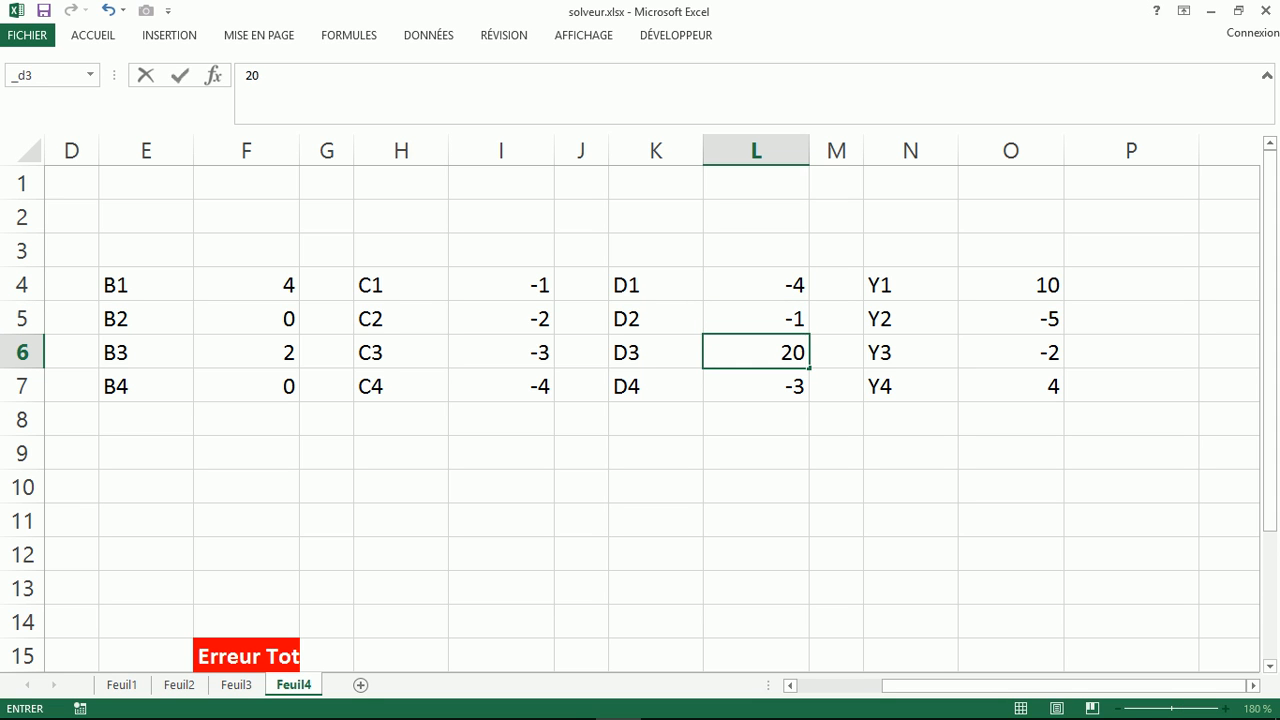
key("Return")
Step: Check the total error and its formula in F16 for the modified coefficients
key("Down")
key("Down")
key("Down")
key("Down")
key("Down")
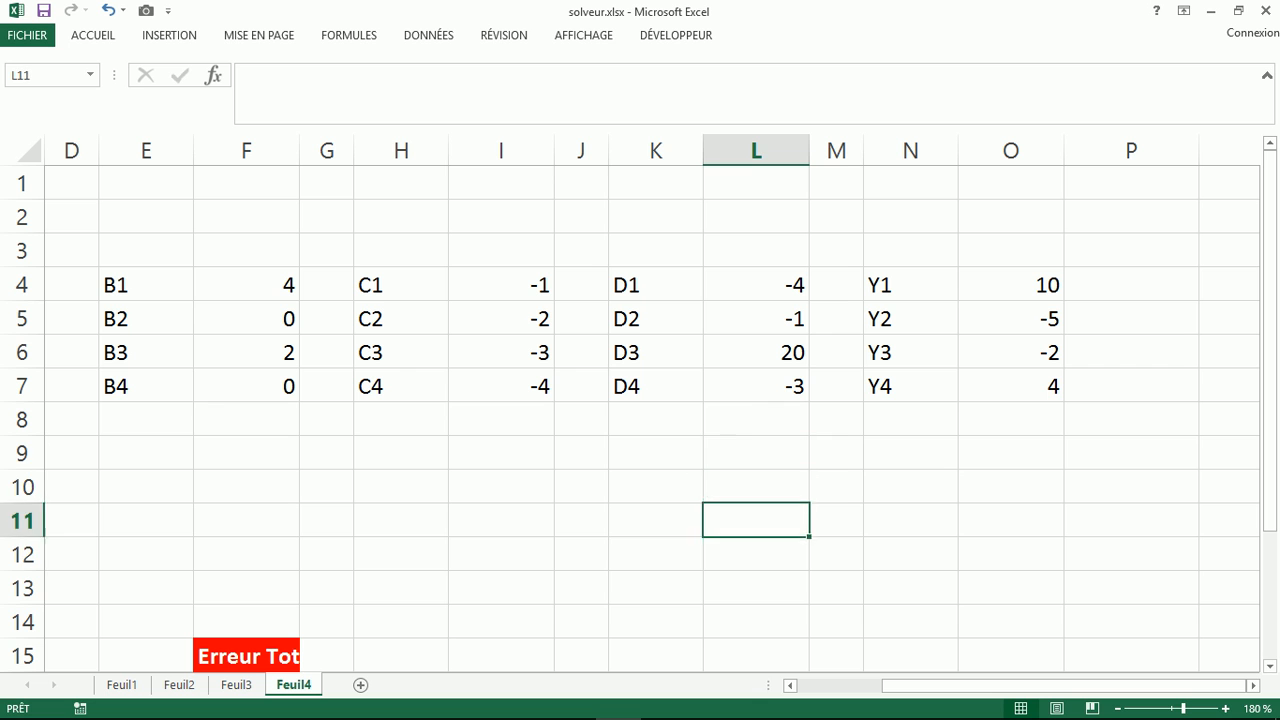
key("Left")
key("Left")
key("Left")
key("Left")
key("Left")
key("Left")
key("Left")
key("Down")
key("Down")
key("Down")
key("Down")
key("Down")
key("Down")
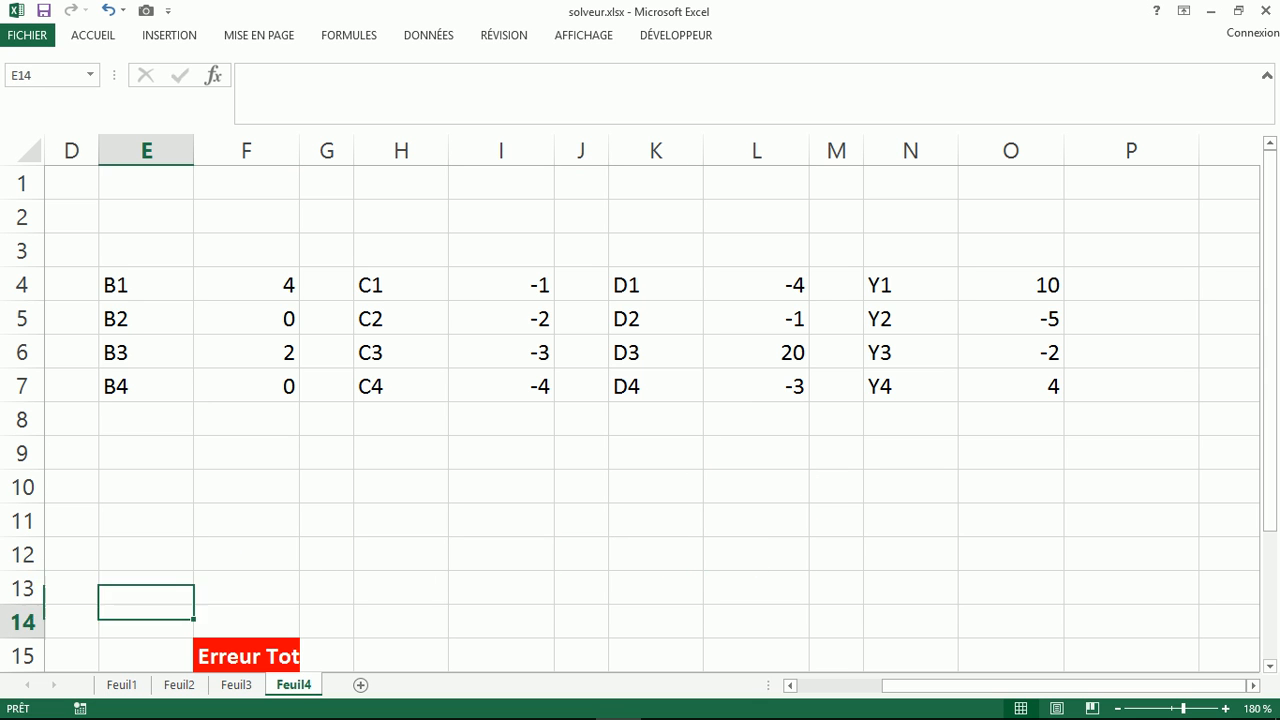
key("Up")
key("Up")
key("Up")
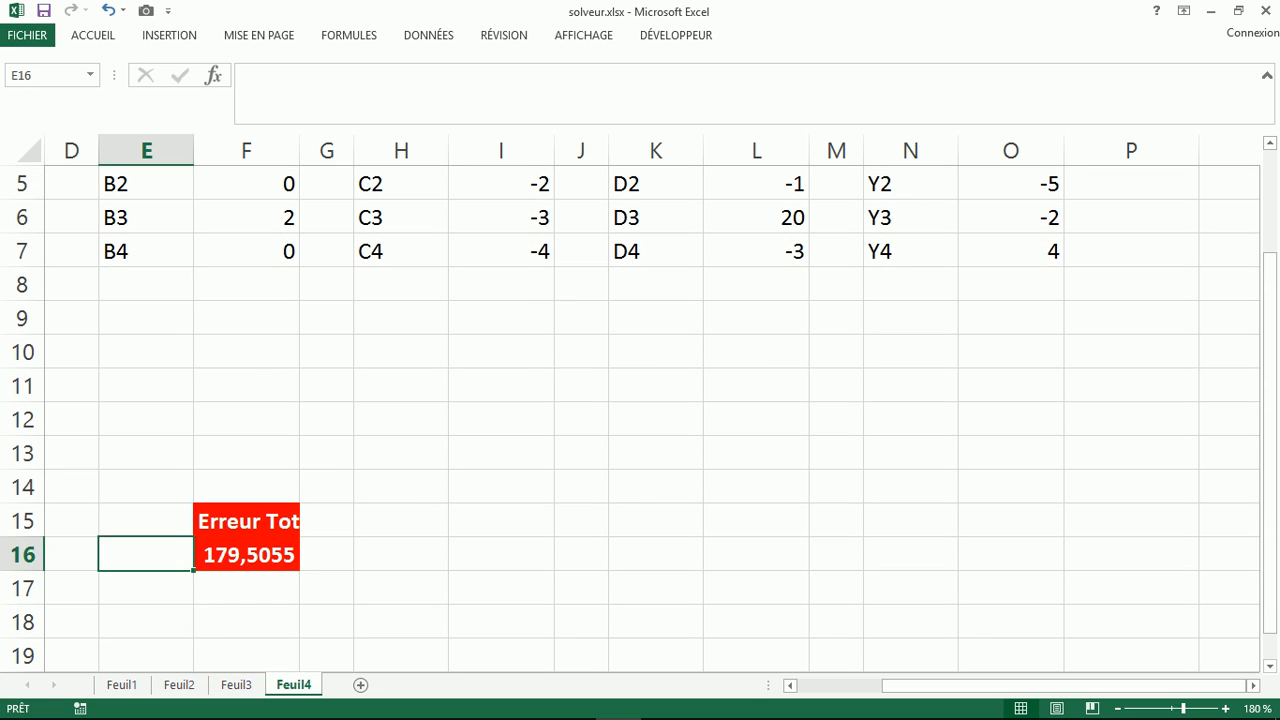
key("Down")
key("Right")
key("Right")
key("Left")
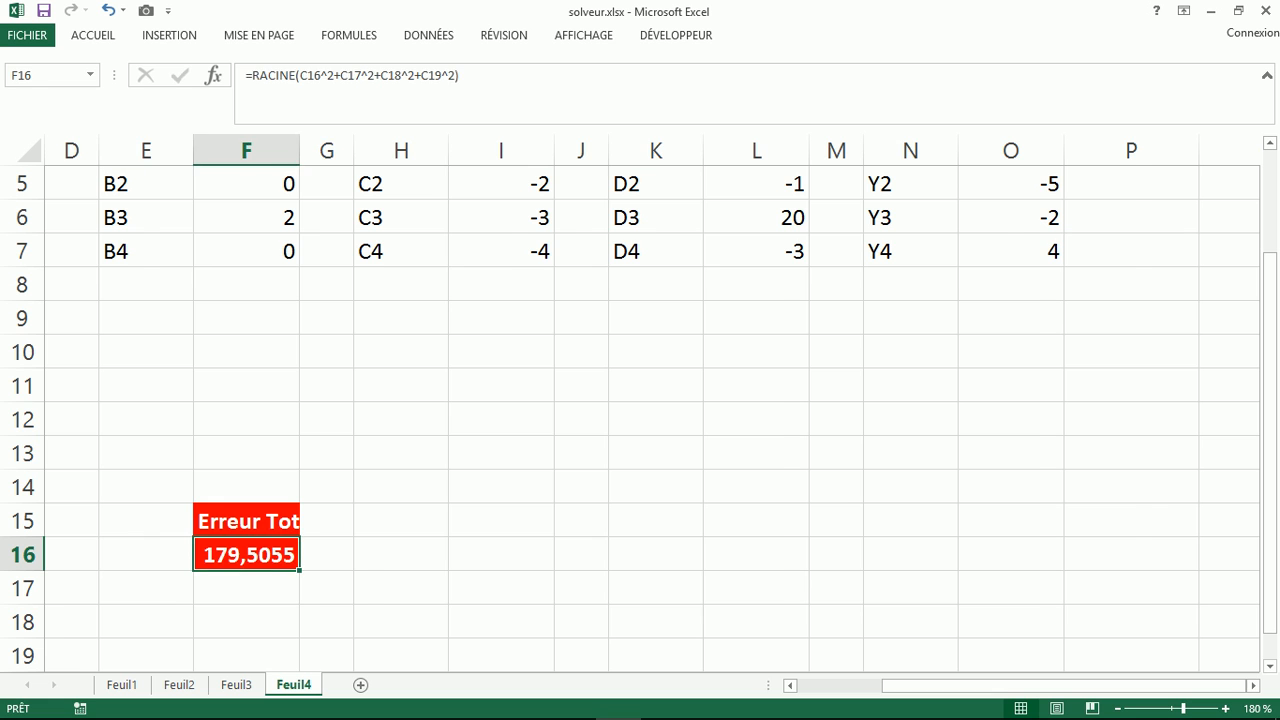
Step: Set X1 in C10 to 2 and X2 in C11 to 3 as new starting values
key("Left")
key("Left")
key("Left")
key("Left")
key("Left")
key("Up")
key("Up")
key("Up")
key("Up")
key("Up")
key("Up")
key("Up")
key("Down")
key("Right")
key("Right")
key("Right")
key("Left")
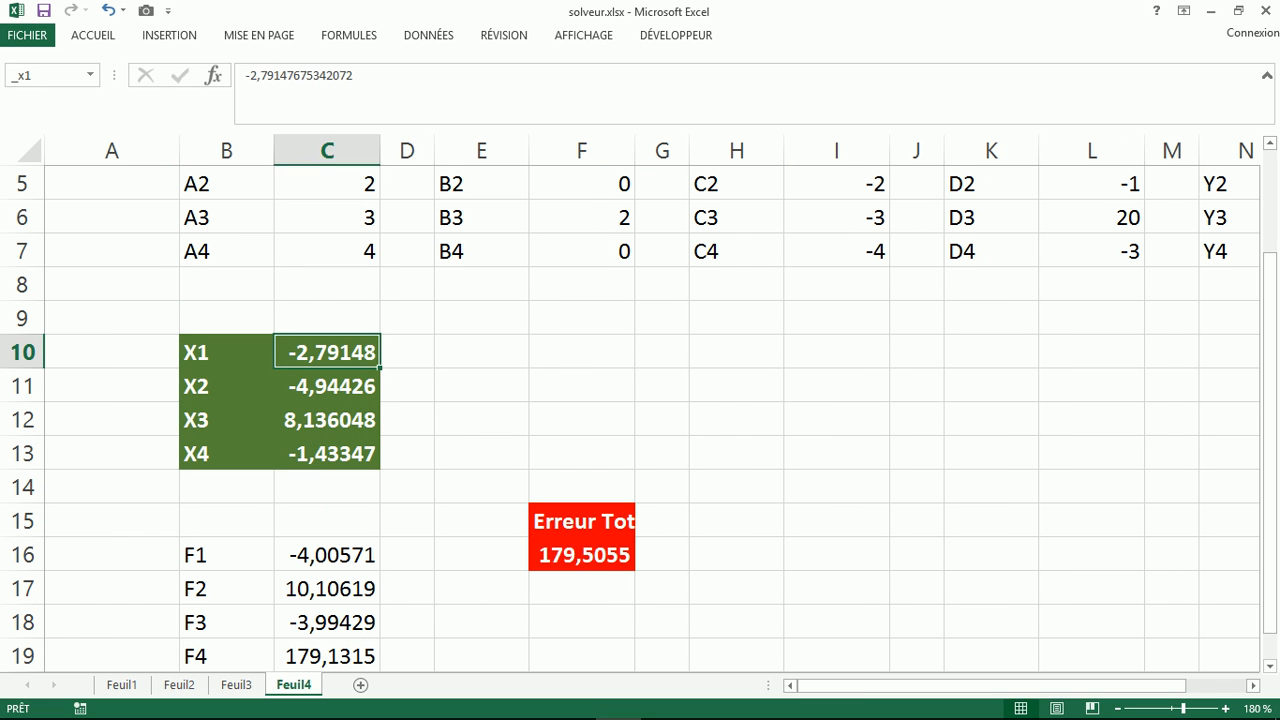
type("2")
key("Return")
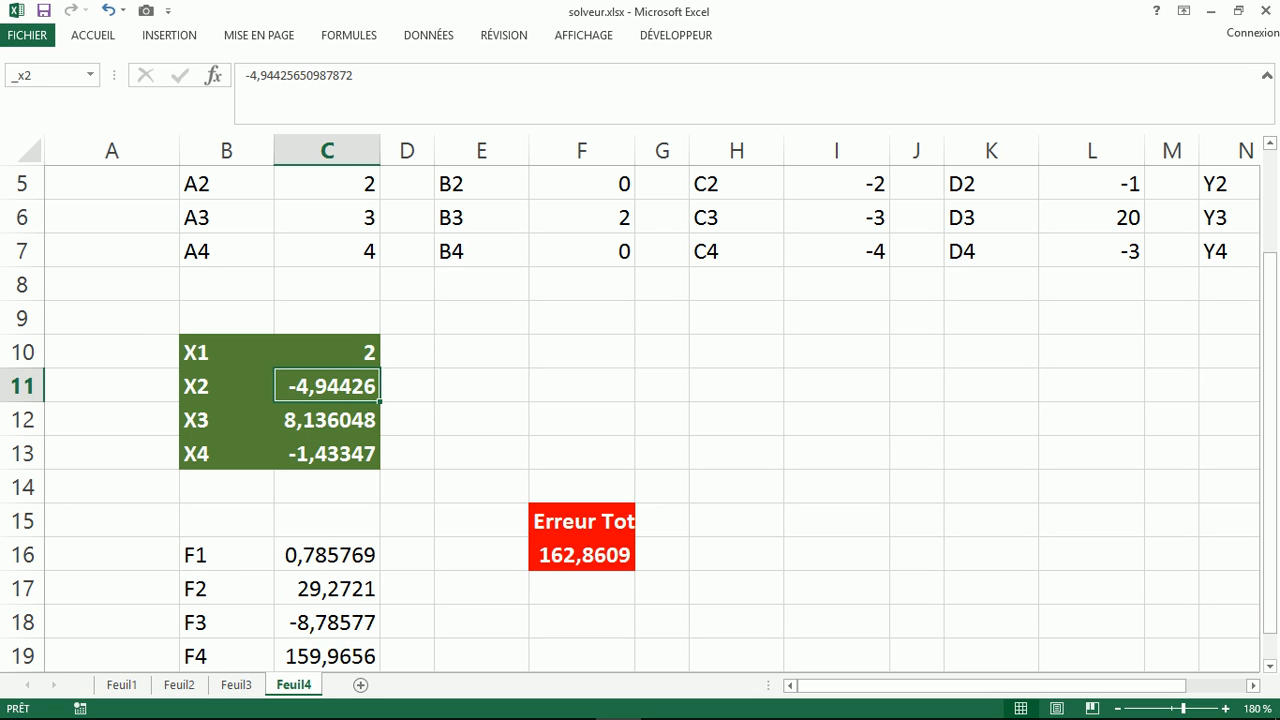
type("3")
key("Return")
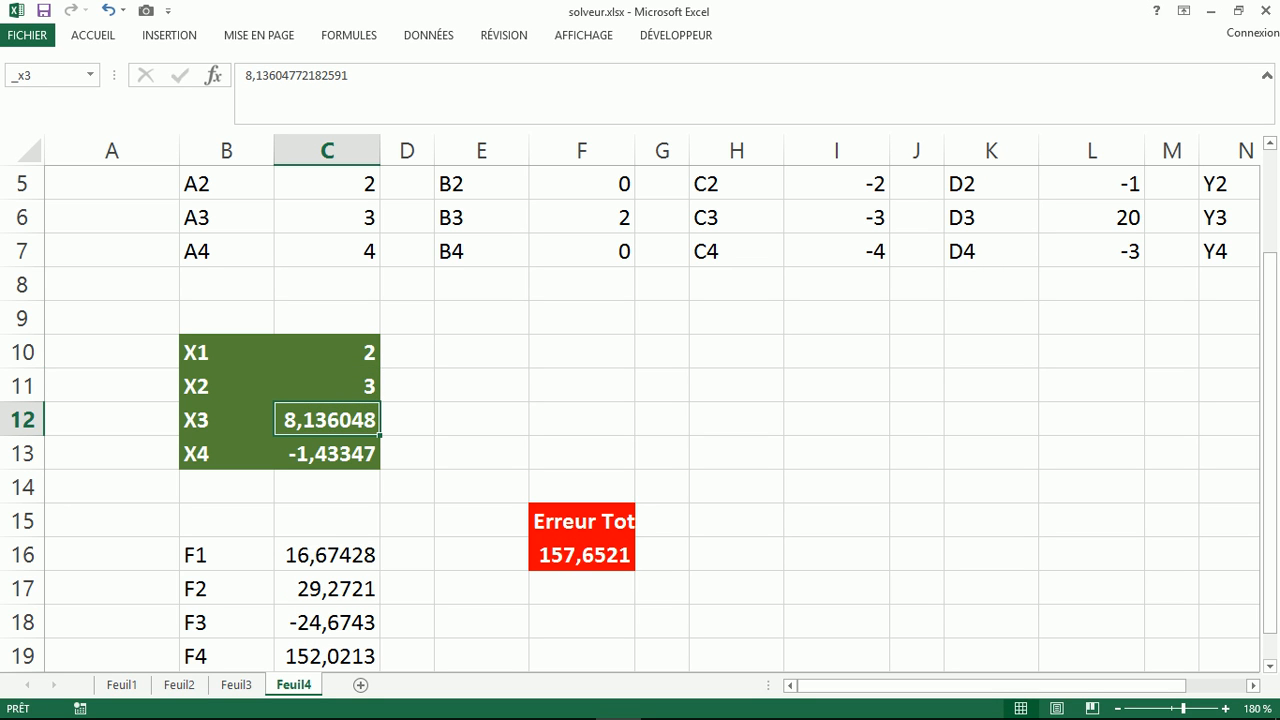
Step: Set the starting values of X3 in C12 to 2 and X4 in C13 to 7
type("2")
key("Return")
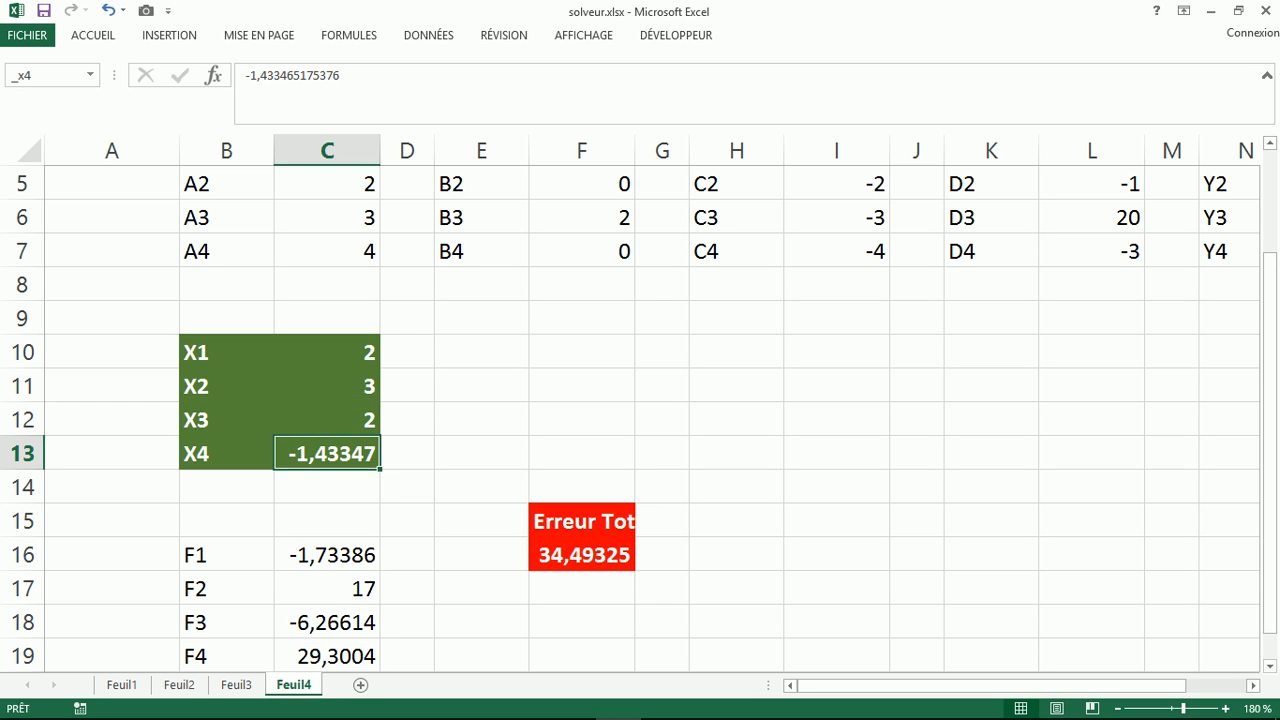
type("7")
key("Return")
key("Return")
key("Return")
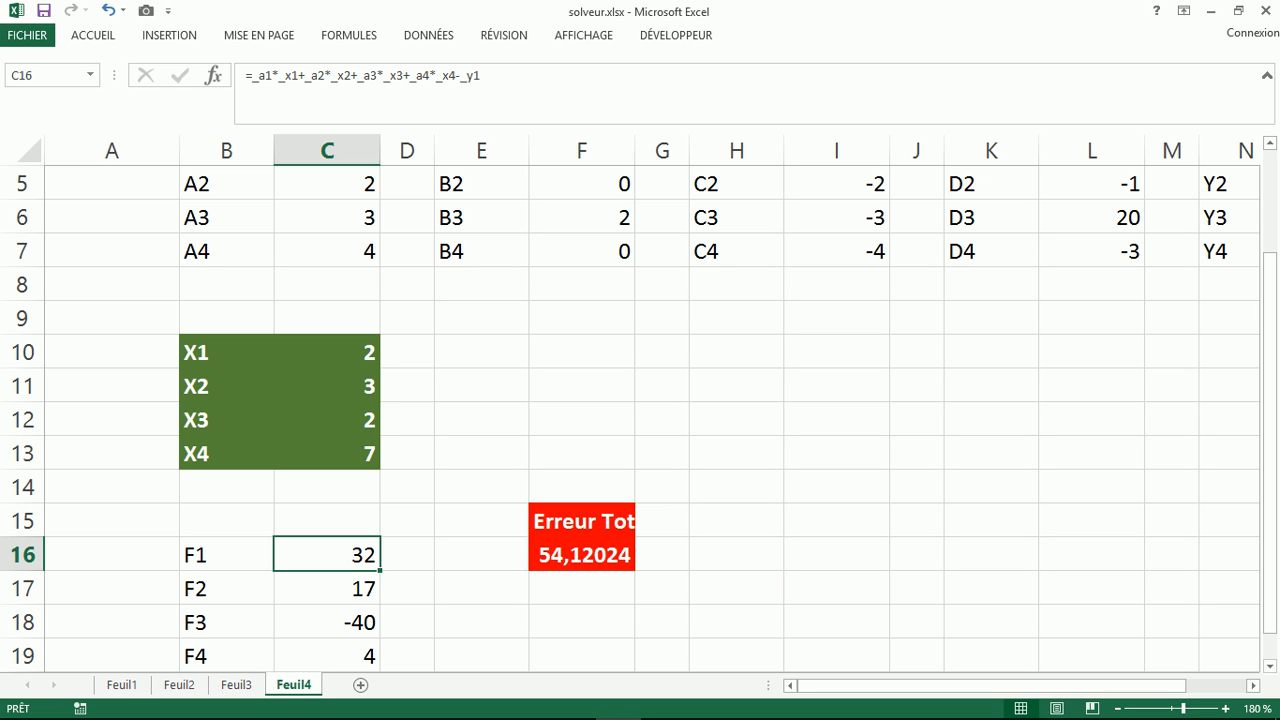
Step: Open the Solver for the total error in F16 and change the solving method to GRG non linéaire
left_click(582, 555)
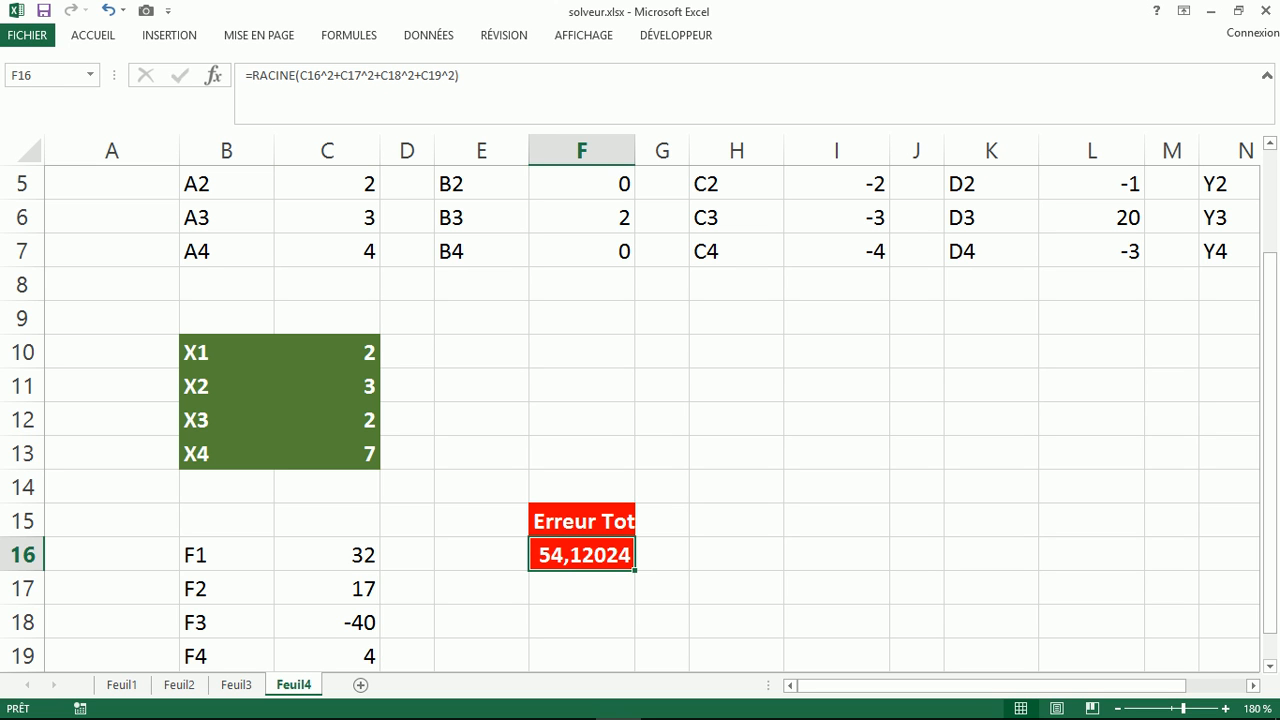
left_click(428, 35)
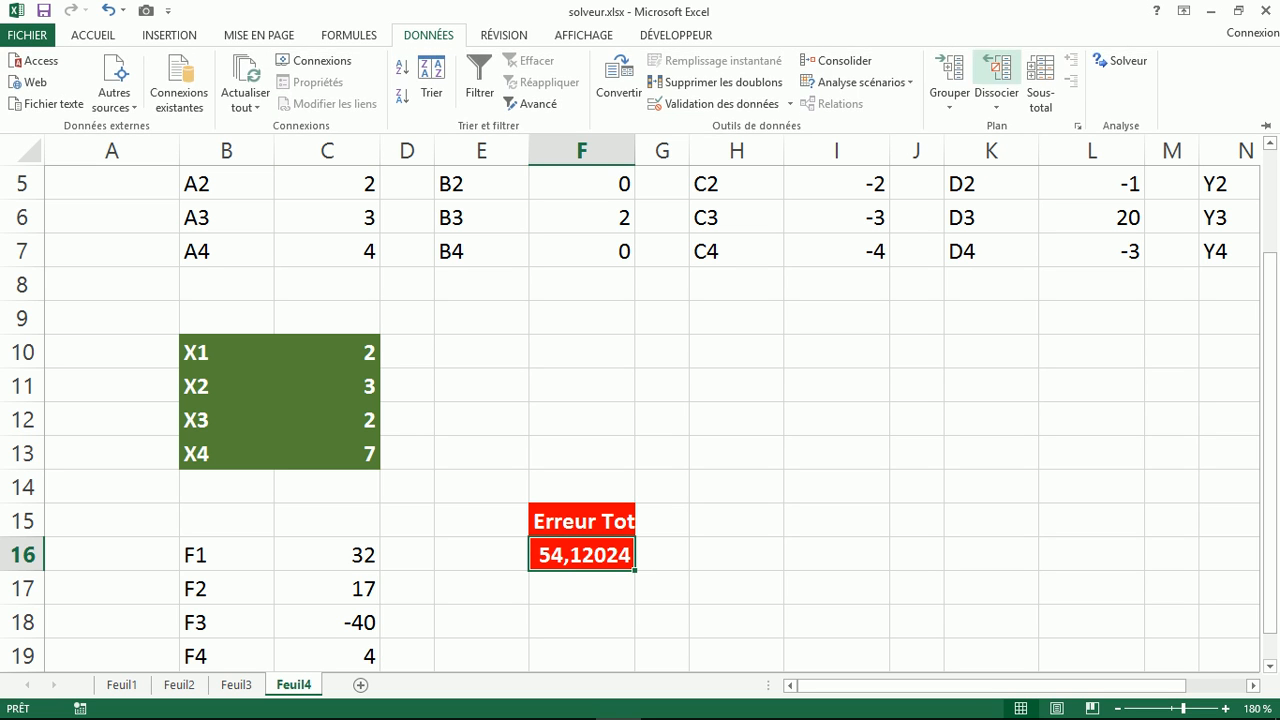
left_click(1120, 60)
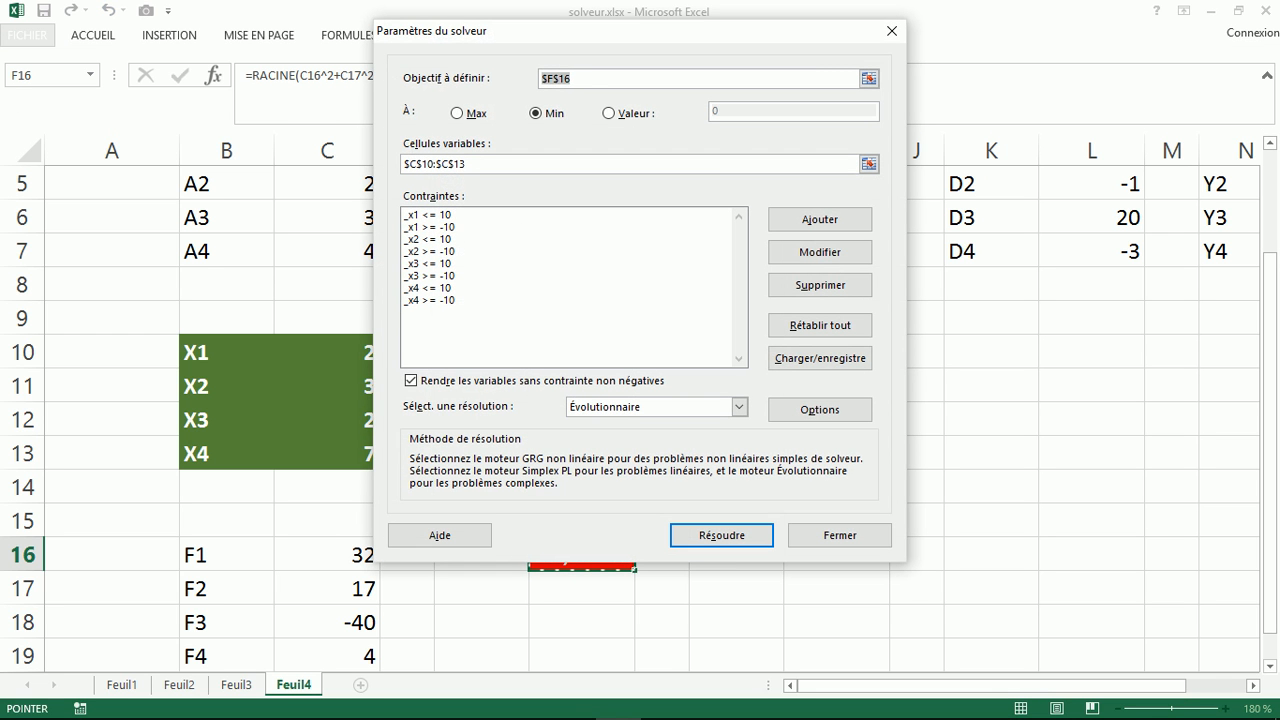
left_click_drag(693, 28, 736, 84)
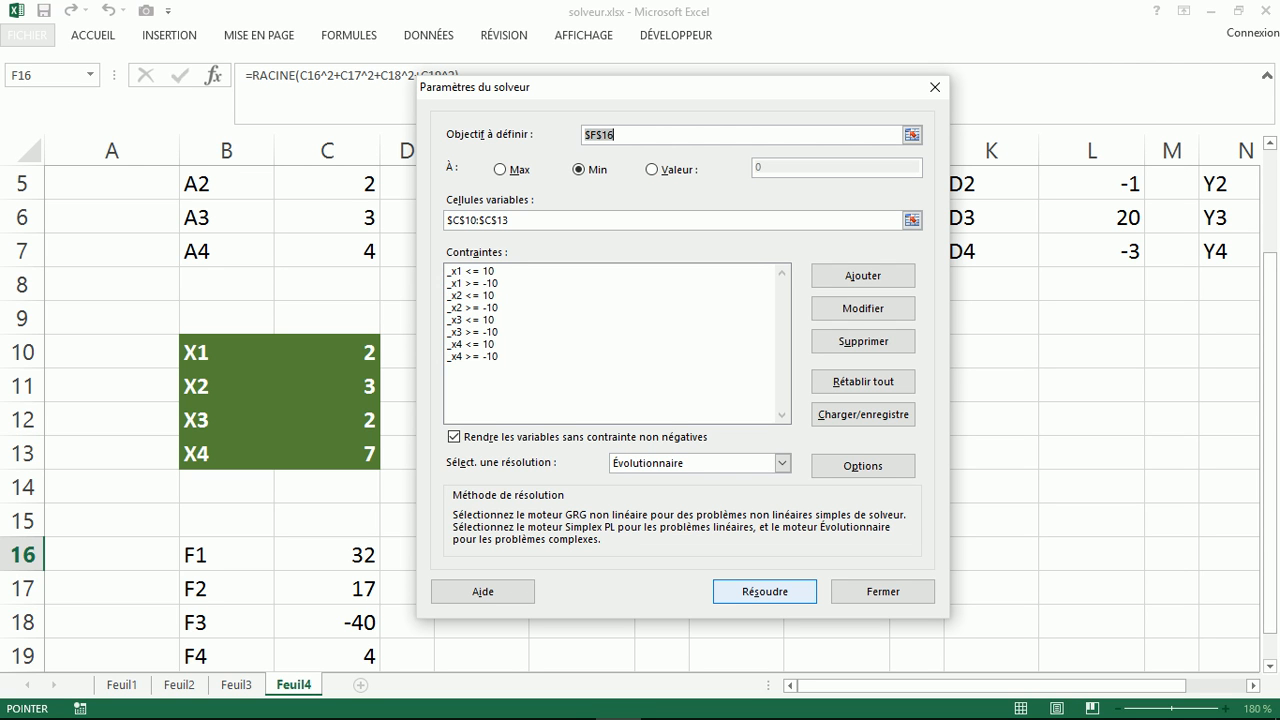
left_click(782, 463)
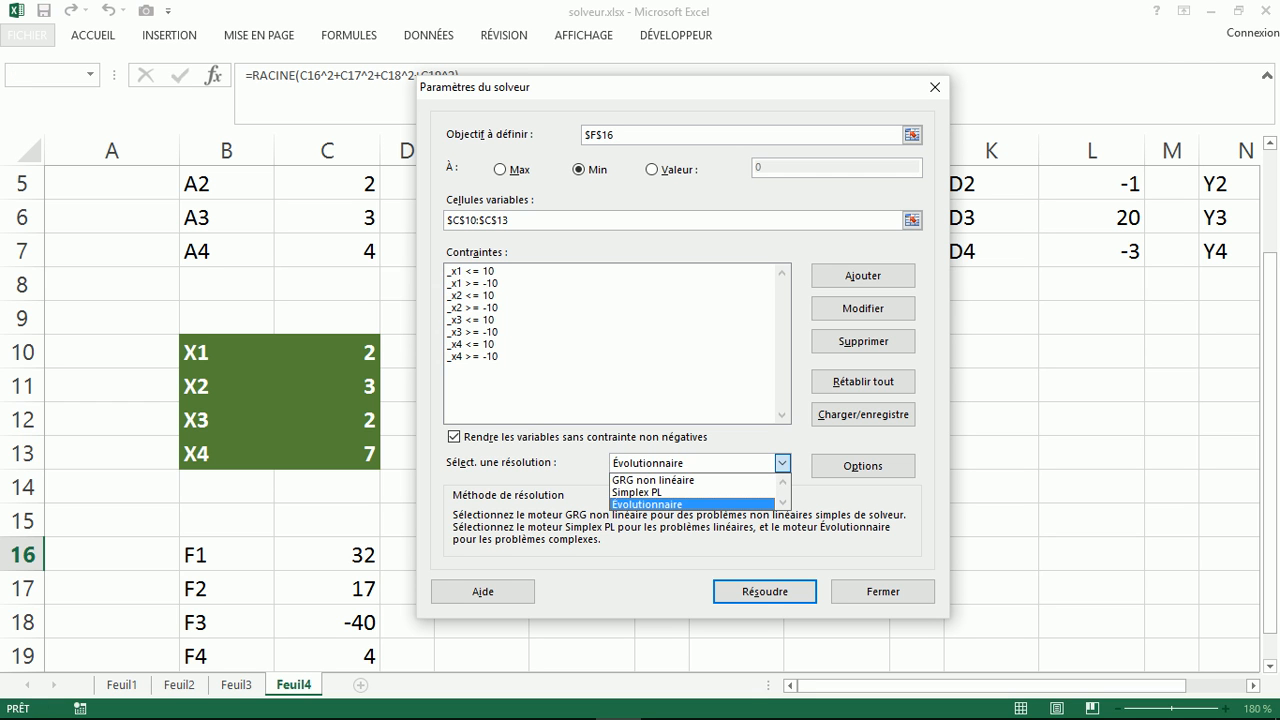
left_click(655, 480)
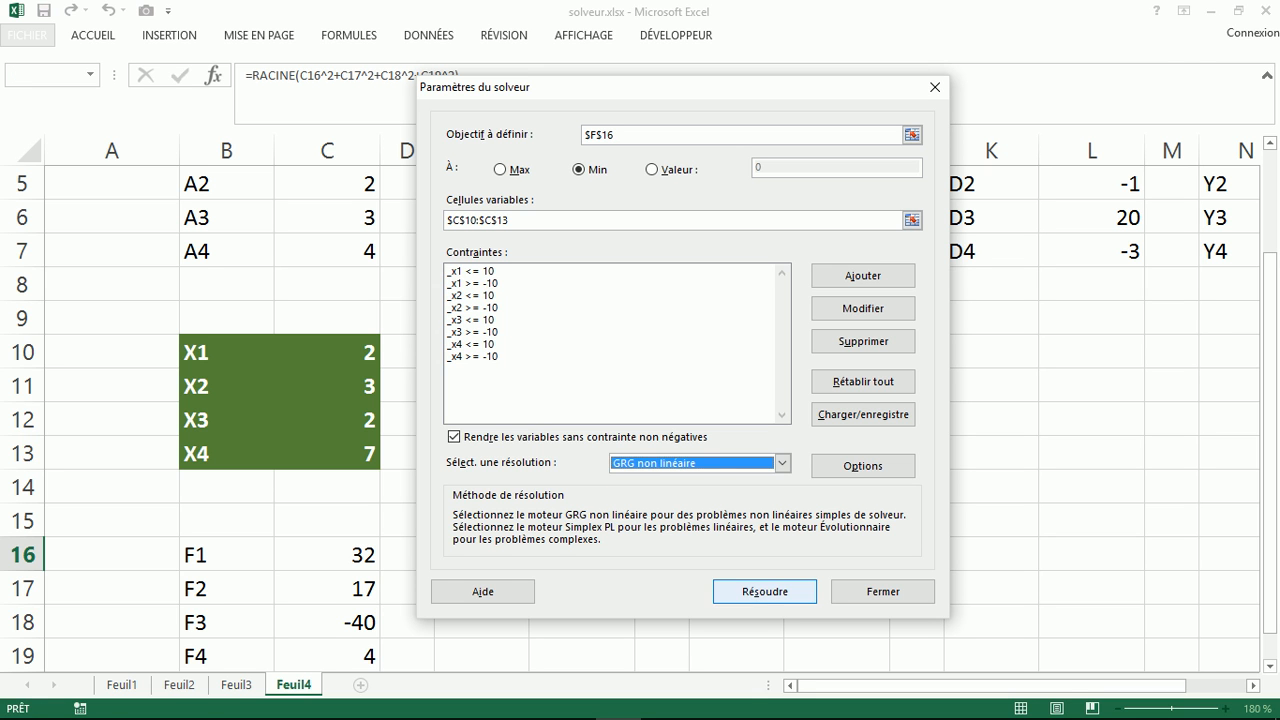
Step: Solve the system with the current Solver settings and keep the Solver solution
left_click(765, 591)
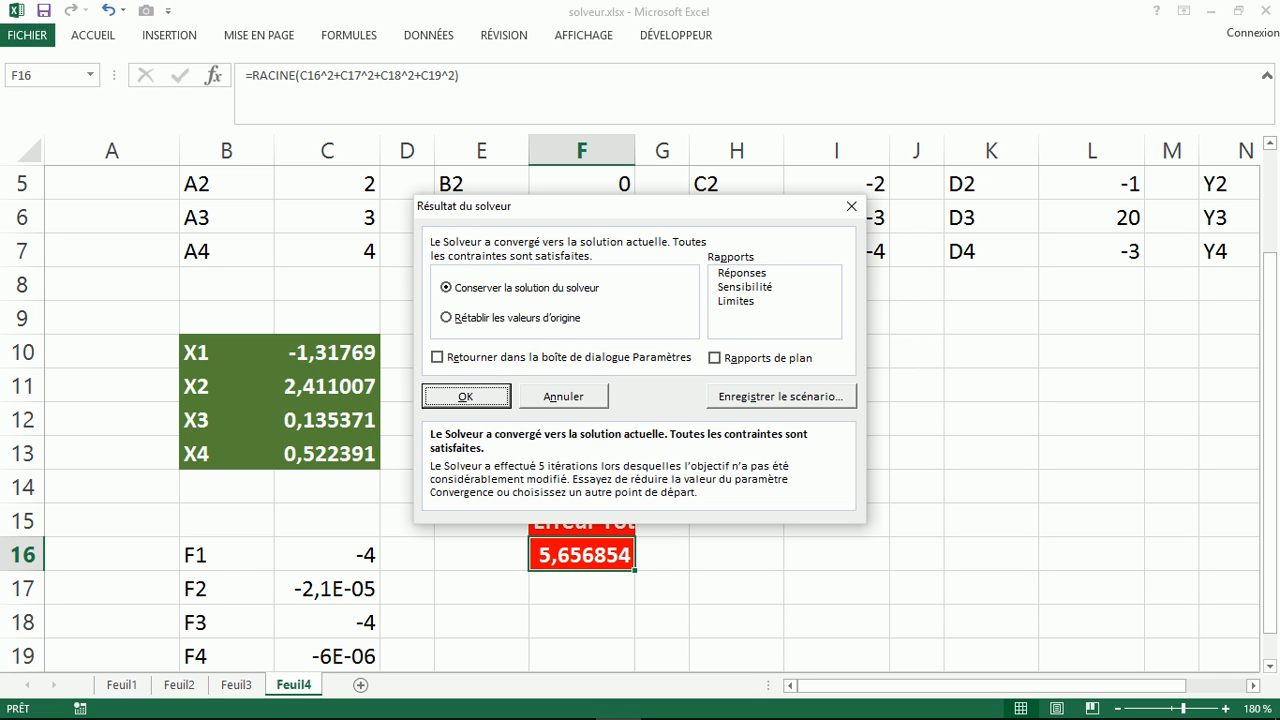
left_click_drag(686, 210, 961, 232)
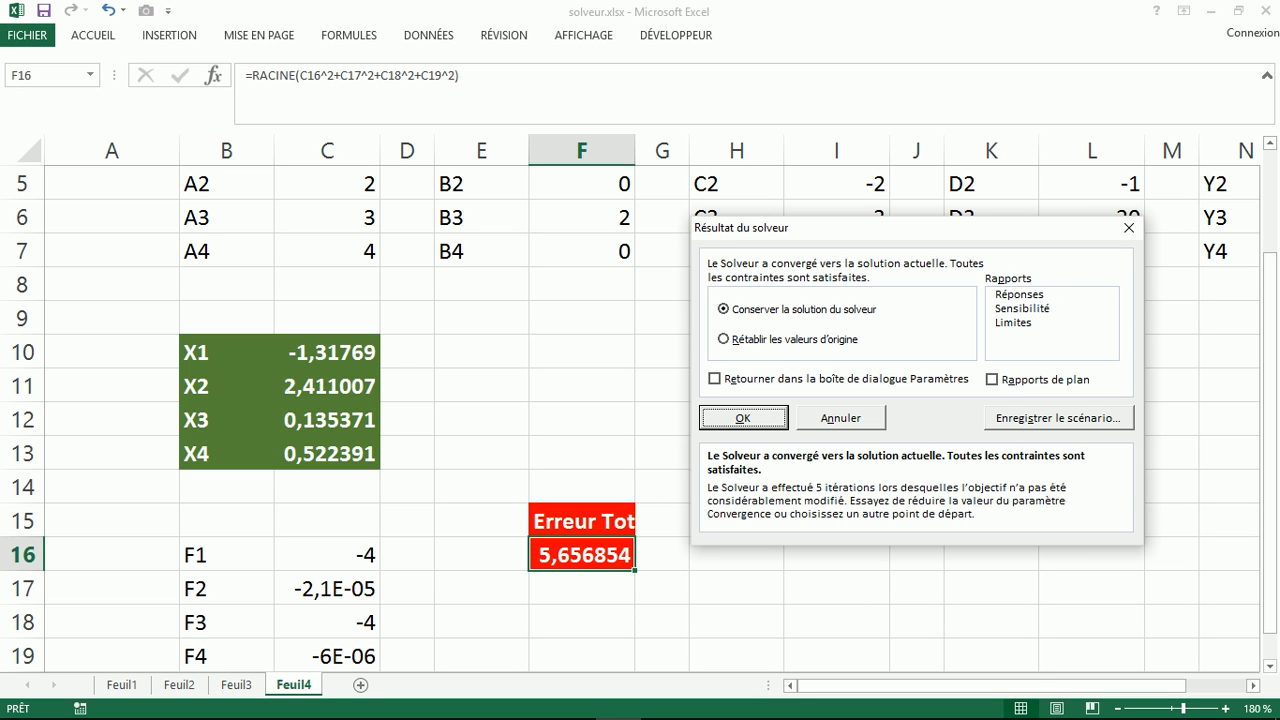
key("Return")
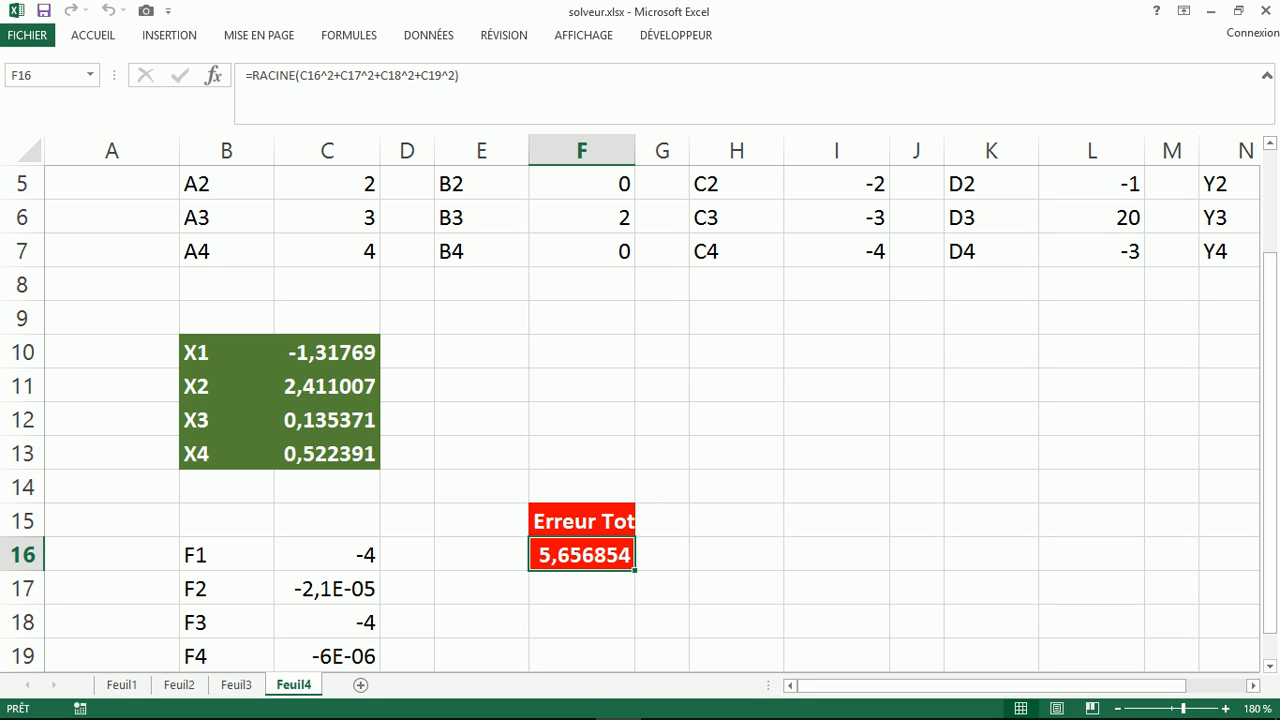
Step: Examine the F1, F2 and F4 equation residuals in C16, C17 and C19
left_click(327, 555)
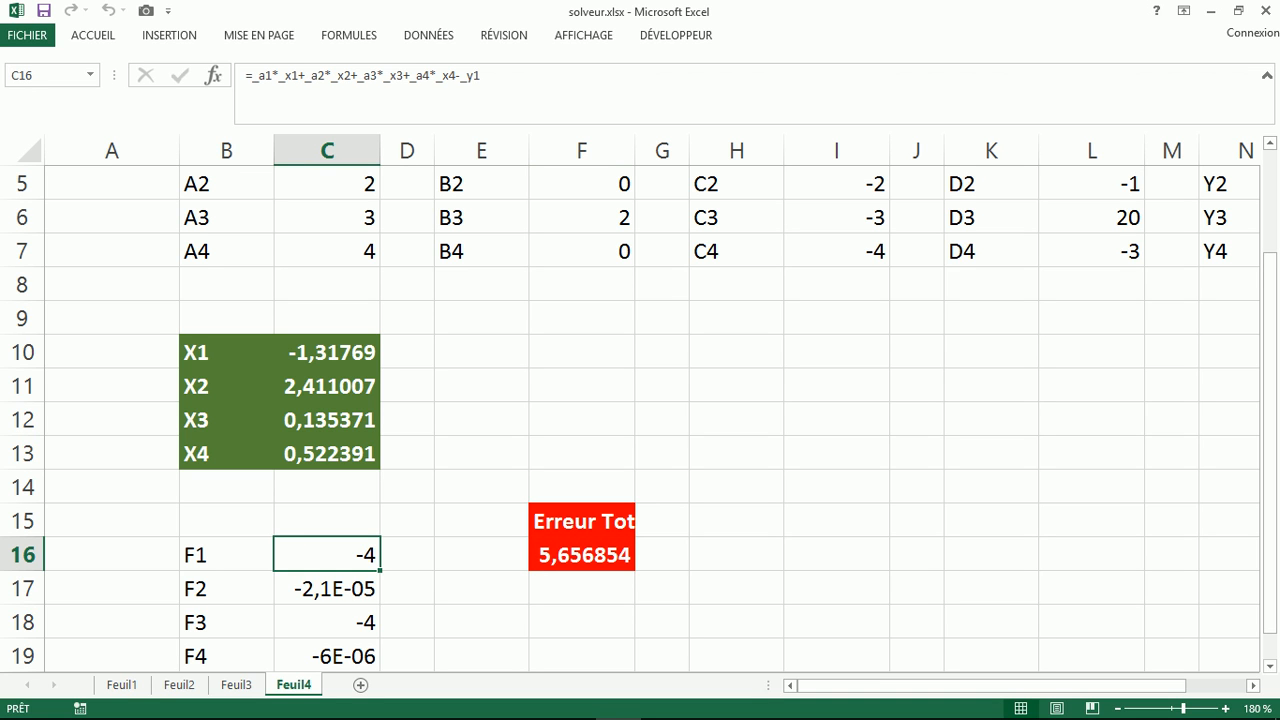
left_click(327, 589)
left_click(327, 656)
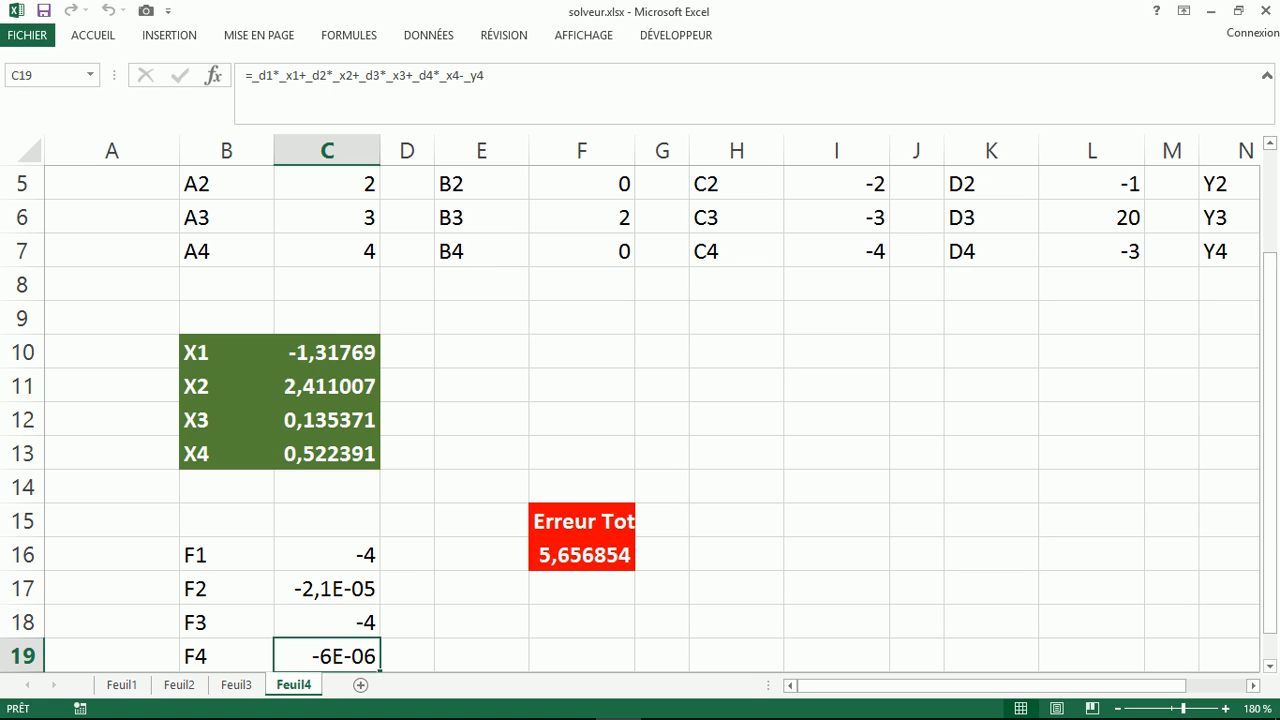
Step: Set the A1 coefficient in cell C4 to 8
key("Up")
key("Up")
key("Up")
key("Up")
key("Up")
key("Up")
key("Up")
key("Up")
key("Up")
key("Up")
key("Up")
key("Up")
key("Up")
key("Up")
key("Up")
key("Up")
key("Down")
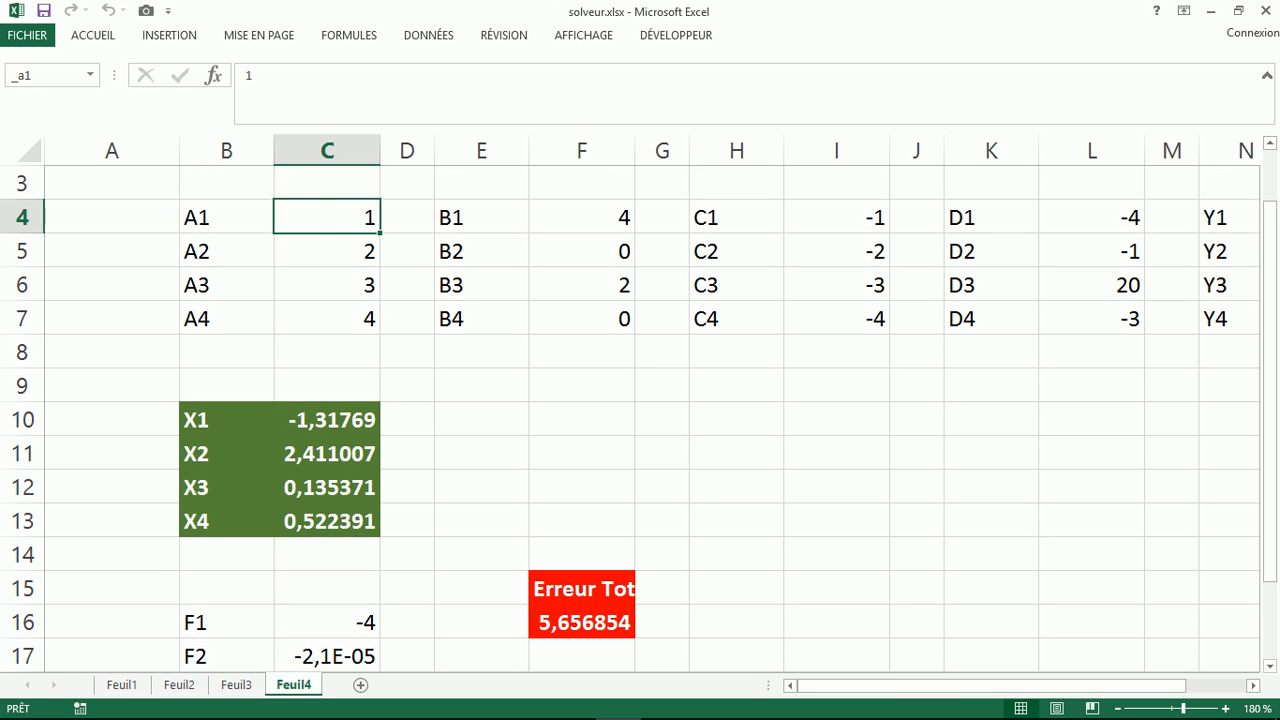
key("Right")
key("Right")
key("Right")
key("Right")
key("Right")
key("Right")
key("Left")
key("Left")
key("Left")
key("Left")
key("Left")
key("Left")
key("Right")
key("Right")
key("Right")
key("Right")
key("Left")
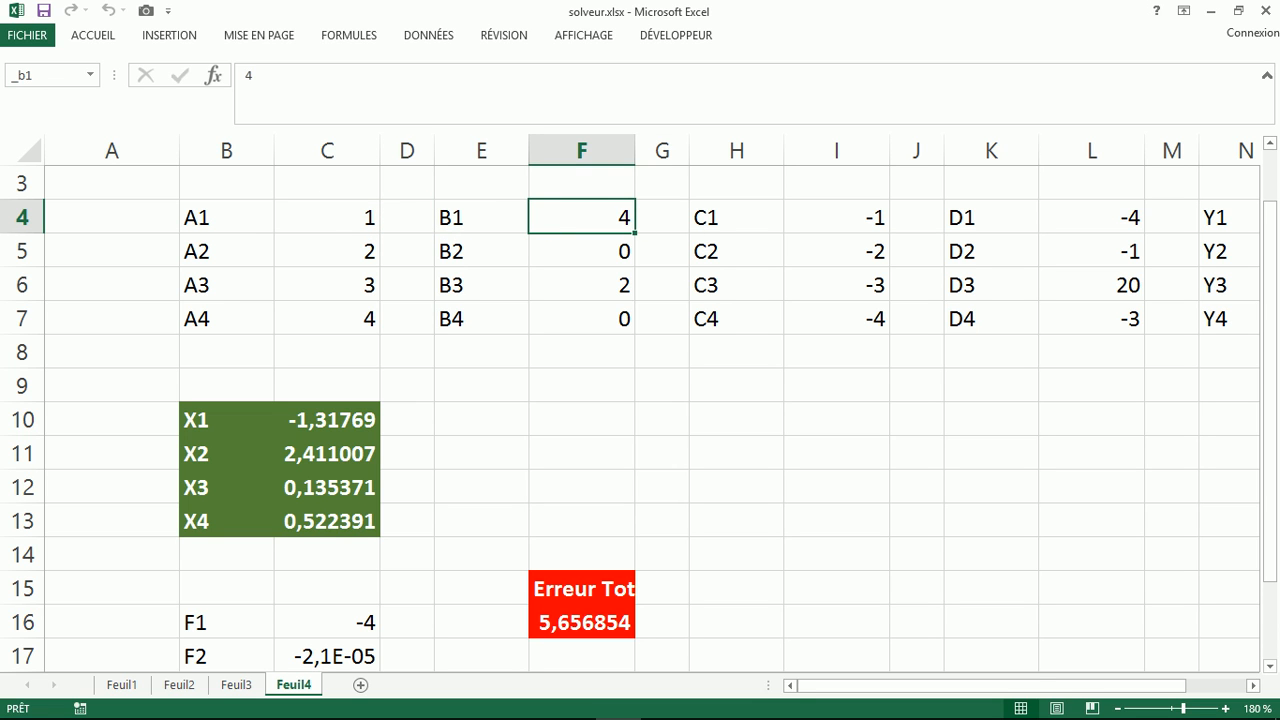
key("Left")
key("Left")
key("Left")
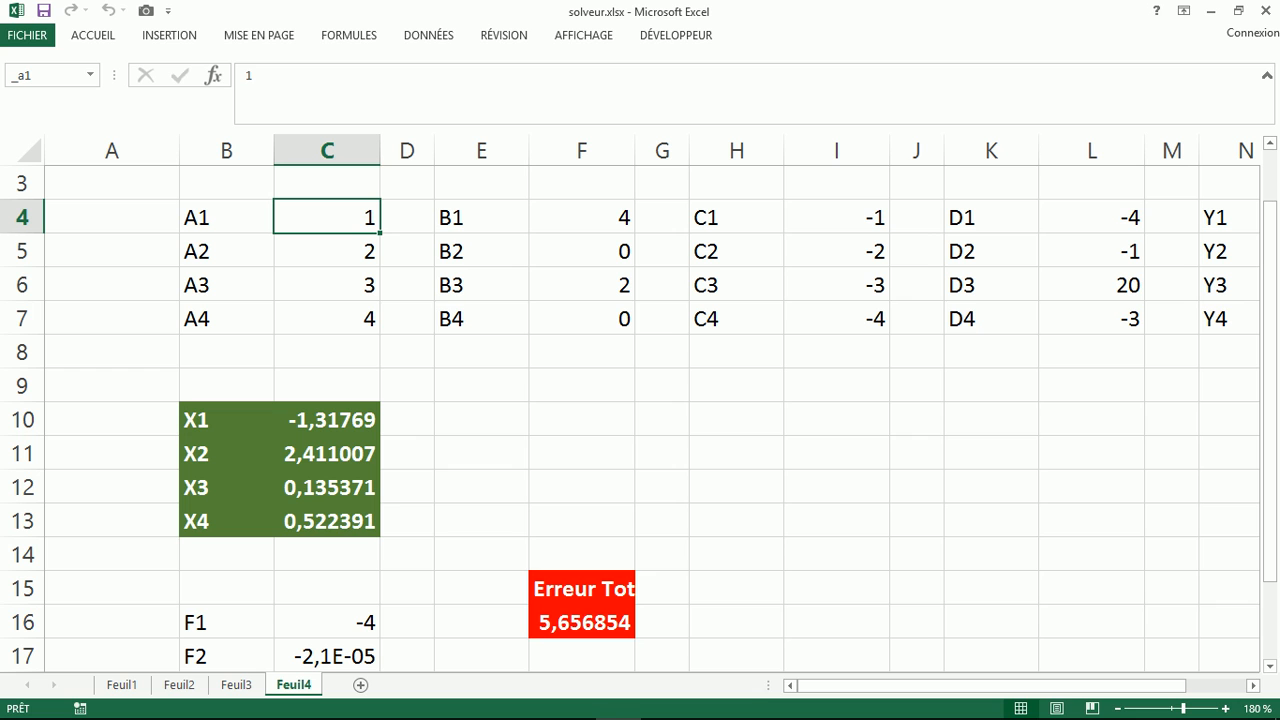
type("8")
key("Right")
Step: Set the D1 coefficient in cell L4 to 5
key("Right")
key("Right")
key("Right")
key("Right")
key("Right")
key("Right")
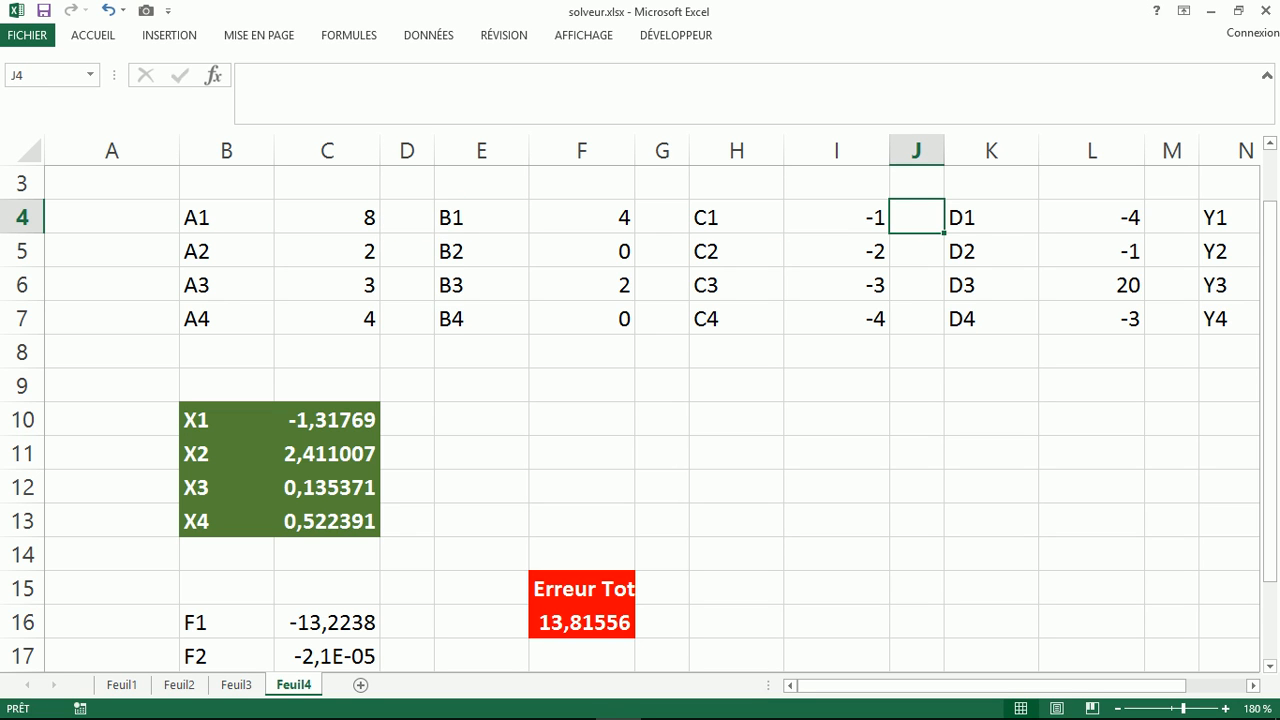
key("Right")
key("Right")
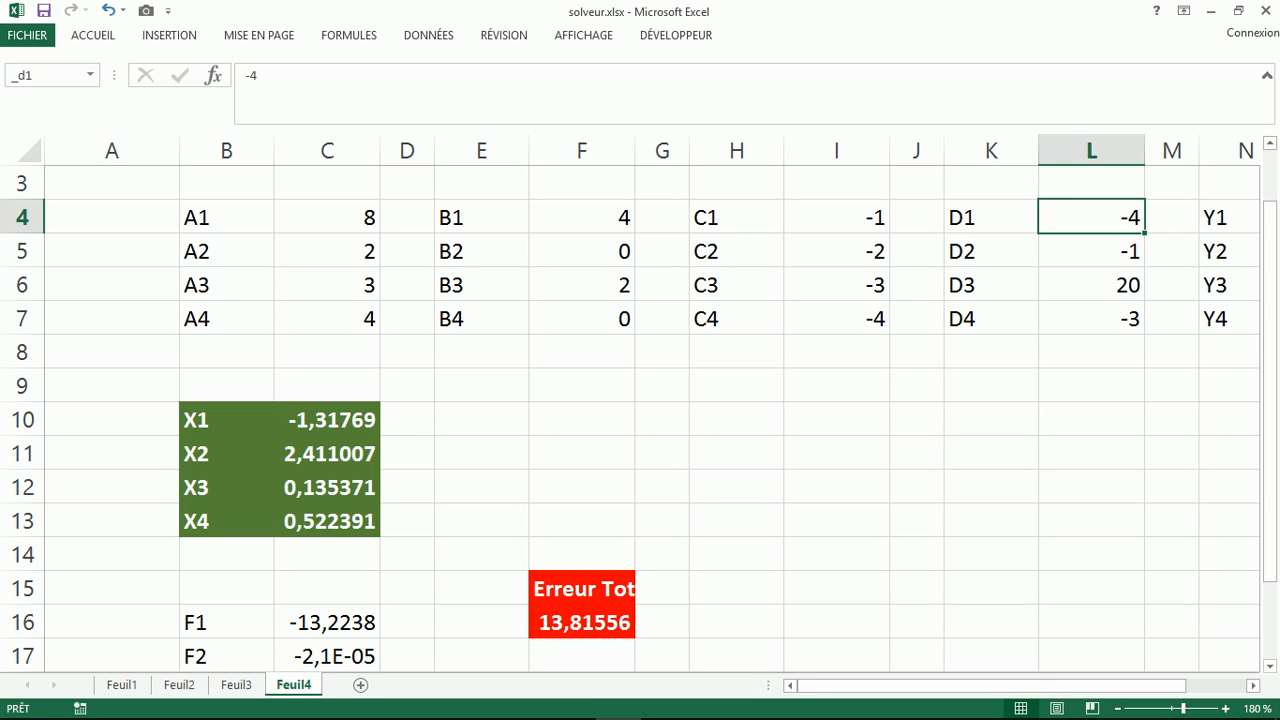
type("5")
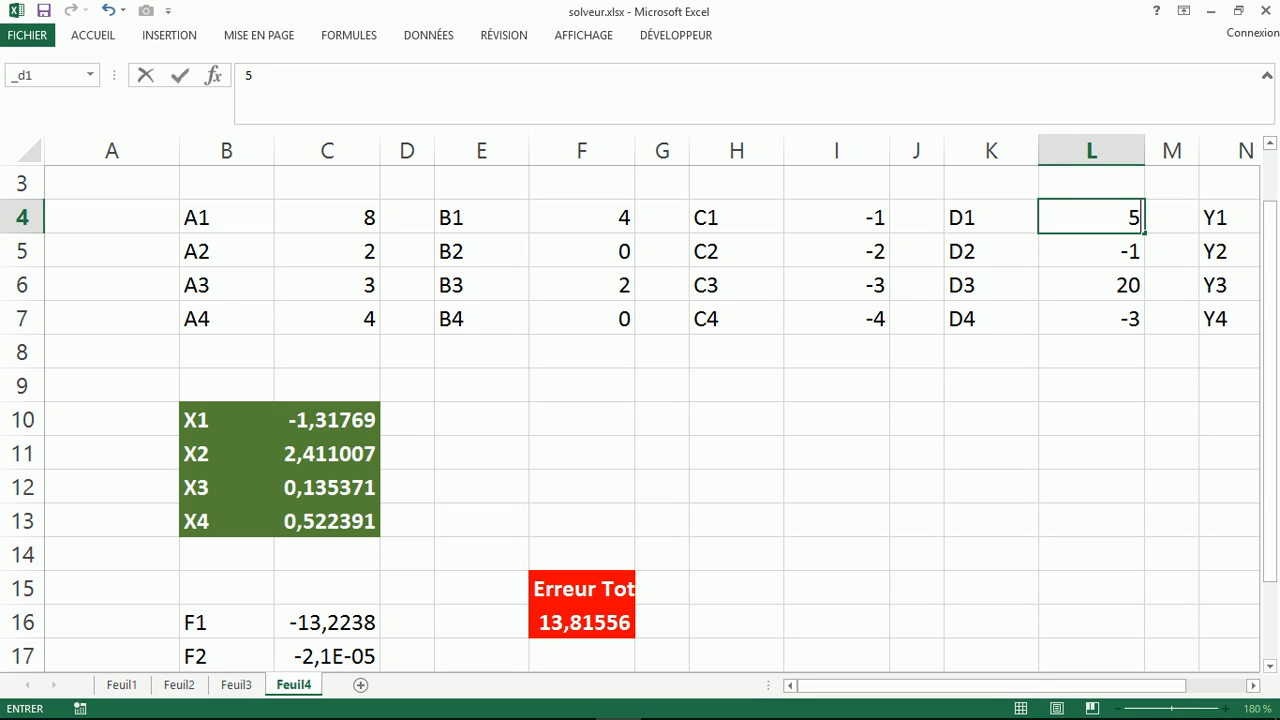
key("Return")
Step: Set the D3 coefficient in cell L6 to 2
key("Down")
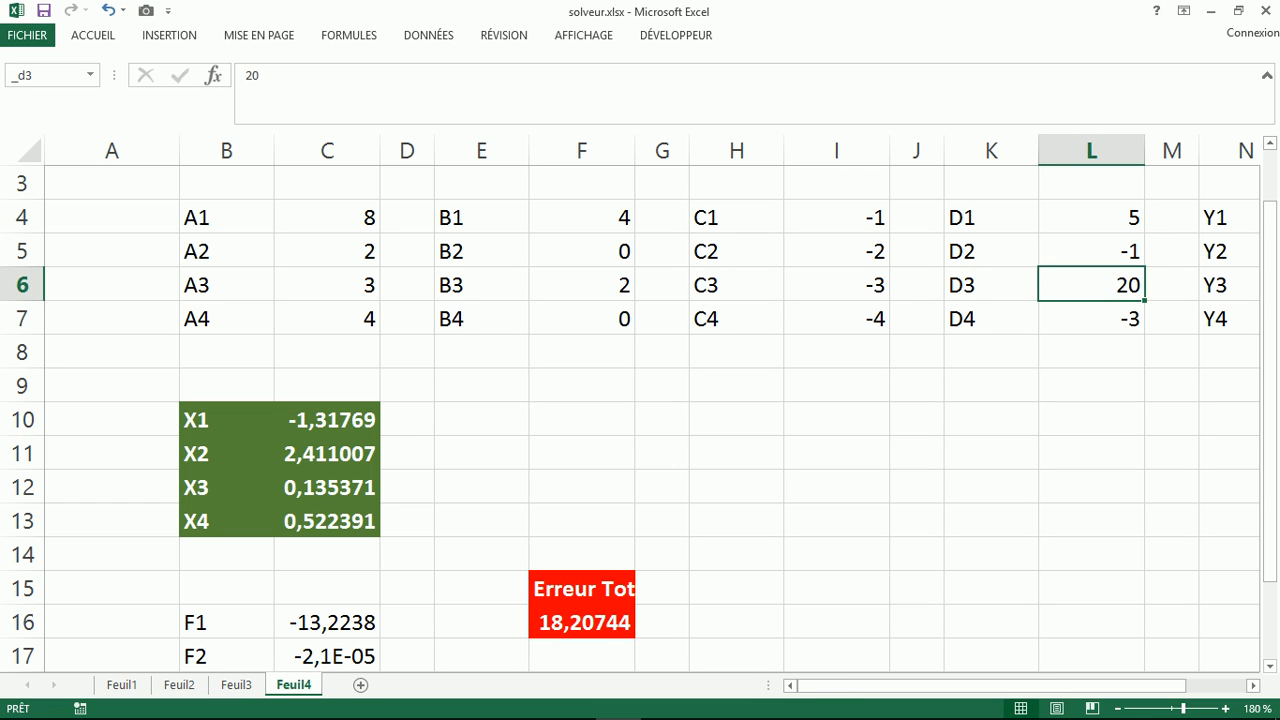
key("Down")
key("Down")
key("Down")
key("Down")
key("Down")
key("Down")
key("Down")
key("Down")
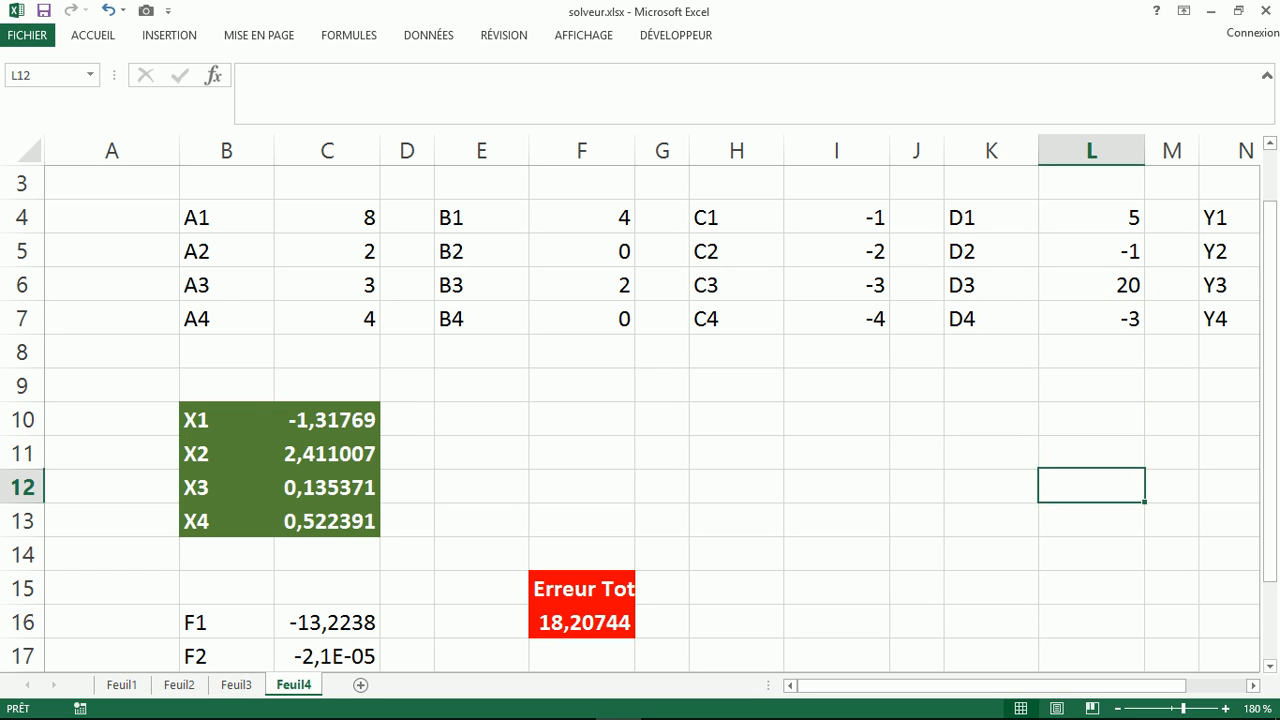
key("Down")
key("Up")
key("Up")
key("Up")
key("Up")
key("Up")
key("Up")
key("Up")
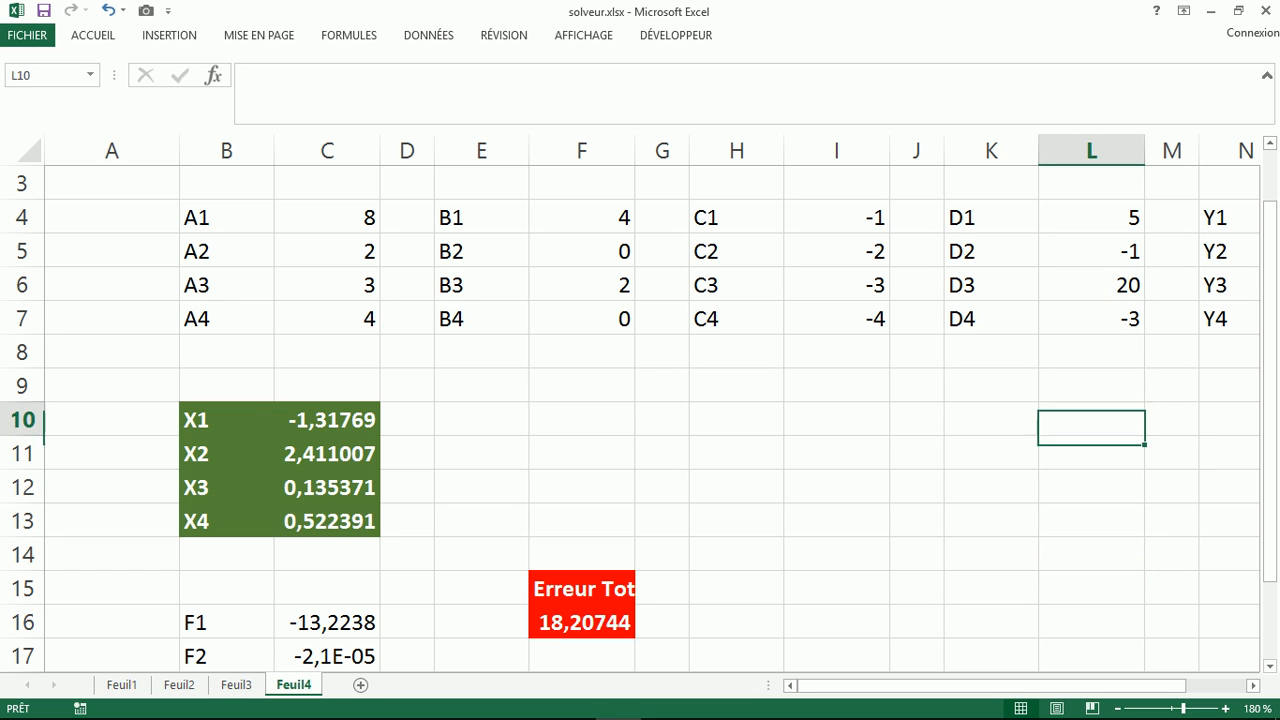
key("Up")
key("Up")
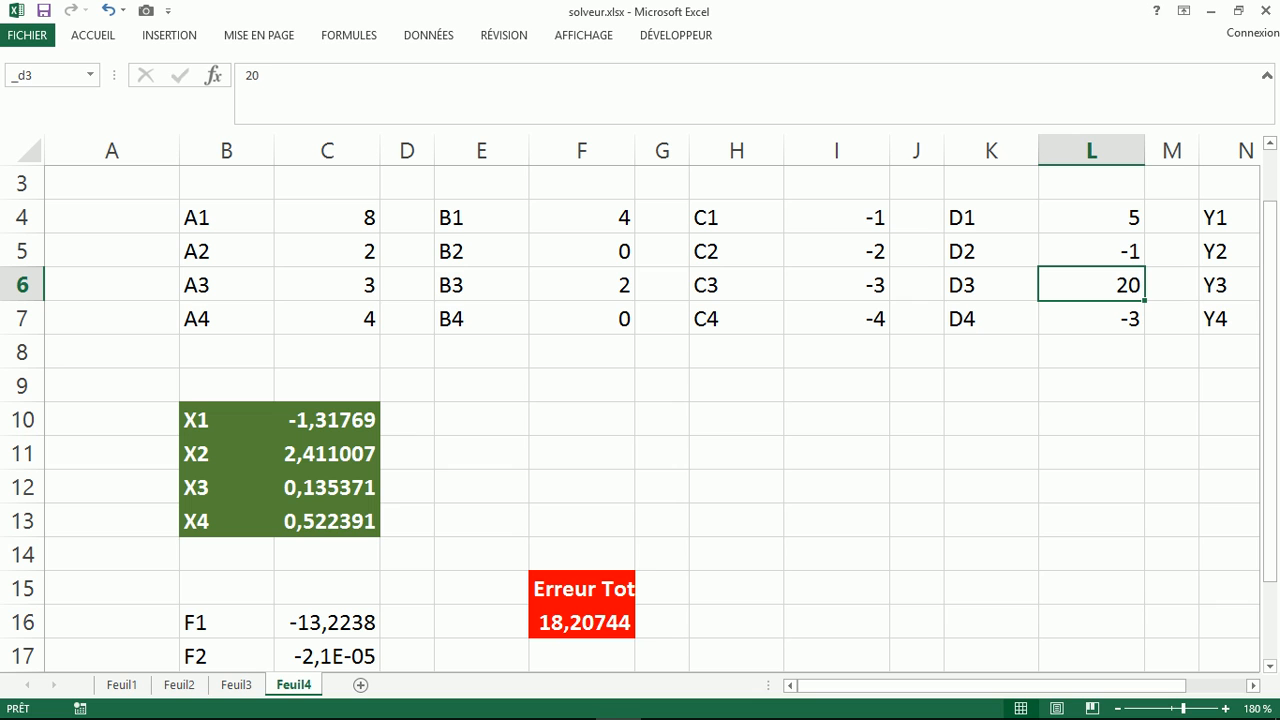
type("2")
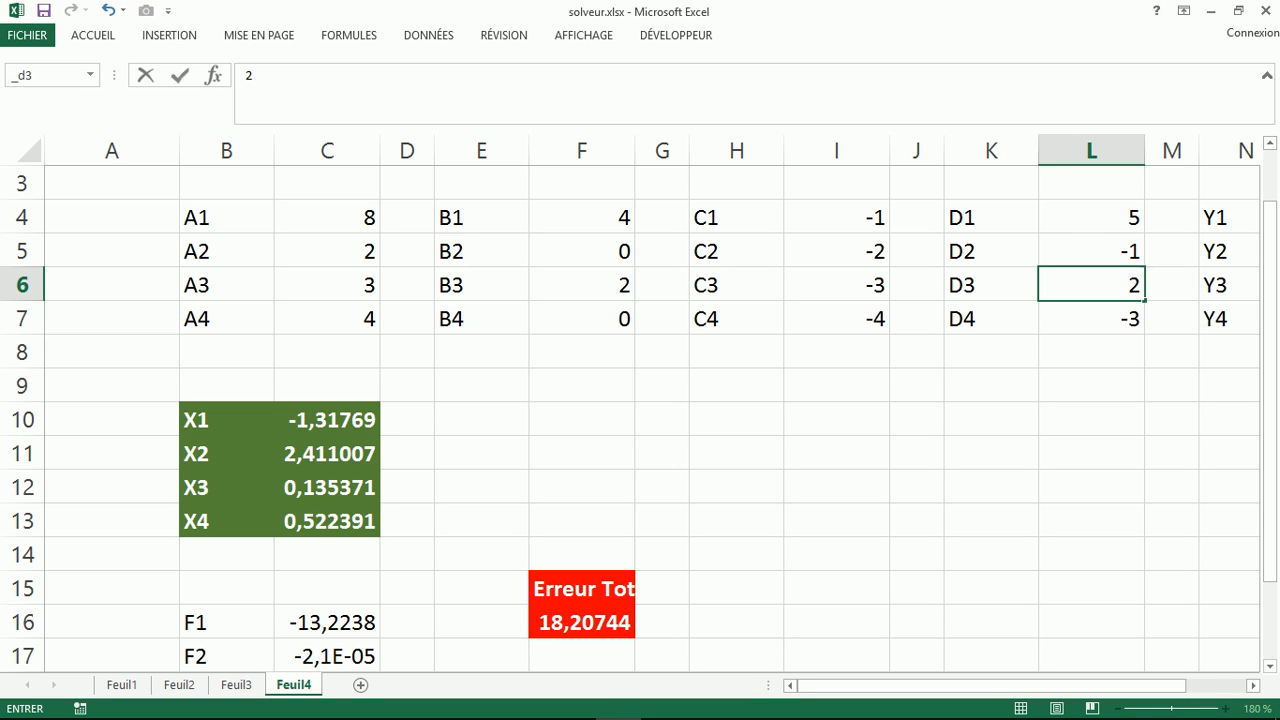
key("Left")
Step: Set the A3 coefficient in cell C6 to 0
key("Left")
key("Left")
key("Left")
key("Left")
key("Left")
key("Left")
key("Left")
key("Left")
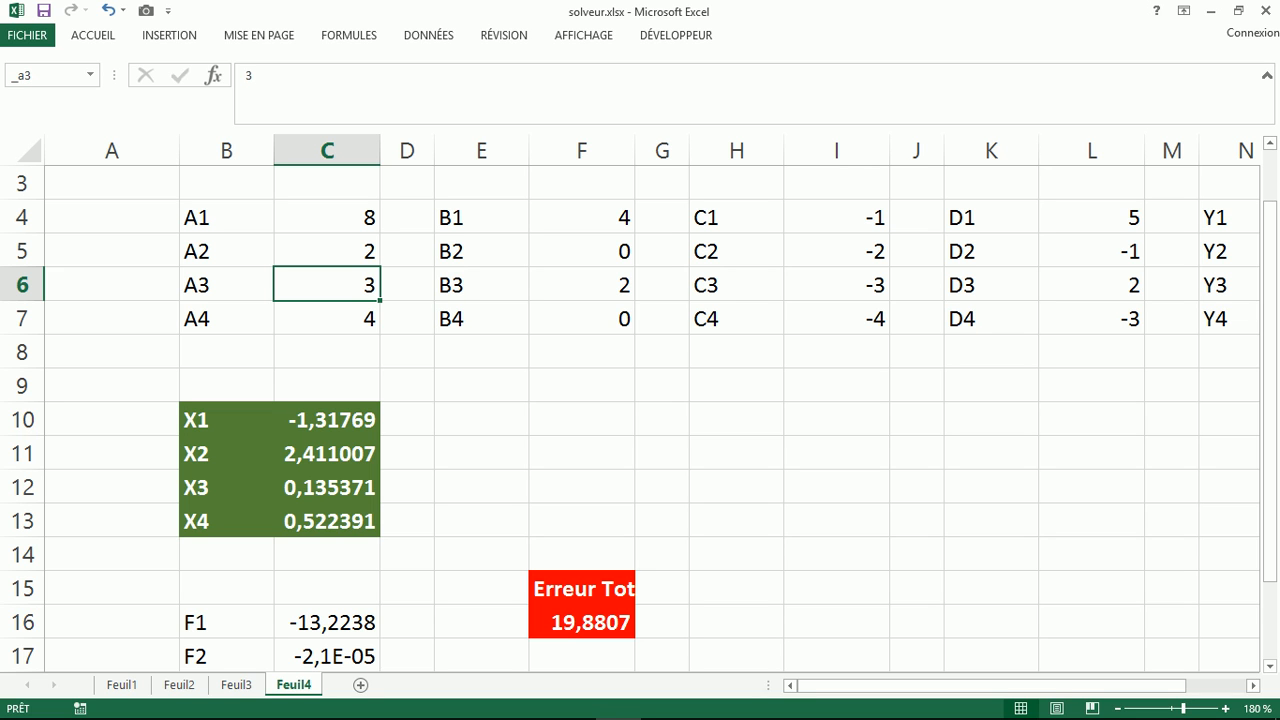
type("0")
key("Return")
Step: Set the starting values of X1 in C10 to 7, X2 in C11 to 2 and X3 in C12 to 1
key("Down")
key("Down")
key("Down")
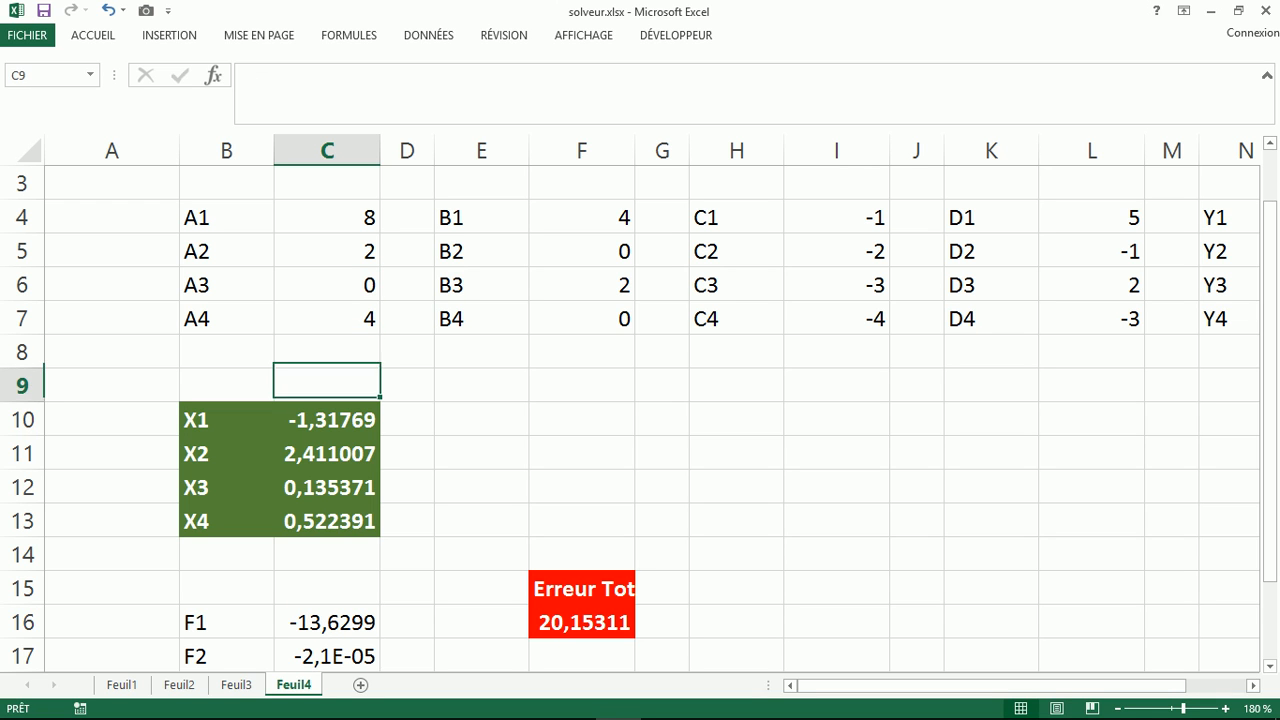
key("Down")
key("Down")
key("Up")
key("Up")
key("Up")
key("Down")
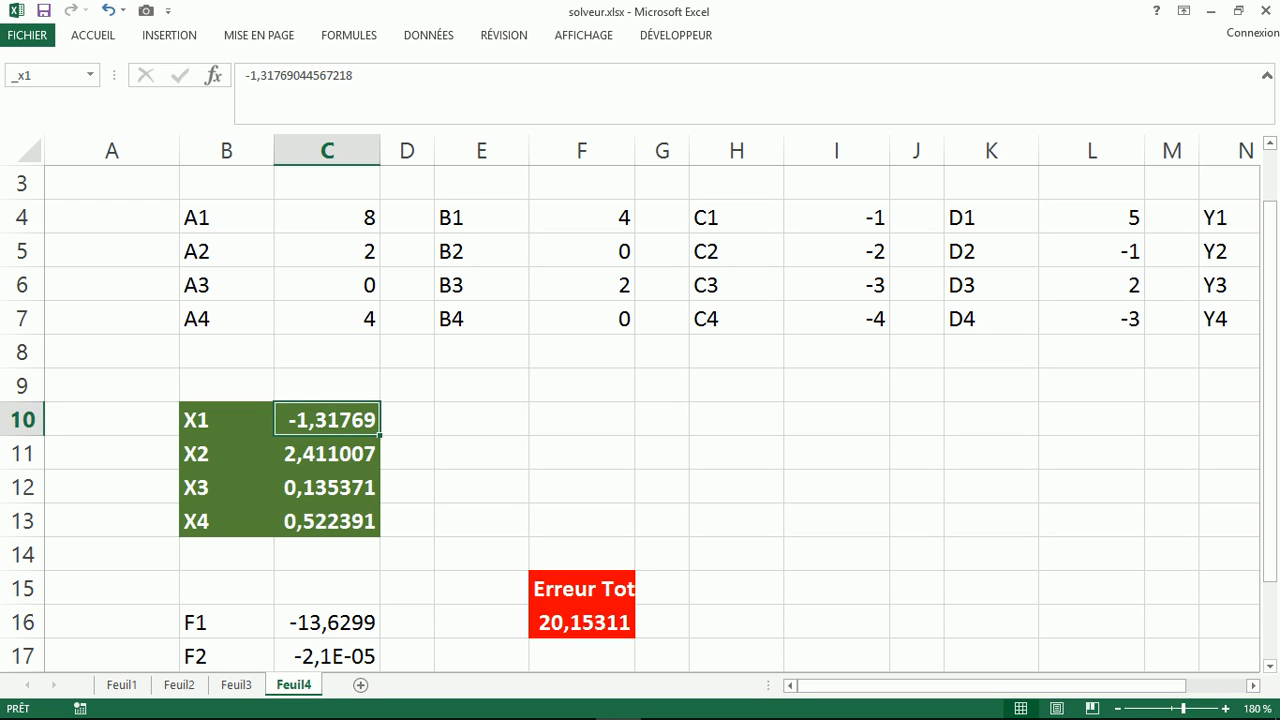
type("7")
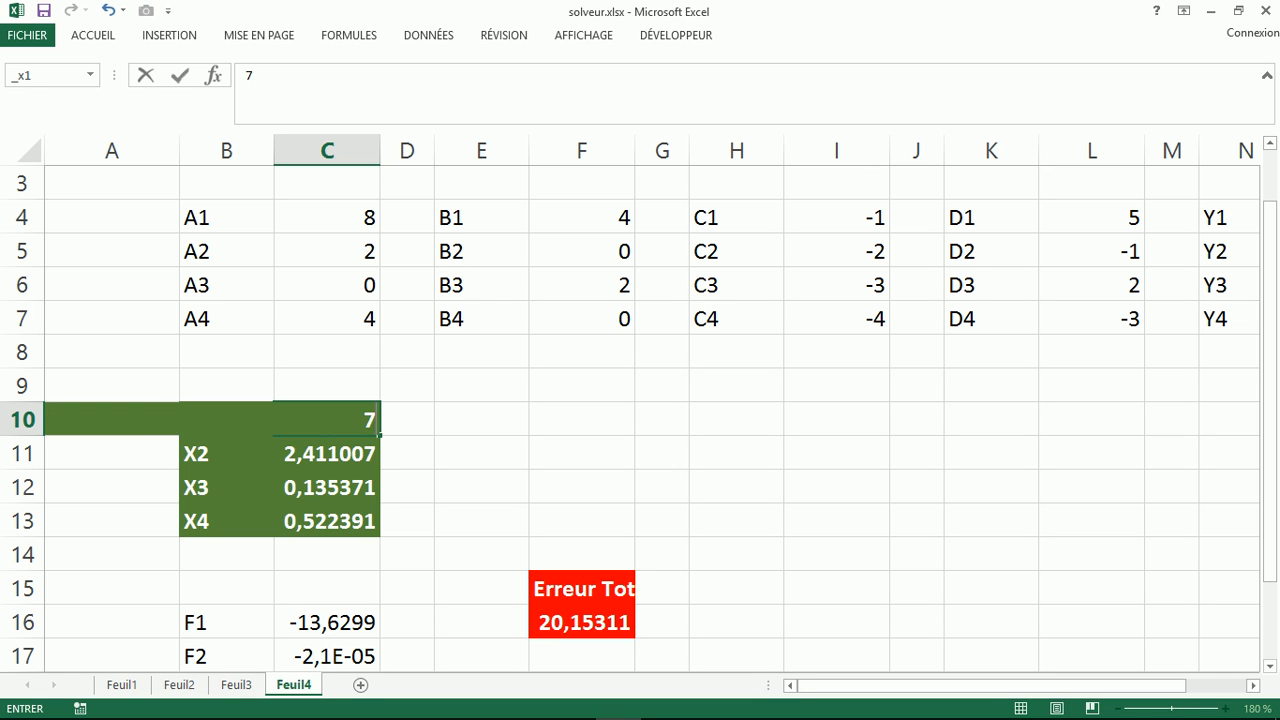
key("Return")
type("2")
key("Return")
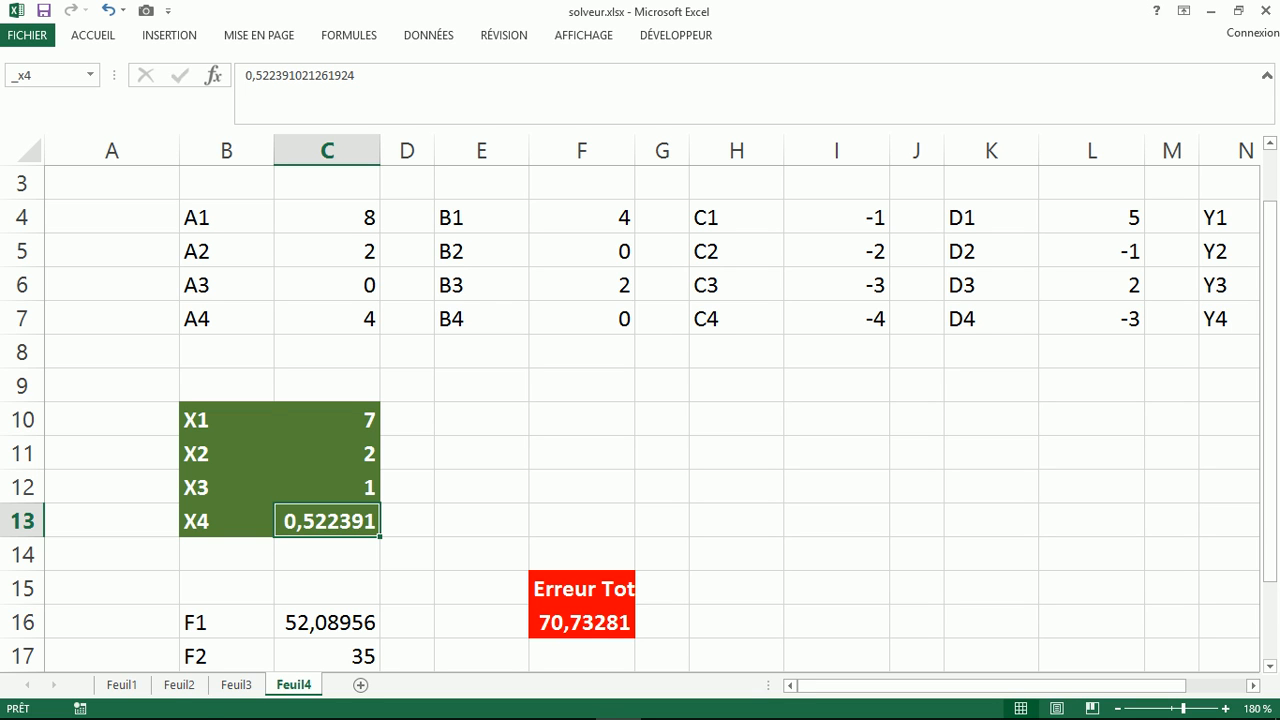
Step: Set the starting value of X4 in C13 to -3
key("F8")
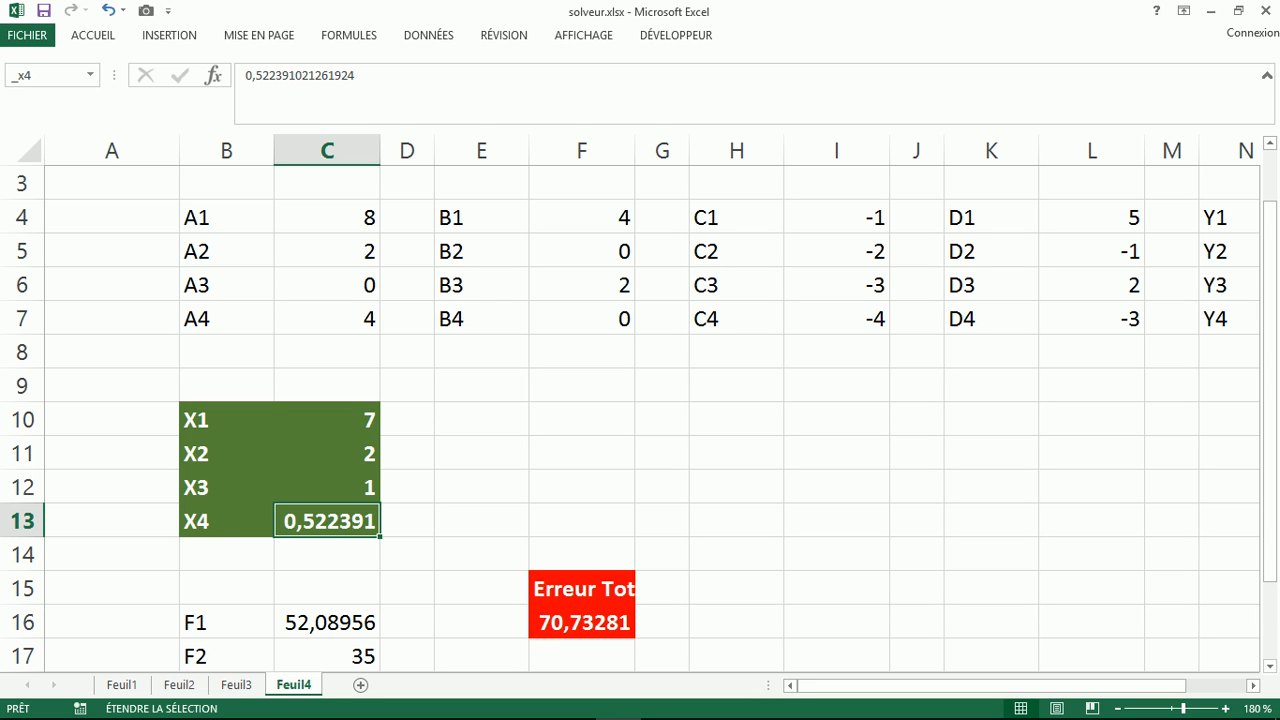
type("3")
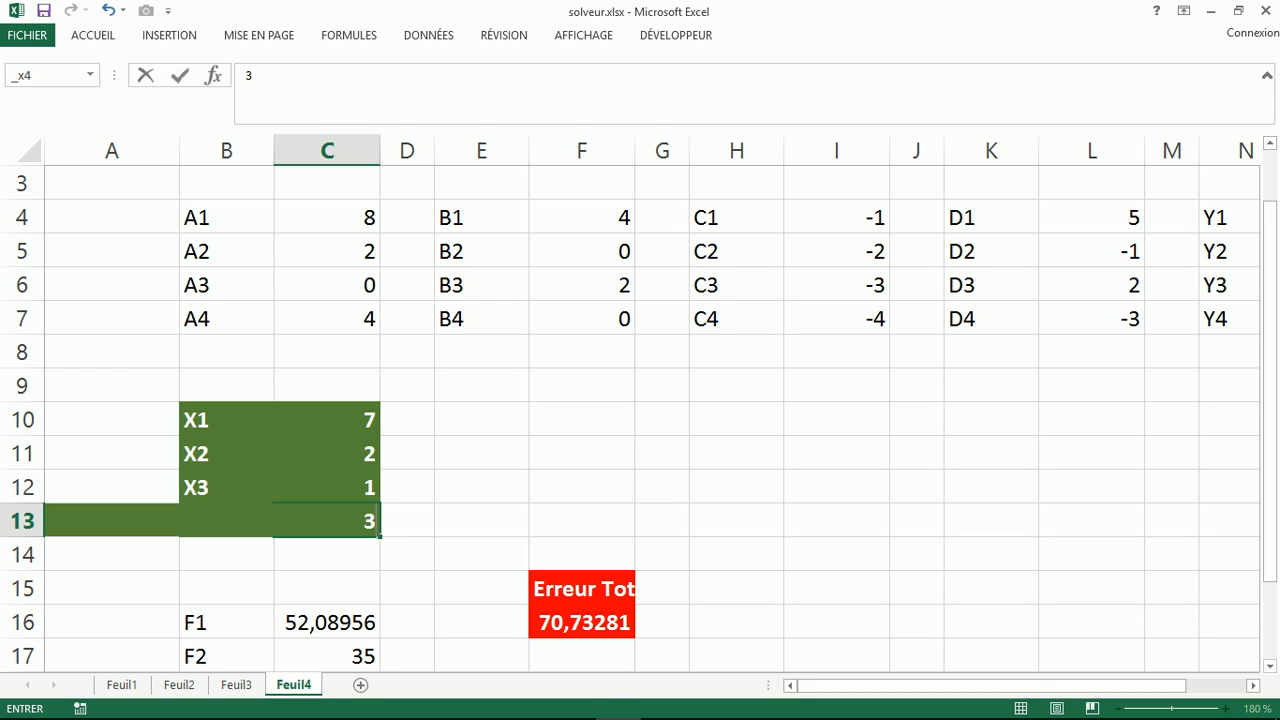
type("-3")
key("BackSpace")
key("BackSpace")
key("BackSpace")
type("-3")
key("Return")
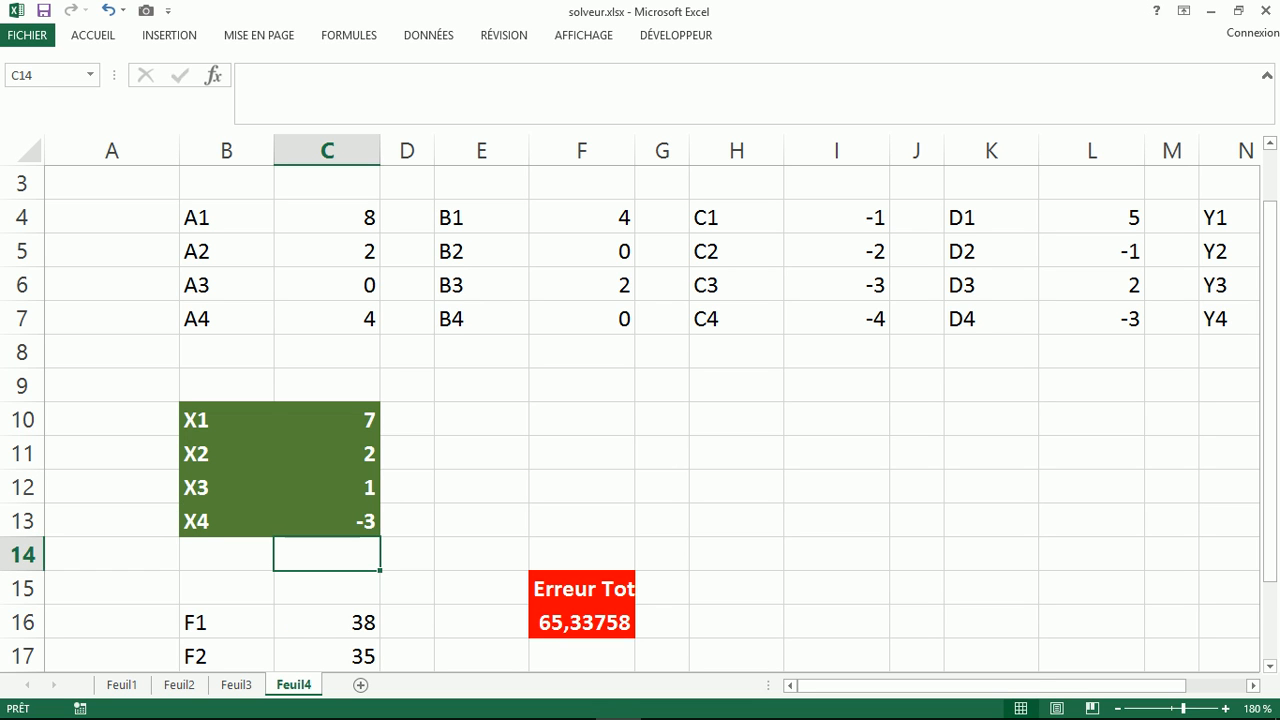
Step: Minimise F16 with Solver by varying C10:C13 using the GRG non linéaire method, and keep the solution
left_click(327, 420)
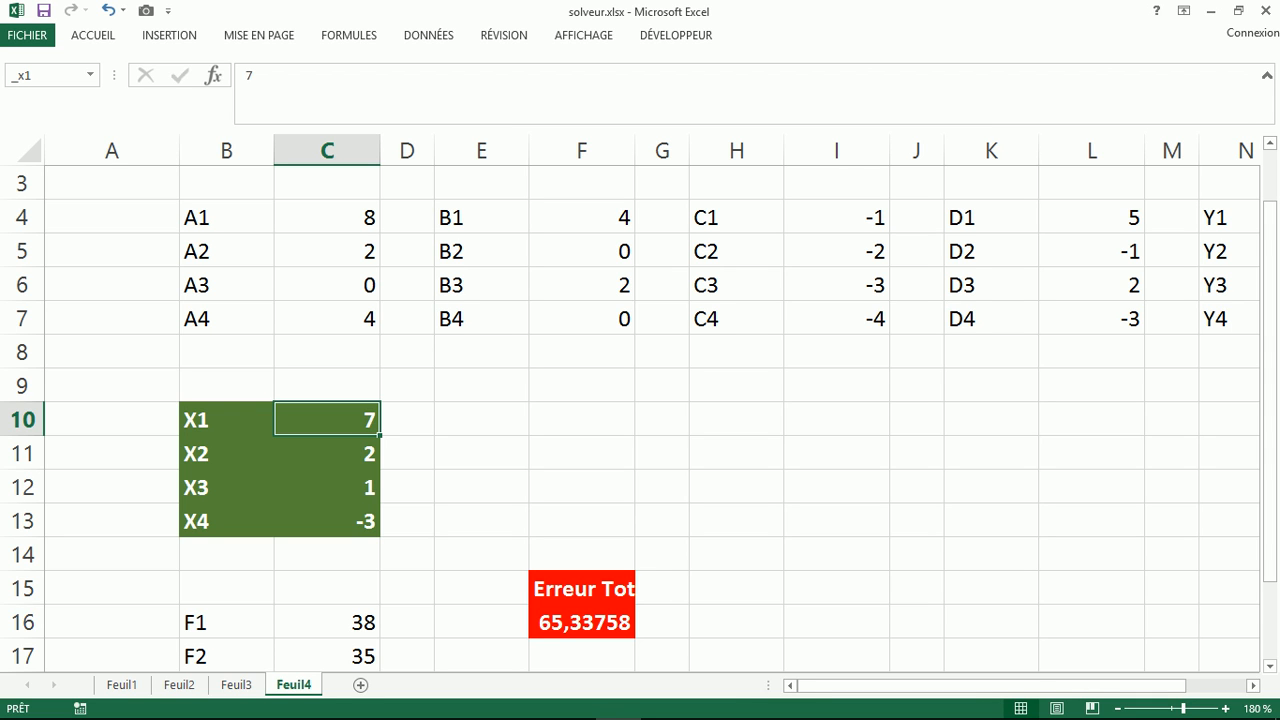
left_click(582, 622)
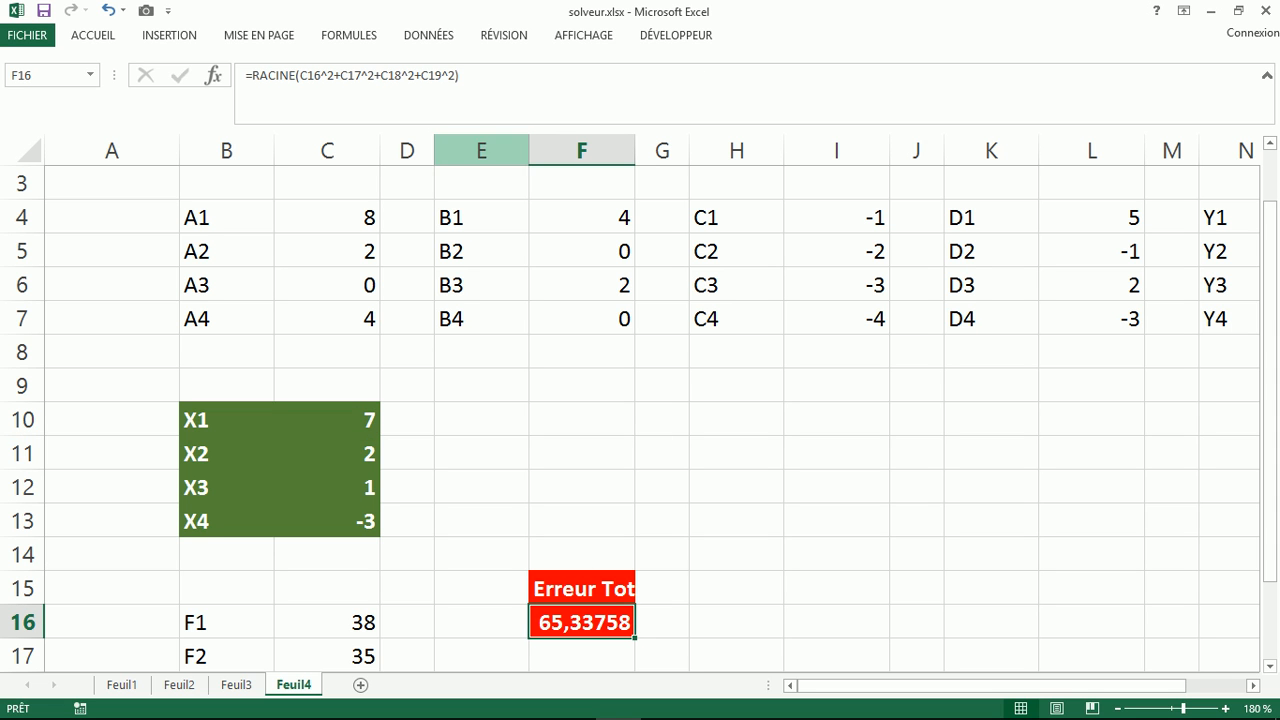
left_click(428, 35)
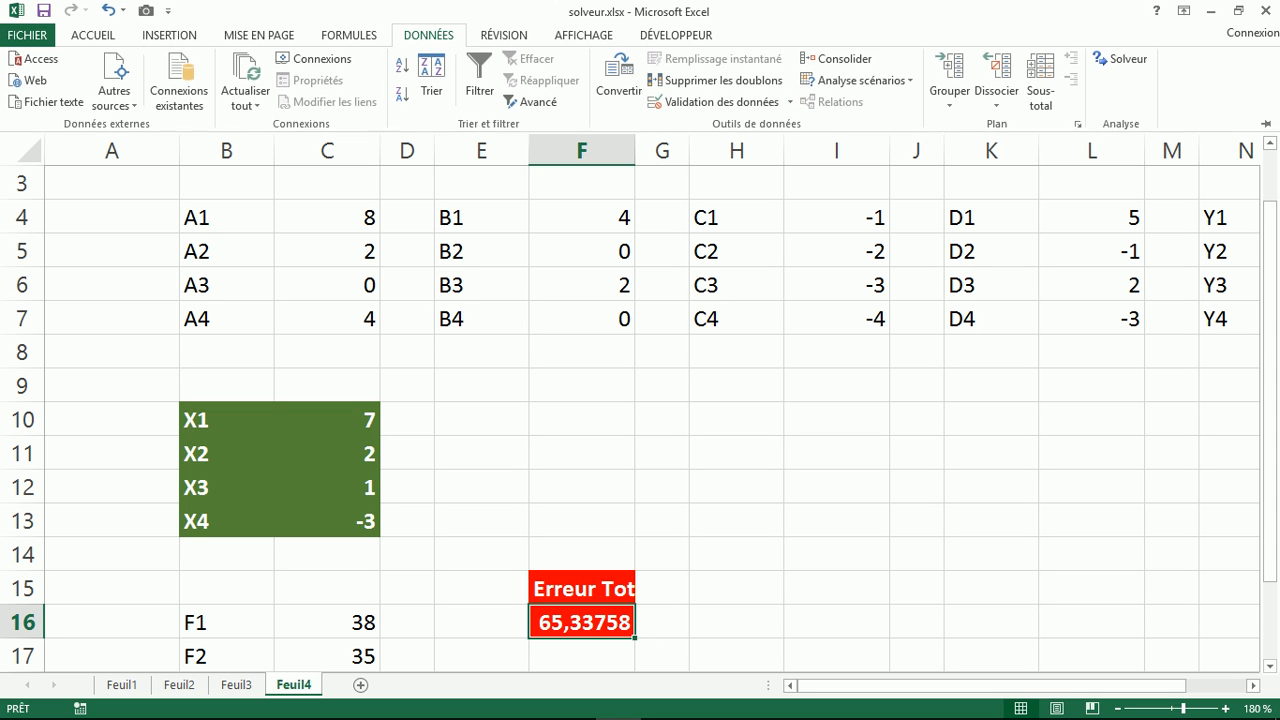
left_click(1120, 61)
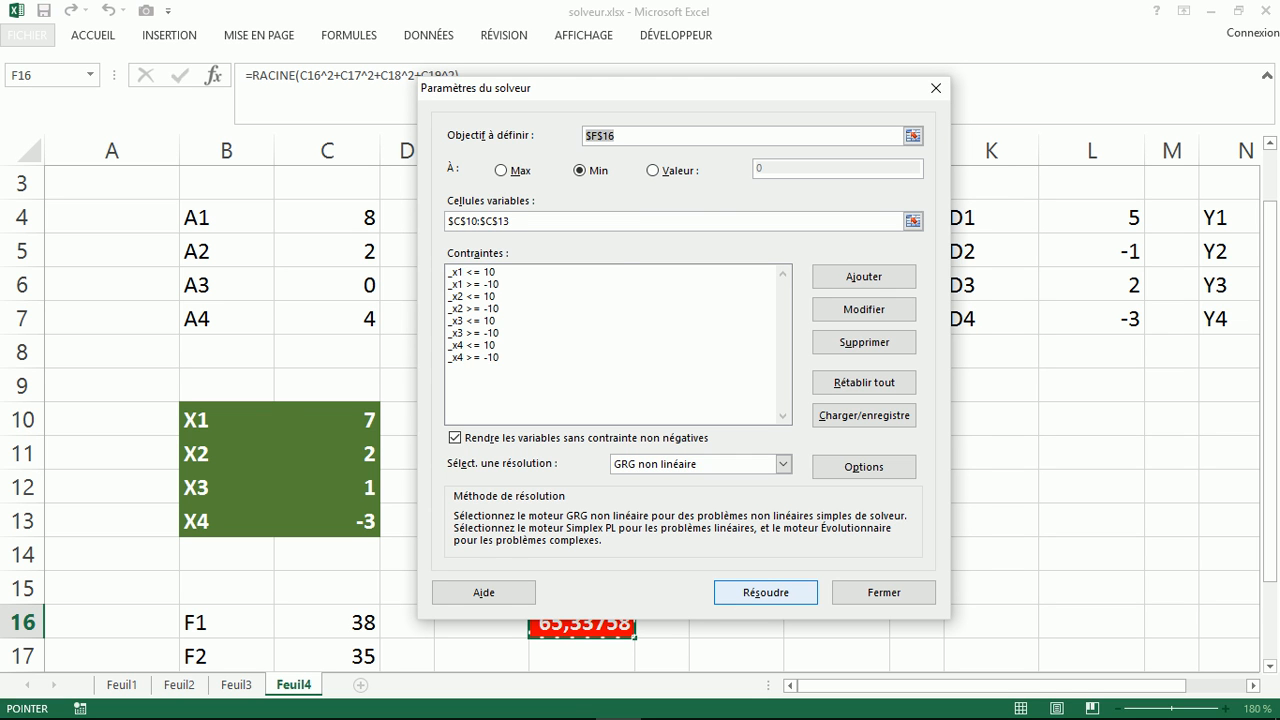
key("Return")
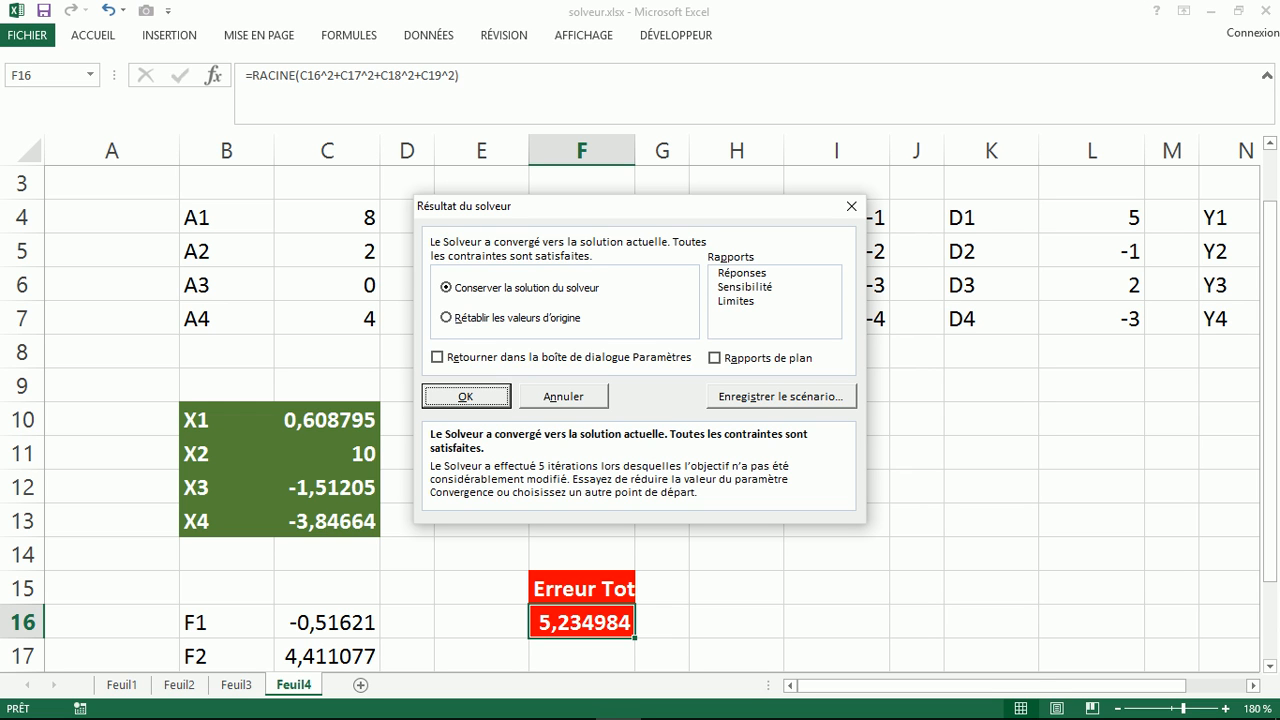
key("Return")
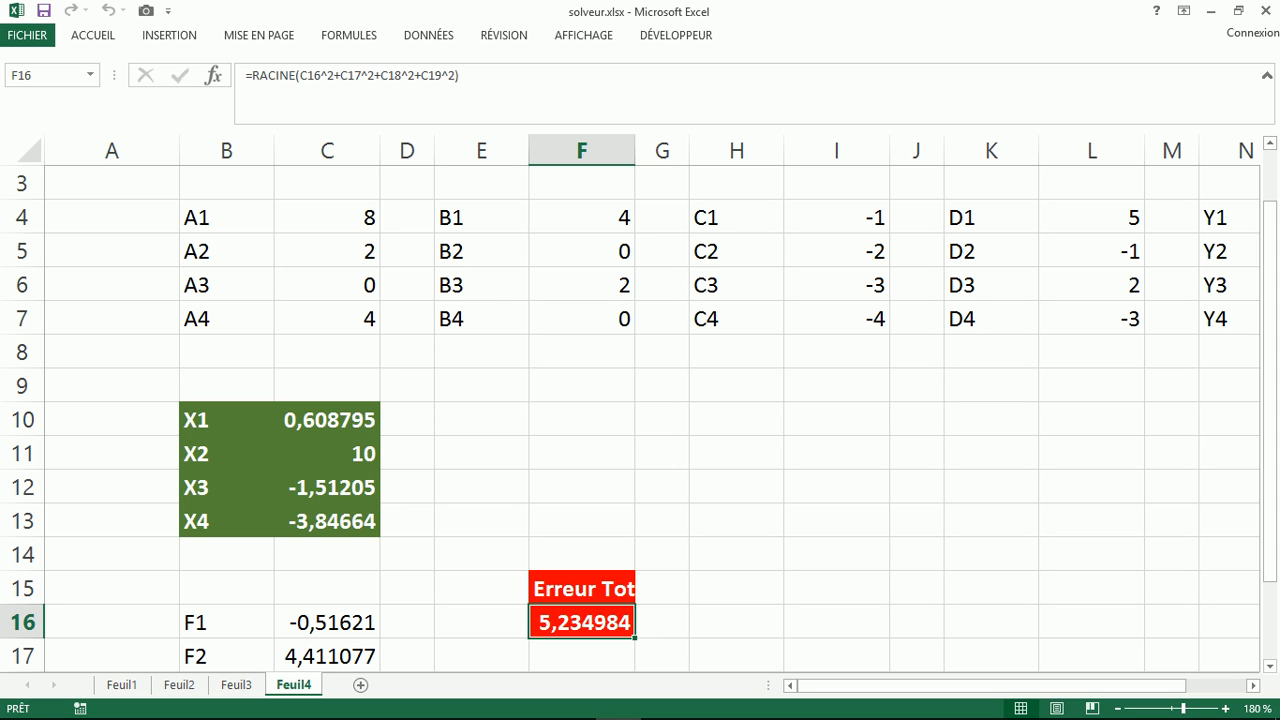
Step: Examine the solved X1 to X4 values and the F1 to F4 results in column C
key("Left")
key("Left")
key("Left")
key("Down")
key("Down")
key("Down")
key("Down")
key("Down")
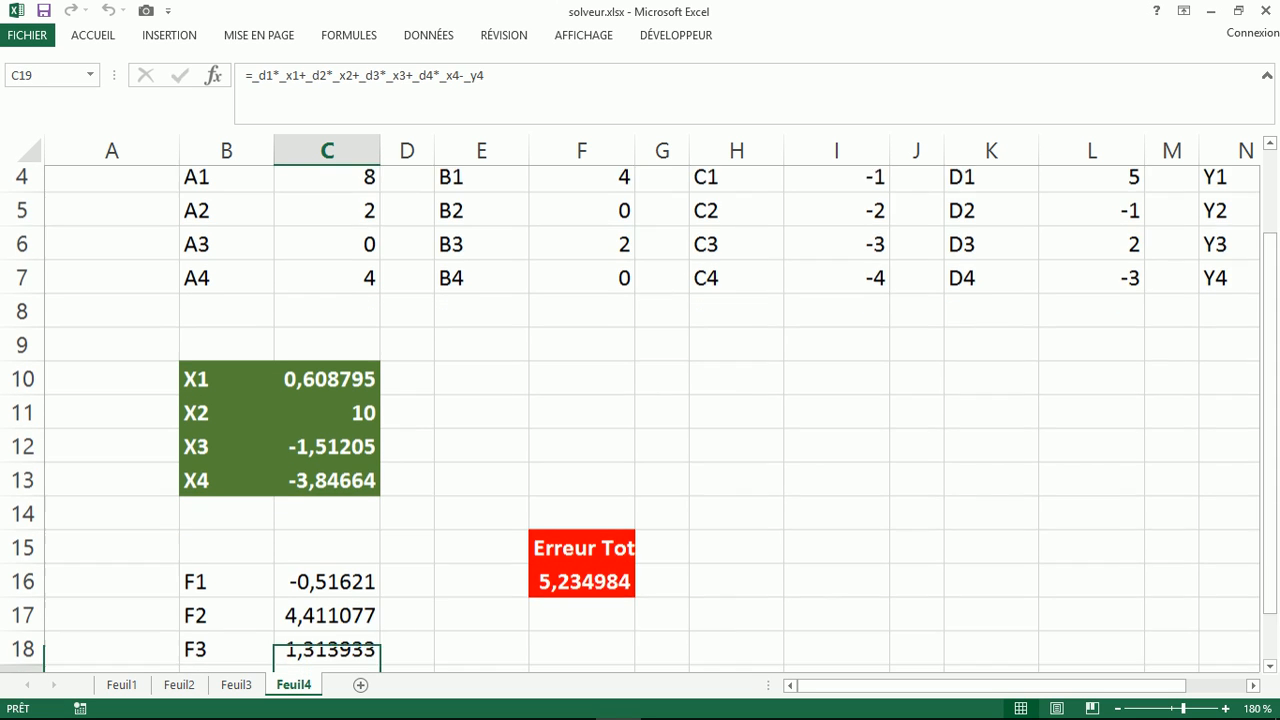
key("Up")
key("Up")
key("Up")
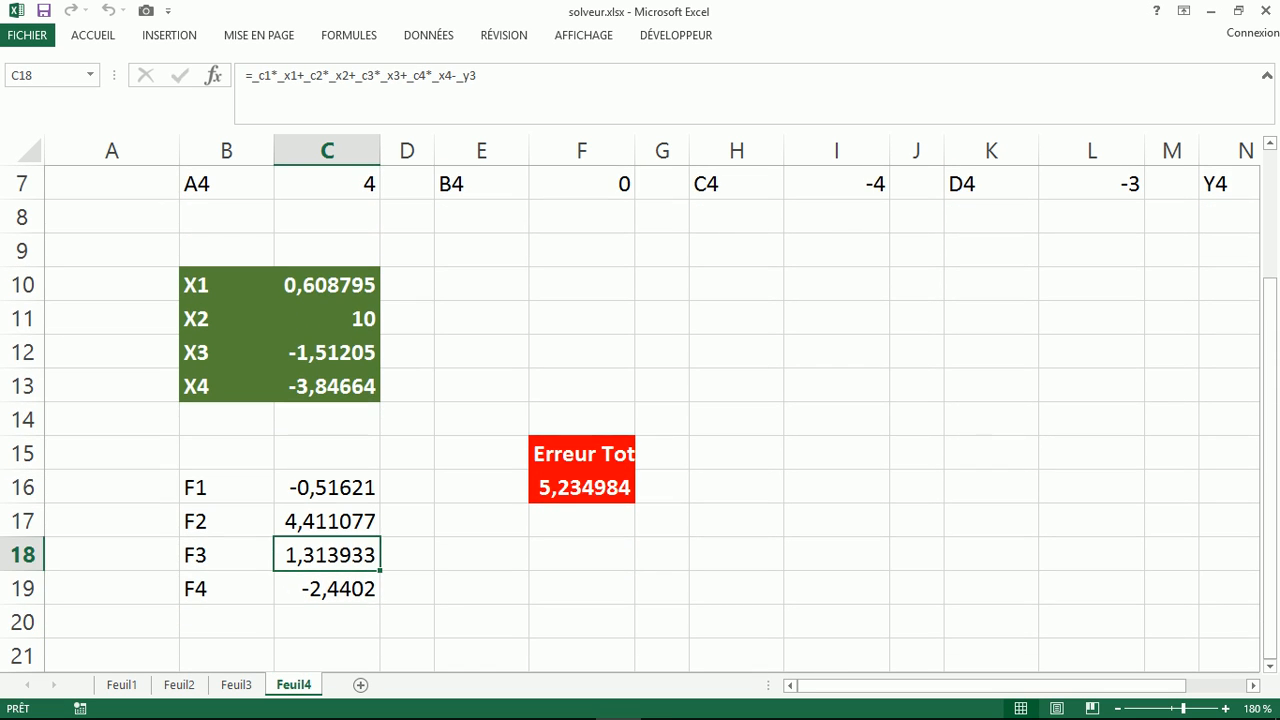
key("Up")
key("Up")
key("Up")
key("Up")
key("Up")
key("Up")
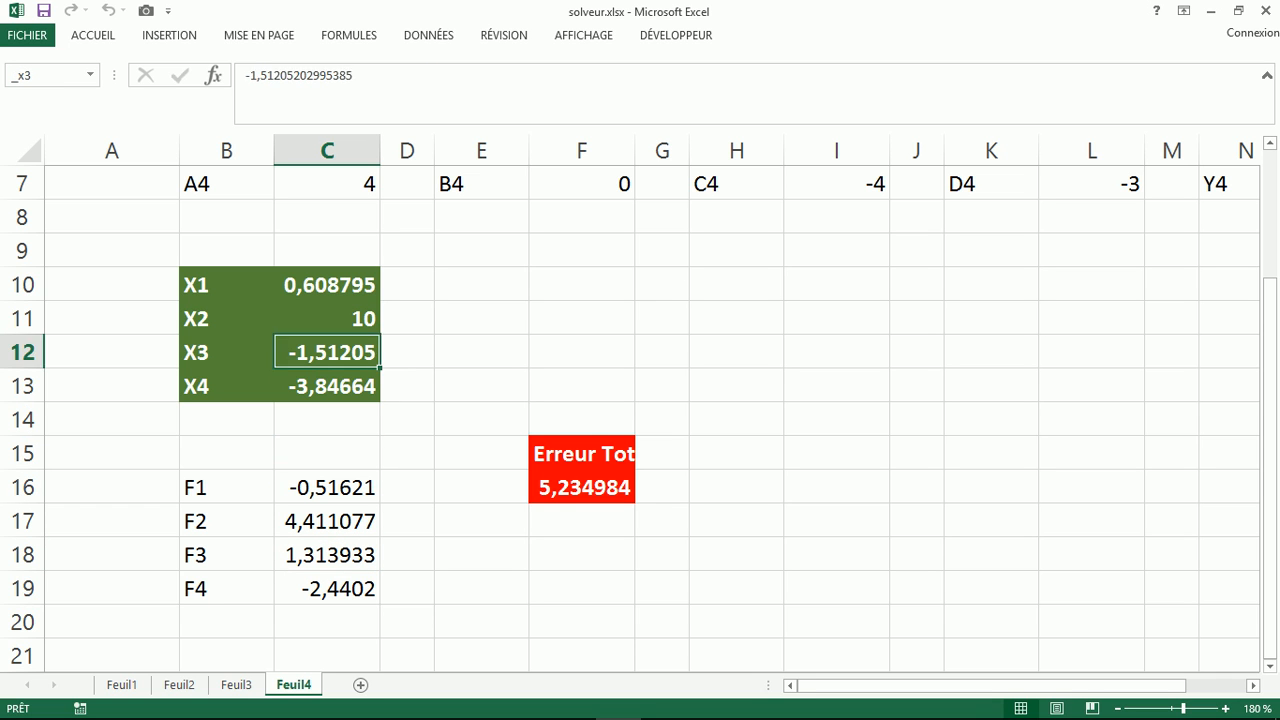
key("Up")
key("Up")
key("Down")
key("Down")
key("Down")
key("Down")
key("Down")
key("Down")
key("Down")
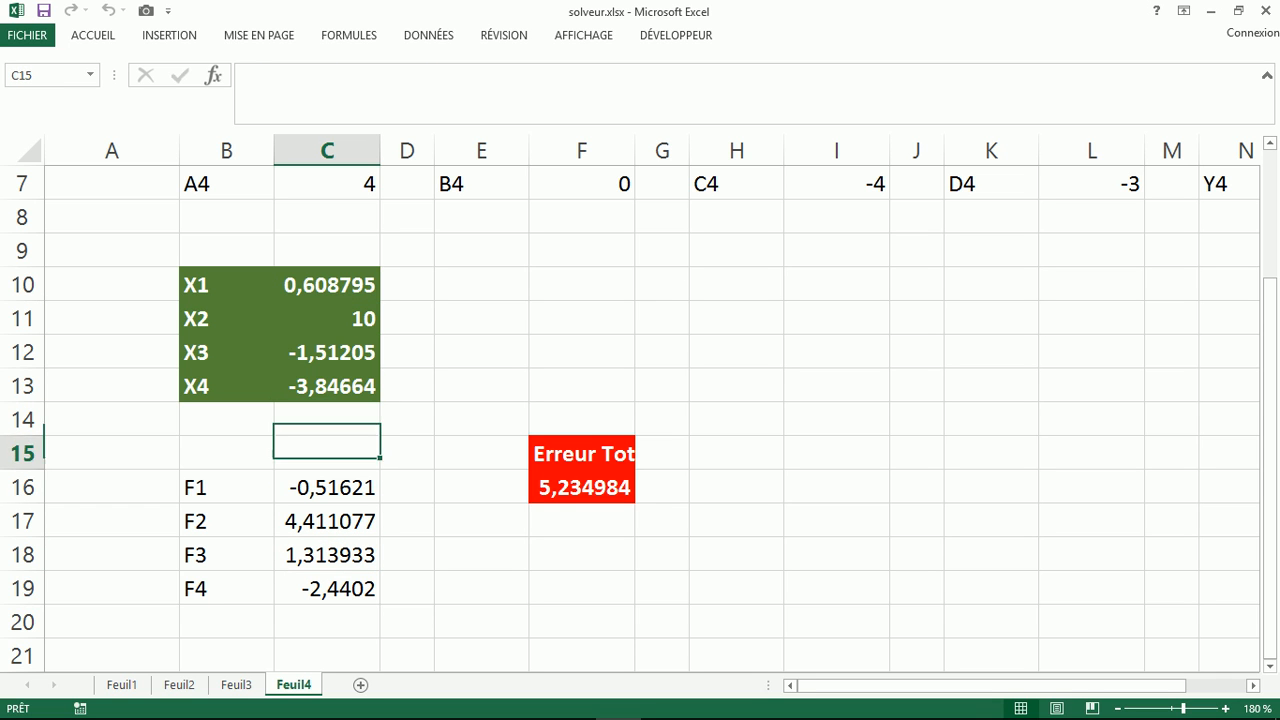
key("Down")
key("Down")
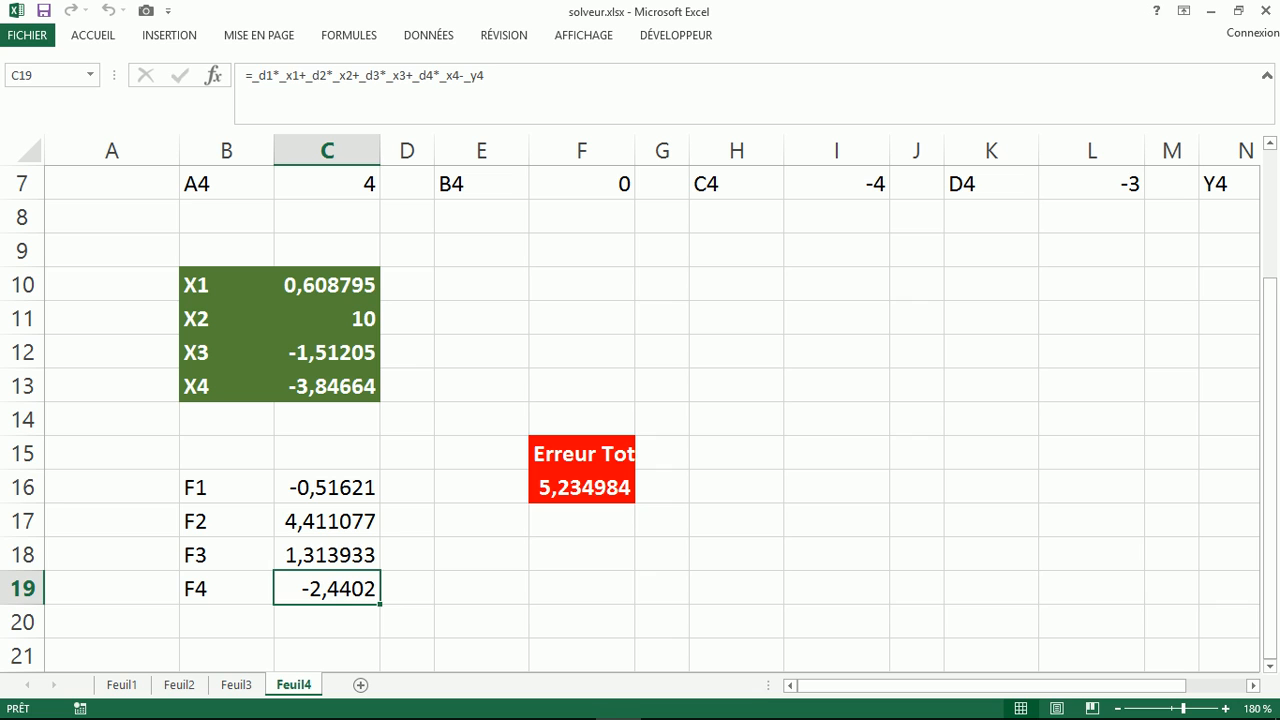
key("Up")
key("Up")
key("Up")
key("Up")
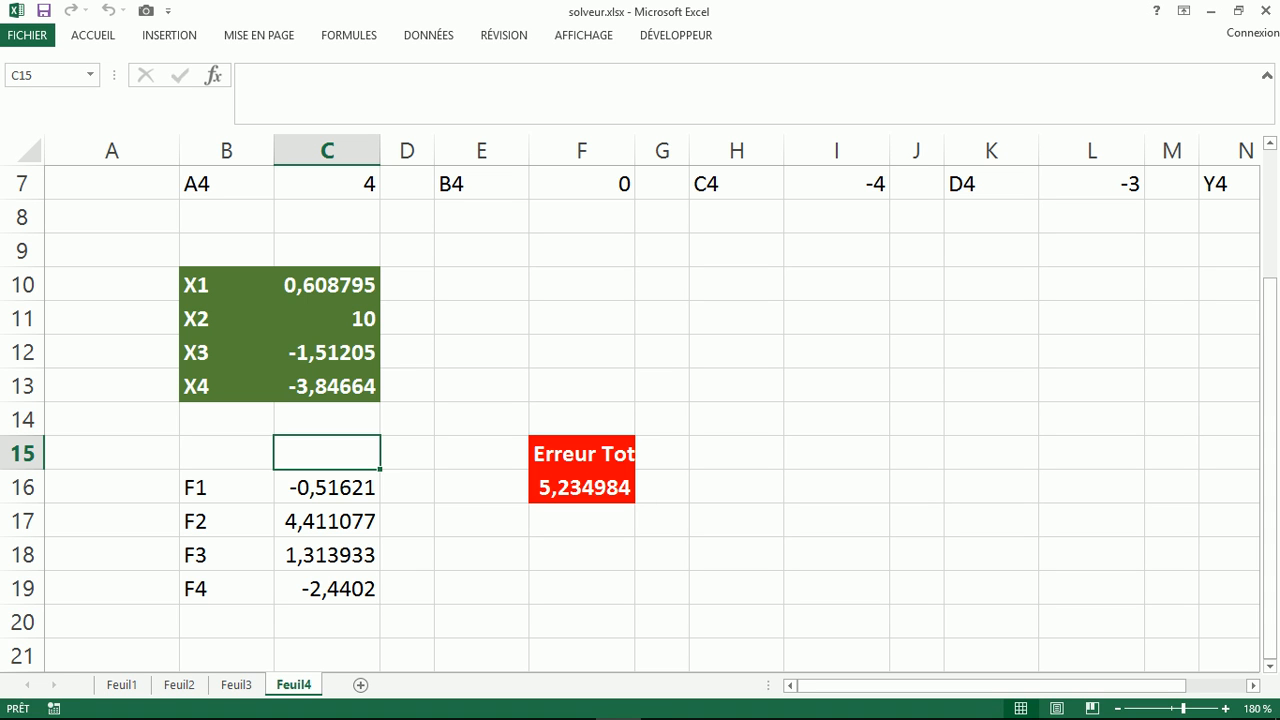
Step: Switch to the presentation and go through the steps on the Solver slide about electrical circuit analysis
left_click(327, 285)
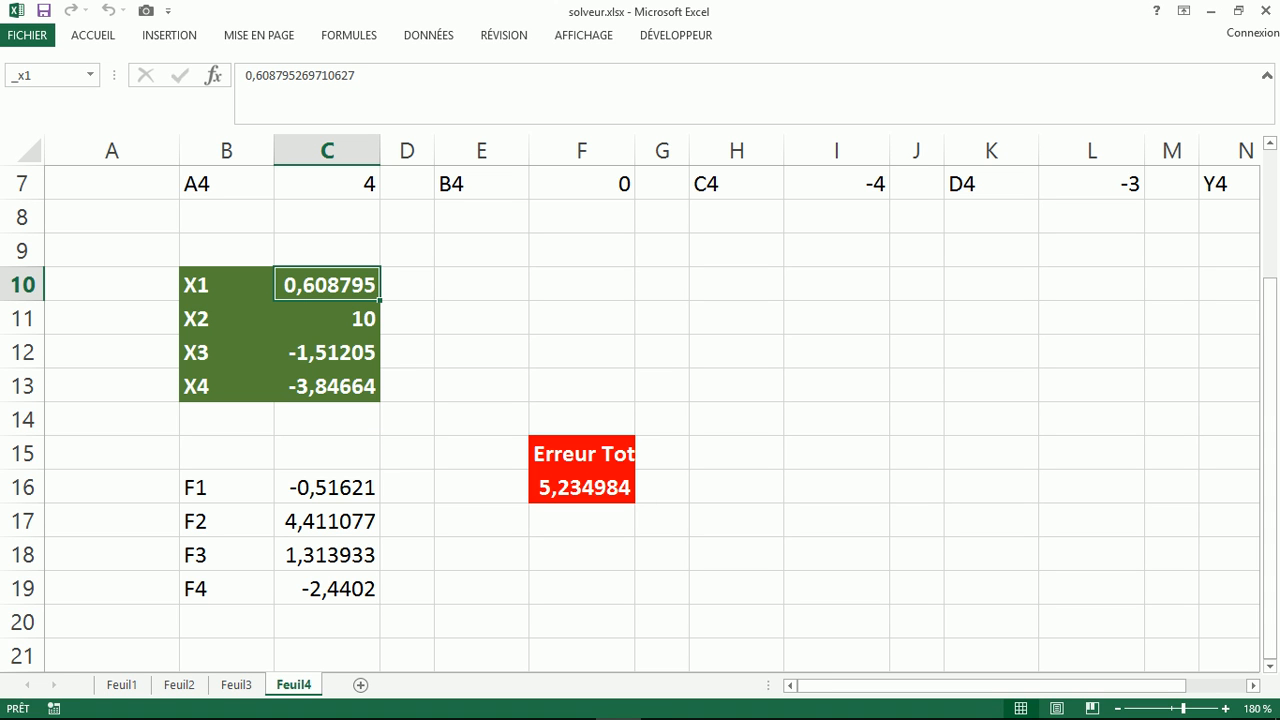
left_click(1210, 10)
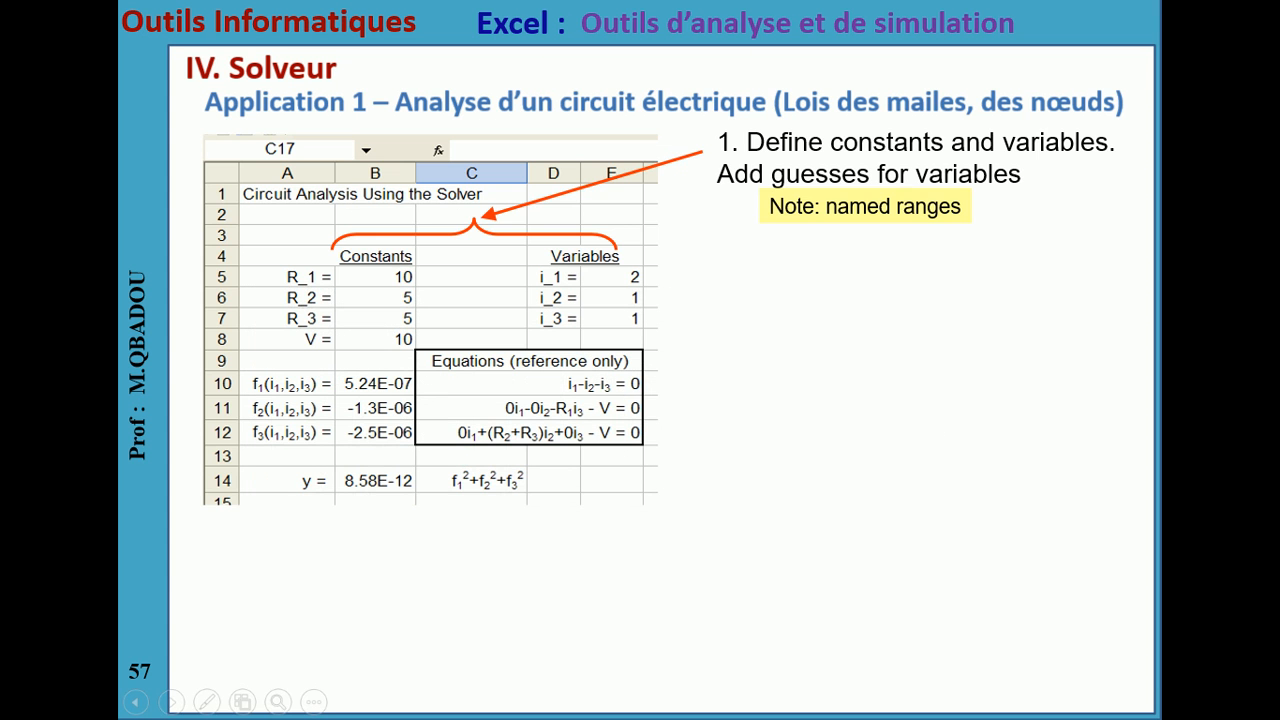
key("Right")
key("Right")
key("Right")
key("Right")
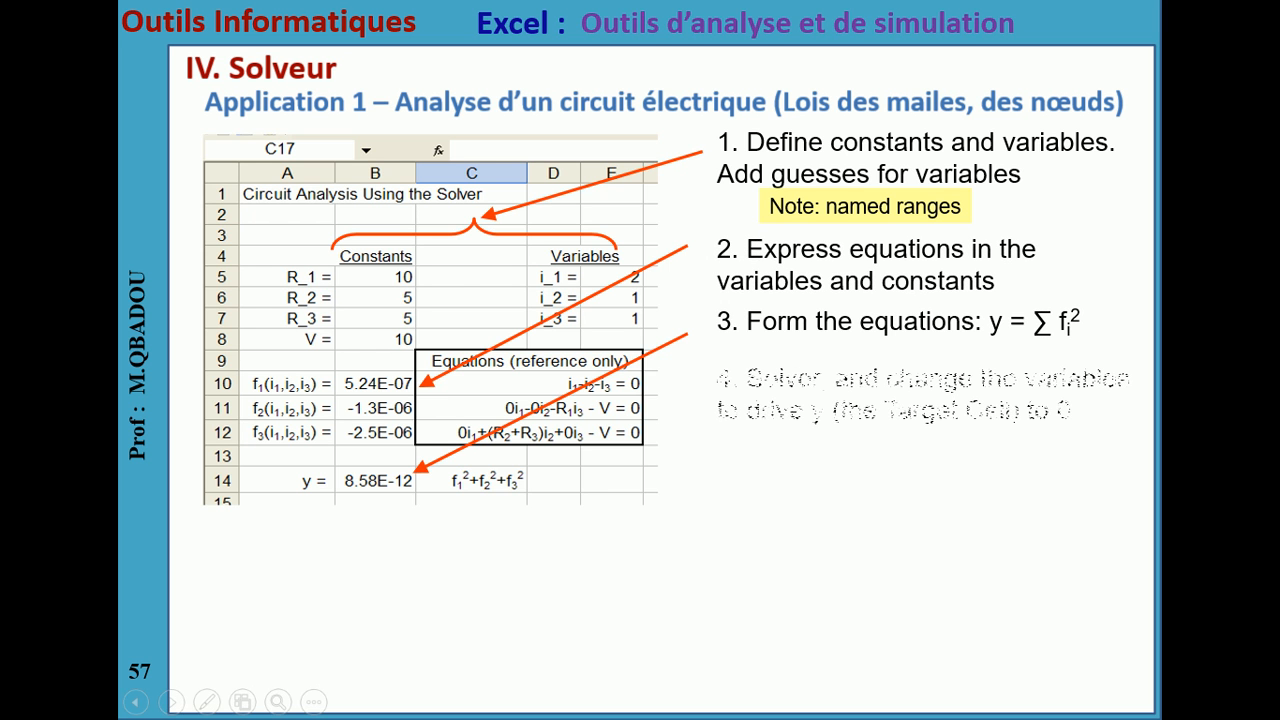
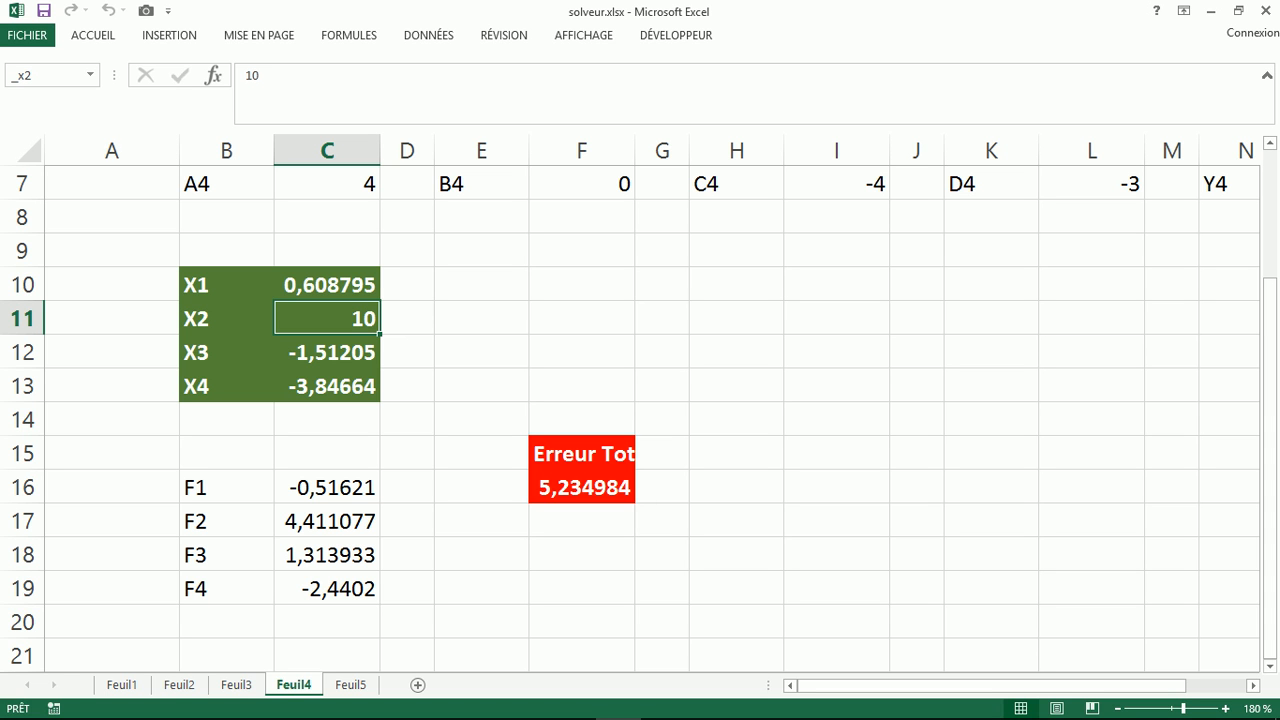
Step: Review the earlier Solver examples on sheets Feuil3, Feuil2 and Feuil1
left_click(327, 285)
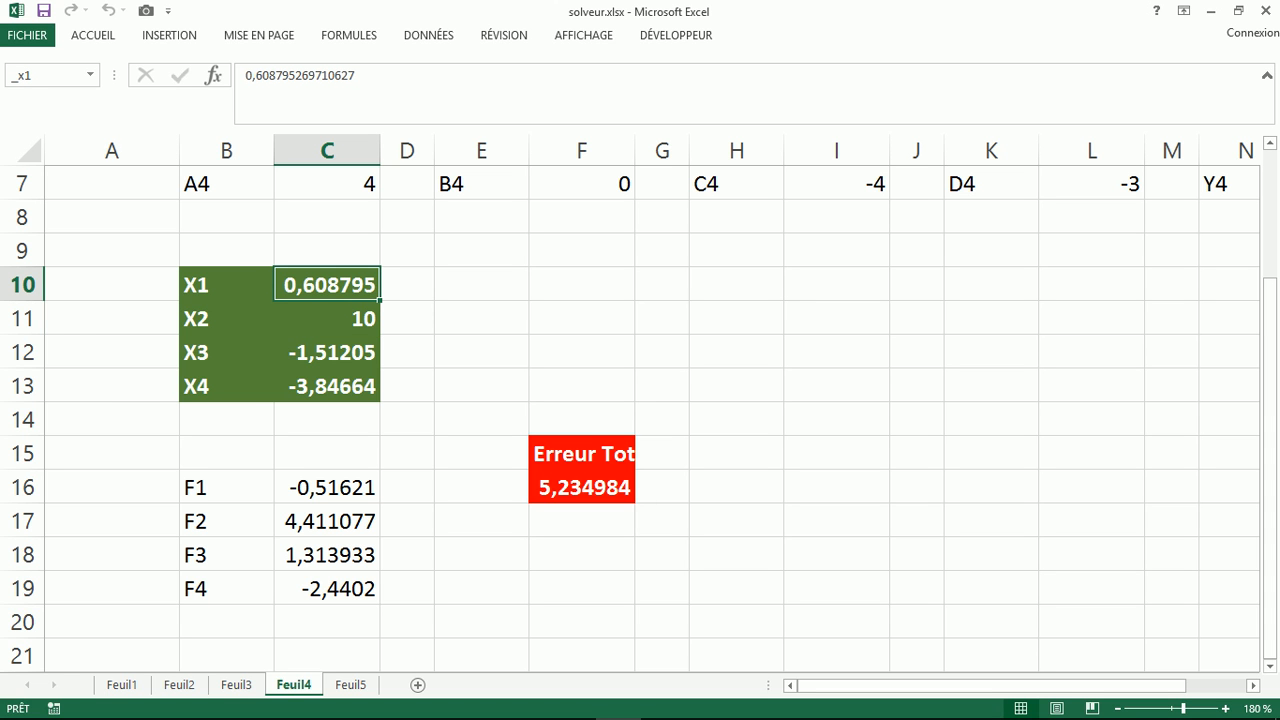
left_click(236, 685)
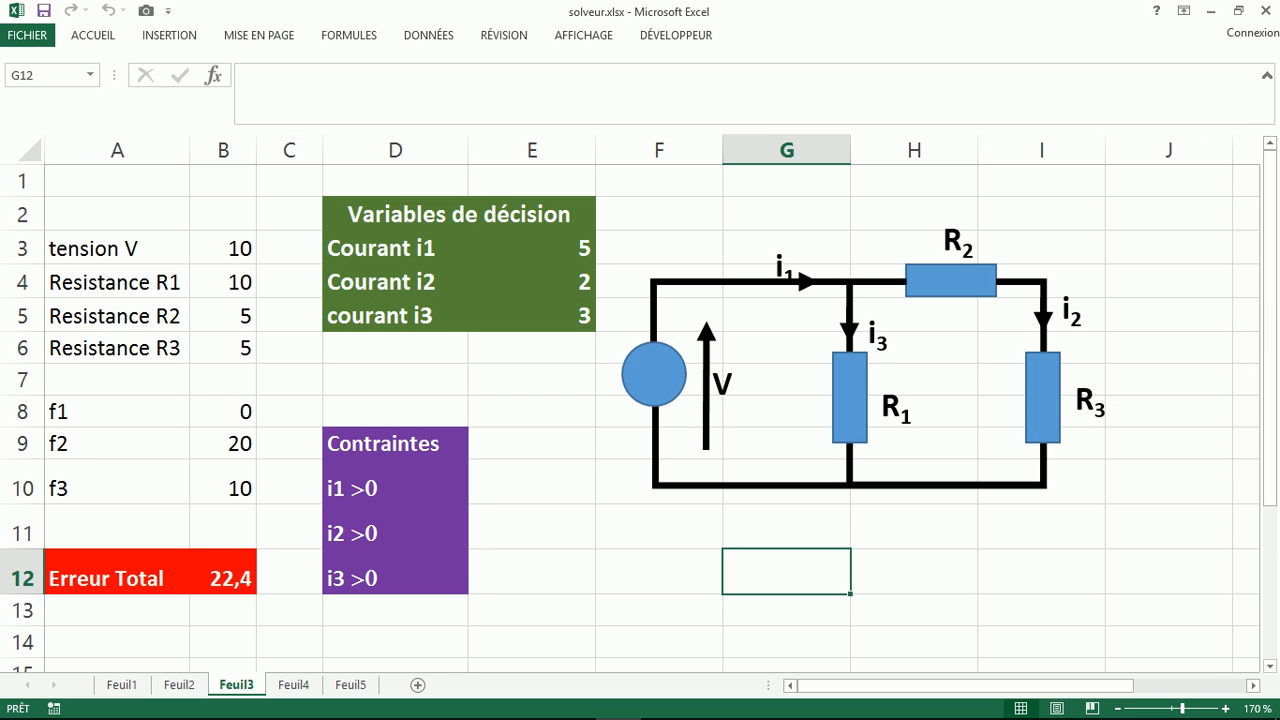
left_click(179, 685)
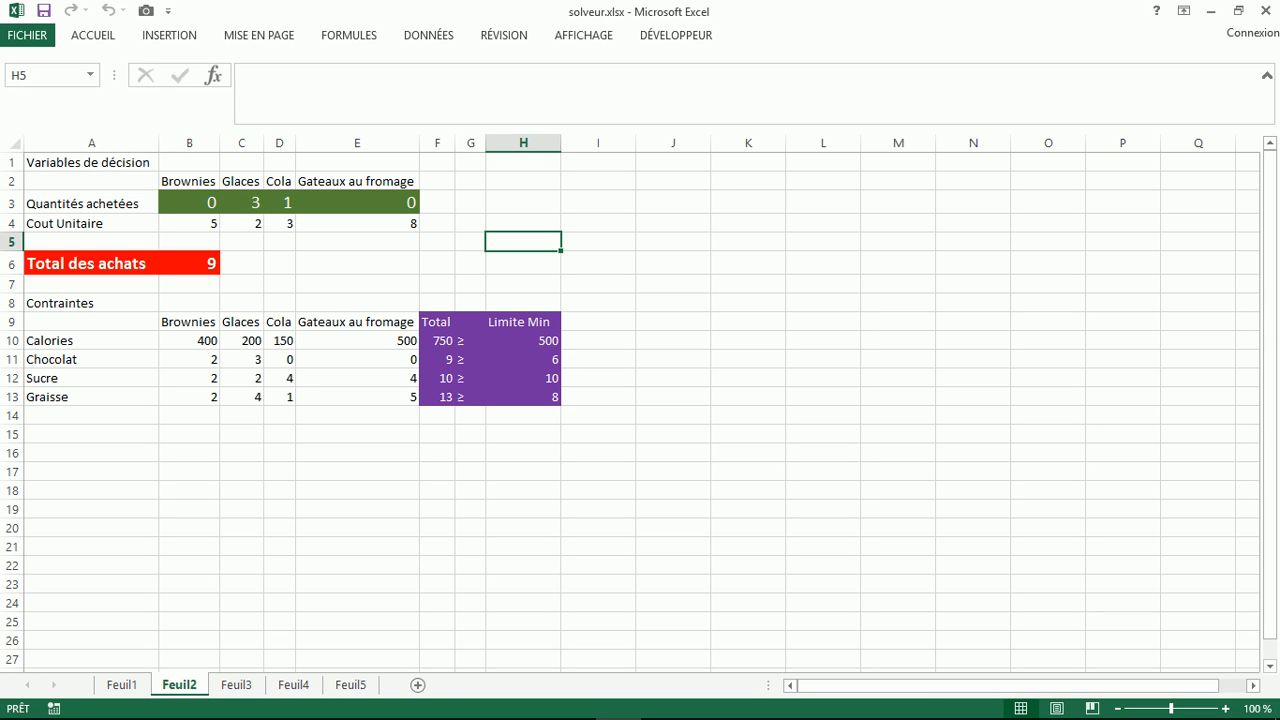
left_click(121, 685)
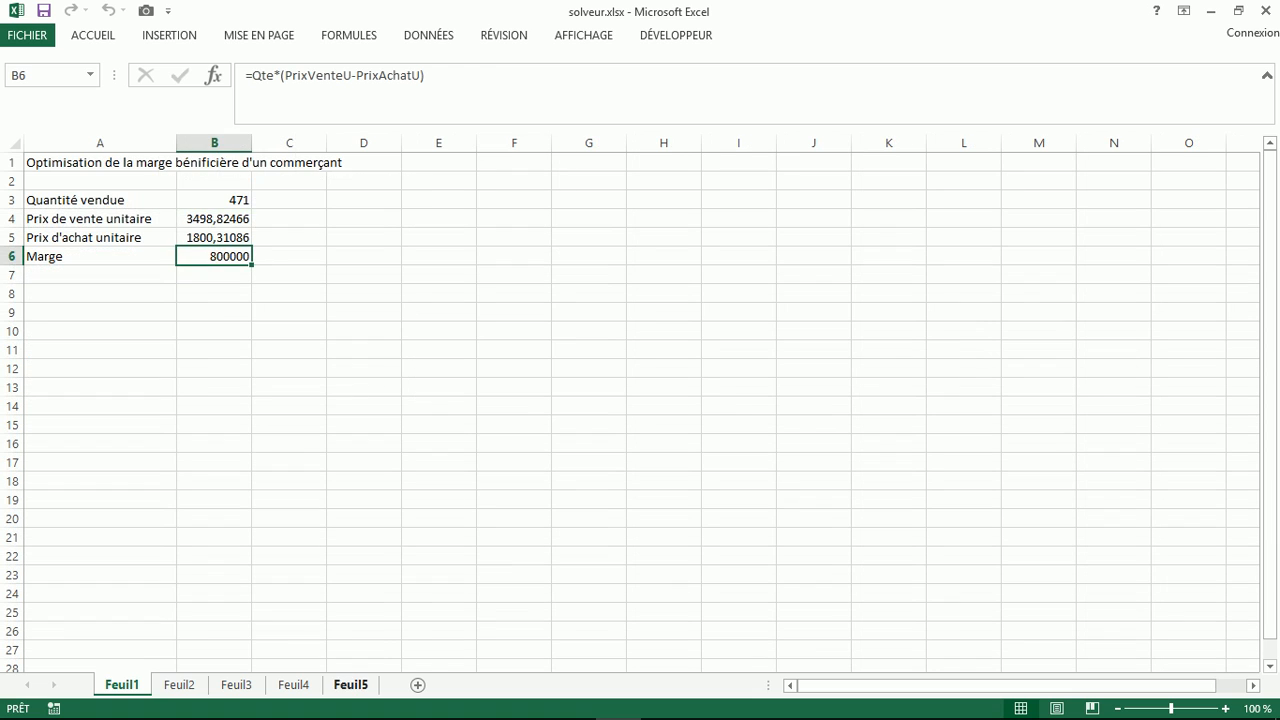
Step: Draw a tall cube shape on sheet Feuil5 and position it across about columns H to K, rows 4 to 18
left_click(351, 685)
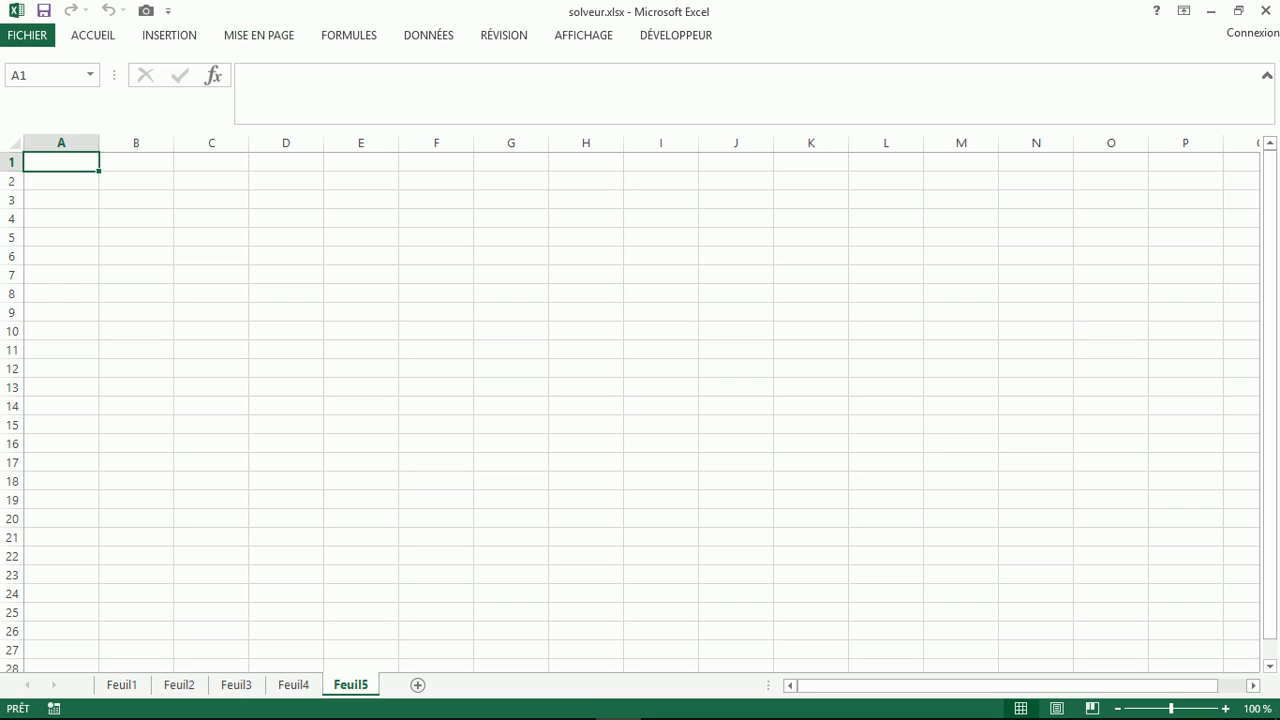
left_click(169, 35)
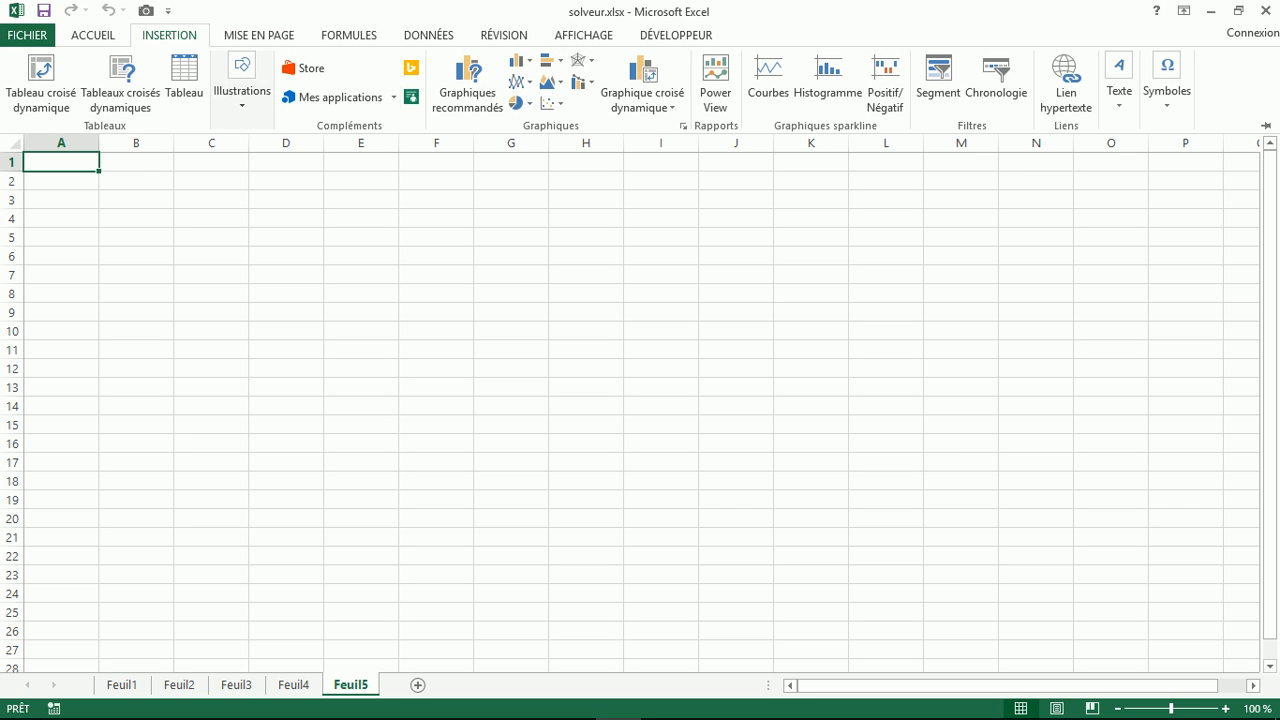
left_click(242, 85)
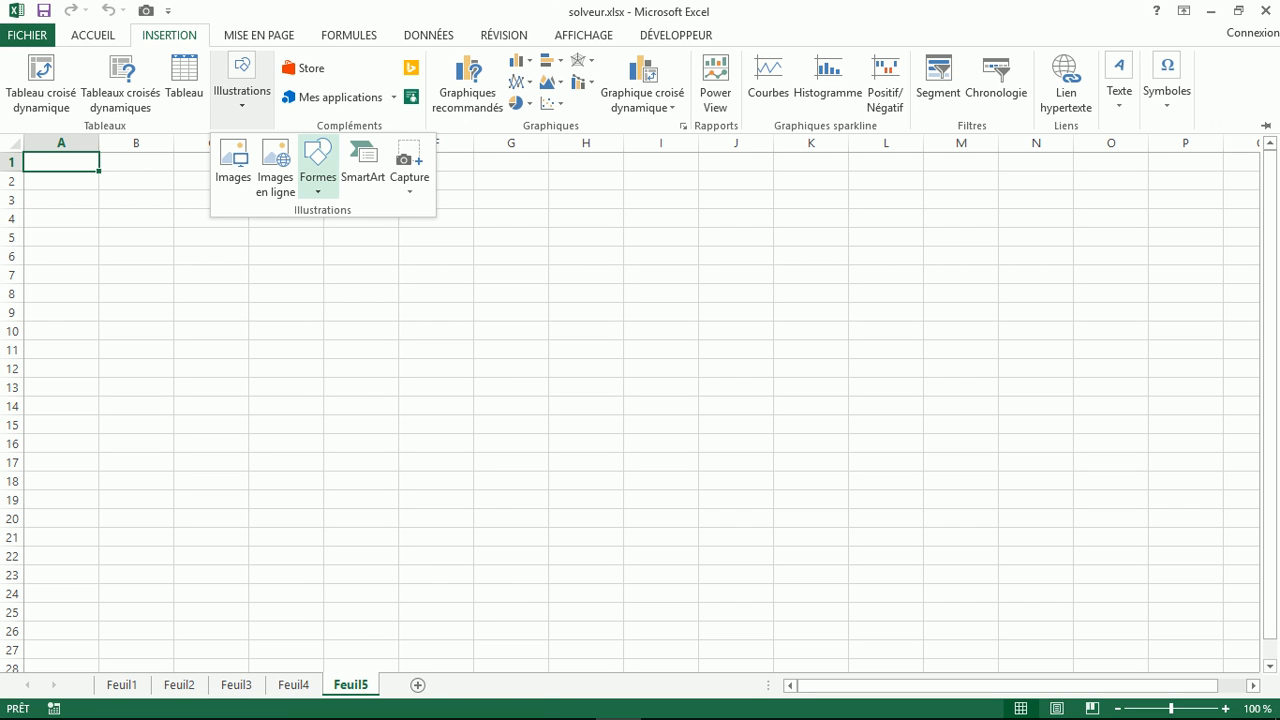
left_click(317, 165)
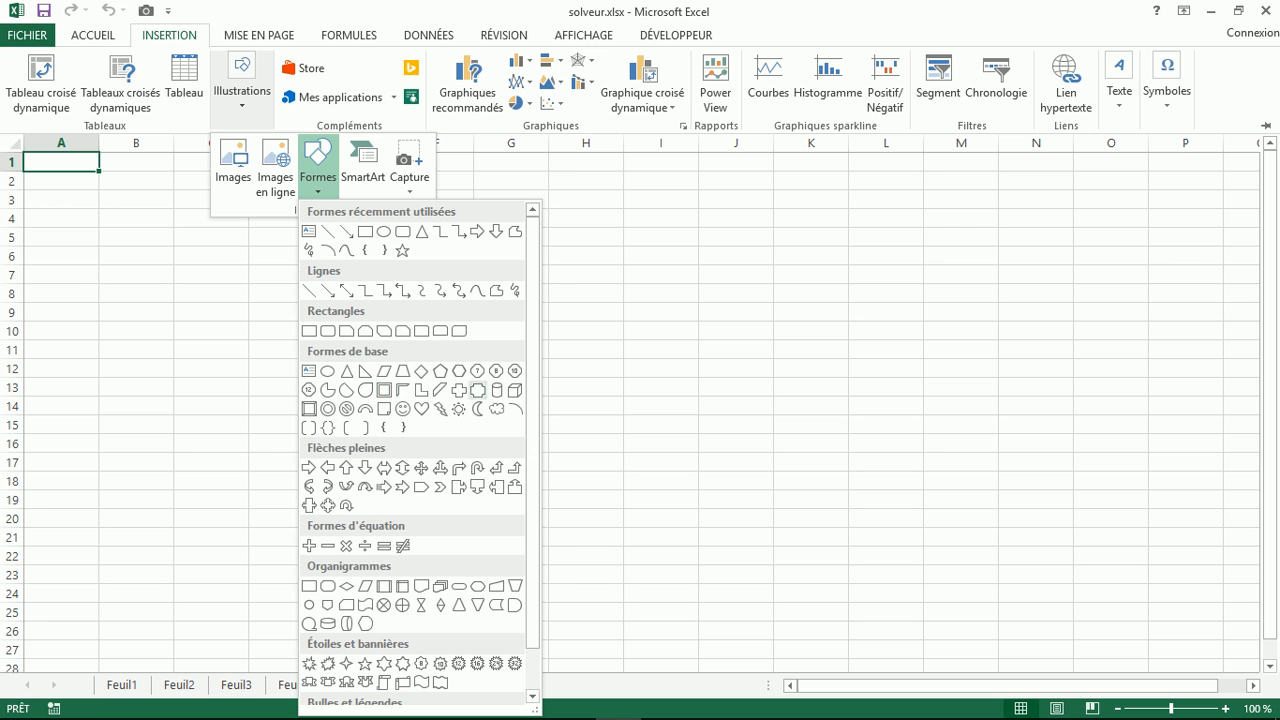
left_click(515, 390)
left_click_drag(636, 250, 836, 521)
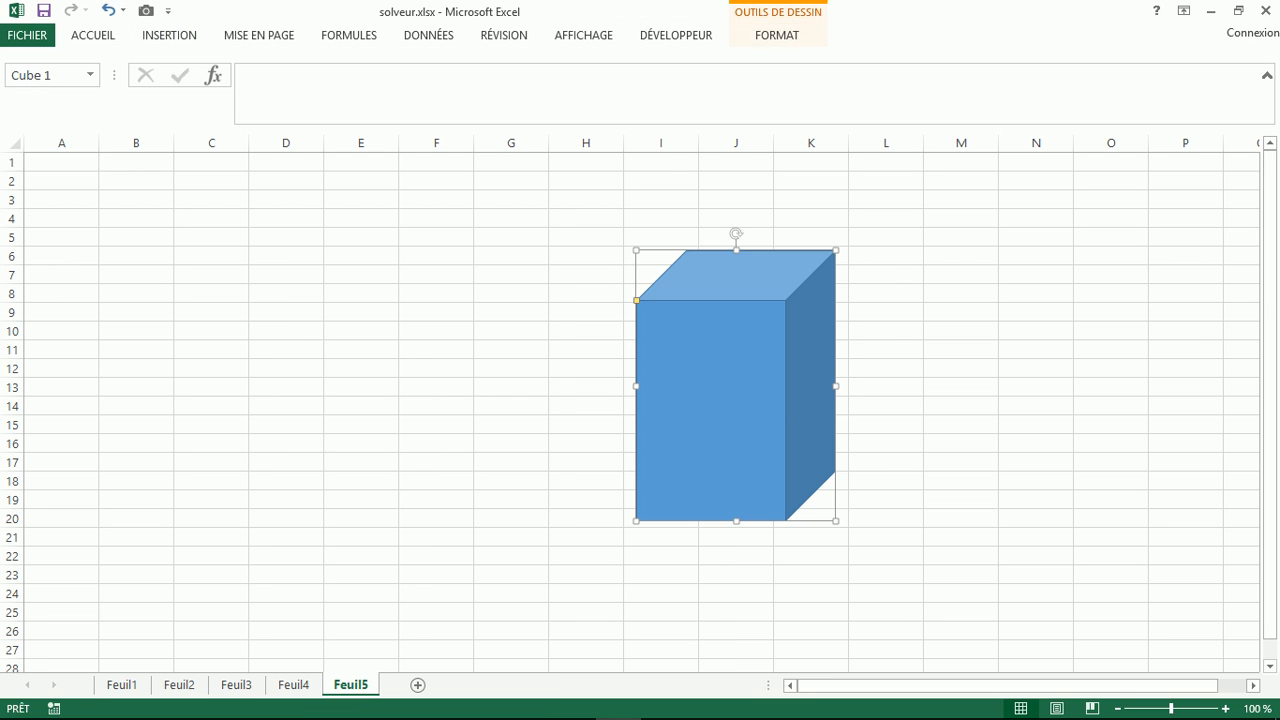
left_click(511, 331)
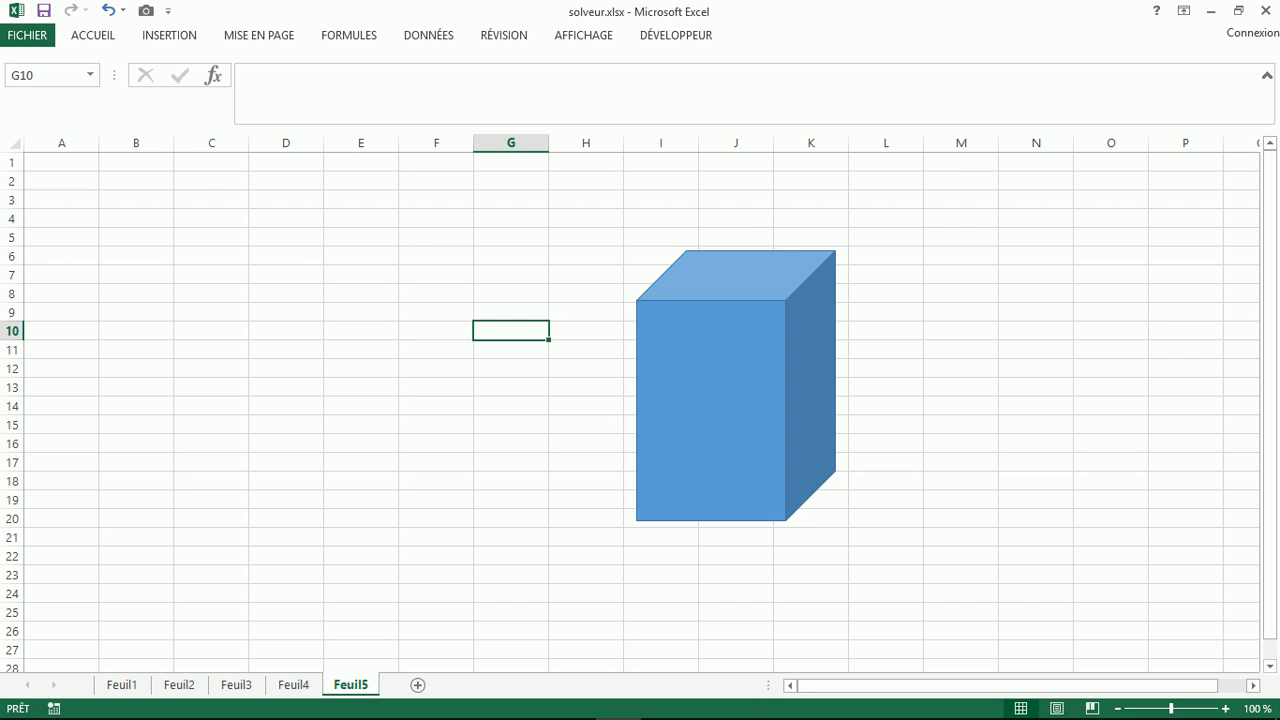
left_click_drag(711, 410, 685, 381)
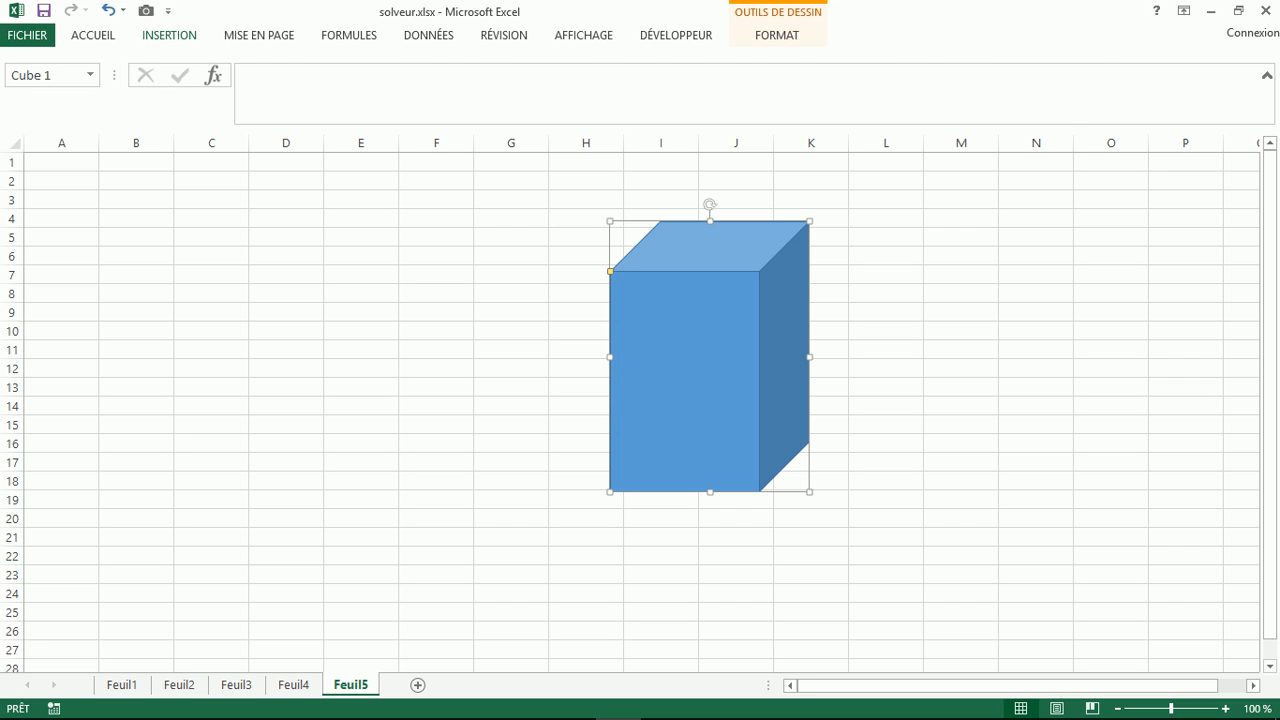
Step: Draw a horizontal double-headed arrow about 4.1 cm long just below the cube's front face
left_click(169, 35)
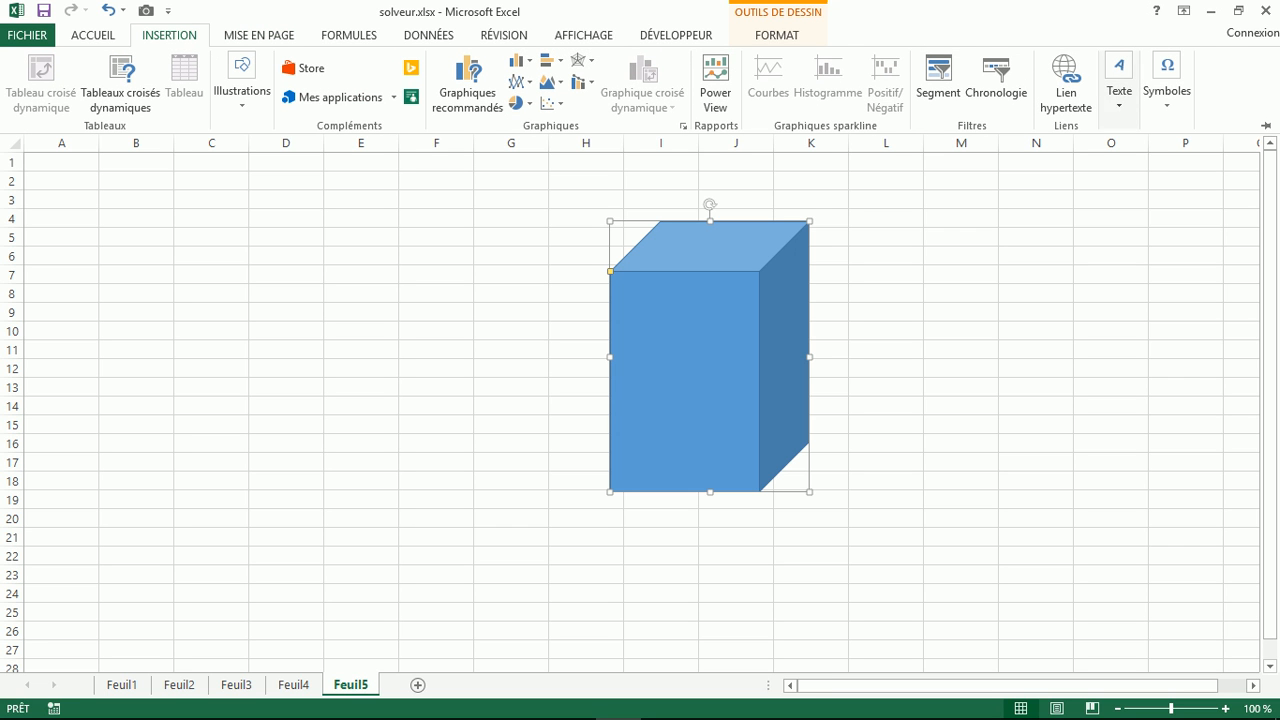
left_click(1266, 125)
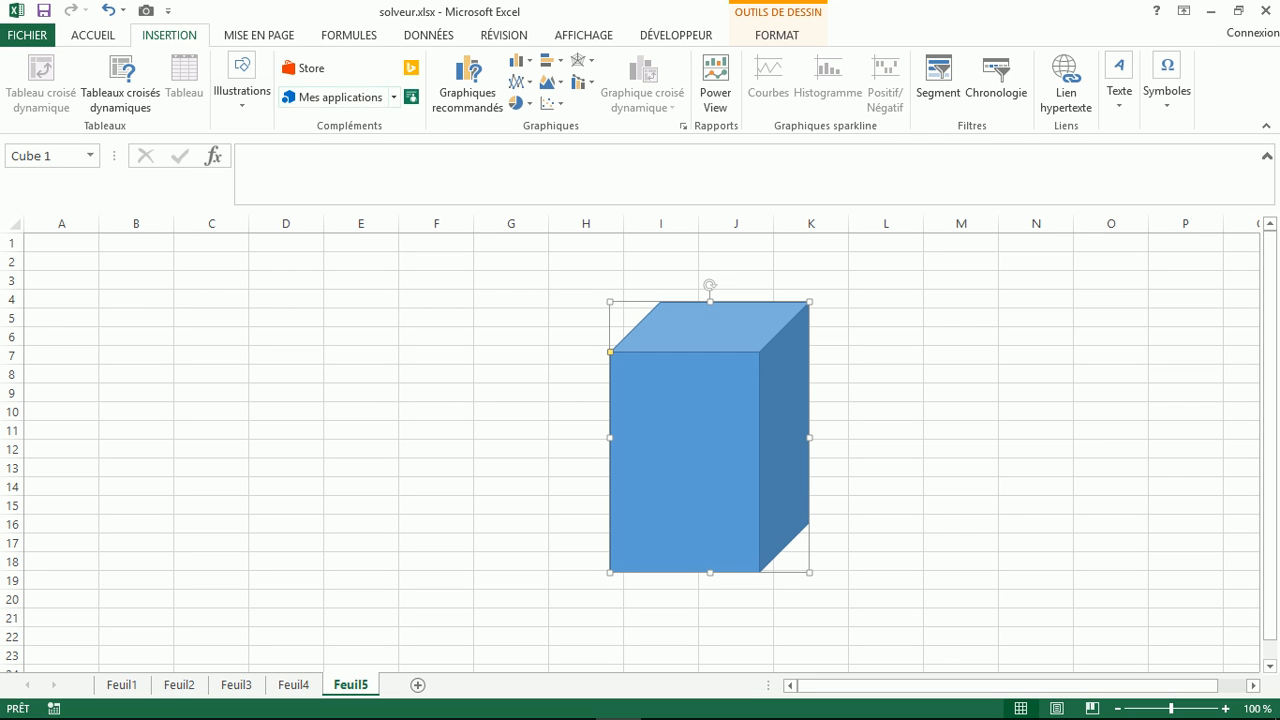
left_click(242, 90)
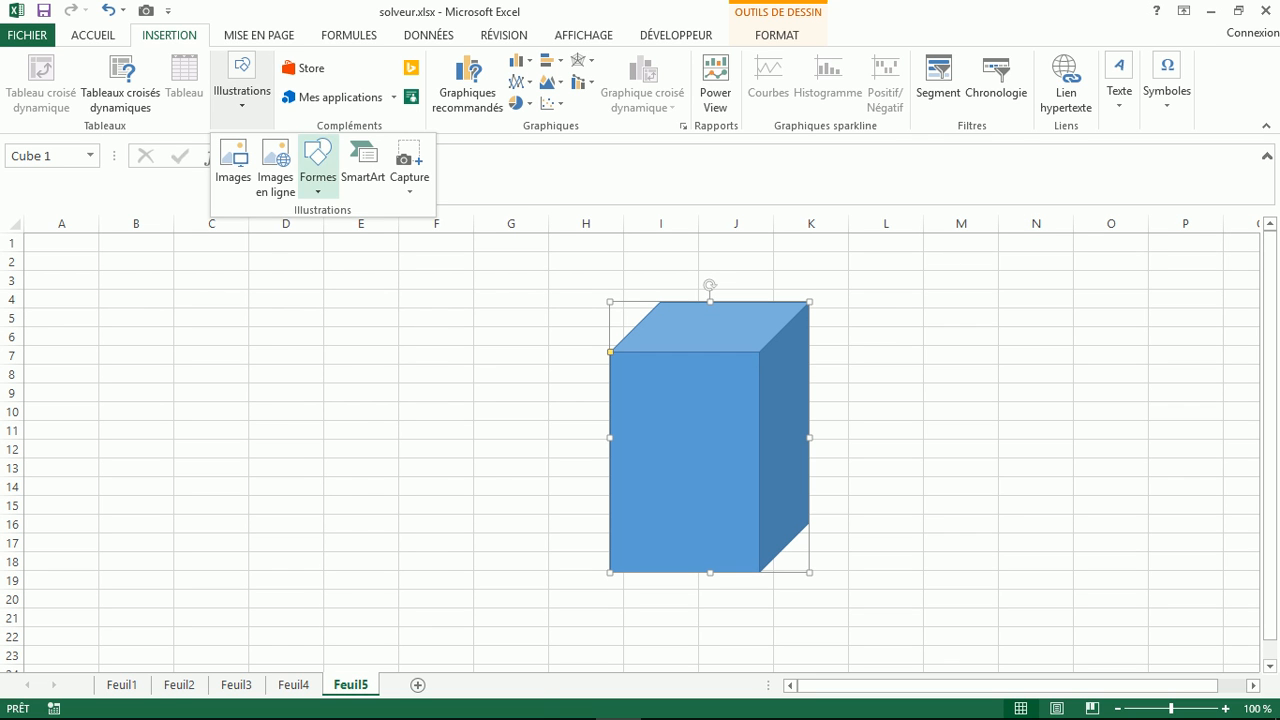
left_click(317, 162)
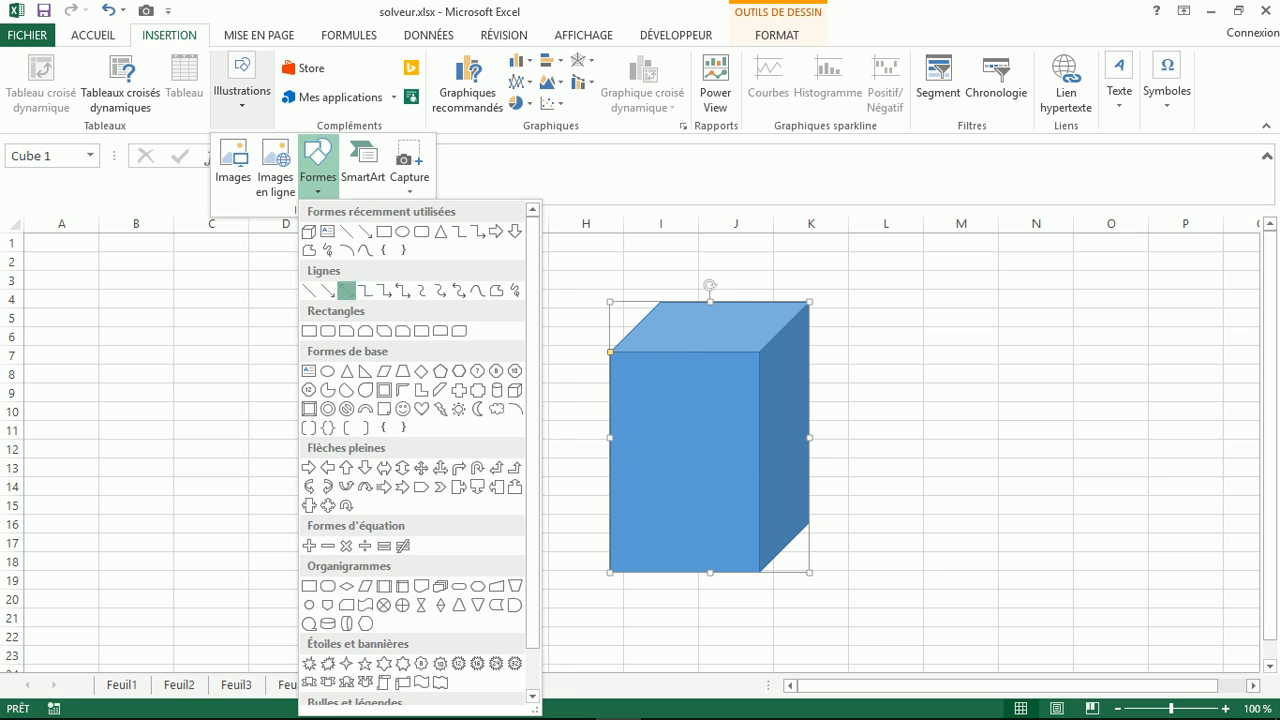
left_click(346, 290)
left_click_drag(610, 589, 753, 589)
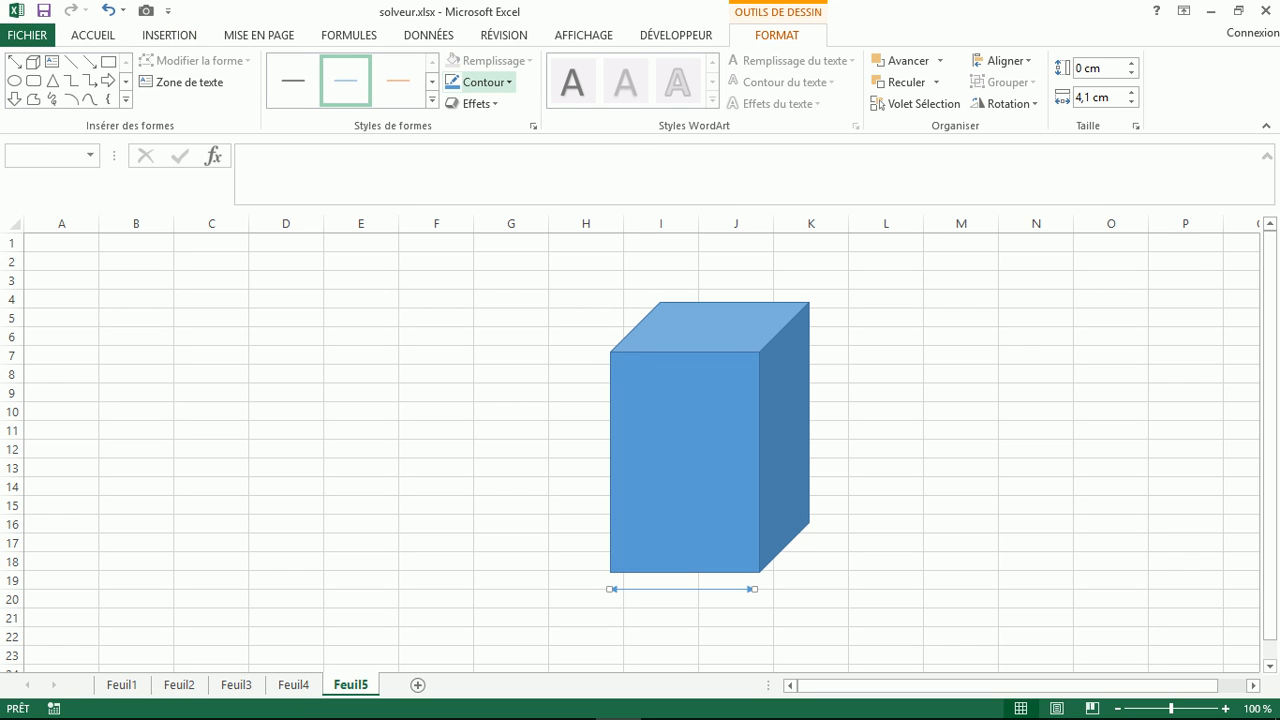
Step: Set the arrow's outline to the automatic black colour with a 2¼ pt thickness
left_click(483, 82)
left_click(507, 105)
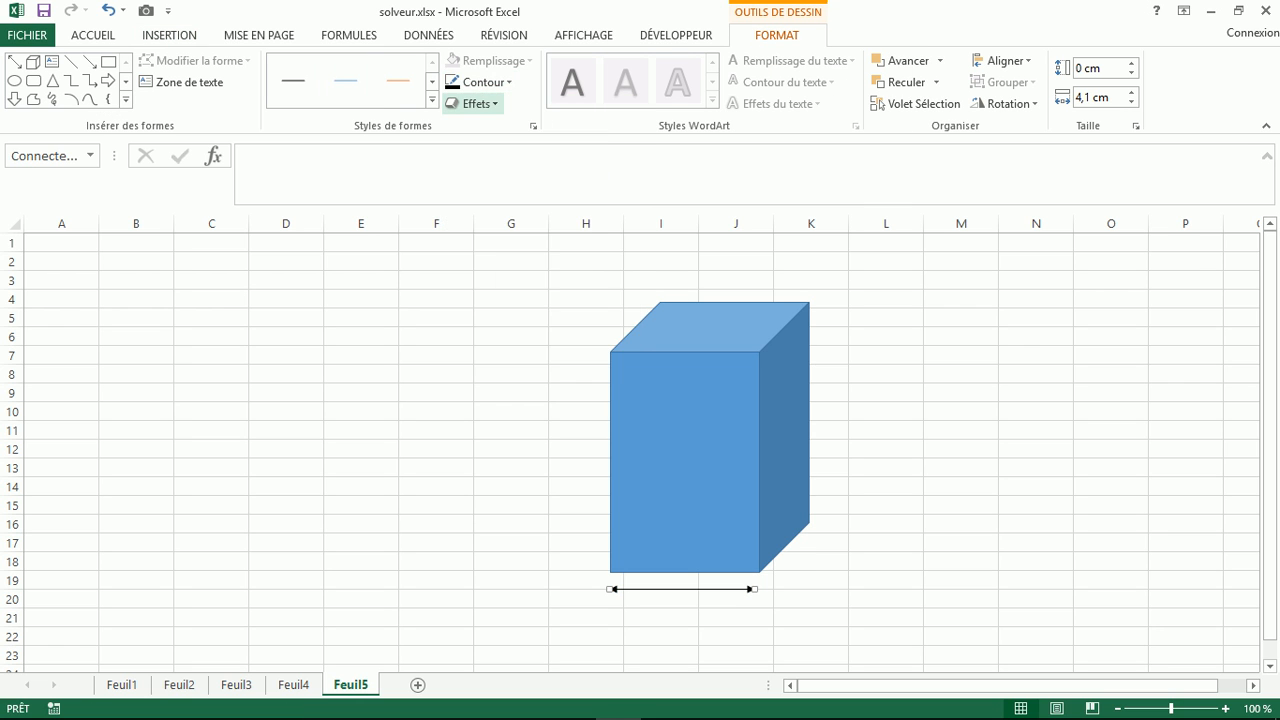
left_click(483, 82)
mouse_move(500, 316)
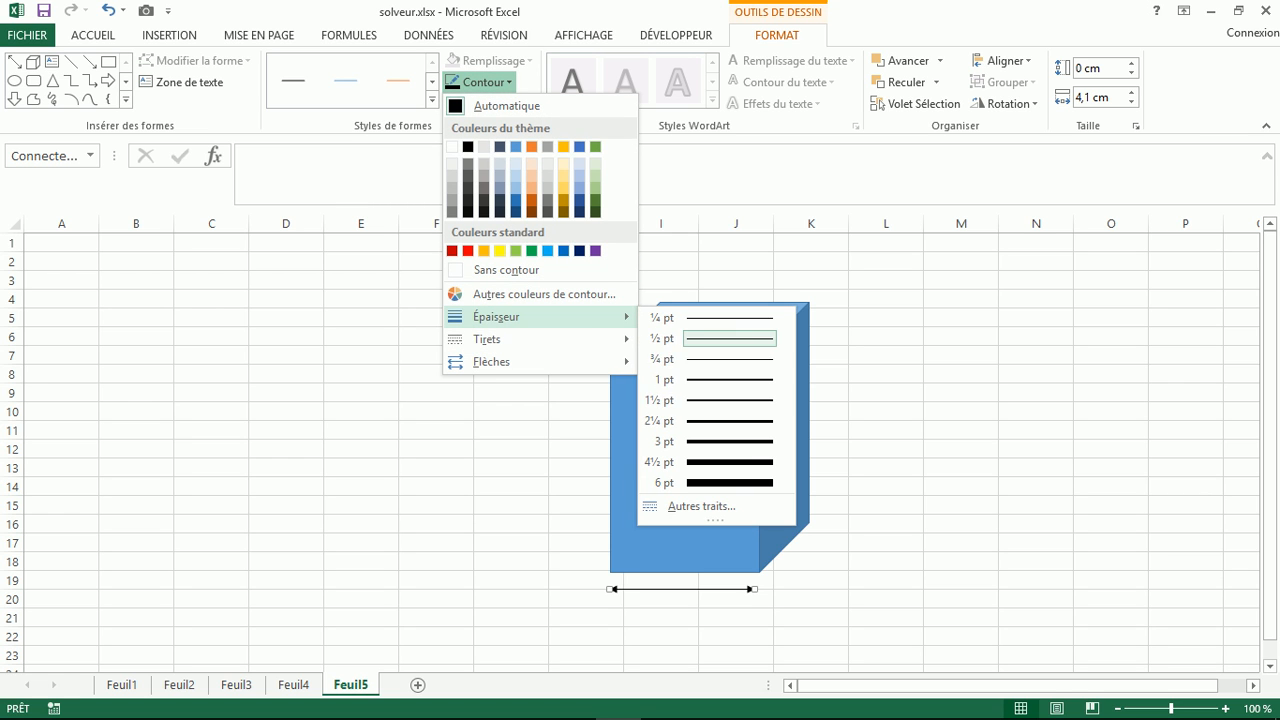
left_click(690, 420)
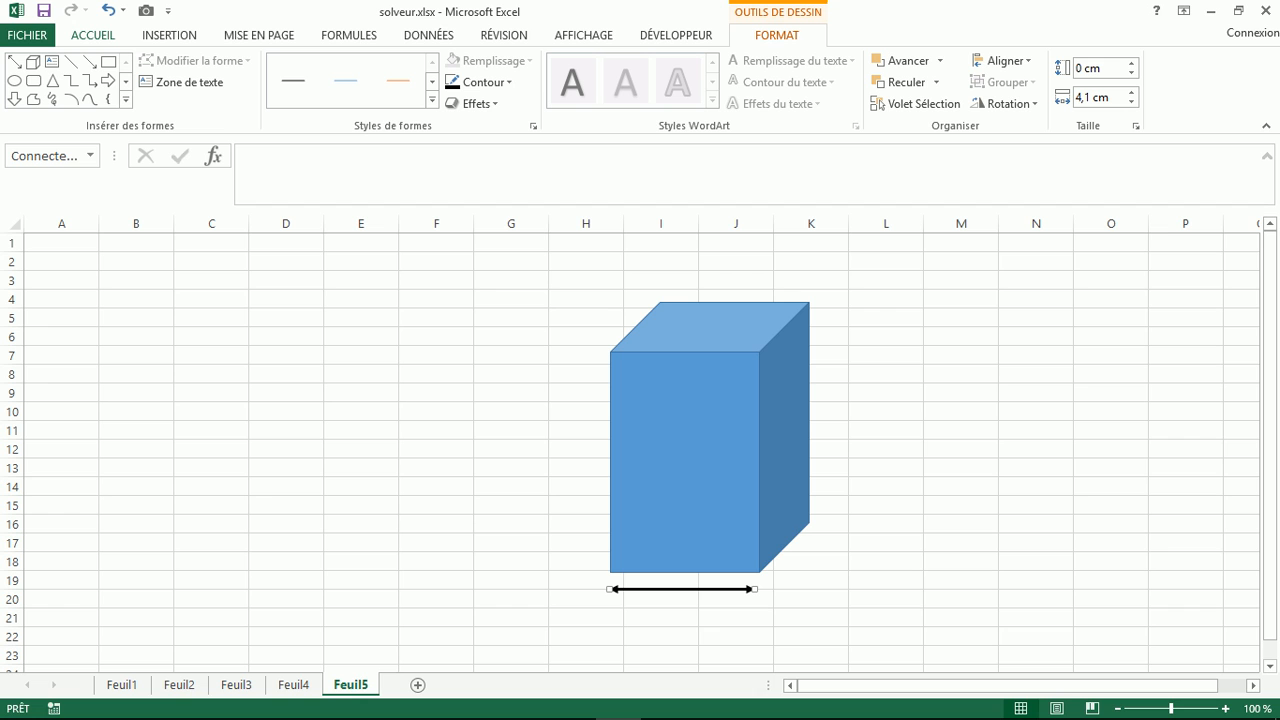
Step: Add a text box reading L below the horizontal arrow and enlarge its font to size 18
left_click(51, 62)
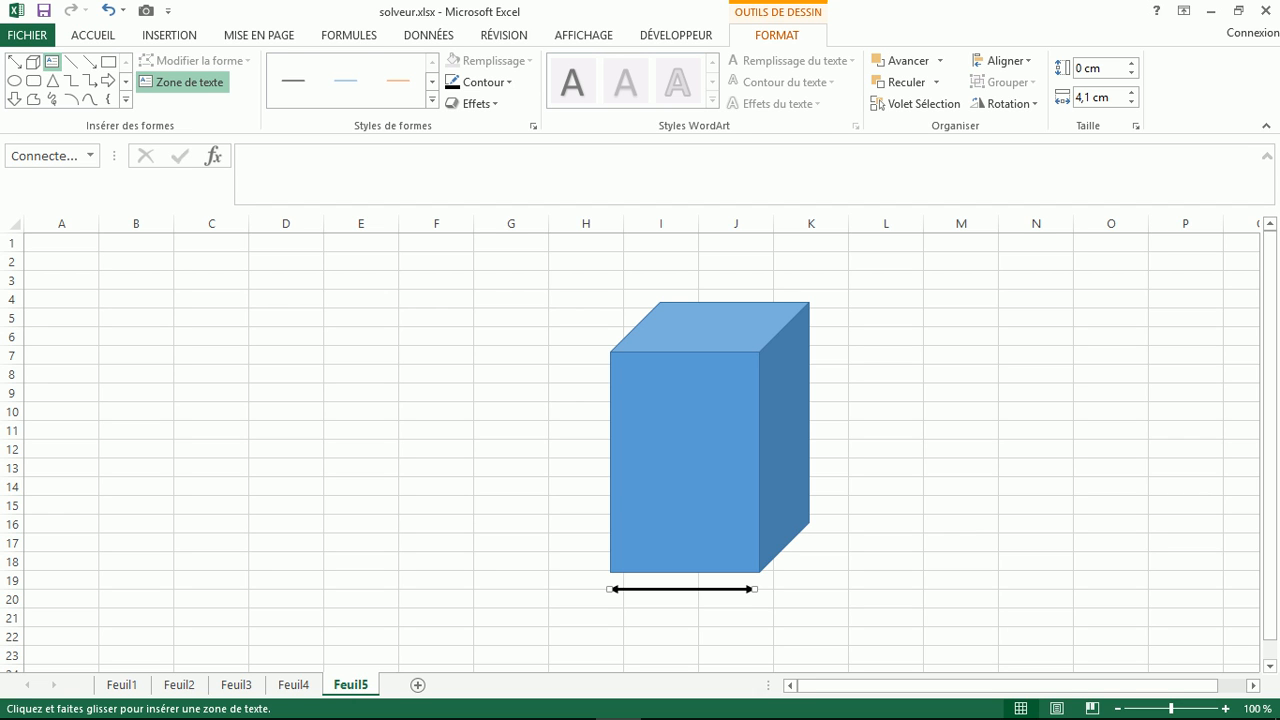
left_click(664, 612)
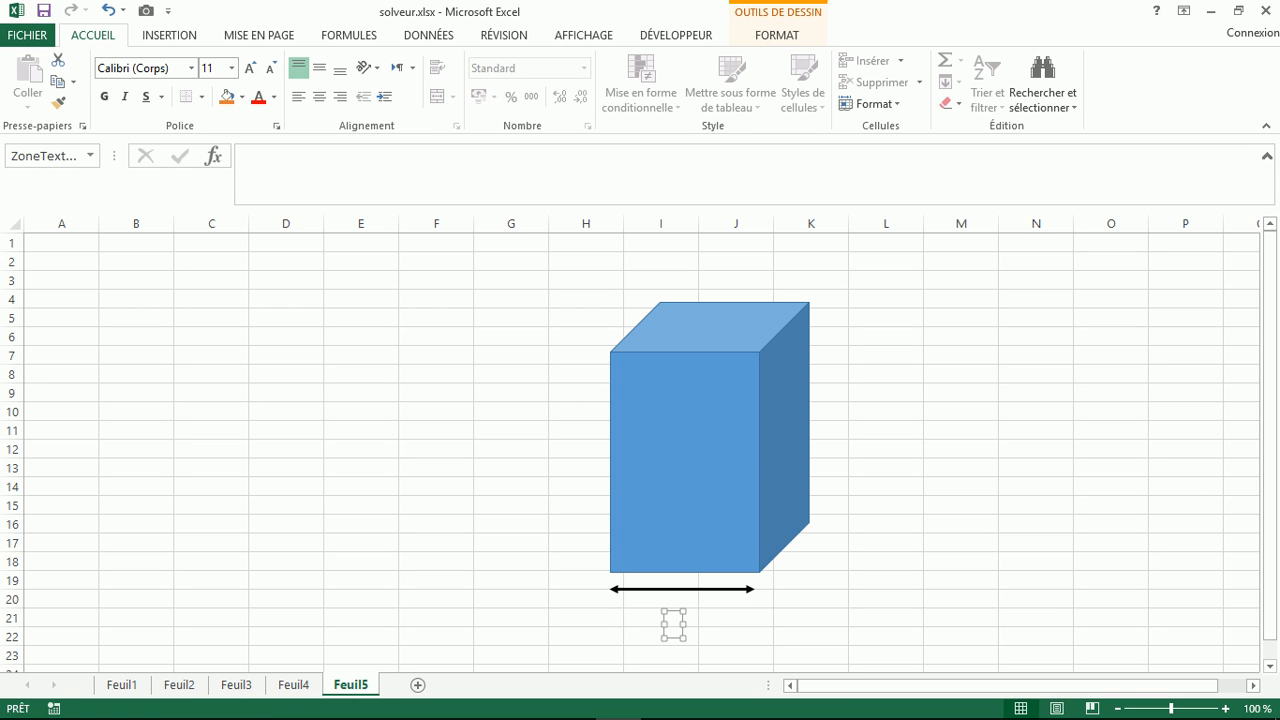
type("L")
left_click(250, 68)
left_click(250, 68)
left_click(250, 68)
left_click(250, 68)
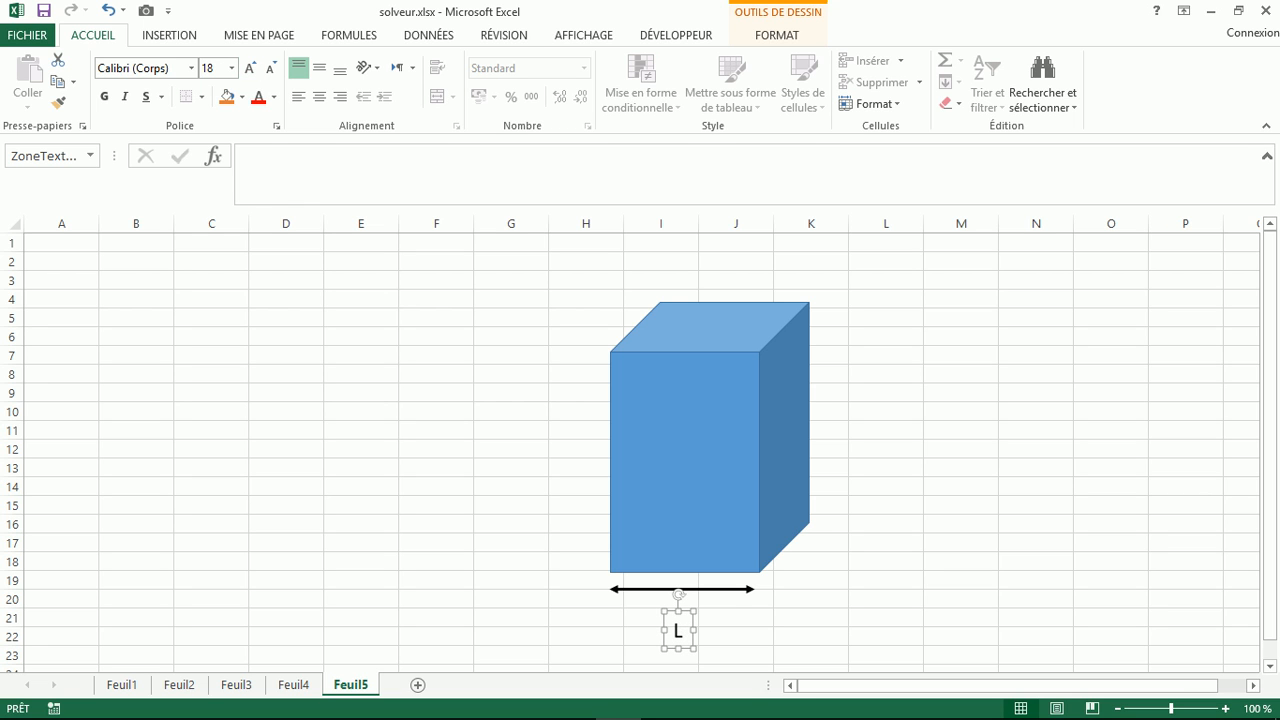
Step: Copy the horizontal arrow and its L label together to the area right of the cube
left_click(702, 589, "ctrl")
left_click_drag(702, 589, 886, 486)
left_click(886, 468)
Step: Reshape the copied arrow into a short diagonal running parallel to the cube's lower-right depth edge, close beside it
left_click(901, 545)
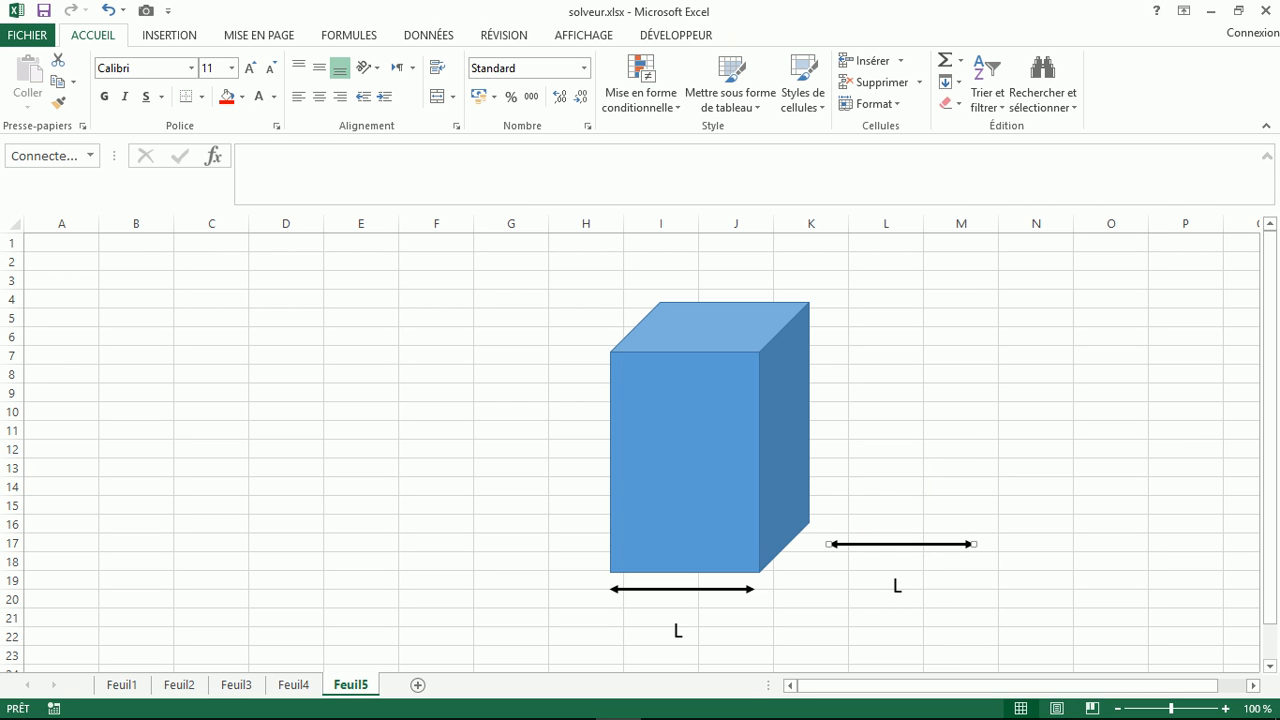
left_click_drag(974, 544, 817, 550)
key("Left")
key("Left")
key("Left")
key("Left")
key("Left")
key("Left")
key("Left")
key("Left")
key("Left")
key("Left")
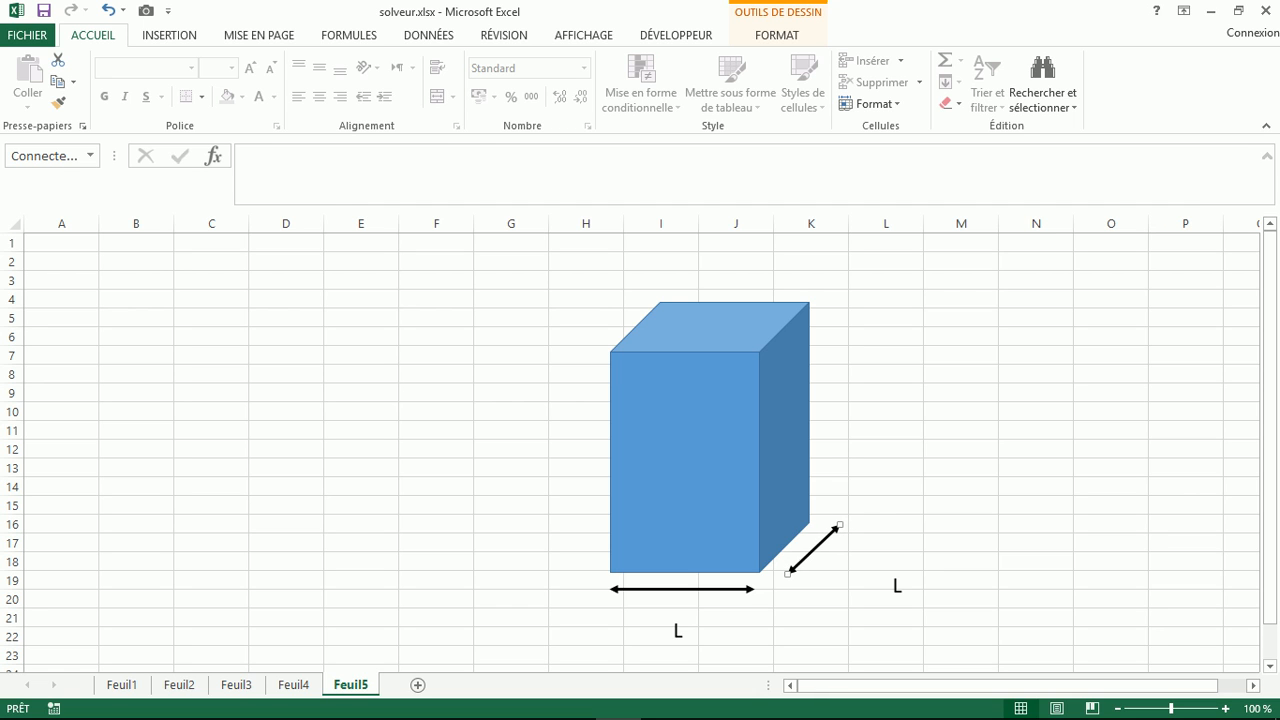
key("Left")
Step: Change the copied label to W and place it beside the diagonal arrow
left_click(893, 586)
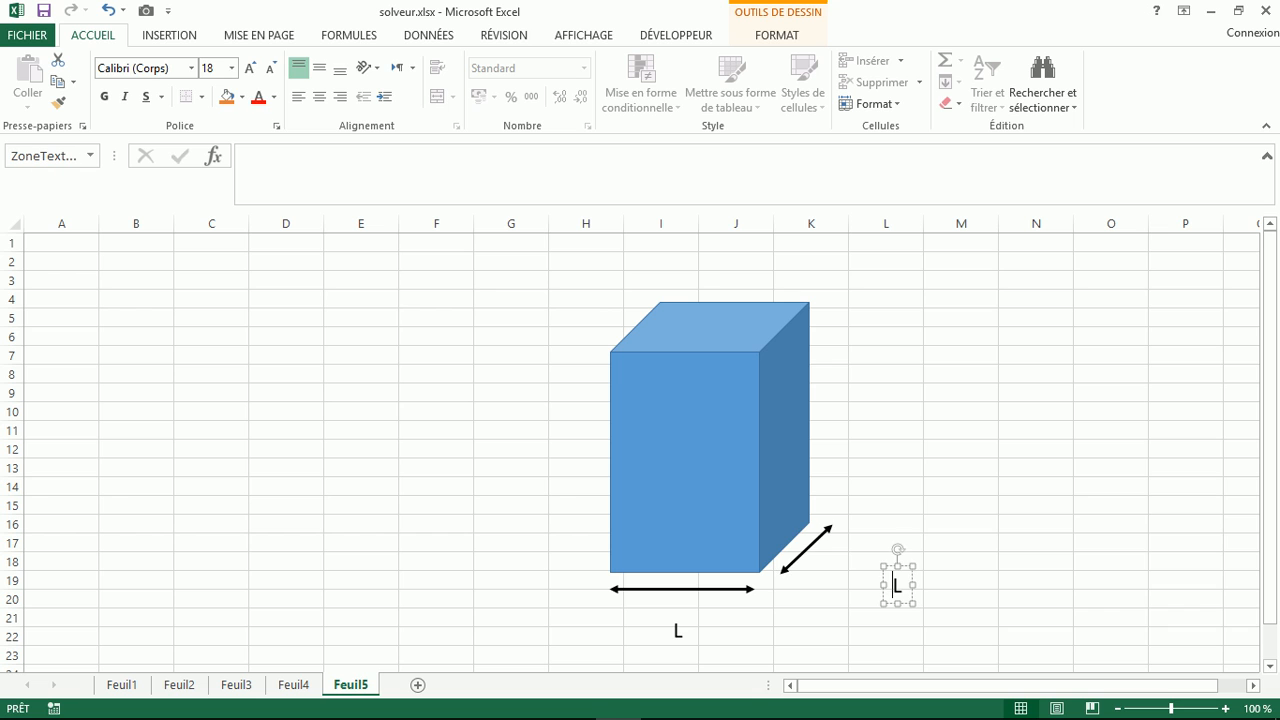
double_click(896, 586)
type("W")
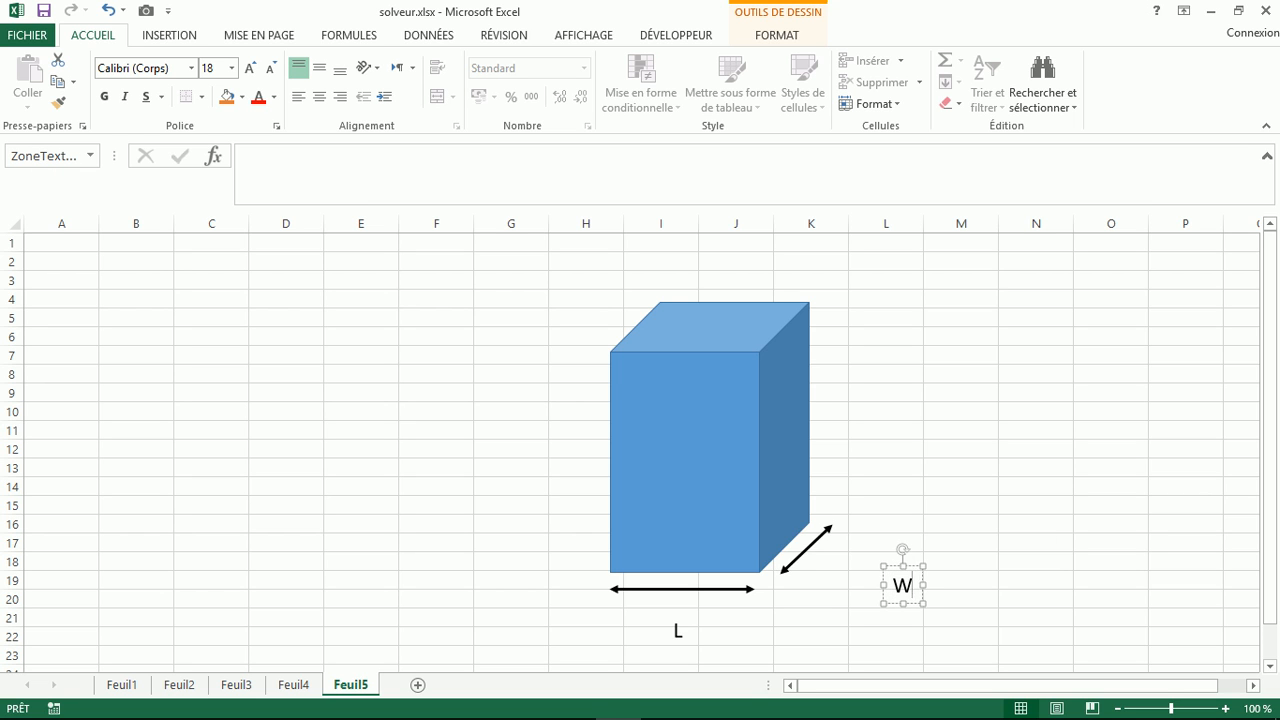
left_click_drag(893, 566, 822, 543)
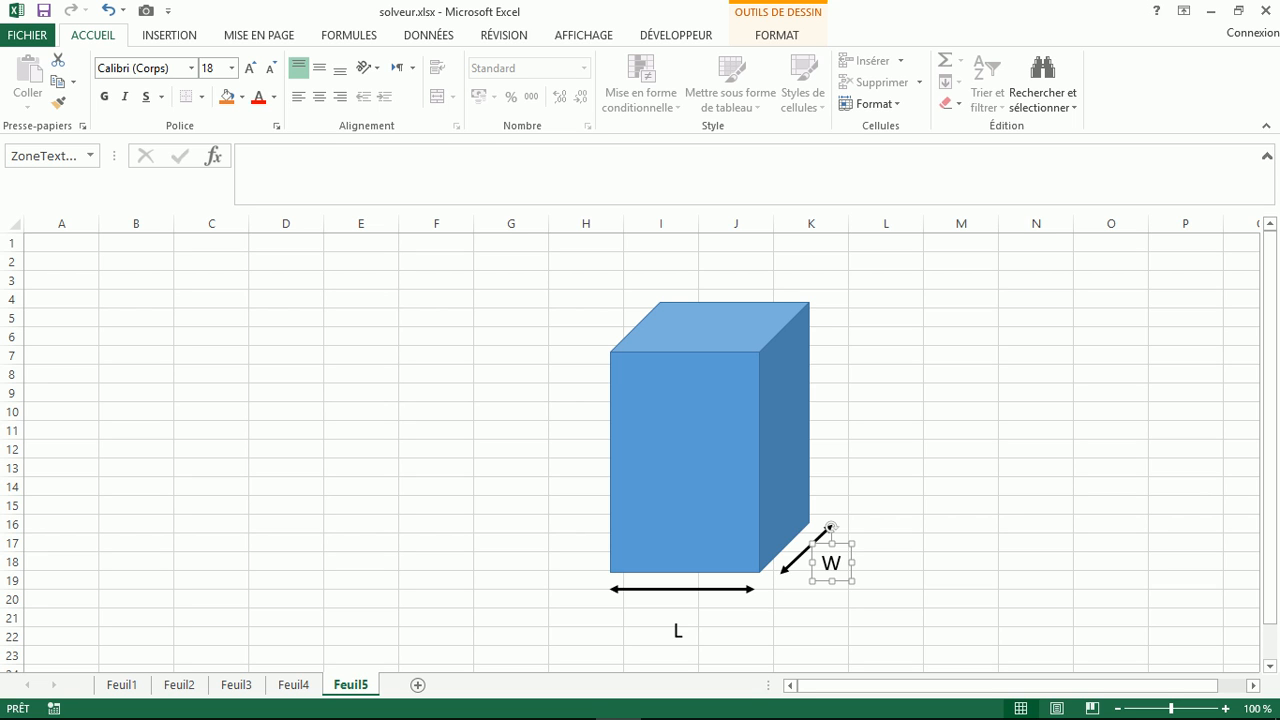
Step: Move the L label closer under its arrow and copy both to the left of the cube's front face
left_click(683, 589)
left_click(675, 630)
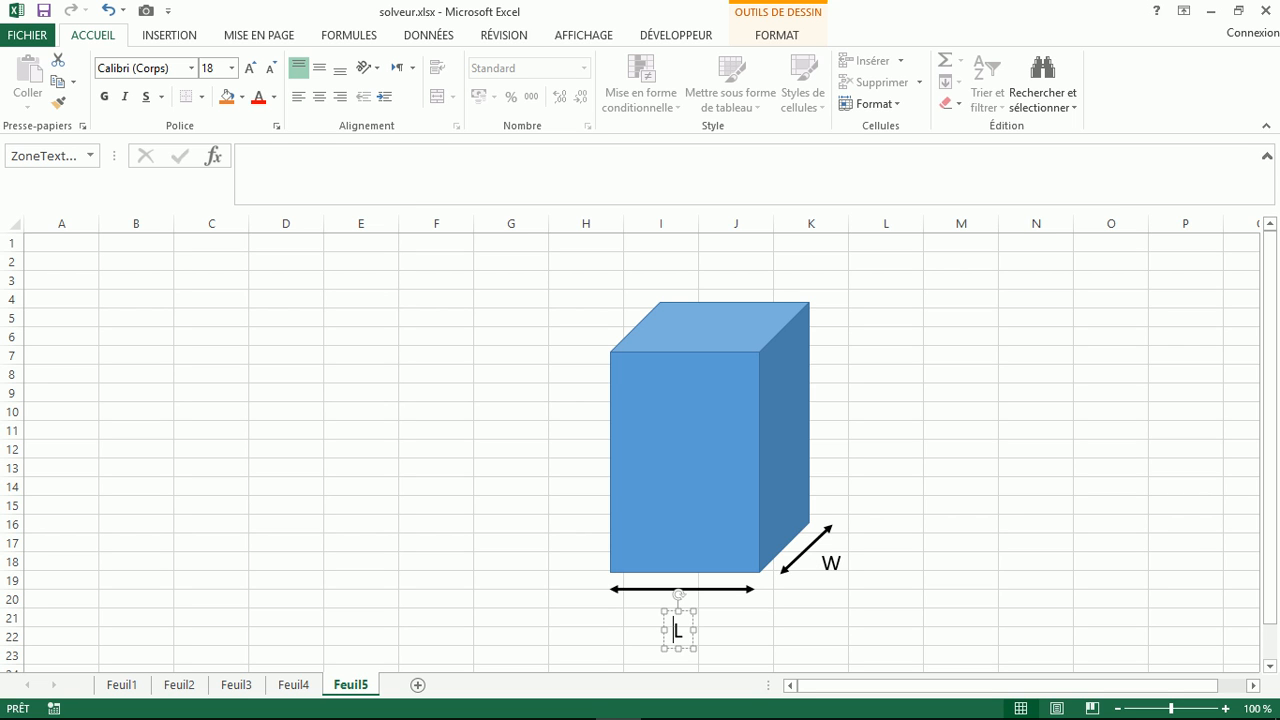
left_click_drag(670, 611, 488, 446)
left_click(640, 589, "ctrl")
Step: Change the copied label left of the cube to H
left_click(522, 462)
key("BackSpace")
type("H")
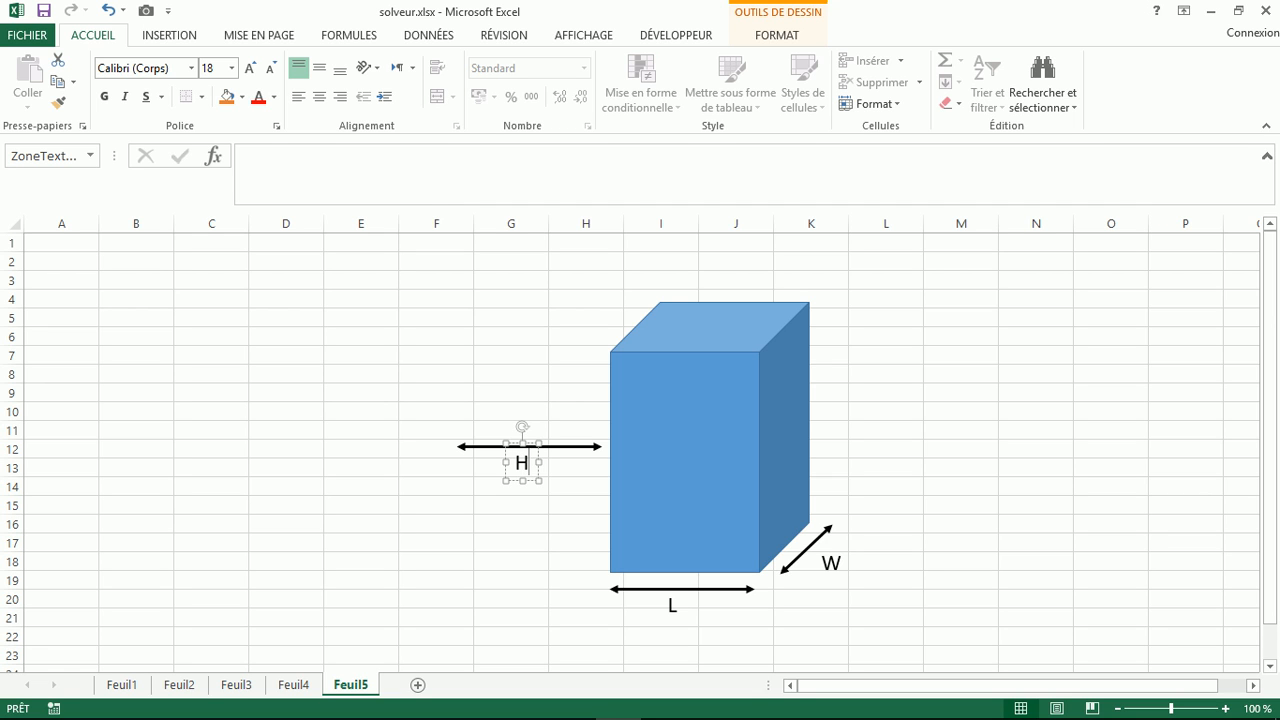
Step: Rotate the arrow left of the cube to vertical, move it beside the front face and stretch it to the face's full height
left_click(552, 447)
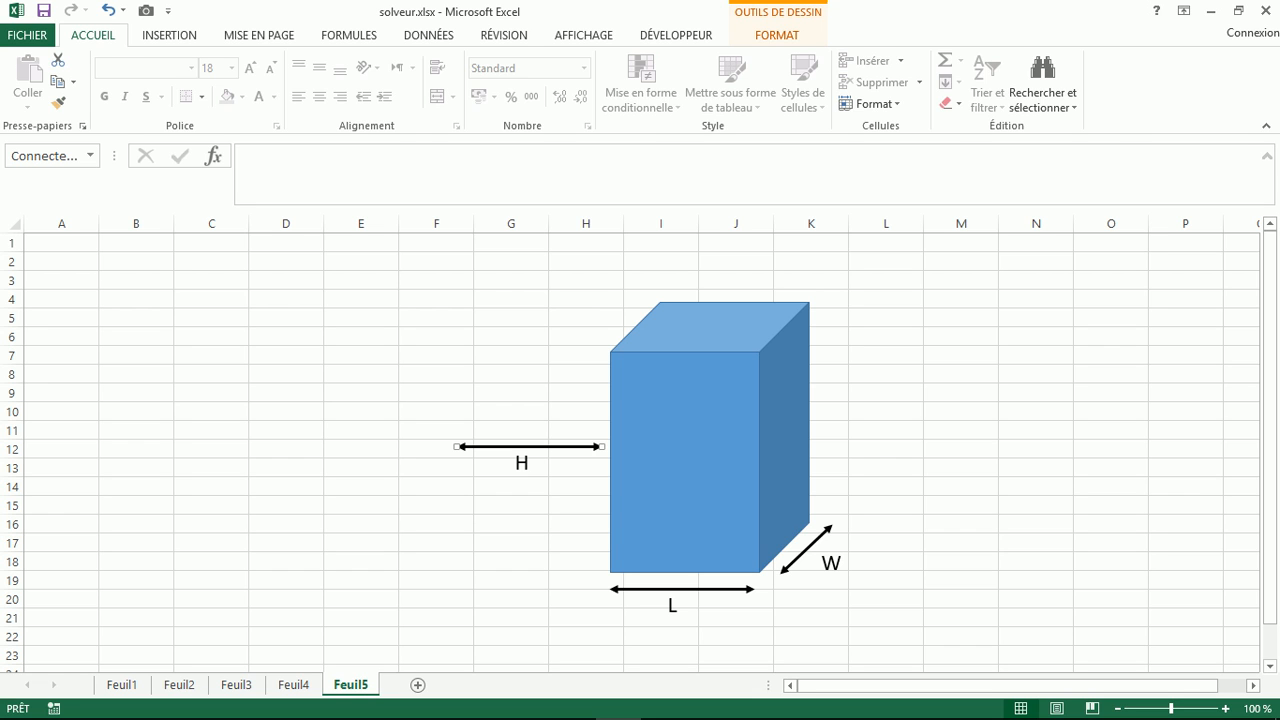
left_click(776, 35)
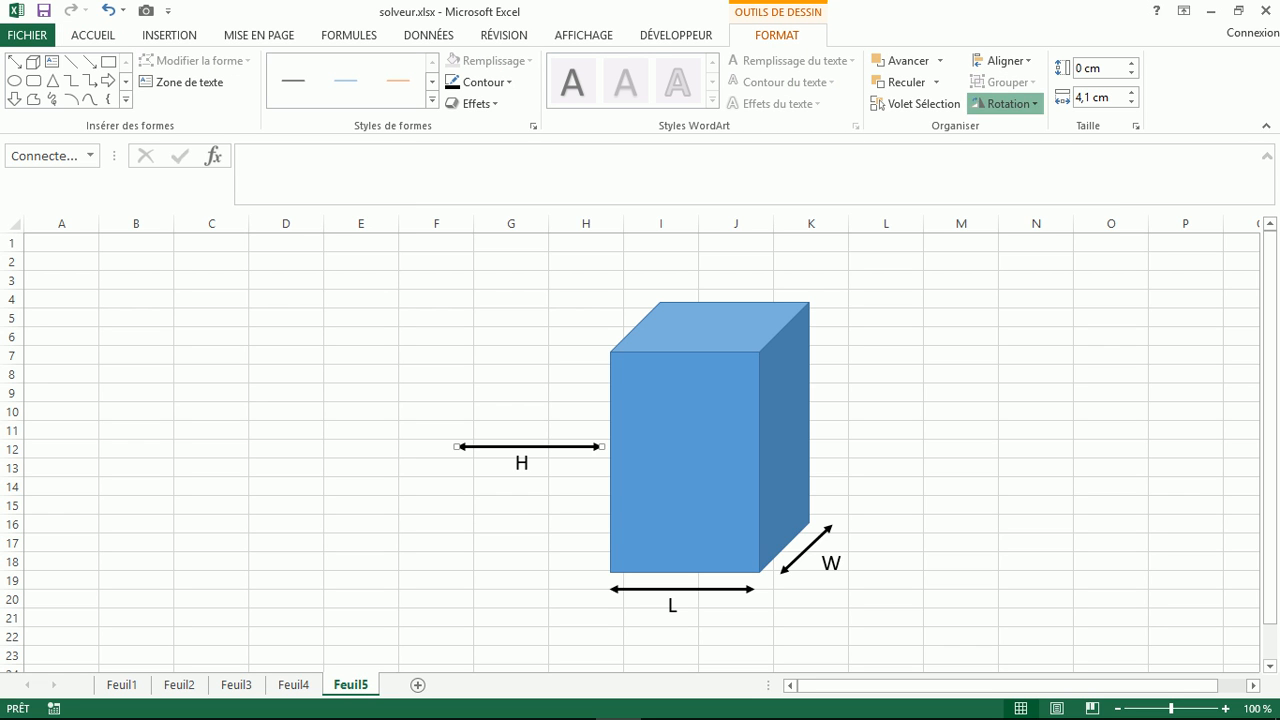
left_click(1007, 103)
left_click(1060, 149)
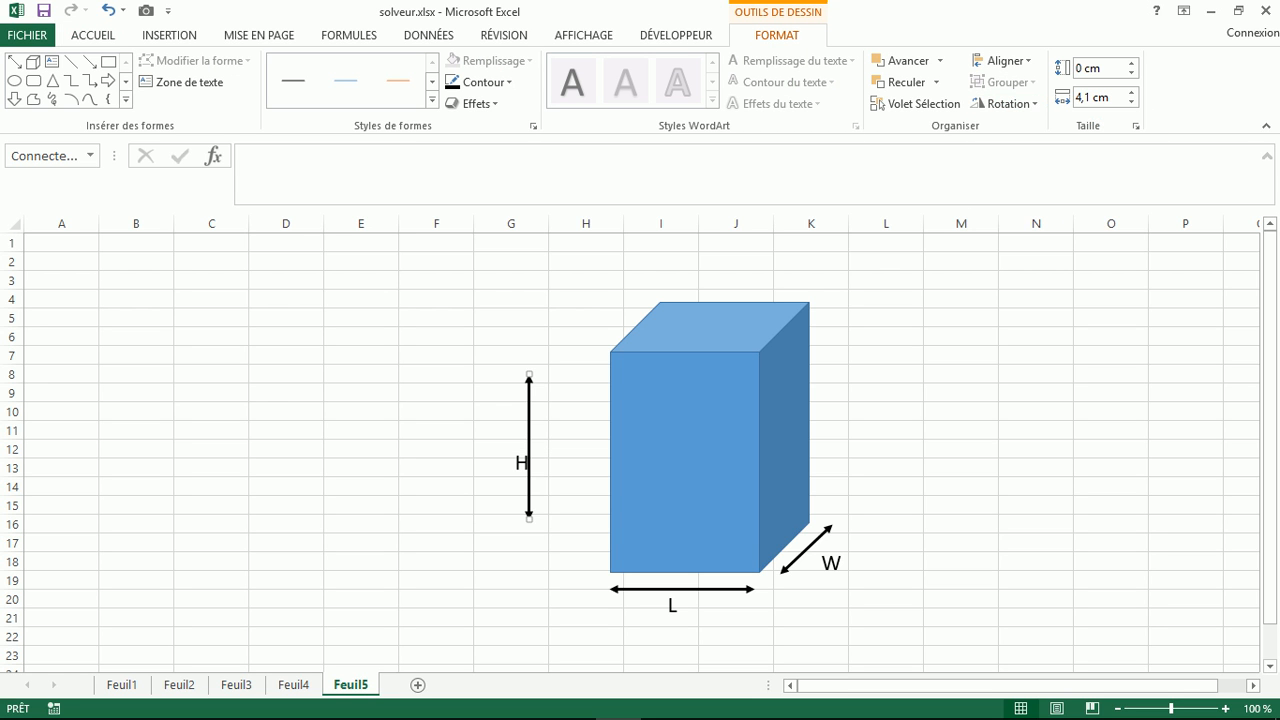
left_click_drag(529, 447, 591, 425)
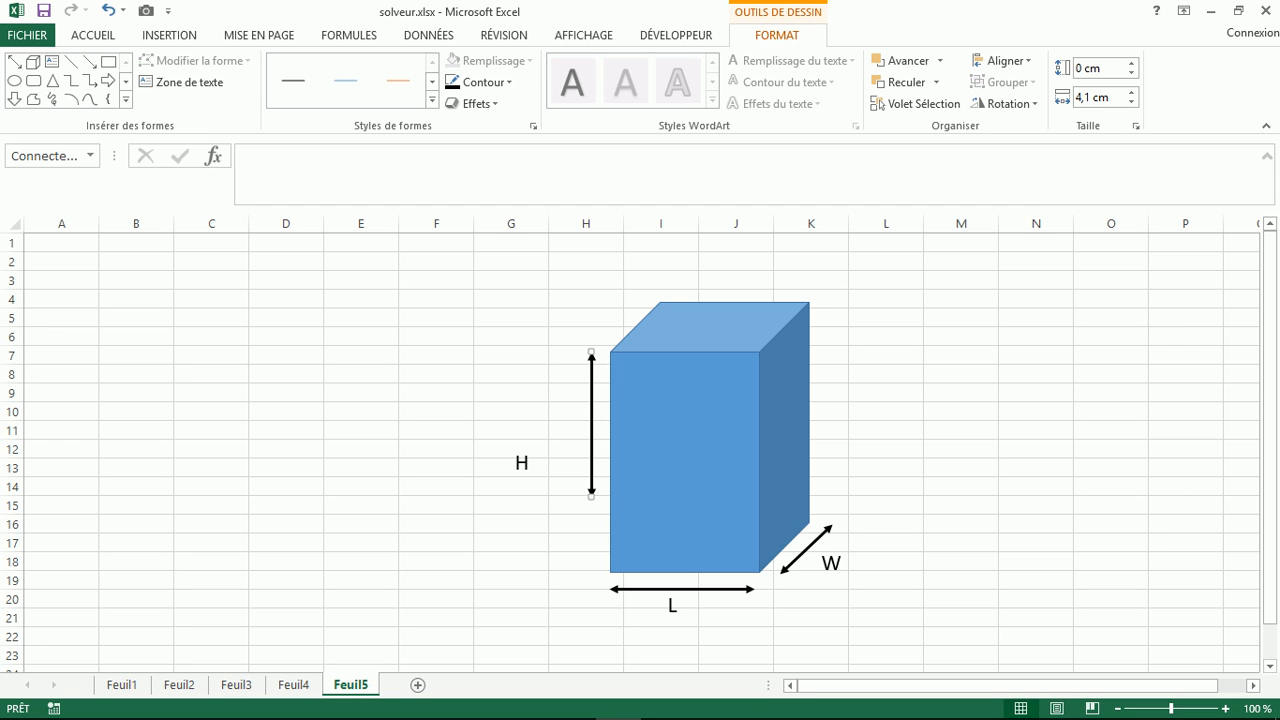
left_click_drag(591, 495, 591, 573)
Step: Move the H label close to the left side of the vertical arrow
left_click(516, 463)
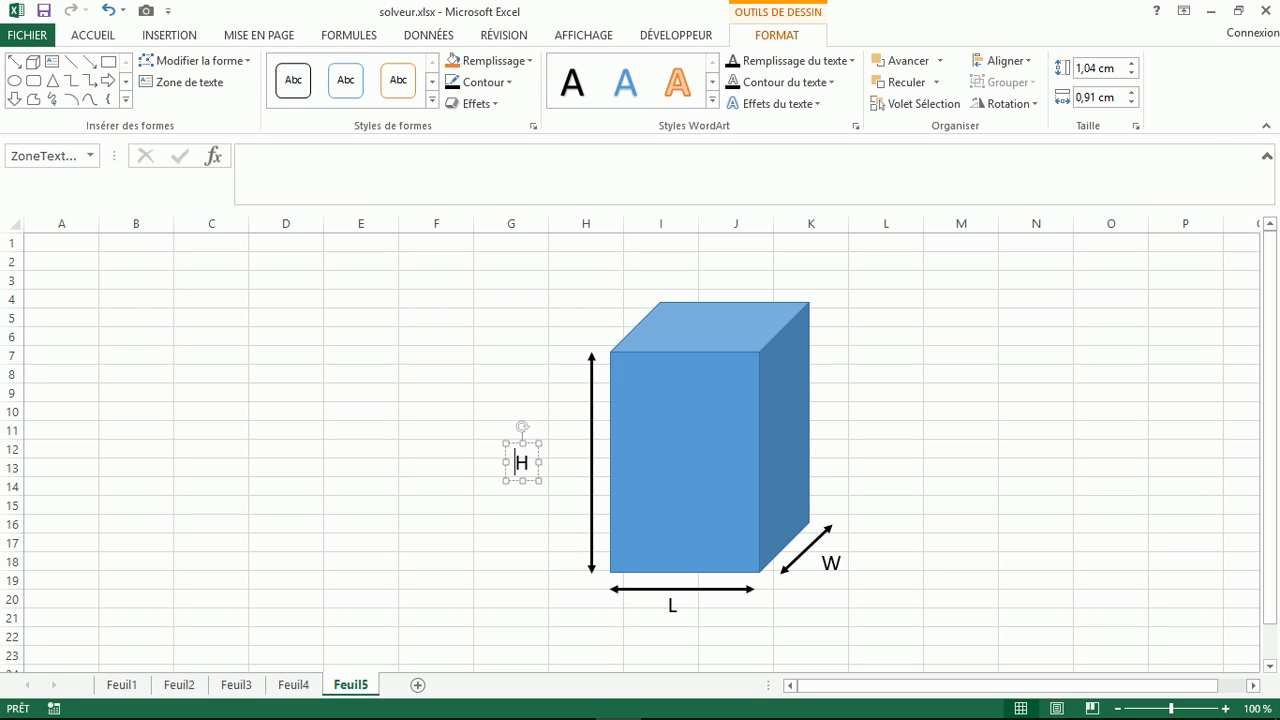
left_click_drag(507, 462, 560, 461)
left_click(961, 412)
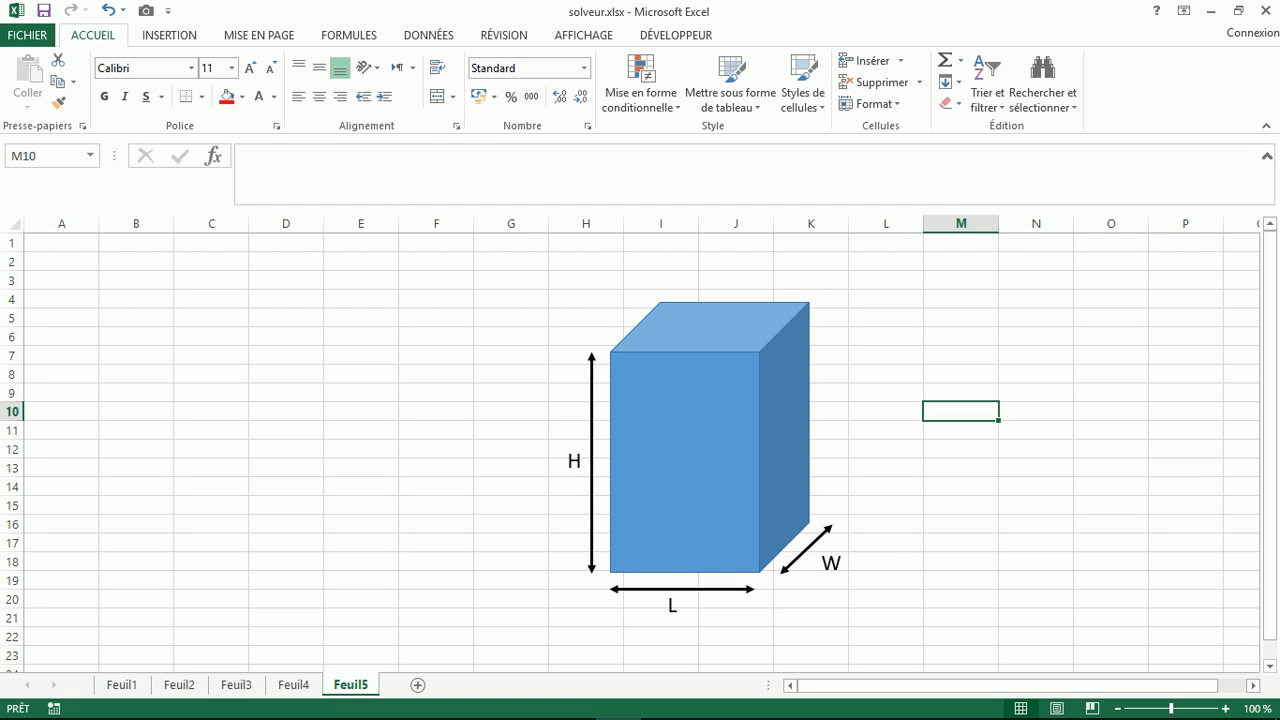
Step: Enter the labels L, W and H in cells A7 to A9
left_click(61, 356)
type("L")
key("Return")
type("W")
key("Return")
key("Up")
key("Up")
key("Down")
key("Down")
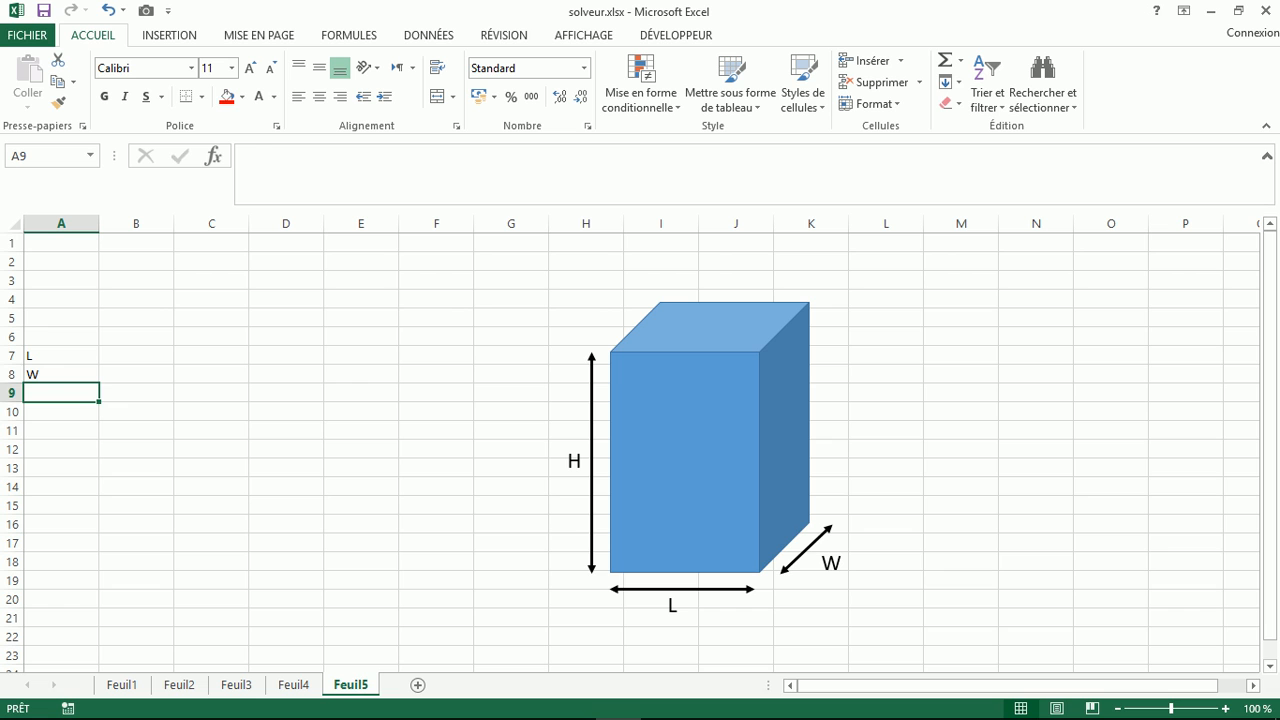
key("Up")
key("Up")
key("Down")
key("Down")
type("H")
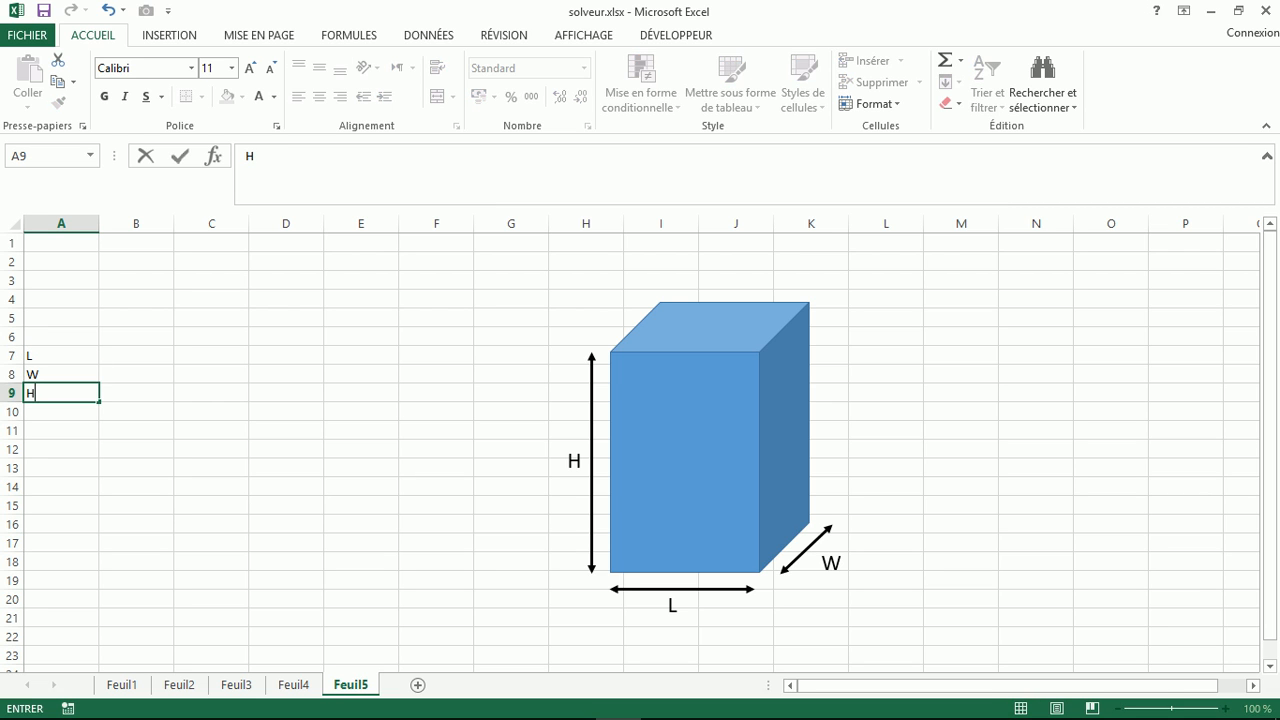
Step: Replace the label in cell A7 with Lenght
key("Up")
key("Up")
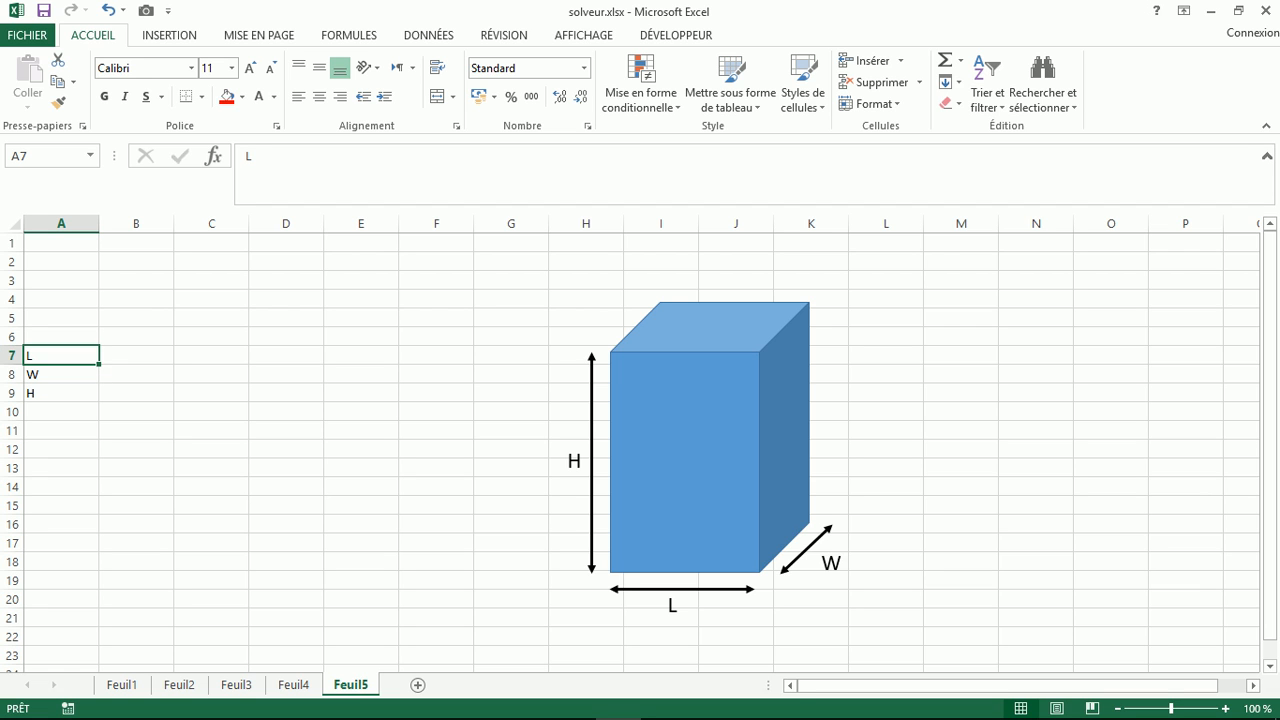
type("enght")
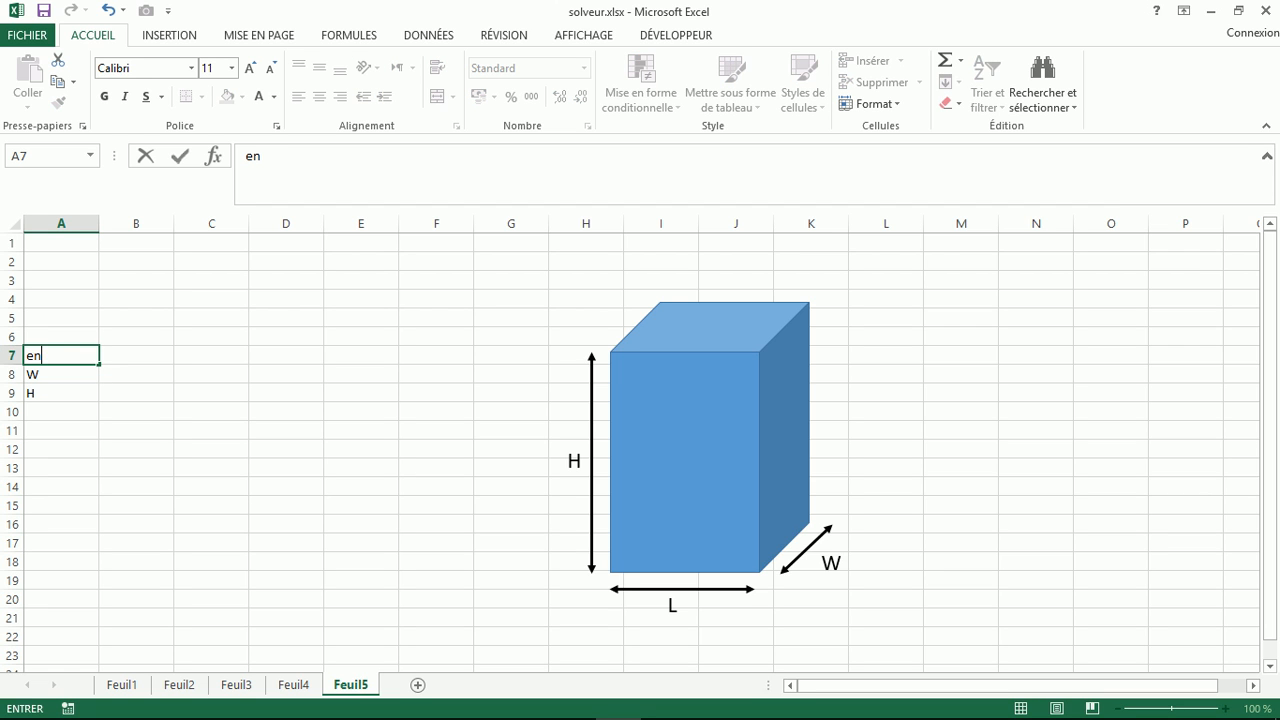
key("BackSpace")
key("BackSpace")
key("BackSpace")
key("BackSpace")
key("BackSpace")
type("Lenght")
key("Return")
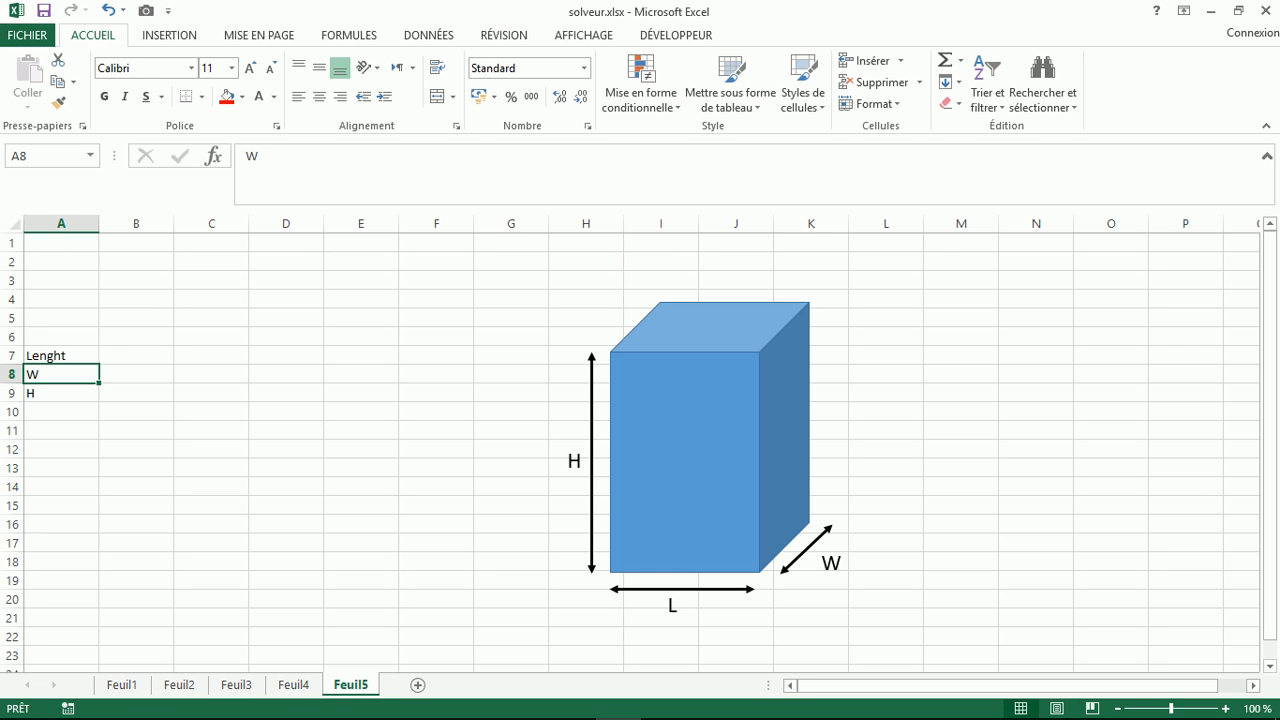
Step: Replace the labels in cells A8 and A9 with Width and Height
type("Wi")
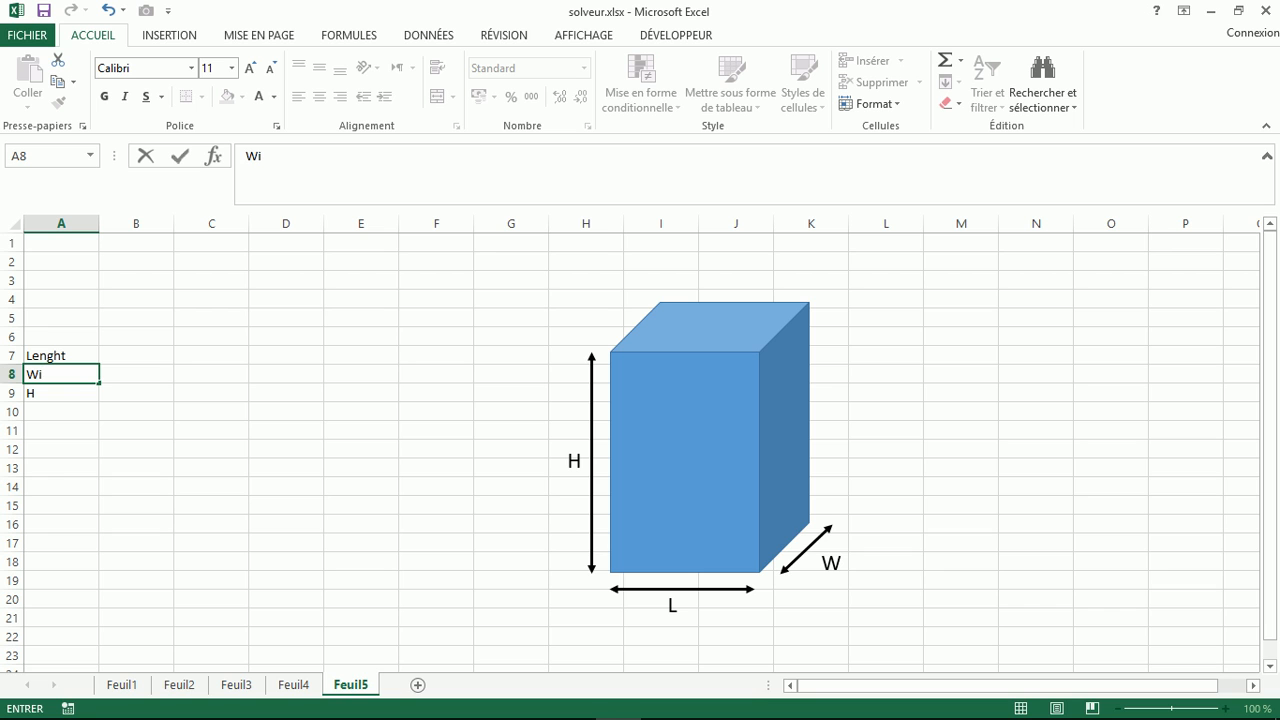
type("dth")
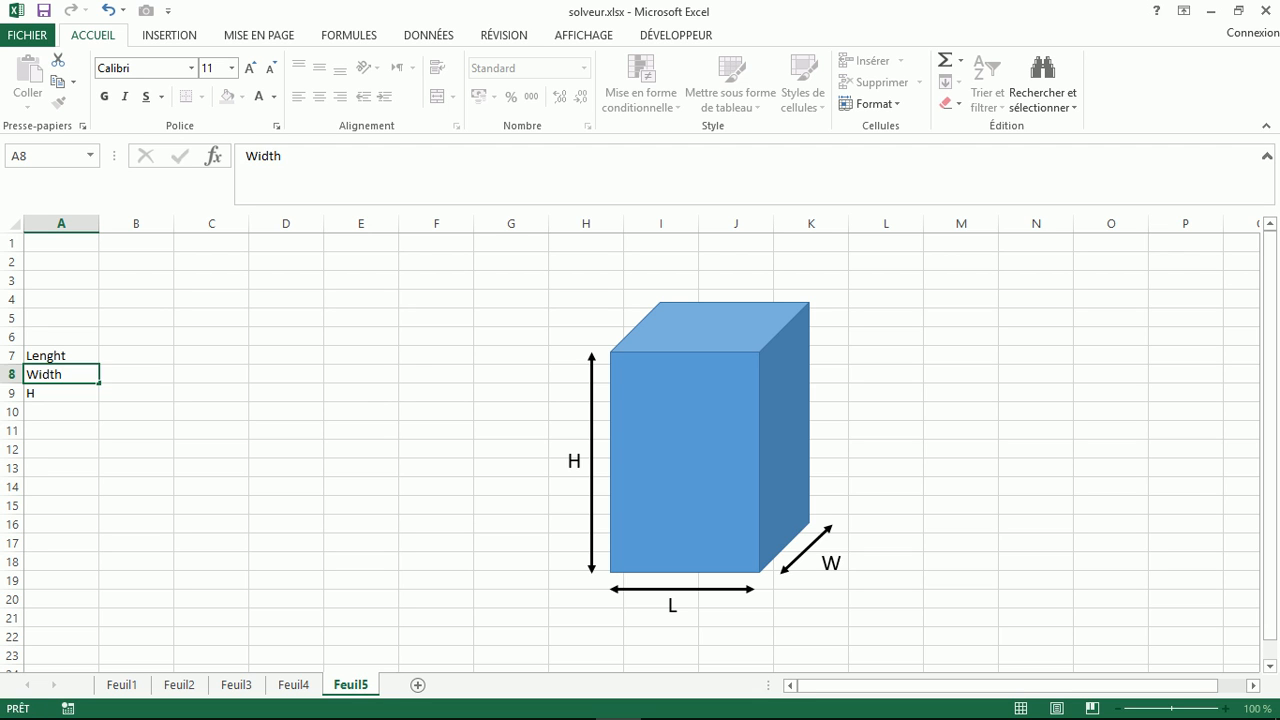
key("Return")
type("Hei")
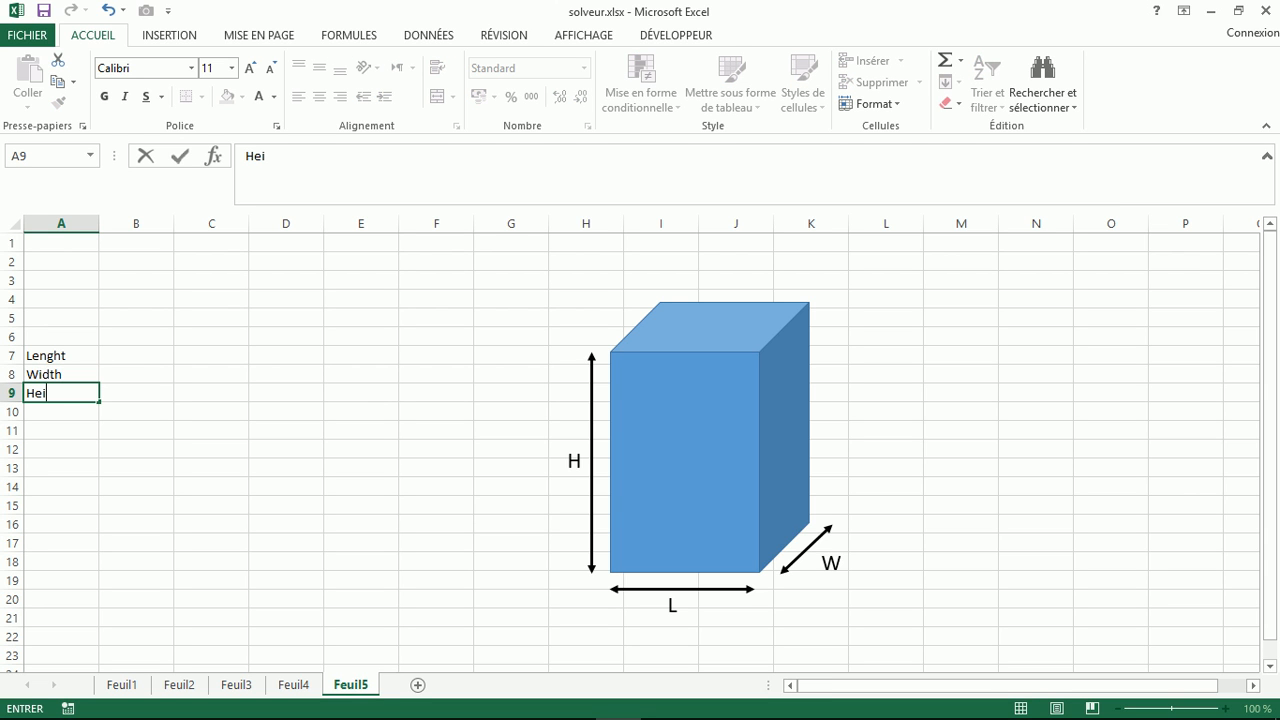
type("ght")
key("Return")
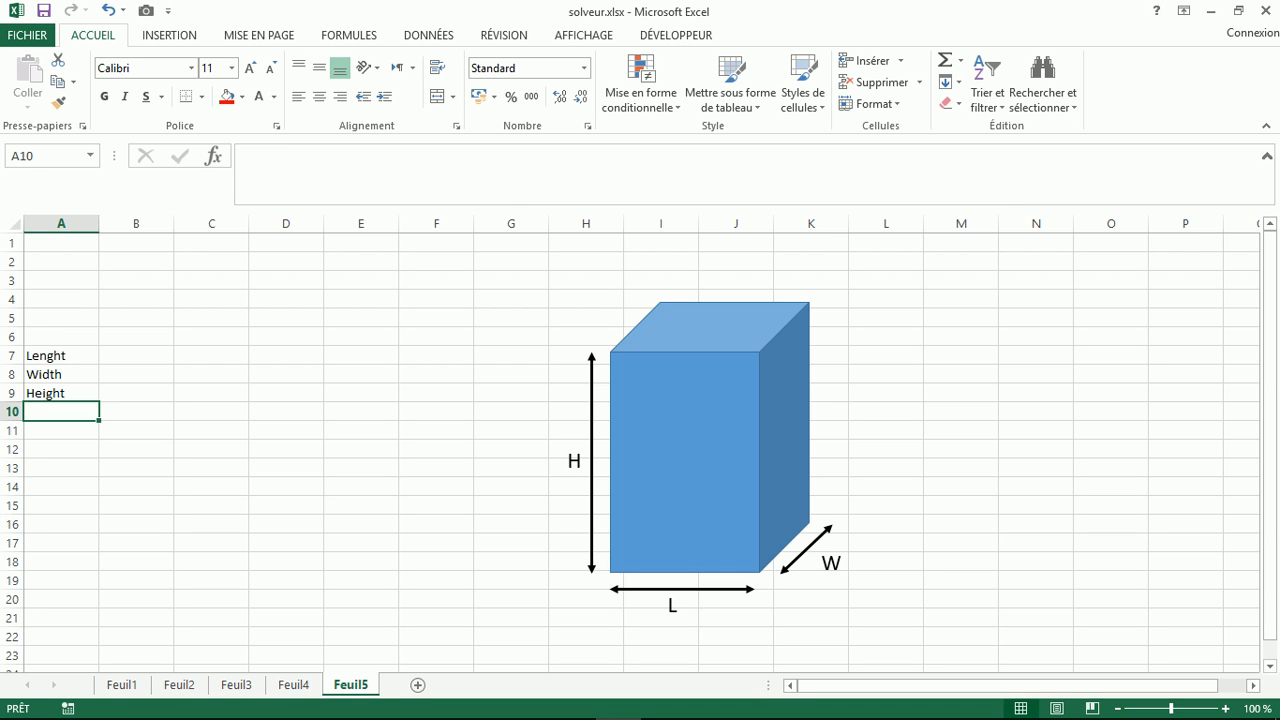
Step: Enter the dimensions 2, 1 and 0,5 in cells B7 to B9 beside Lenght, Width and Height
left_click(1225, 708)
left_click(1225, 708)
left_click(1225, 708)
left_click(1225, 708)
left_click(1225, 708)
left_click(1225, 708)
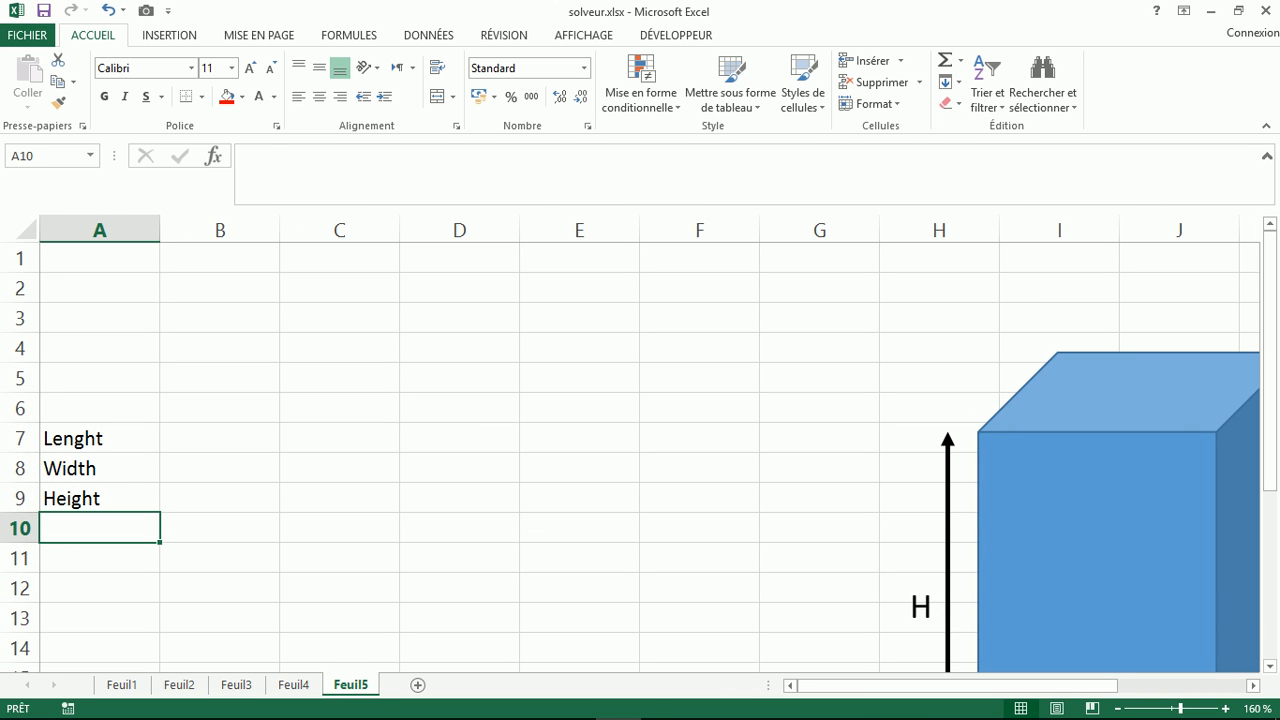
left_click(100, 438)
left_click(220, 438)
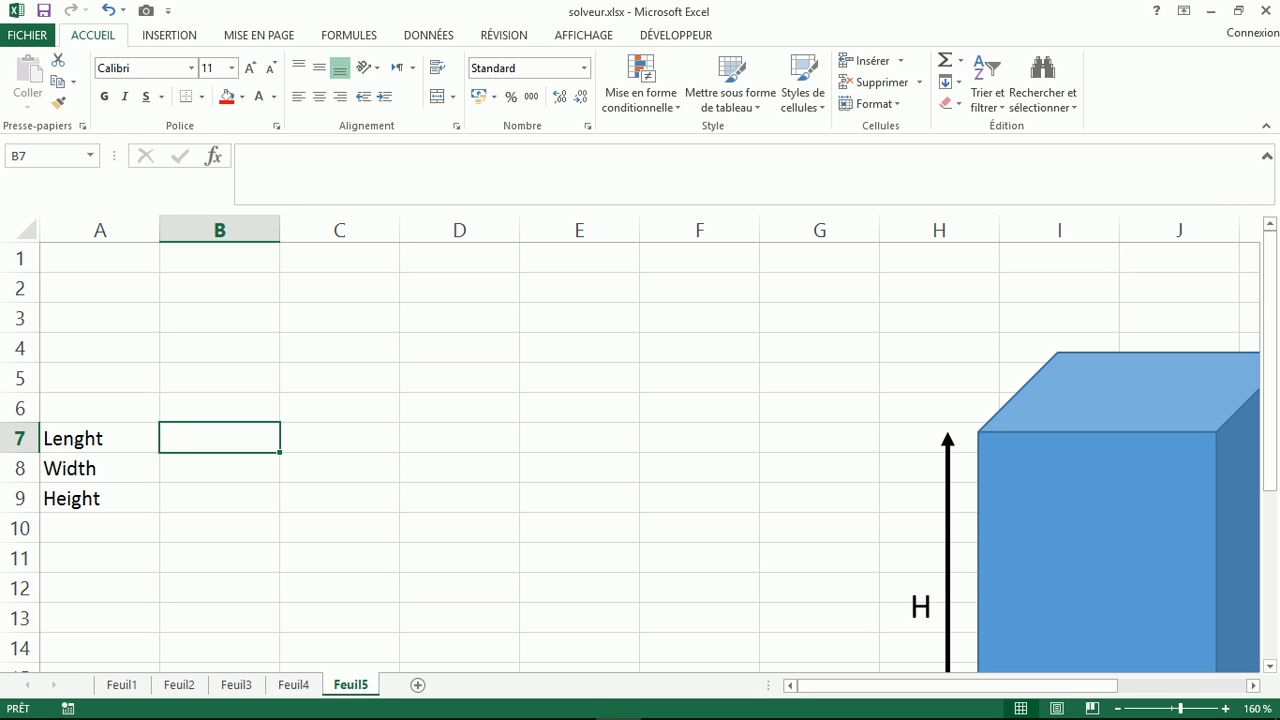
type("2")
key("Return")
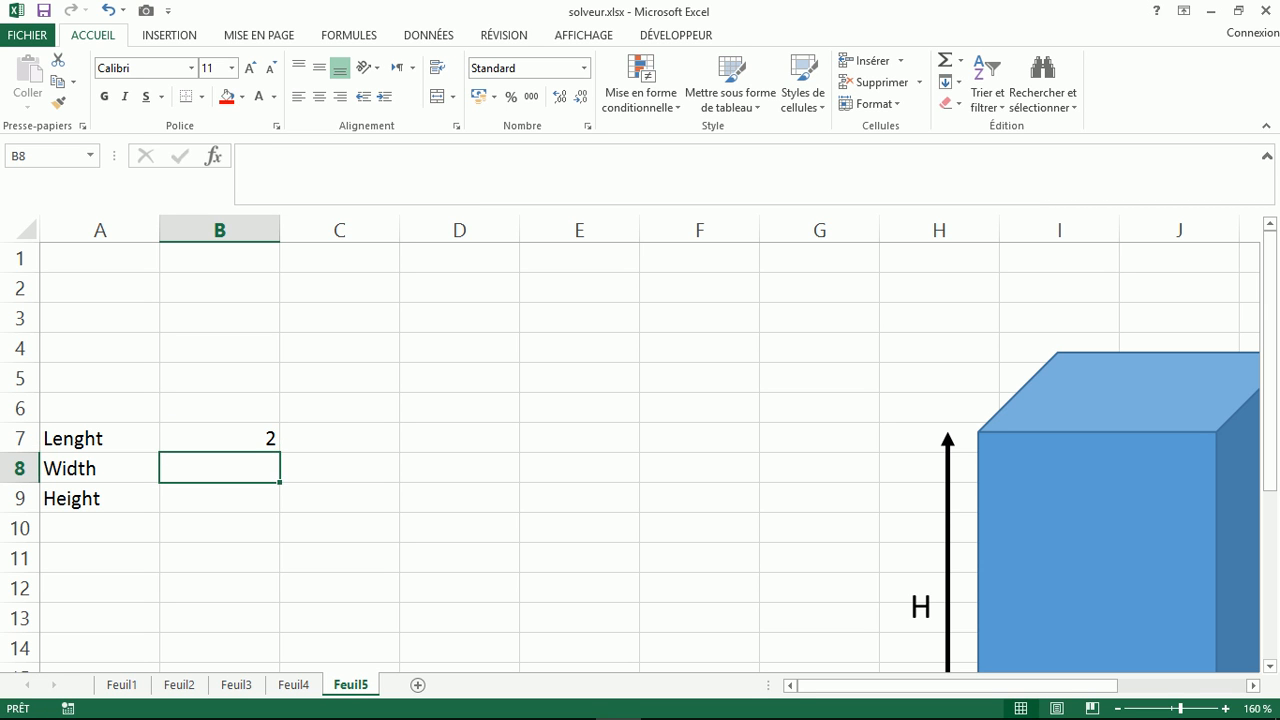
type("1")
key("Return")
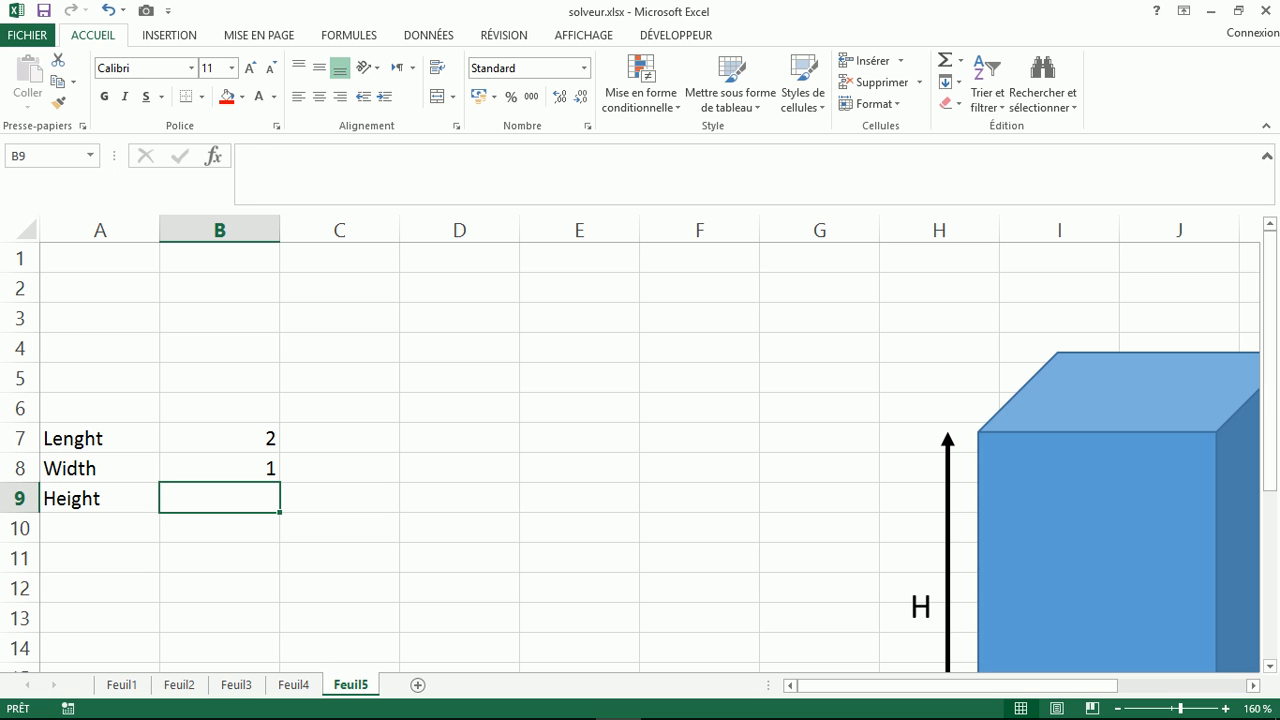
type("0,5")
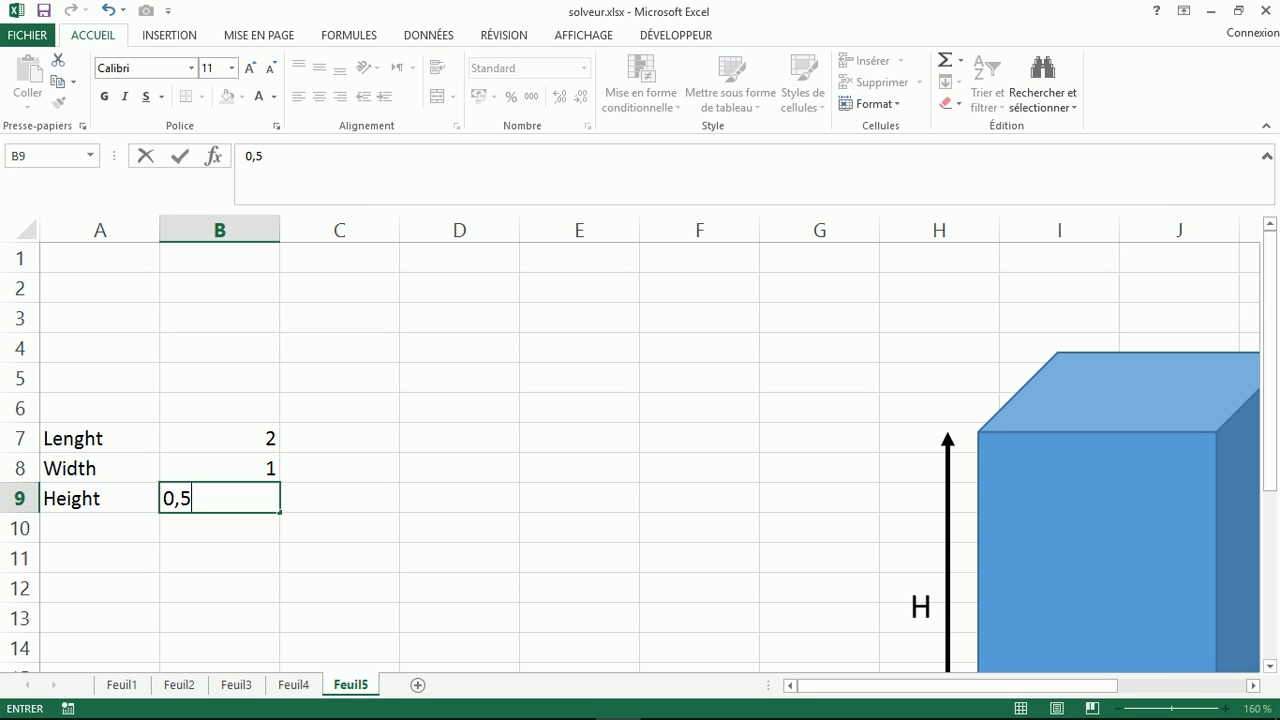
key("Return")
Step: Enter the label Volume in cell A12
key("Return")
key("Down")
key("Left")
type("Volume")
key("Tab")
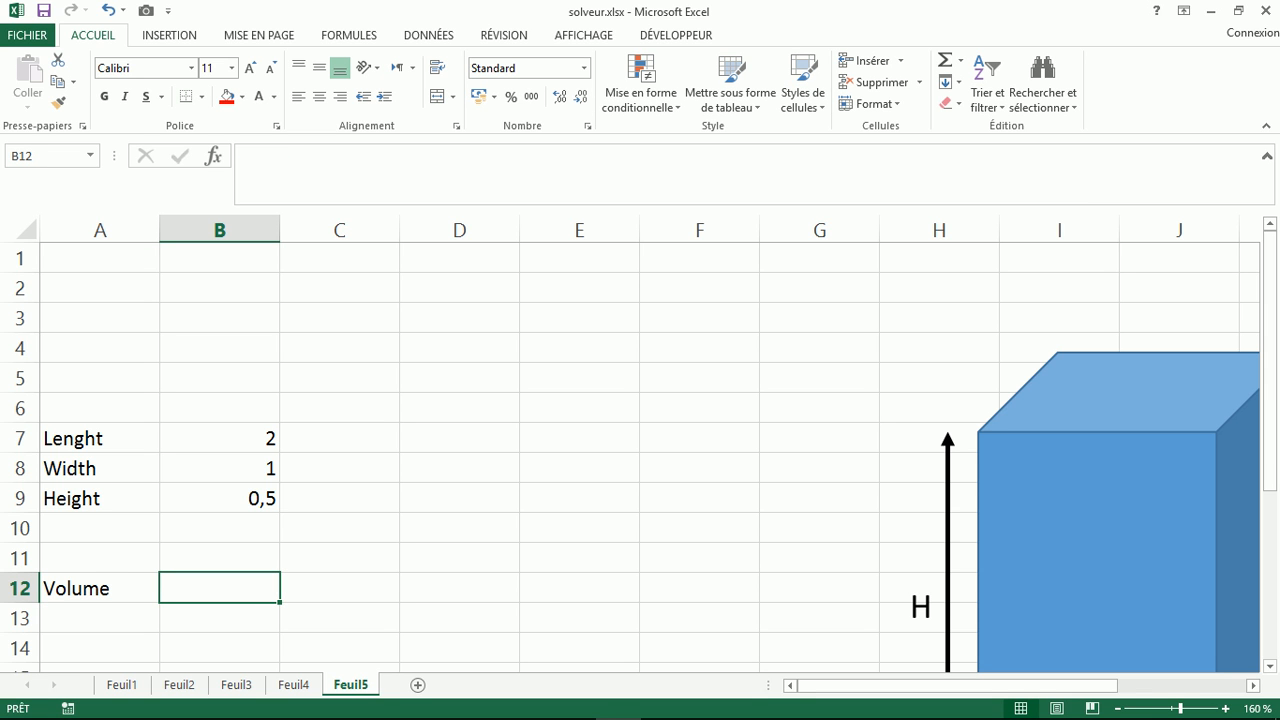
Step: Define the cell names Lenght for B7, Width for B8 and Height for B9
left_click(219, 438)
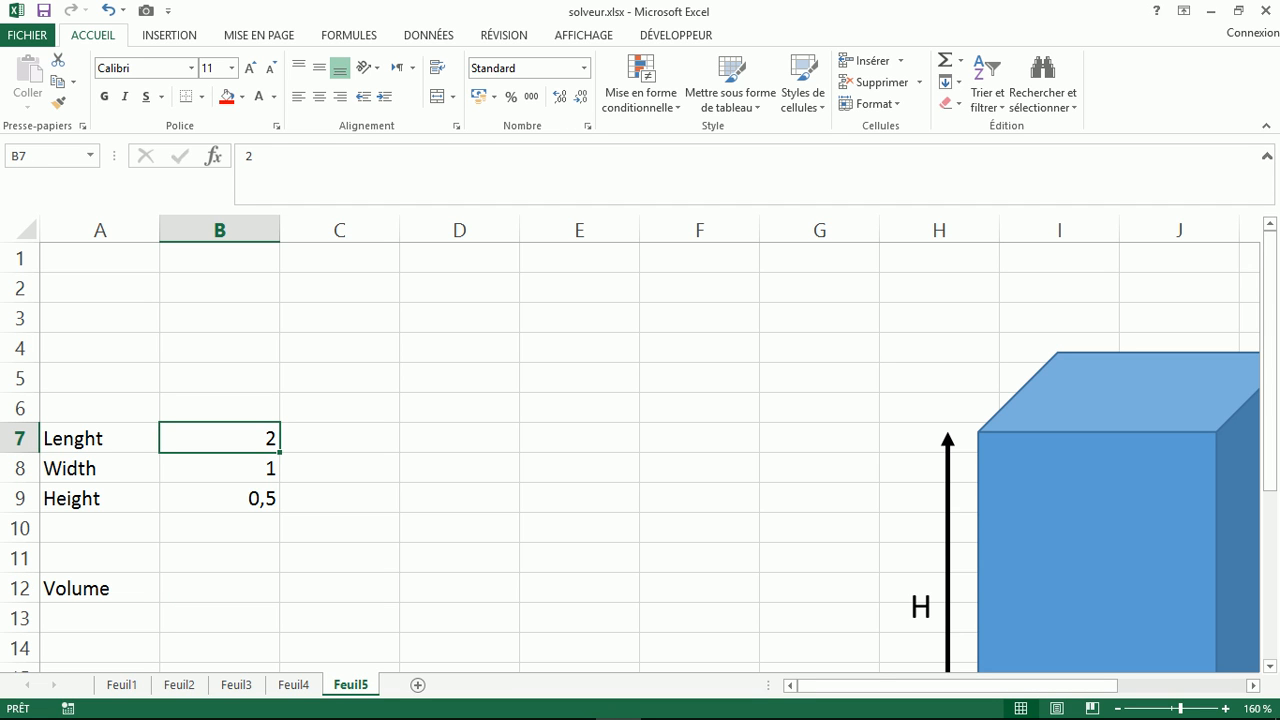
left_click(46, 156)
type("Lenght")
key("Return")
left_click(220, 468)
left_click(45, 156)
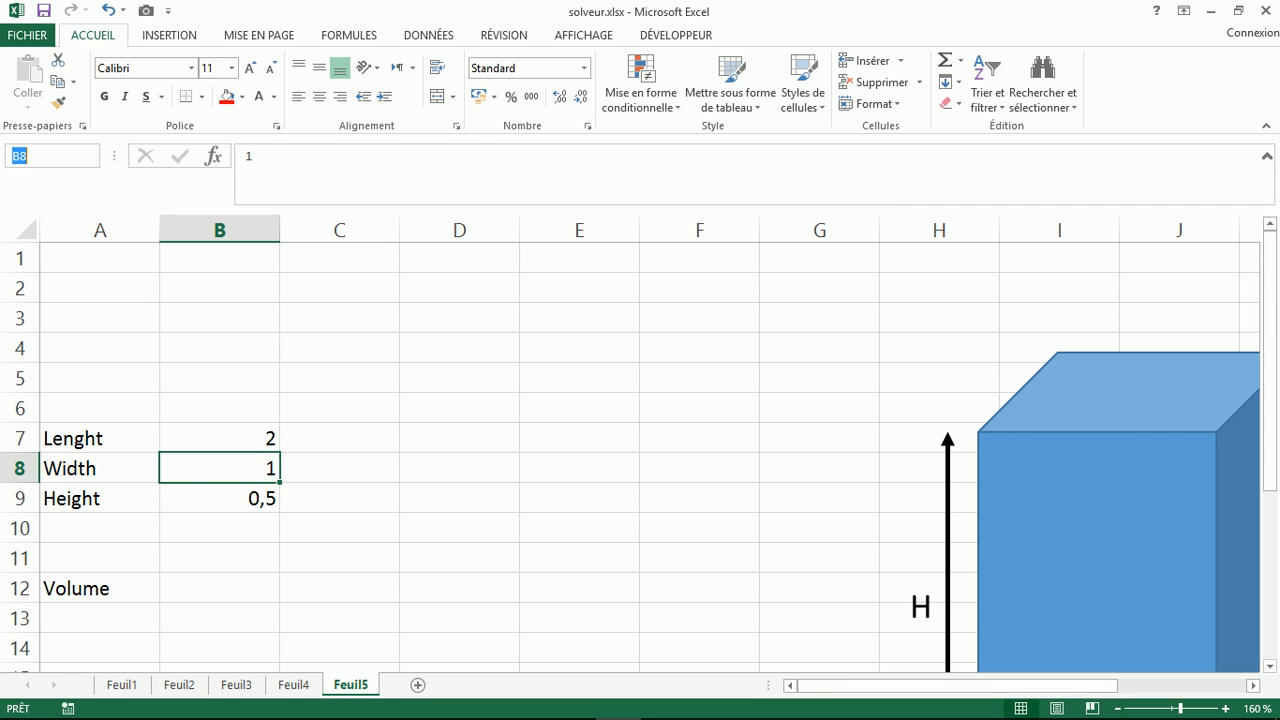
type("Width")
key("Return")
left_click(220, 498)
left_click(48, 156)
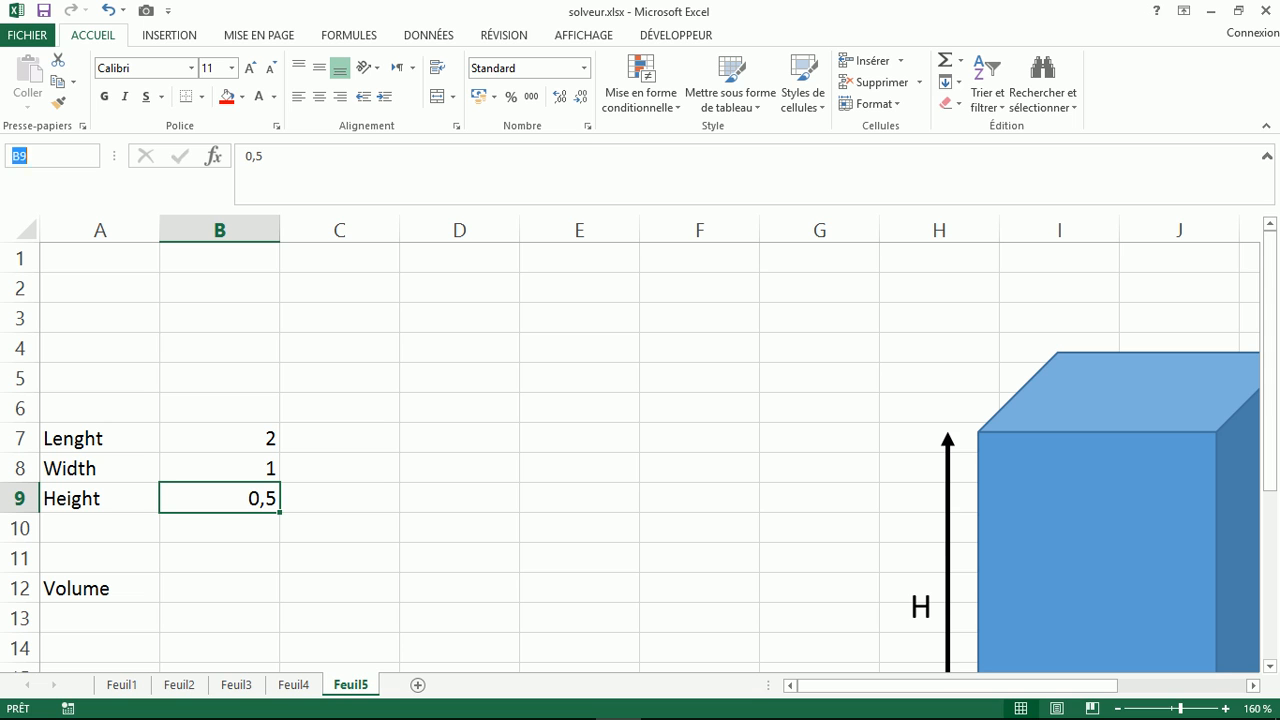
type("Height")
key("Return")
left_click(219, 588)
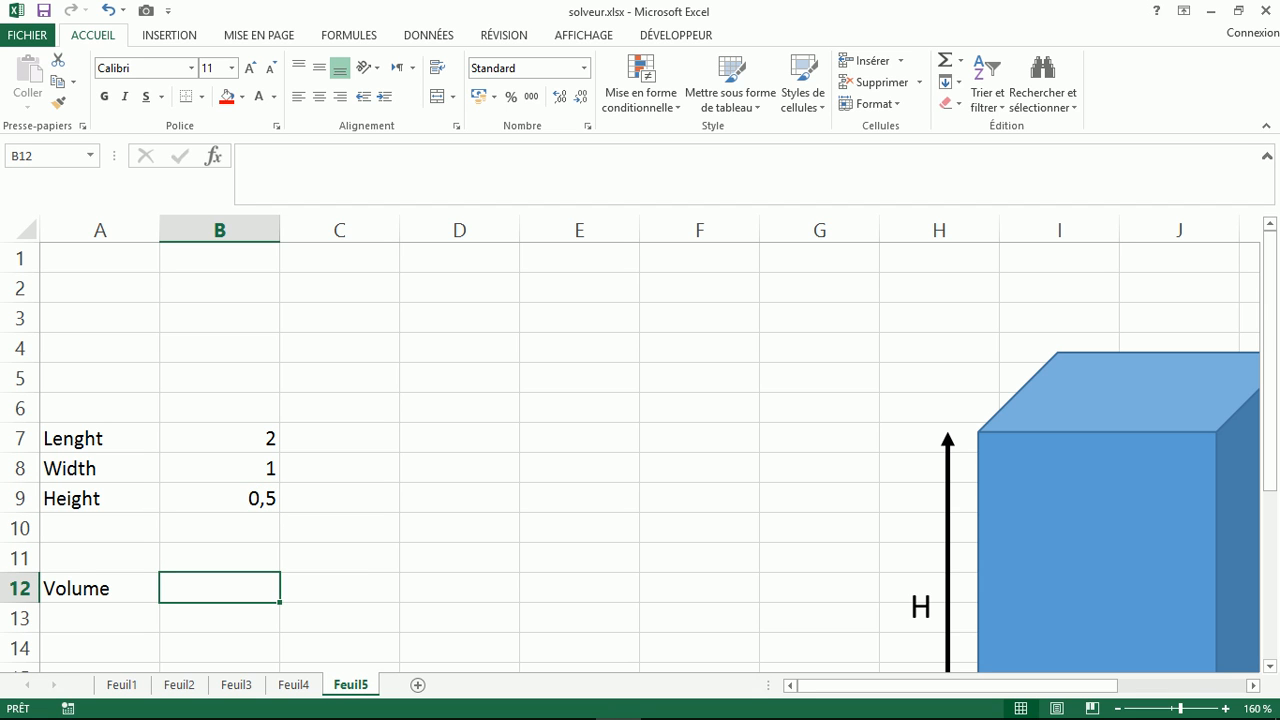
Step: Enter the volume formula =Lenght*Width*Height in cell B12 using the named cells
type("=")
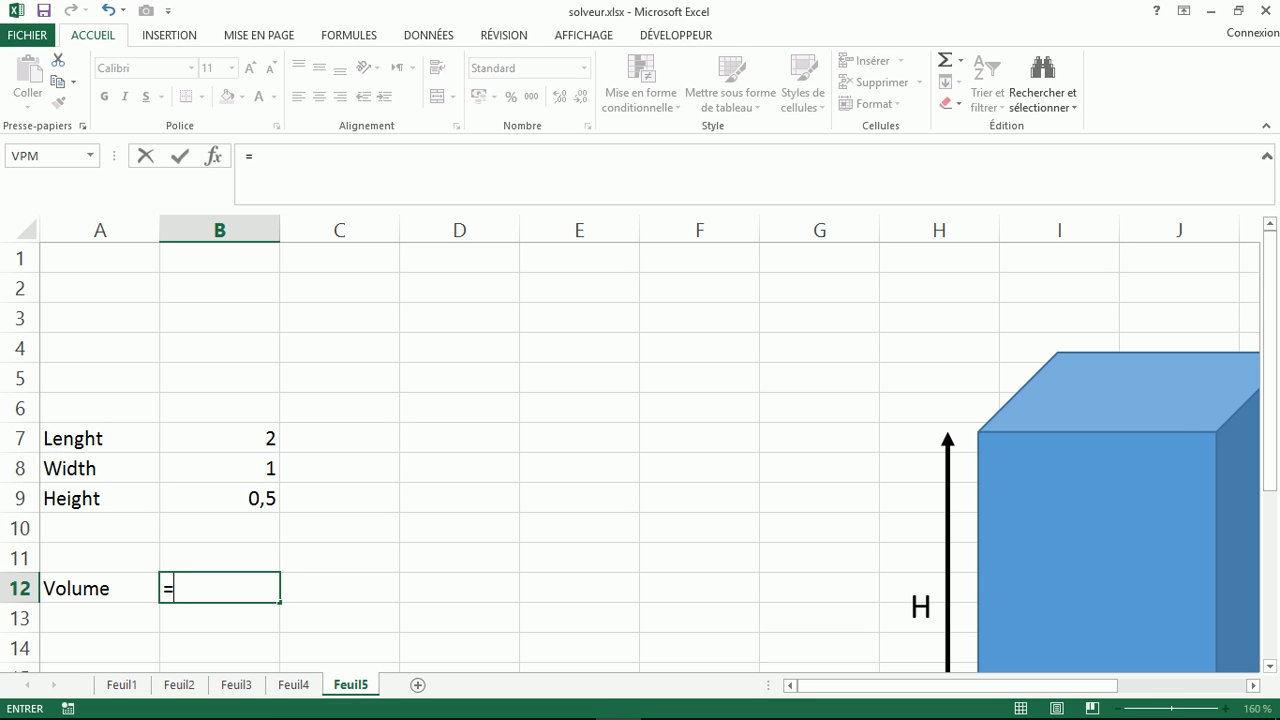
type("l")
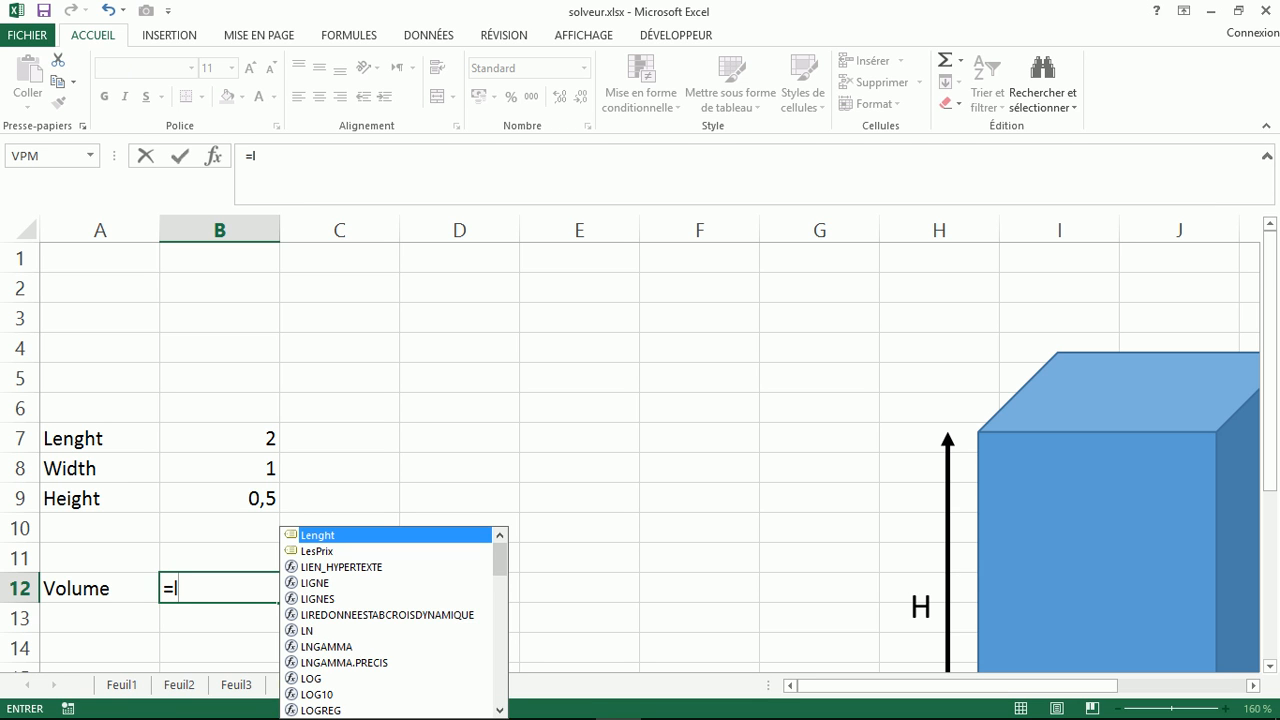
type("en")
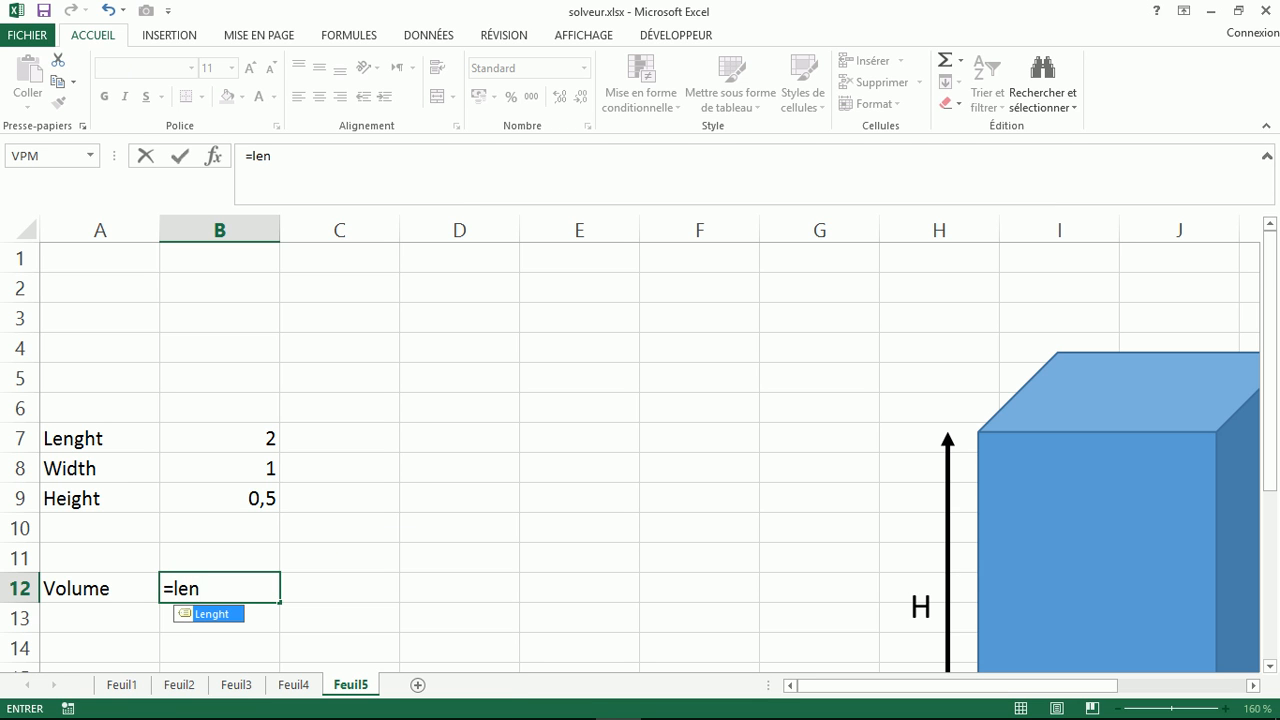
key("Tab")
type("*wi")
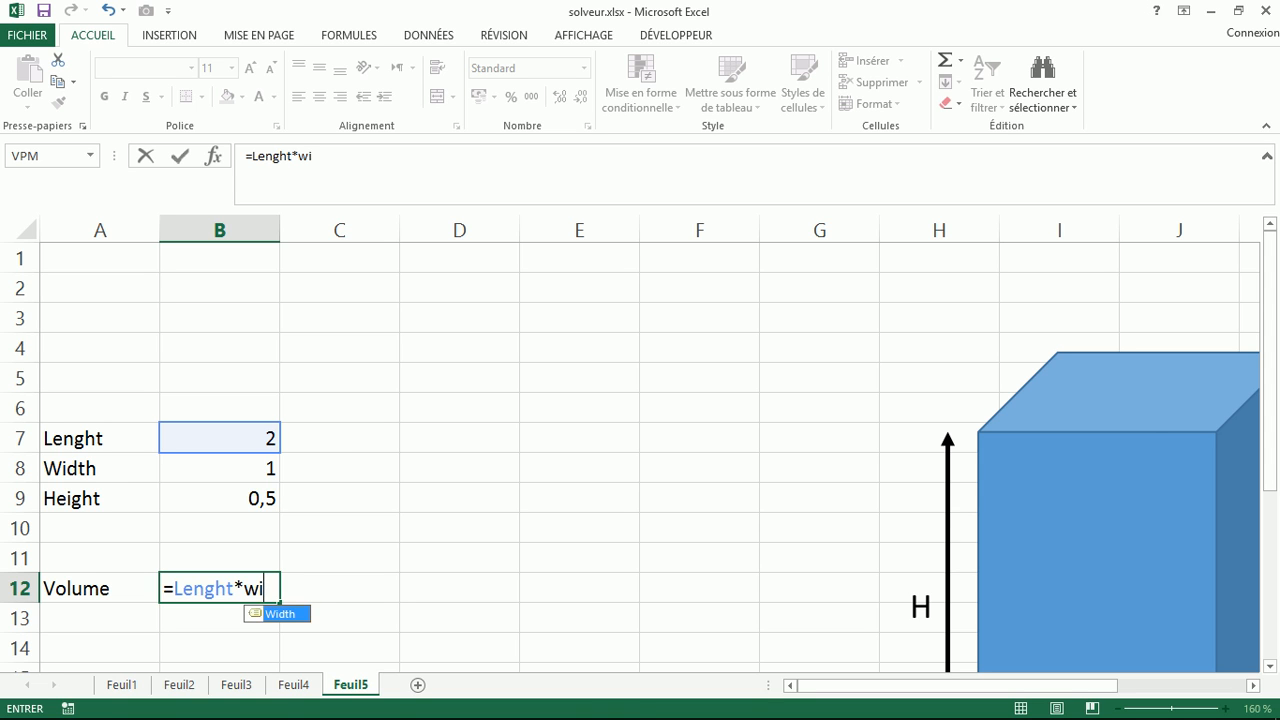
key("Tab")
type("*")
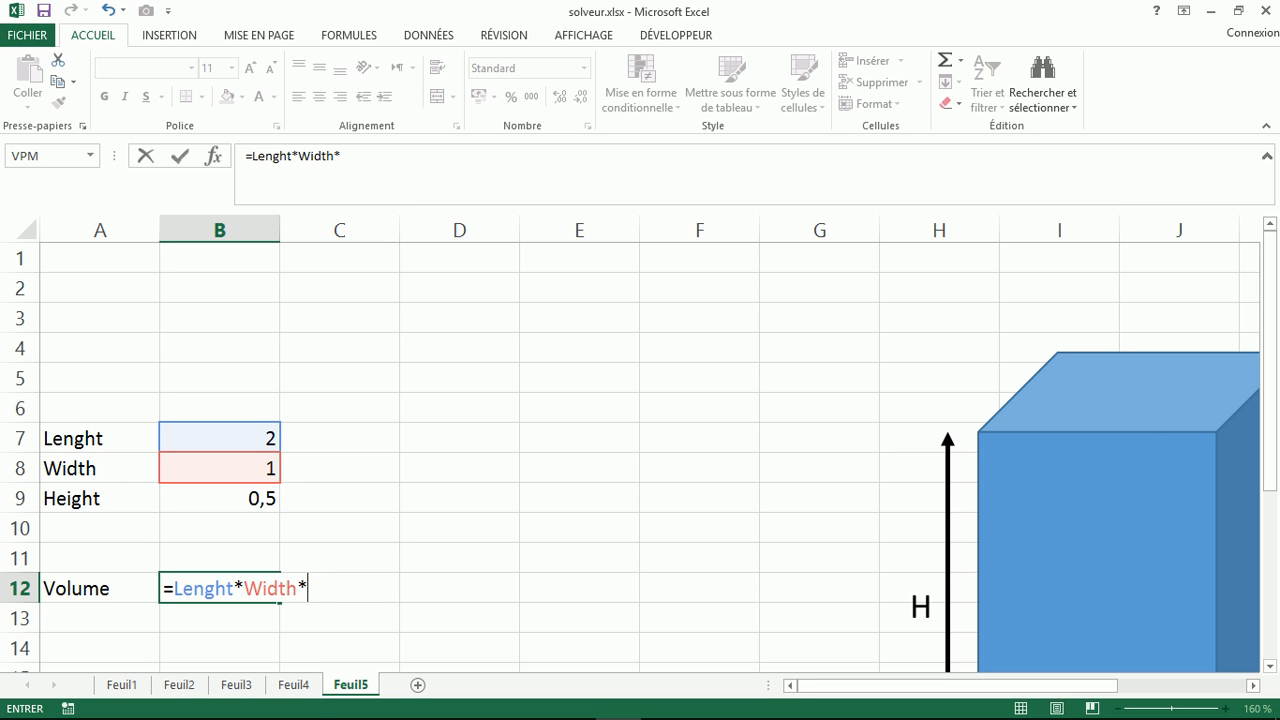
type("hei")
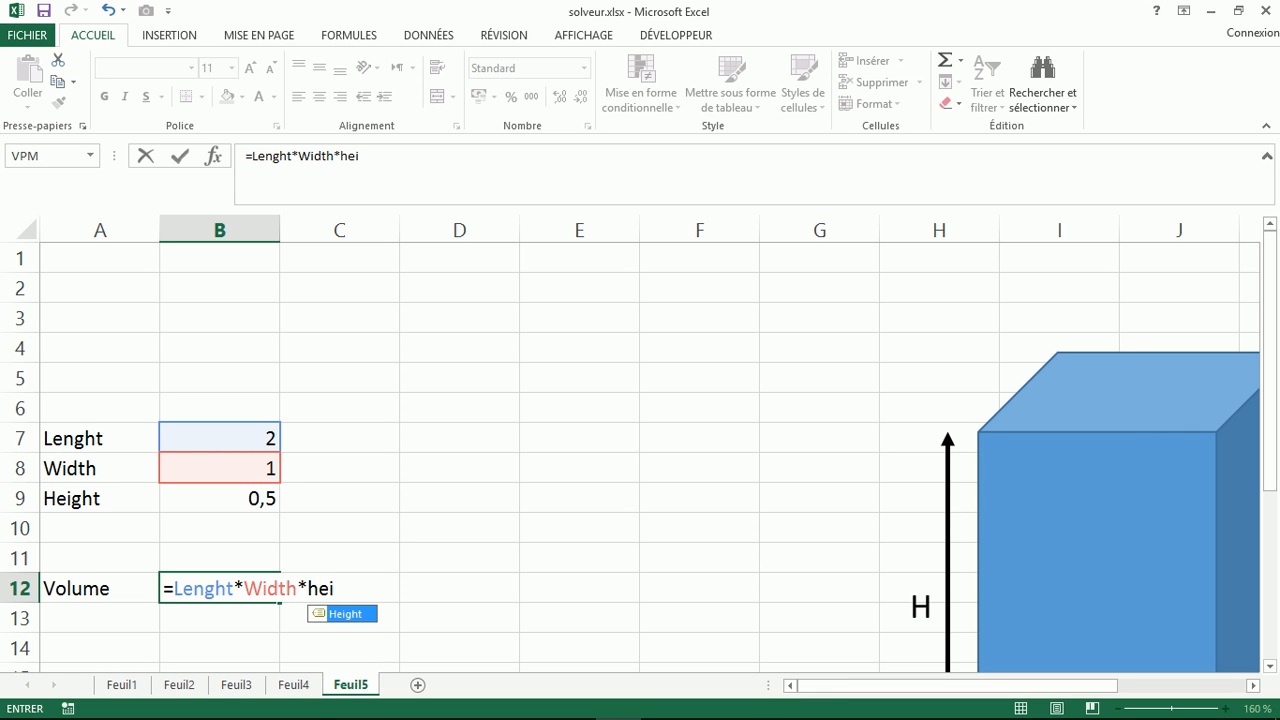
key("Tab")
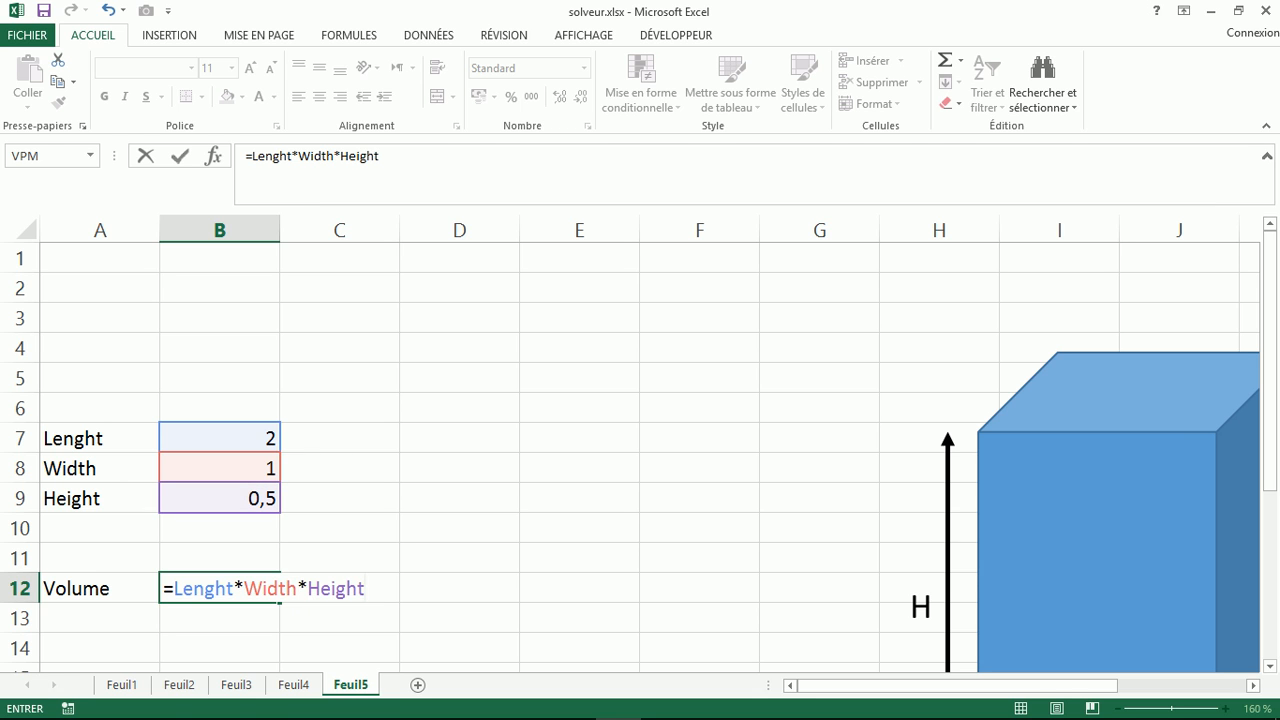
key("Return")
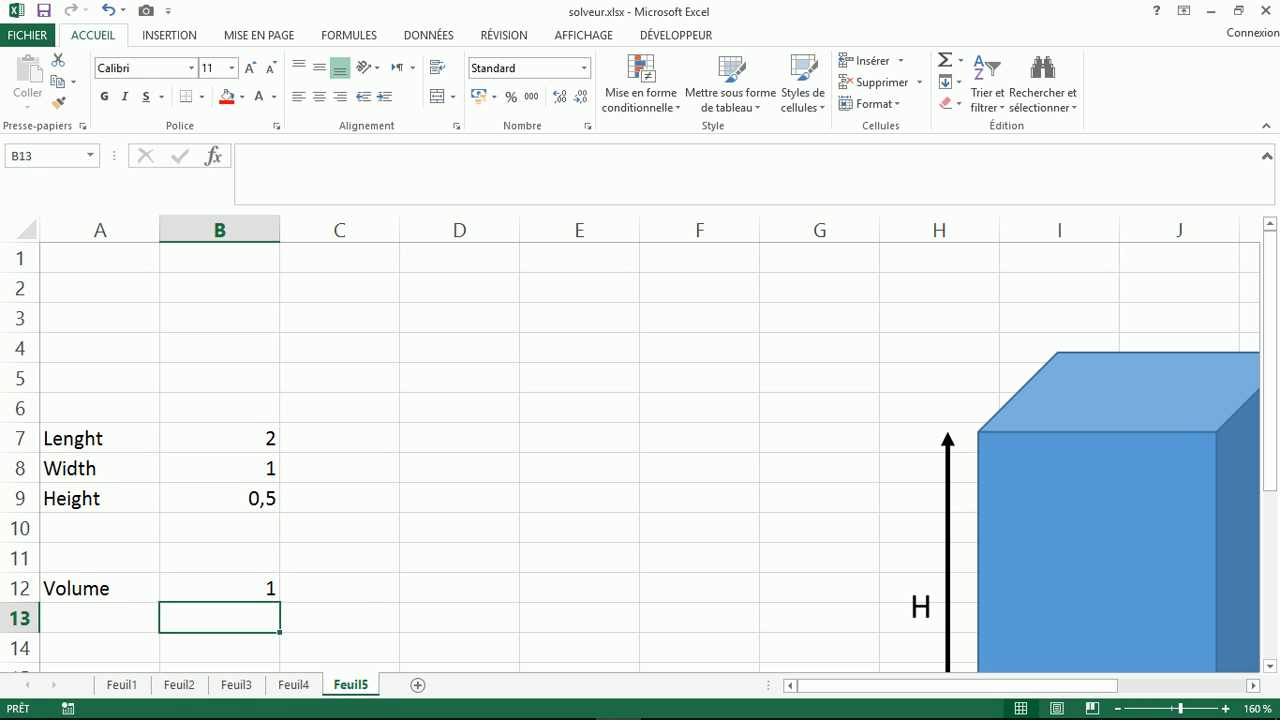
Step: Define the name Volume for the volume formula cell B12
left_click(219, 588)
left_click(45, 156)
type("Volume")
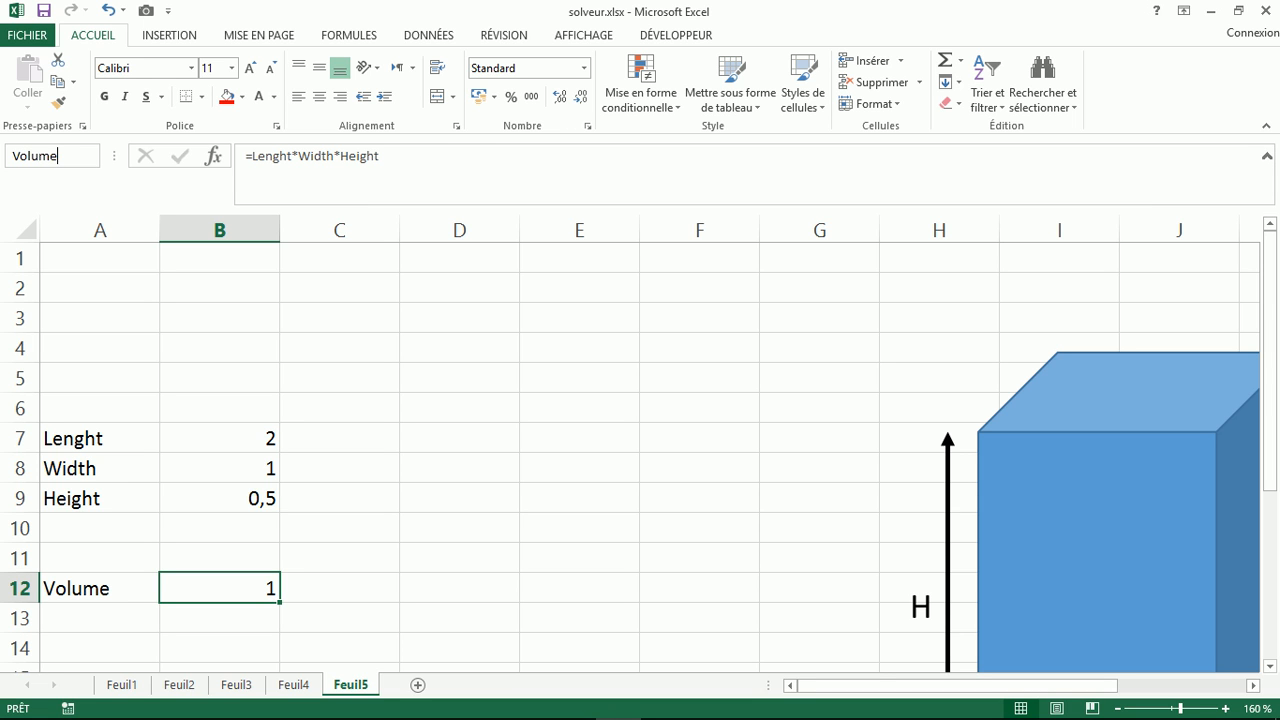
key("Return")
Step: Enter the label Surface in cell A14 below the Volume row
left_click(99, 648)
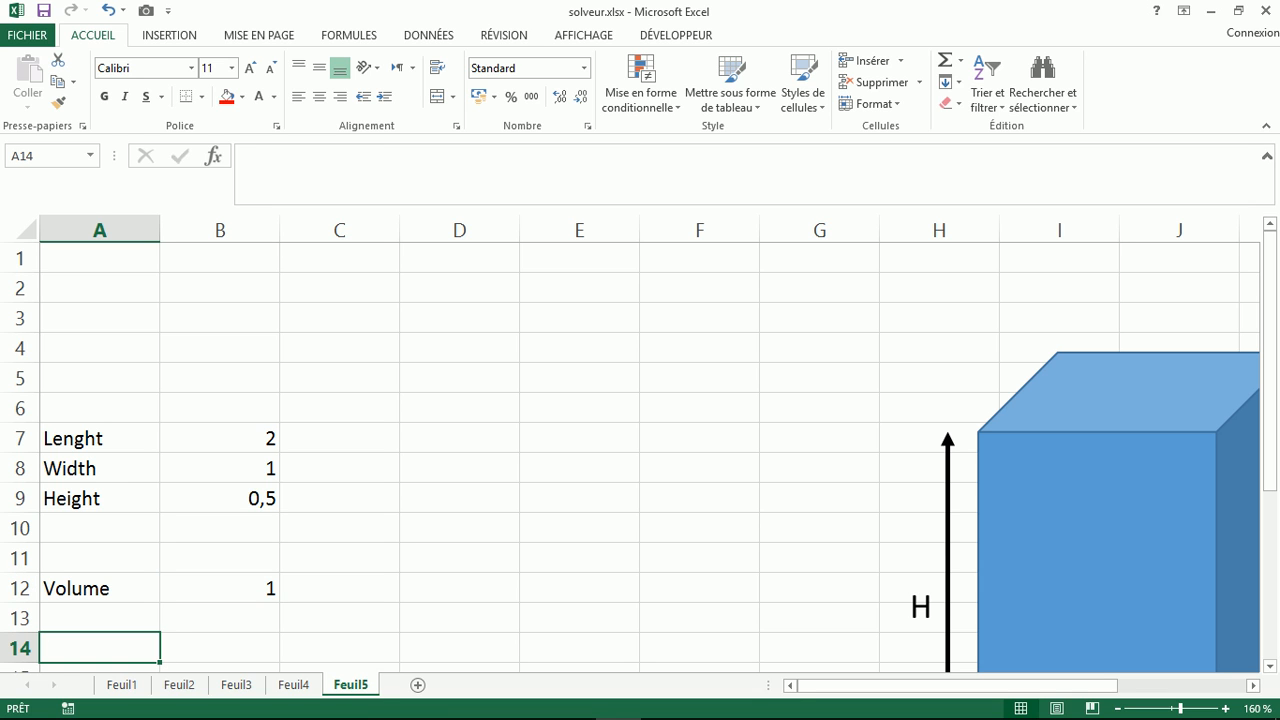
type("Surface")
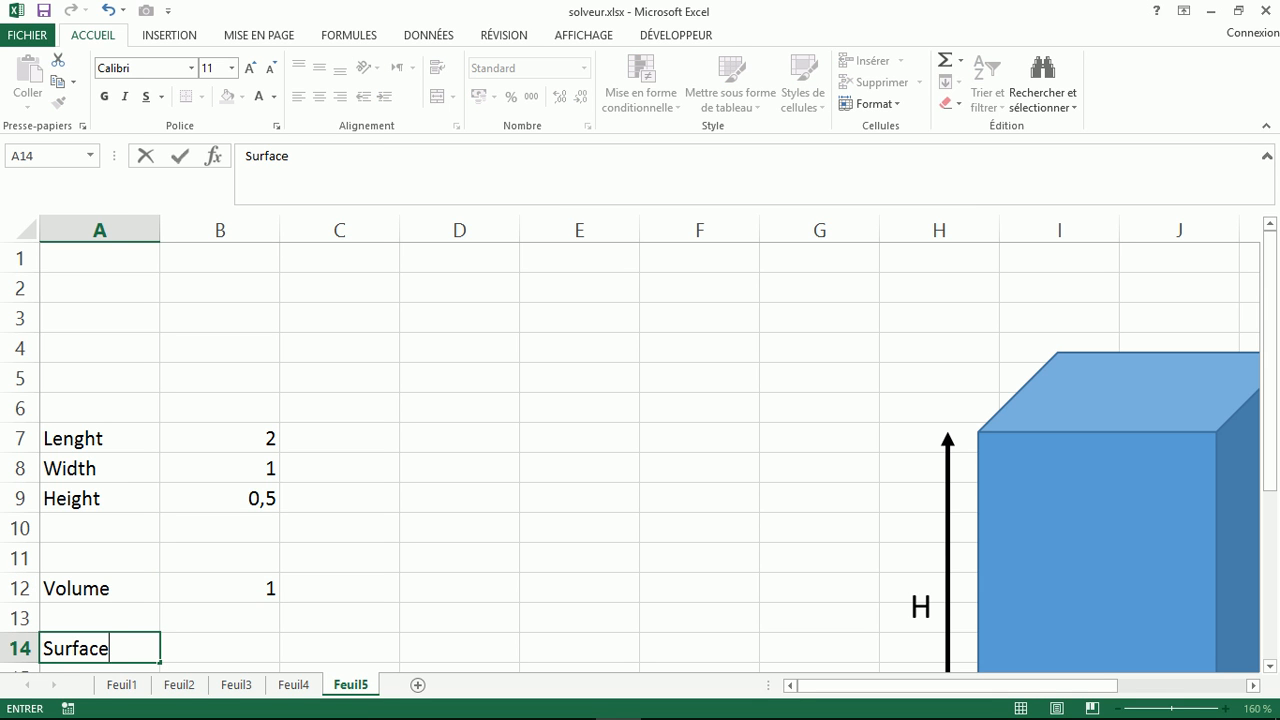
key("Tab")
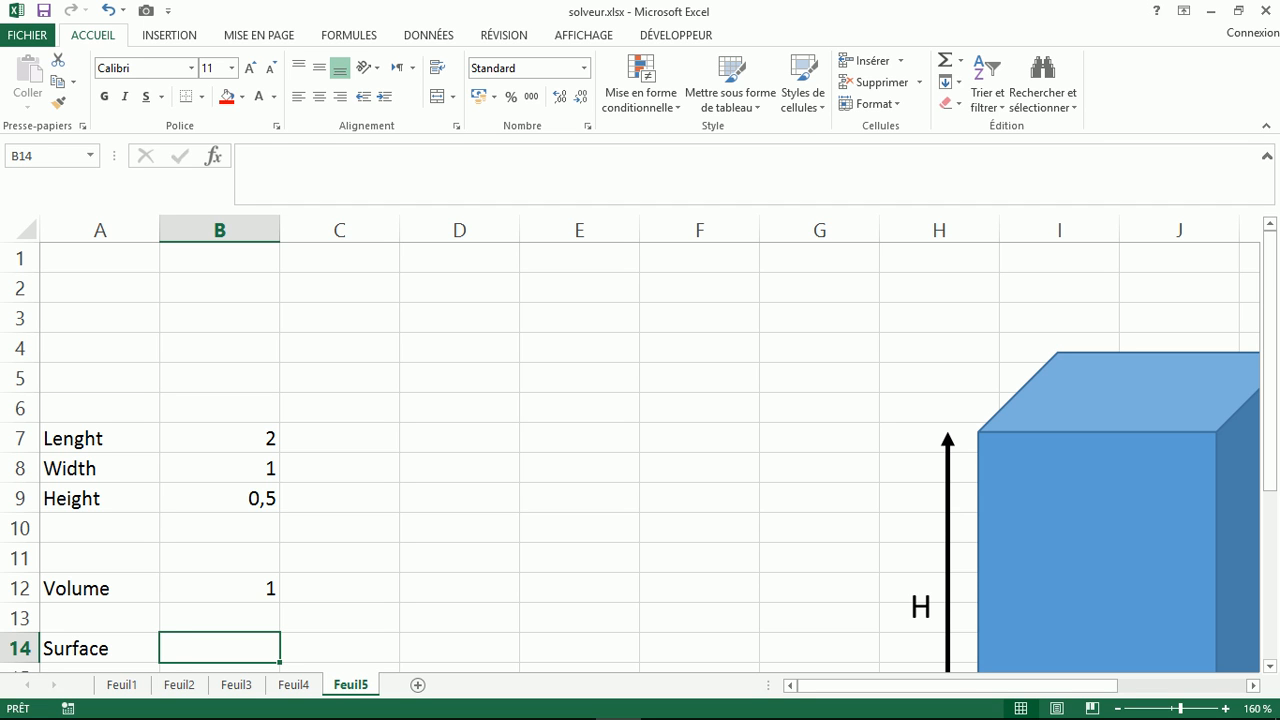
Step: Enter the surface formula =2*(Lenght*Width+Lenght*Height+Width*Height) in cell B14 using the named cells
type("=2*")
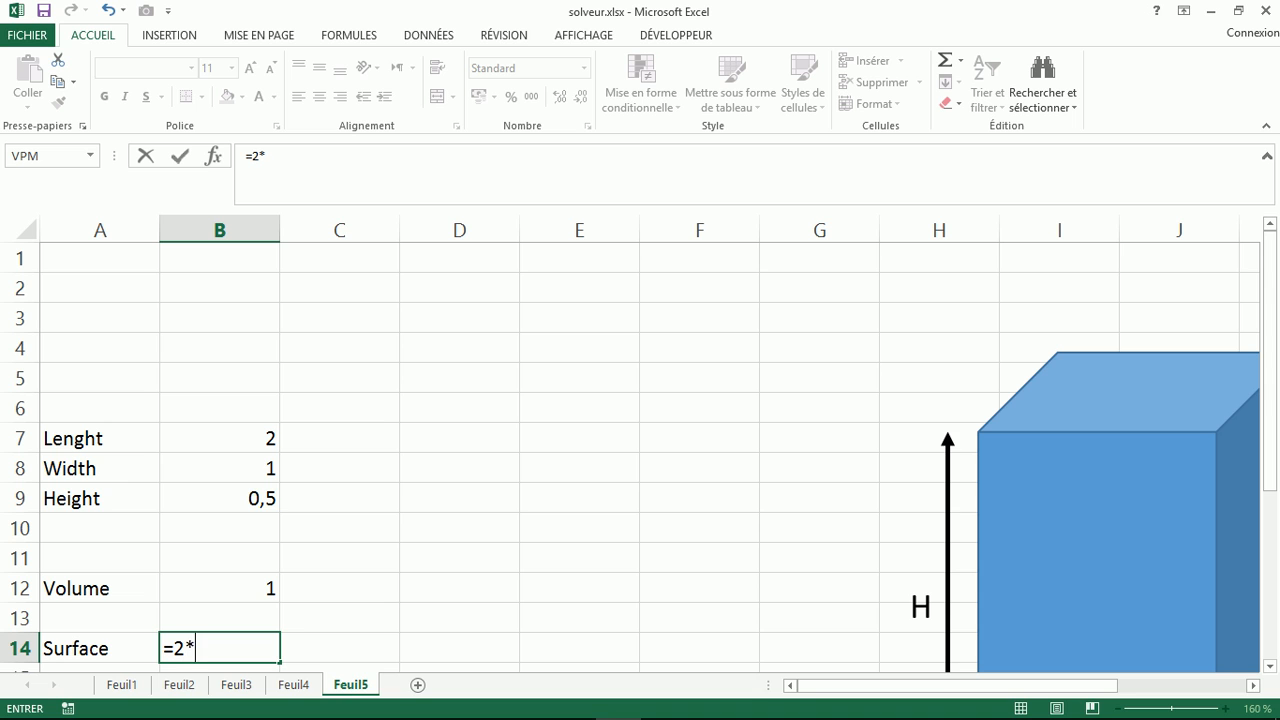
type("(")
type("len")
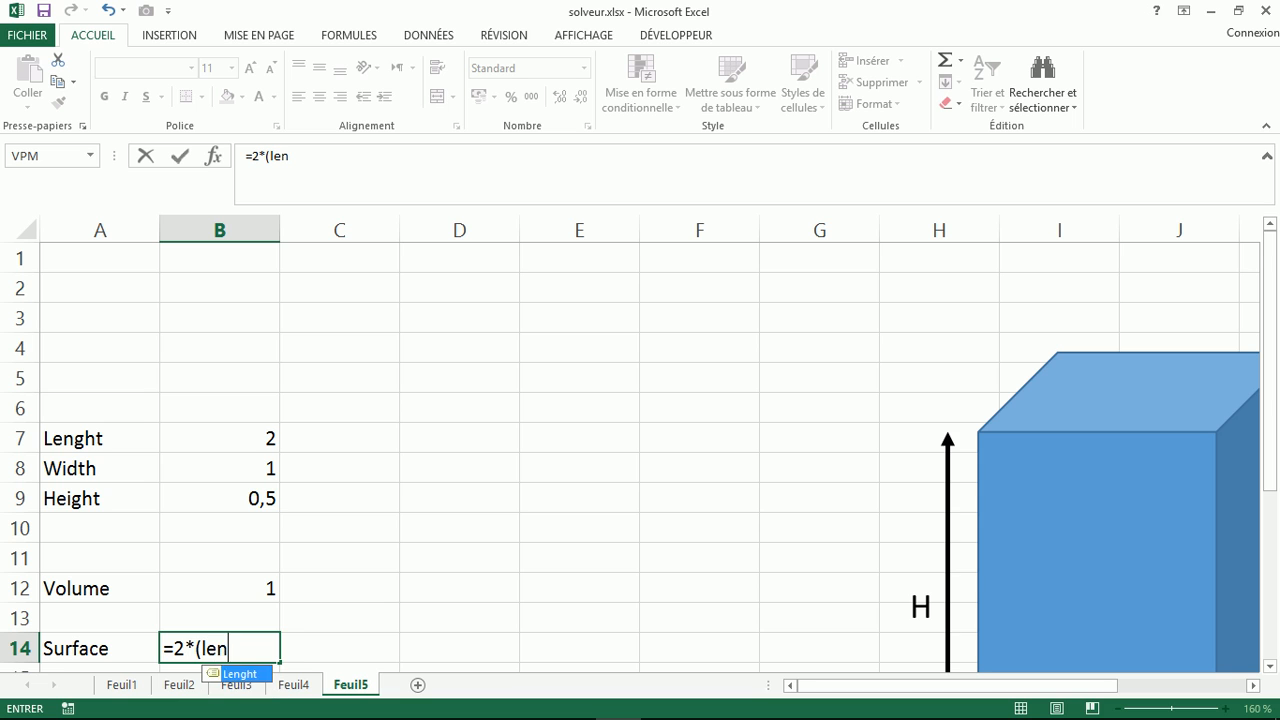
key("Tab")
type("*")
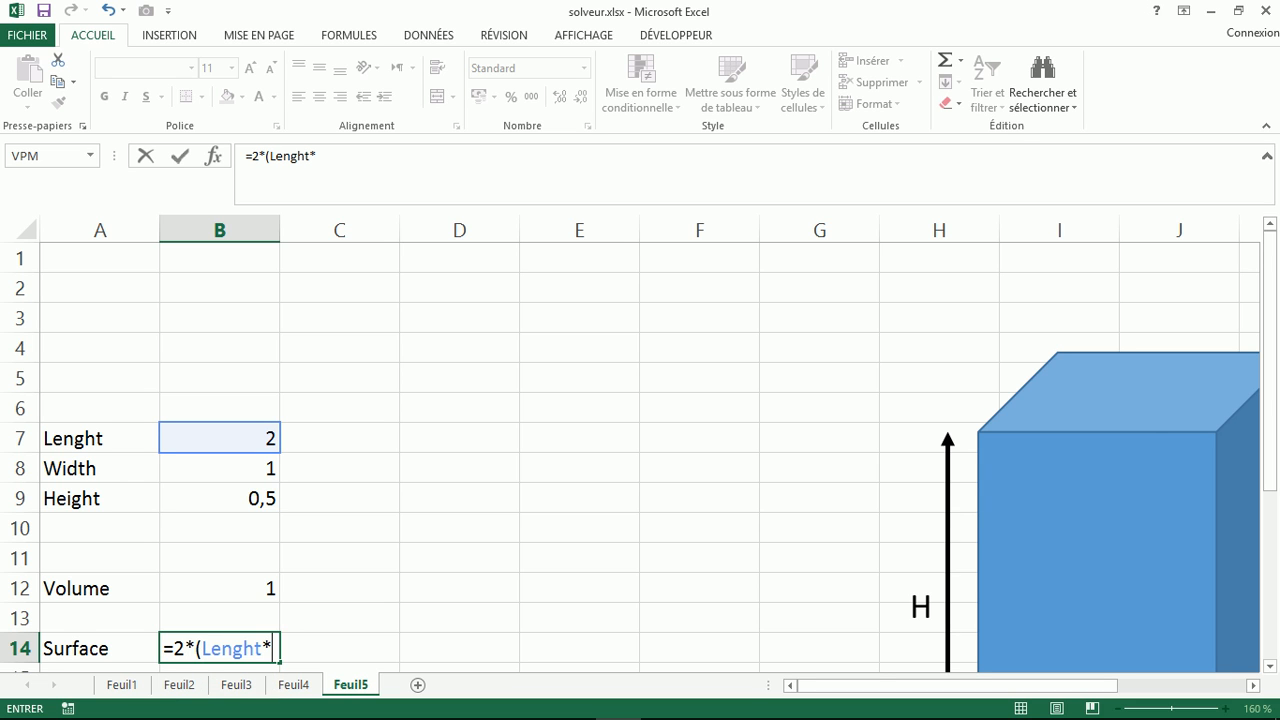
type("wi")
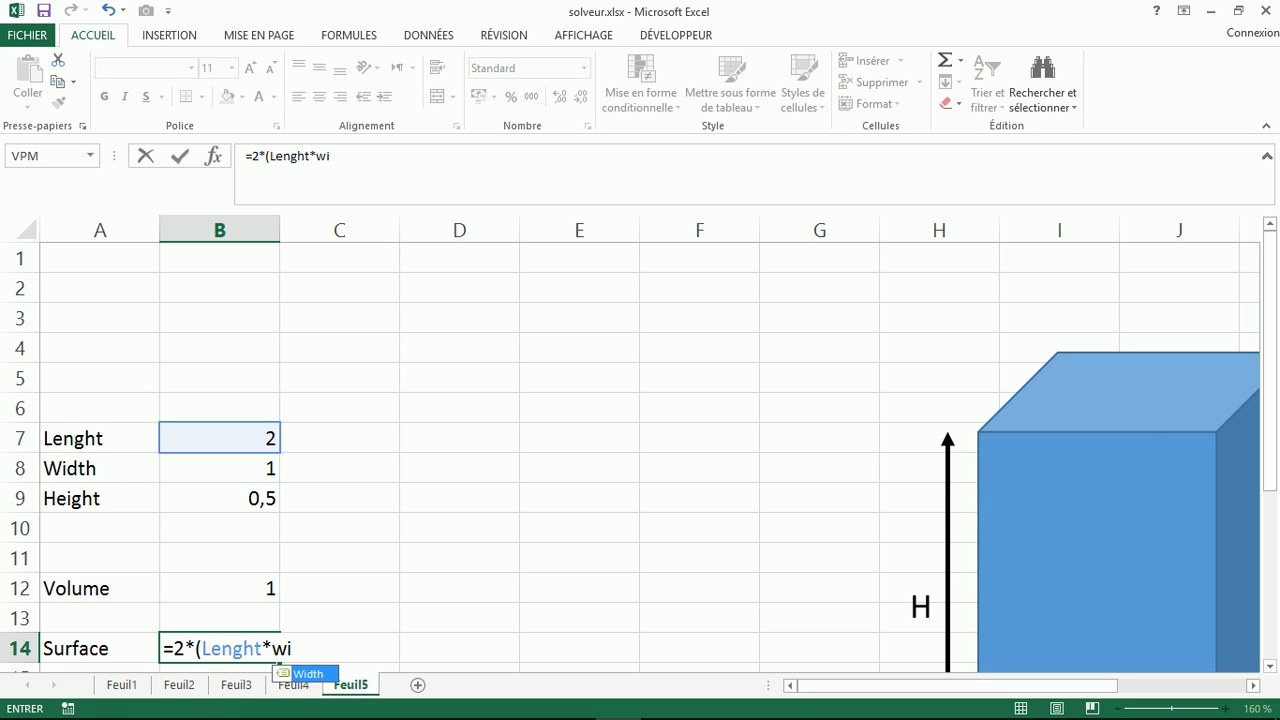
key("Tab")
type("+")
type("leng")
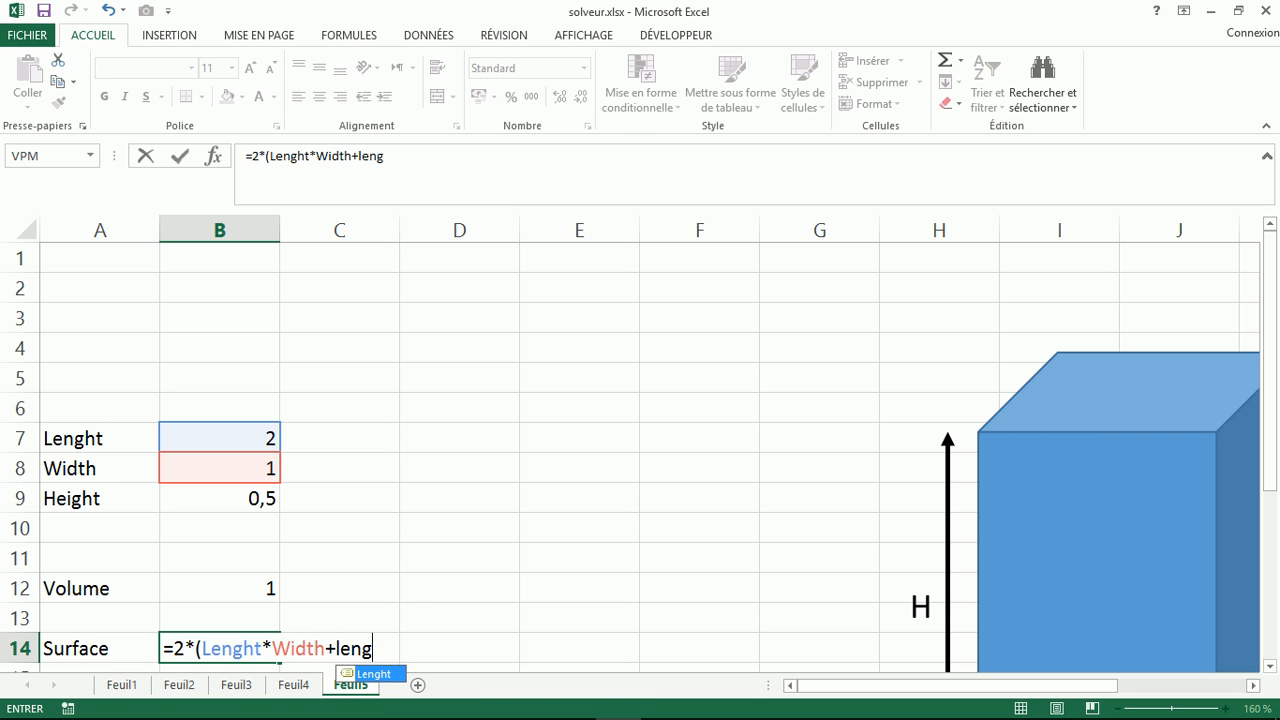
key("Tab")
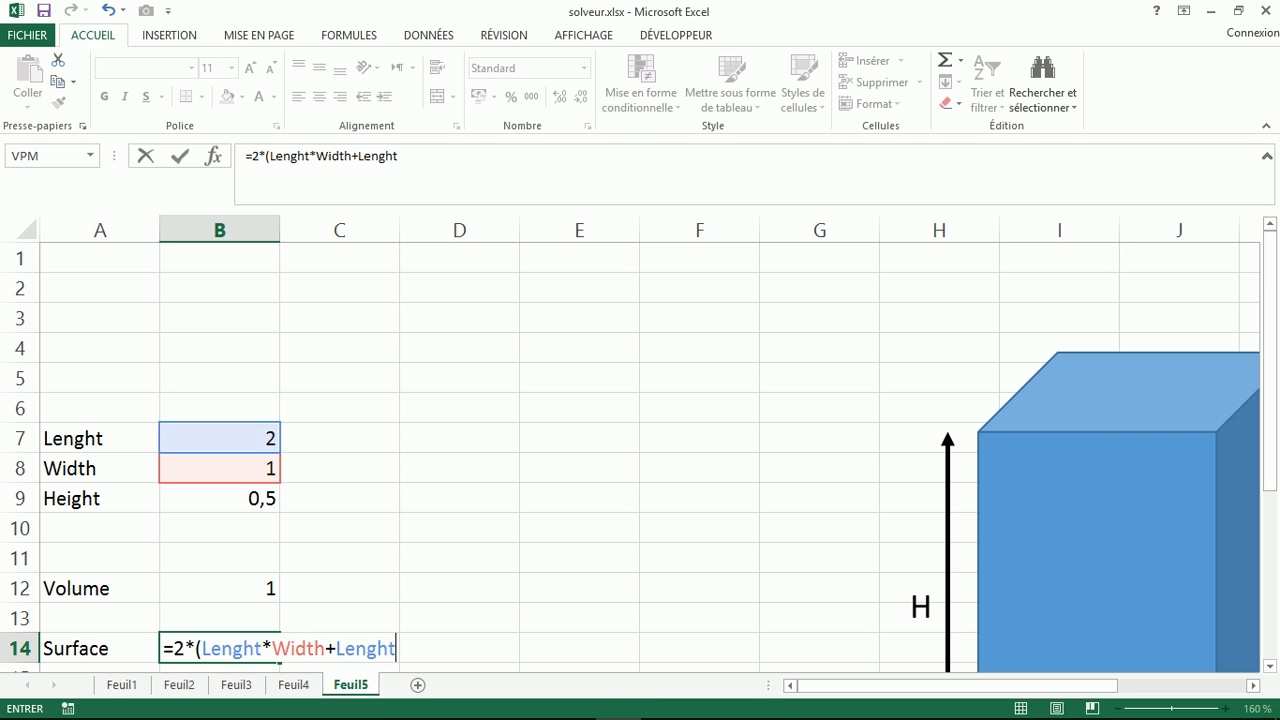
type("*he")
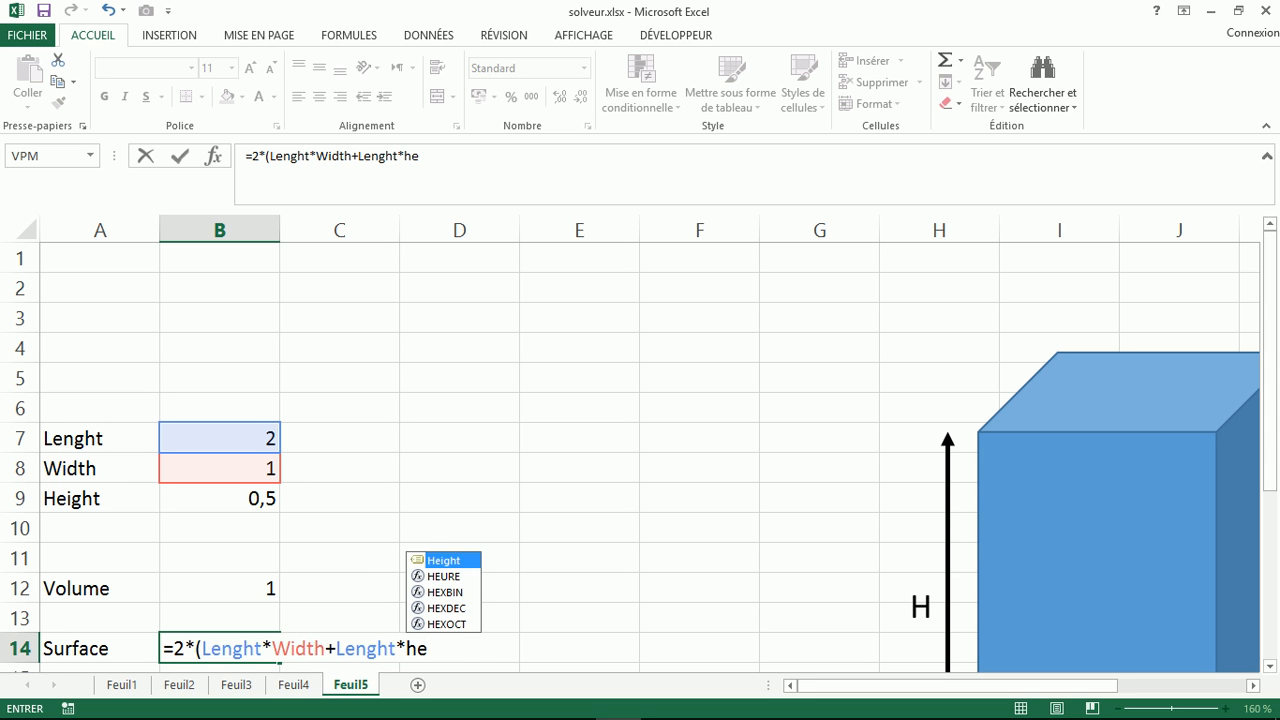
key("Tab")
type("+wit")
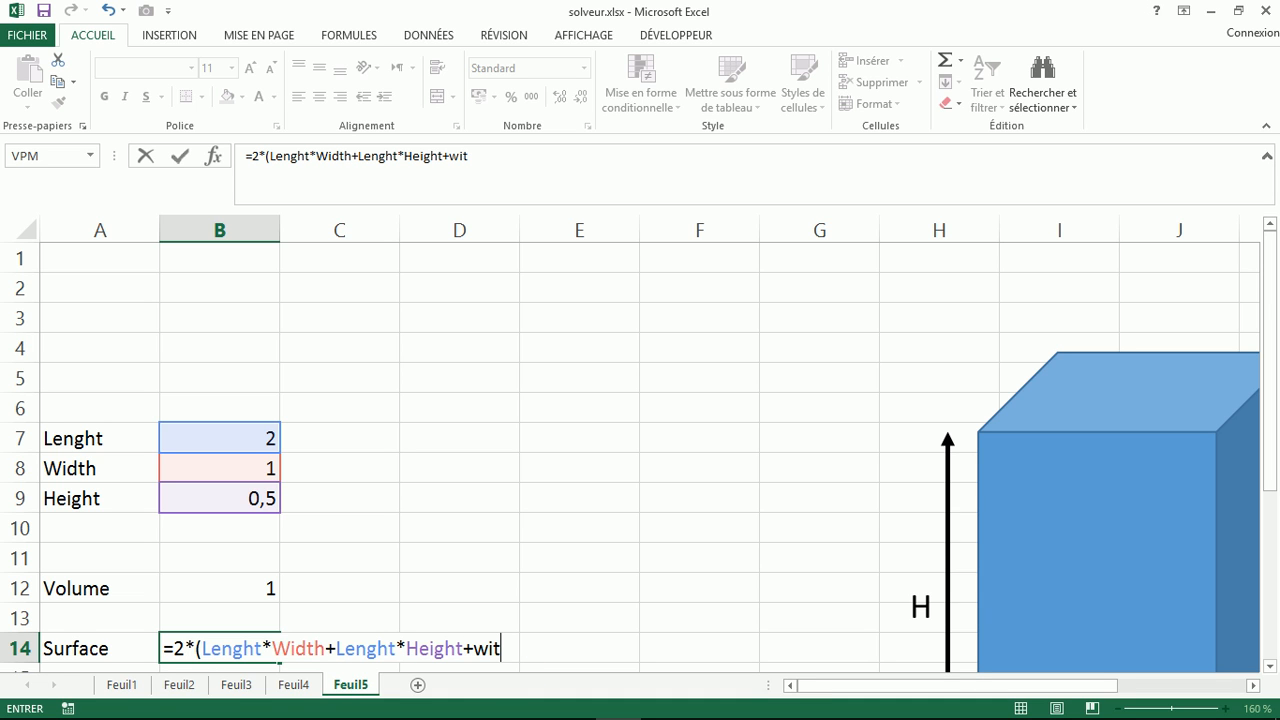
key("BackSpace")
type("dt")
key("Tab")
type("*")
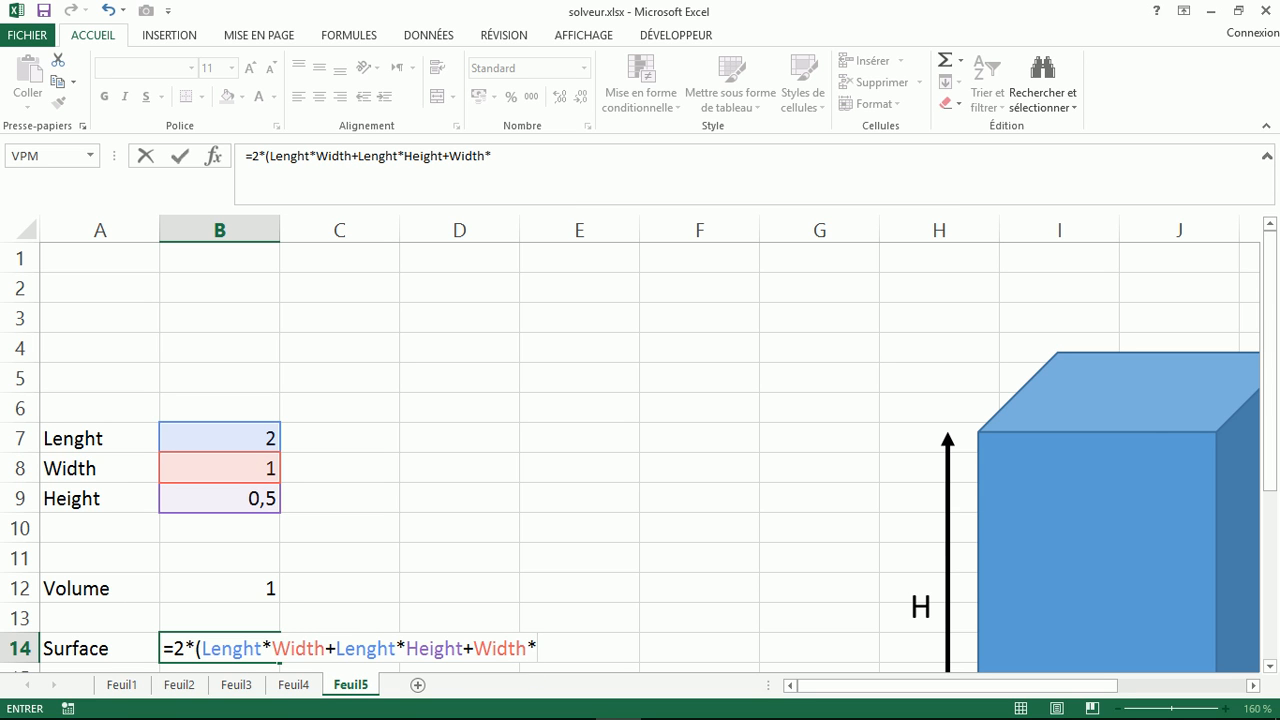
type("he")
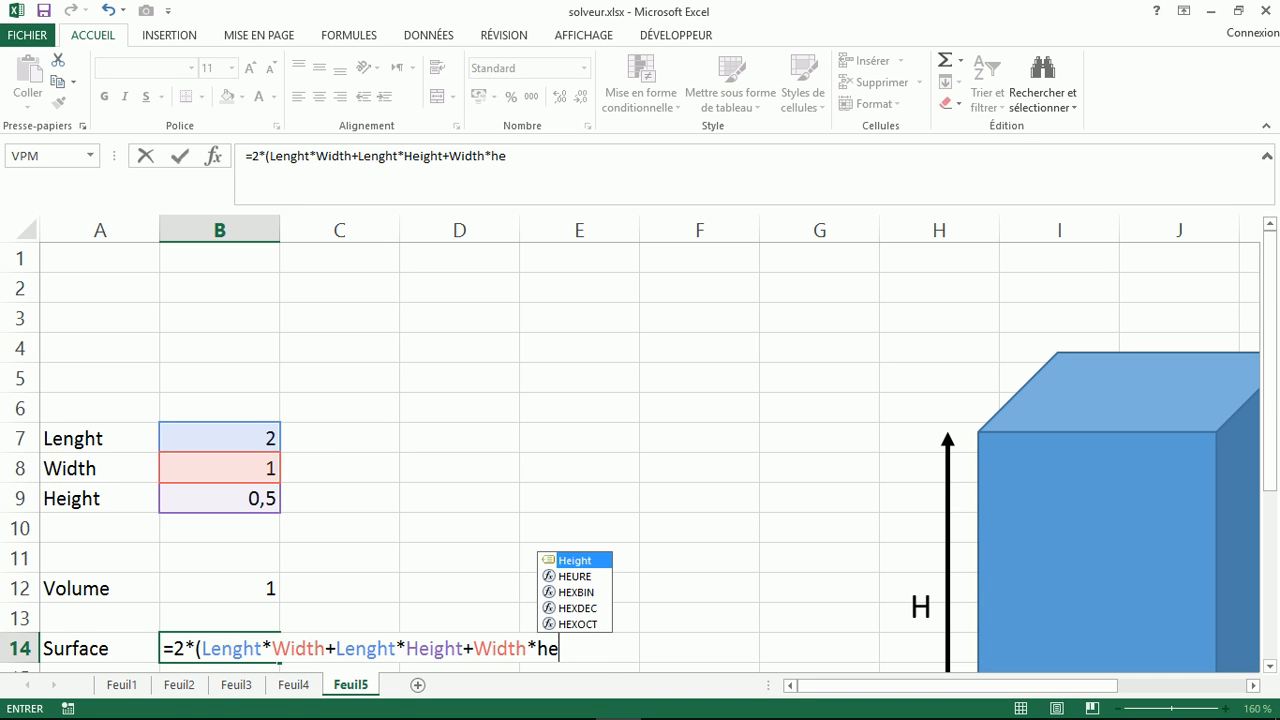
type("i")
key("Tab")
type(")")
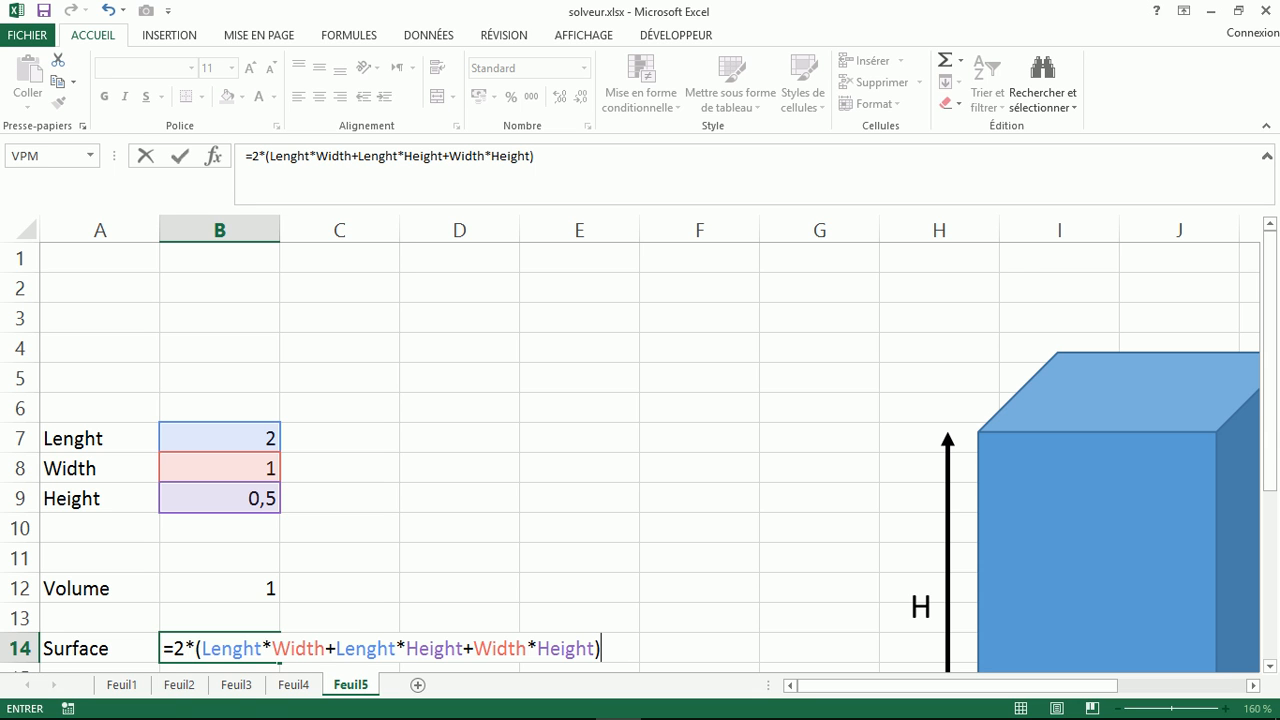
key("Return")
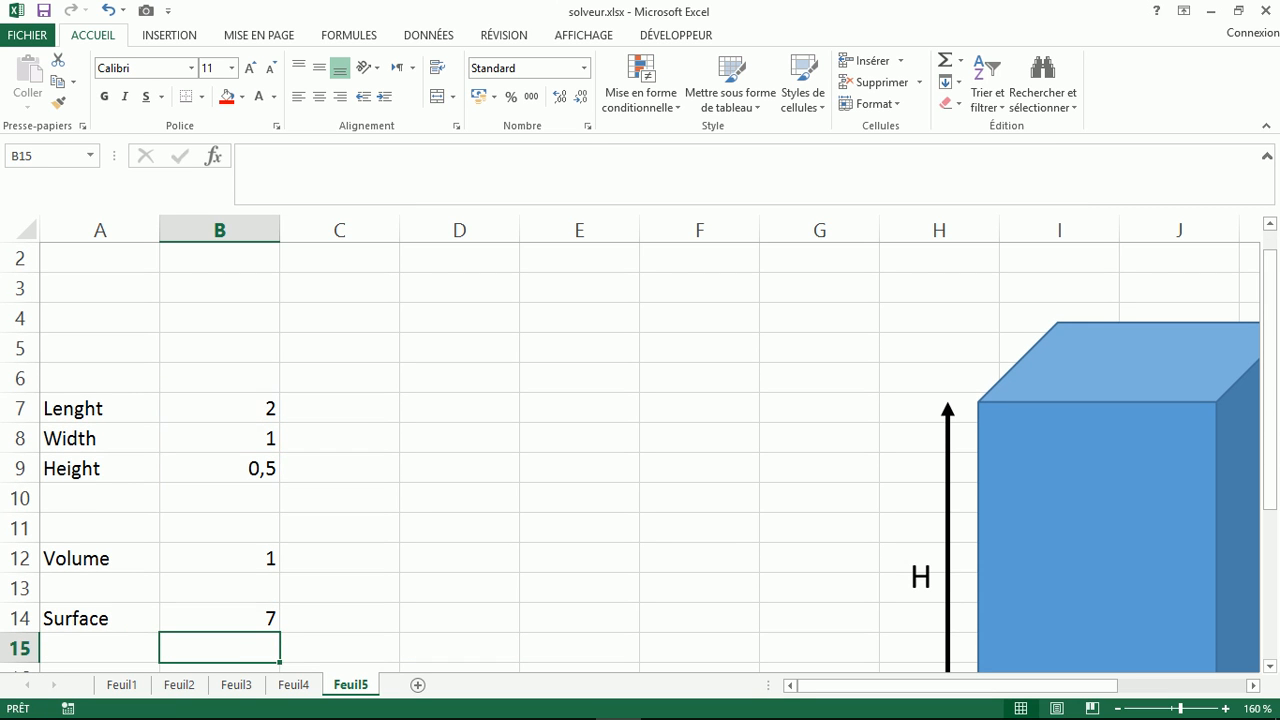
Step: Review the surface and volume formulas and set the Height value in cell B9 to 1
left_click(219, 618)
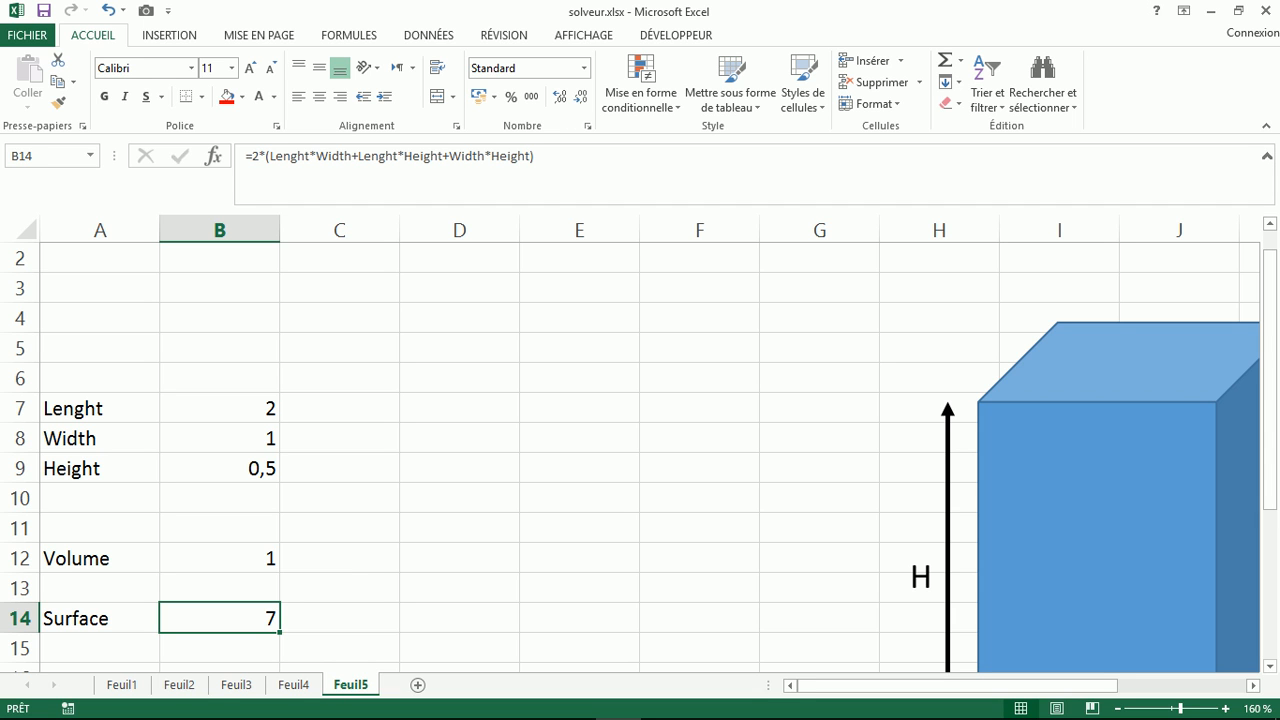
left_click(219, 558)
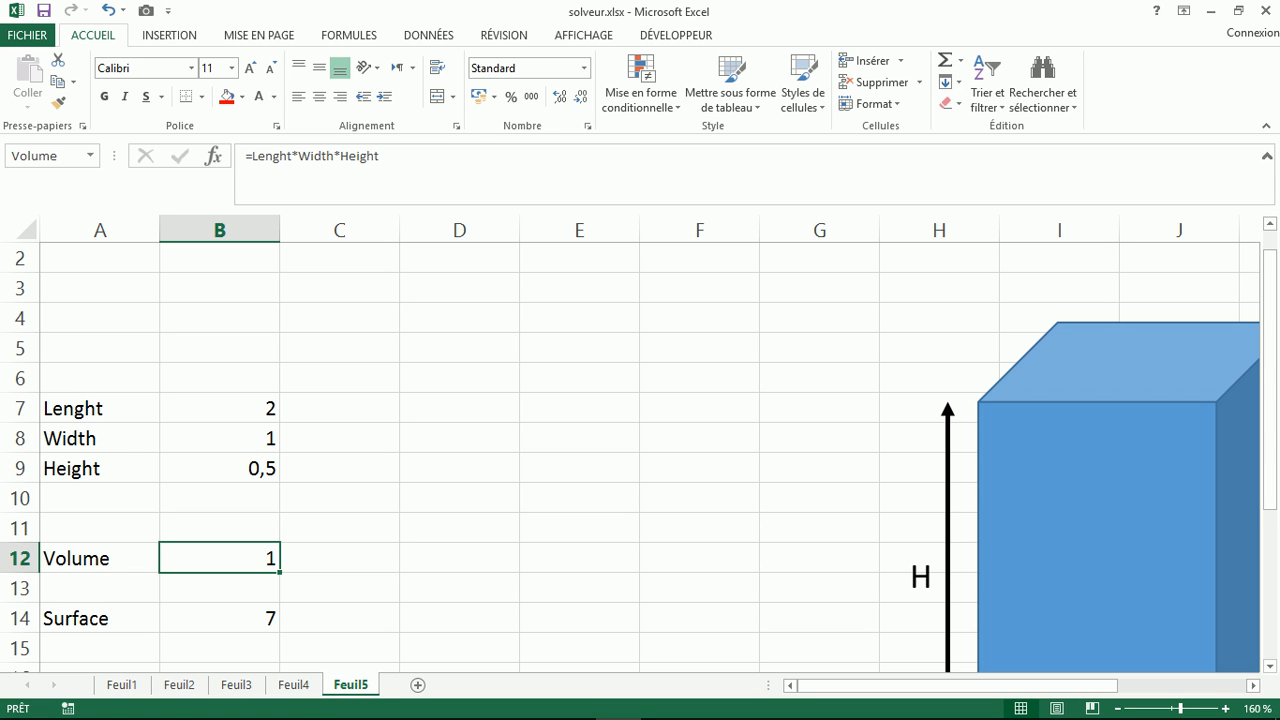
left_click(219, 468)
type("1")
key("Return")
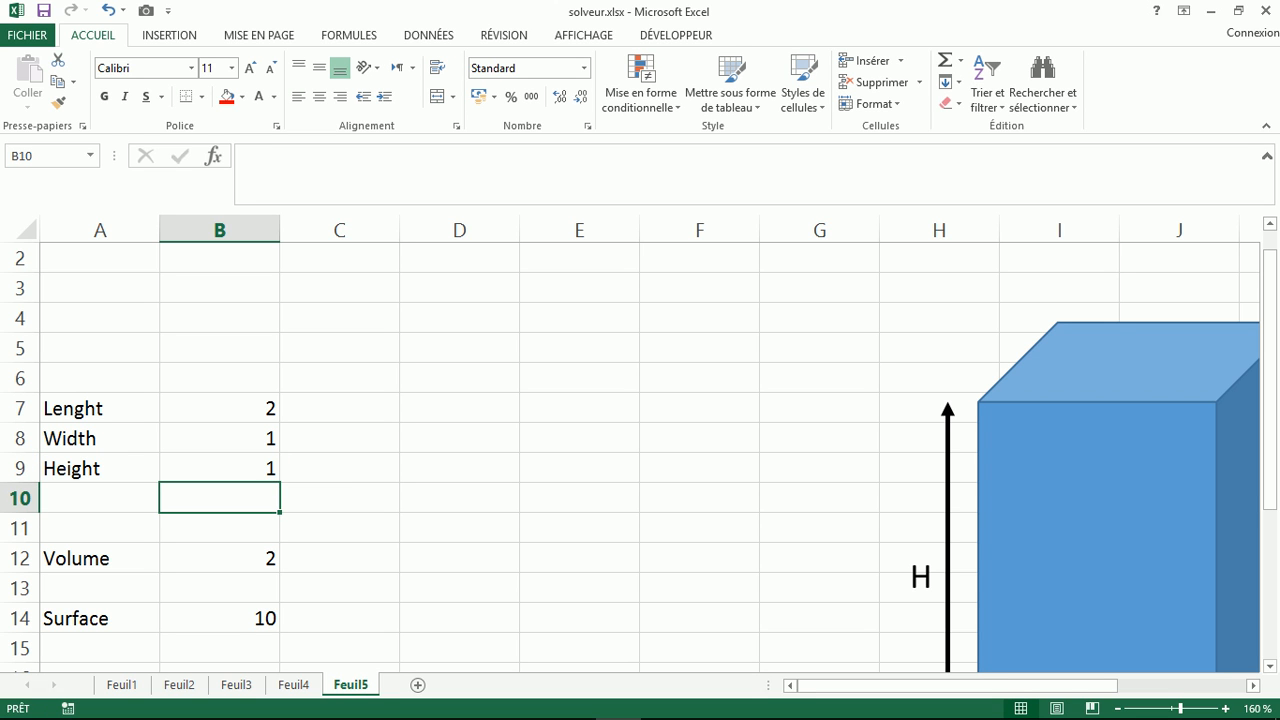
Step: Try to enter the formula =" " in cell C12 beside the volume value
left_click(219, 558)
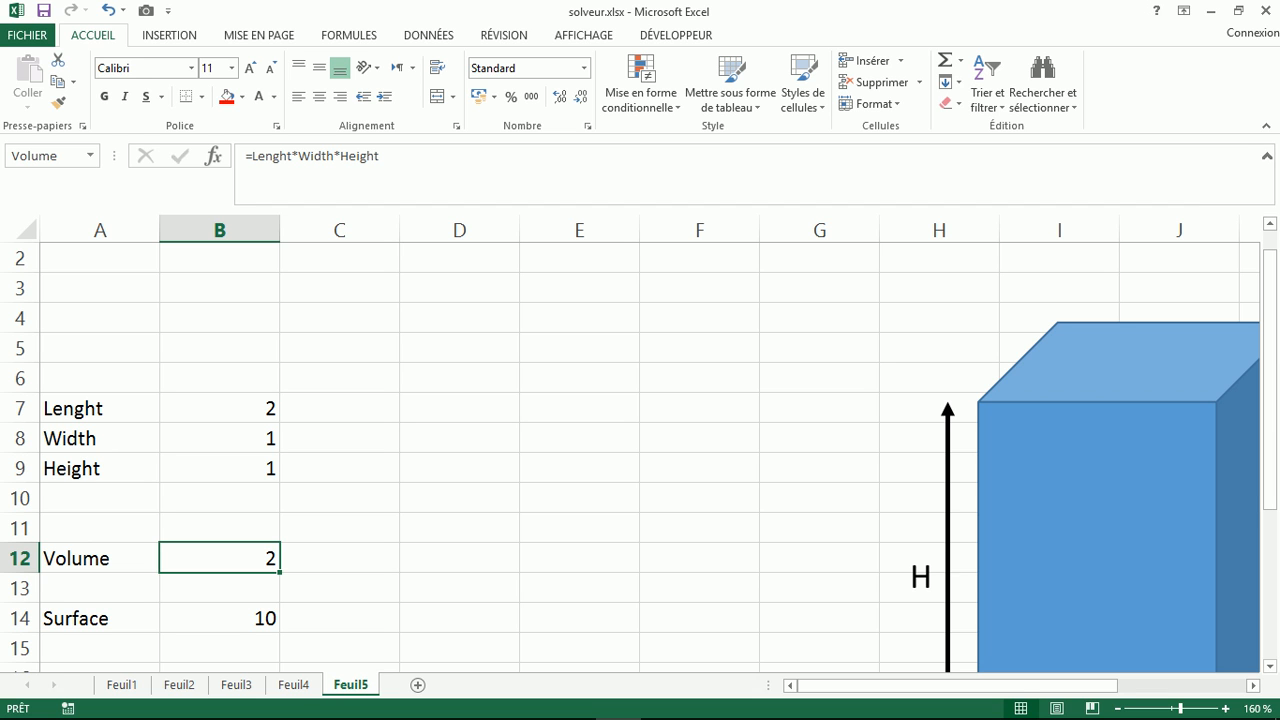
left_click(339, 558)
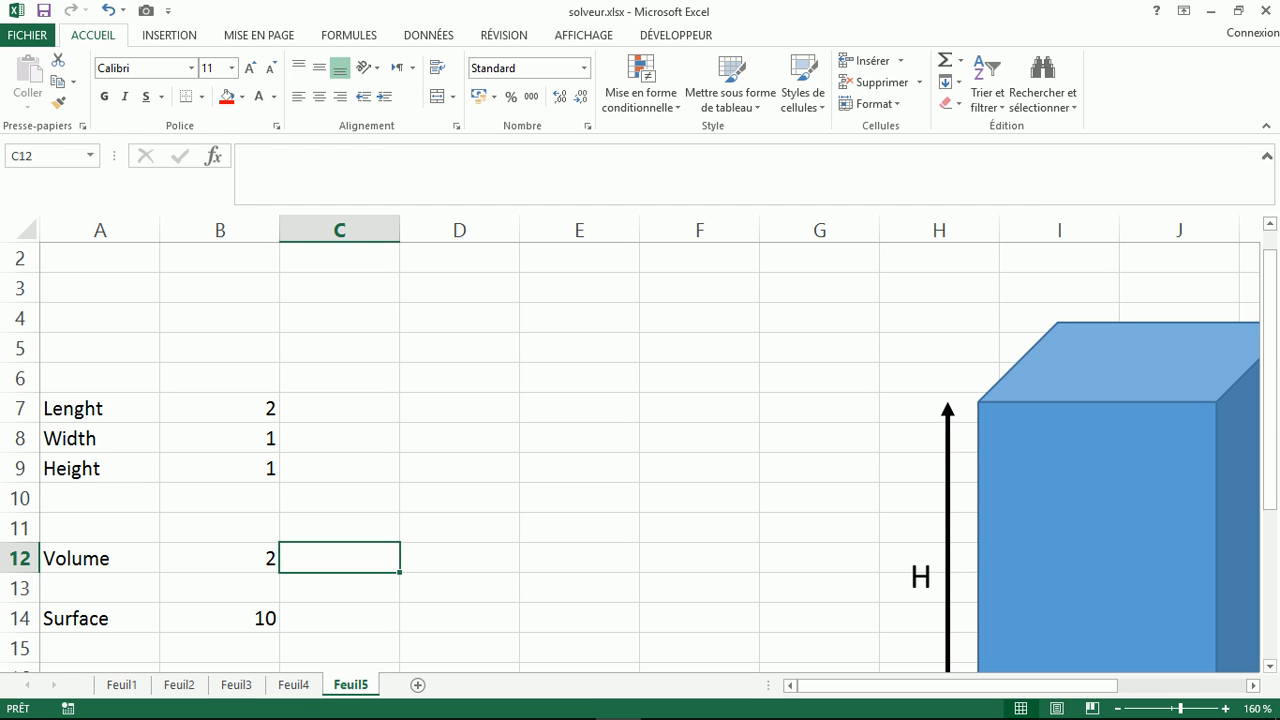
type("=")
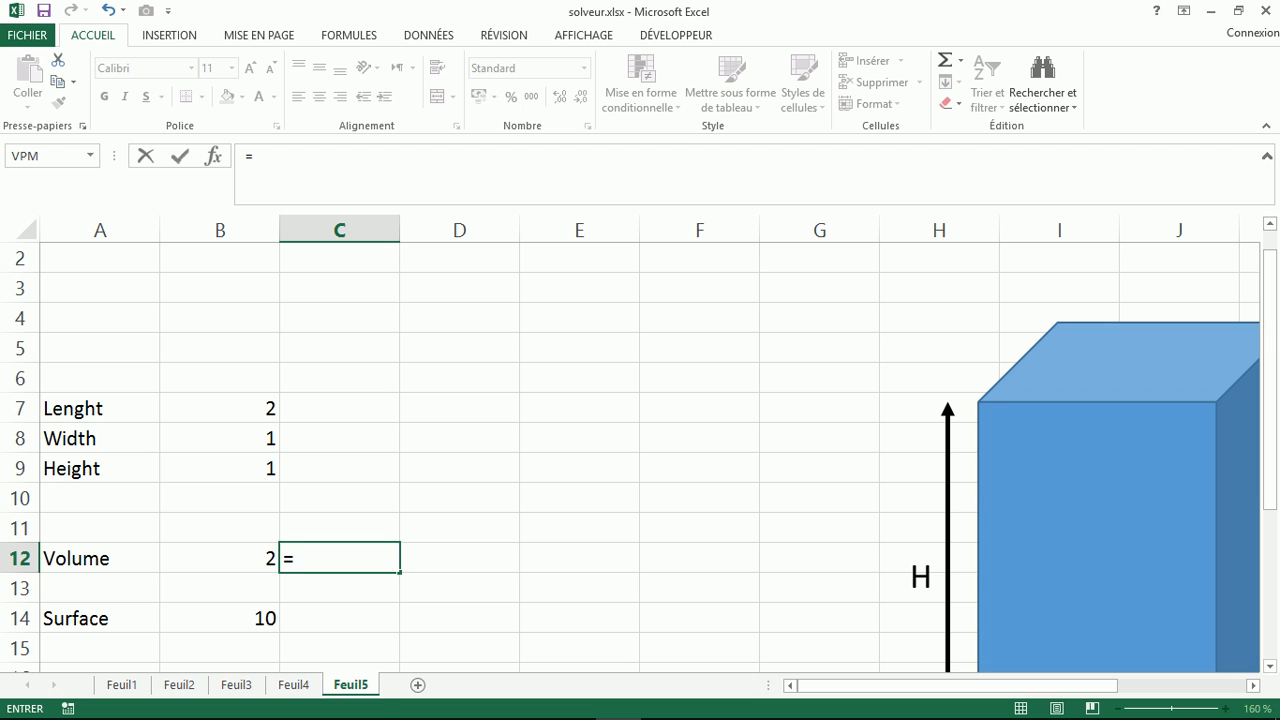
key("Right")
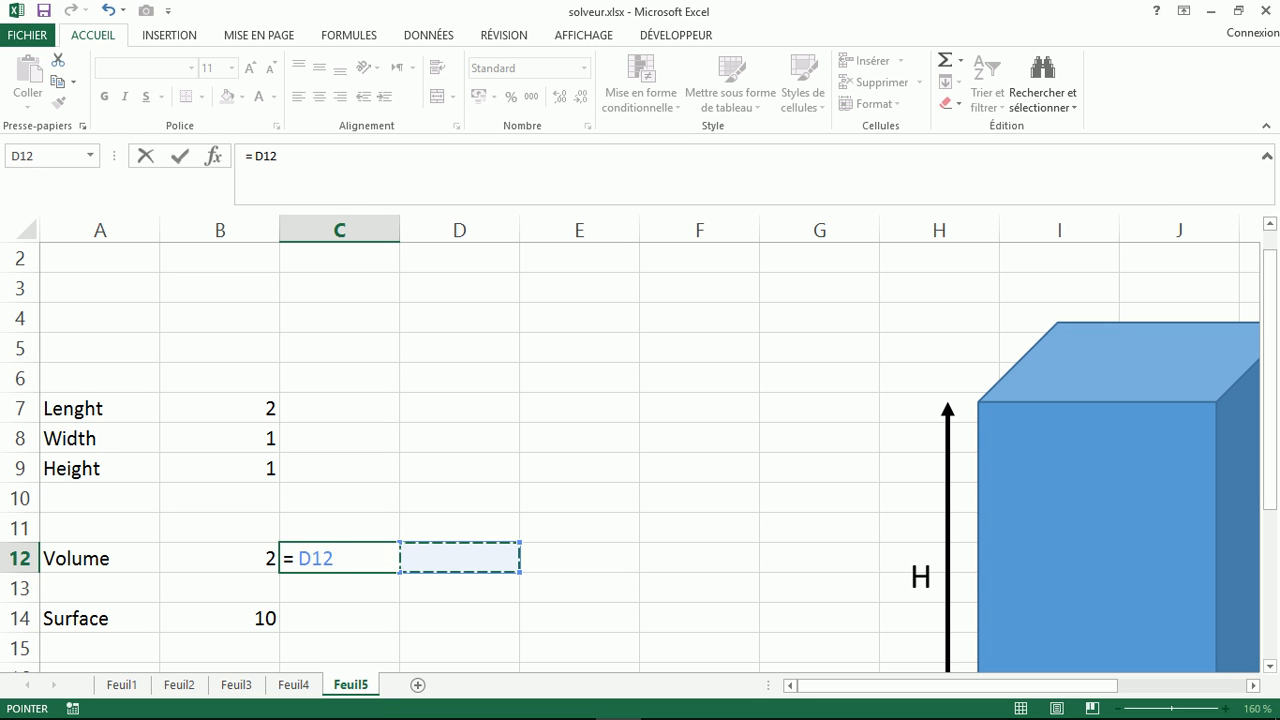
key("BackSpace")
key("BackSpace")
key("BackSpace")
type("\"\"\"")
key("BackSpace")
key("BackSpace")
key("BackSpace")
type("\" \"")
key("Return")
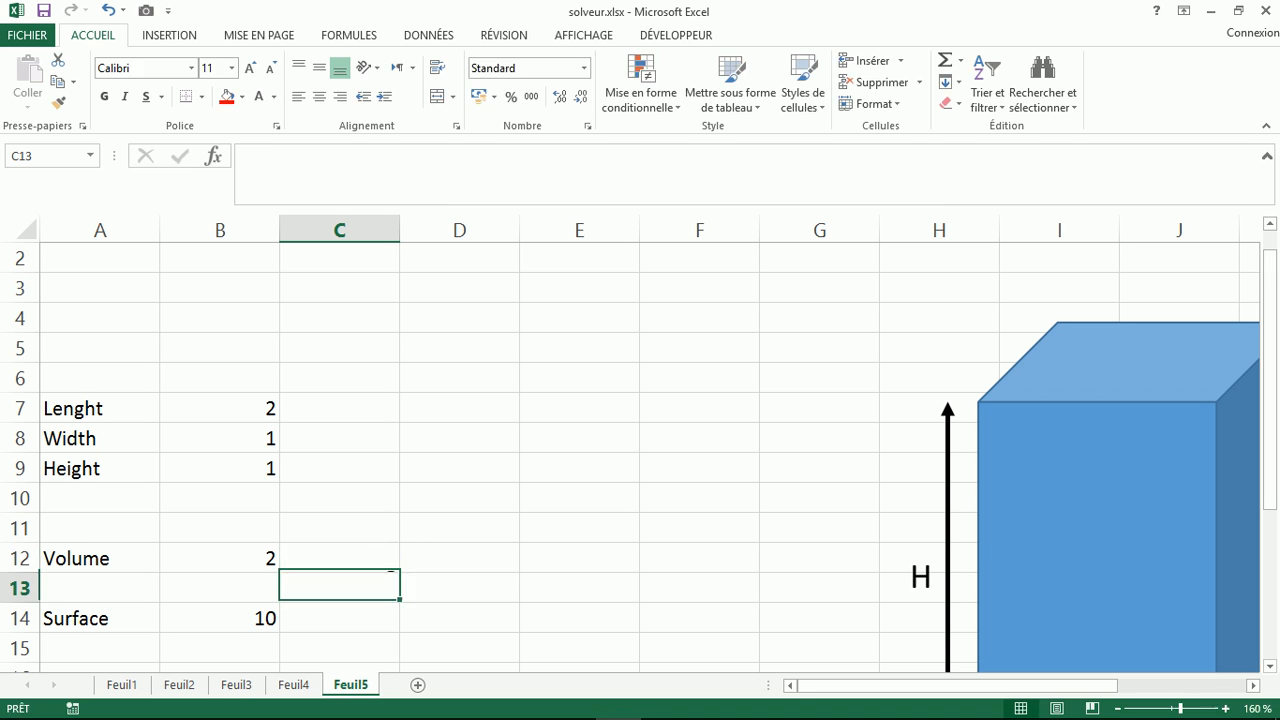
Step: Replace the content of cell C12 with an equals sign in quotation marks, "="
left_click(340, 558)
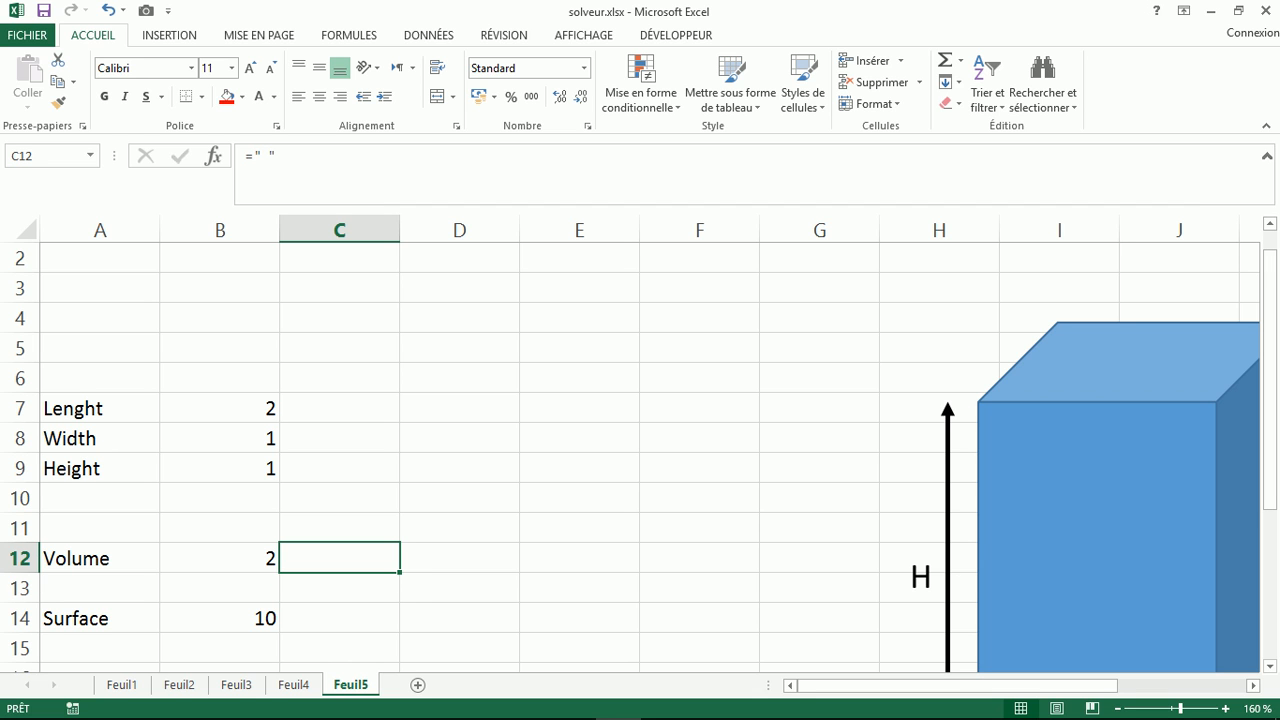
key("BackSpace")
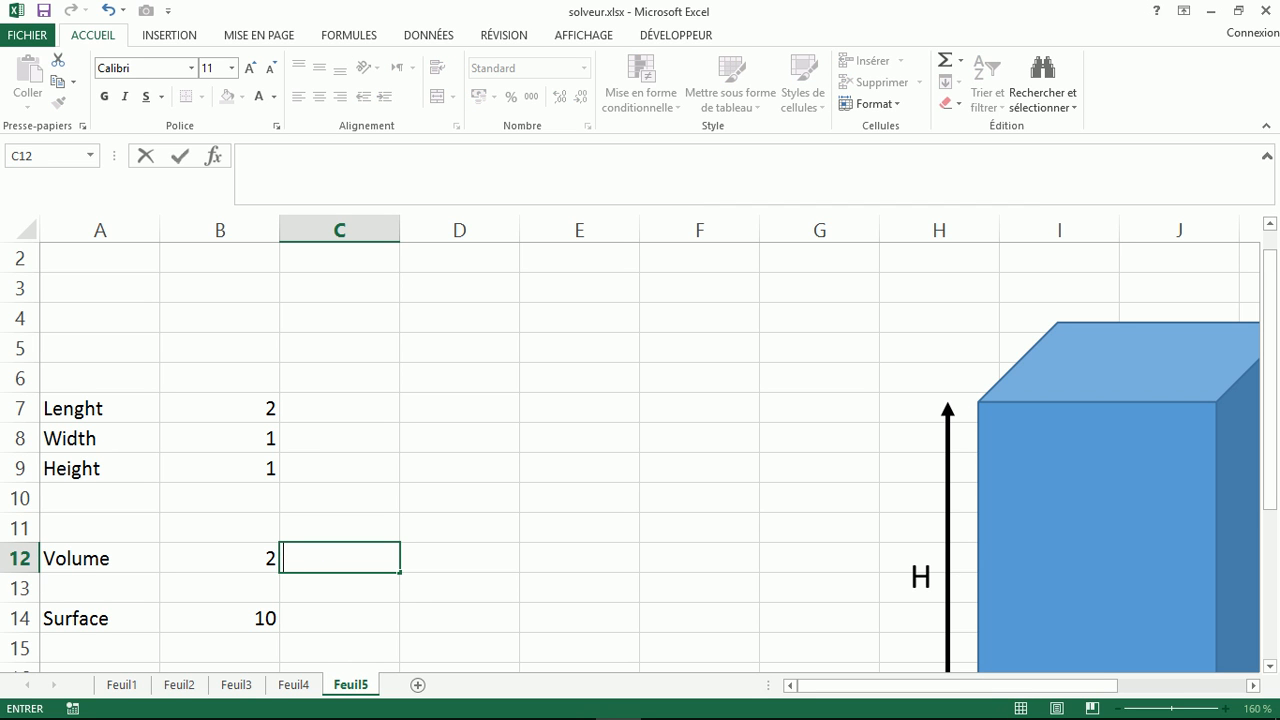
type("\"=\"")
key("Return")
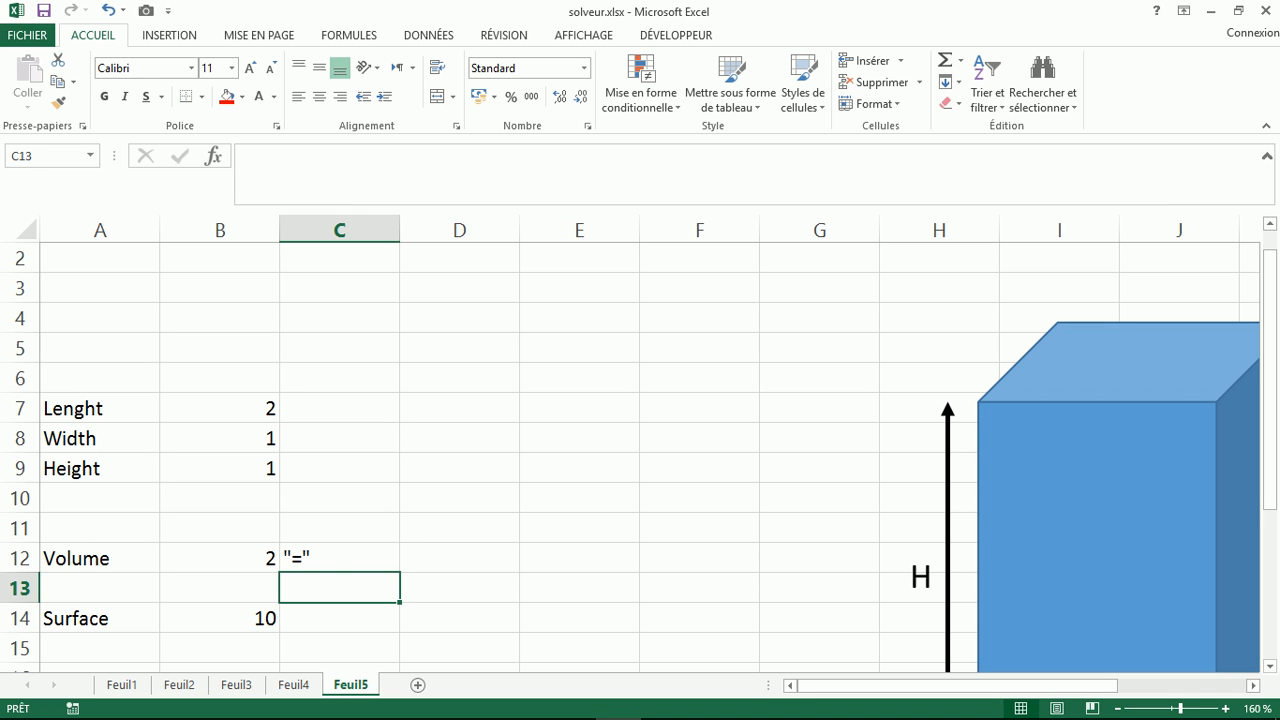
Step: Enter 1 as the required volume in cell D12 and centre the equals sign in cell C12
left_click(459, 558)
type("1")
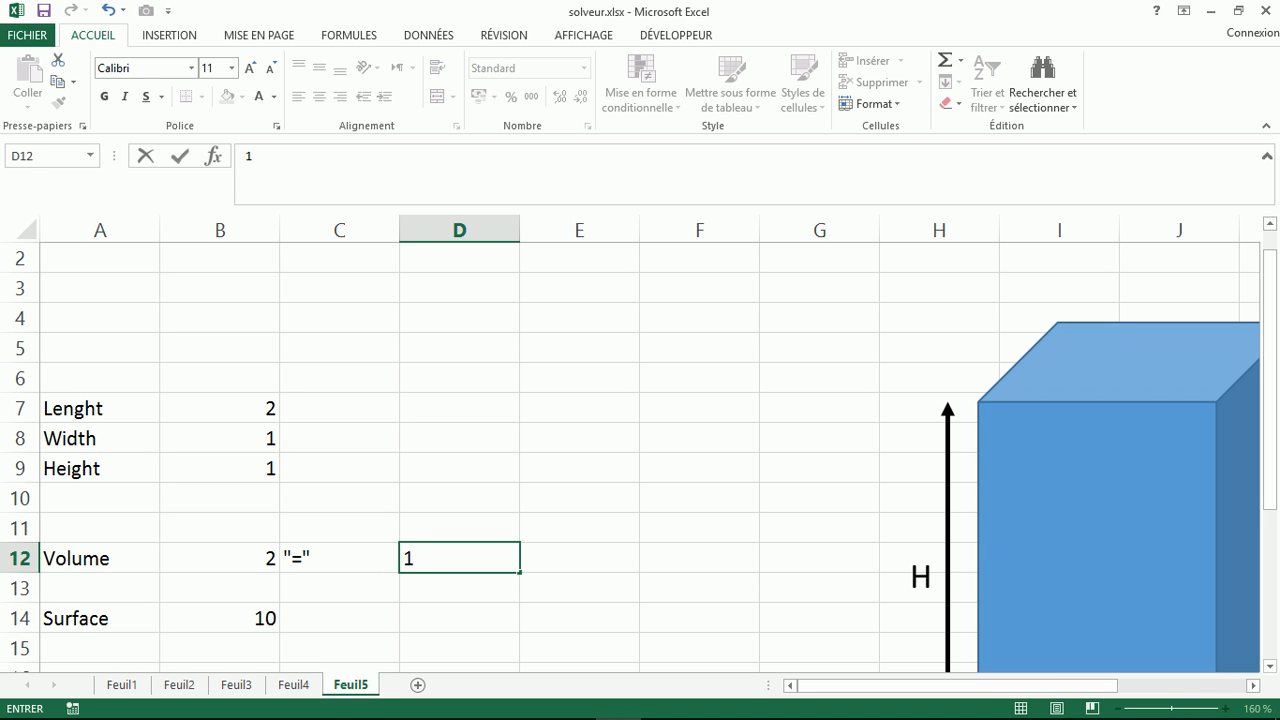
left_click(339, 558)
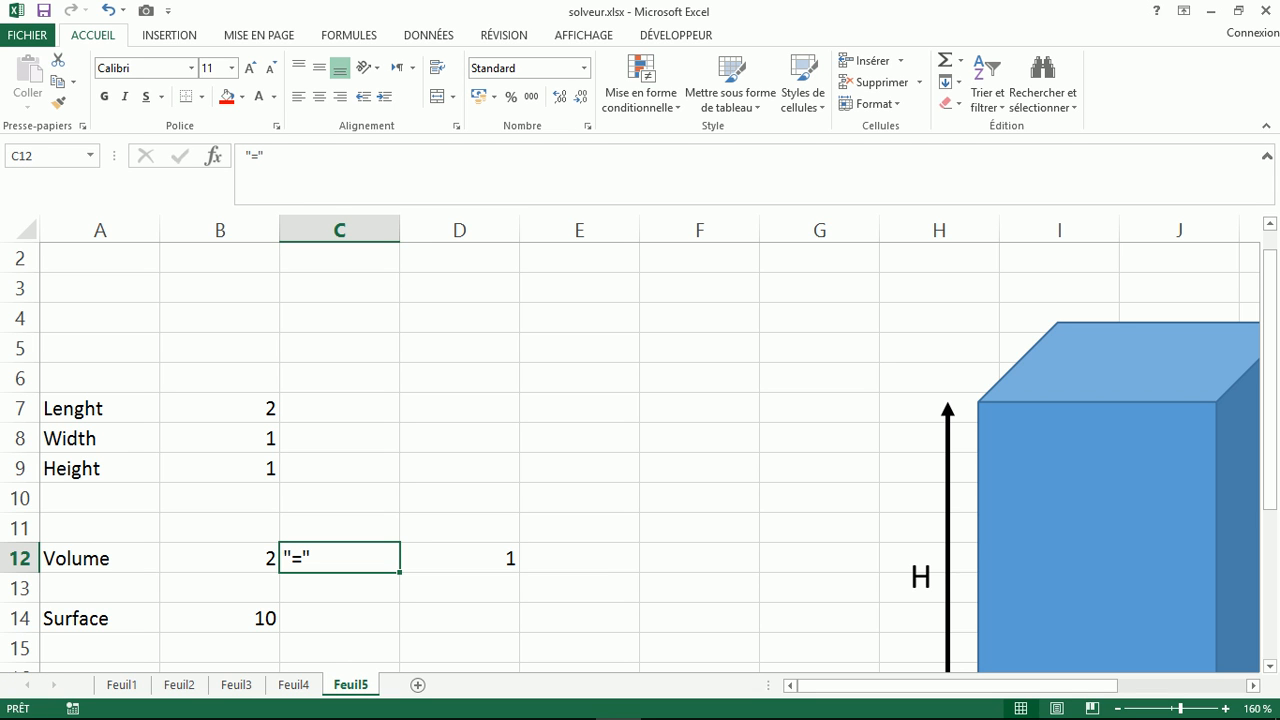
left_click(319, 96)
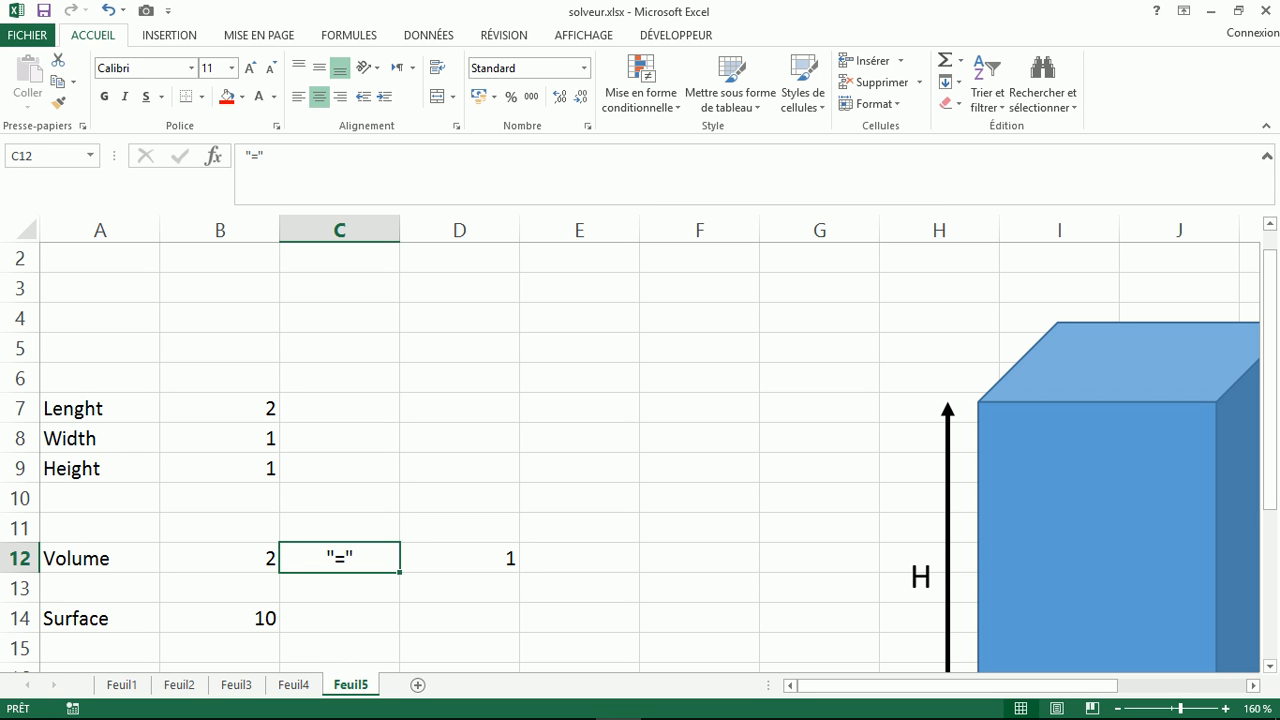
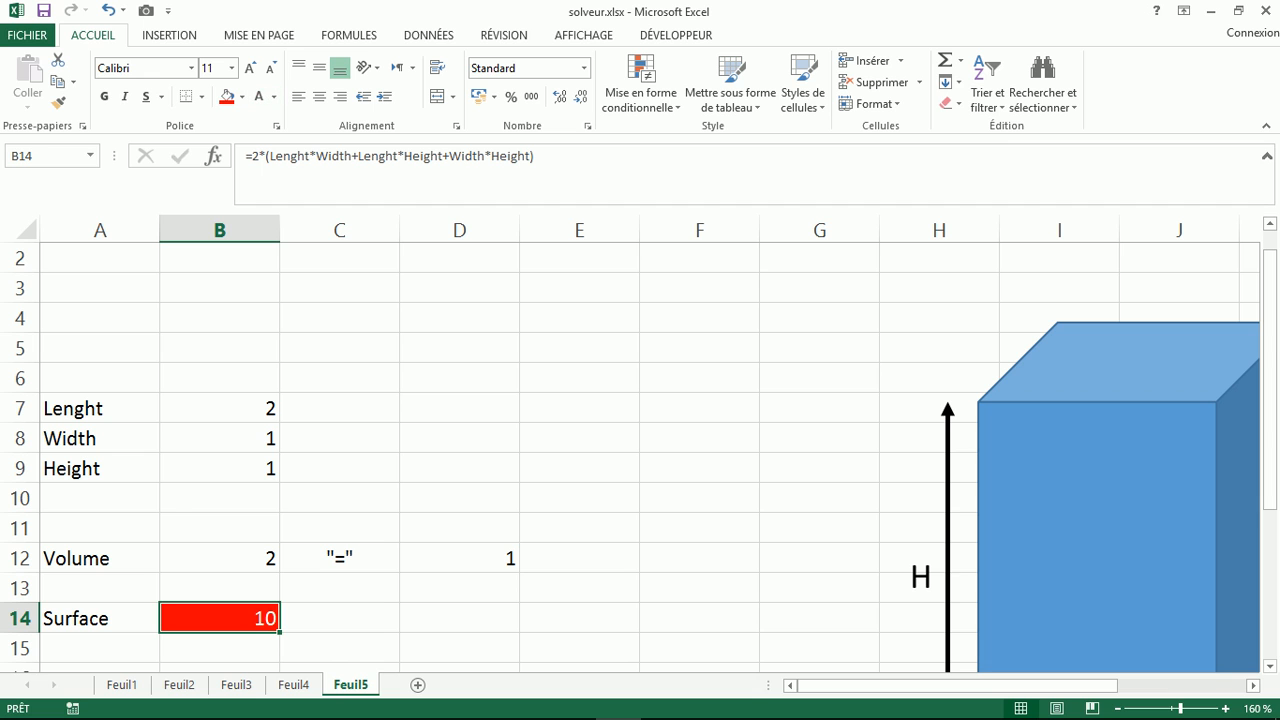
Step: Make the surface value in B14 bold and format the dimension cells B7:B9 with green fill and white text at size 14
left_click(104, 96)
left_click_drag(220, 408, 220, 468)
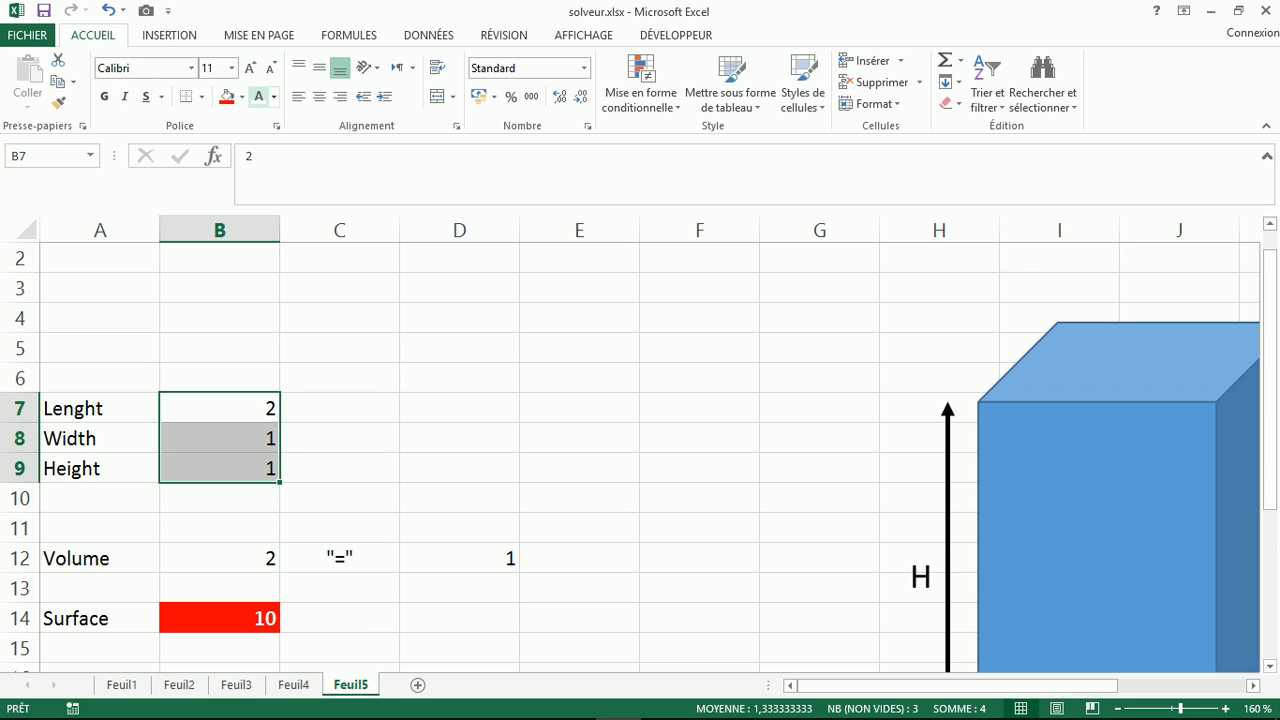
left_click(242, 97)
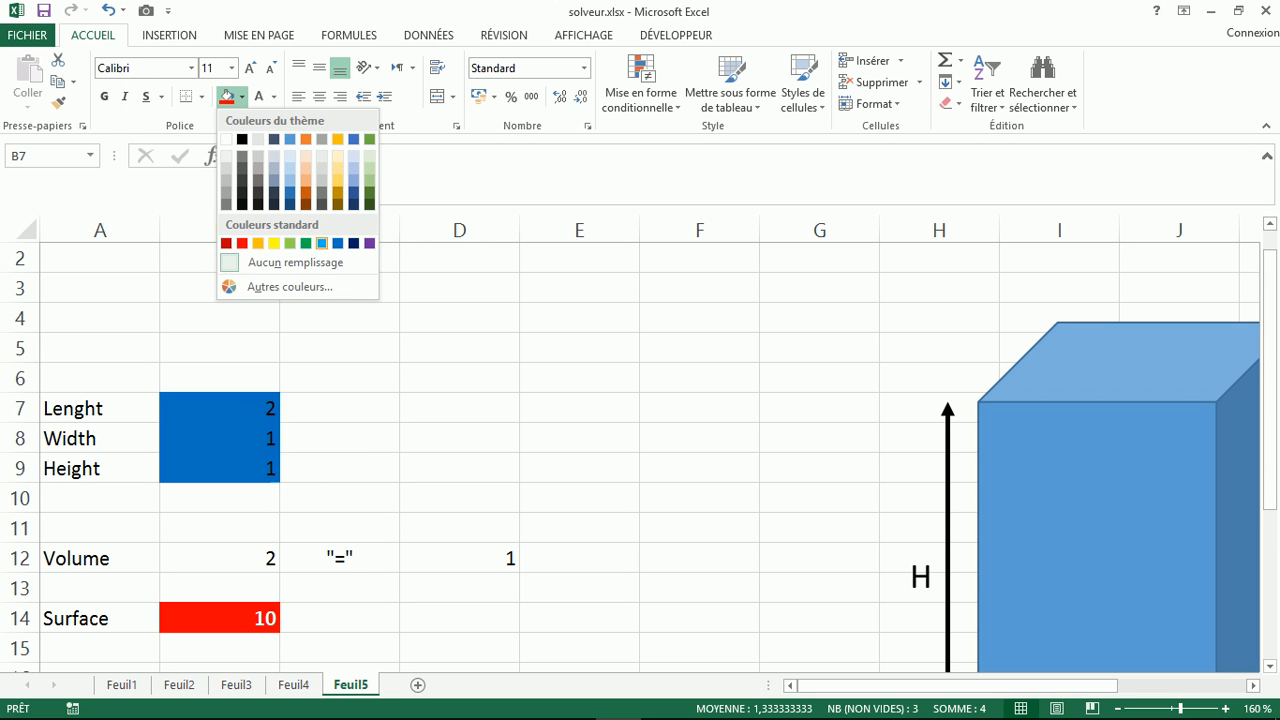
left_click(306, 243)
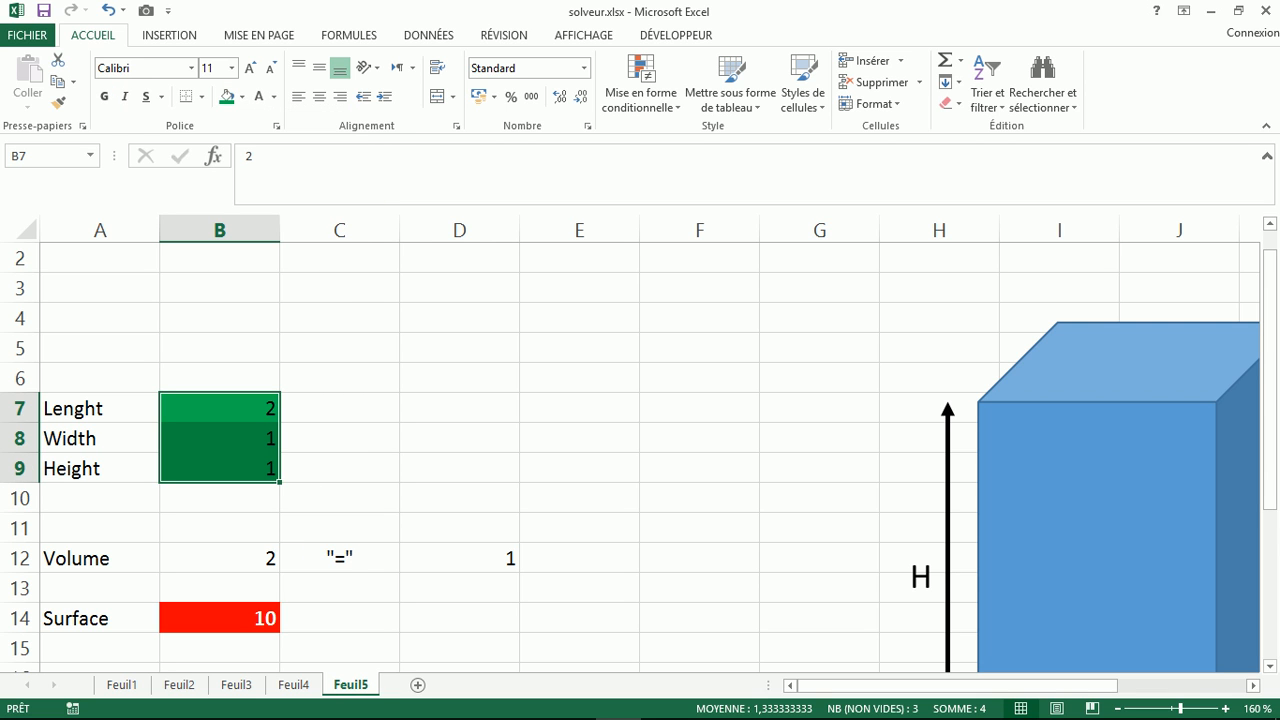
left_click(259, 97)
left_click(249, 68)
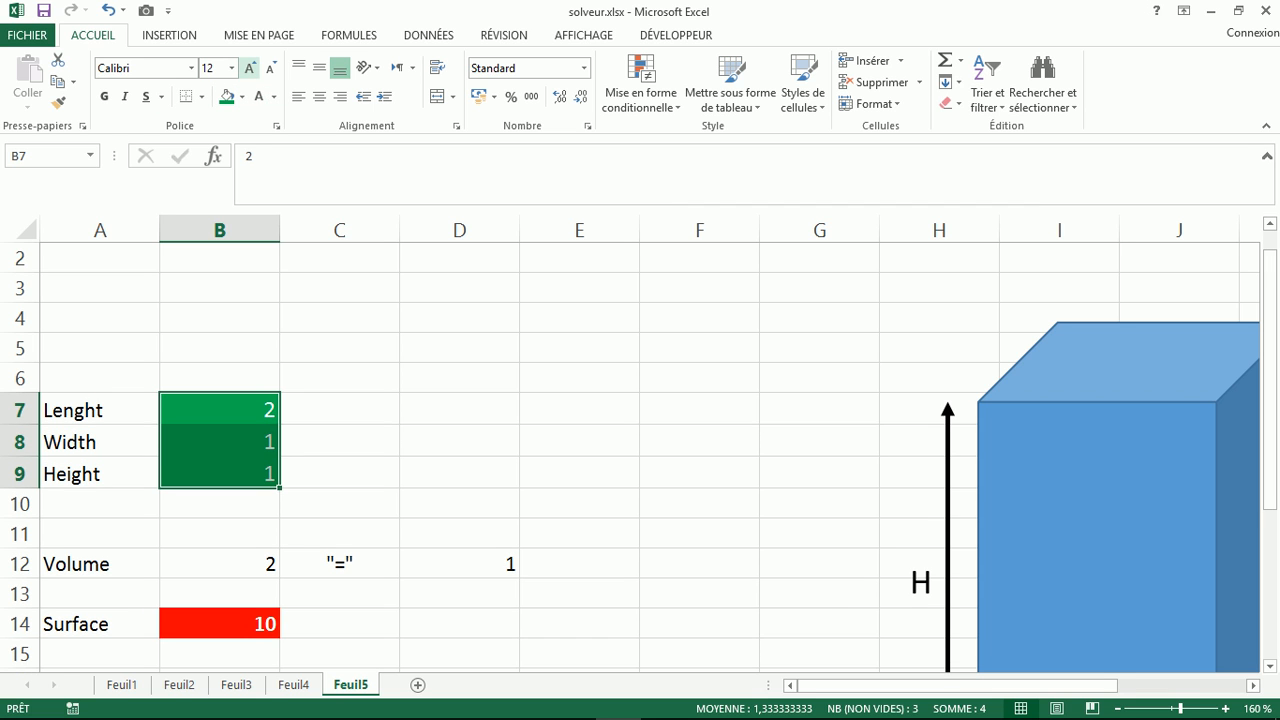
left_click(249, 68)
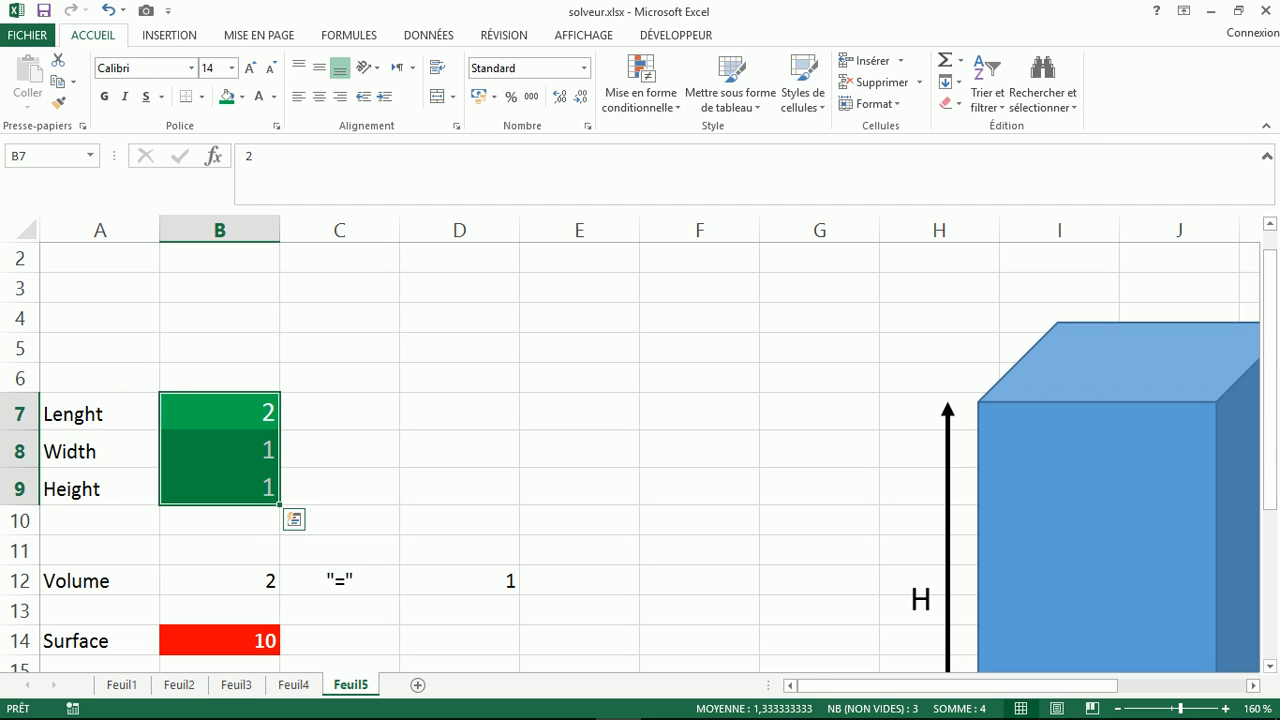
Step: Format the volume constraint cells B12:D12 with a dark blue-grey fill and white text two sizes larger
left_click_drag(220, 581, 475, 581)
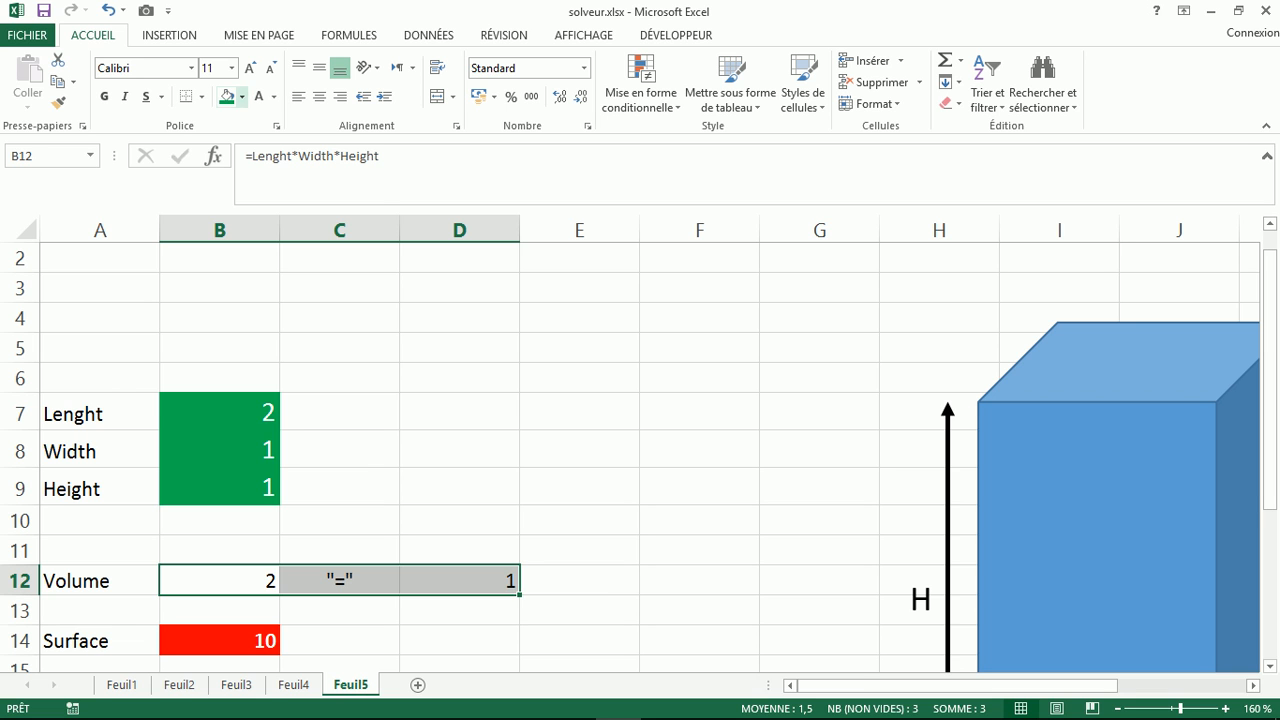
left_click(241, 96)
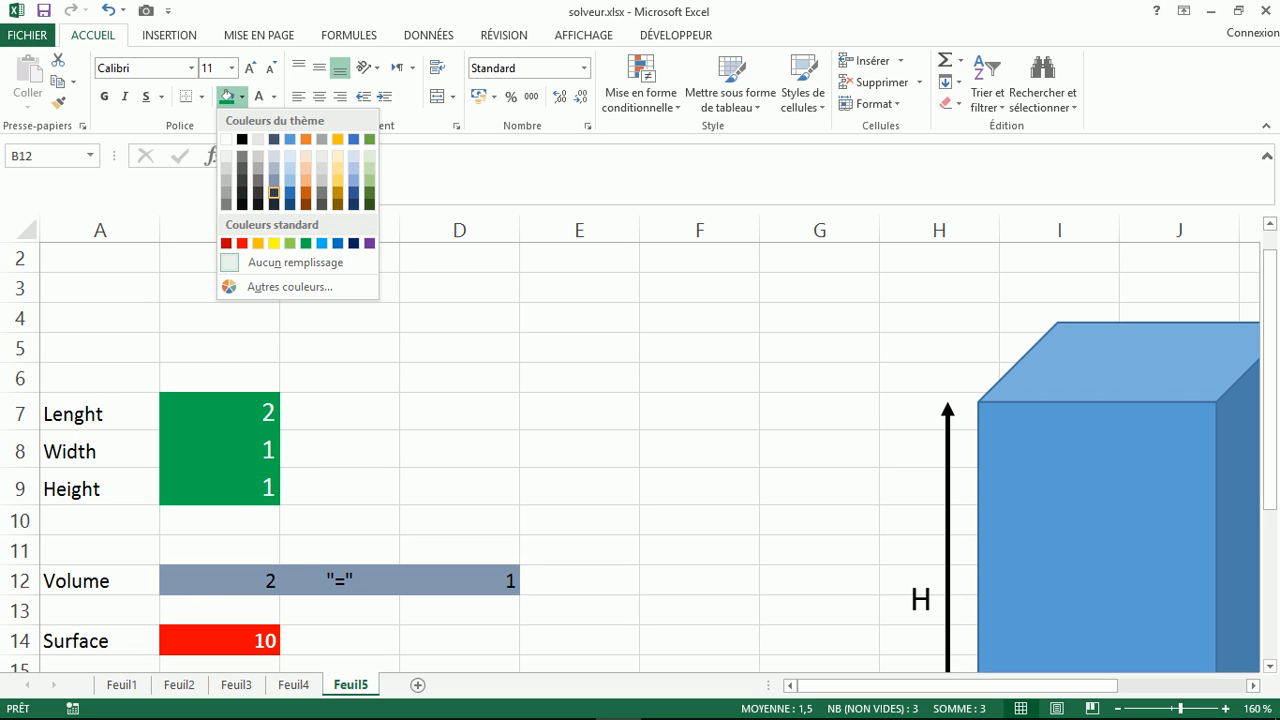
left_click(274, 196)
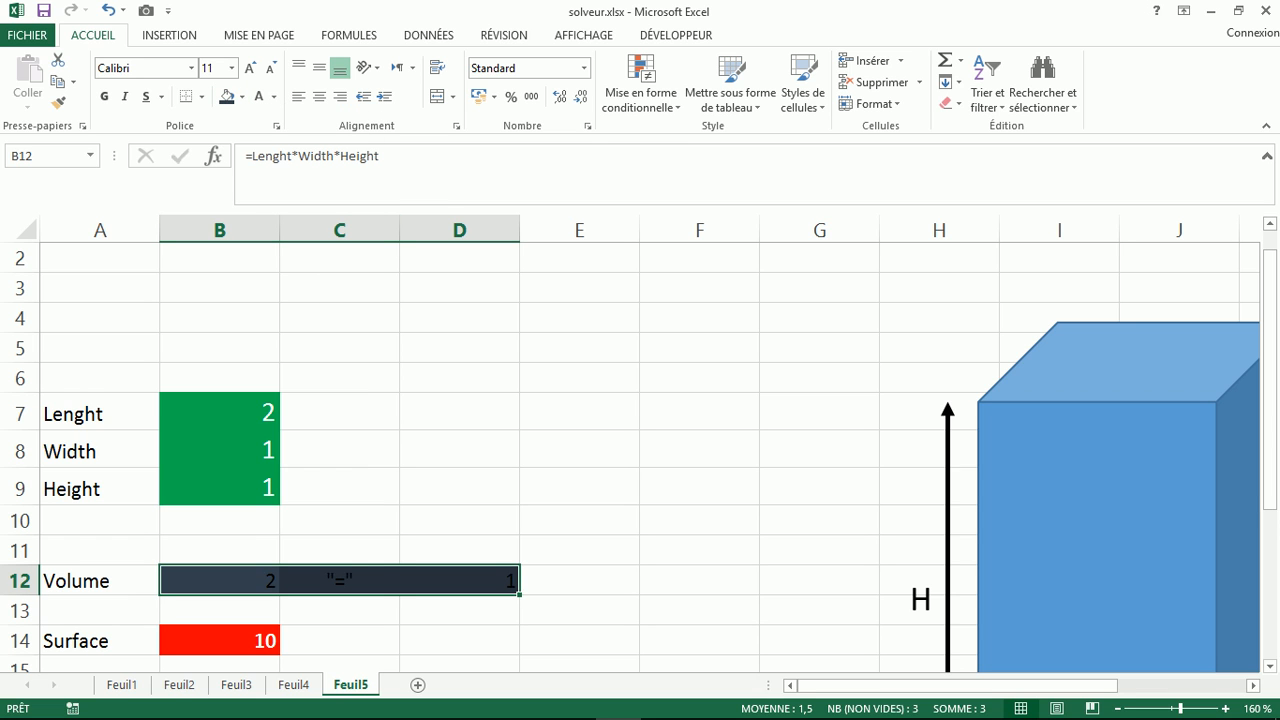
left_click(259, 96)
left_click(250, 68)
left_click(250, 68)
left_click(459, 449)
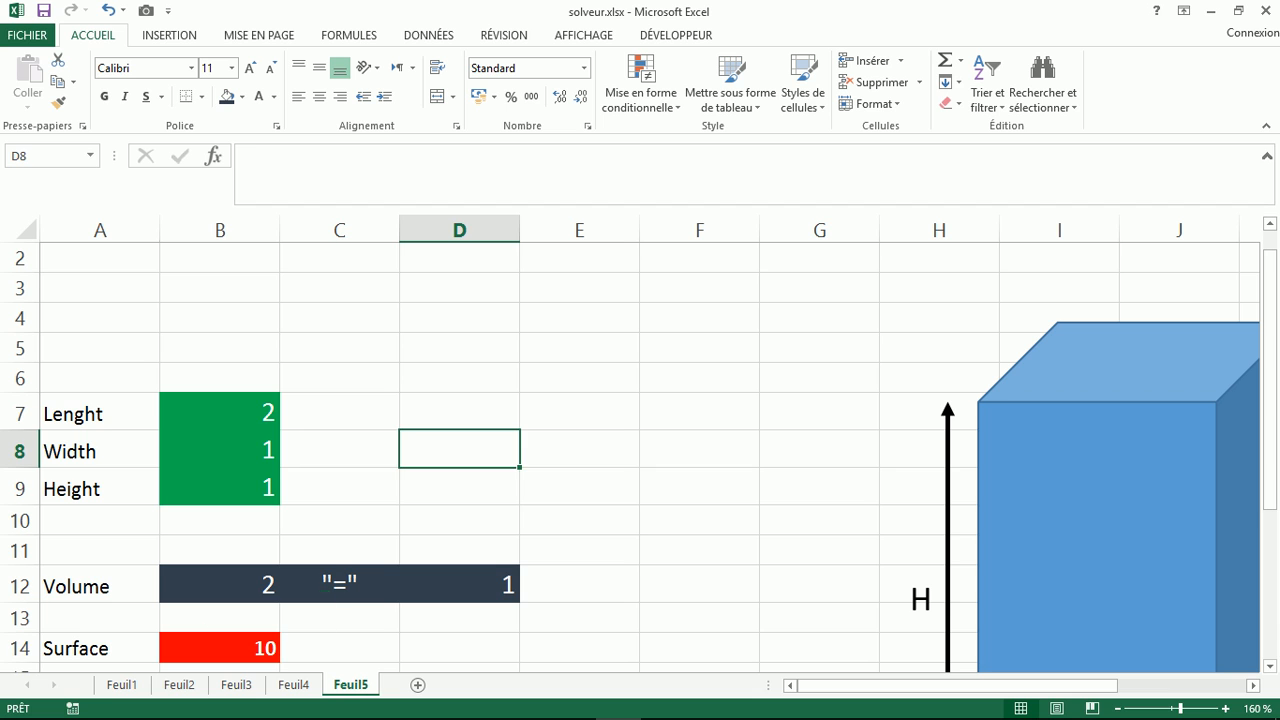
Step: Set up Solver to minimise the surface in cell B14 with B7:B9 as the variable cells
left_click(220, 648)
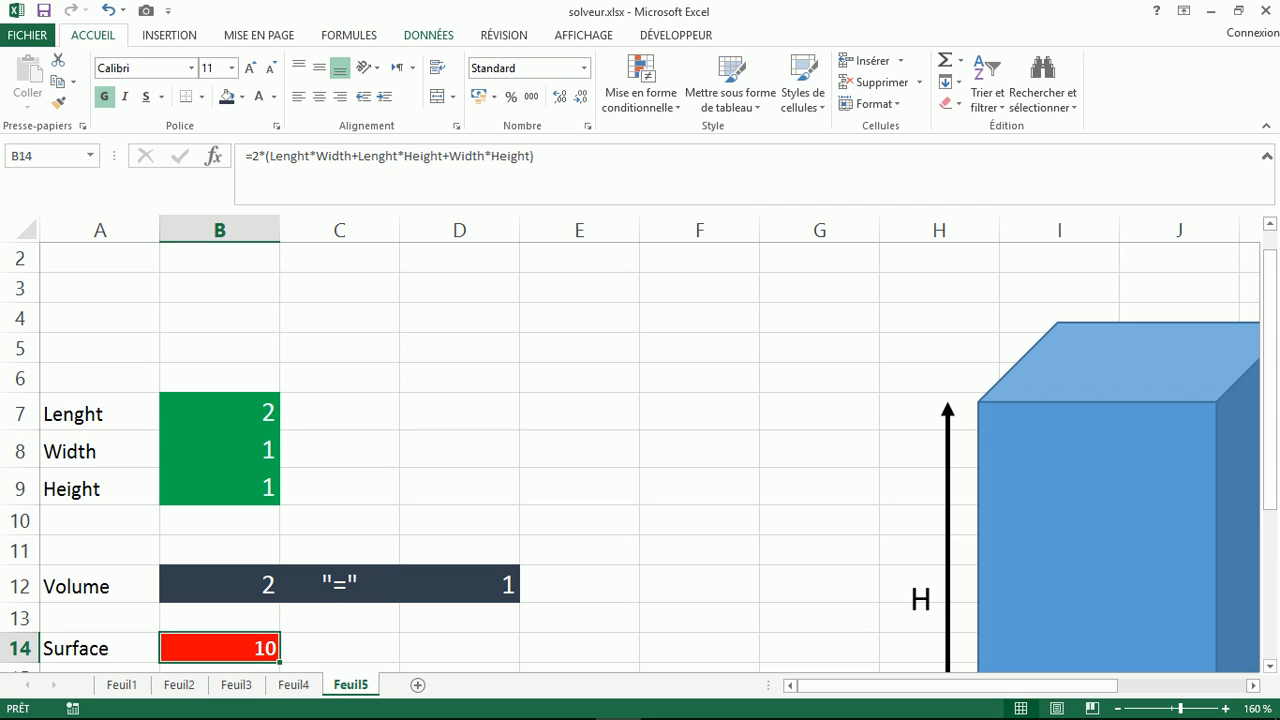
left_click(428, 35)
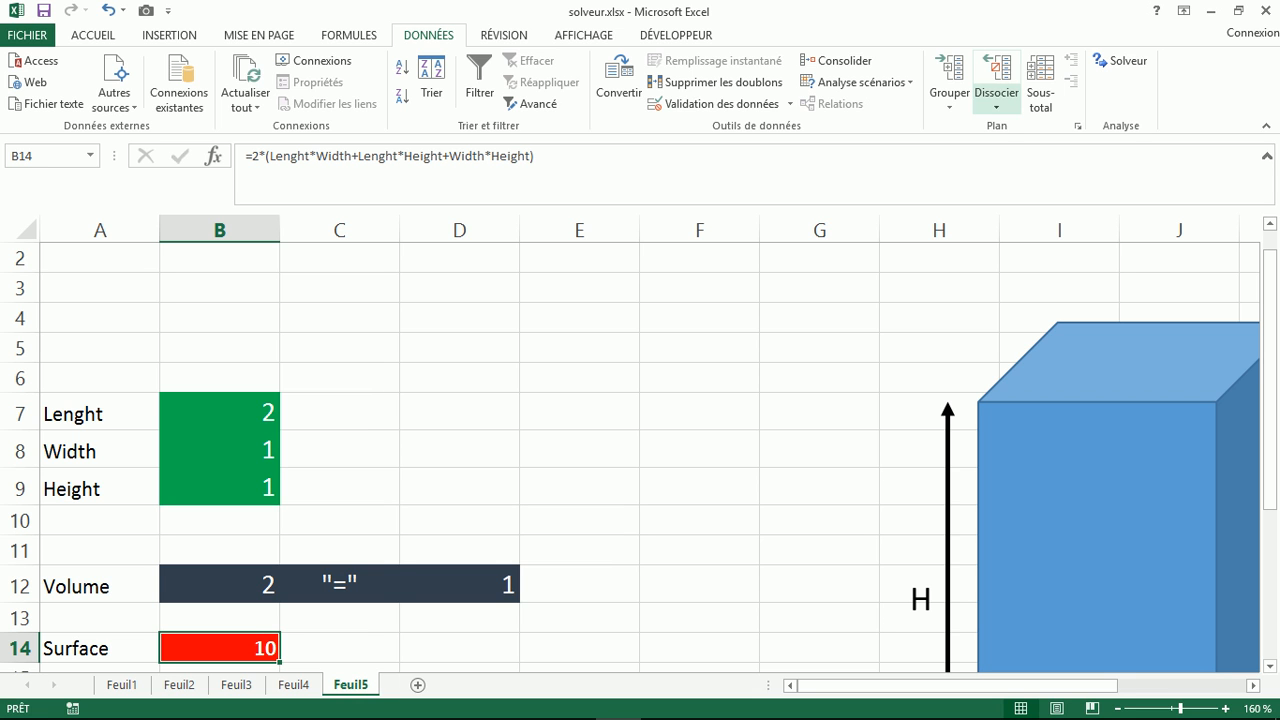
left_click(1122, 61)
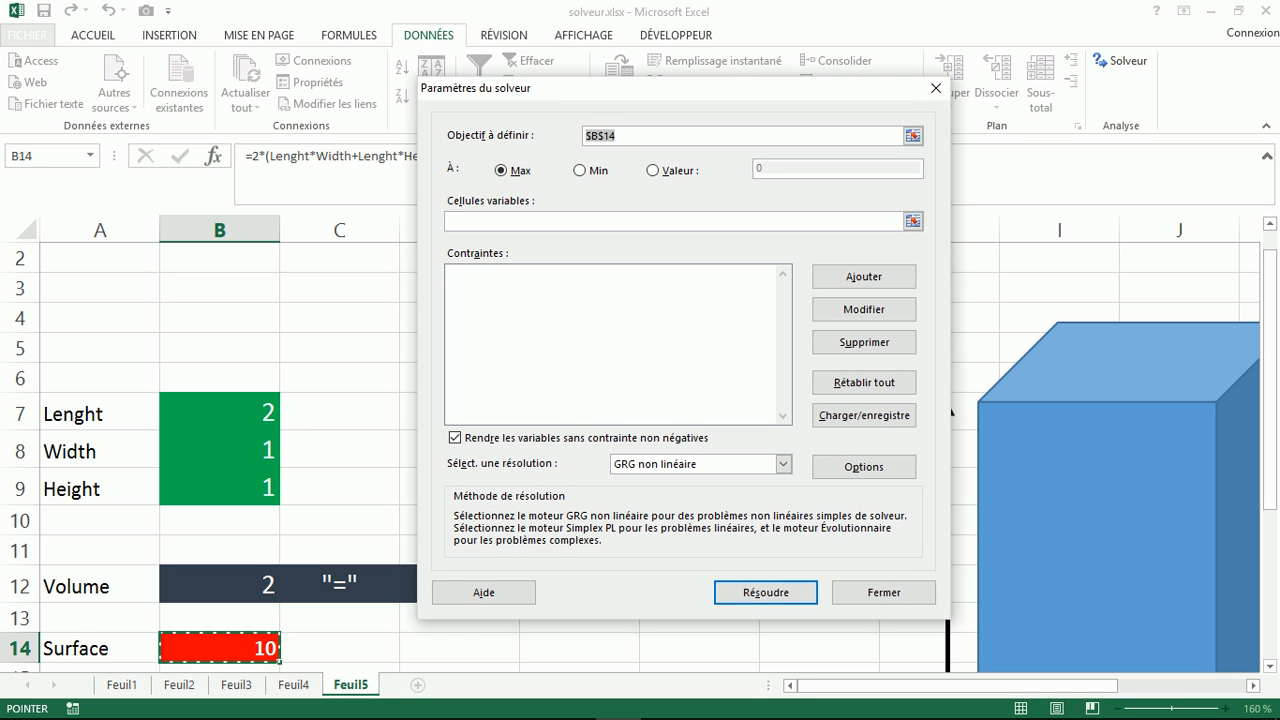
left_click(585, 170)
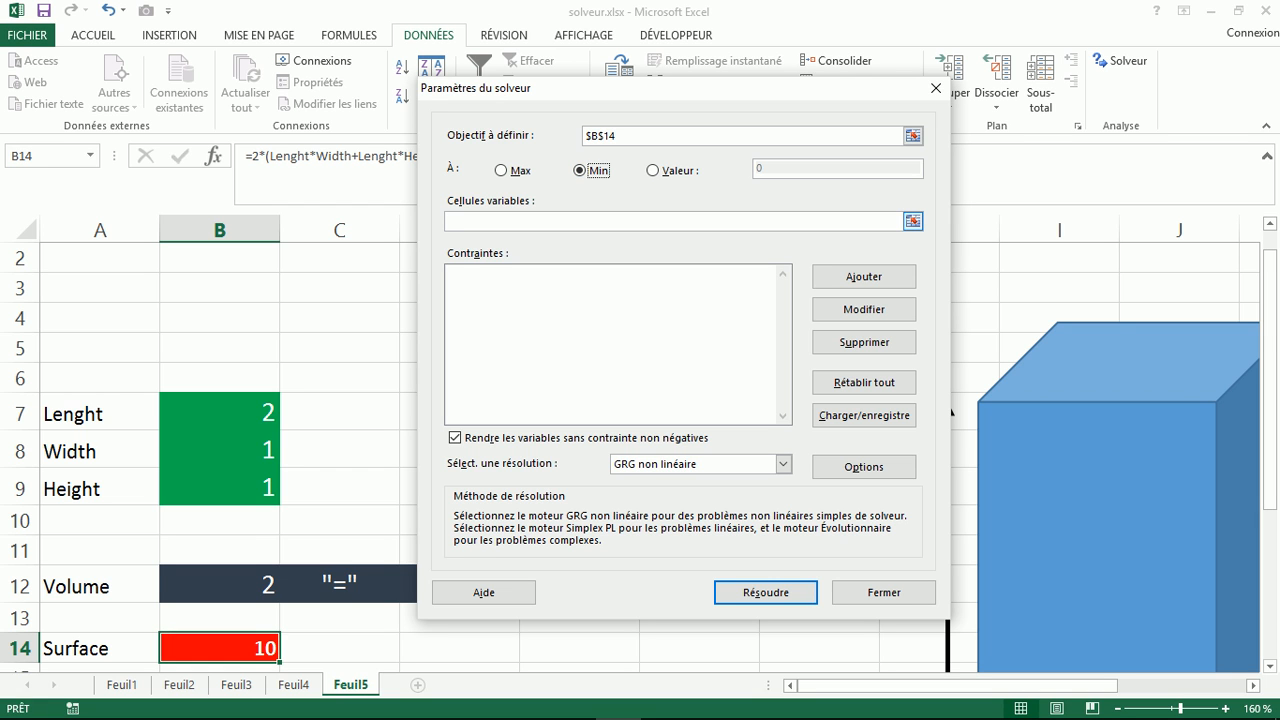
left_click(912, 221)
left_click_drag(220, 410, 262, 500)
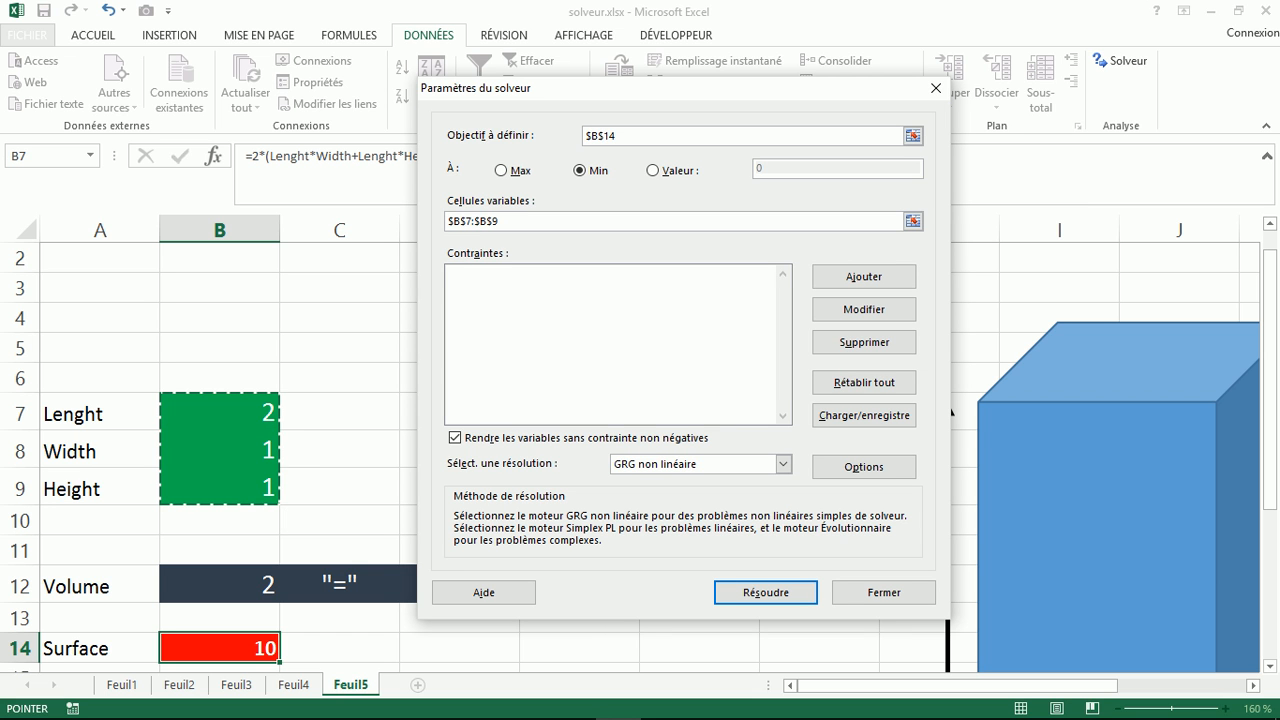
left_click(612, 320)
Step: Add a Solver constraint requiring the volume in cell B12 to equal 1
left_click(864, 276)
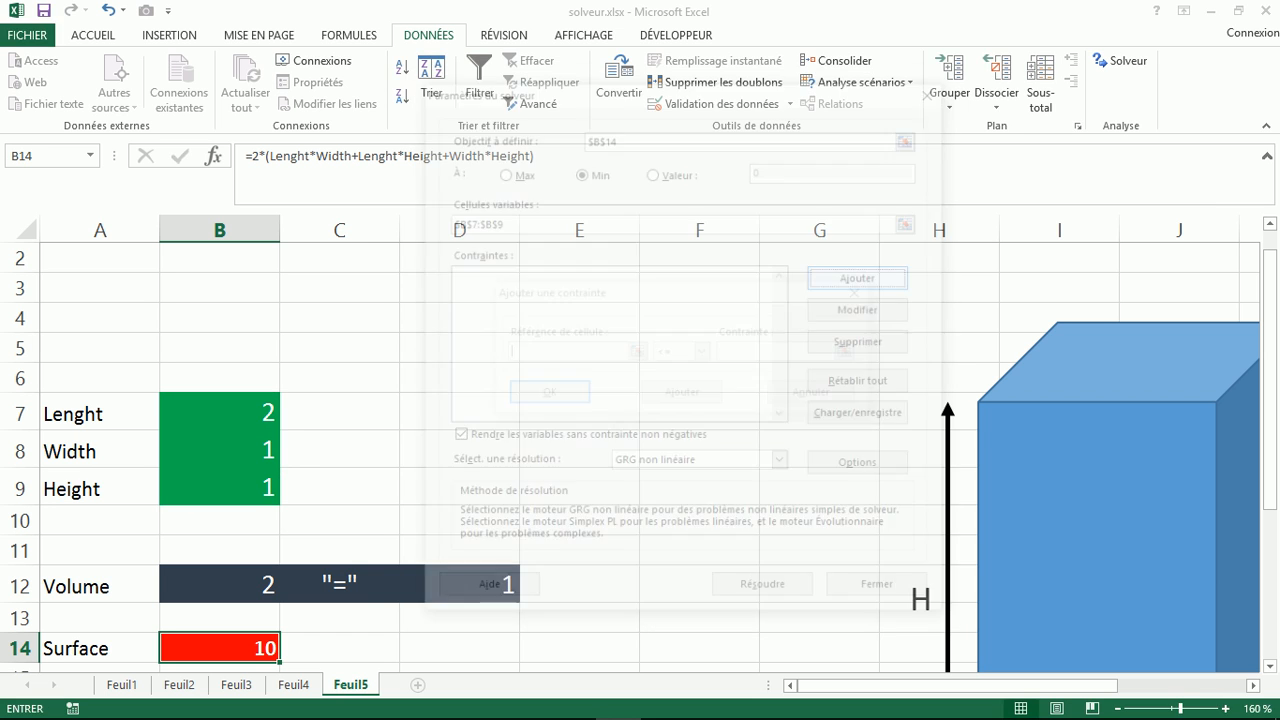
left_click(220, 585)
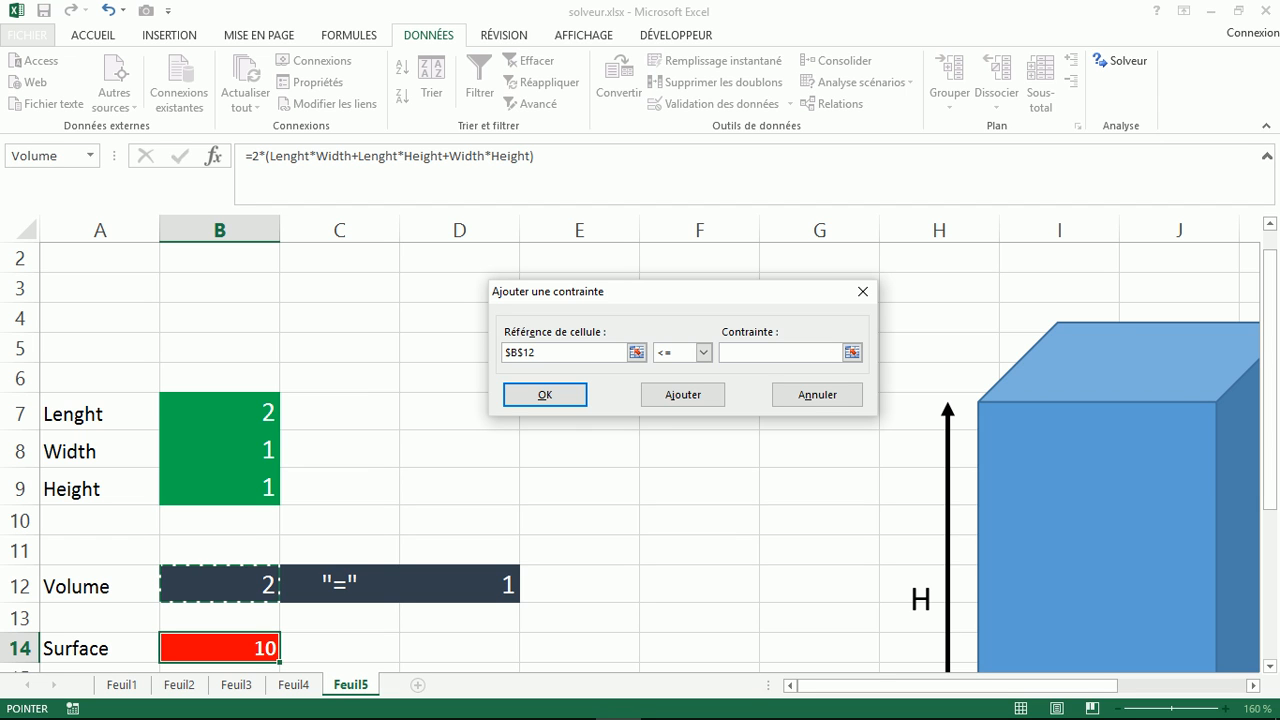
left_click(704, 352)
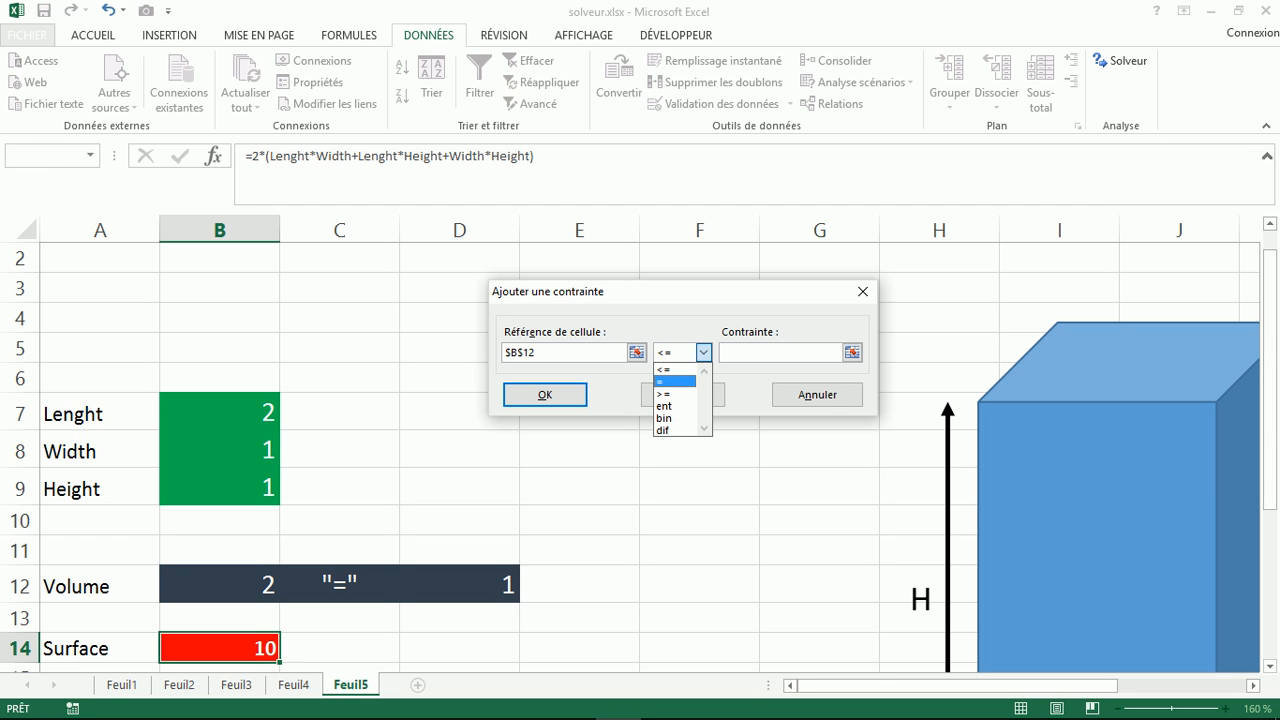
left_click(675, 381)
type("1")
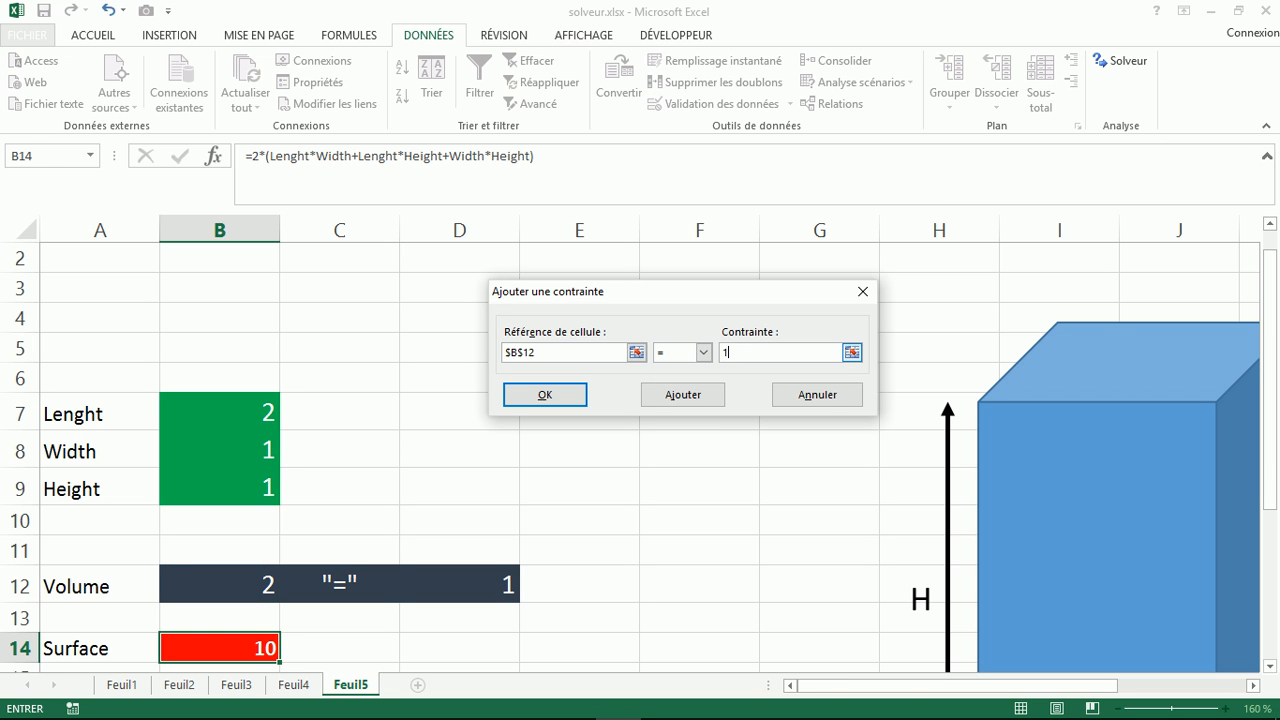
left_click(683, 395)
Step: Add a Solver constraint requiring the Lenght cell B7 to be >= 0,1
left_click(220, 412)
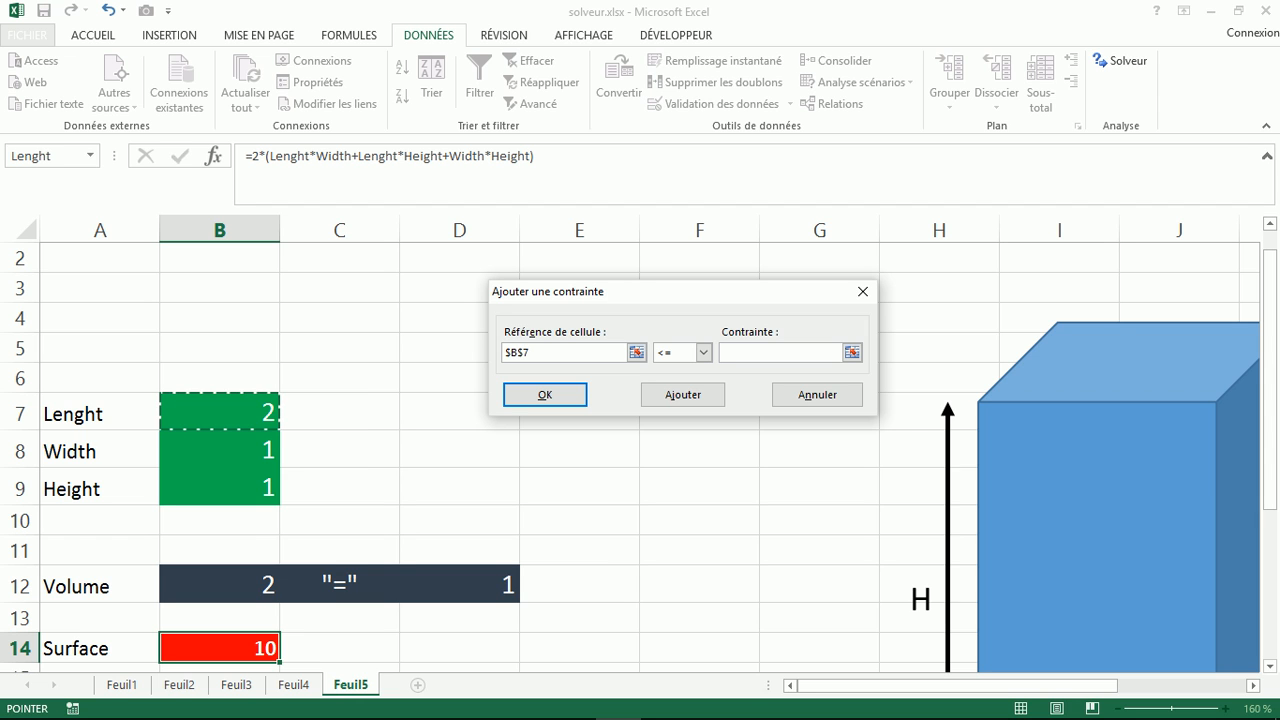
left_click(704, 352)
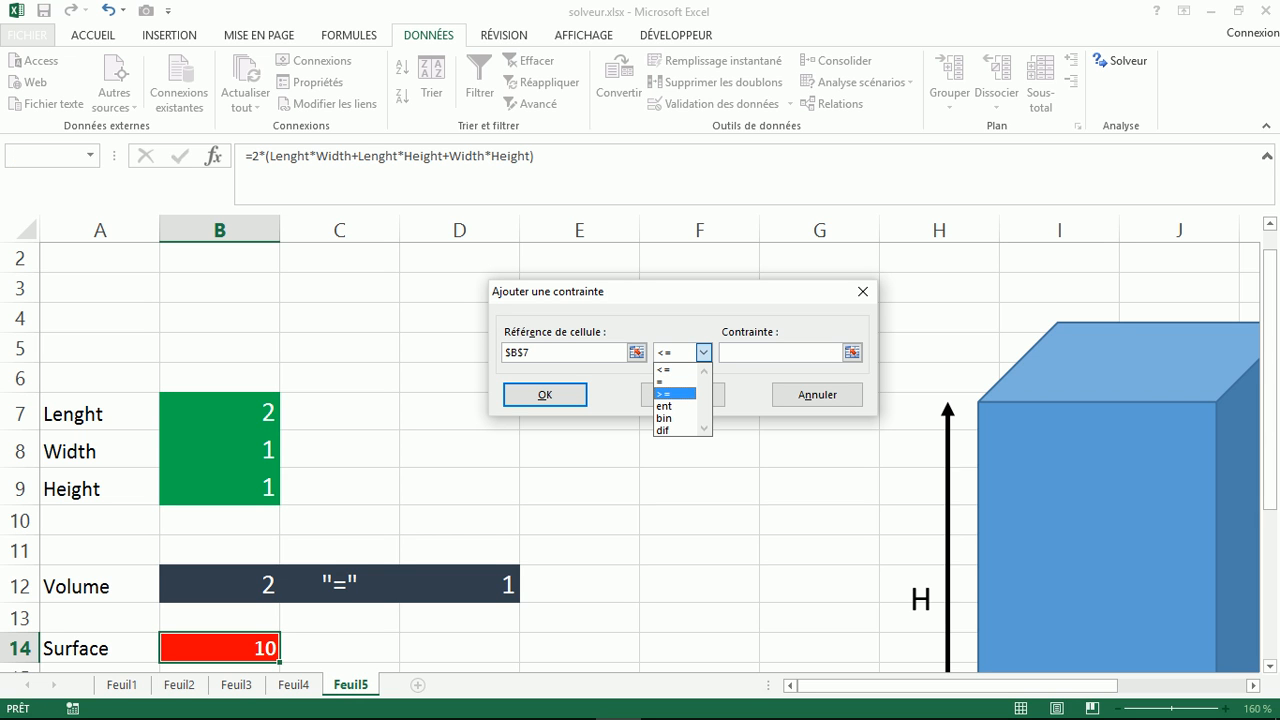
left_click(676, 394)
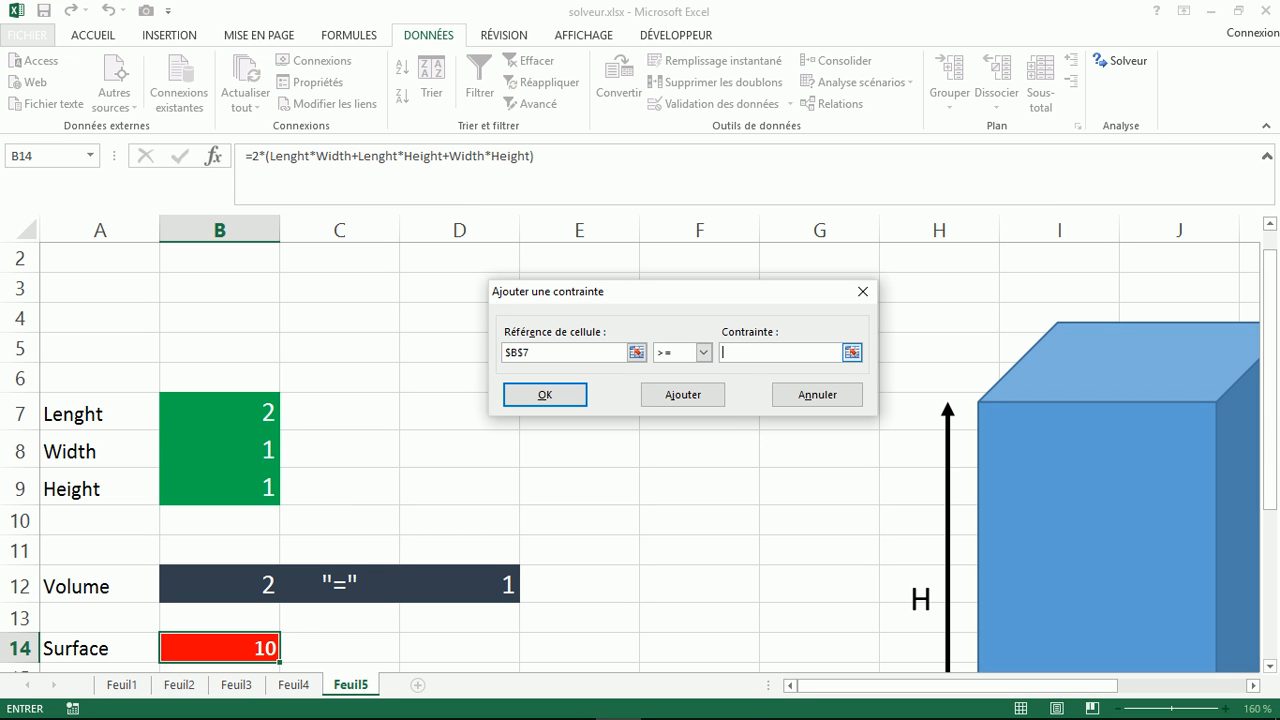
type("0,1")
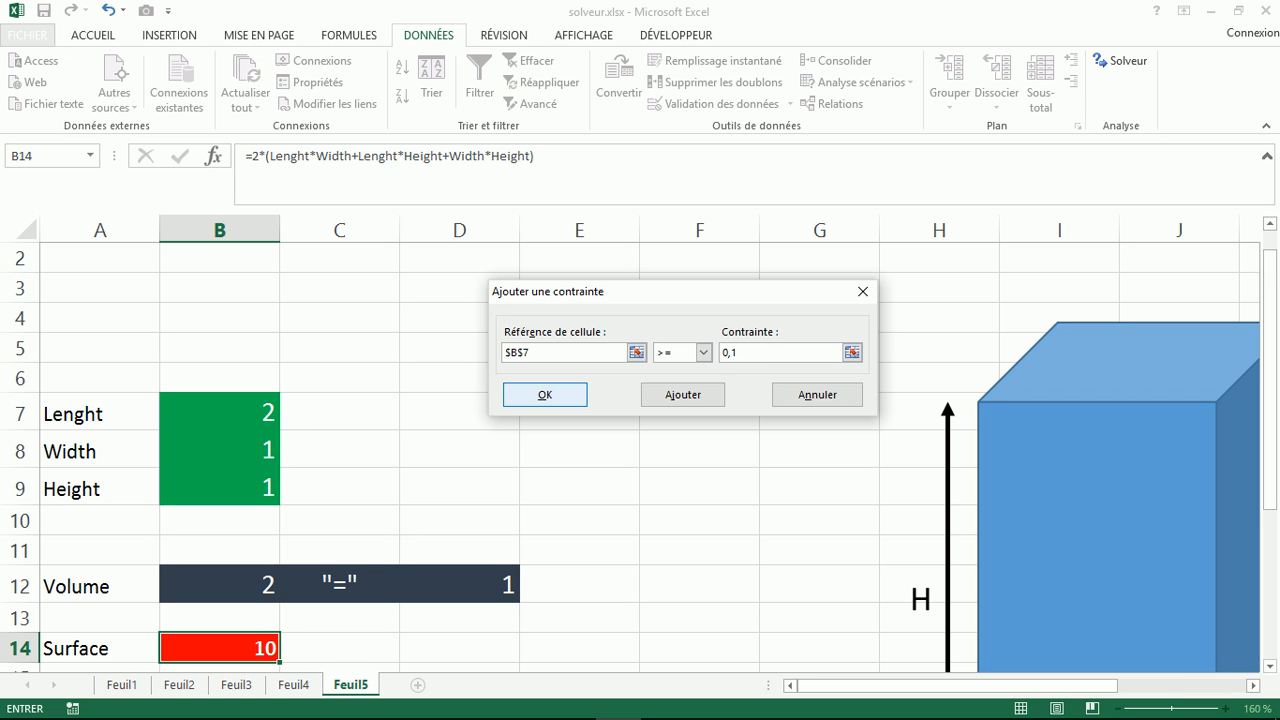
key("alt+a")
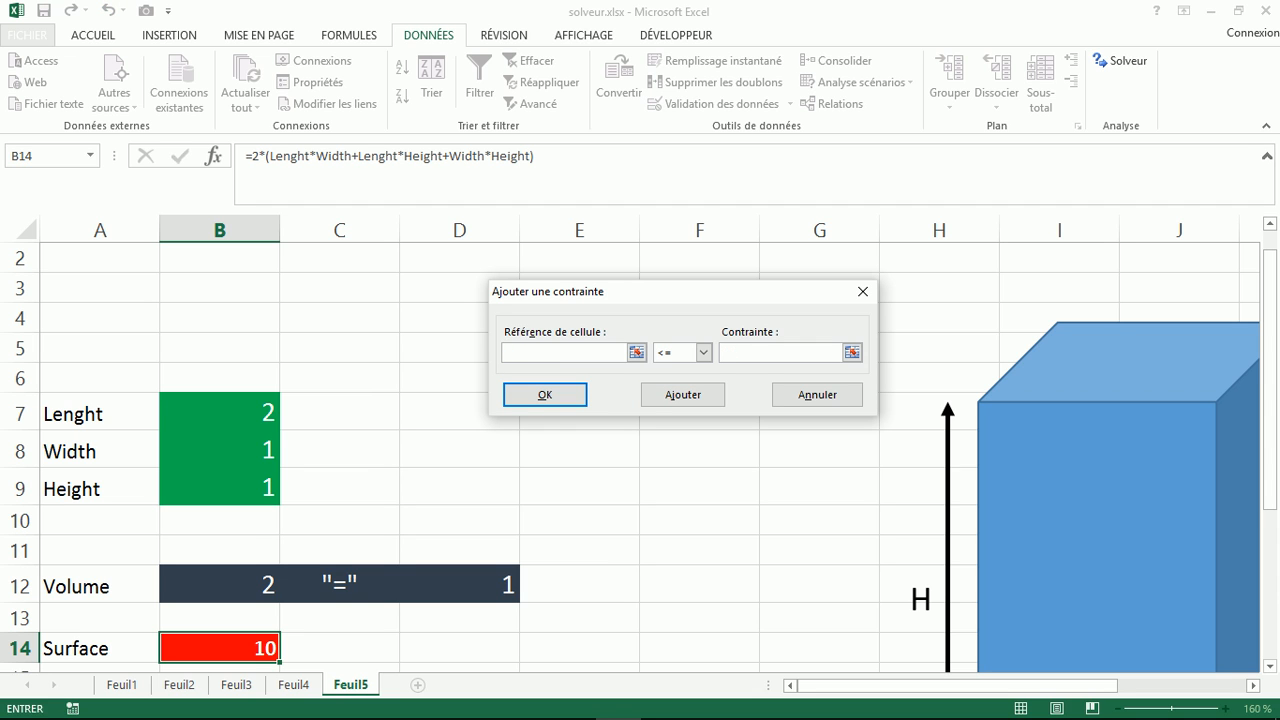
Step: Add a Solver constraint requiring the Width cell B8 to be >= 0,1
left_click(220, 450)
key("Tab")
key("alt+Down")
key("Down")
key("Down")
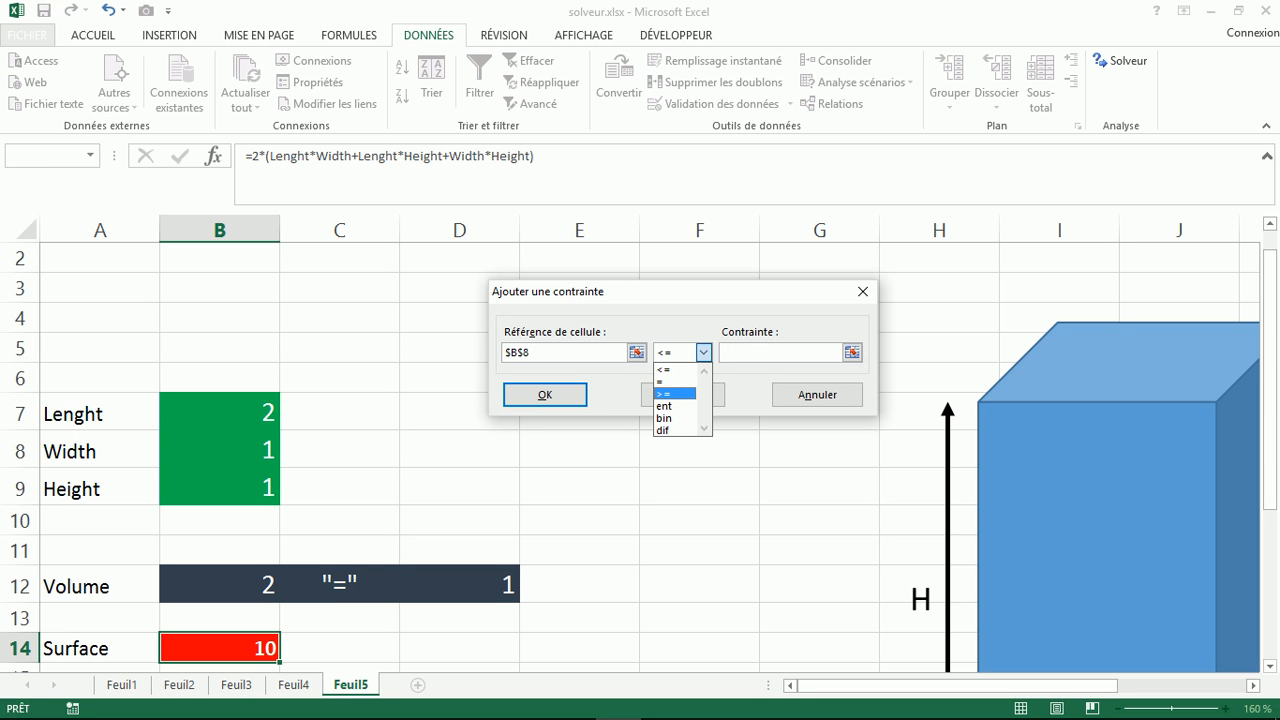
key("Return")
key("Tab")
type("0,1")
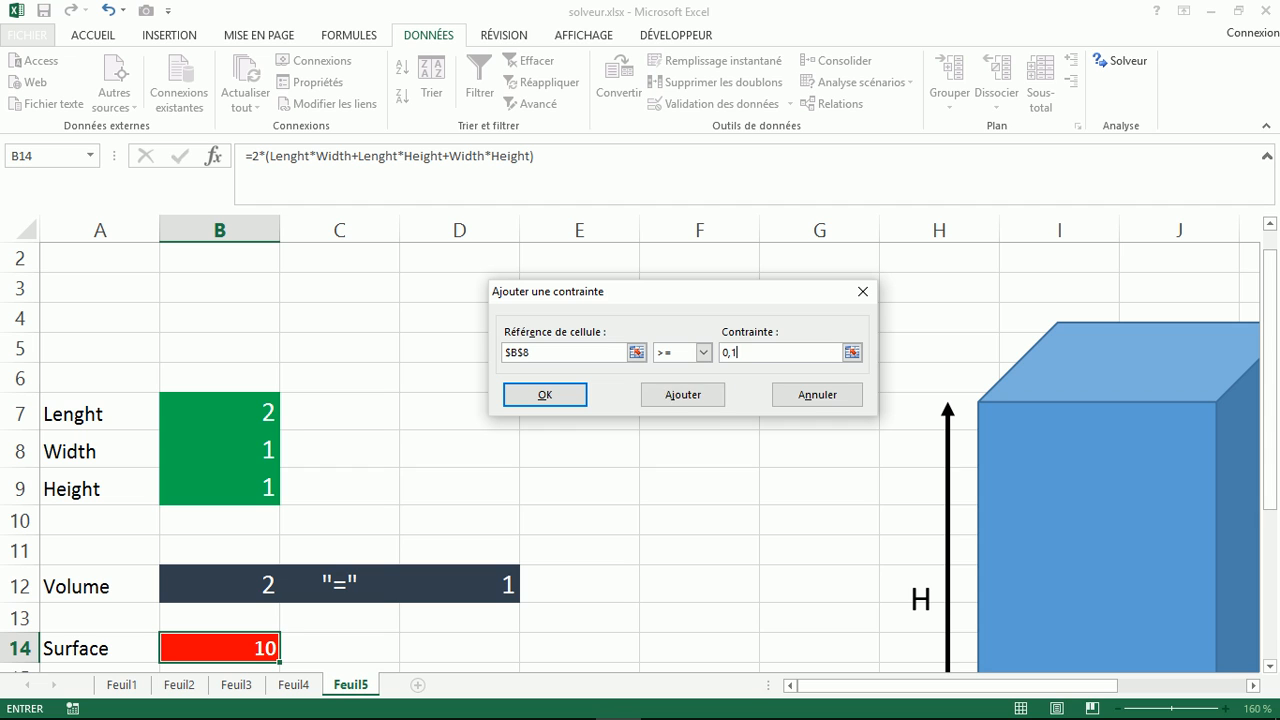
left_click(683, 394)
Step: Add the last Solver constraint, requiring the Height cell B9 to be >= 0,1, and return to the Solver parameters
left_click(220, 488)
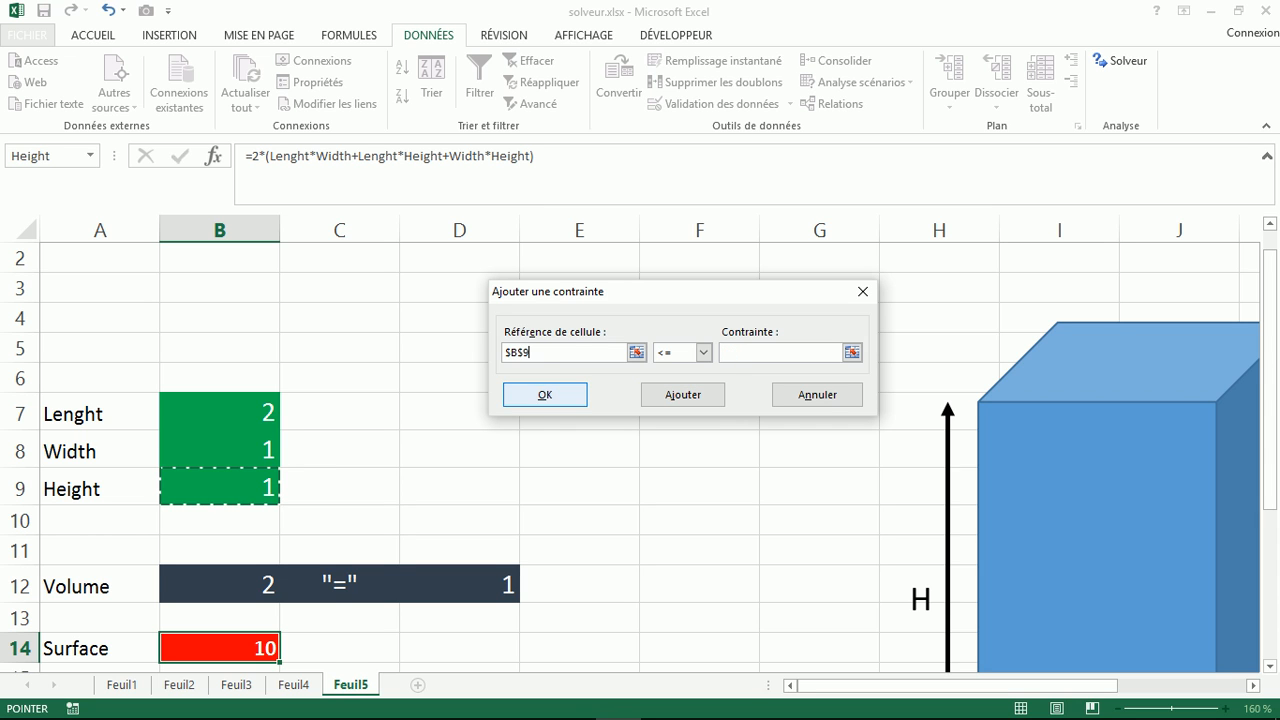
left_click(704, 352)
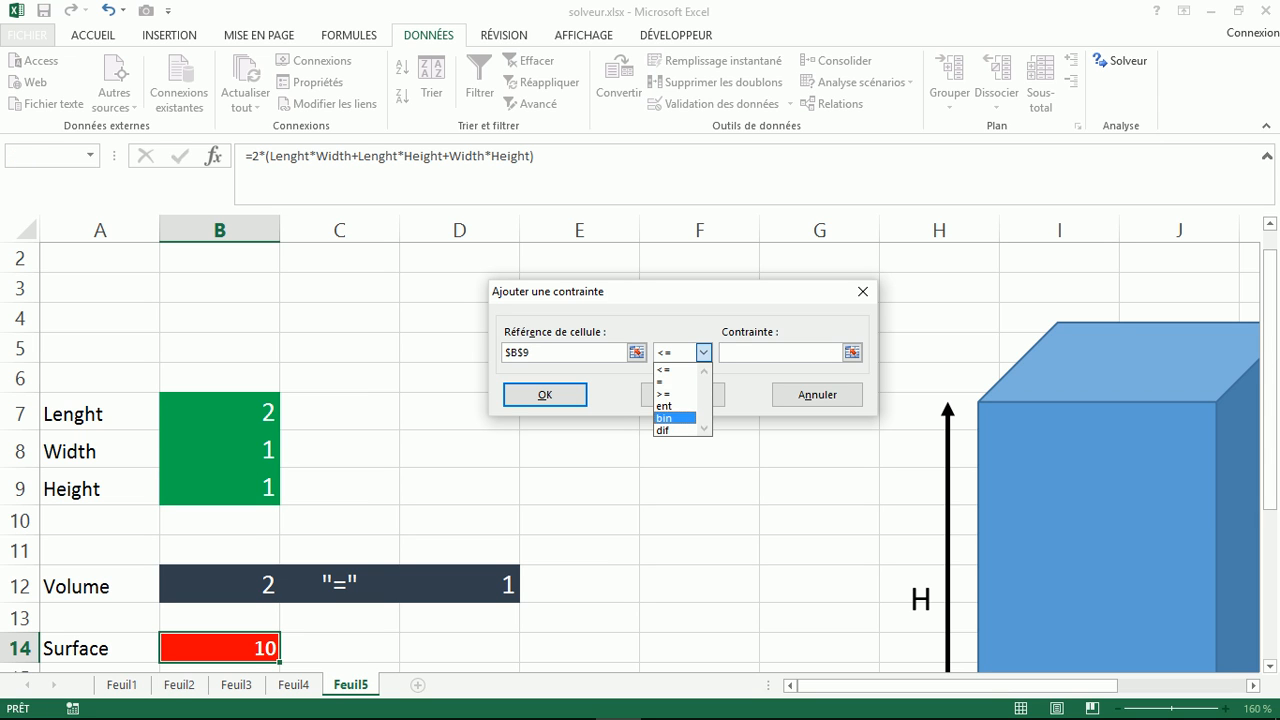
left_click(675, 393)
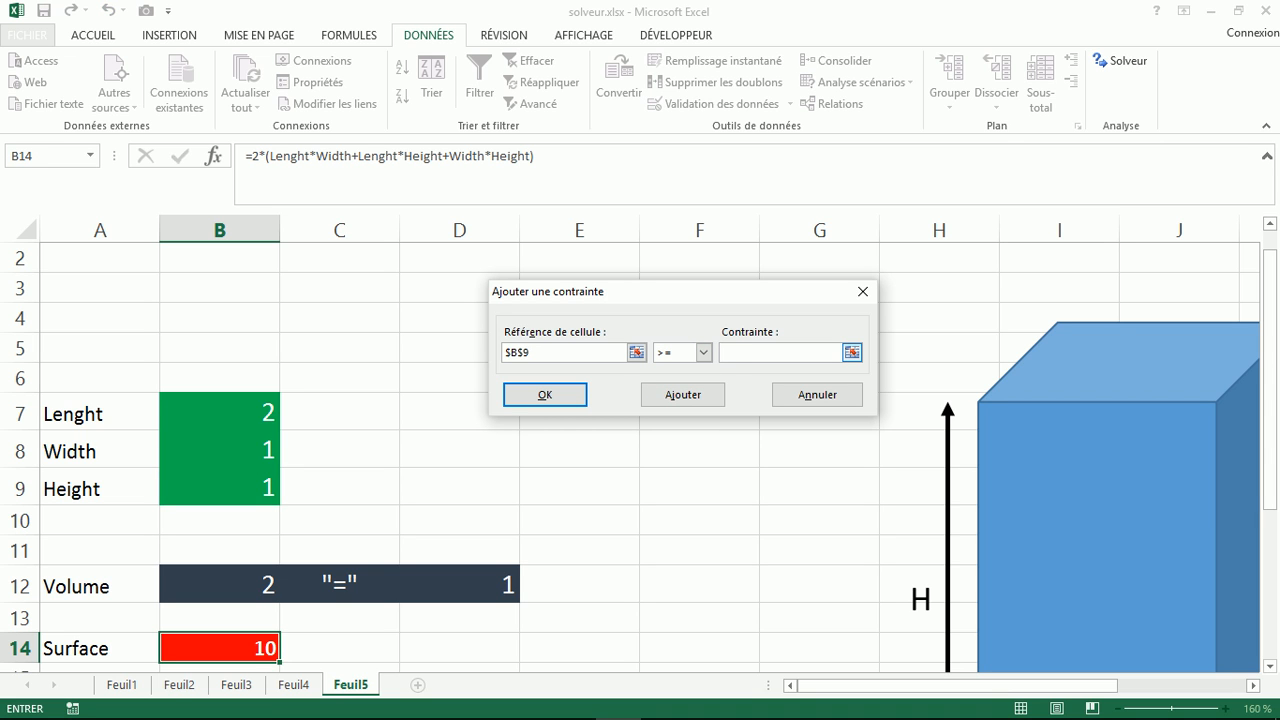
type("0,1")
left_click(545, 394)
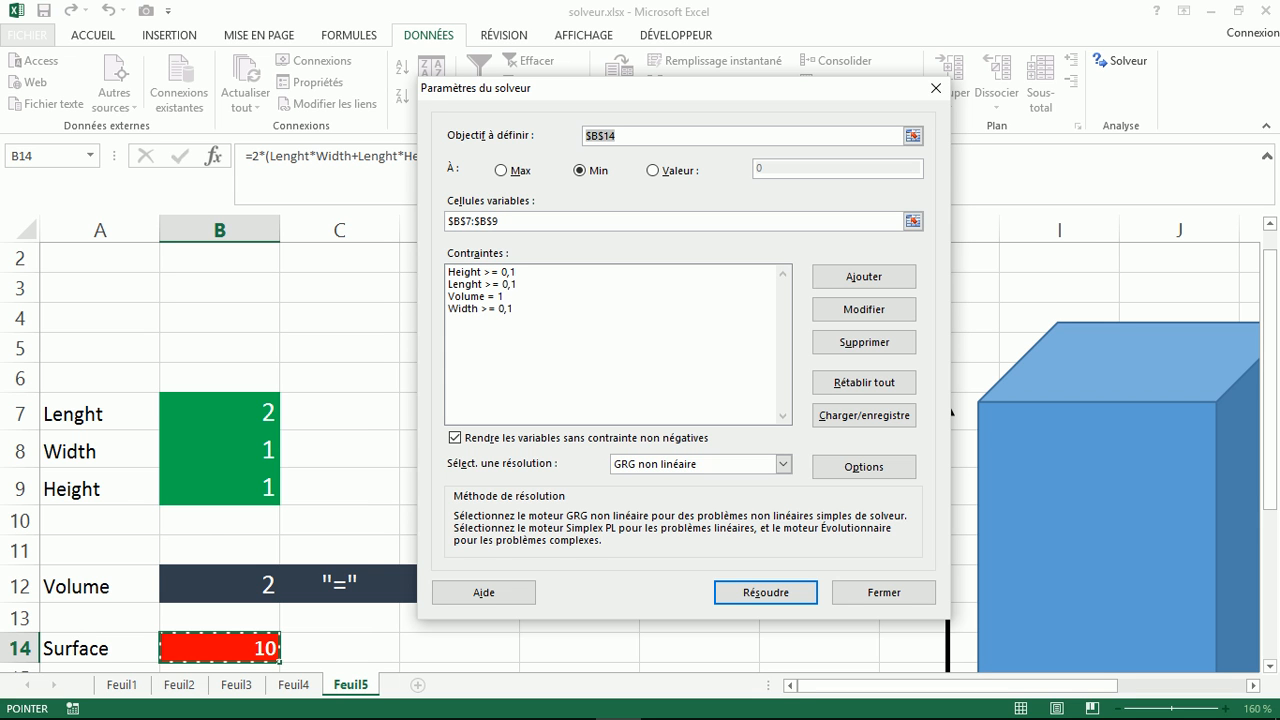
Step: Solve the surface minimisation problem and move the result dialog away from the worksheet values
key("Return")
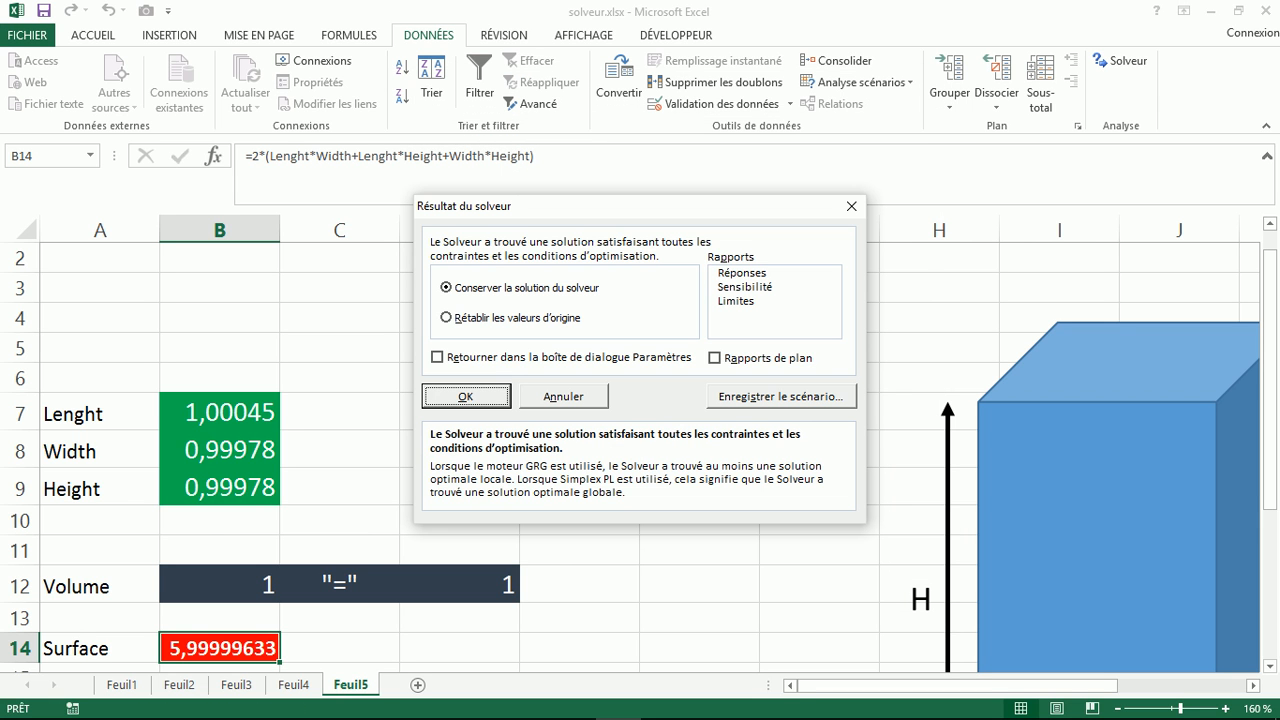
left_click_drag(582, 207, 750, 192)
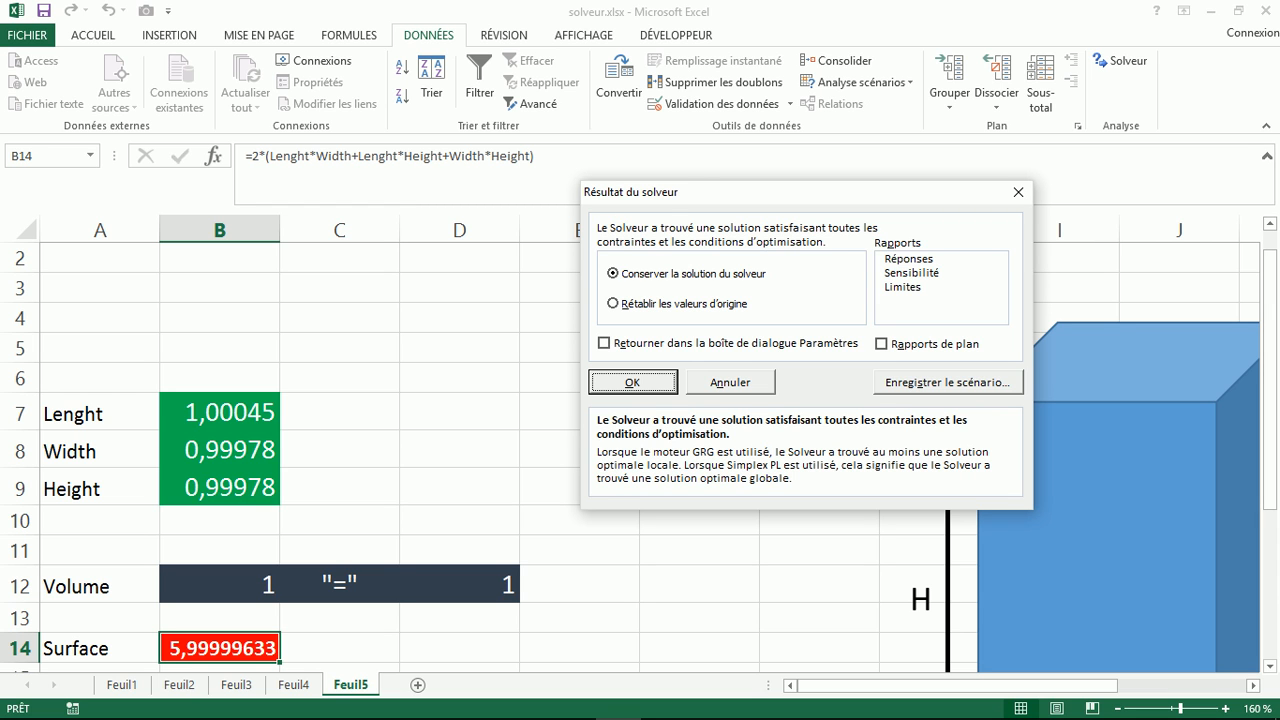
Step: Keep the Solver solution, and rerun the surface minimisation with the same parameters, keeping its solution as well
key("Return")
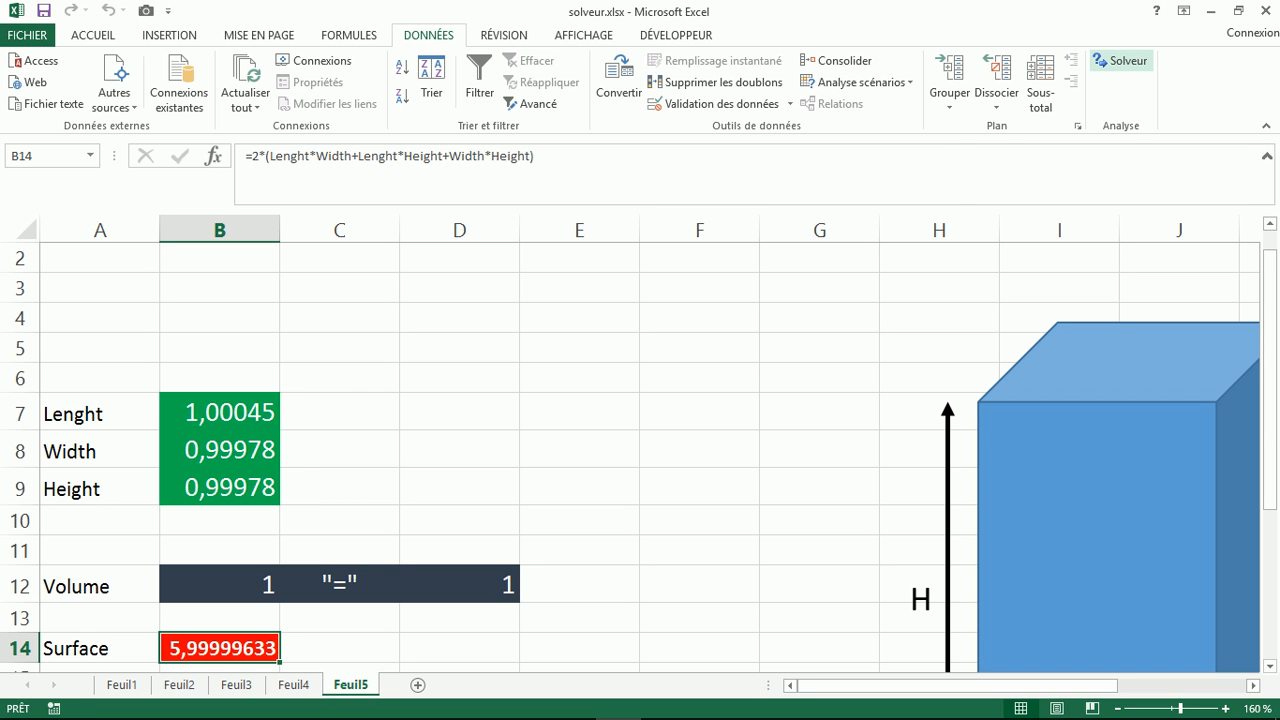
left_click(1120, 61)
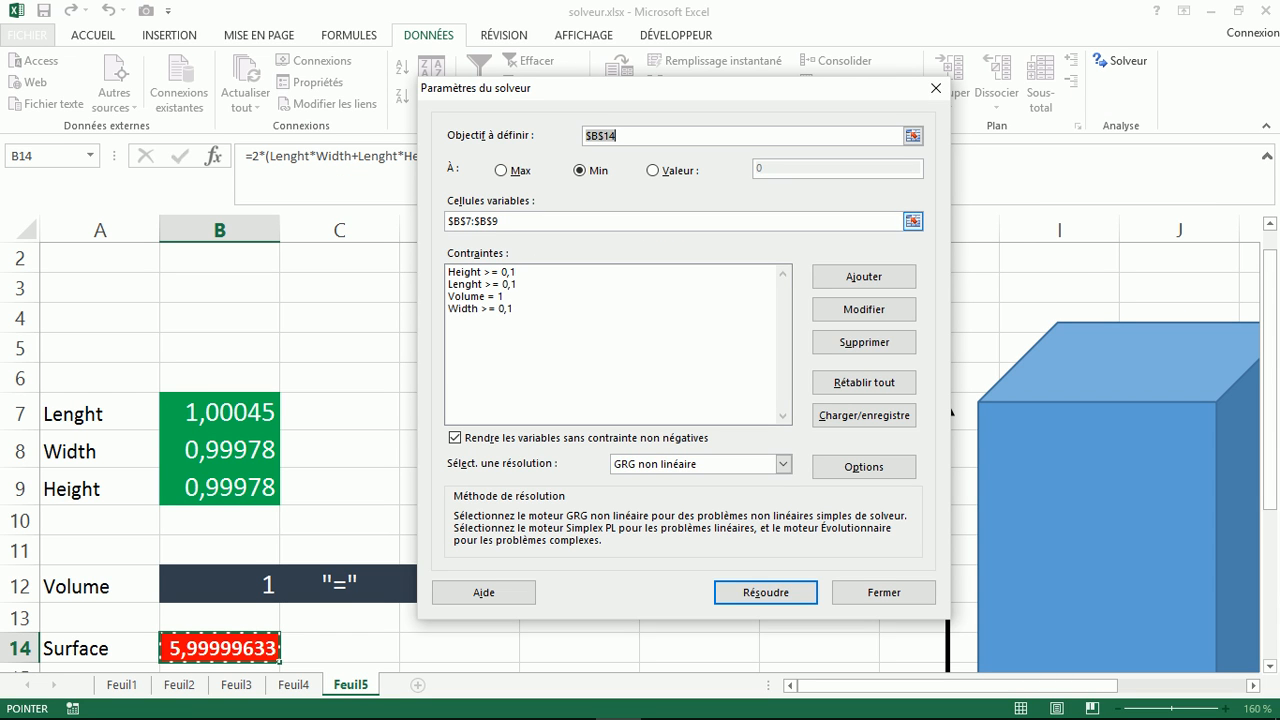
left_click(766, 593)
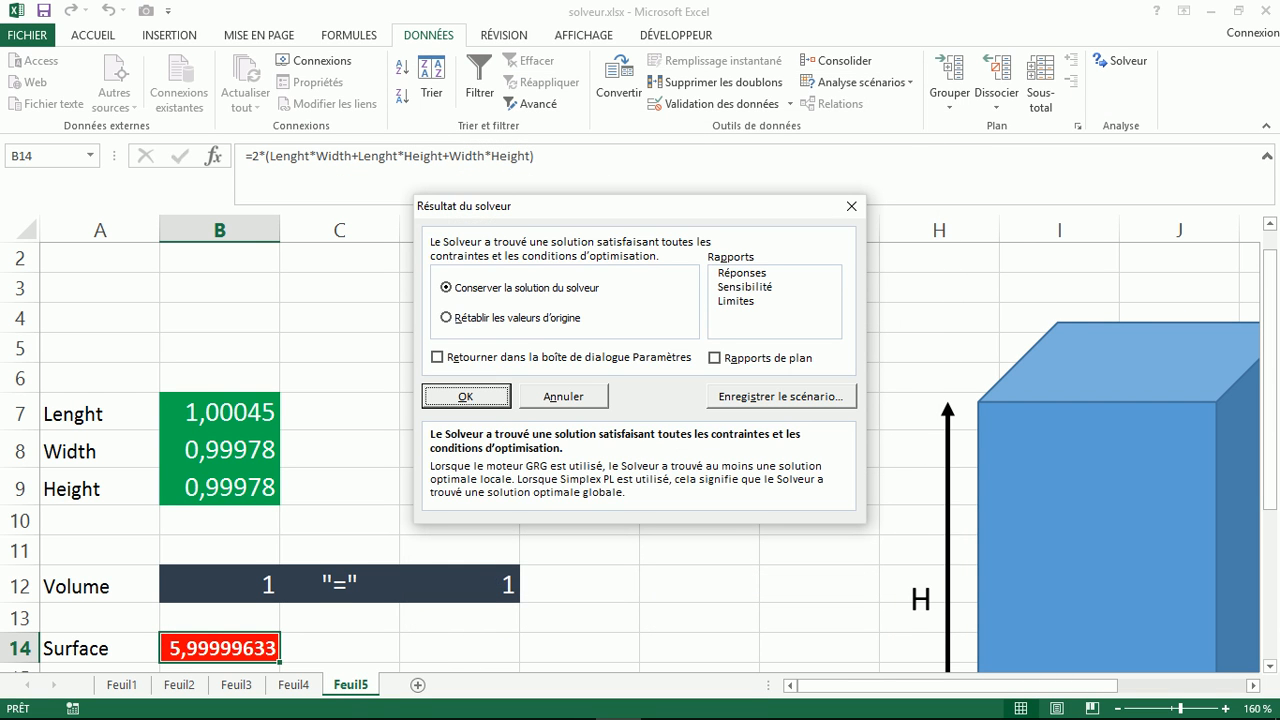
key("Return")
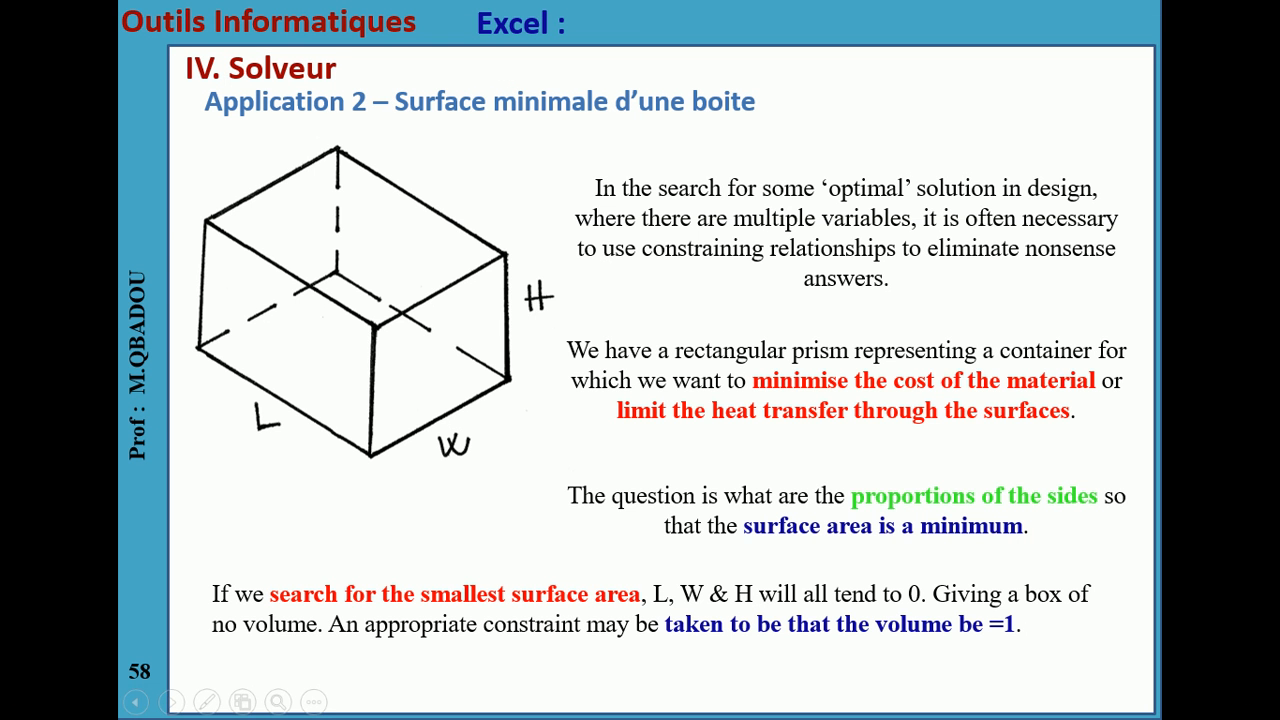
key("Escape")
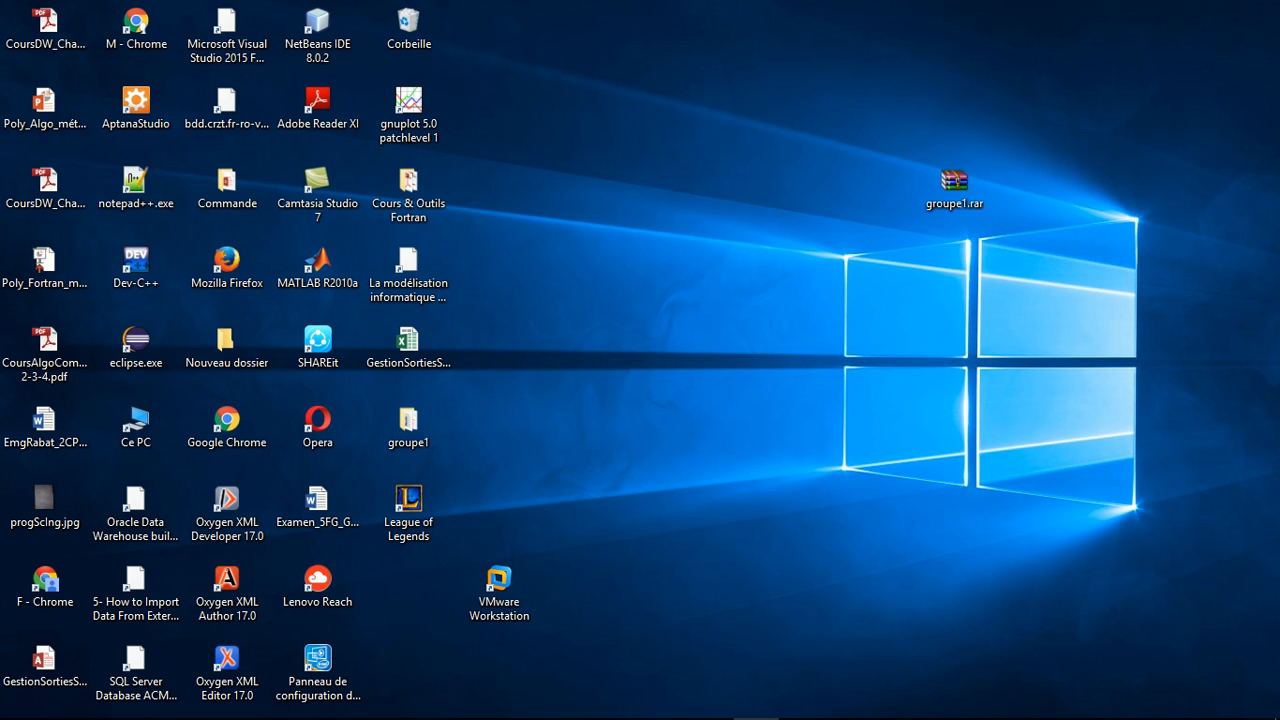
mouse_move(664, 717)
left_click(756, 702)
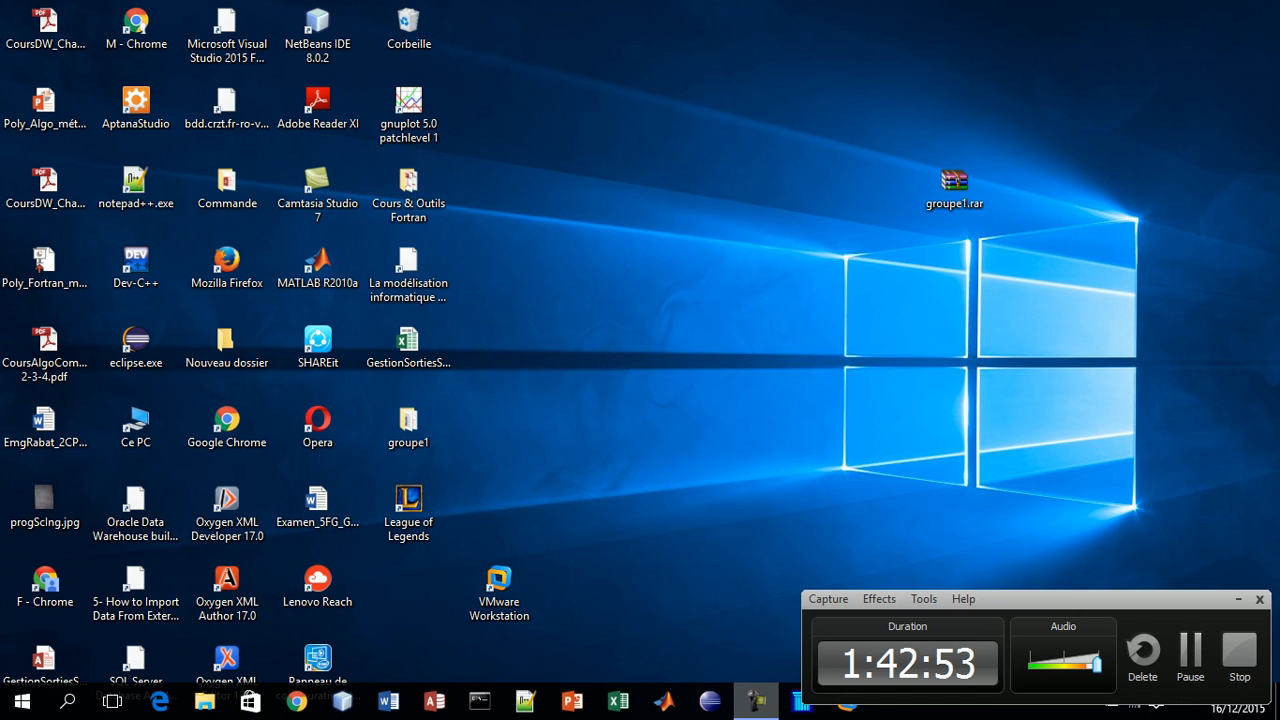